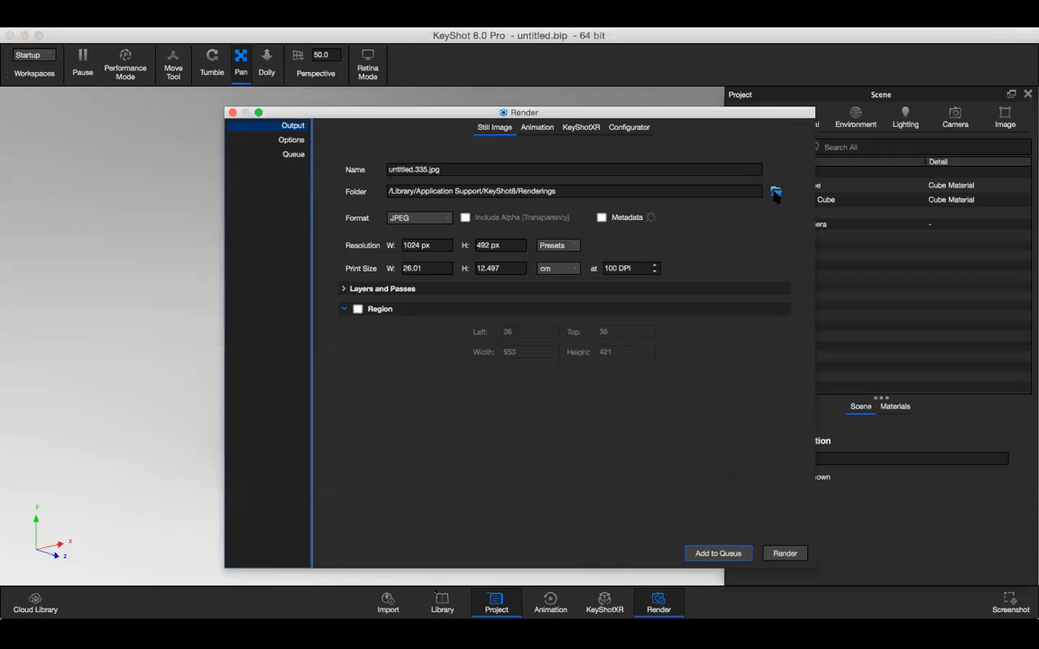
# Open the render queue and delete the untitled.335 JPEG job.
pyautogui.click(775, 192)
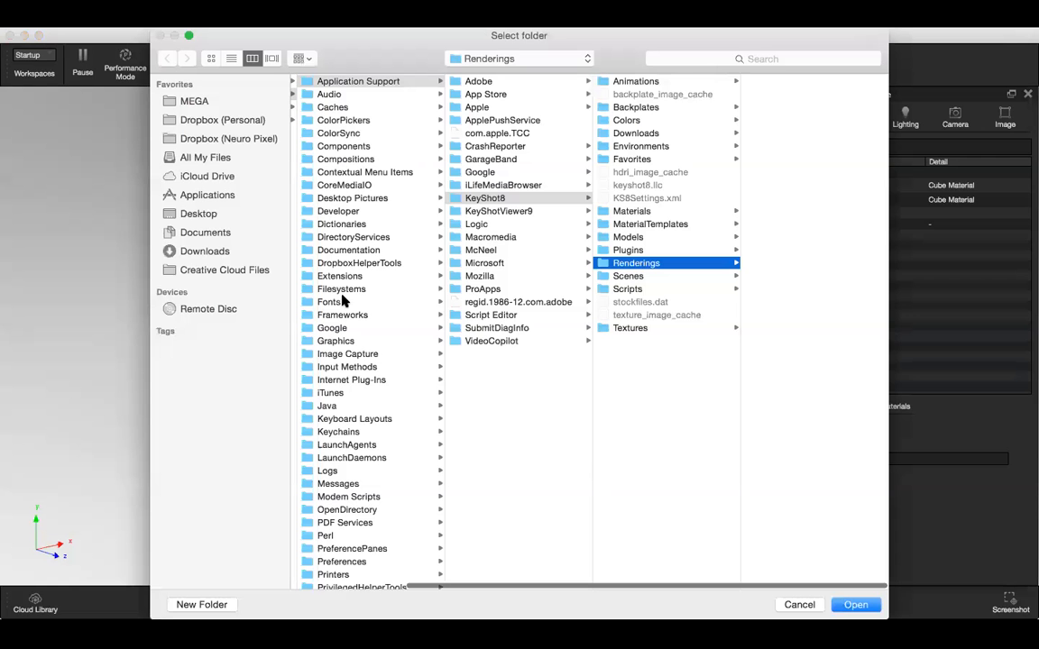
pyautogui.click(198, 213)
pyautogui.click(857, 604)
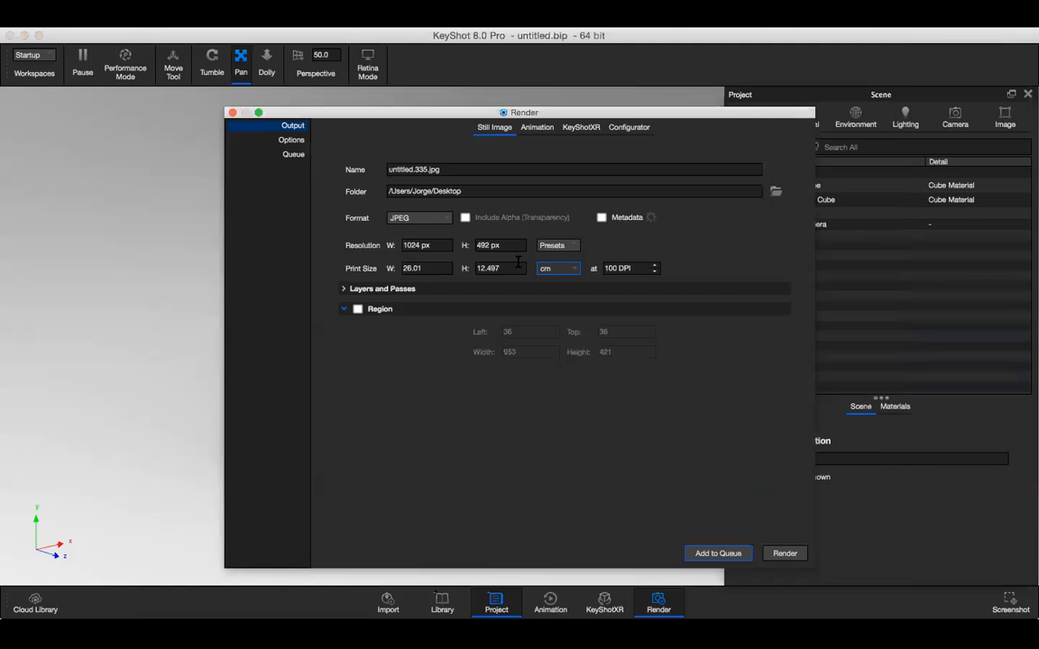
pyautogui.click(296, 156)
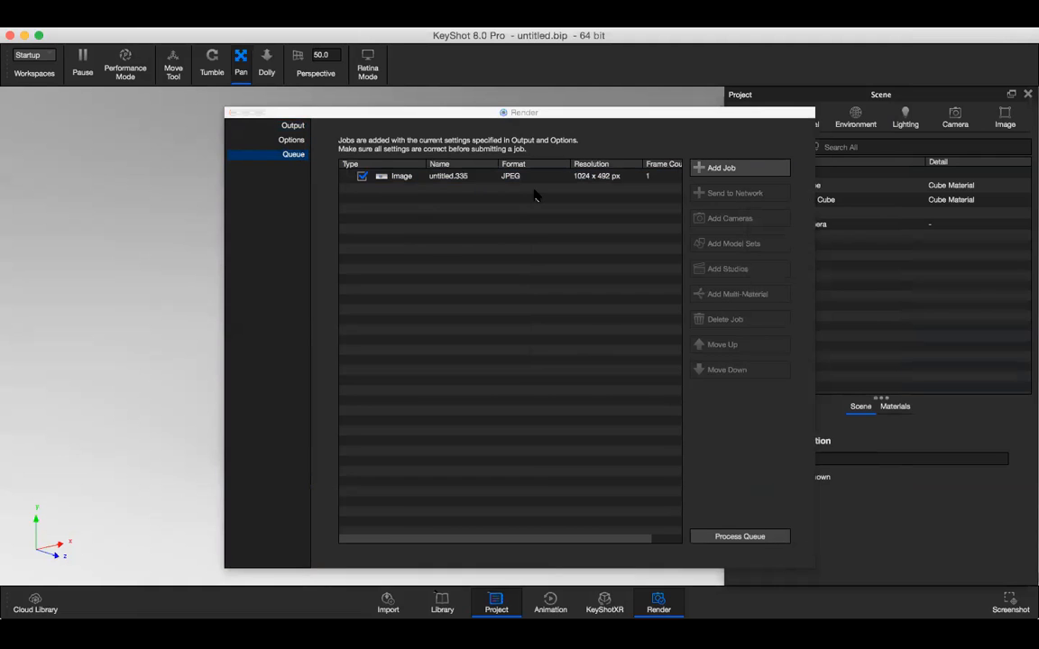
pyautogui.click(726, 320)
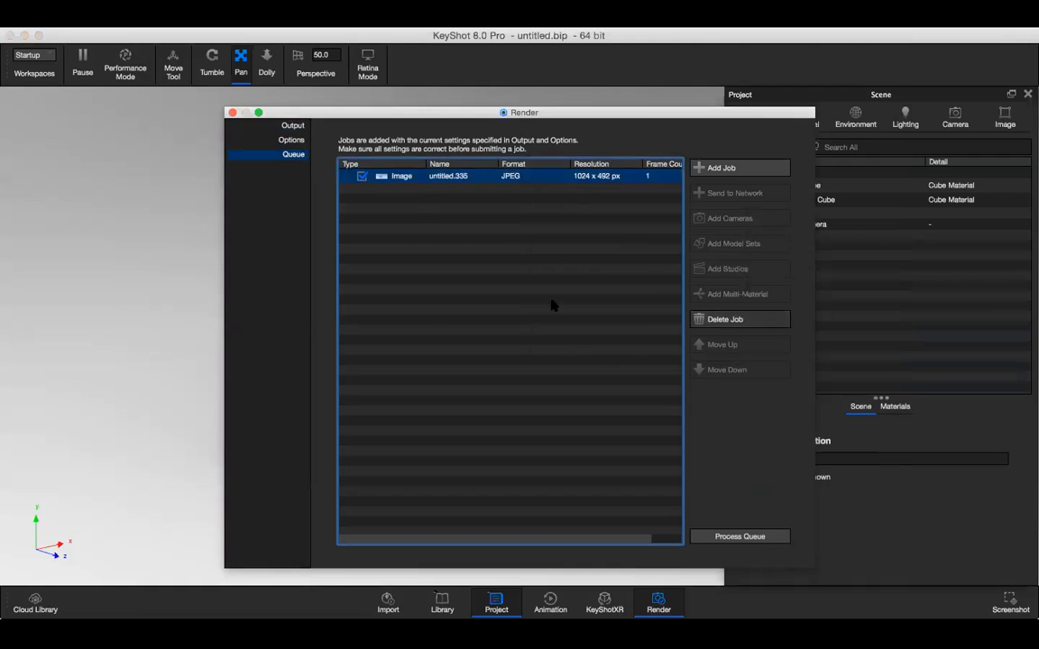
# Set the still image output format to PNG and include the alpha channel for transparency.
pyautogui.click(298, 127)
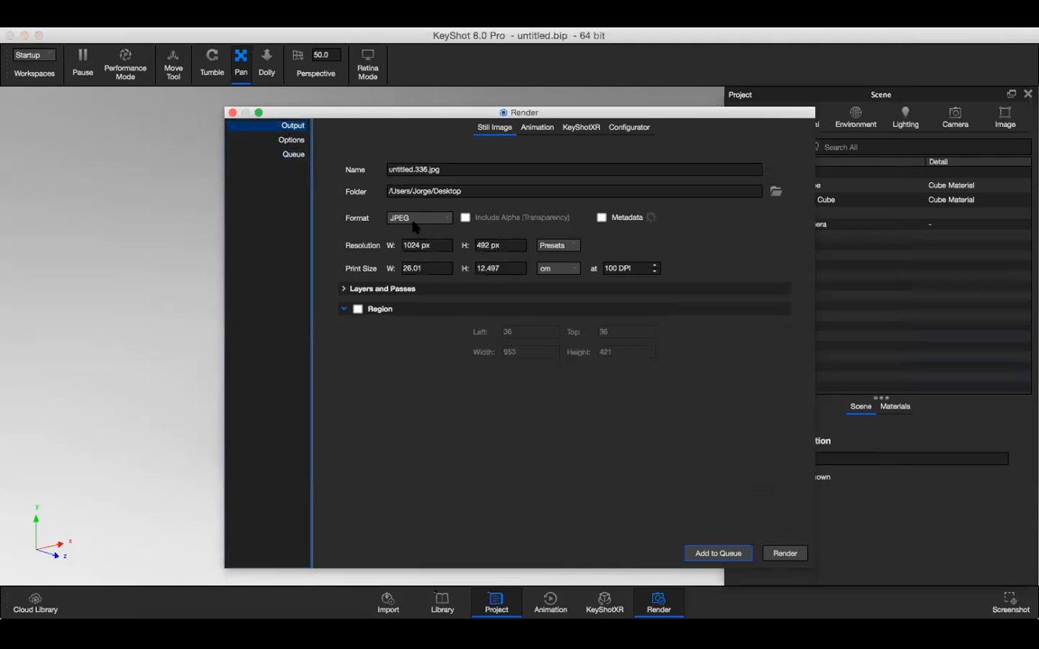
pyautogui.click(426, 221)
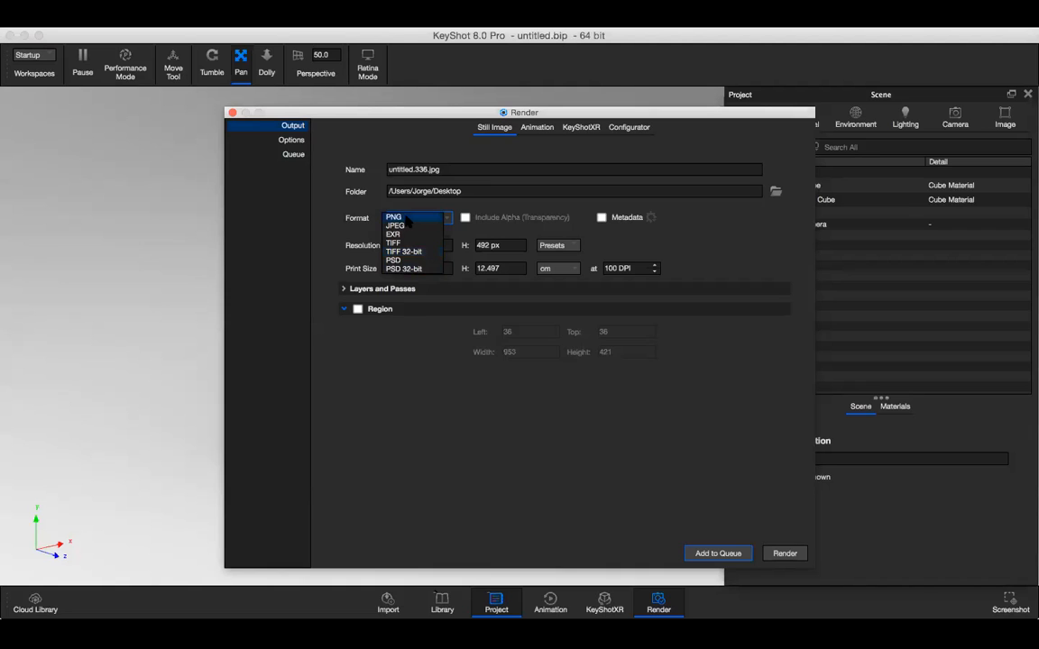
pyautogui.click(408, 220)
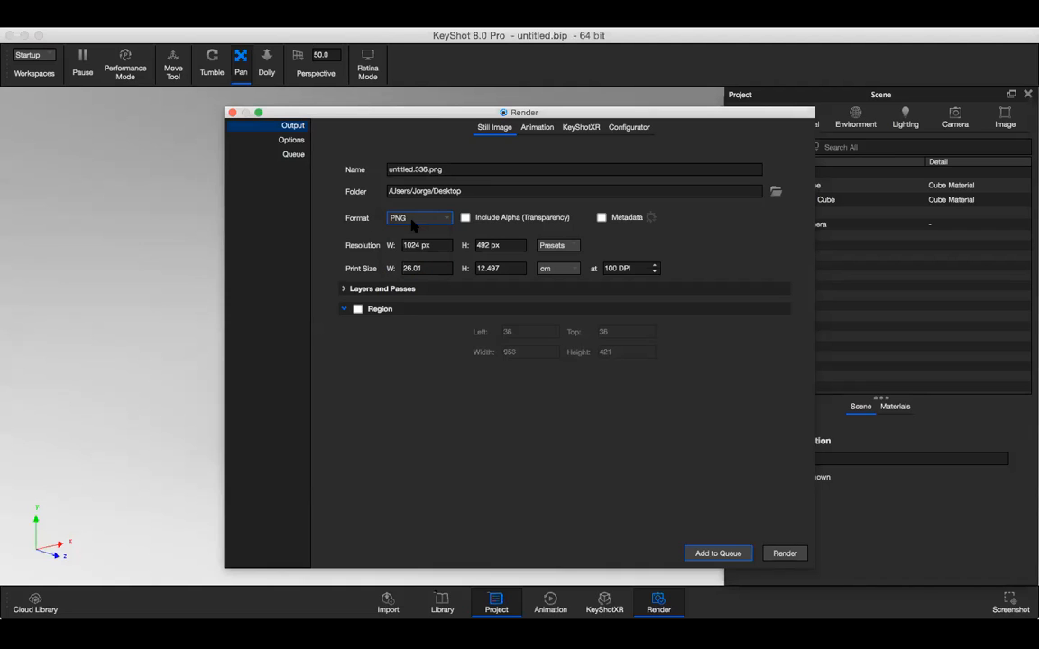
pyautogui.click(465, 219)
# Add the PNG still image as a job in the render queue and process the queue.
pyautogui.click(293, 154)
pyautogui.click(719, 169)
pyautogui.click(456, 179)
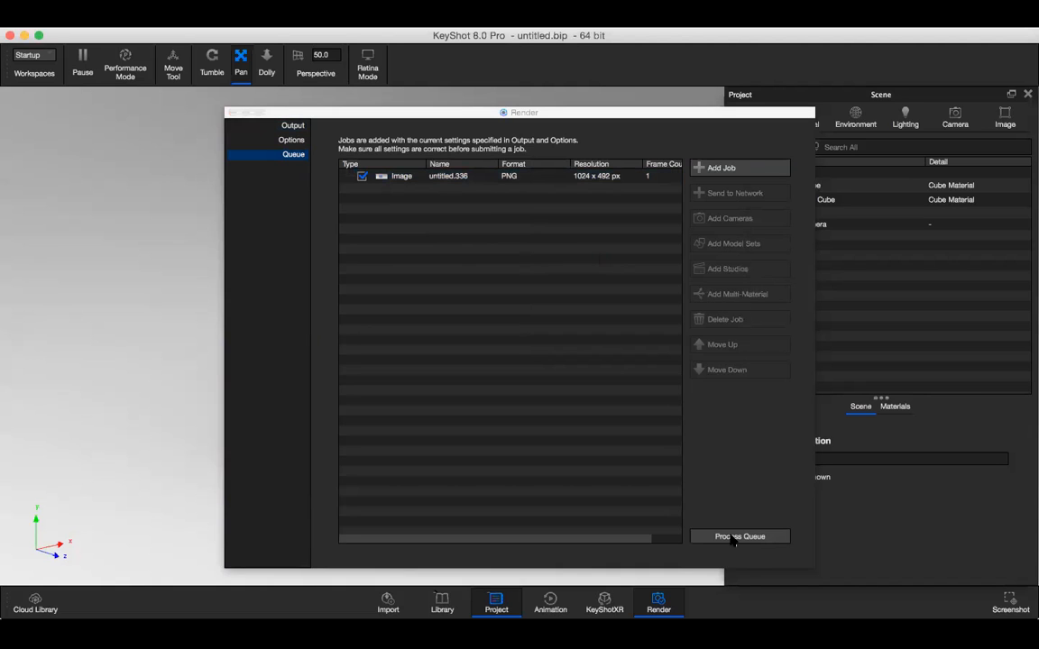
pyautogui.click(739, 537)
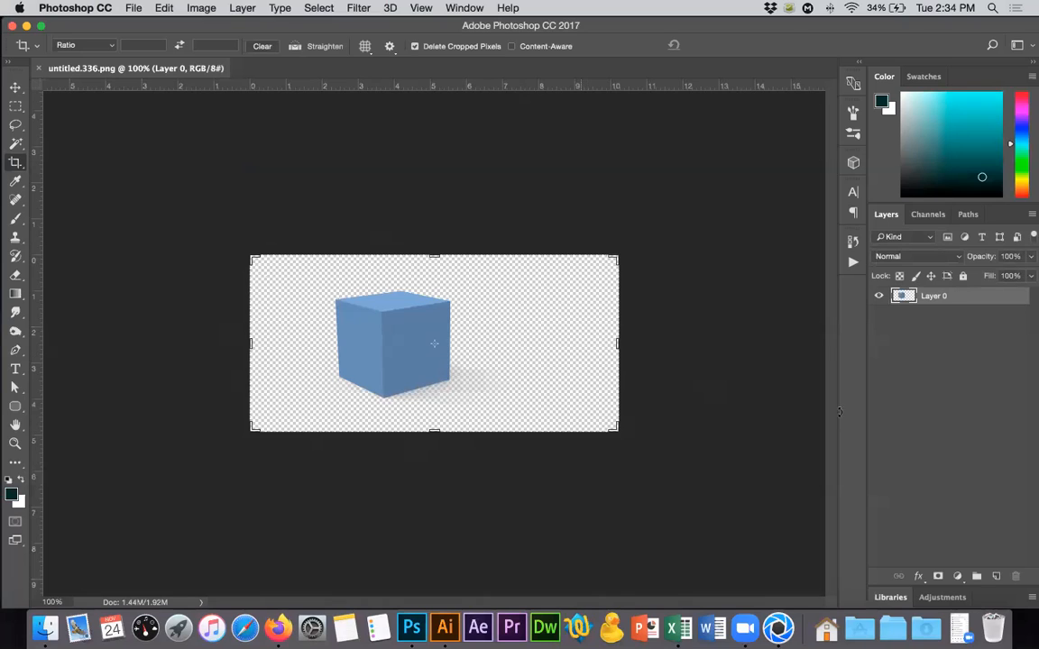
# In Photoshop, add a new layer beneath the rendered cube's layer and fill it with the dark teal foreground color.
pyautogui.press('super+shift+alt+n')
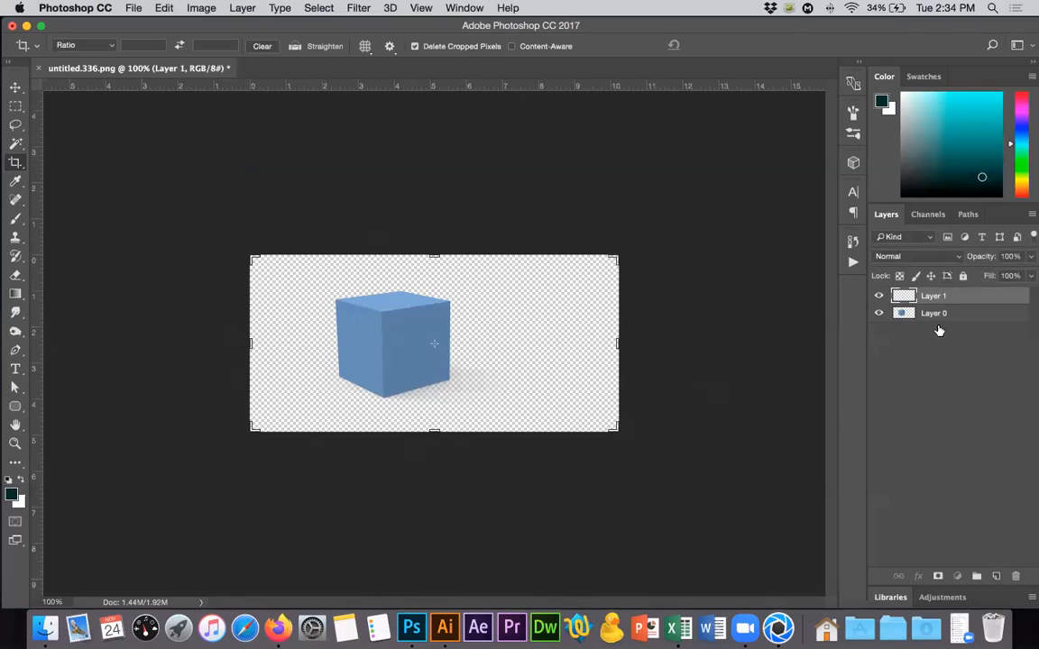
pyautogui.moveTo(939, 330); pyautogui.dragTo(939, 330)
pyautogui.hotkey('alt', 'BackSpace')
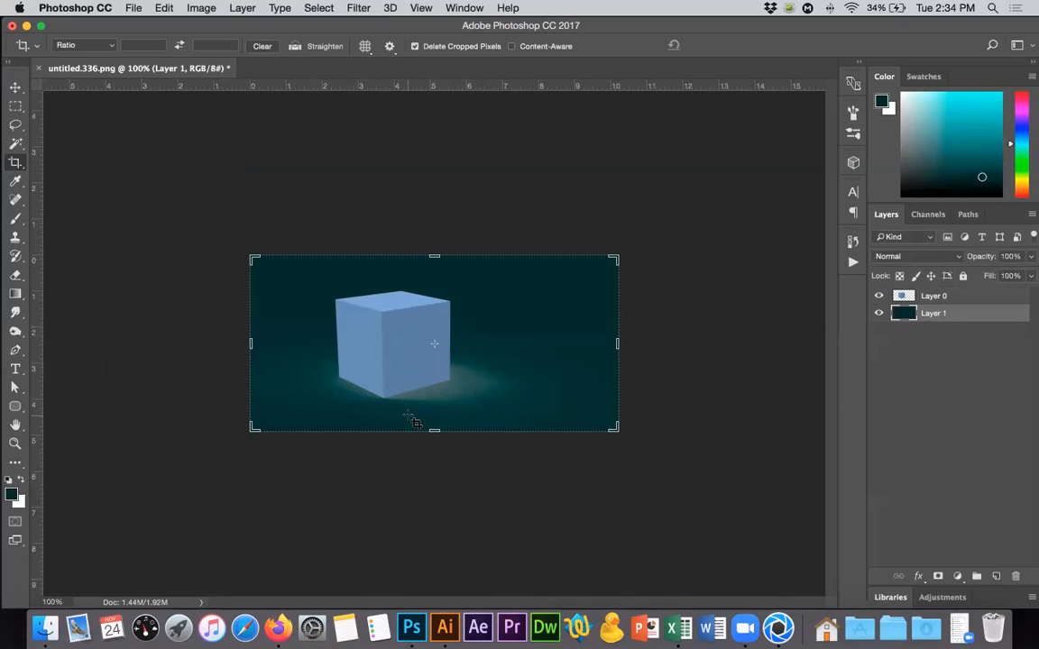
# Close untitled.336.png without saving the changes and hide Photoshop.
pyautogui.click(38, 68)
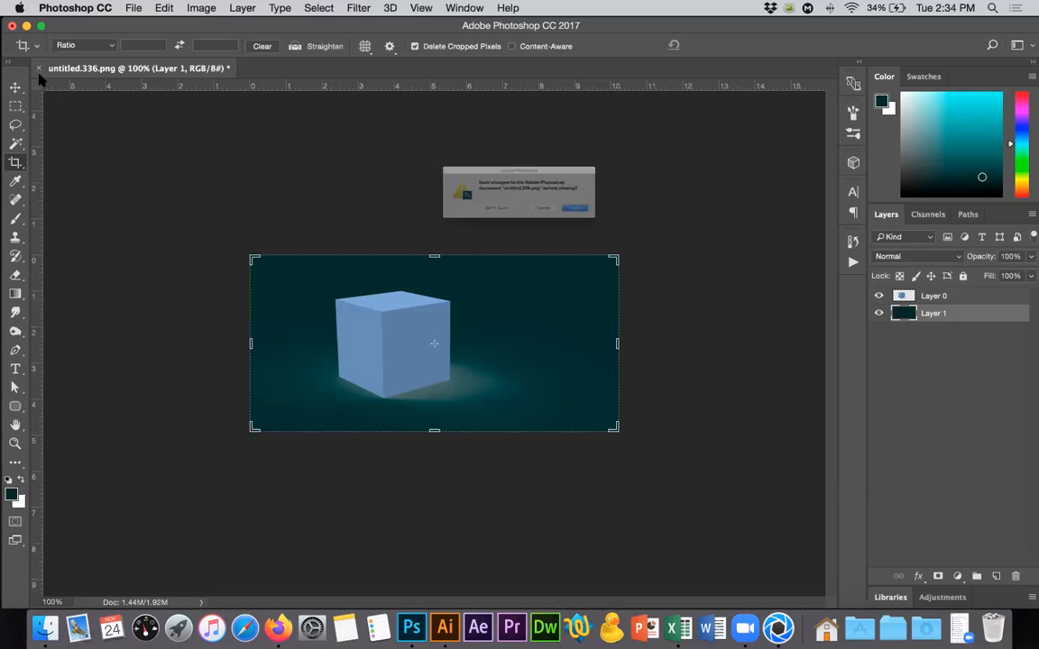
pyautogui.click(471, 225)
pyautogui.press('super+h')
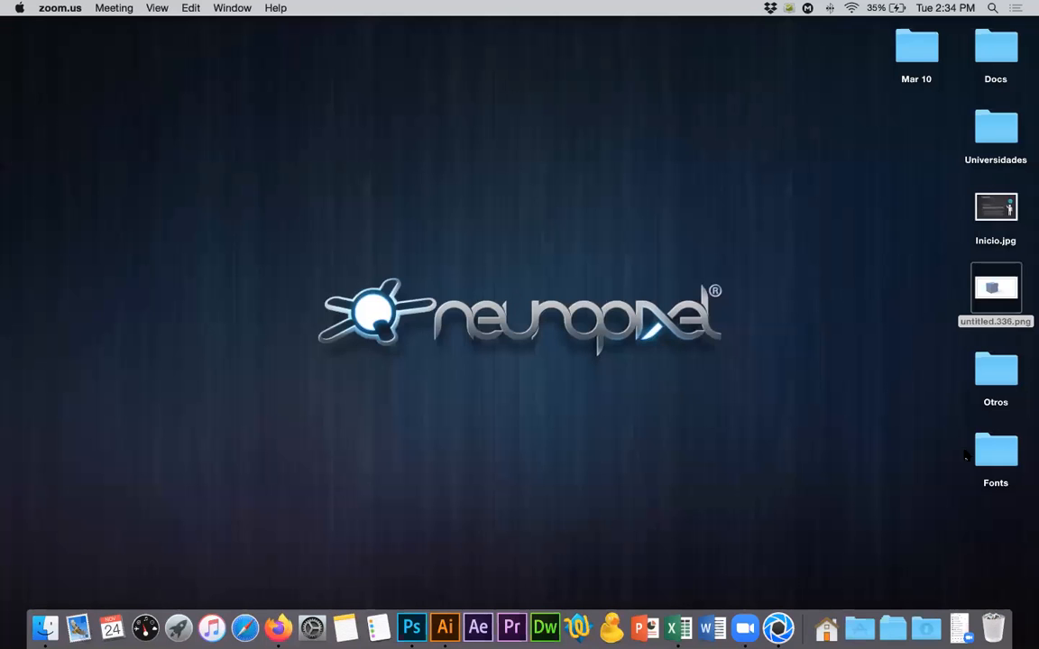
# Preview untitled.336.png from the desktop, then switch back to KeyShot and close the Render window.
pyautogui.click(997, 288)
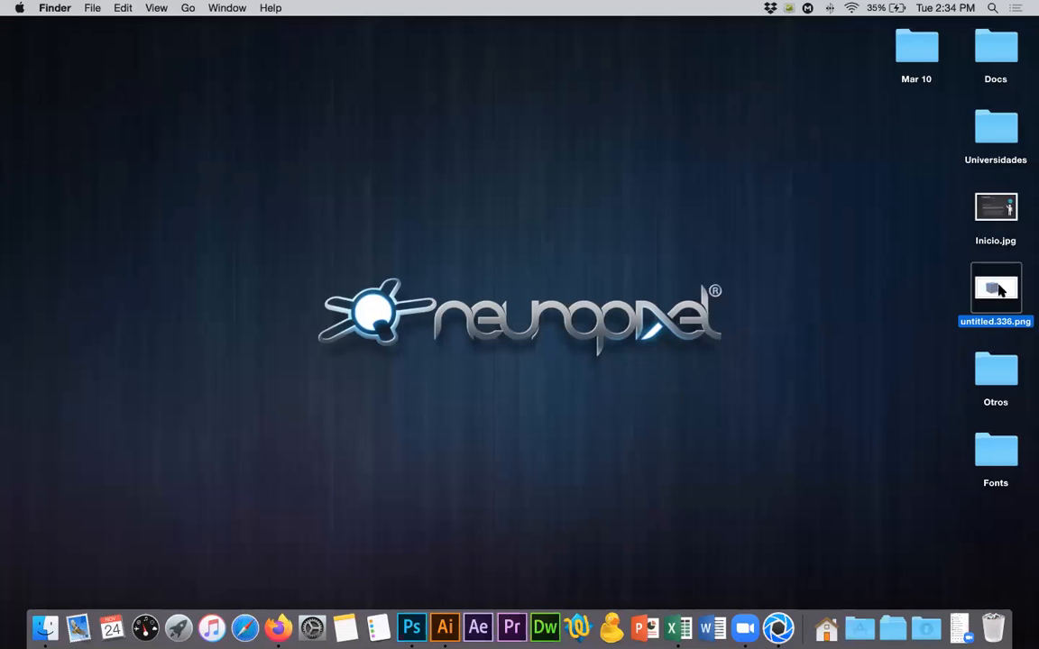
pyautogui.press('space')
pyautogui.press('space')
pyautogui.click(779, 626)
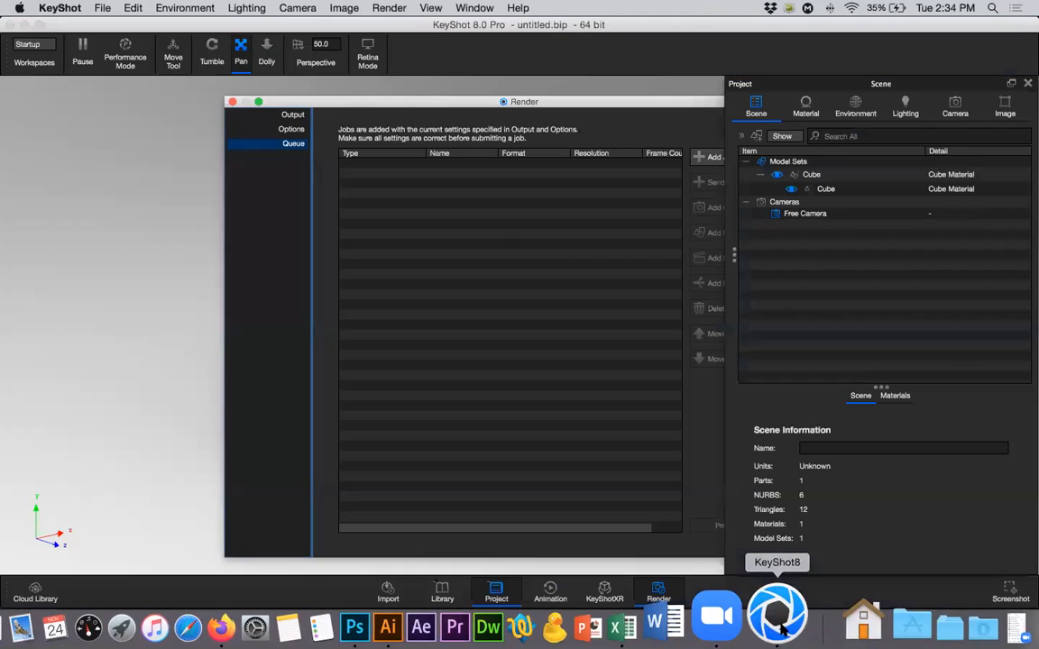
pyautogui.click(232, 102)
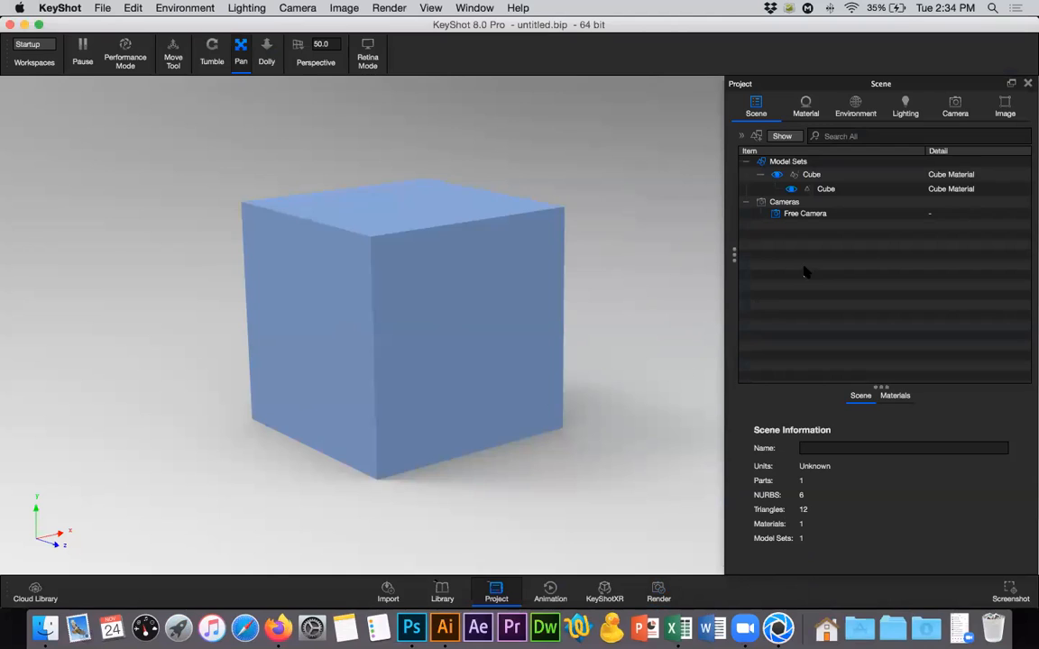
# Turn off Self Shadows in the scene's environment lighting settings.
pyautogui.click(906, 107)
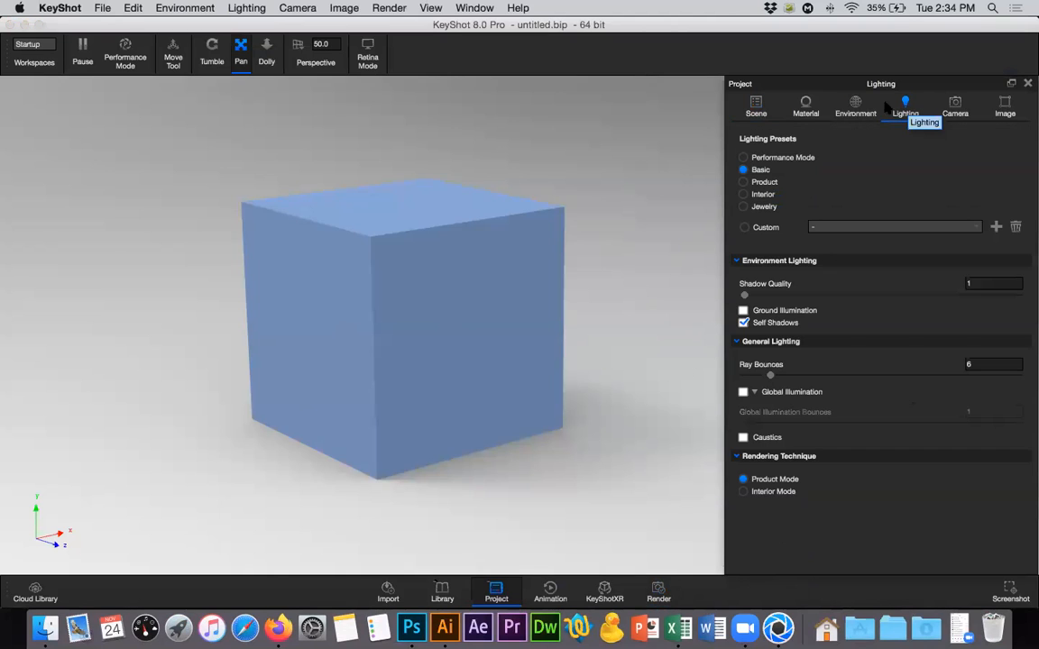
pyautogui.click(852, 104)
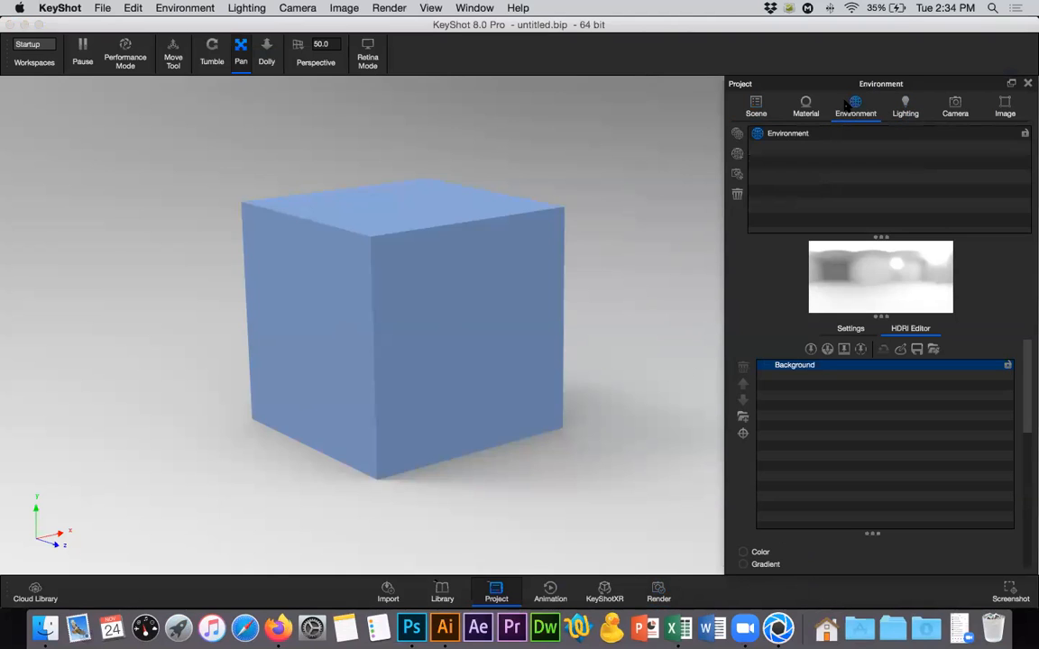
pyautogui.click(905, 106)
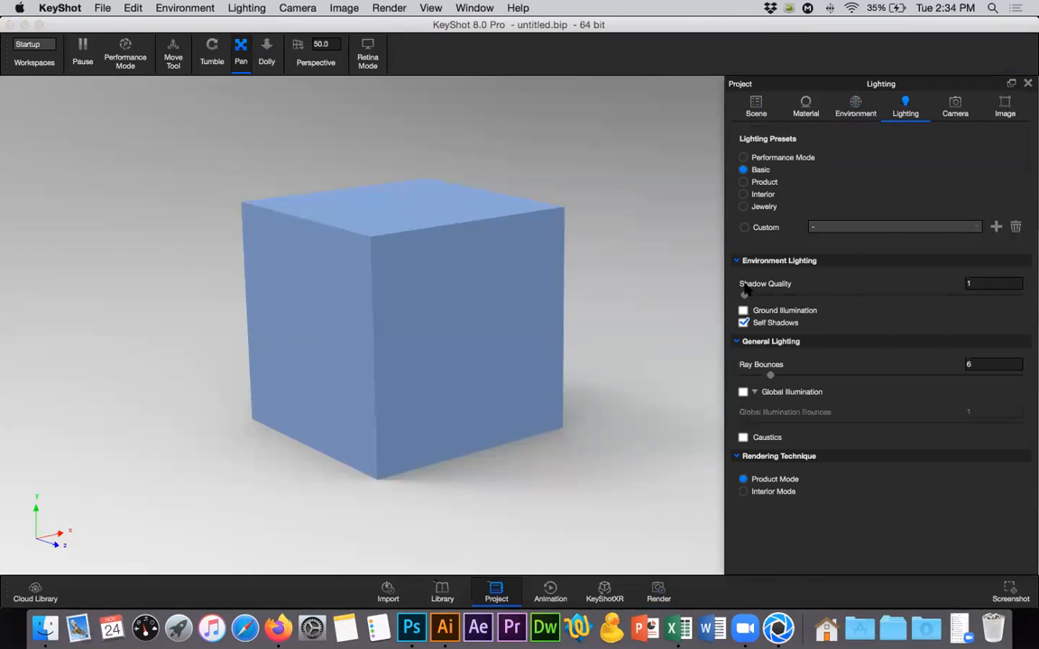
pyautogui.click(740, 263)
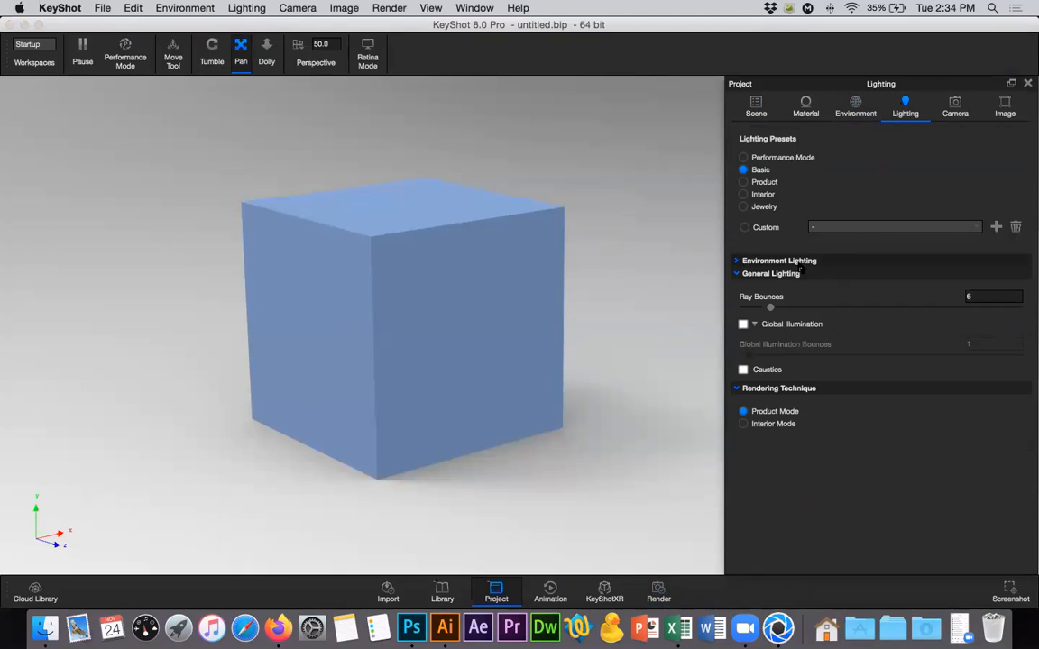
pyautogui.click(739, 261)
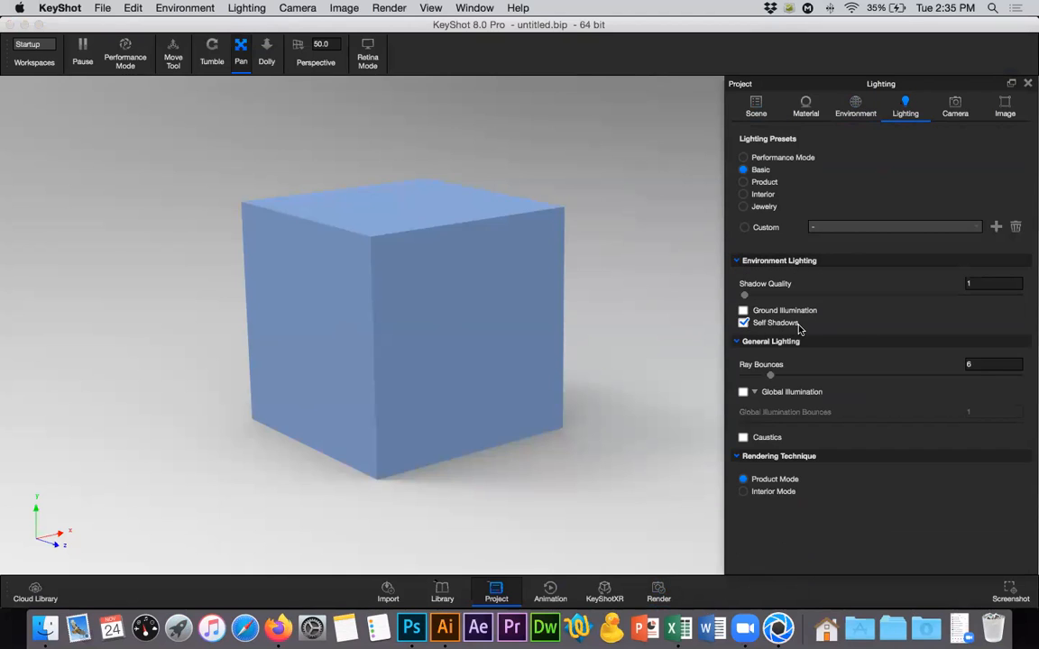
pyautogui.click(745, 322)
# Open the scene's environment settings and look through the Interior environments in the library.
pyautogui.click(854, 104)
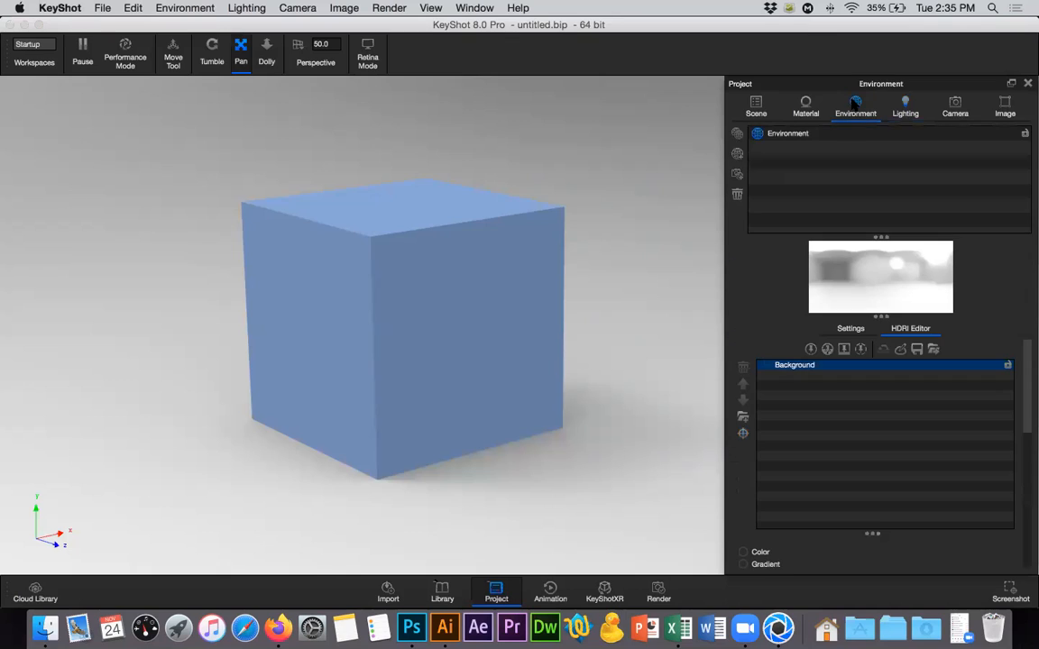
pyautogui.click(851, 330)
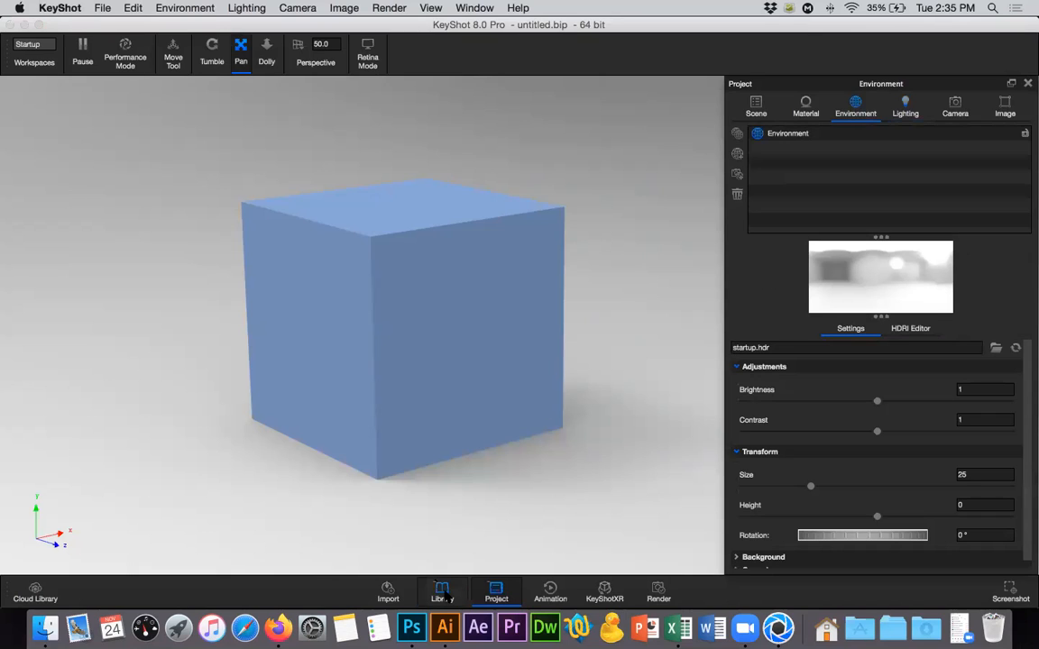
pyautogui.press('m')
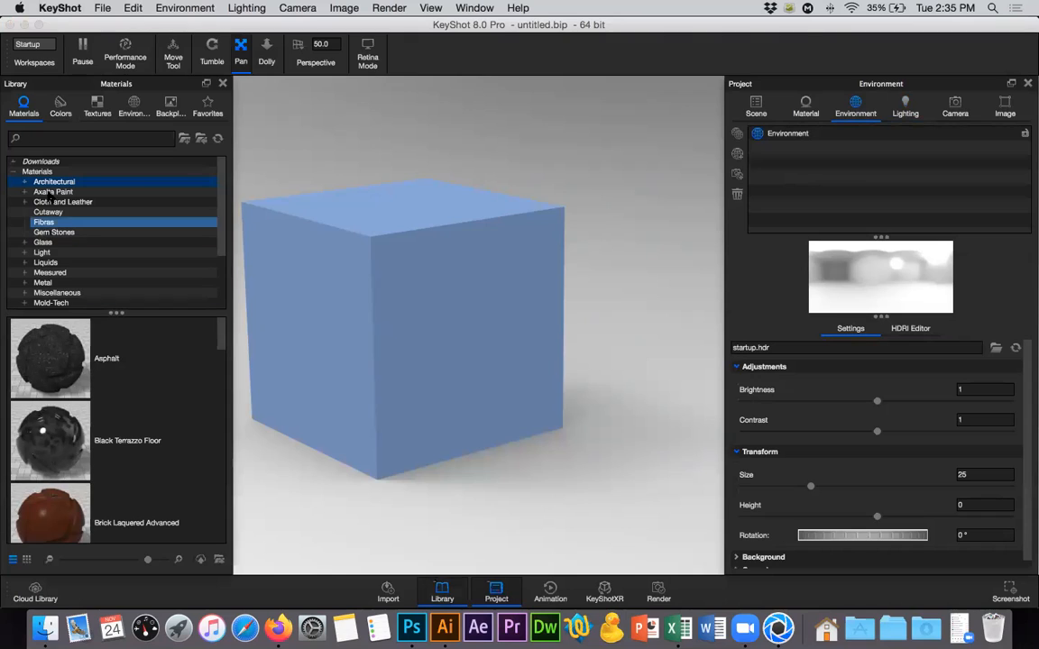
pyautogui.press('e')
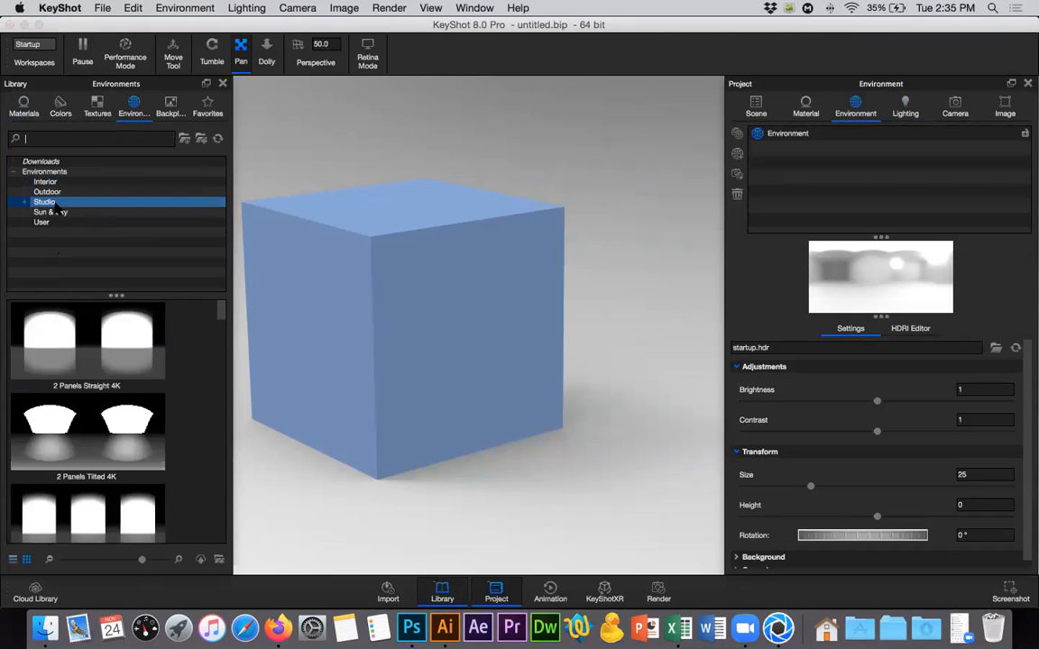
pyautogui.click(53, 181)
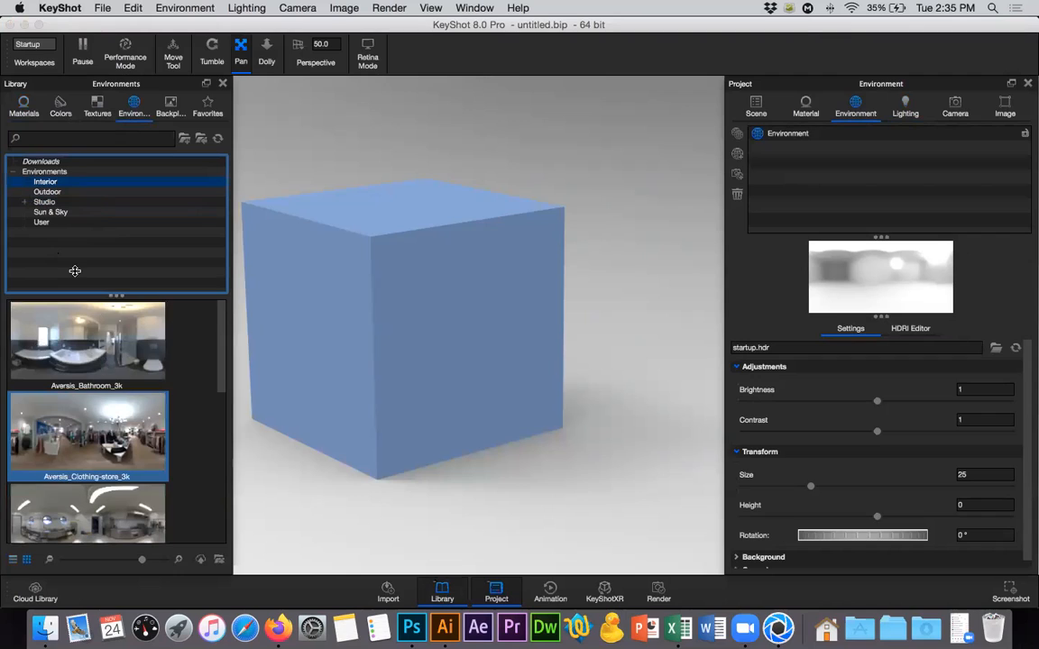
pyautogui.click(15, 171)
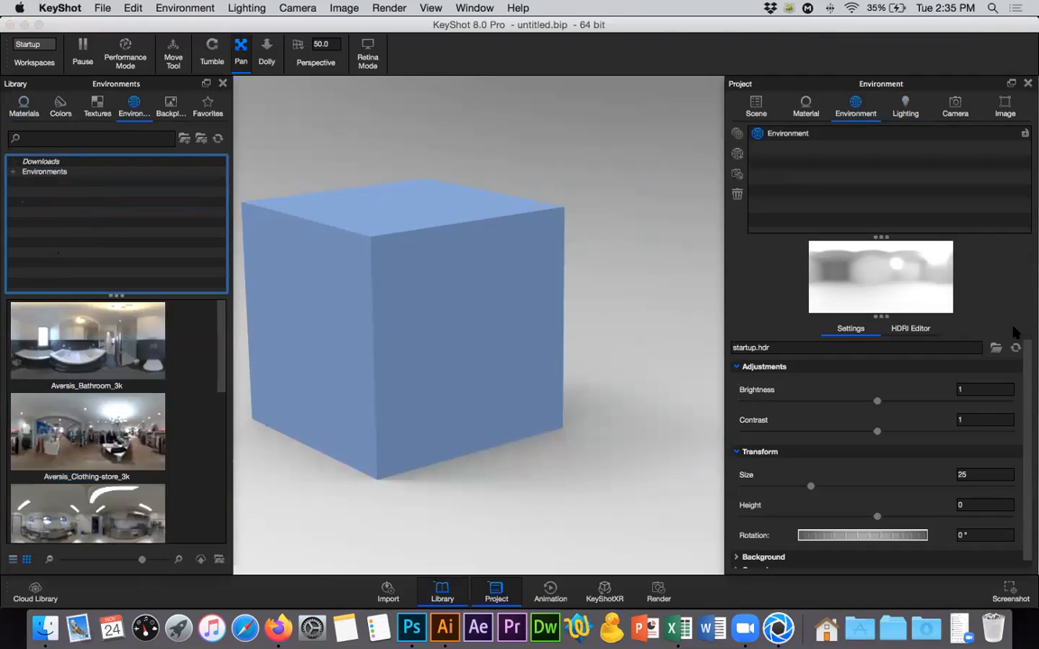
pyautogui.click(222, 83)
# Turn off Ground Shadows in the environment's ground settings.
pyautogui.scroll(-1, 1028, 393)
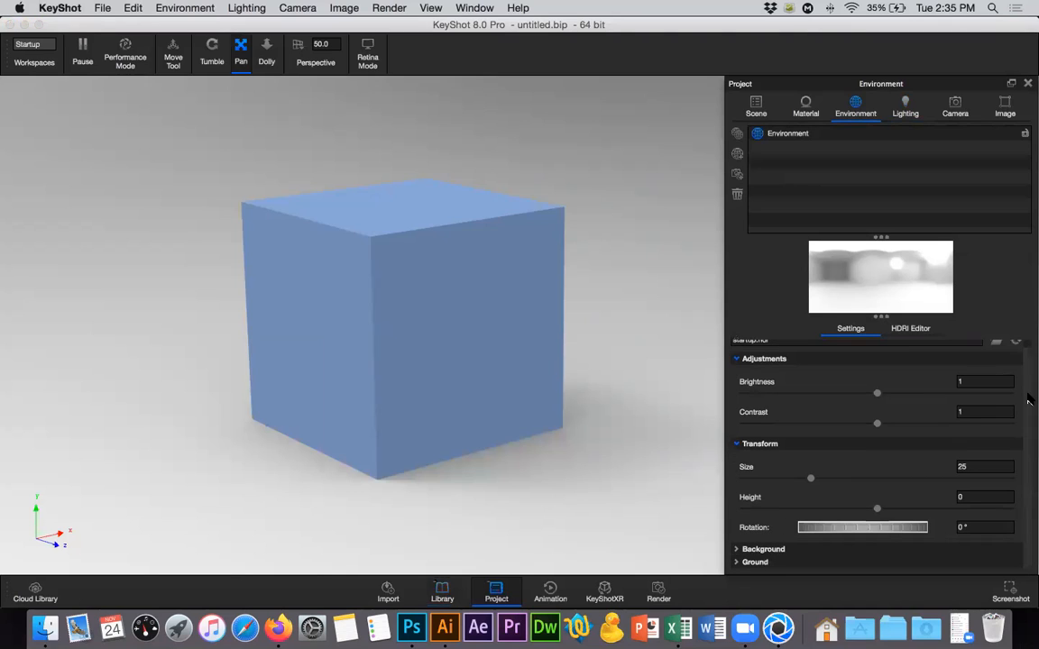
pyautogui.click(759, 444)
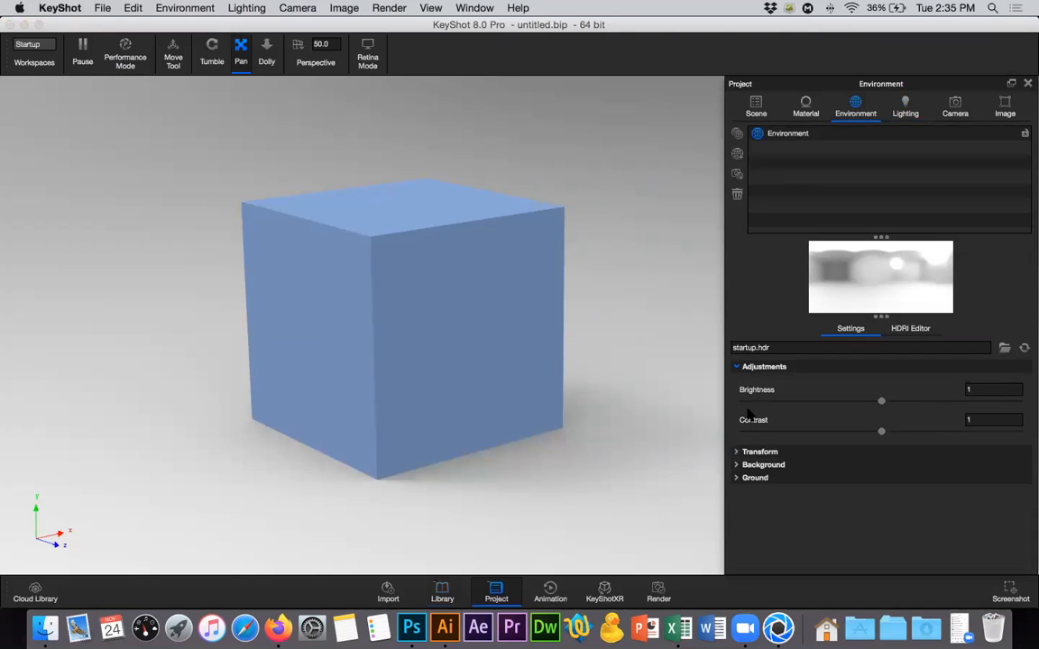
pyautogui.click(751, 368)
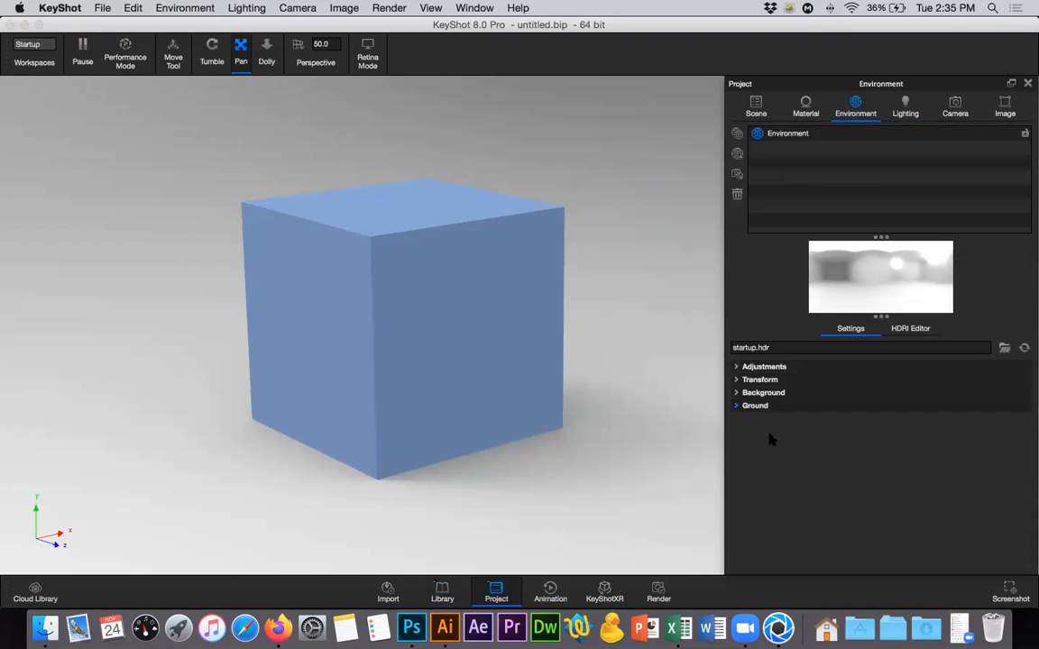
pyautogui.click(755, 405)
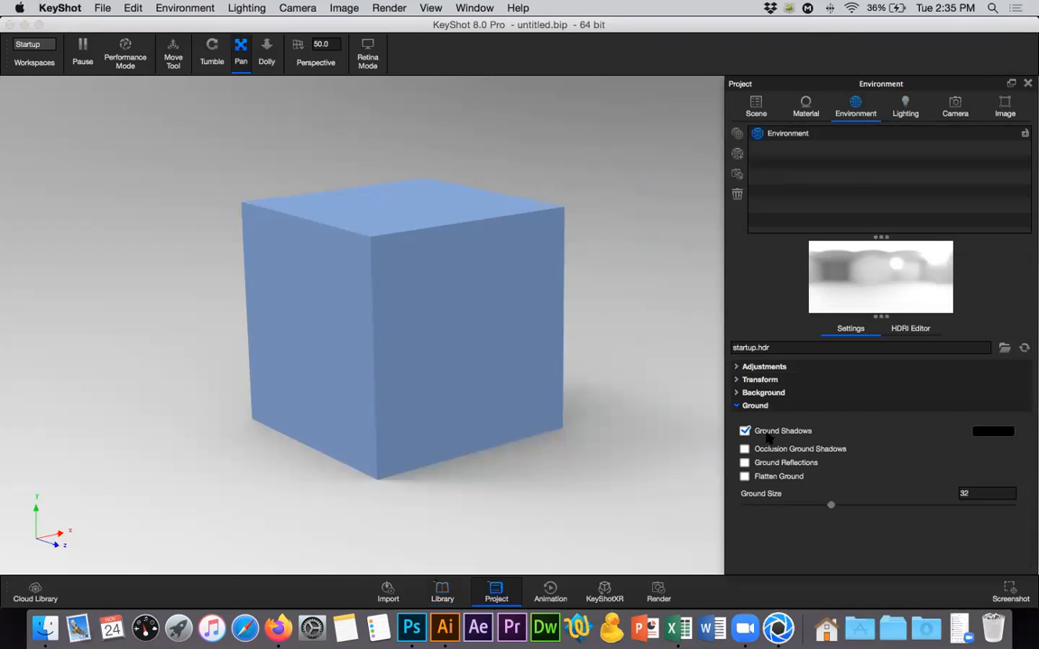
pyautogui.click(745, 432)
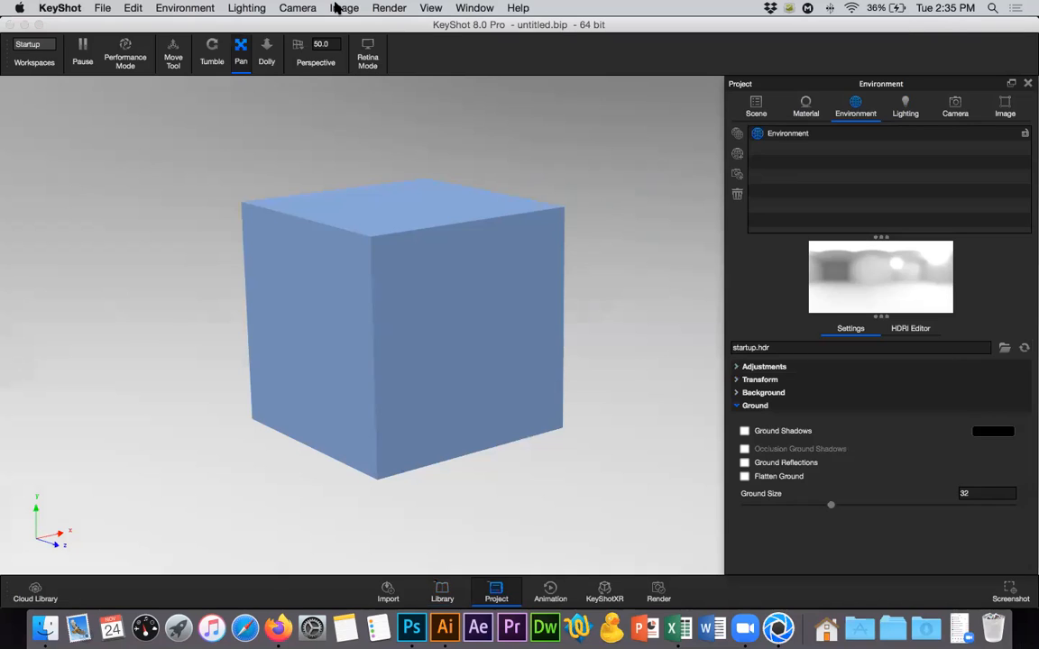
# Add a new PNG still image job of the cube without ground shadows to the render queue.
pyautogui.click(378, 9)
pyautogui.click(372, 9)
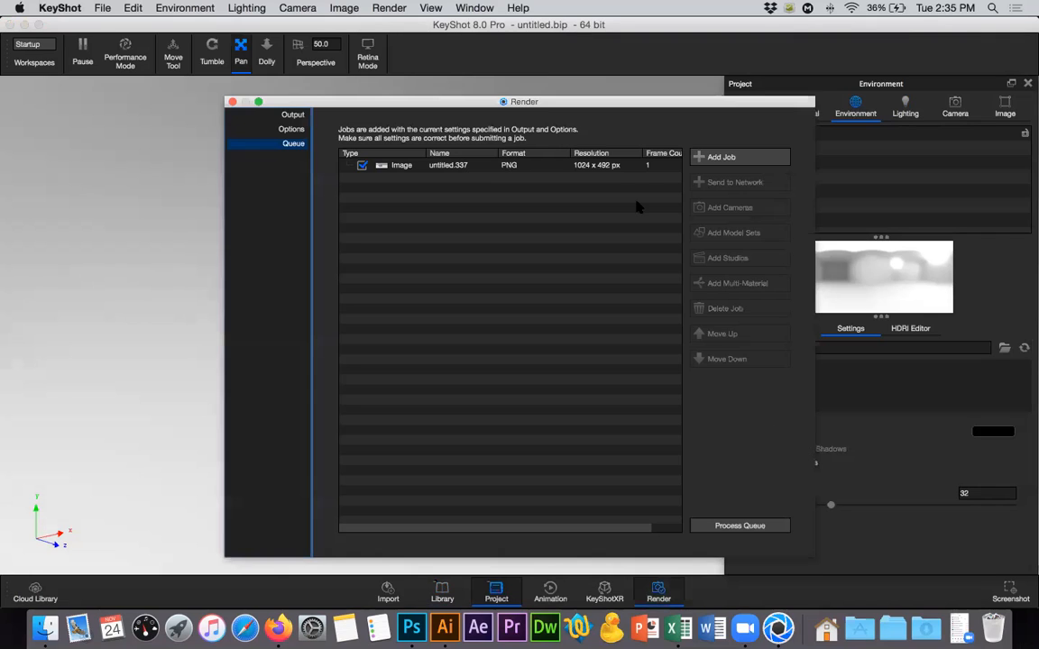
pyautogui.click(641, 205)
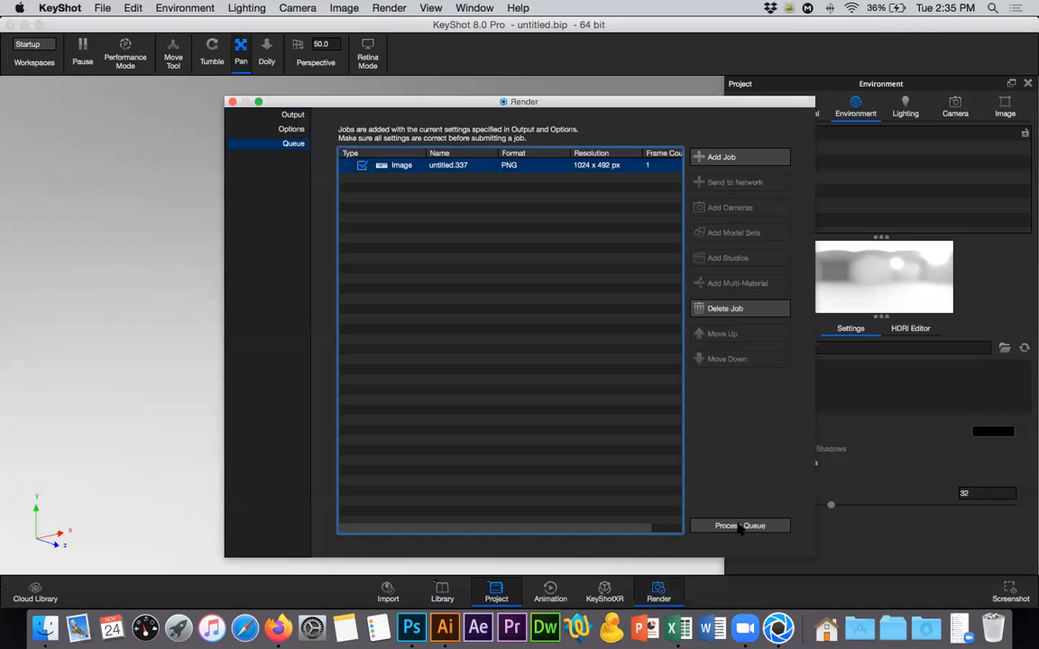
# Process the render queue and compare the finished untitled.337.png with untitled.336.png in desktop previews.
pyautogui.click(735, 528)
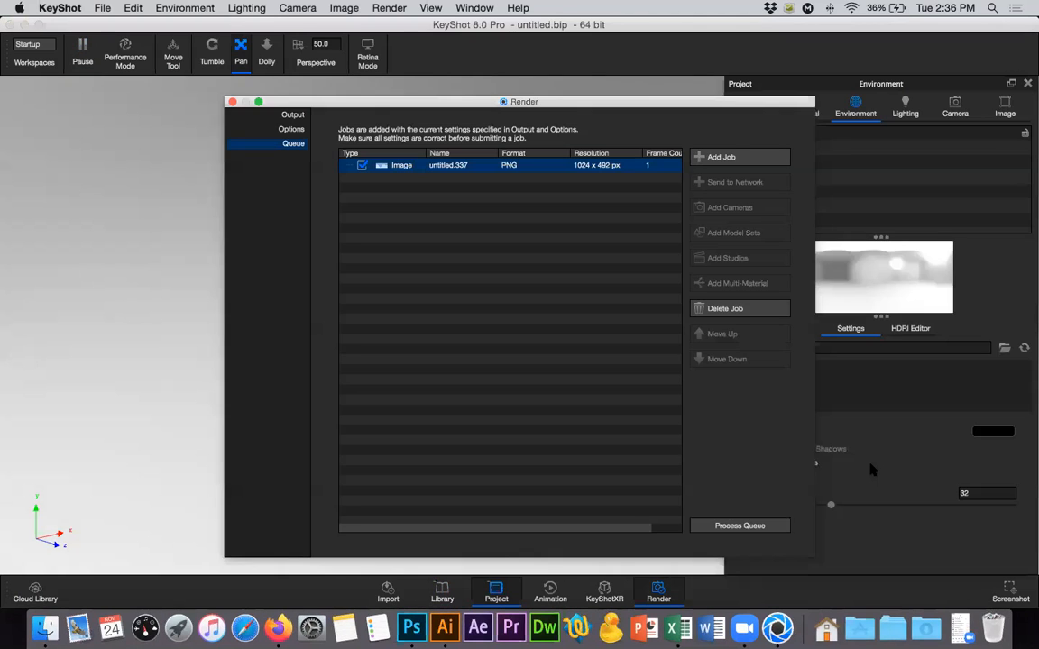
pyautogui.press('super+h')
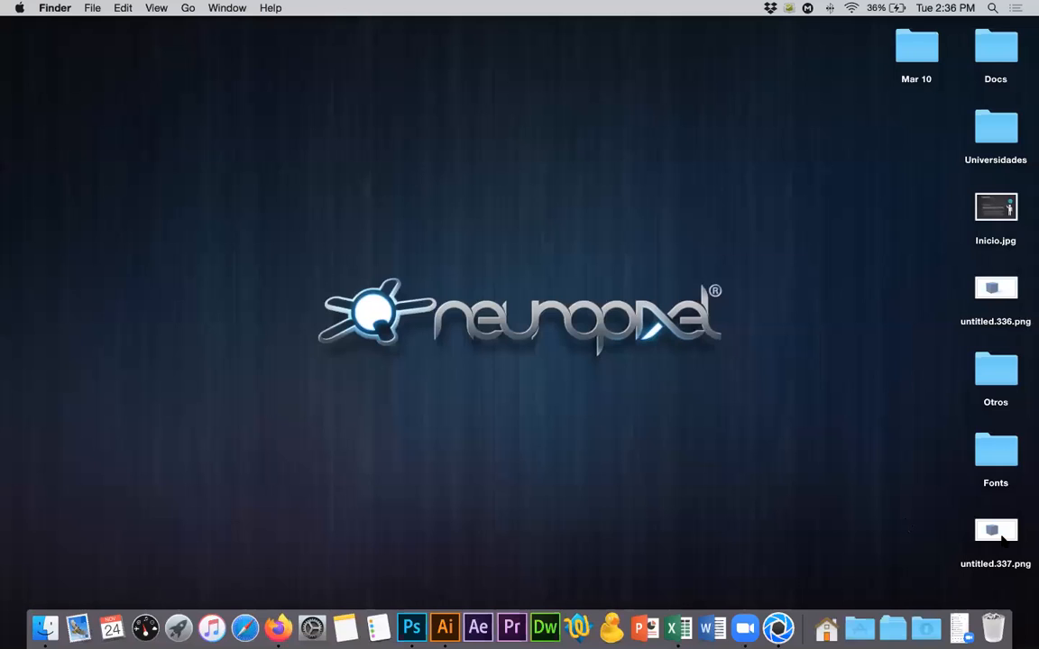
pyautogui.click(1001, 536)
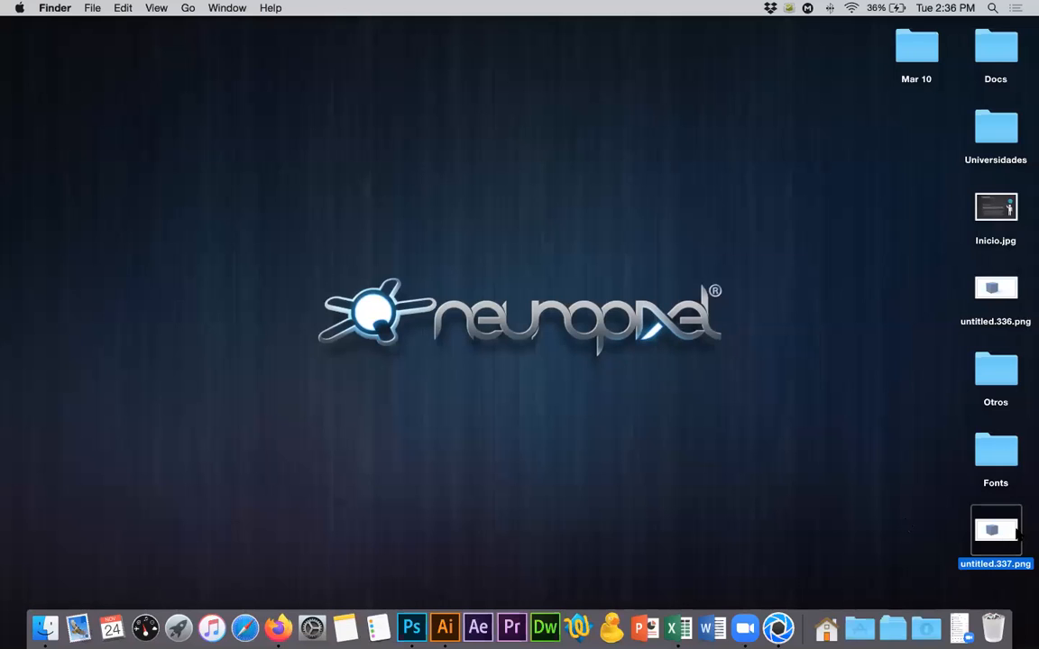
pyautogui.press('space')
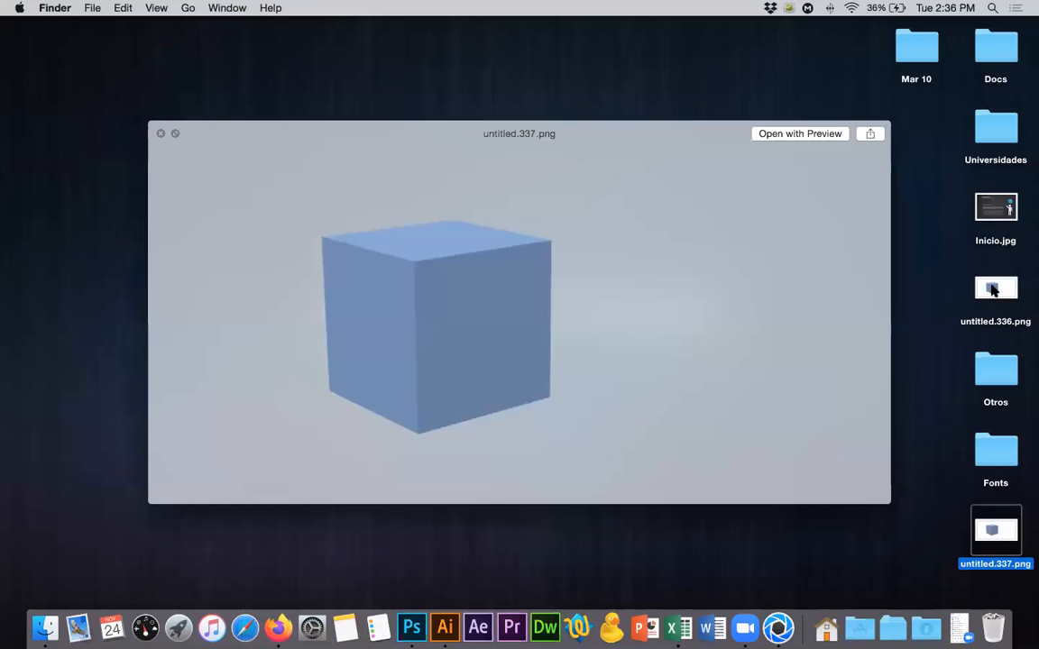
pyautogui.click(993, 287)
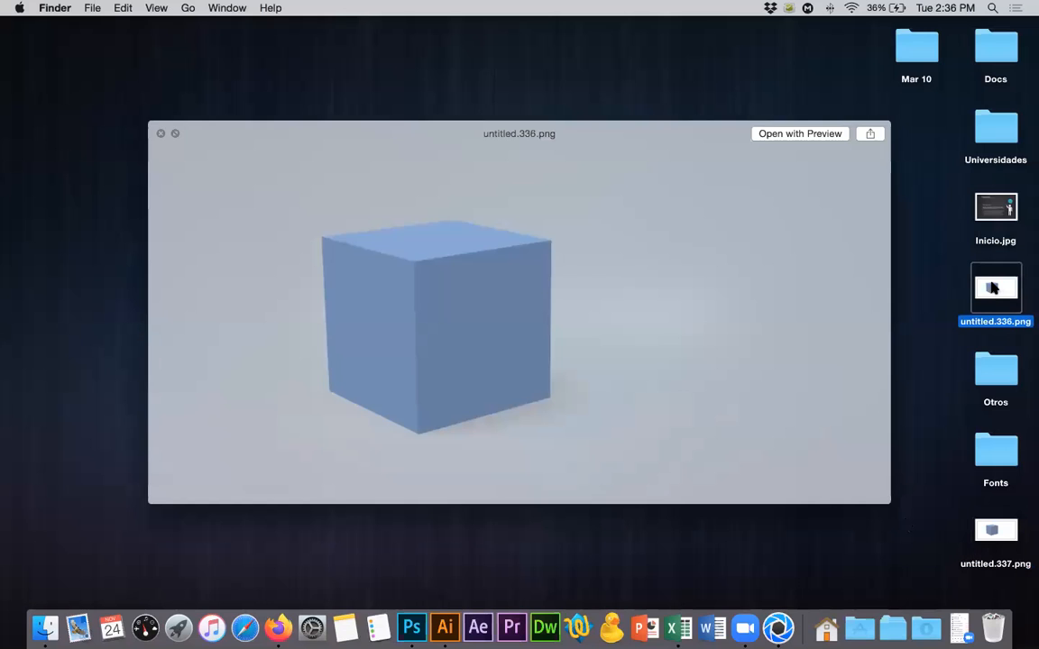
pyautogui.click(992, 527)
pyautogui.press('space')
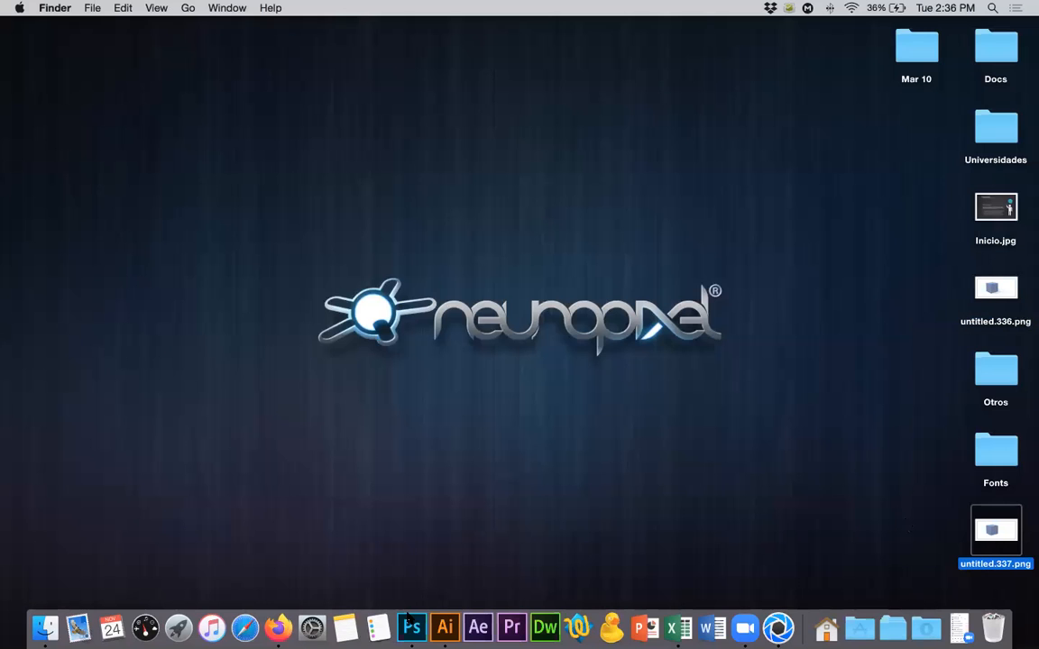
# Open untitled.337.png in Photoshop and add a layer beneath the cube filled with the dark teal foreground colour.
pyautogui.moveTo(992, 529); pyautogui.dragTo(408, 616)
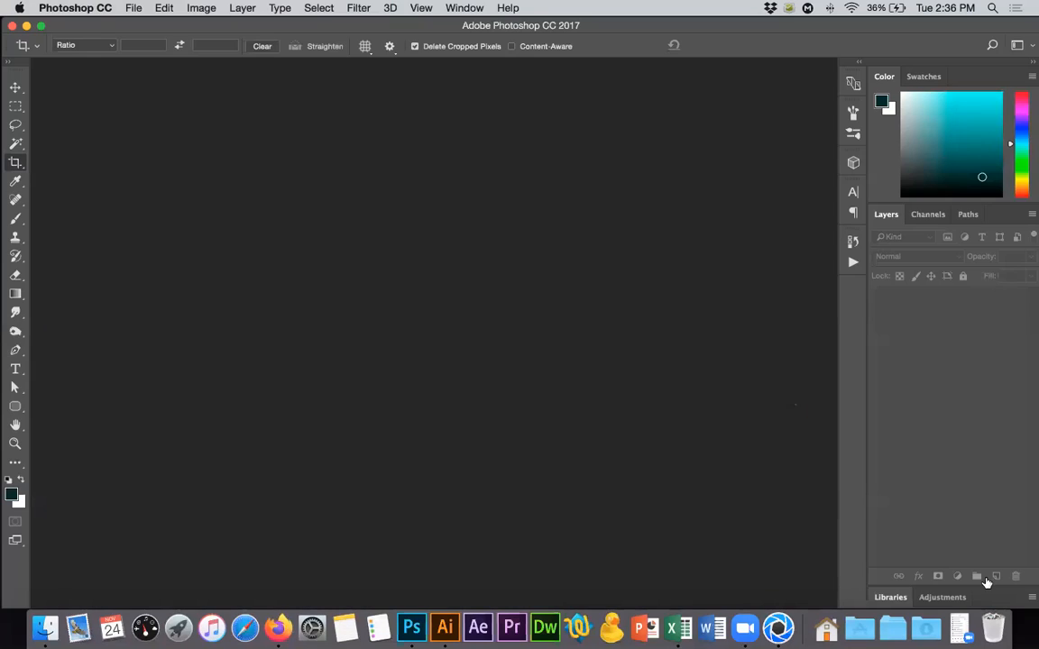
pyautogui.click(996, 576)
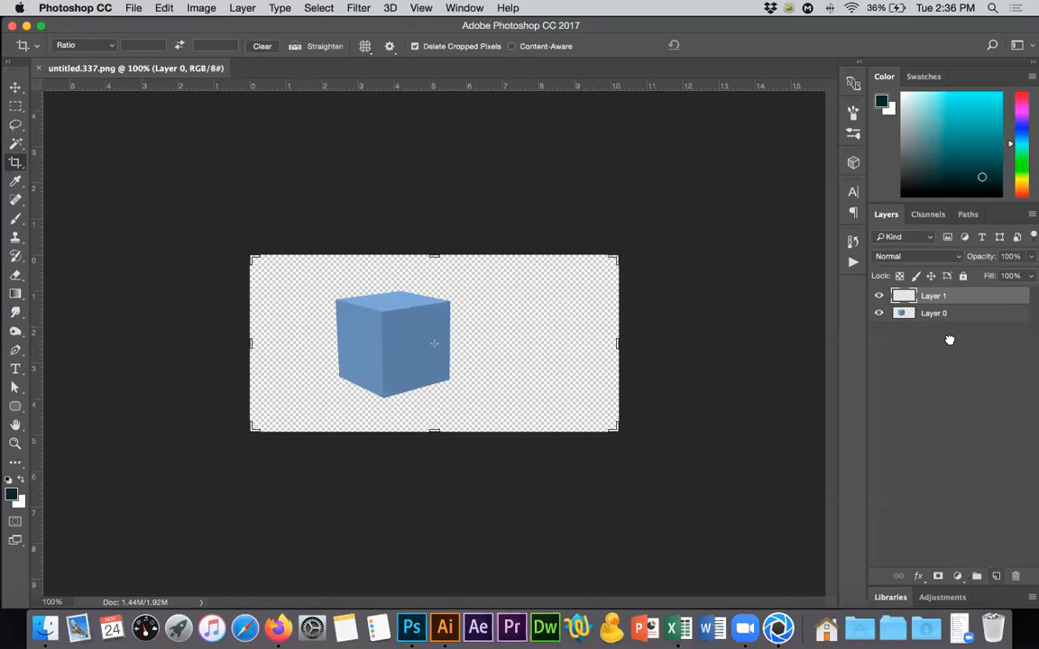
pyautogui.press('super+bracketleft')
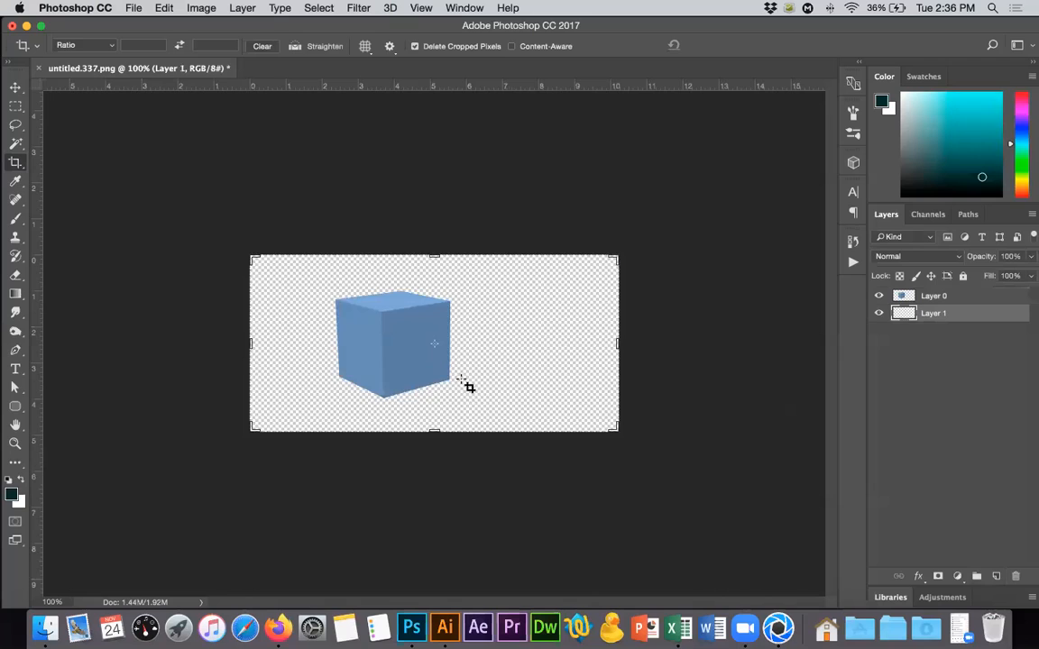
pyautogui.hotkey('alt', 'BackSpace')
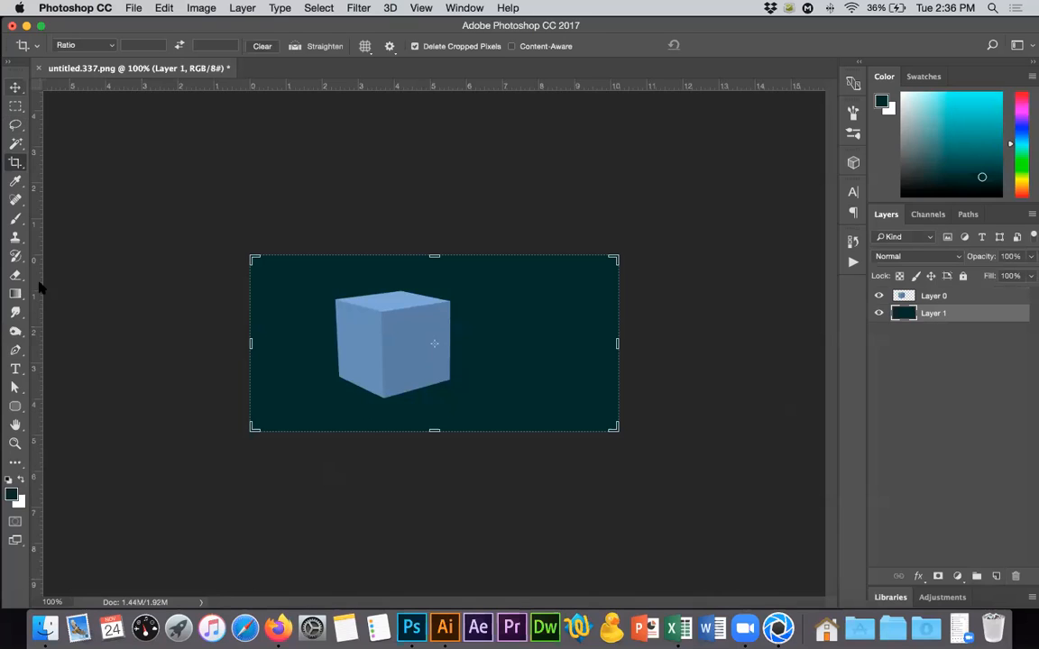
pyautogui.press('v')
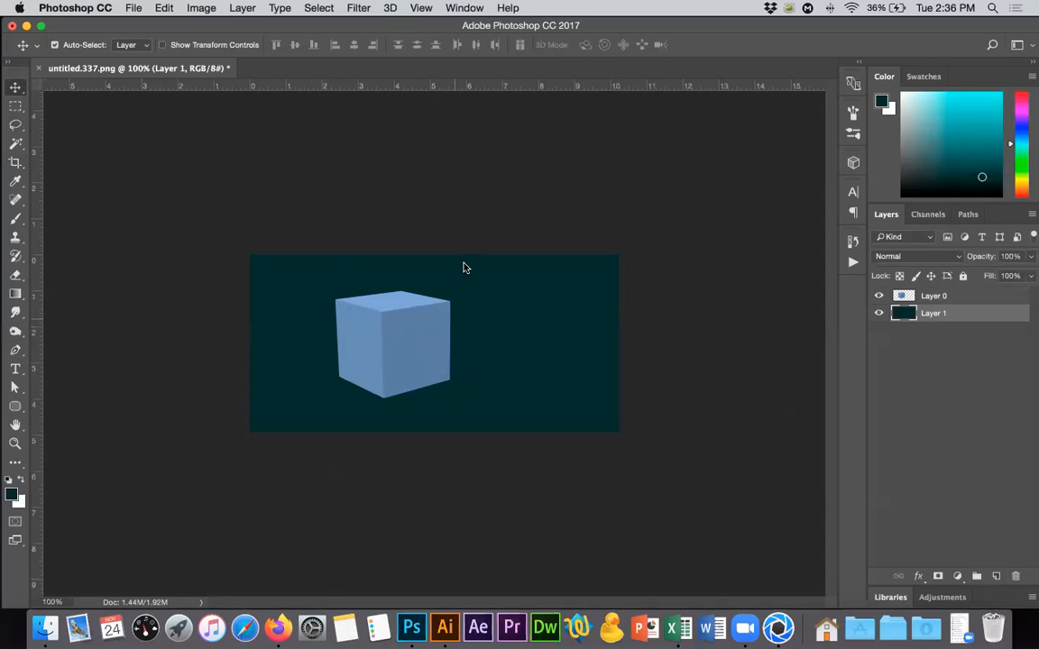
# Close the Photoshop document without saving and switch back to the cube scene in KeyShot.
pyautogui.press('super+w')
pyautogui.press('super+d')
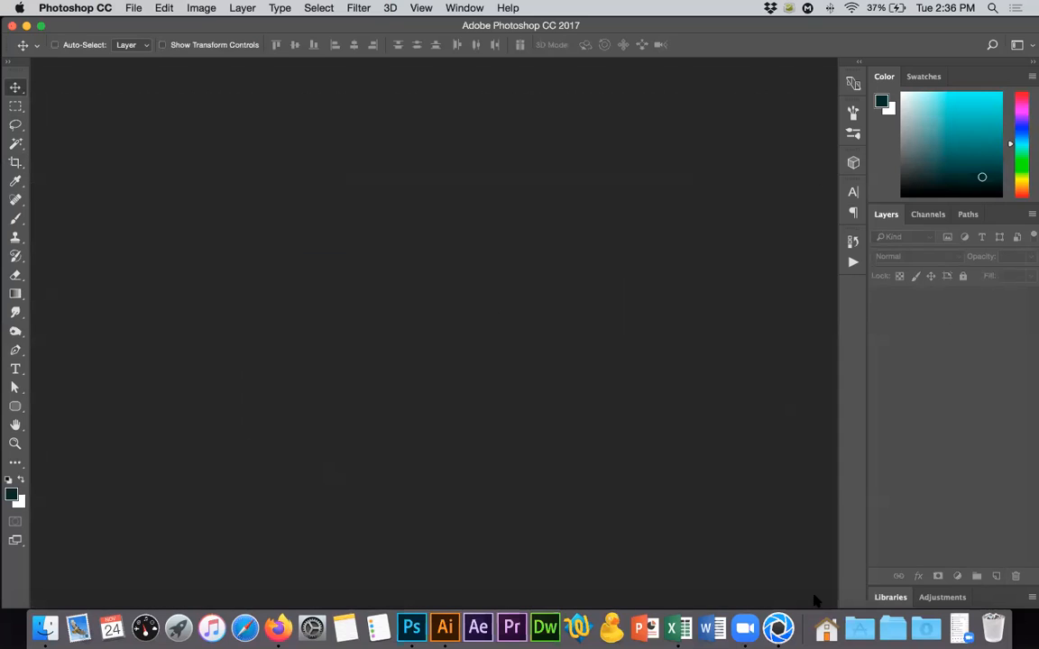
pyautogui.click(773, 615)
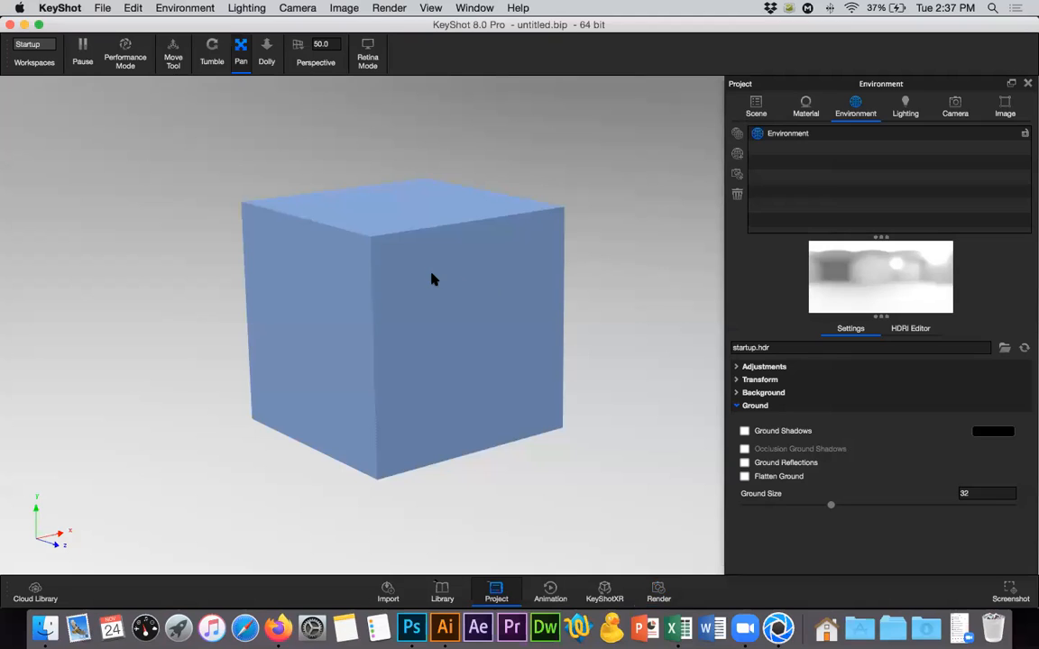
pyautogui.scroll(-3, 557, 268)
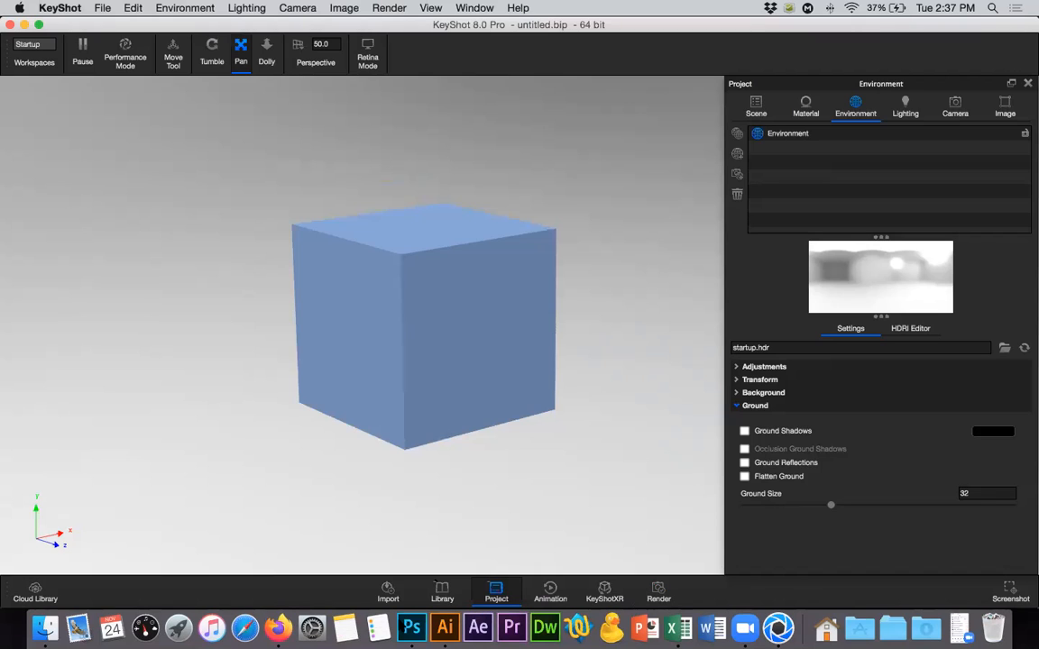
# Switch to Photoshop and open untitled.337.png from the desktop.
pyautogui.click(415, 622)
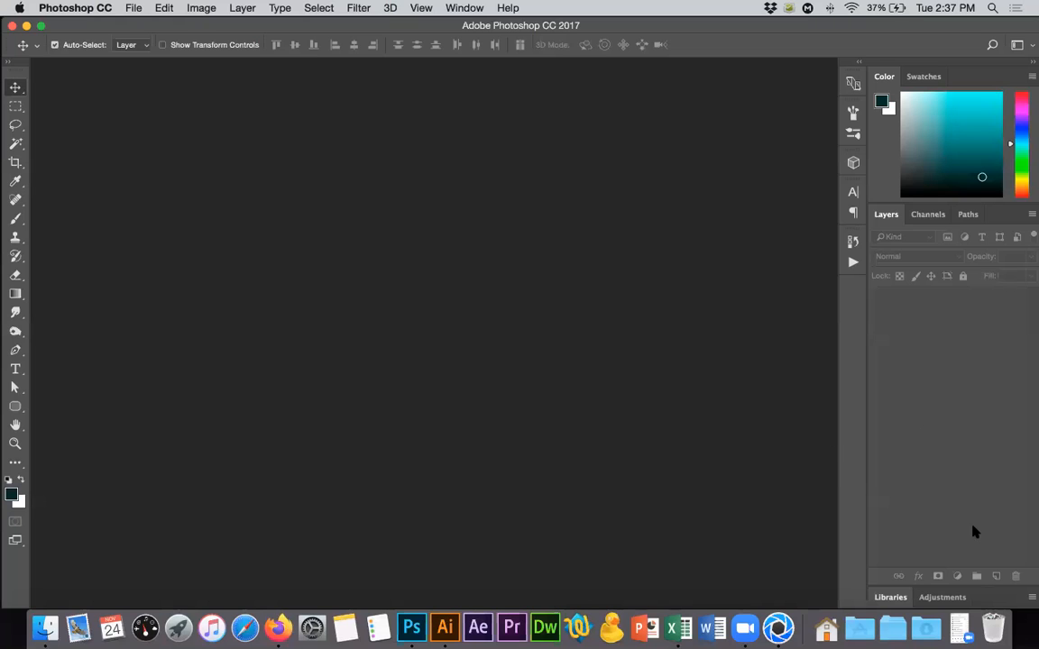
pyautogui.press('super+h')
pyautogui.moveTo(996, 531); pyautogui.dragTo(417, 624)
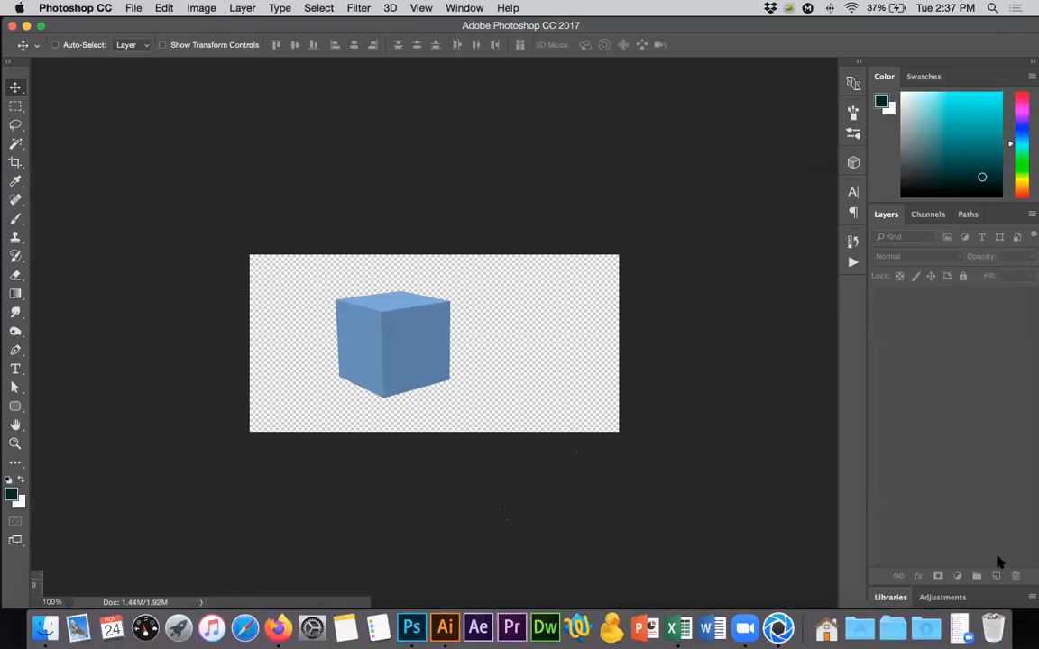
# Add a new layer below the cube's layer, reset the default colours and fill the layer with black.
pyautogui.press('super+shift+alt+n')
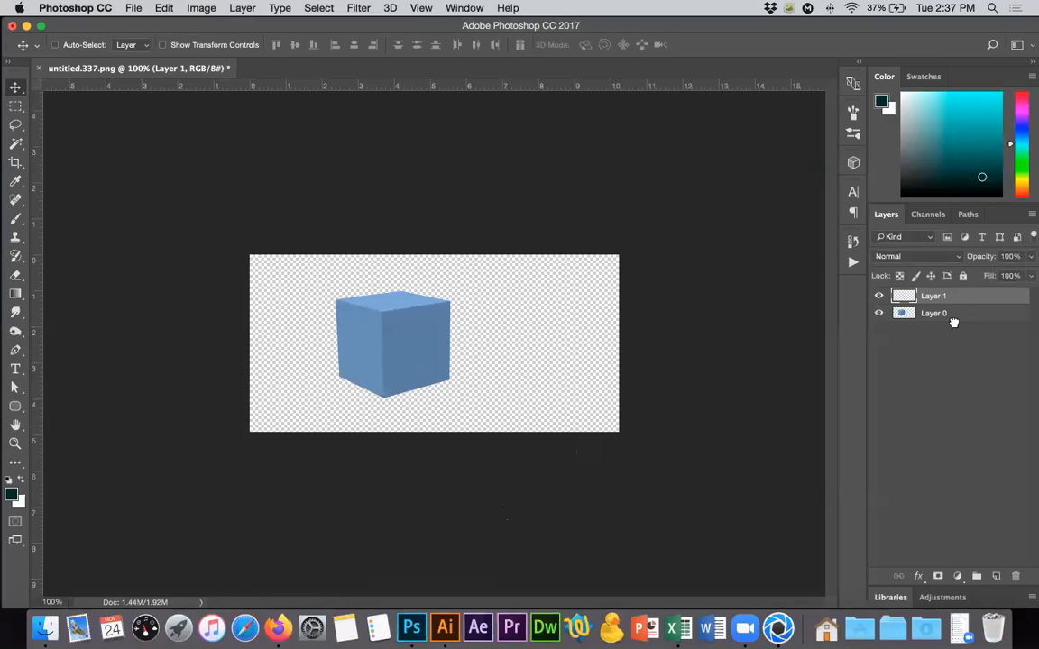
pyautogui.press('super+bracketleft')
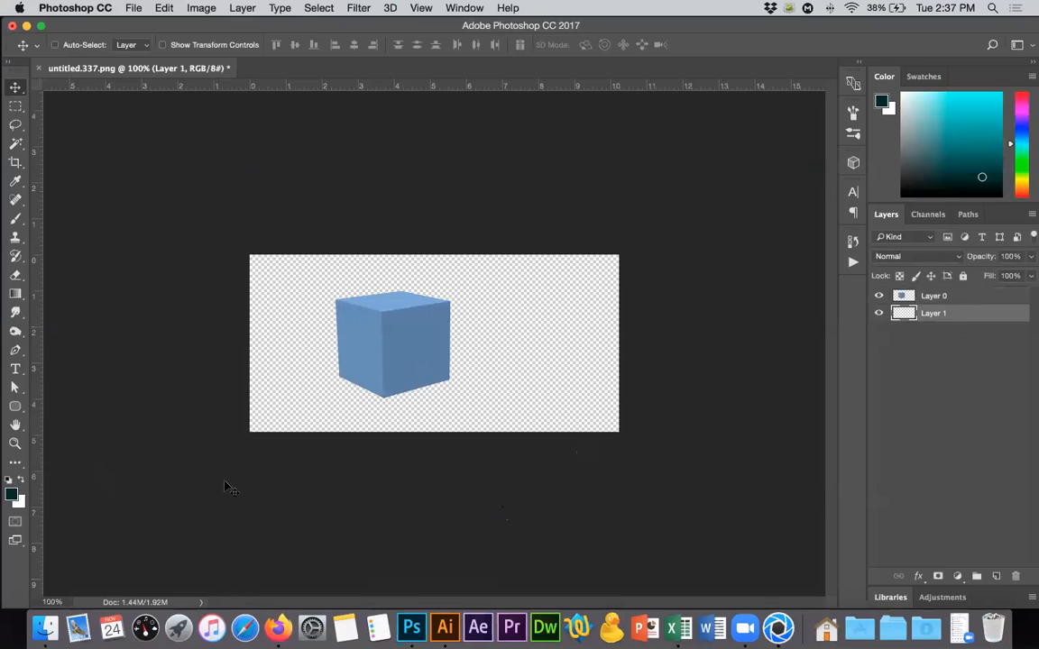
pyautogui.press('d')
pyautogui.hotkey('alt', 'BackSpace')
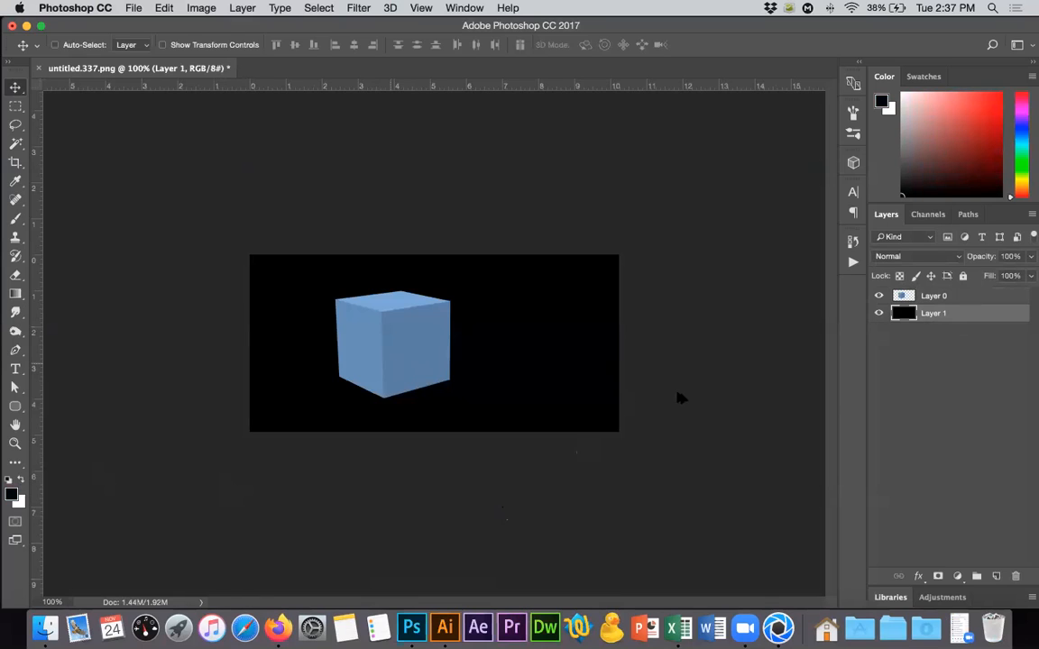
# Examine the cube's edge pixels up close and the whole cube against the black background.
pyautogui.keyDown('alt'); pyautogui.scroll(8, 682, 397); pyautogui.keyUp('alt')
pyautogui.keyDown('alt'); pyautogui.scroll(6, 659, 371); pyautogui.keyUp('alt')
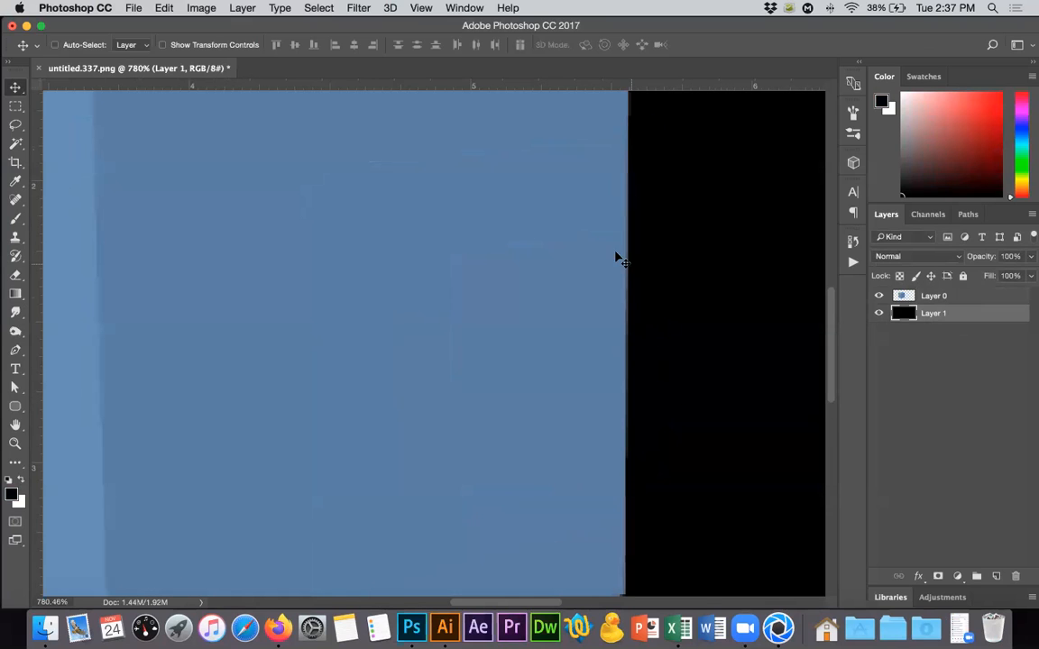
pyautogui.keyDown('alt'); pyautogui.scroll(5, 618, 259); pyautogui.keyUp('alt')
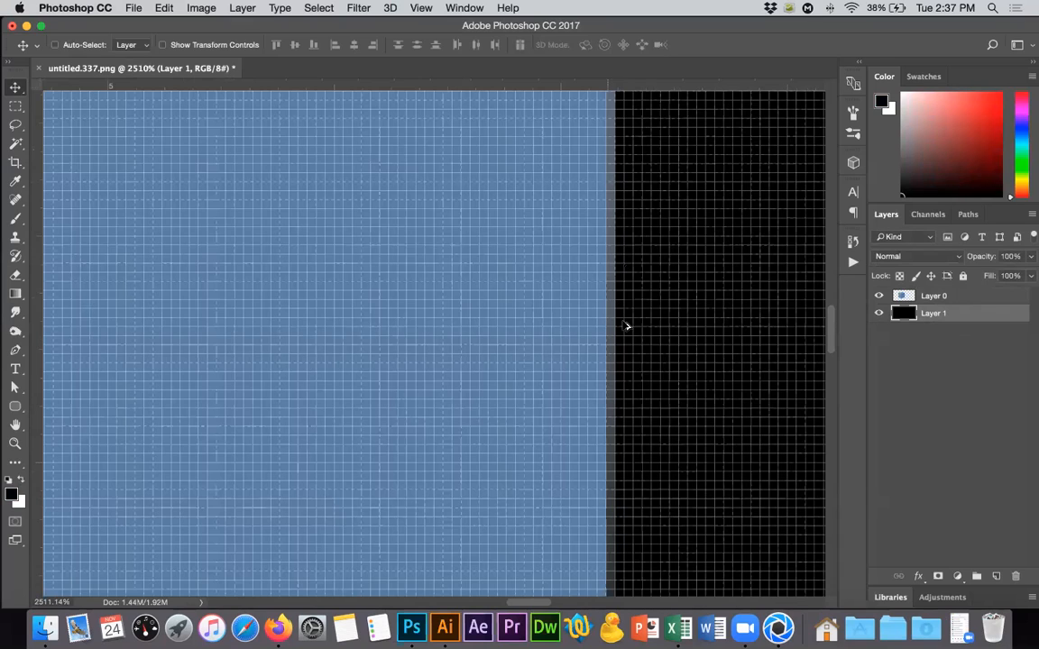
pyautogui.keyDown('alt'); pyautogui.scroll(-8, 626, 324); pyautogui.keyUp('alt')
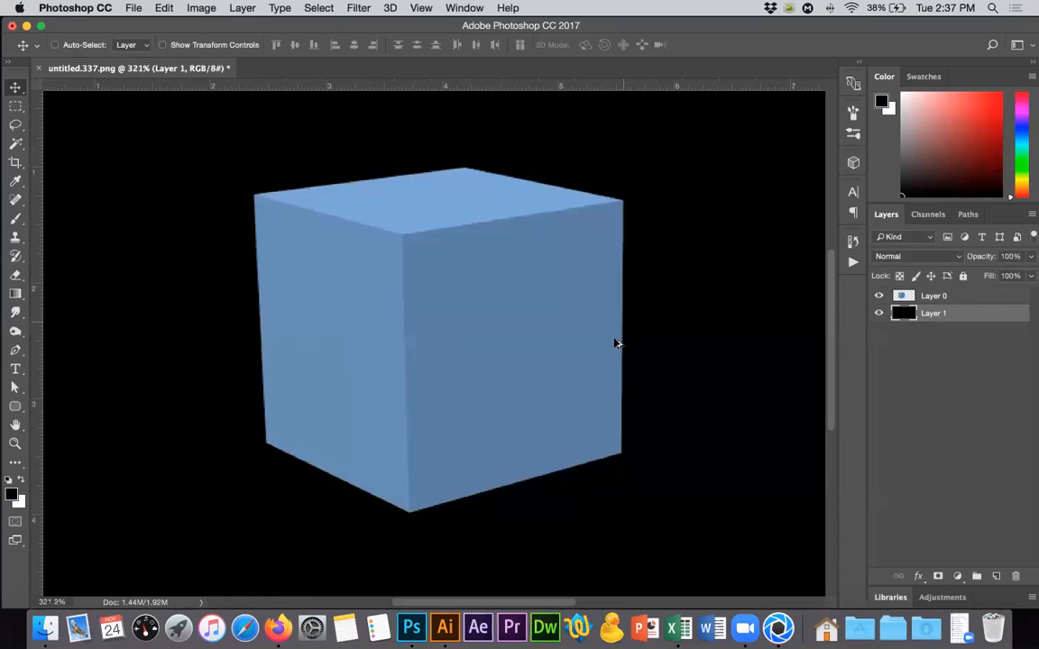
pyautogui.keyDown('alt'); pyautogui.scroll(-1, 617, 343); pyautogui.keyUp('alt')
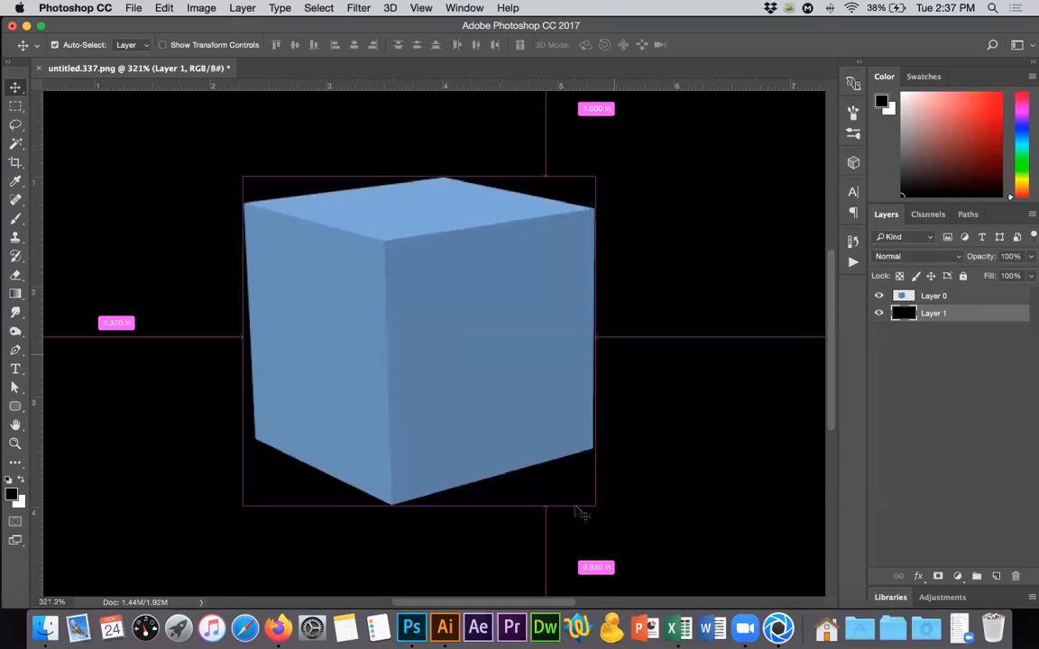
pyautogui.keyDown('alt'); pyautogui.scroll(-3, 580, 507); pyautogui.keyUp('alt')
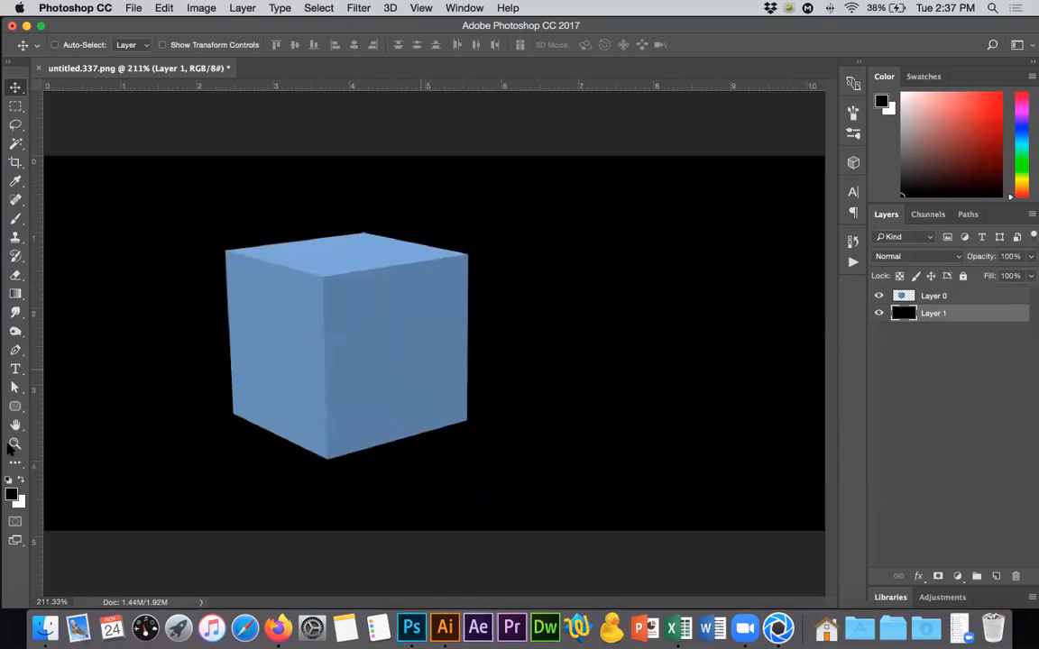
pyautogui.click(9, 444)
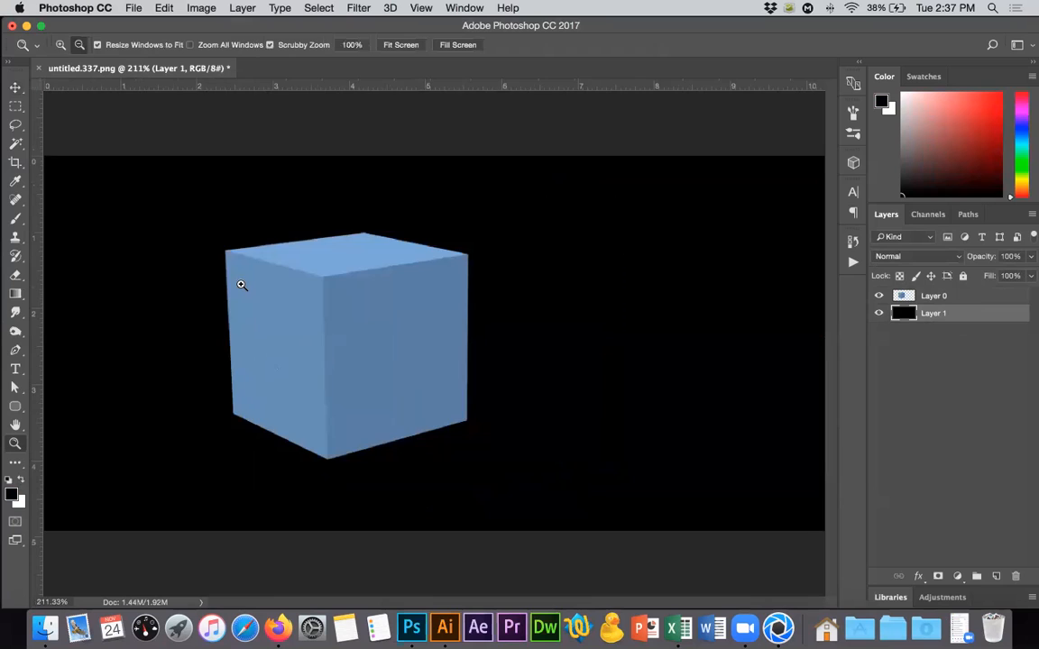
pyautogui.keyDown('alt'); pyautogui.click(242, 288); pyautogui.keyUp('alt')
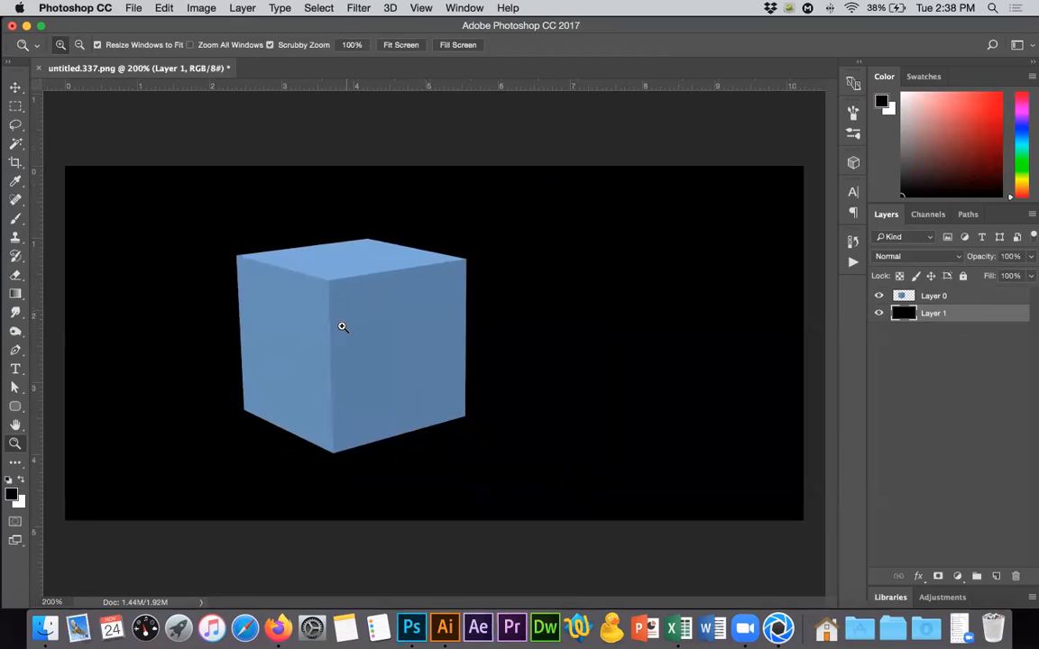
pyautogui.keyDown('alt'); pyautogui.click(338, 360); pyautogui.keyUp('alt')
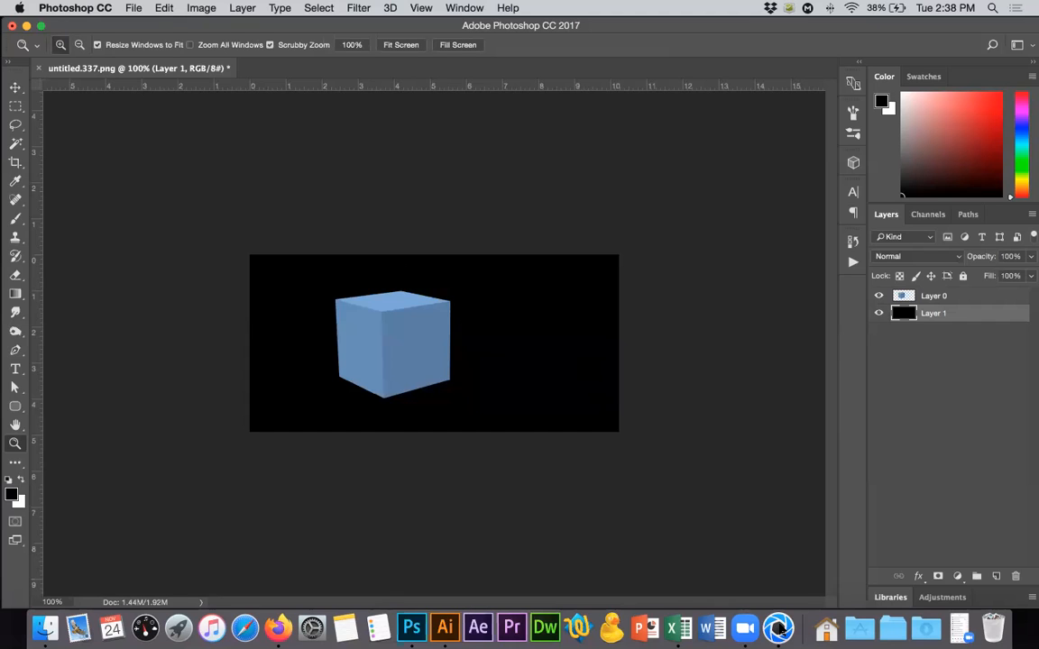
# Switch to KeyShot and set the environment background to Color with black, #000000.
pyautogui.click(777, 615)
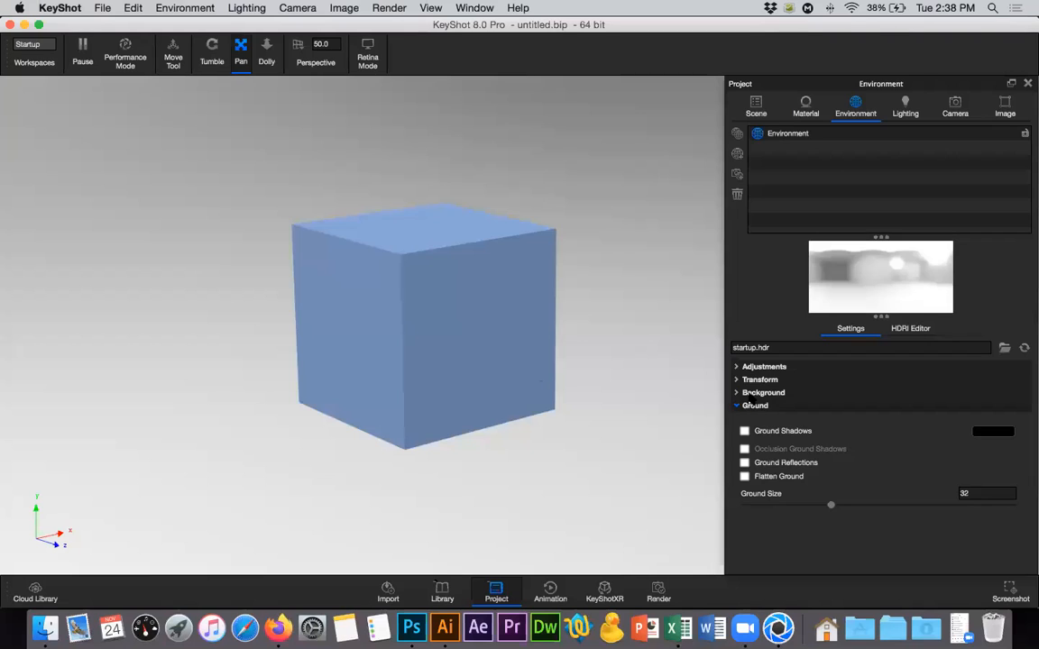
pyautogui.click(760, 406)
pyautogui.click(774, 395)
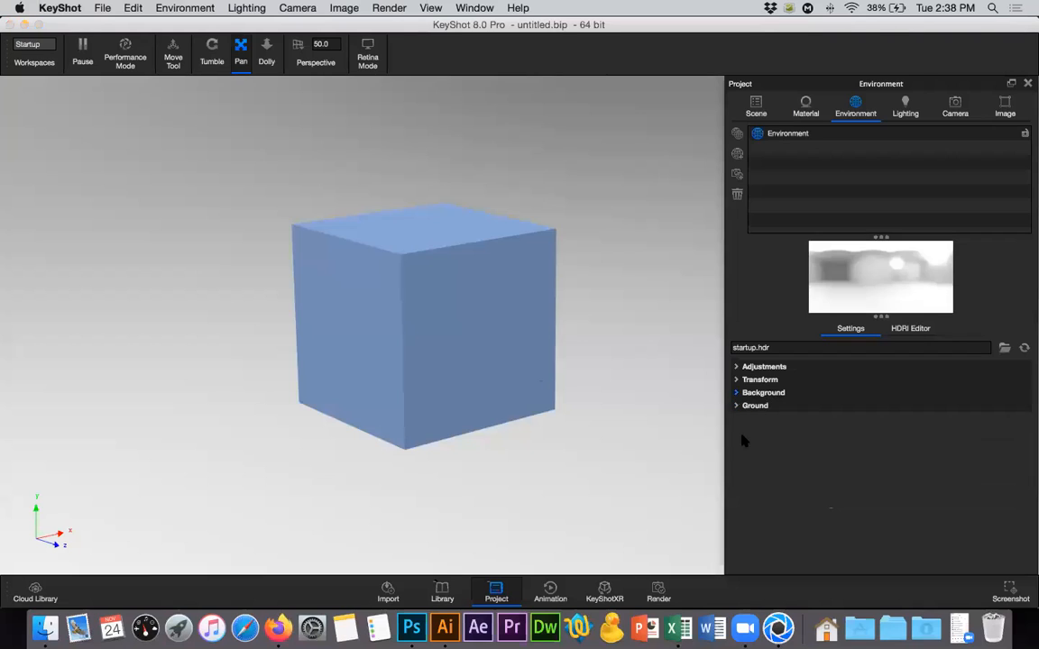
pyautogui.click(974, 436)
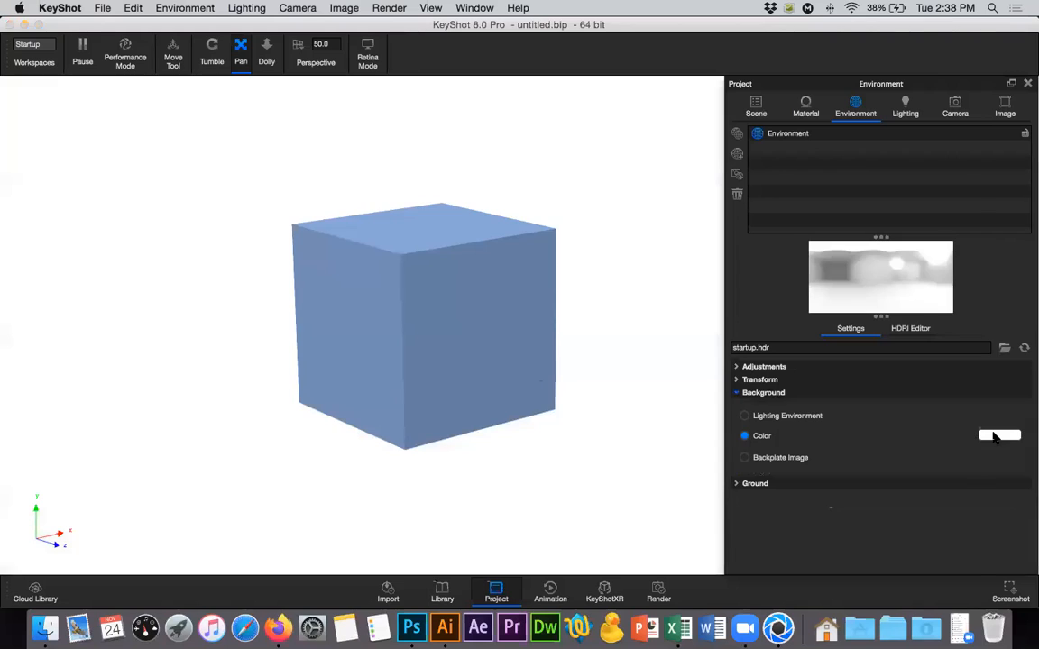
pyautogui.click(992, 436)
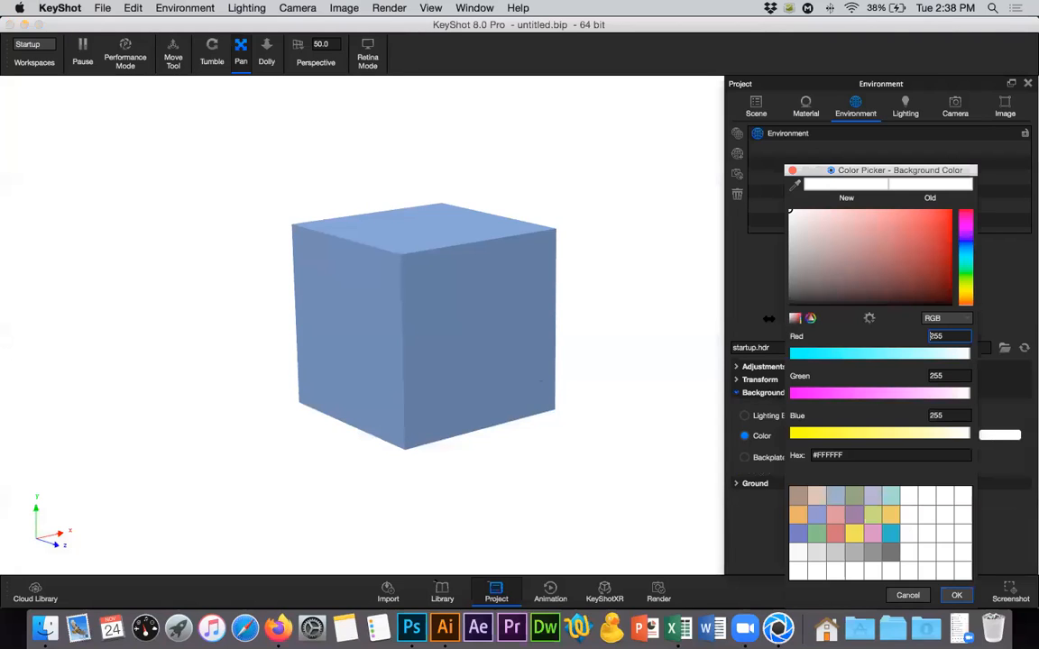
pyautogui.moveTo(792, 302); pyautogui.dragTo(768, 318)
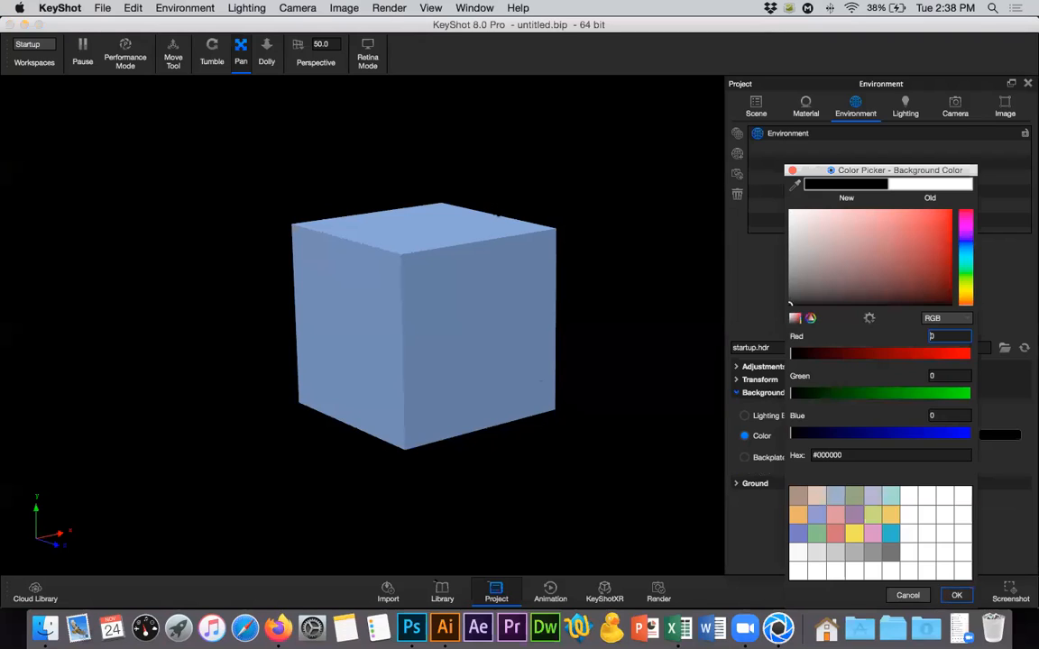
pyautogui.press('Return')
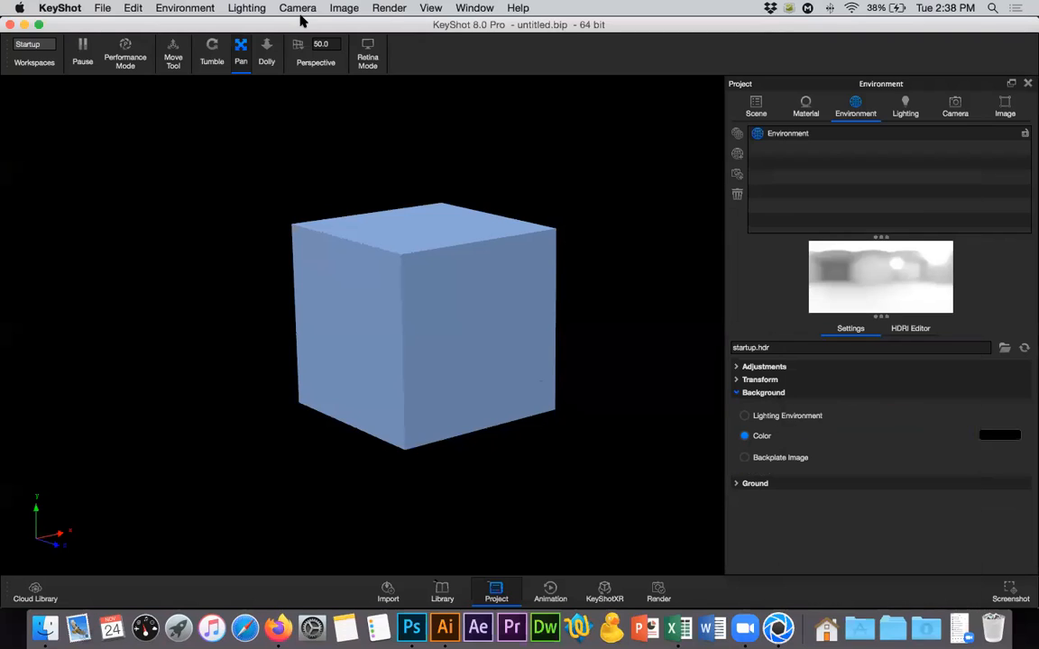
# Add the cube image untitled.338 as a PNG job to the render queue and process the queue.
pyautogui.click(389, 8)
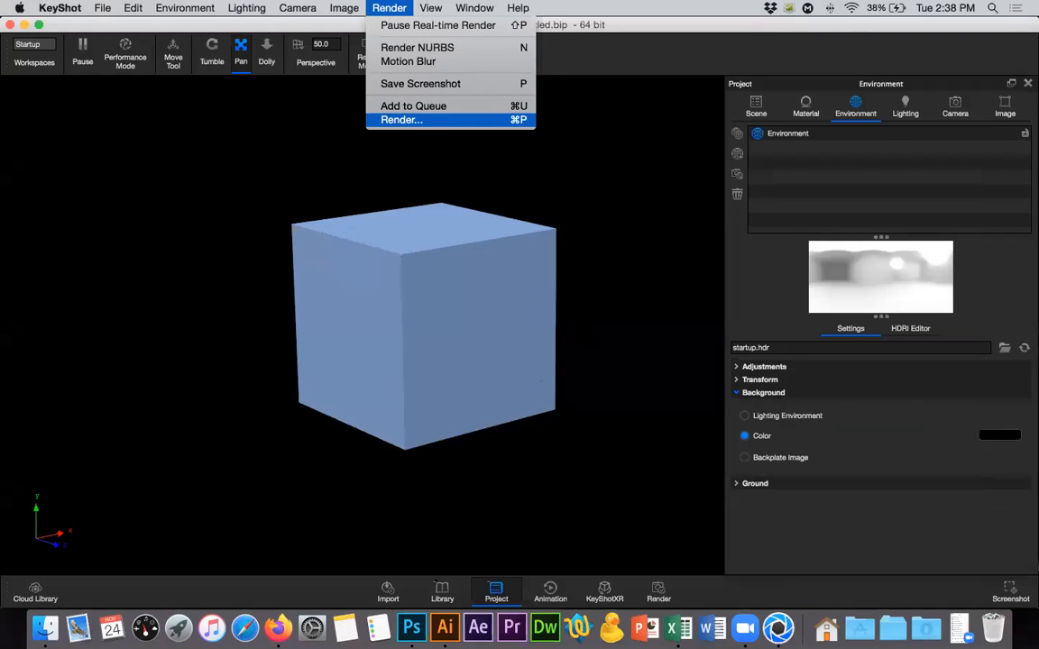
pyautogui.click(401, 119)
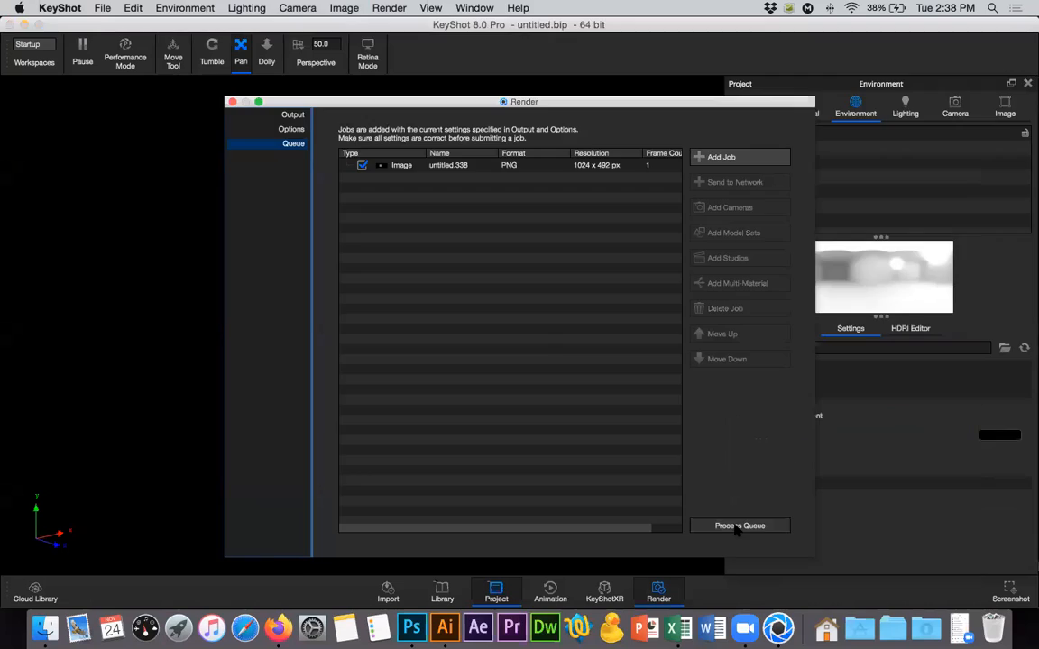
pyautogui.click(738, 526)
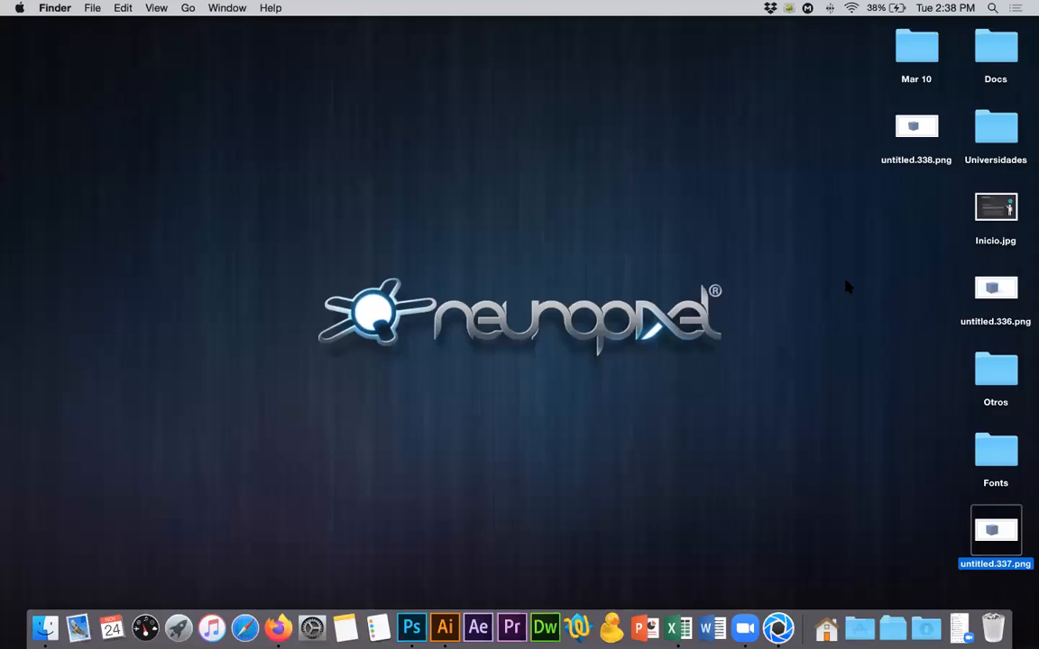
# Open untitled.338.png from the desktop in Photoshop and add a black-filled layer below the cube's layer.
pyautogui.moveTo(916, 128); pyautogui.dragTo(411, 626)
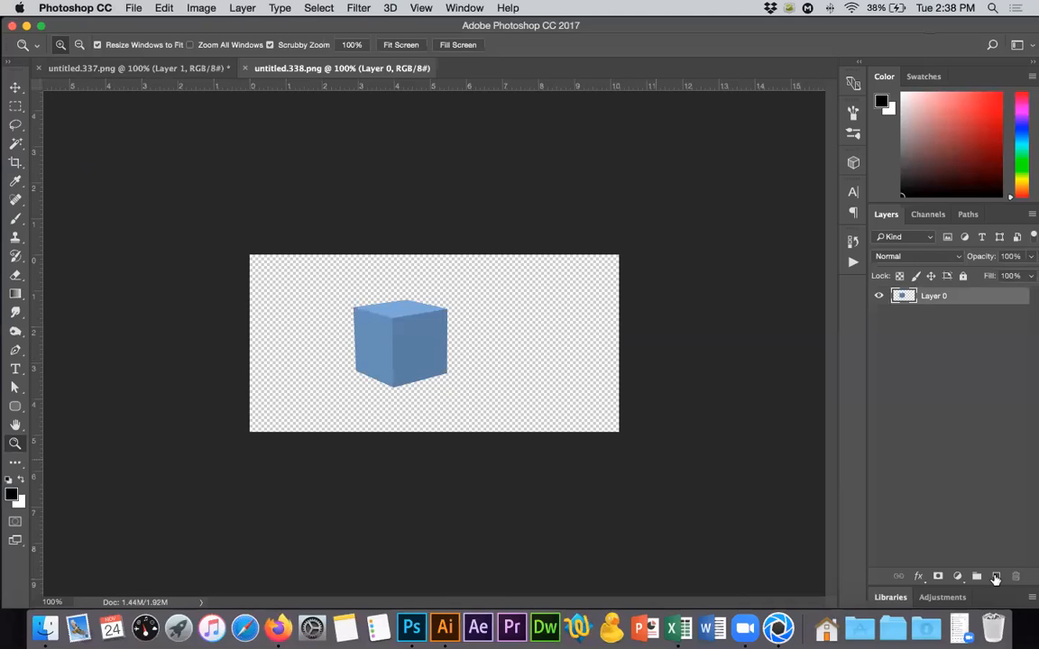
pyautogui.moveTo(932, 297); pyautogui.dragTo(930, 324)
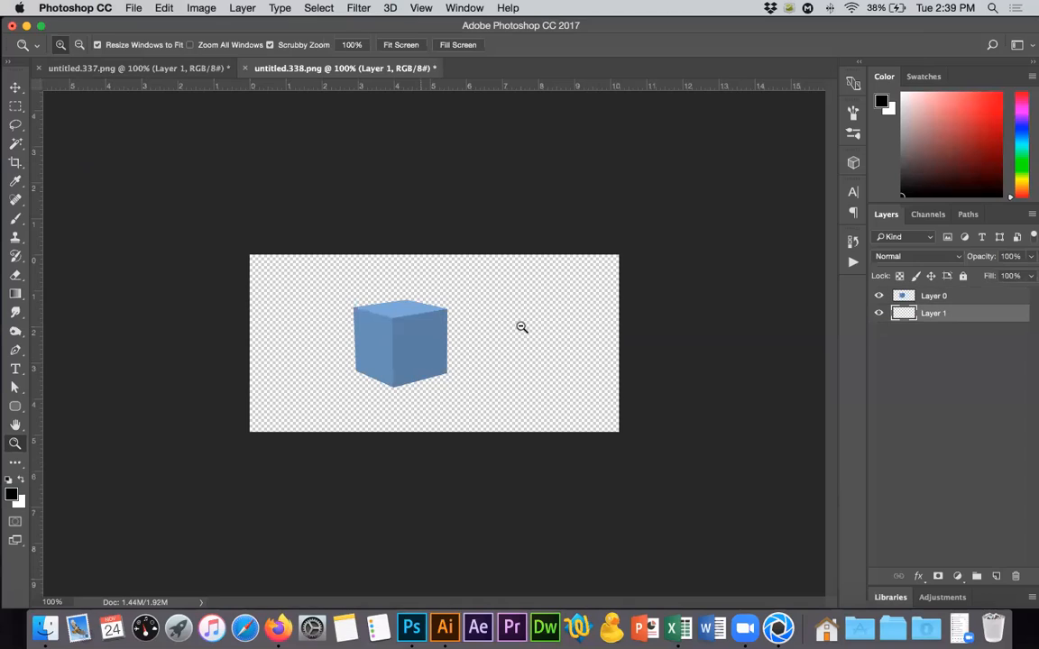
pyautogui.press('alt')
pyautogui.hotkey('alt', 'BackSpace')
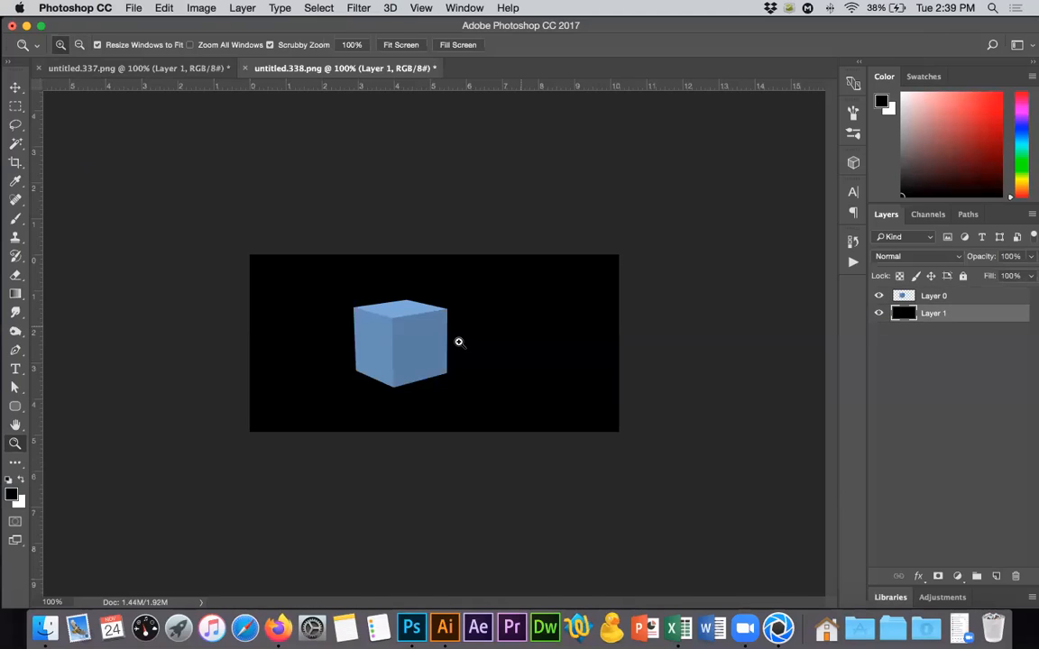
# Examine the cube's edge pixels up close with the black layer shown and hidden, and the whole cube on black.
pyautogui.doubleClick(461, 338)
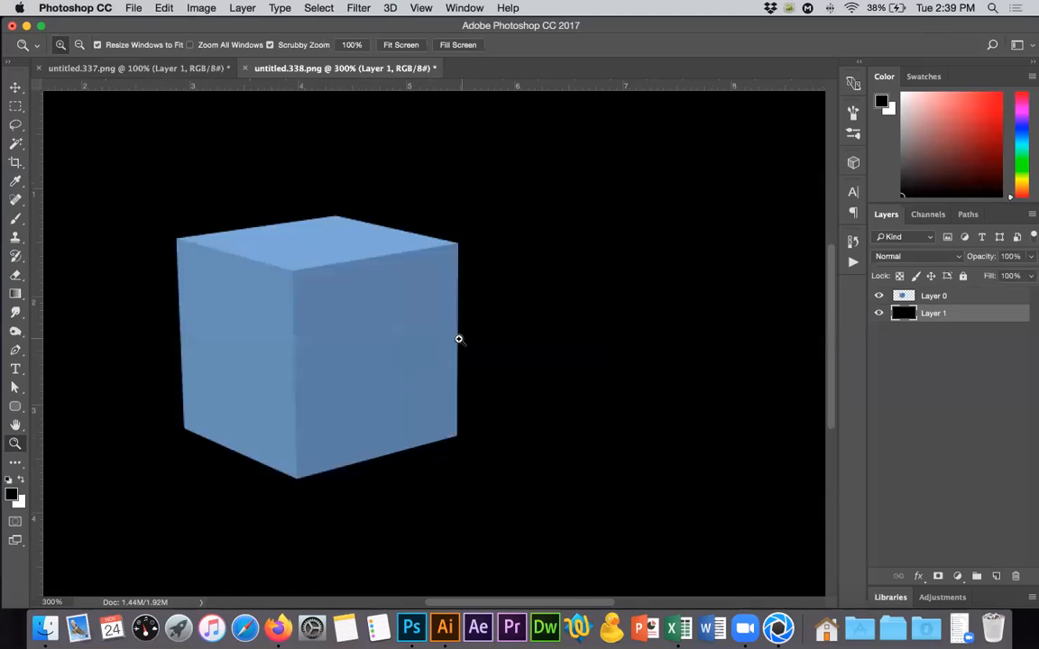
pyautogui.click(460, 338)
pyautogui.doubleClick(460, 339)
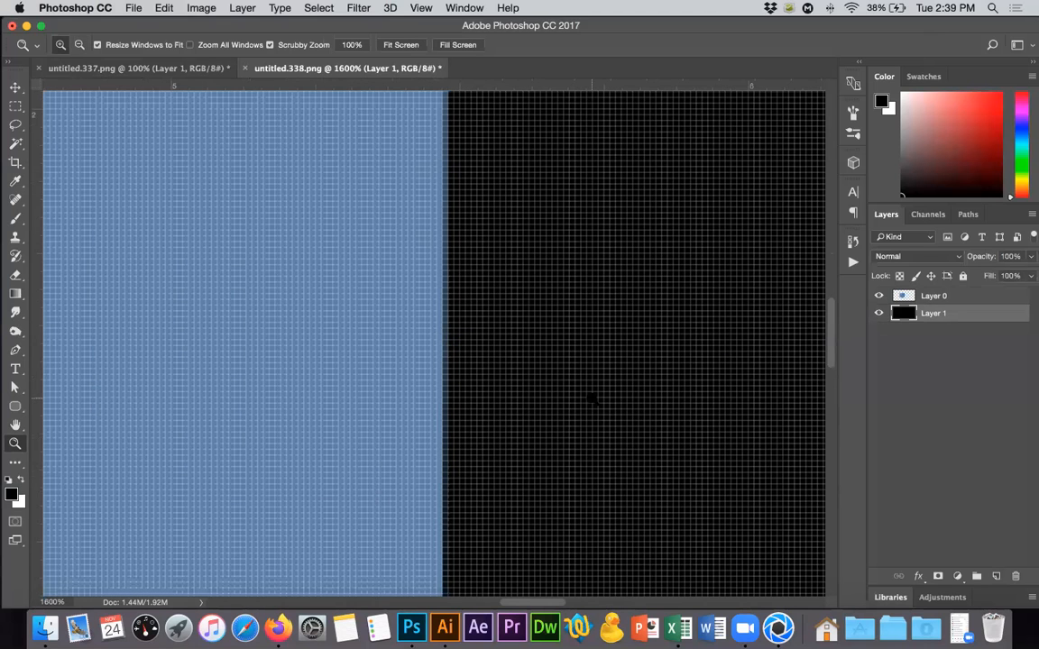
pyautogui.scroll(-5, 591, 398)
pyautogui.click(879, 313)
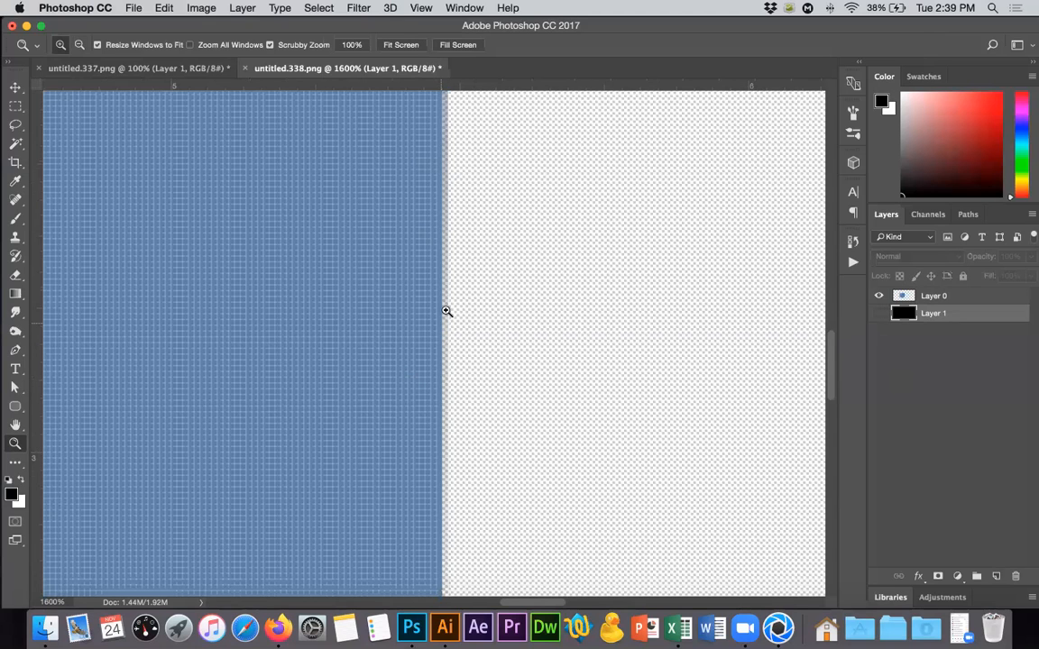
pyautogui.click(876, 315)
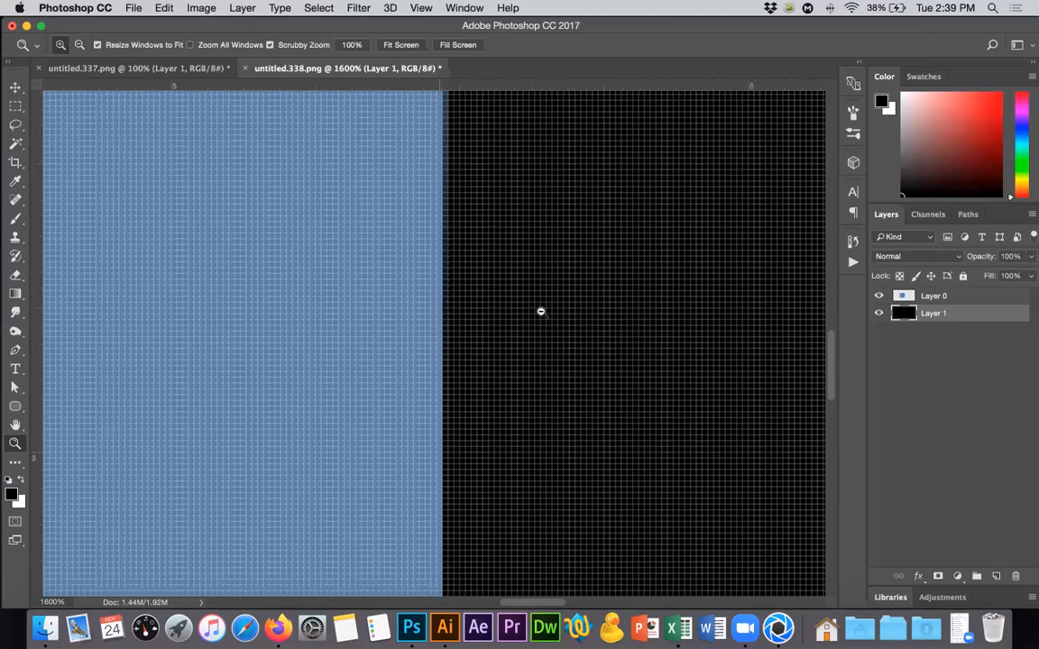
pyautogui.keyDown('alt'); pyautogui.click(540, 310); pyautogui.keyUp('alt')
pyautogui.moveTo(525, 283); pyautogui.dragTo(475, 255)
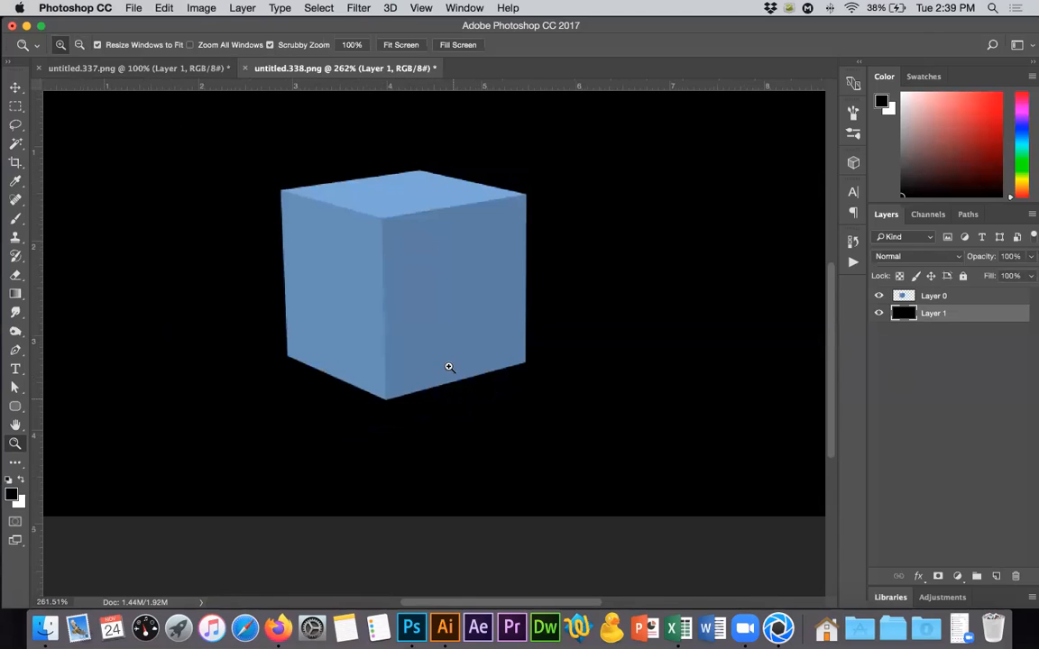
pyautogui.scroll(3, 449, 367)
pyautogui.hscroll(2, 449, 367)
pyautogui.keyDown('alt'); pyautogui.scroll(-10, 503, 388); pyautogui.keyUp('alt')
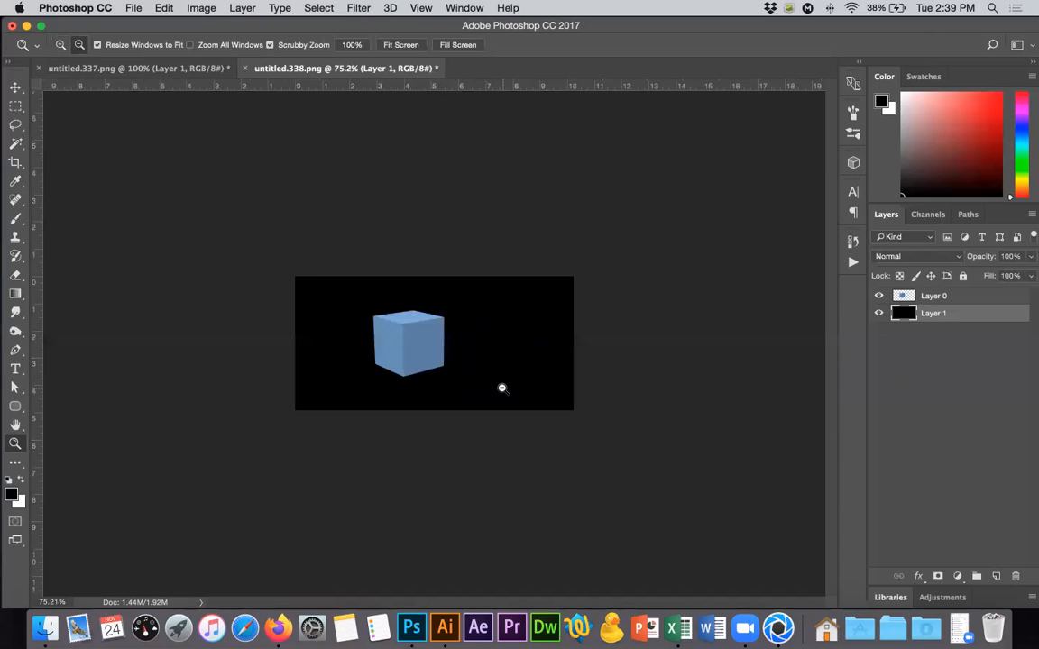
pyautogui.keyDown('alt'); pyautogui.scroll(4, 502, 388); pyautogui.keyUp('alt')
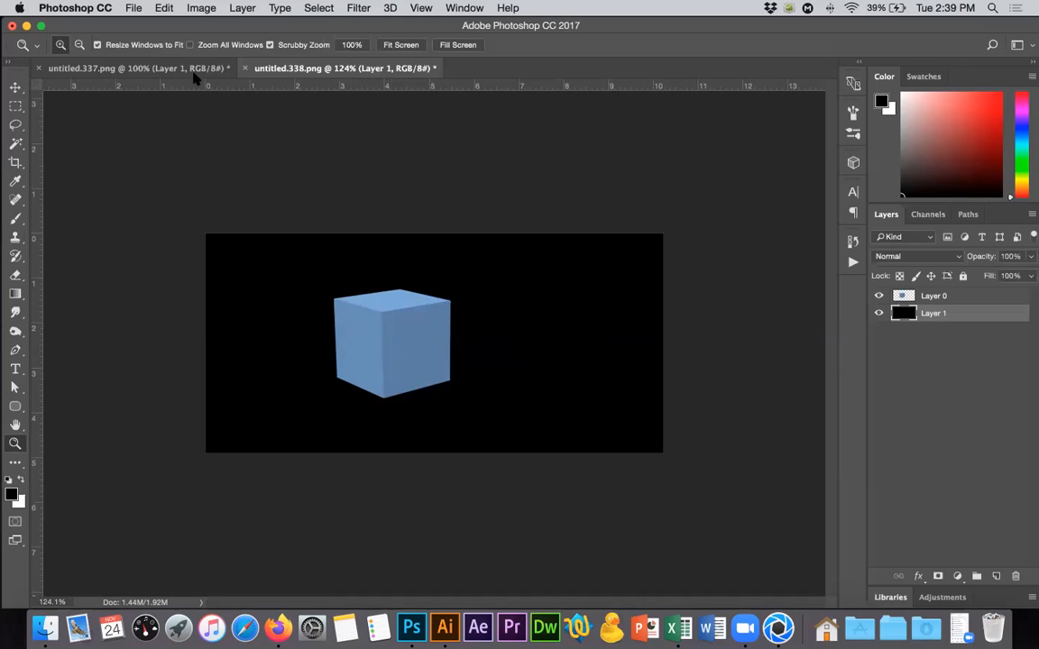
# Close untitled.338.png and untitled.337.png without saving and quit Photoshop.
pyautogui.click(244, 68)
pyautogui.click(470, 226)
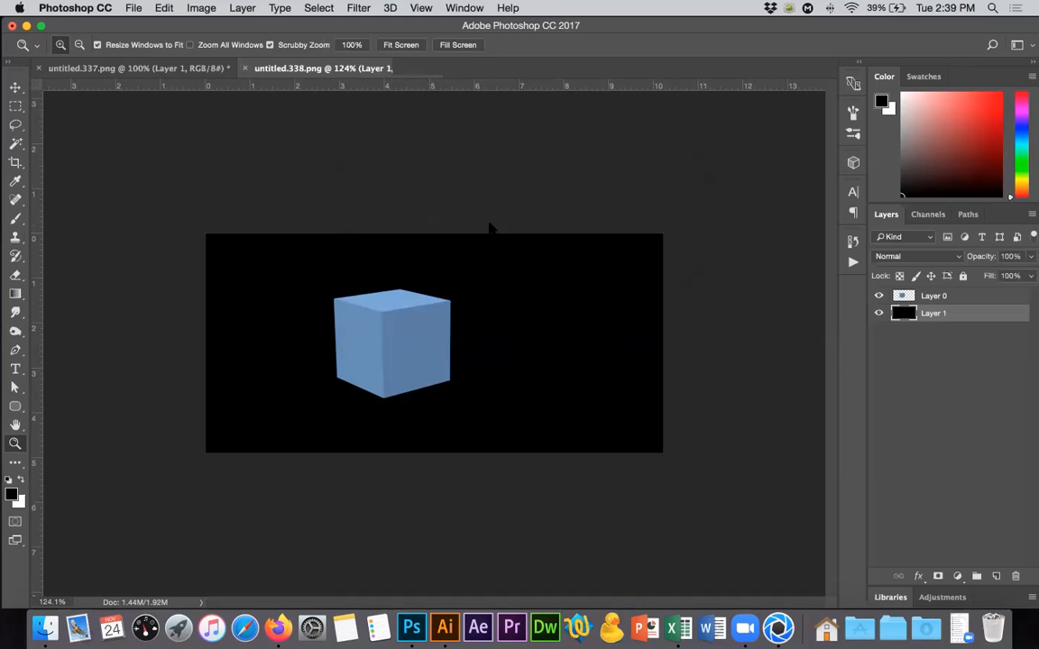
pyautogui.click(40, 69)
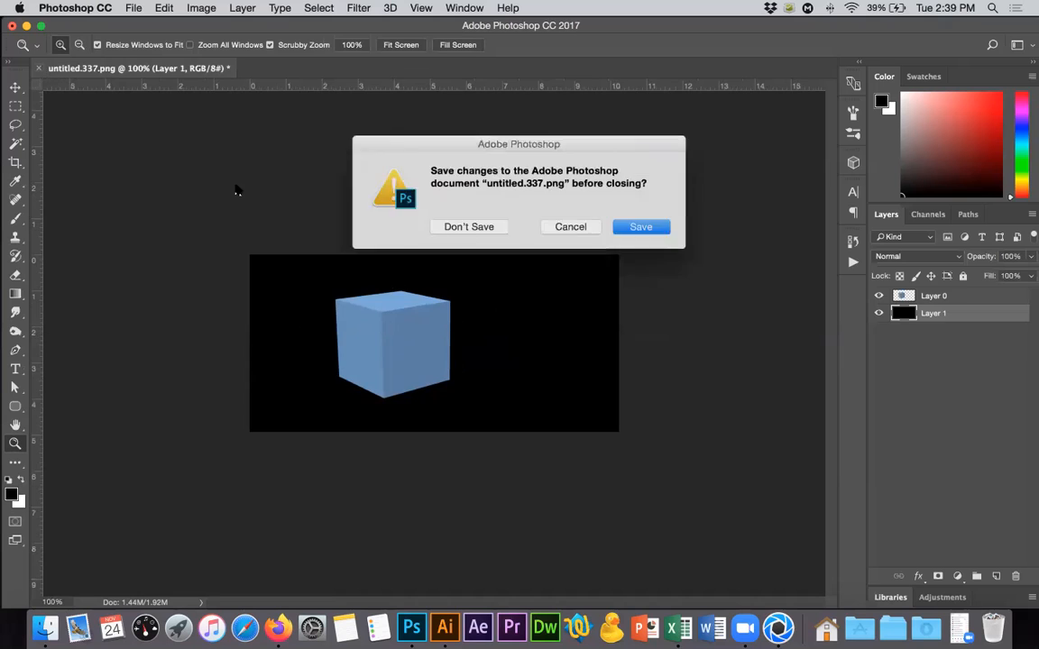
pyautogui.click(471, 226)
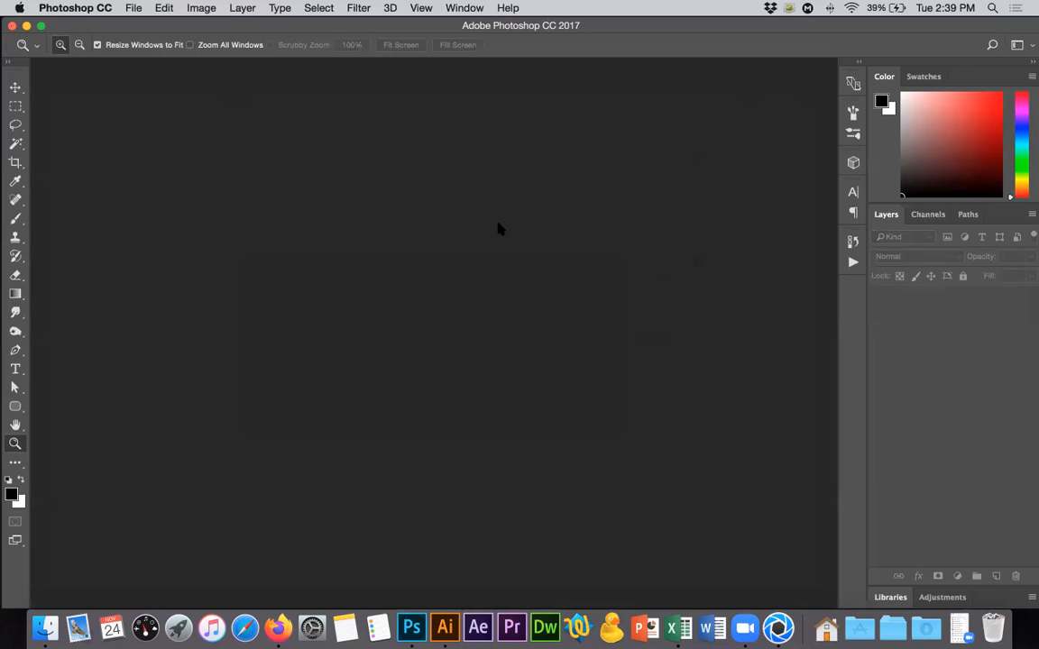
pyautogui.press('super+q')
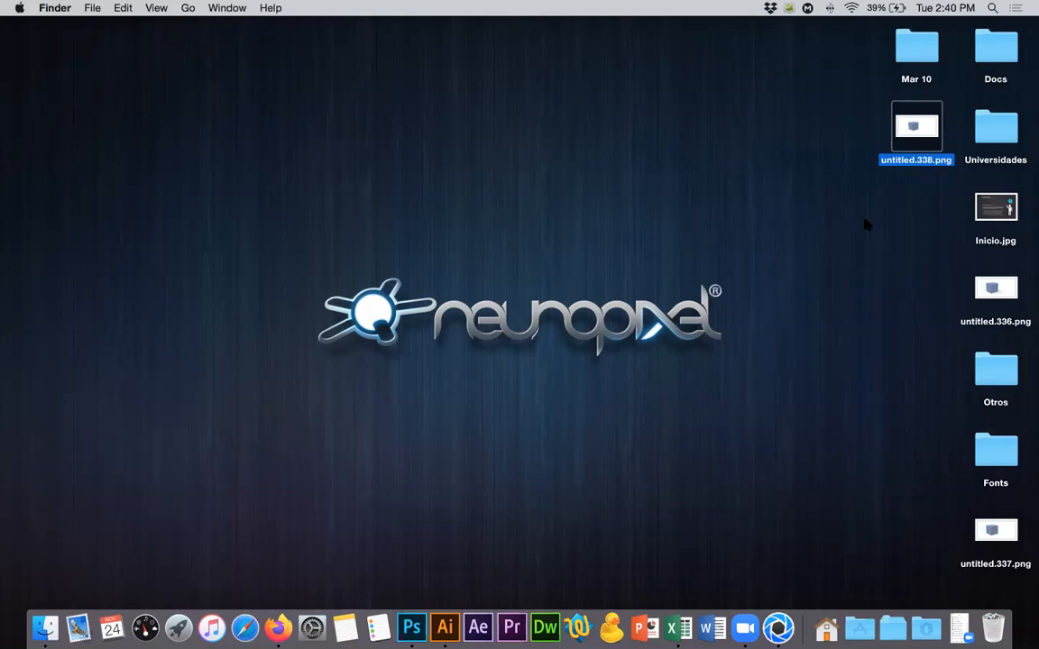
# Gather untitled.336.png, untitled.337.png and untitled.338.png together on the desktop and move all three to the trash.
pyautogui.moveTo(986, 296); pyautogui.dragTo(901, 209)
pyautogui.moveTo(996, 532); pyautogui.dragTo(915, 289)
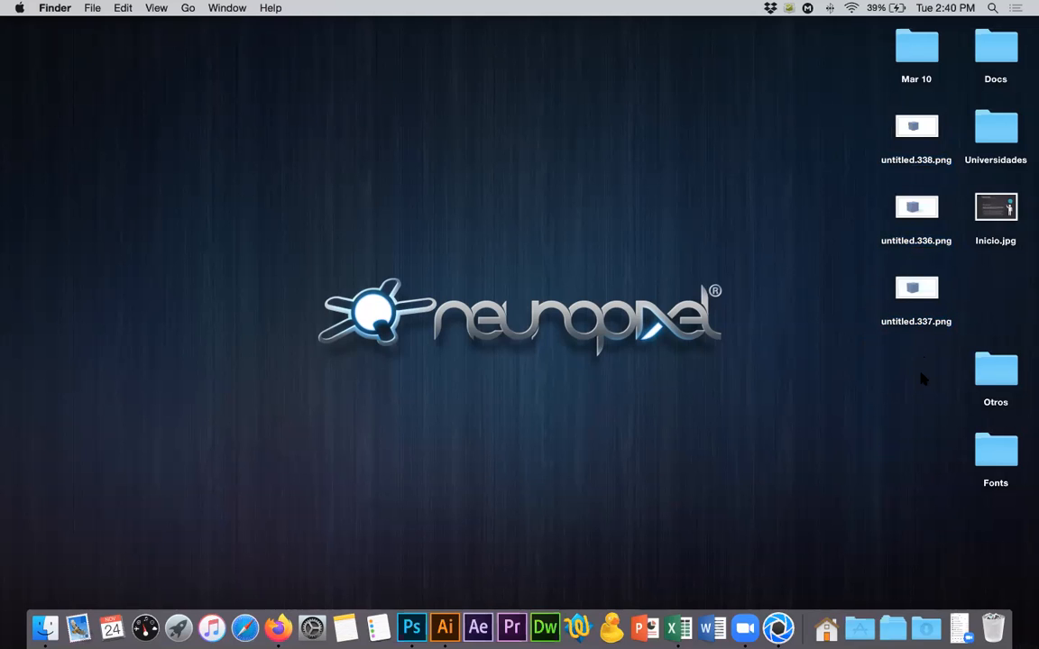
pyautogui.moveTo(920, 377); pyautogui.dragTo(870, 129)
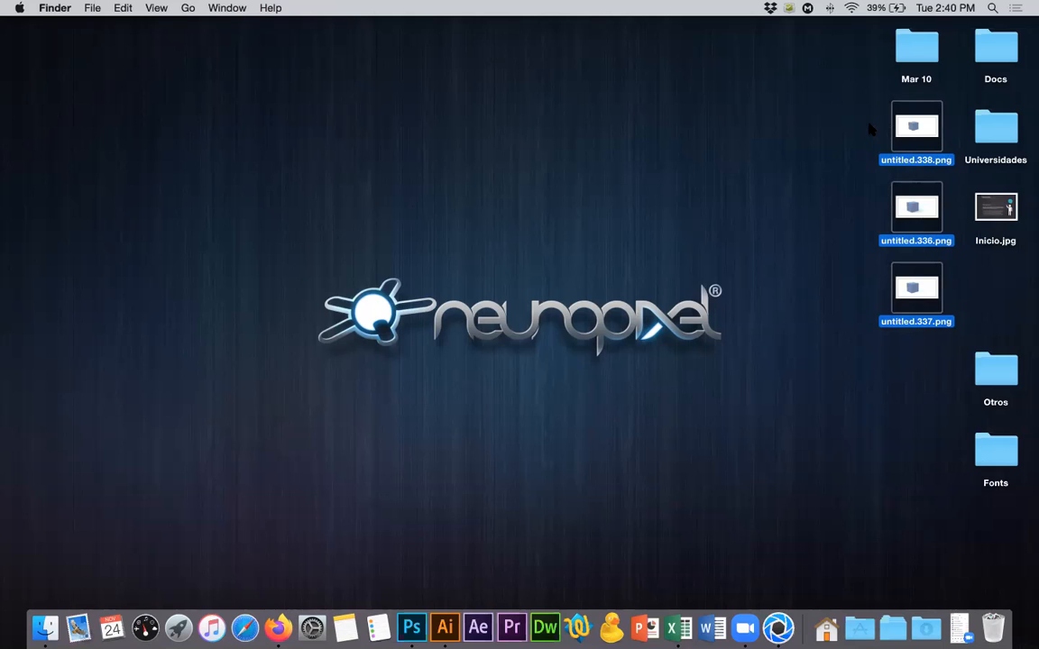
pyautogui.press('super+BackSpace')
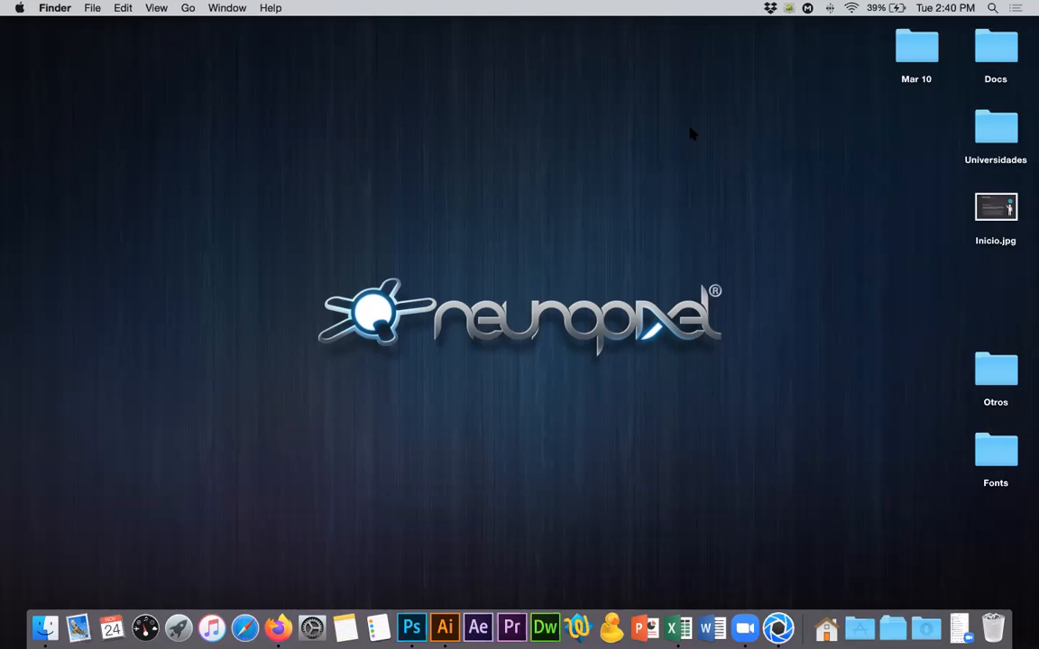
# Switch to KeyShot and close the Render window.
pyautogui.click(777, 627)
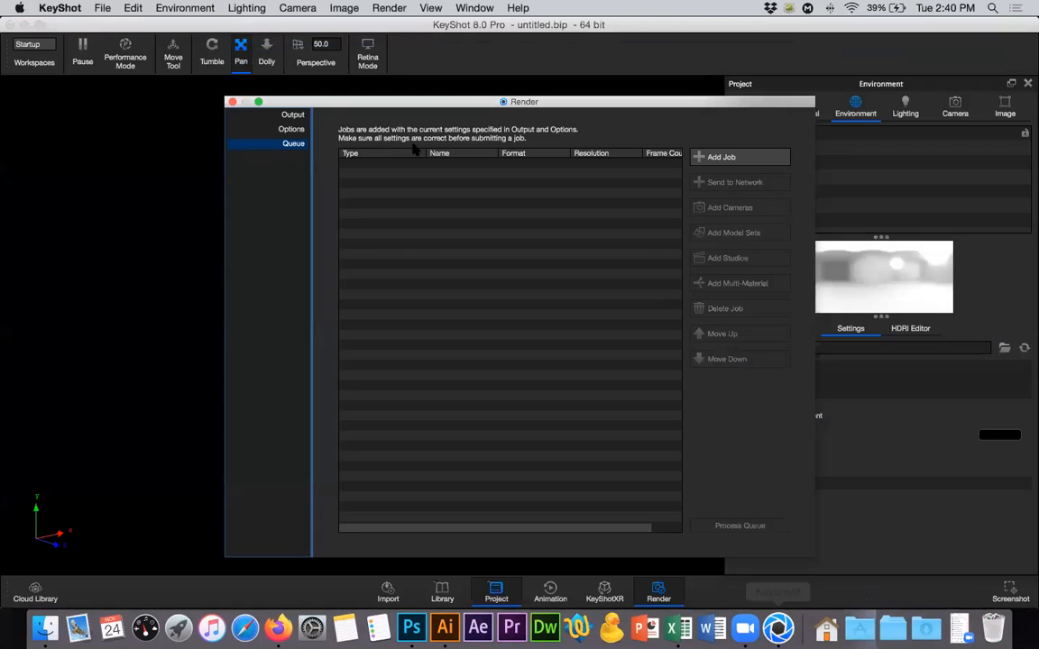
pyautogui.click(232, 102)
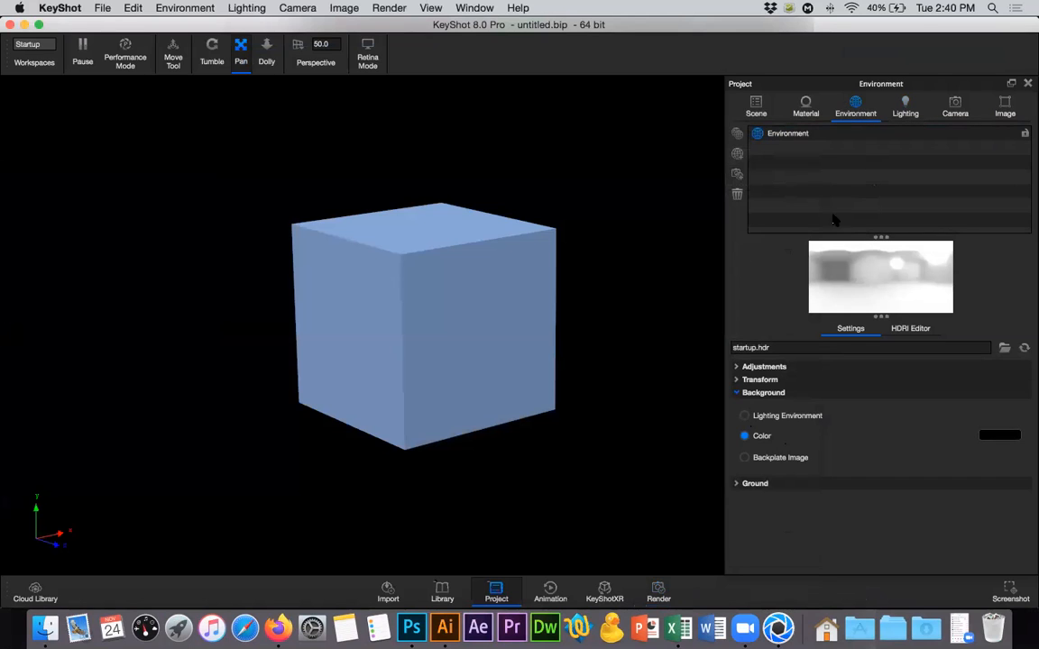
# Try Ground Reflections in the environment's ground settings, without keeping the option on.
pyautogui.click(754, 485)
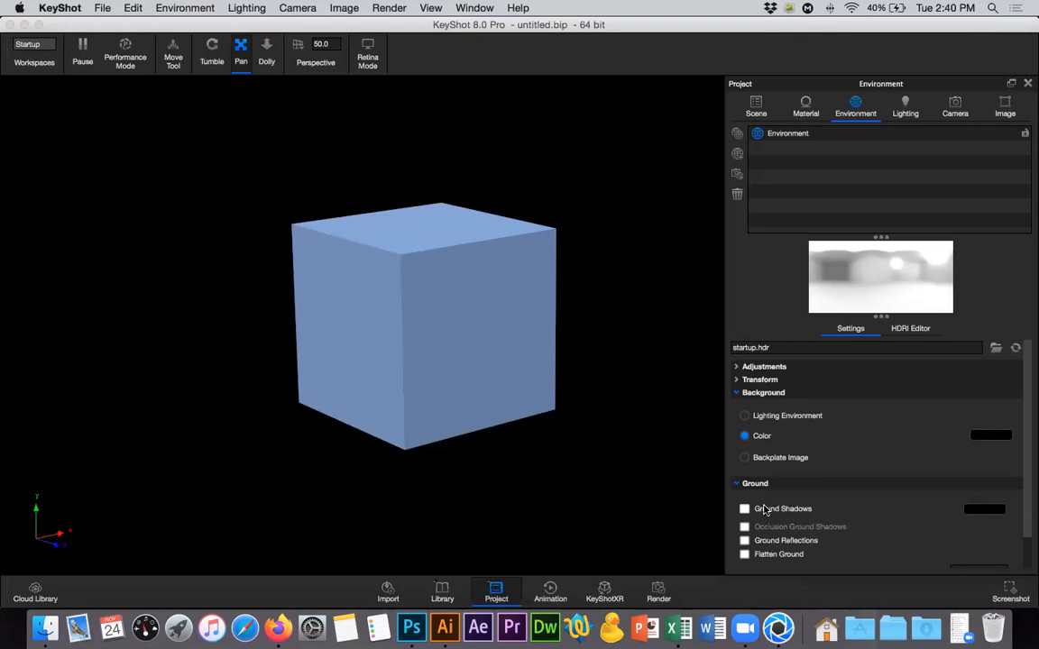
pyautogui.click(744, 540)
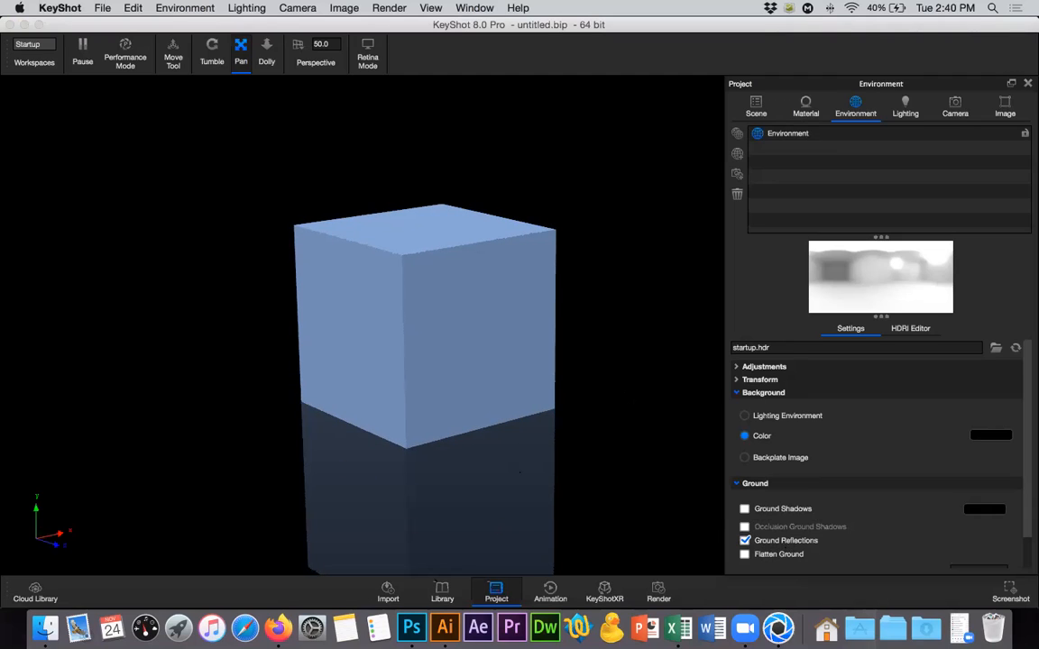
pyautogui.click(744, 540)
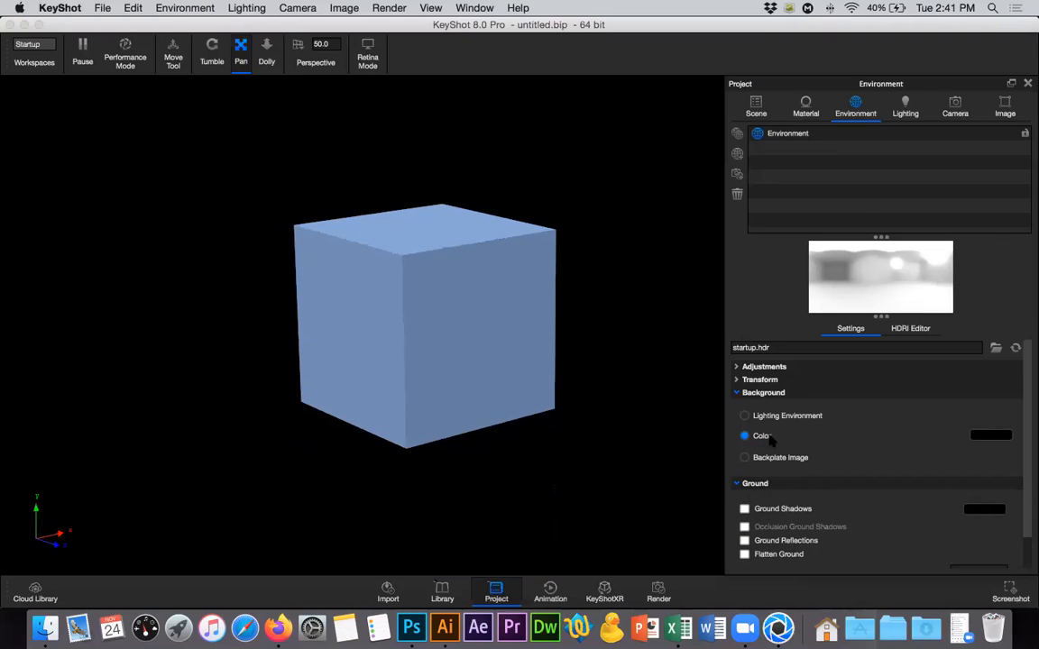
pyautogui.click(738, 484)
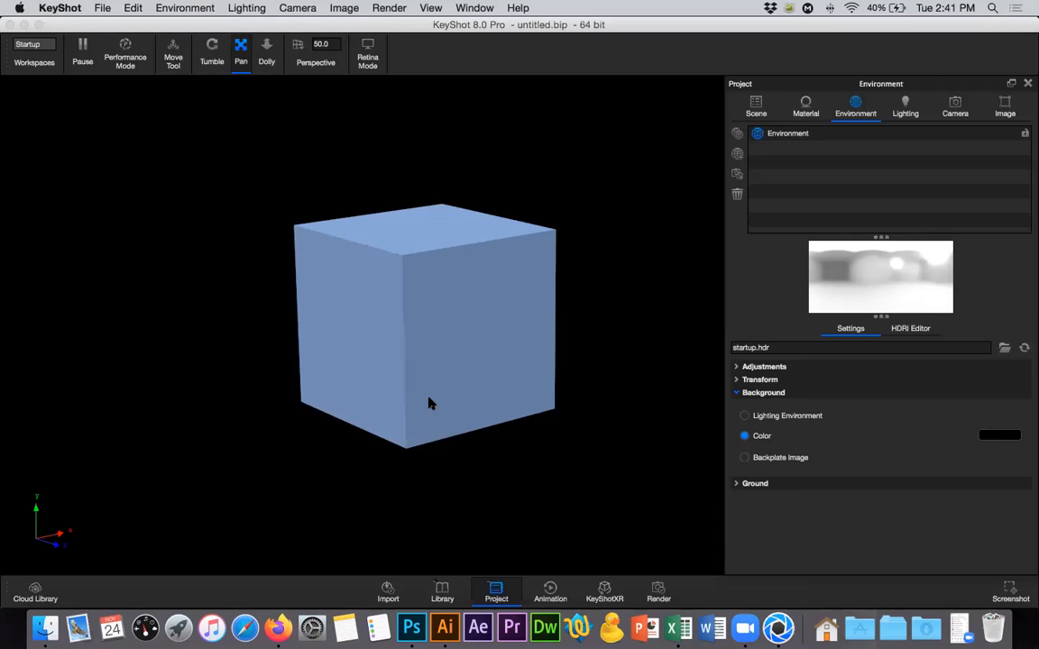
# Set the environment background to Lighting Environment.
pyautogui.click(745, 416)
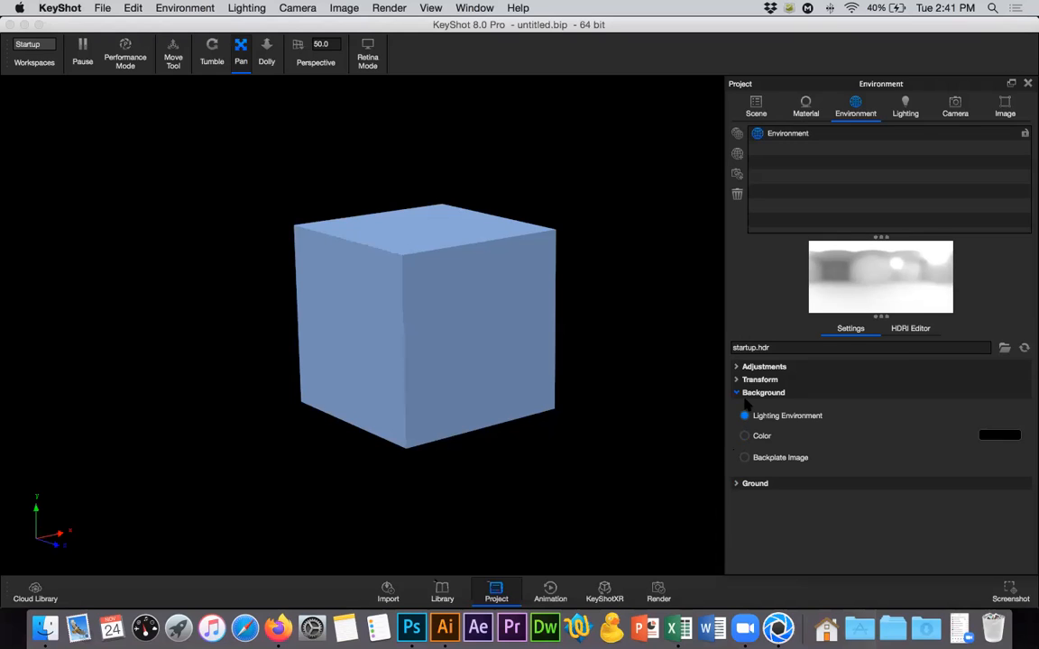
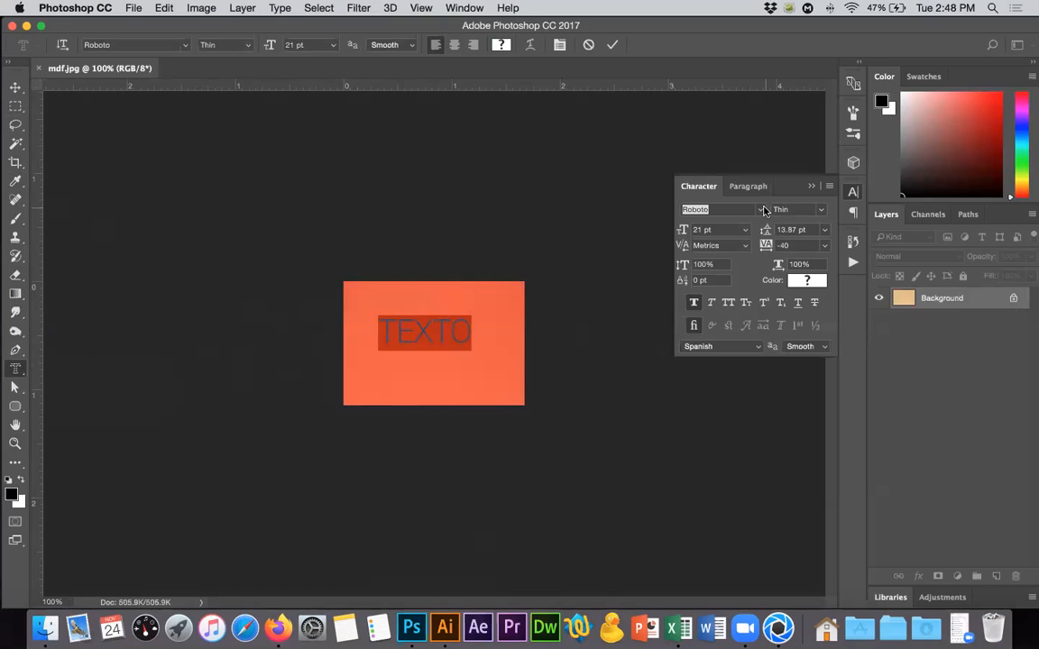
# Set the text mask's font to Baloo, replace its text with GRABADO and commit it as a selection.
pyautogui.click(760, 211)
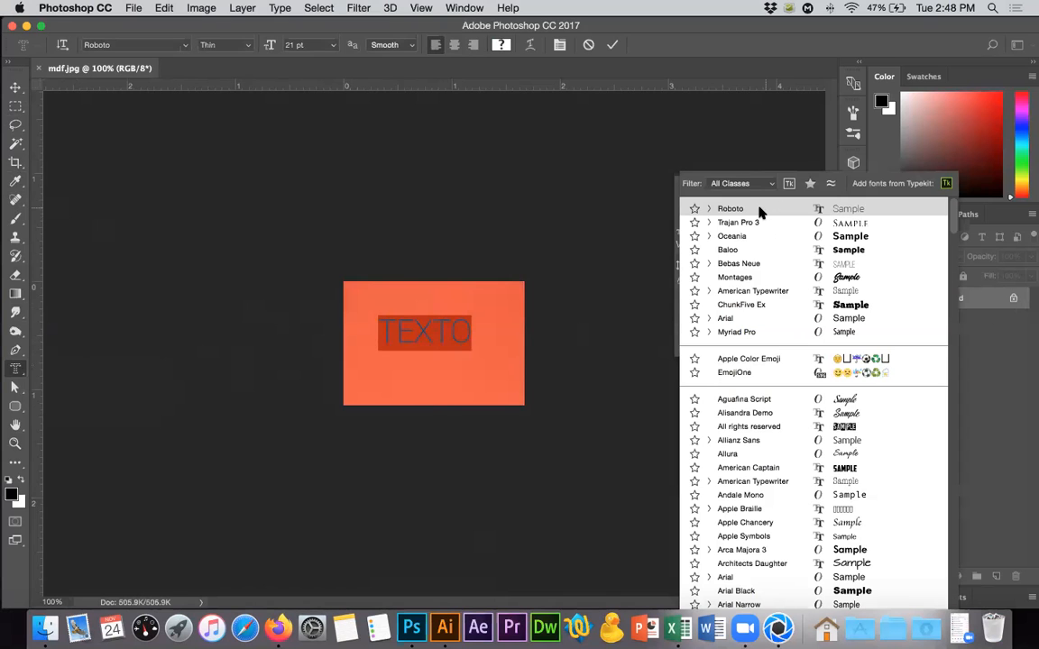
pyautogui.click(781, 250)
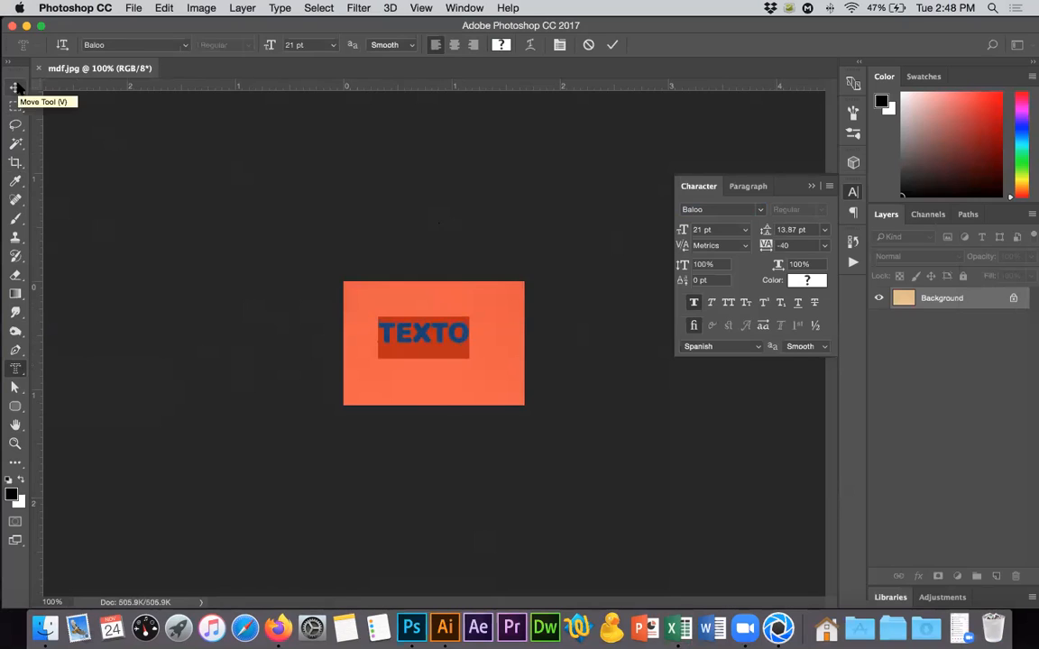
pyautogui.write('GRABADO')
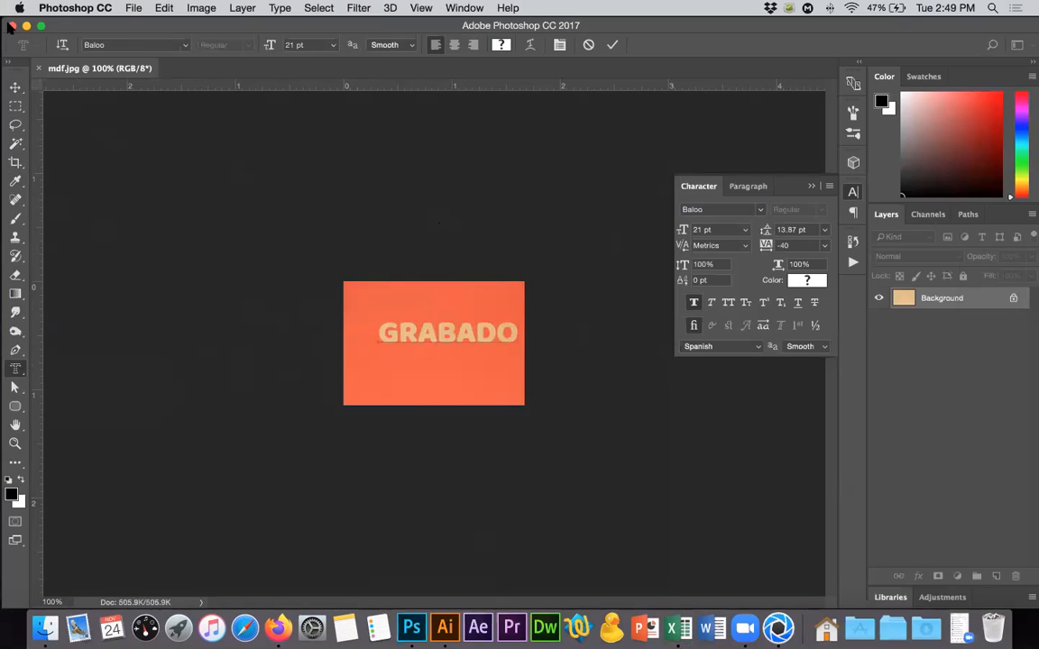
pyautogui.click(15, 88)
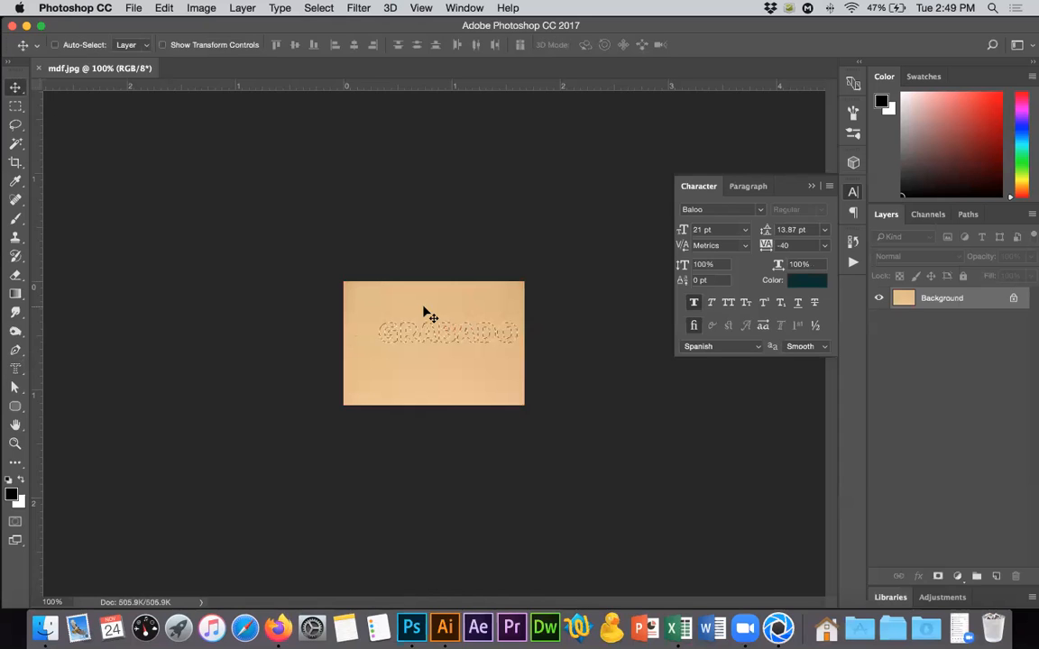
# Nudge the GRABADO selection outline so that it sits centred on the MDF texture.
pyautogui.click(15, 106)
pyautogui.hotkey('shift', 'Left')
pyautogui.hotkey('shift', 'Left')
pyautogui.hotkey('shift', 'Left')
pyautogui.hotkey('shift', 'Left')
pyautogui.hotkey('shift', 'Left')
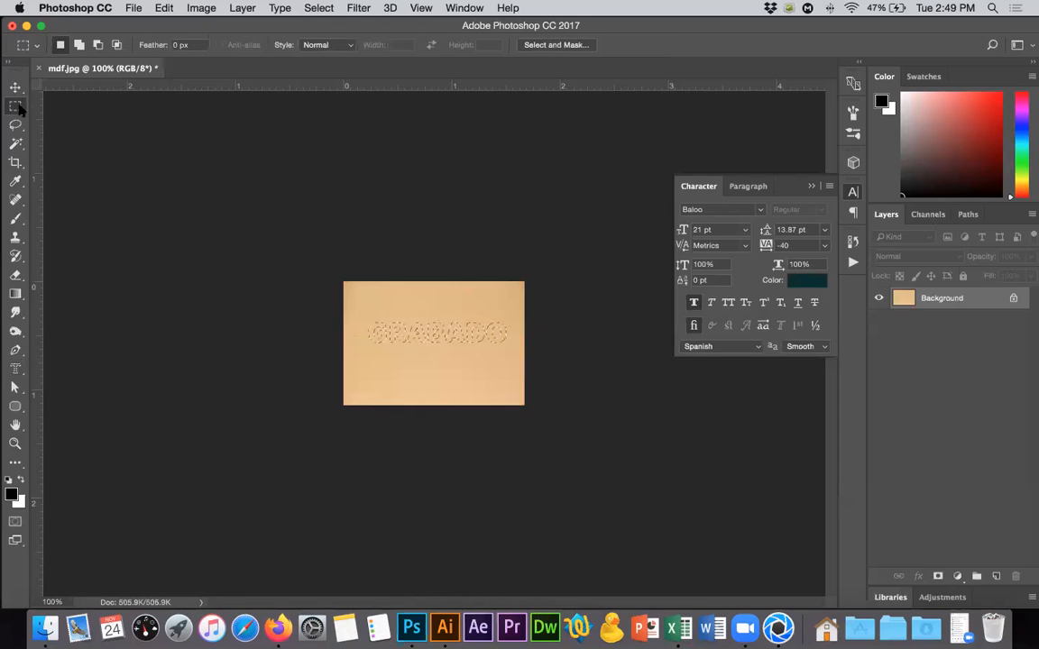
pyautogui.hotkey('shift', 'Down')
pyautogui.hotkey('shift', 'Down')
pyautogui.hotkey('shift', 'Down')
pyautogui.hotkey('shift', 'Down')
pyautogui.press('Up')
pyautogui.press('Up')
pyautogui.press('Up')
pyautogui.press('Up')
pyautogui.press('Up')
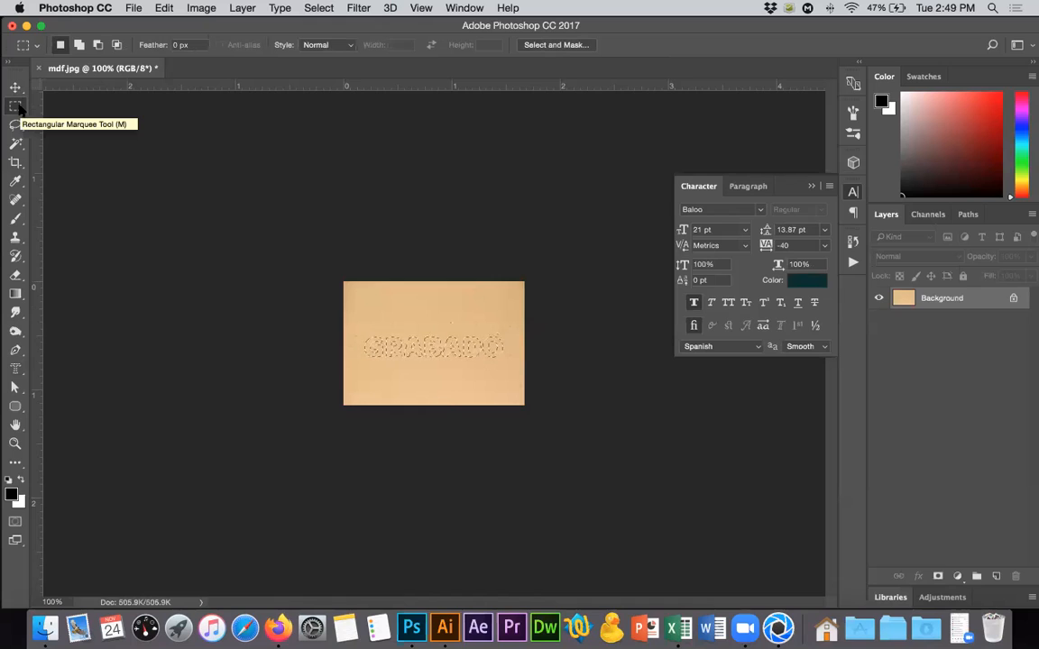
pyautogui.press('Right')
pyautogui.press('Right')
pyautogui.press('Right')
pyautogui.press('Right')
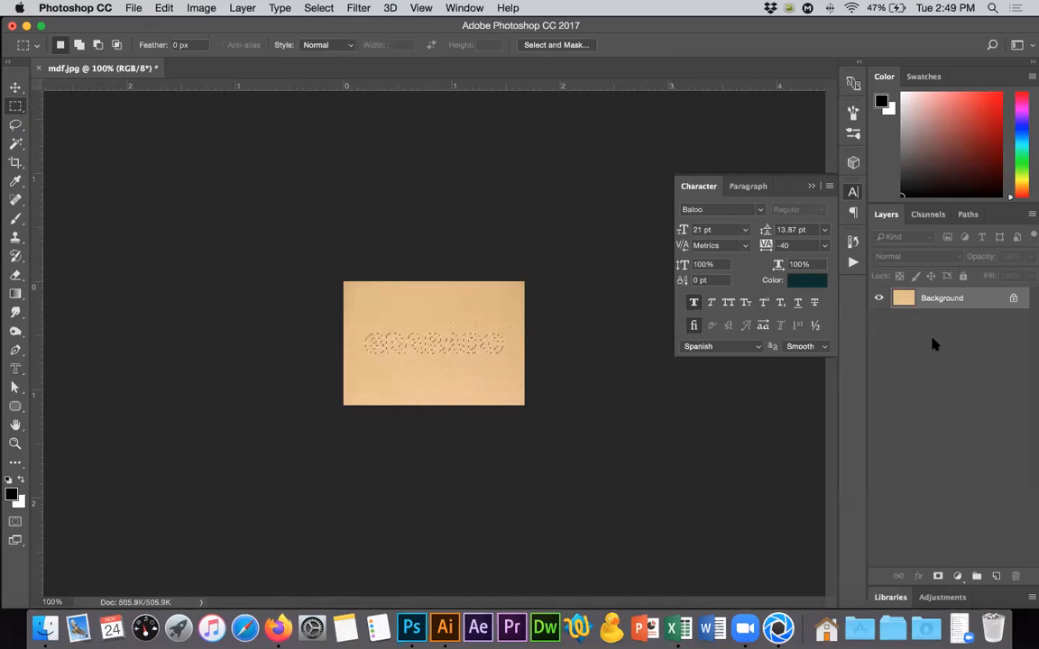
# Copy the selected lettering to a new layer and check it by briefly hiding the Background layer.
pyautogui.press('super+j')
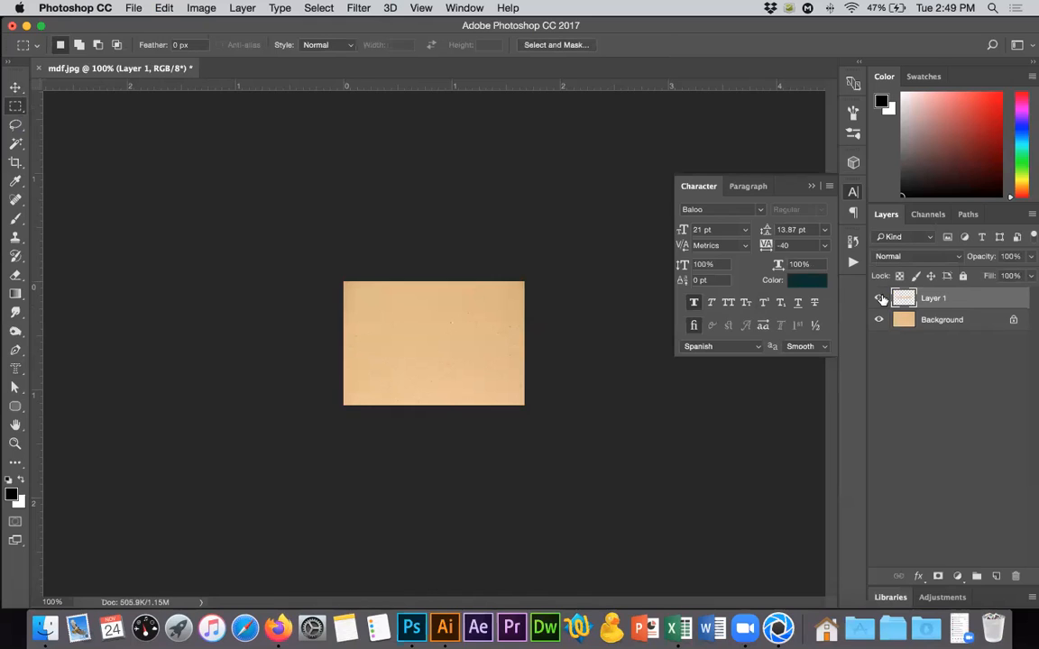
pyautogui.click(878, 321)
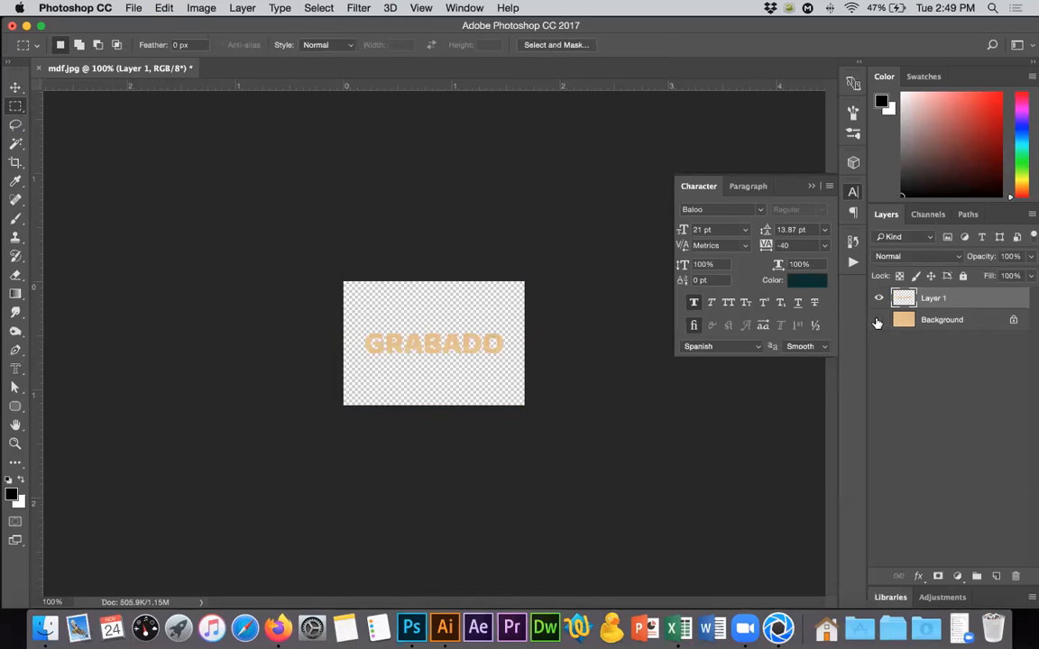
pyautogui.click(878, 320)
# Darken the lettering layer with a Hue/Saturation adjustment of hue -10, saturation +17 and lightness -25.
pyautogui.click(200, 8)
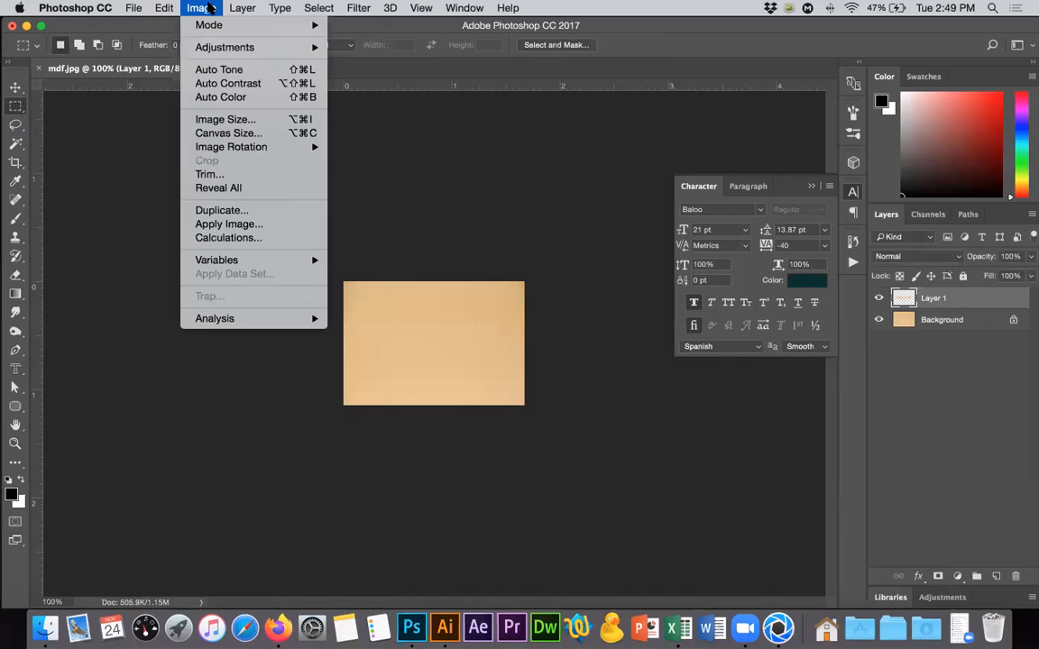
pyautogui.moveTo(225, 51)
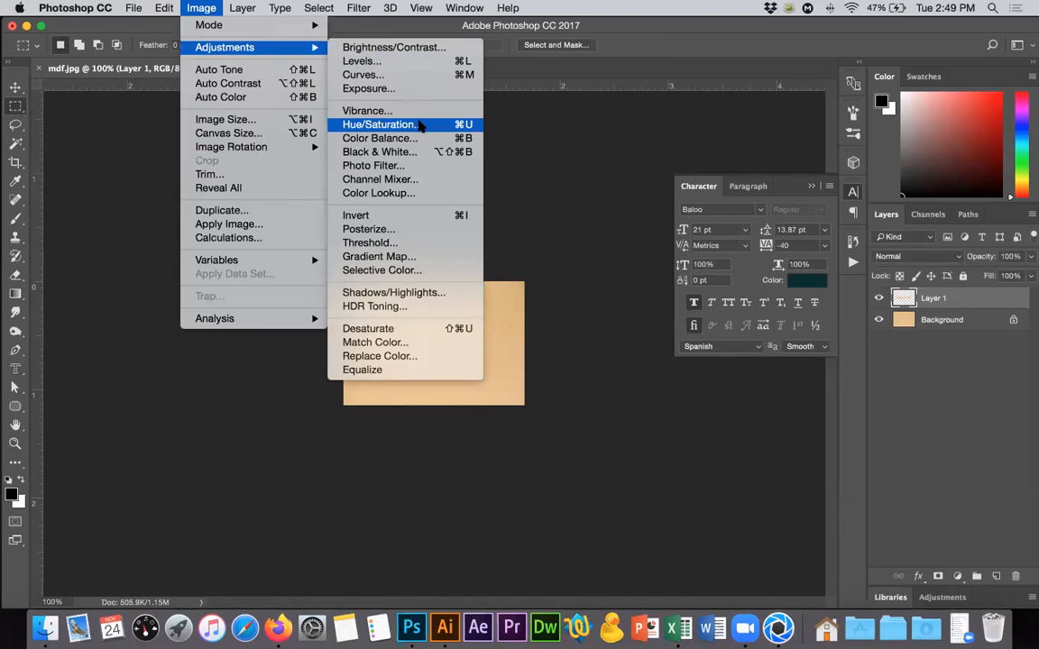
pyautogui.press('Return')
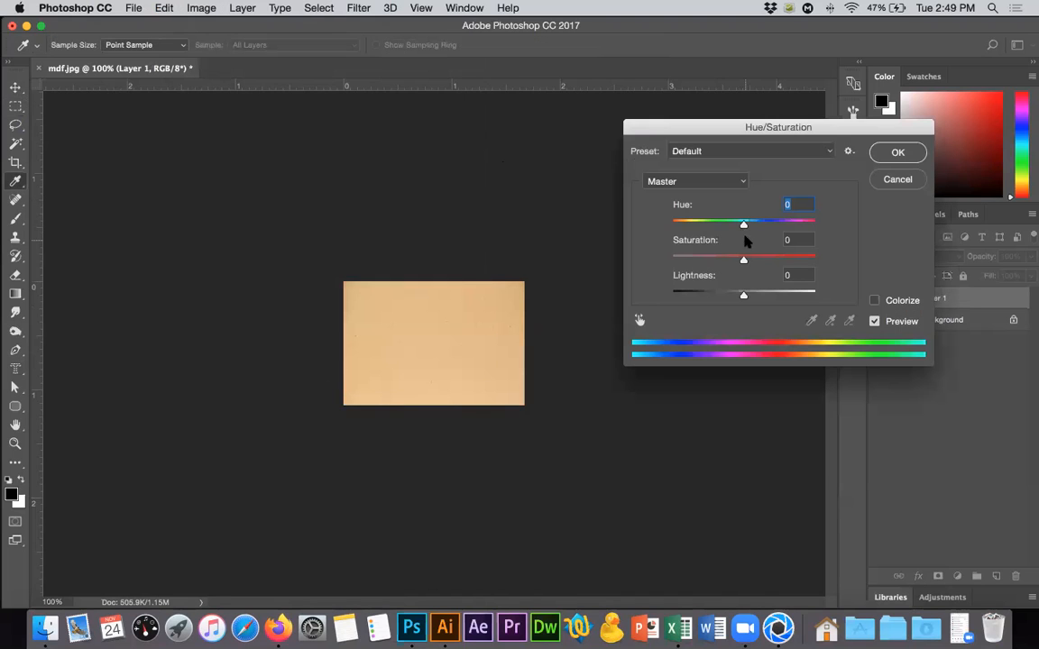
pyautogui.moveTo(744, 226)
pyautogui.mouseDown()
pyautogui.moveTo(715, 227)
pyautogui.moveTo(753, 224)
pyautogui.moveTo(740, 227)
pyautogui.mouseUp()
pyautogui.moveTo(744, 297); pyautogui.dragTo(733, 297)
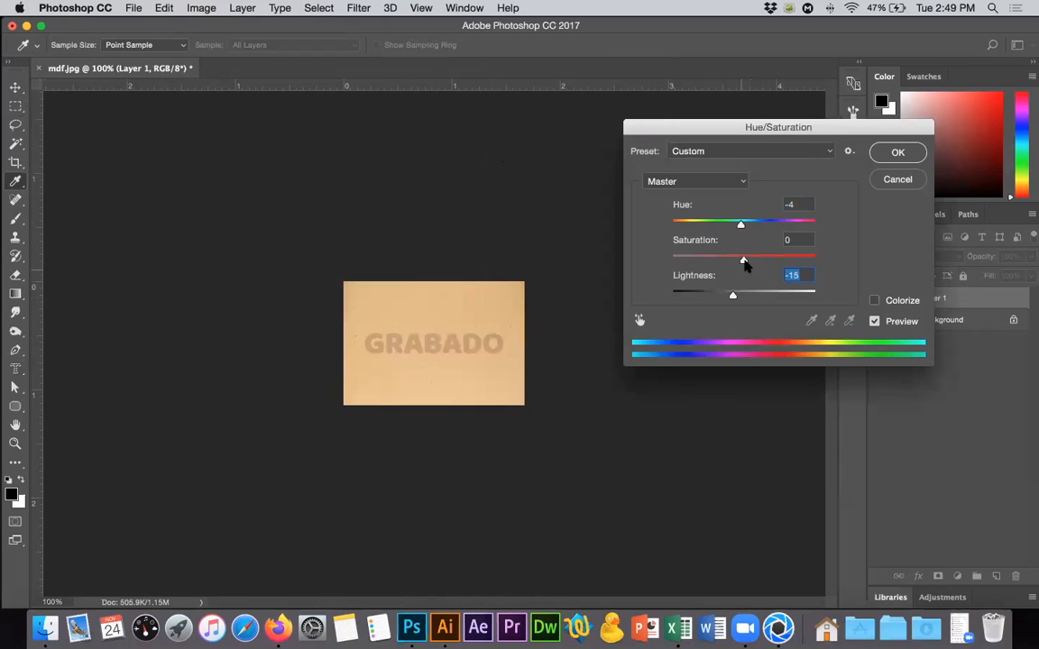
pyautogui.moveTo(749, 259); pyautogui.dragTo(754, 262)
pyautogui.moveTo(737, 226); pyautogui.dragTo(725, 299)
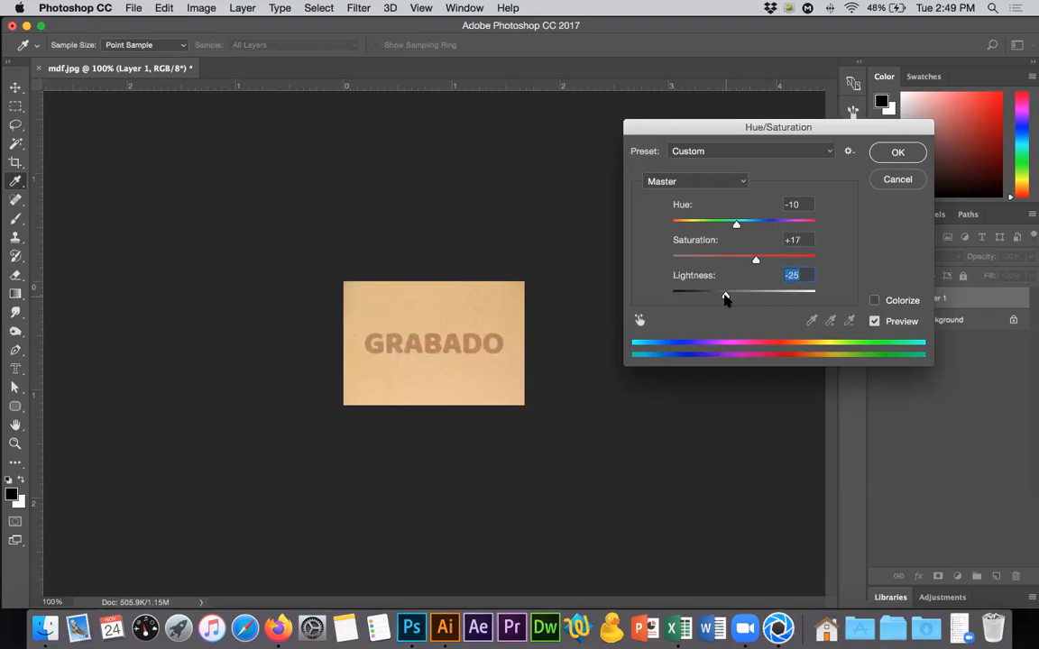
pyautogui.click(893, 153)
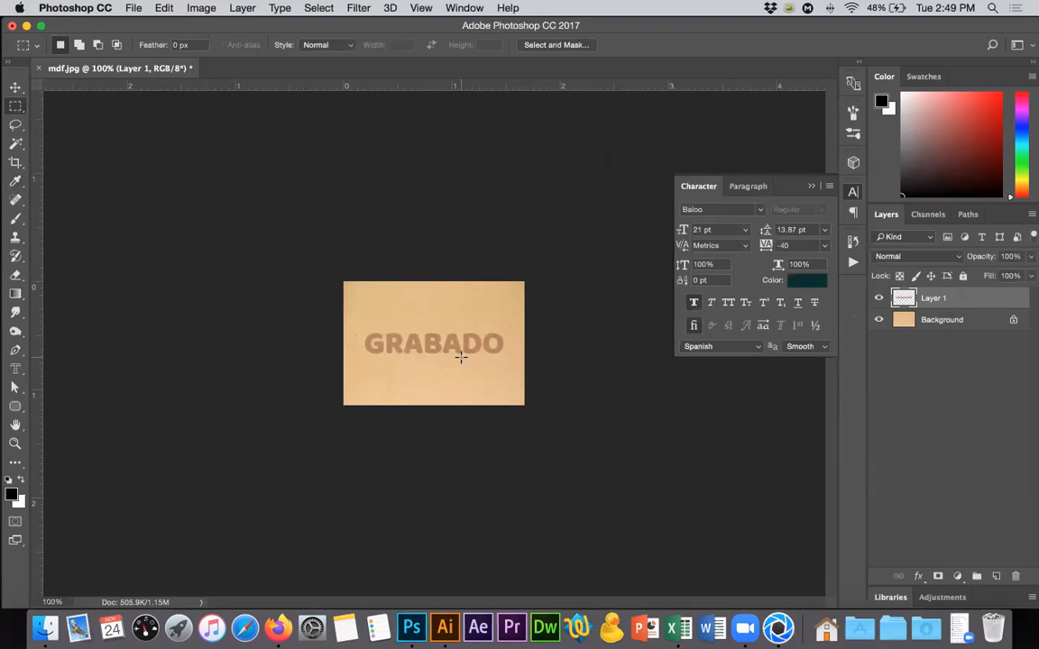
# Collapse the Character panel and save a JPEG copy named mdf copy.jpg on the desktop at maximum quality 12.
pyautogui.keyDown('alt'); pyautogui.scroll(5, 460, 357); pyautogui.keyUp('alt')
pyautogui.keyDown('alt'); pyautogui.scroll(-4, 519, 351); pyautogui.keyUp('alt')
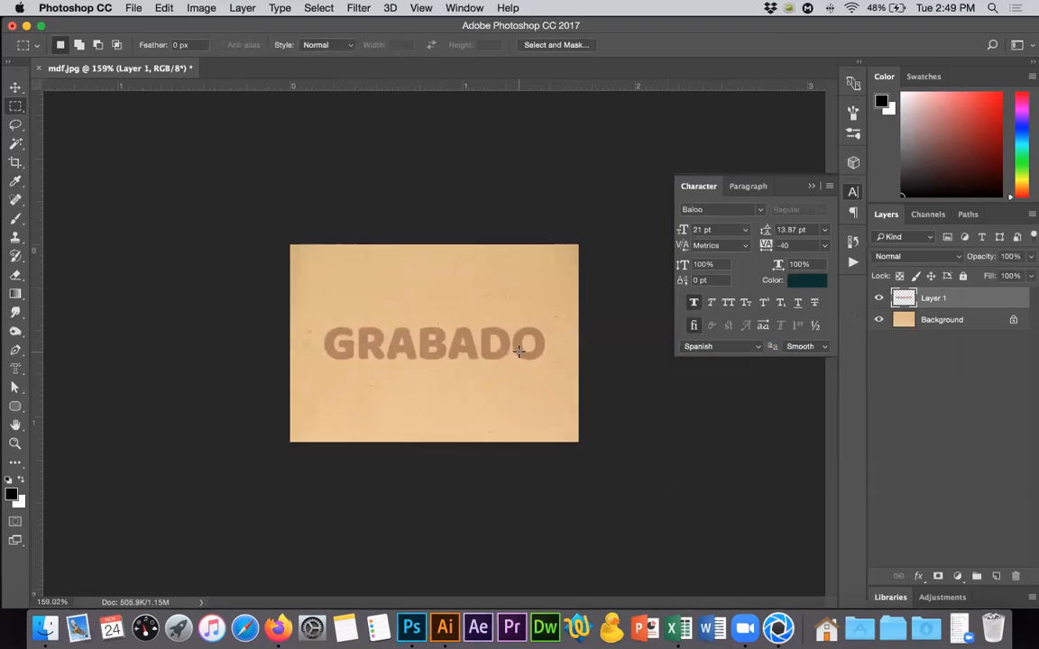
pyautogui.click(811, 186)
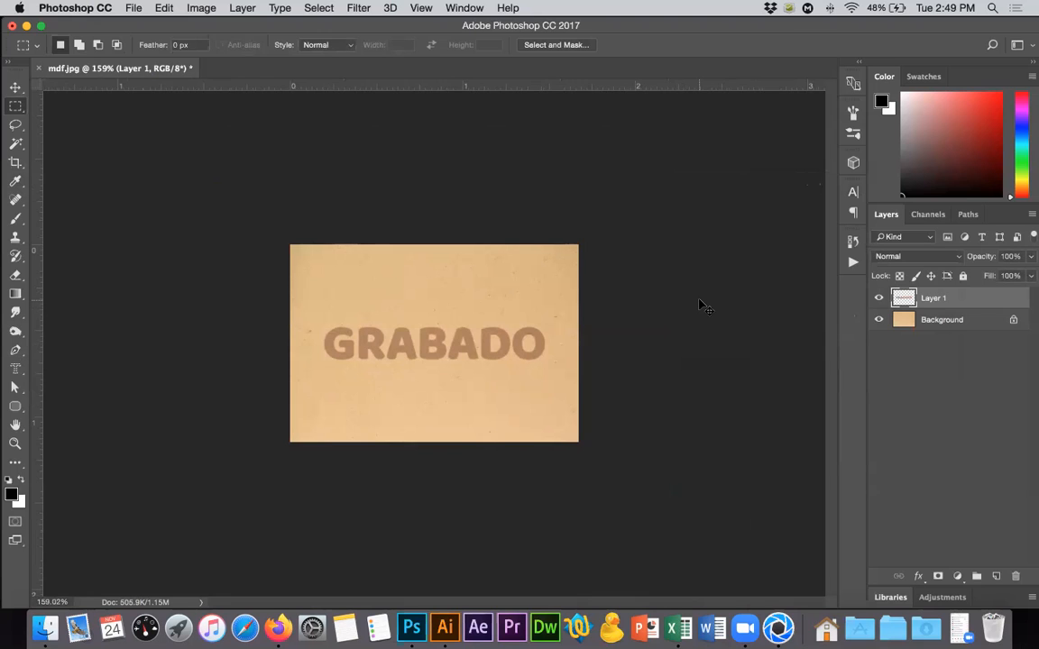
pyautogui.press('super+shift+s')
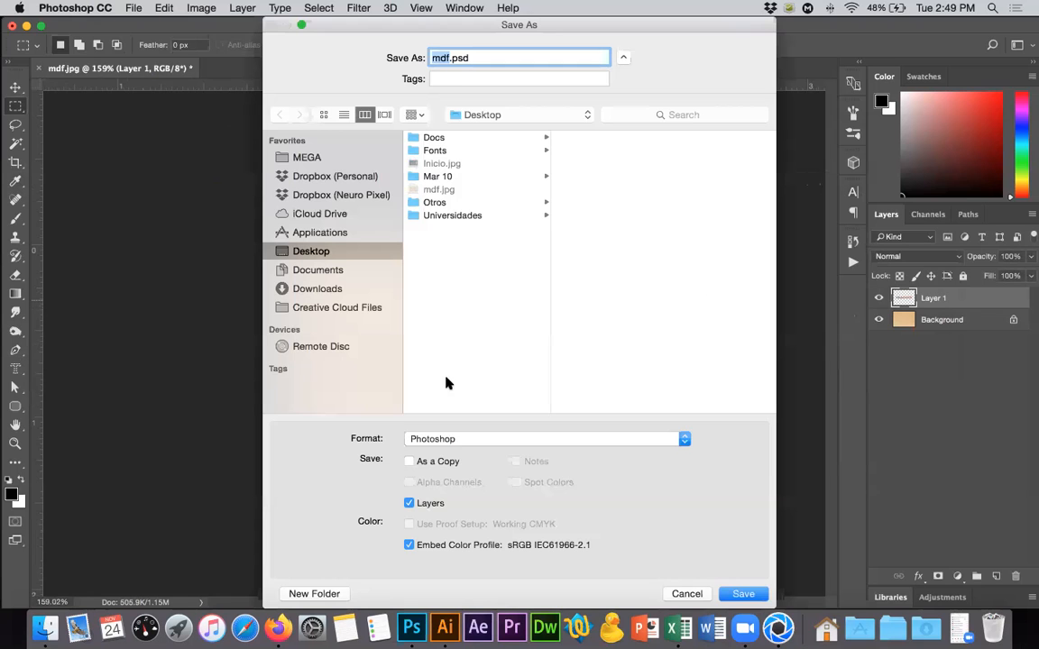
pyautogui.click(479, 439)
pyautogui.press('j')
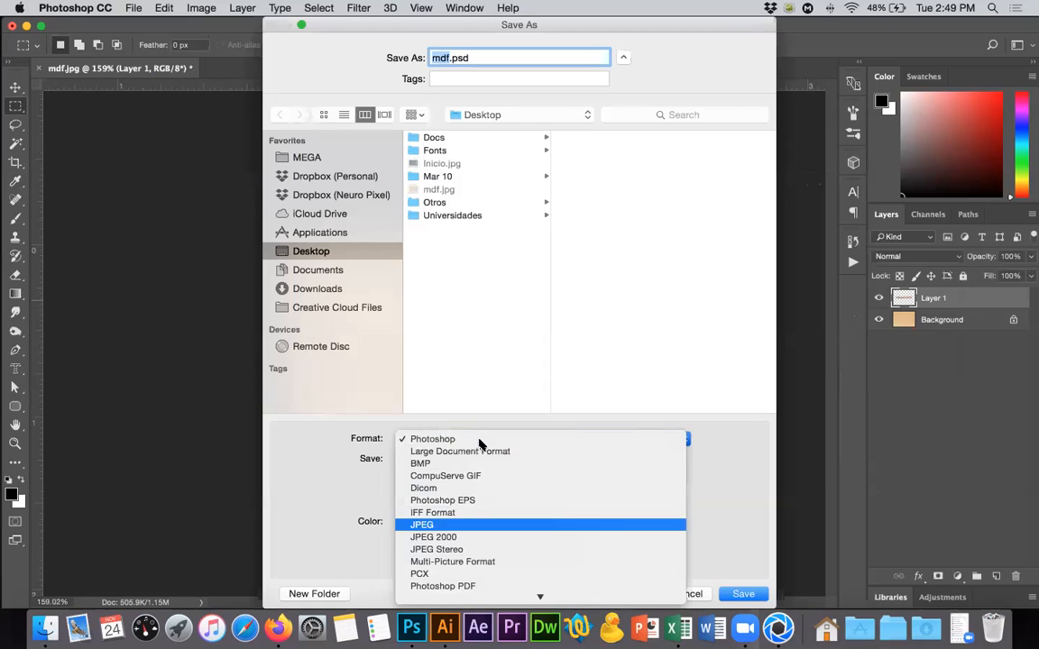
pyautogui.press('Return')
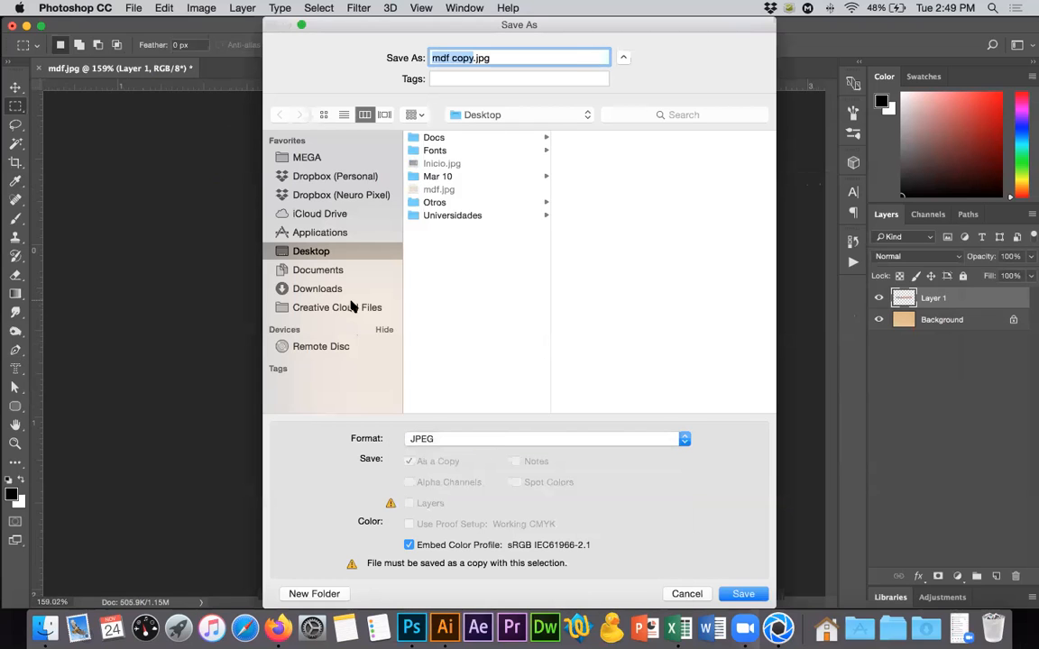
pyautogui.click(742, 595)
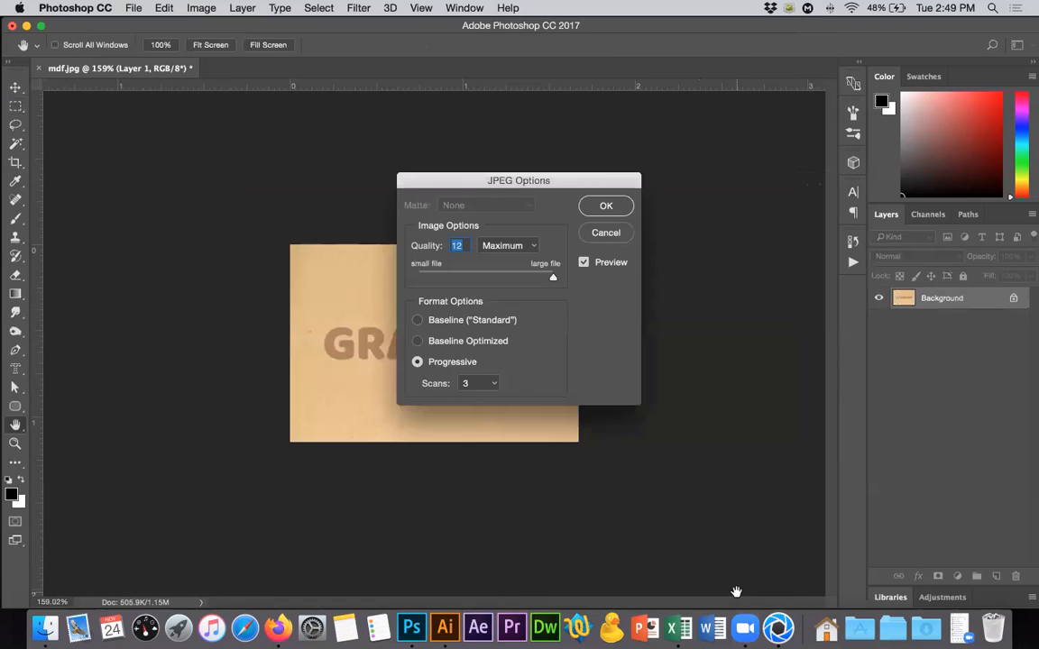
pyautogui.click(606, 208)
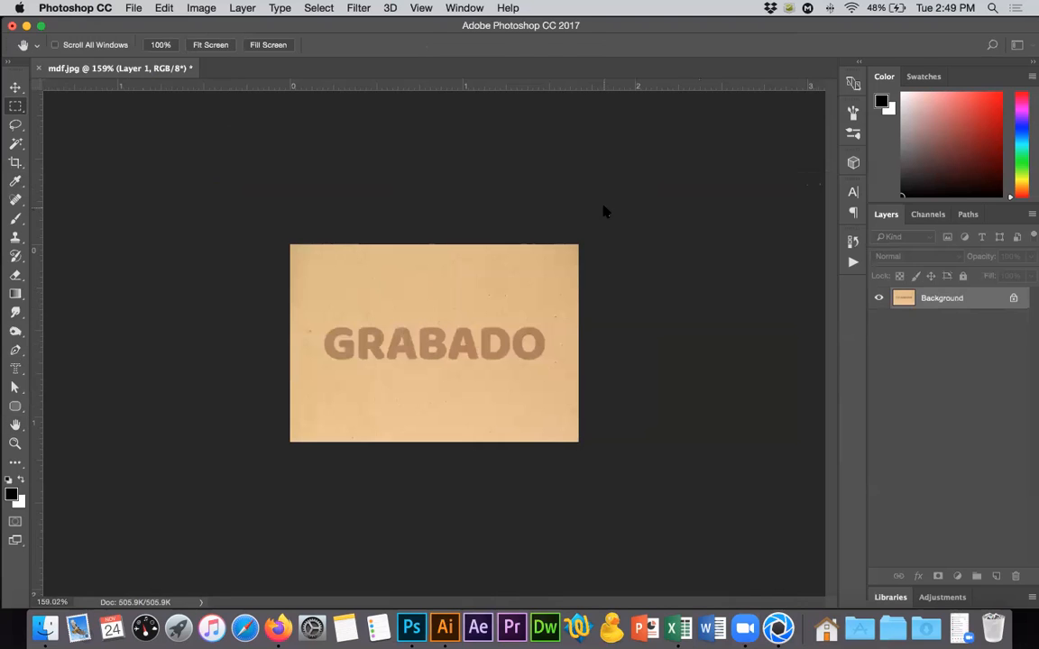
# Check the image's pixel width and height in the Image Size settings without changing them.
pyautogui.press('m')
pyautogui.click(199, 7)
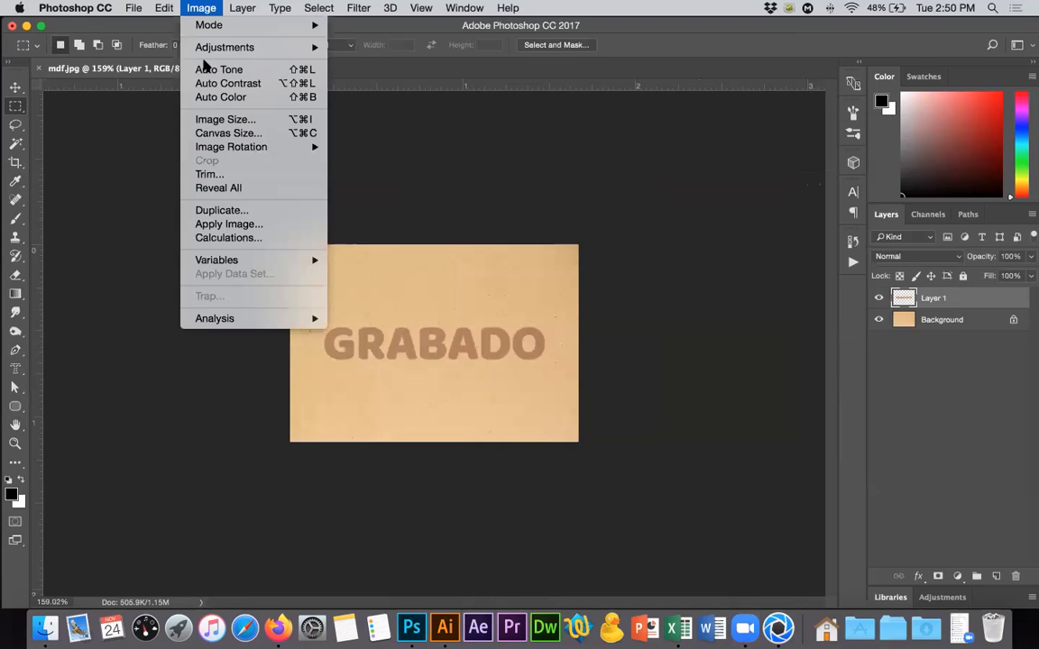
pyautogui.click(241, 120)
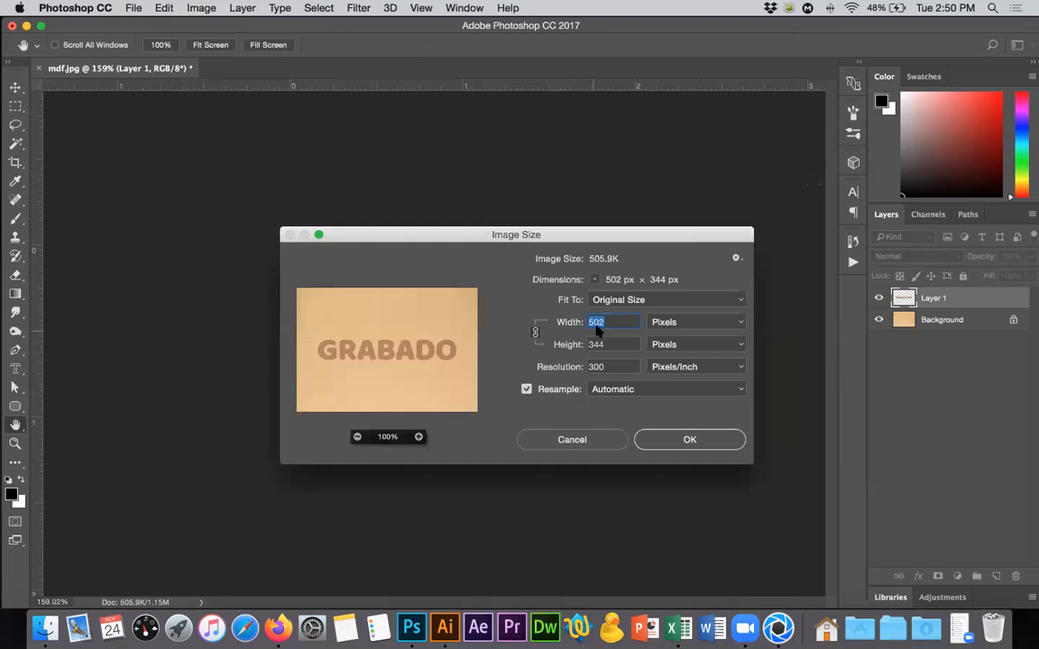
pyautogui.click(606, 441)
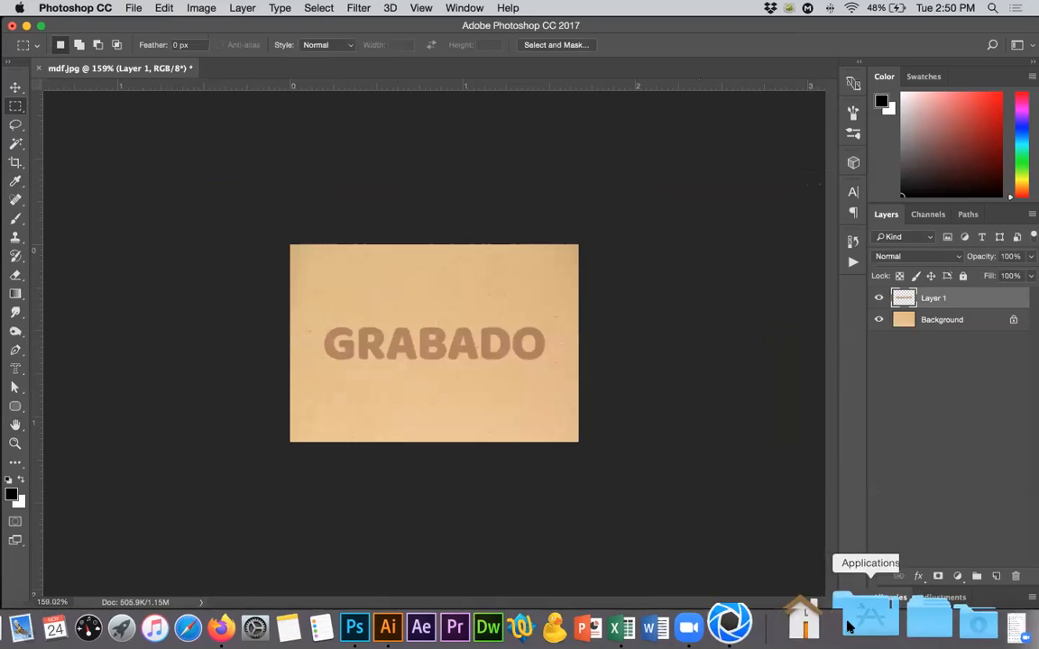
# Switch to Rhinoceros, postpone the software update and create a new model.
pyautogui.click(860, 617)
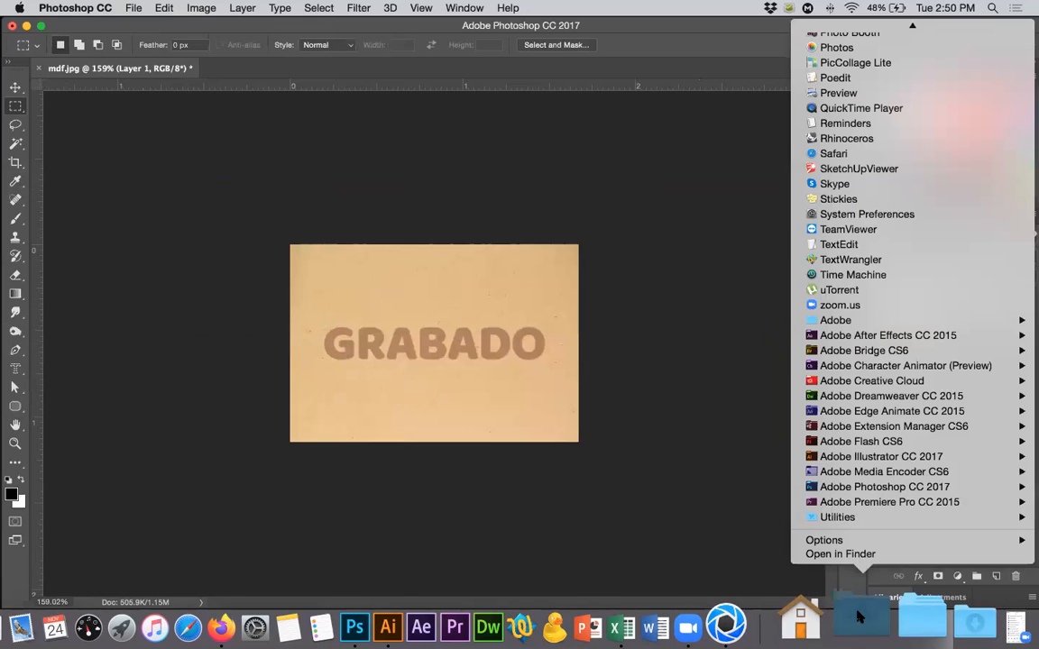
pyautogui.write('rh')
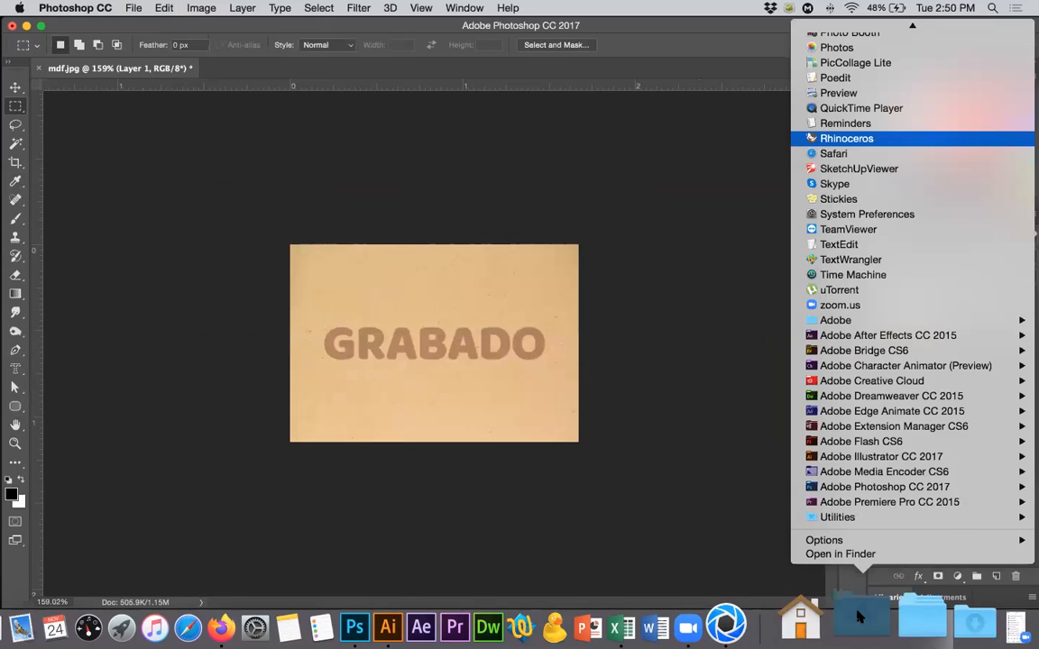
pyautogui.press('Return')
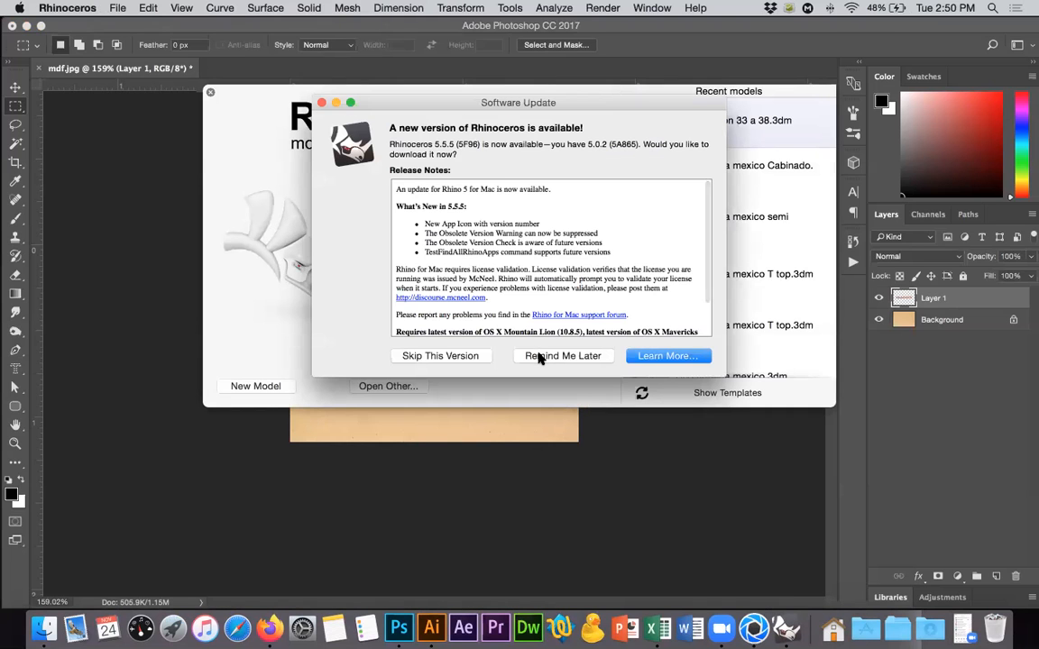
pyautogui.click(539, 356)
pyautogui.click(266, 384)
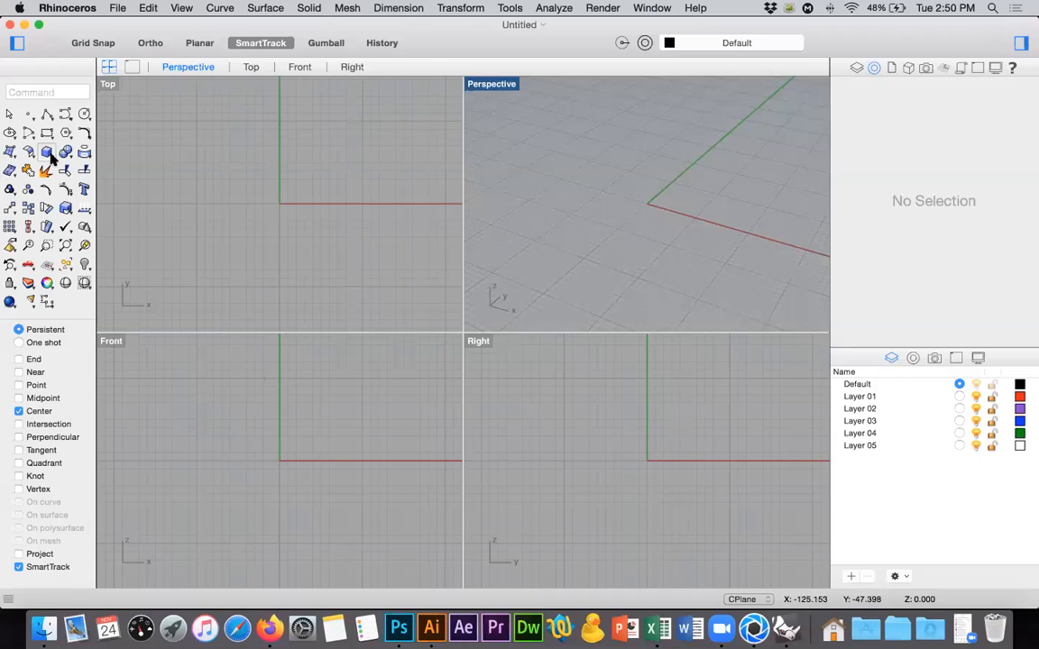
pyautogui.click(43, 146)
pyautogui.click(215, 146)
pyautogui.write('50')
pyautogui.press('Return')
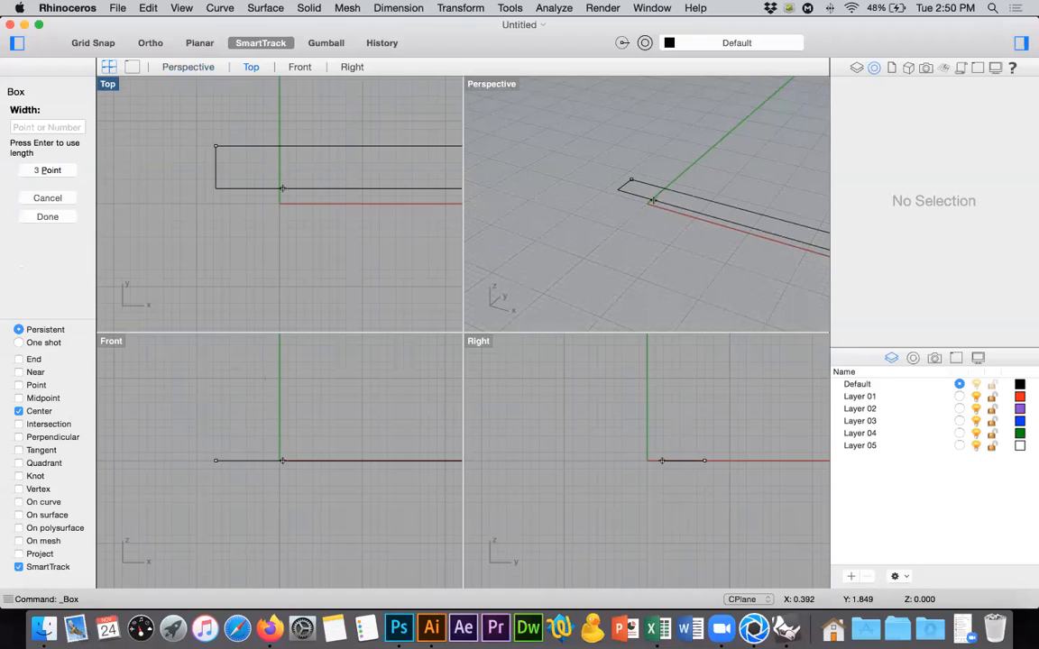
pyautogui.write('34')
pyautogui.press('Return')
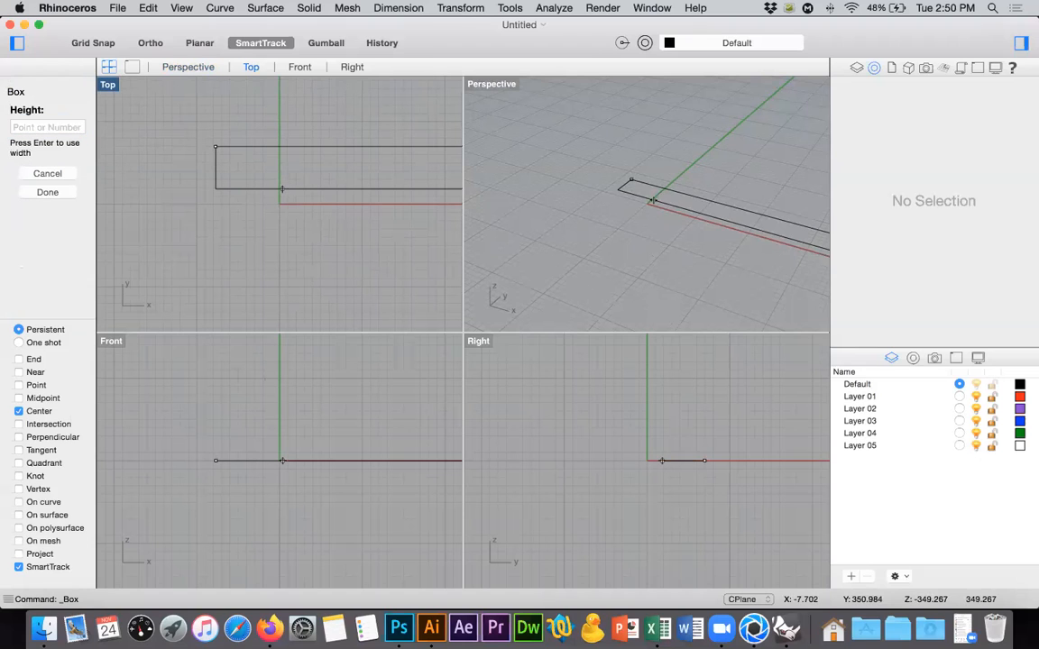
pyautogui.press('Escape')
# Restart the box command and create a box with a base about 30 by 54 and a height of 3.
pyautogui.press('Return')
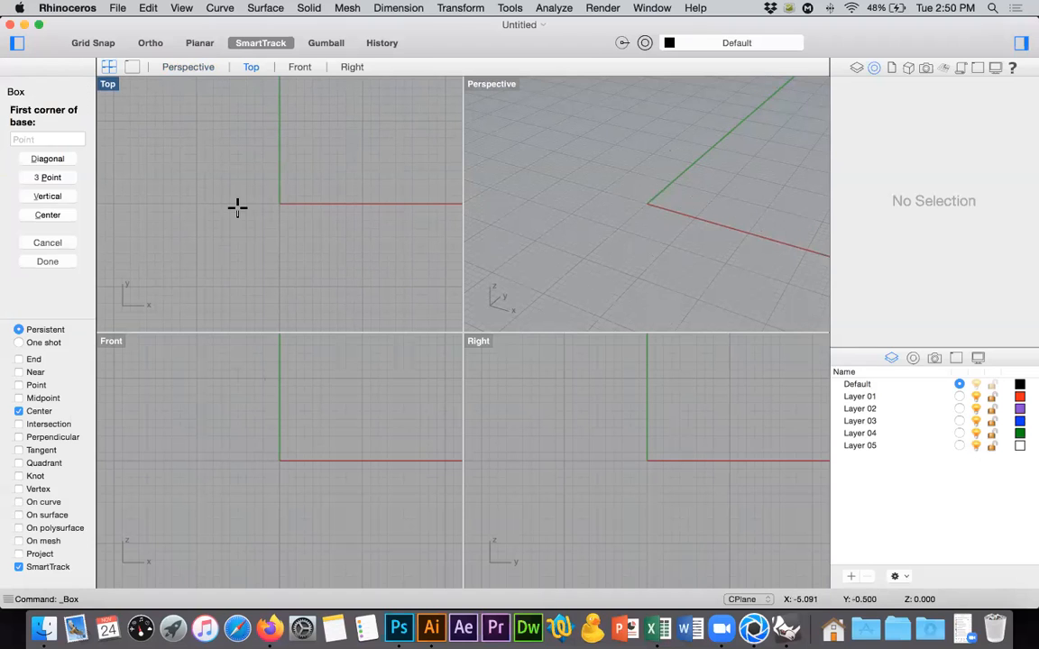
pyautogui.click(158, 206)
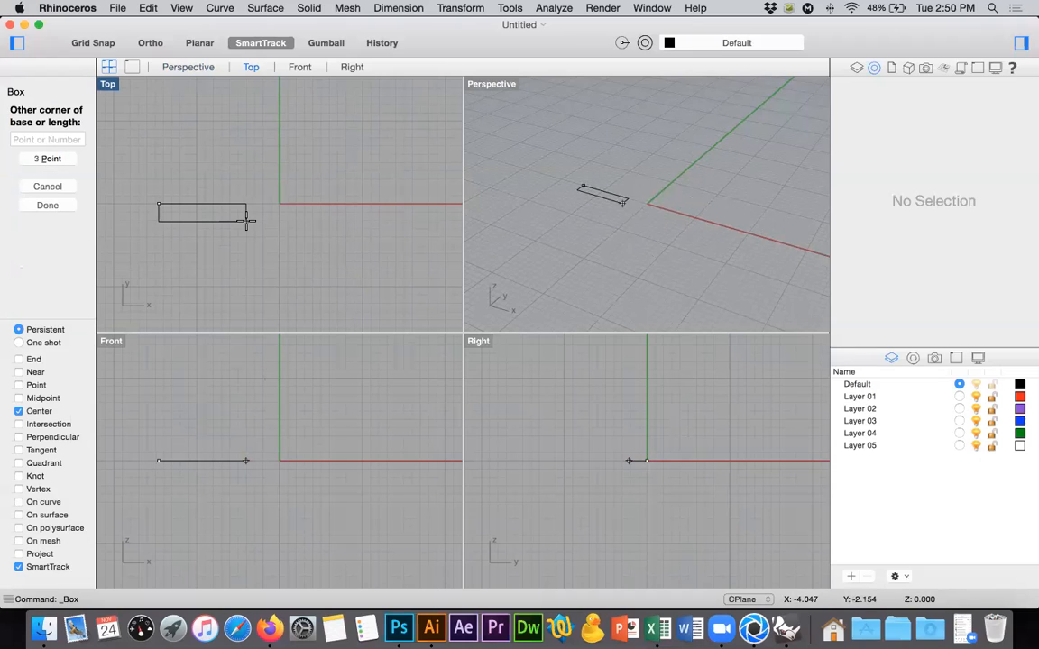
pyautogui.write('32')
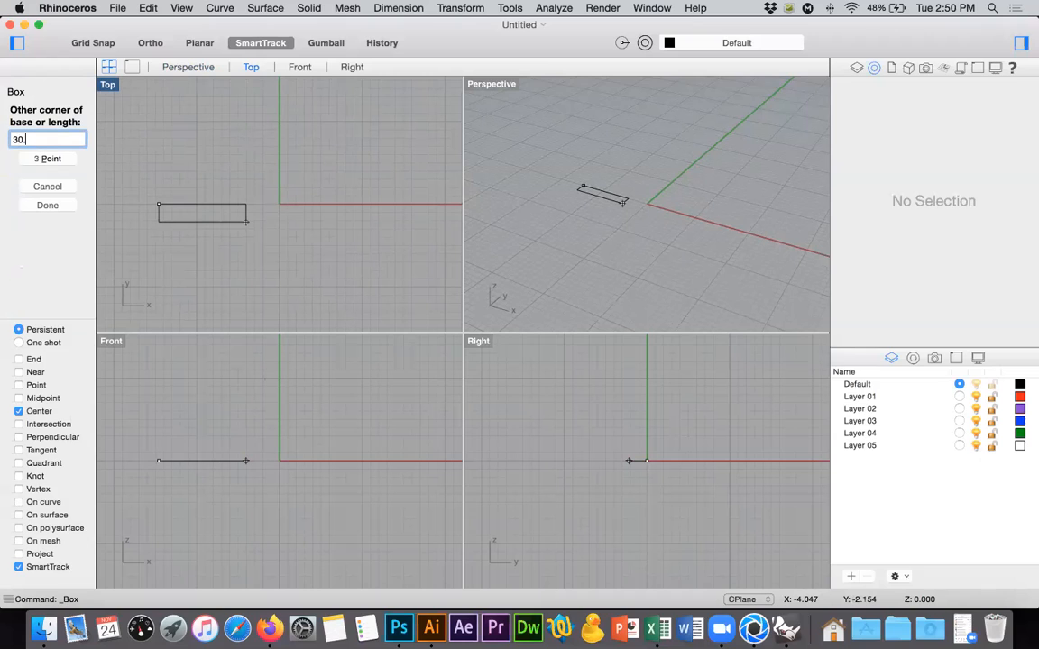
pyautogui.press('Return')
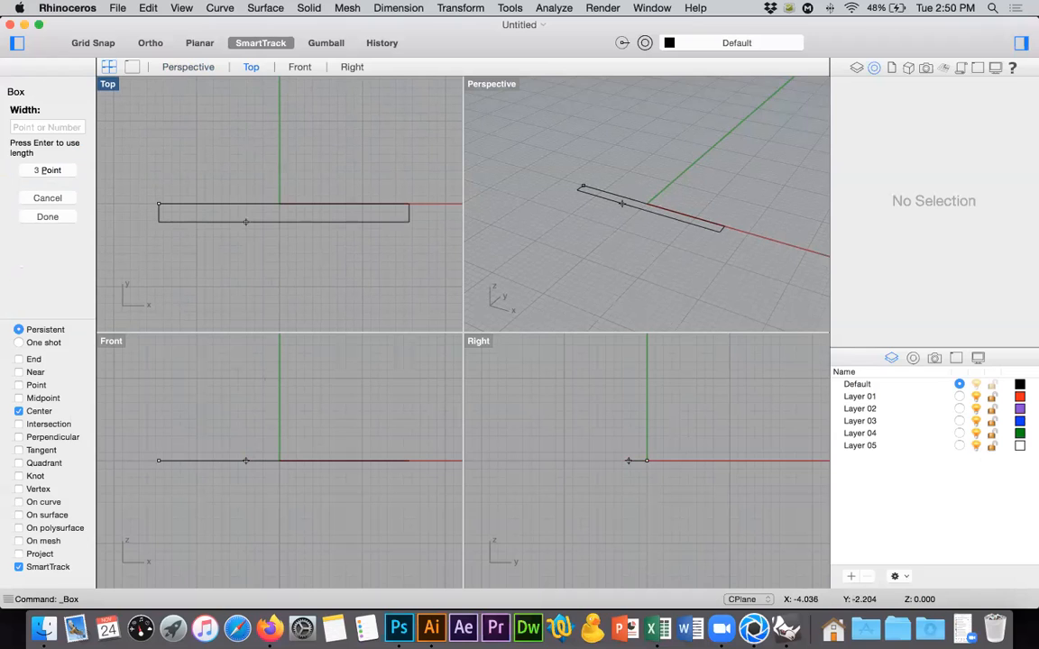
pyautogui.write('54.4')
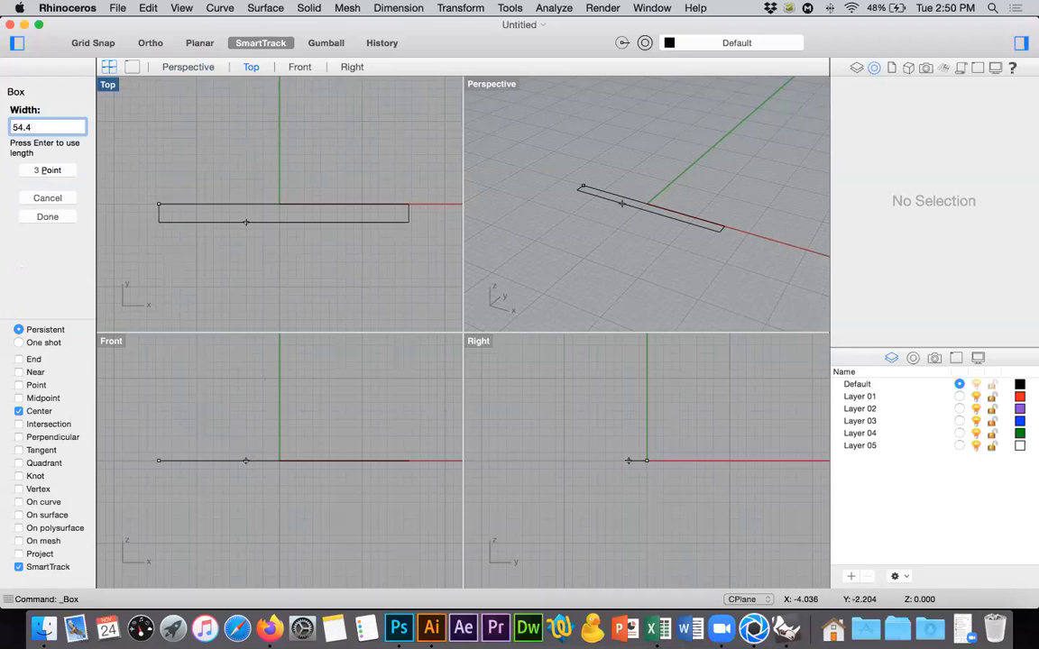
pyautogui.press('Return')
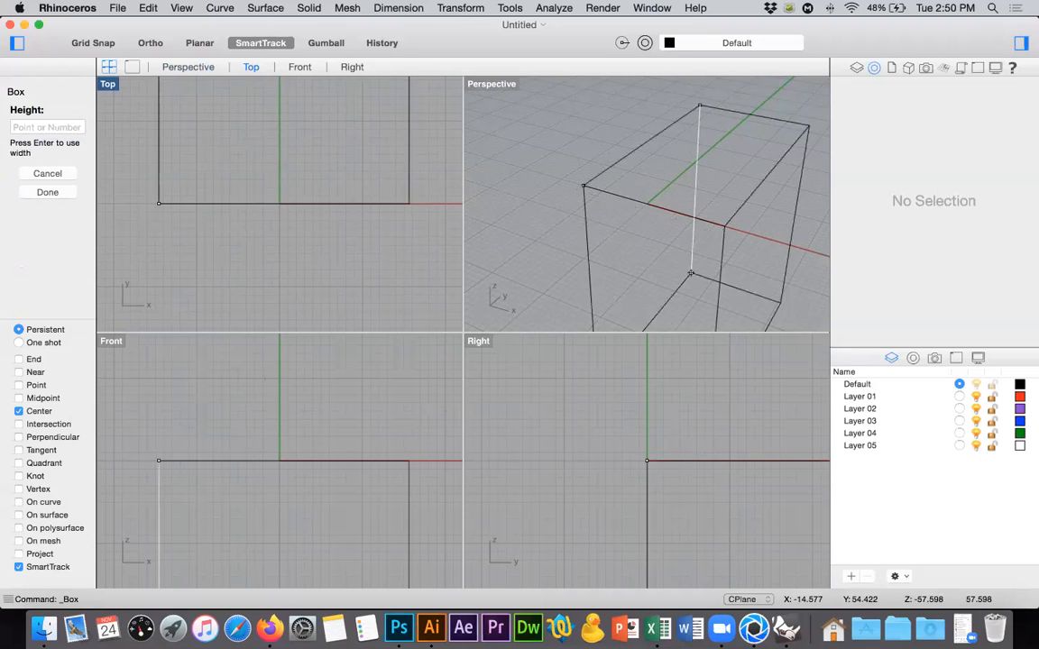
pyautogui.write('3')
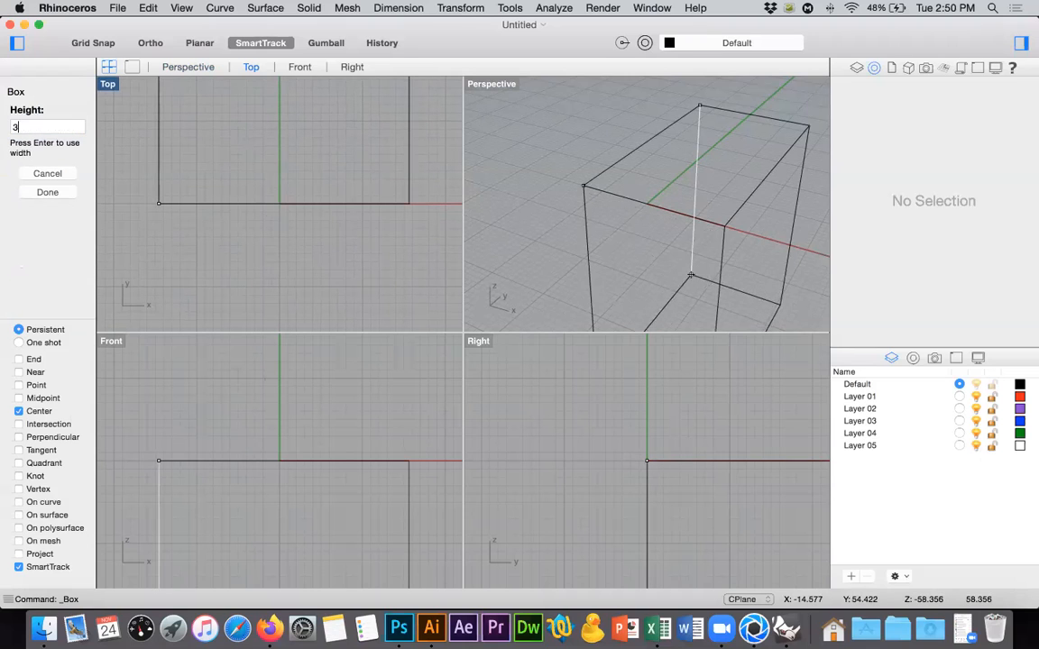
pyautogui.press('Return')
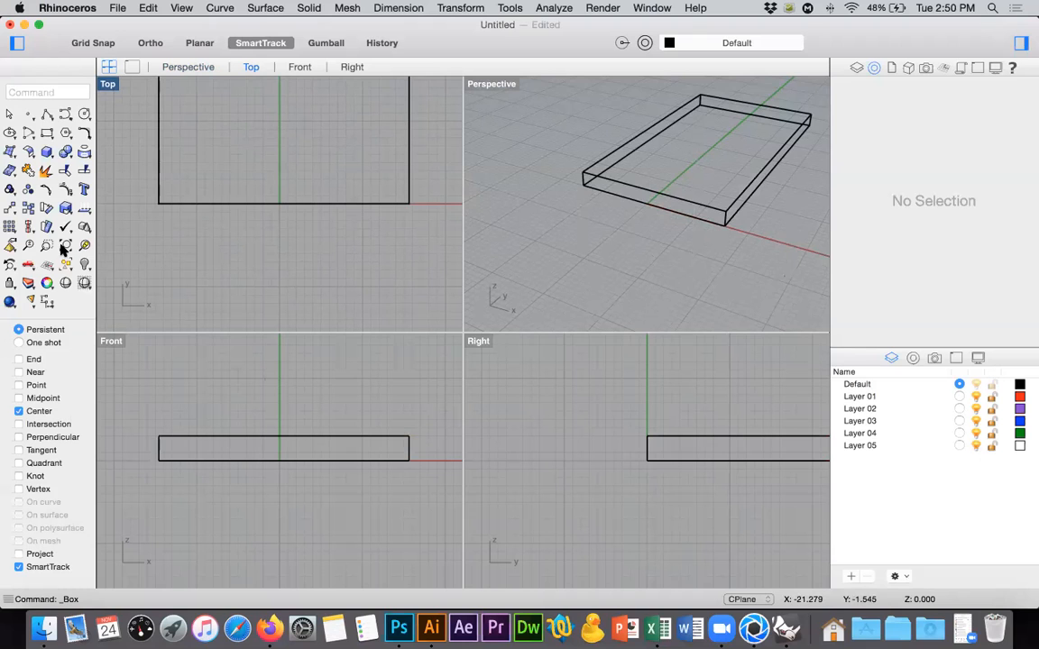
pyautogui.click(65, 246)
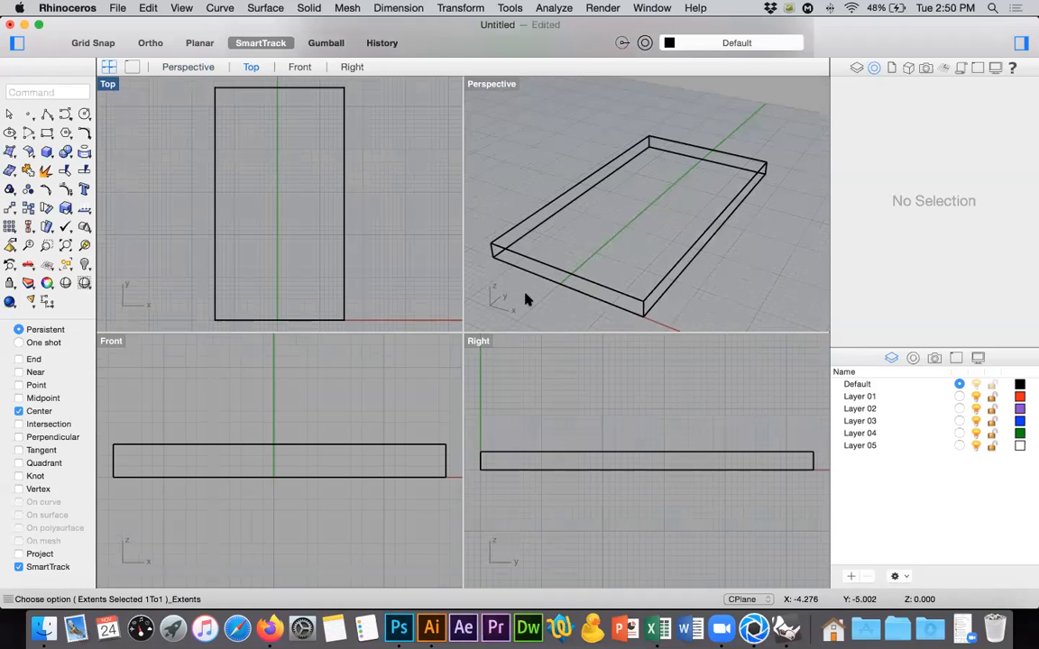
pyautogui.moveTo(507, 90); pyautogui.dragTo(573, 223, button='right')
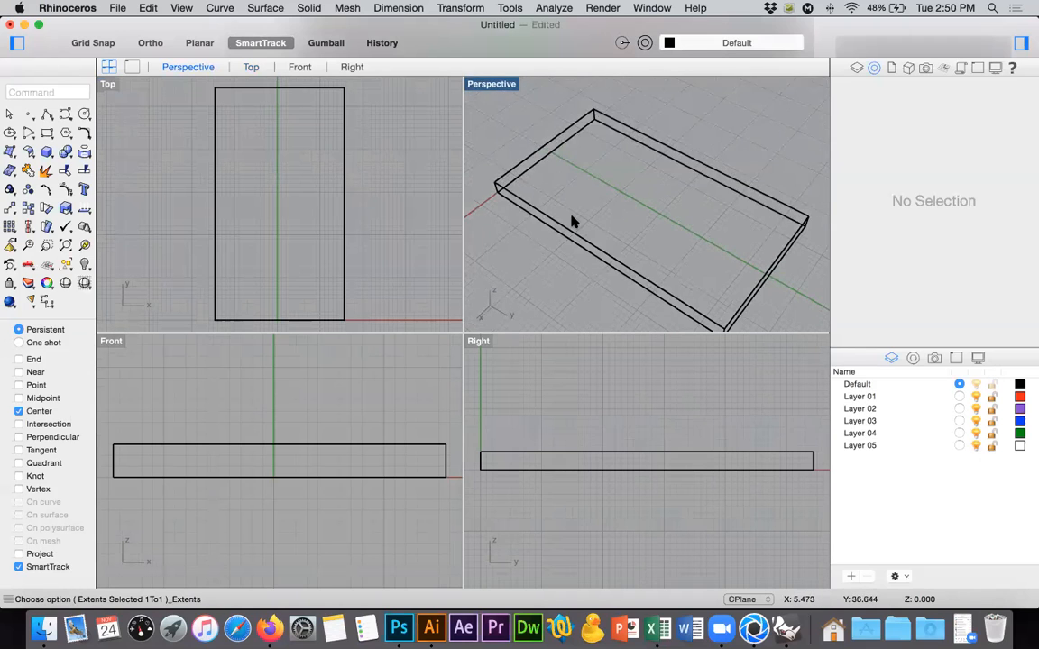
pyautogui.click(41, 170)
pyautogui.moveTo(698, 245); pyautogui.dragTo(726, 267, button='right')
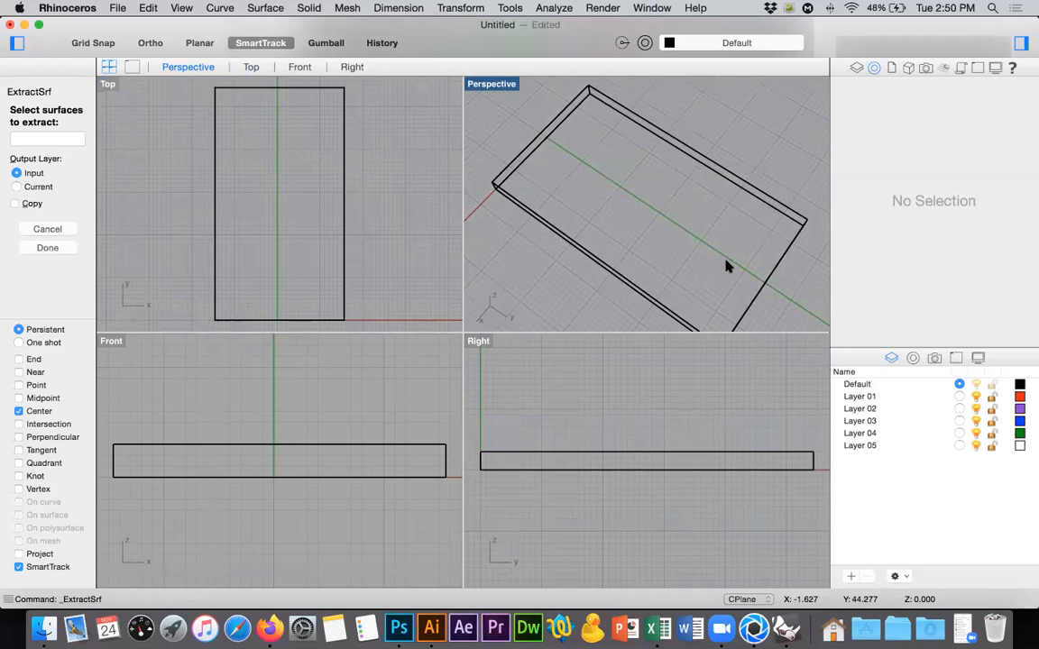
pyautogui.press('Escape')
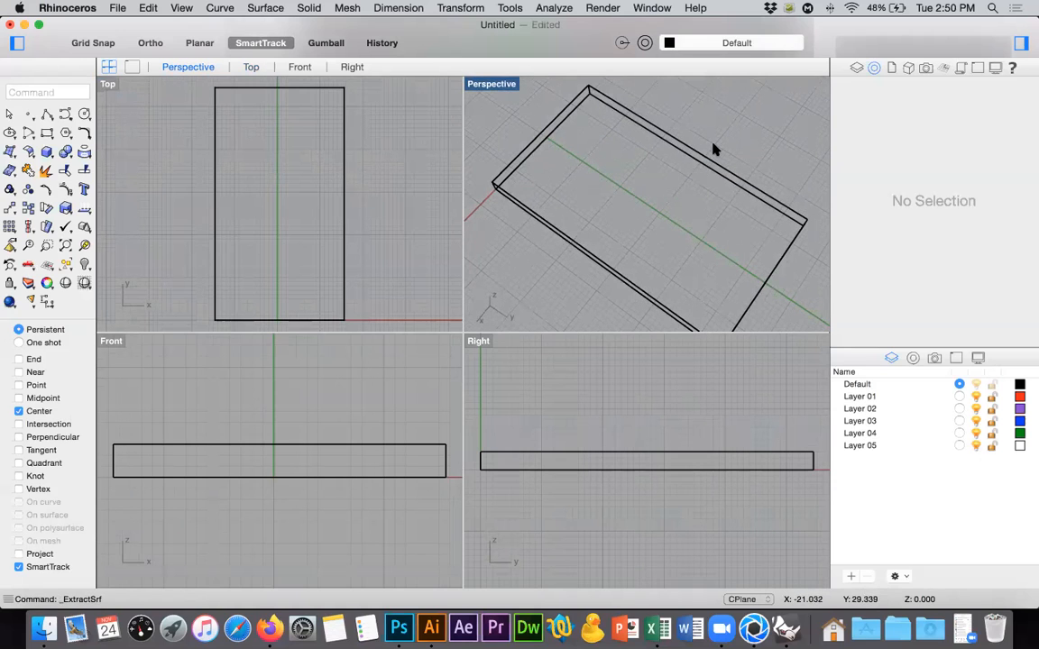
# Explode the box into separate surfaces and join its four side surfaces, leaving the large upper and lower faces out.
pyautogui.click(708, 160)
pyautogui.click(45, 152)
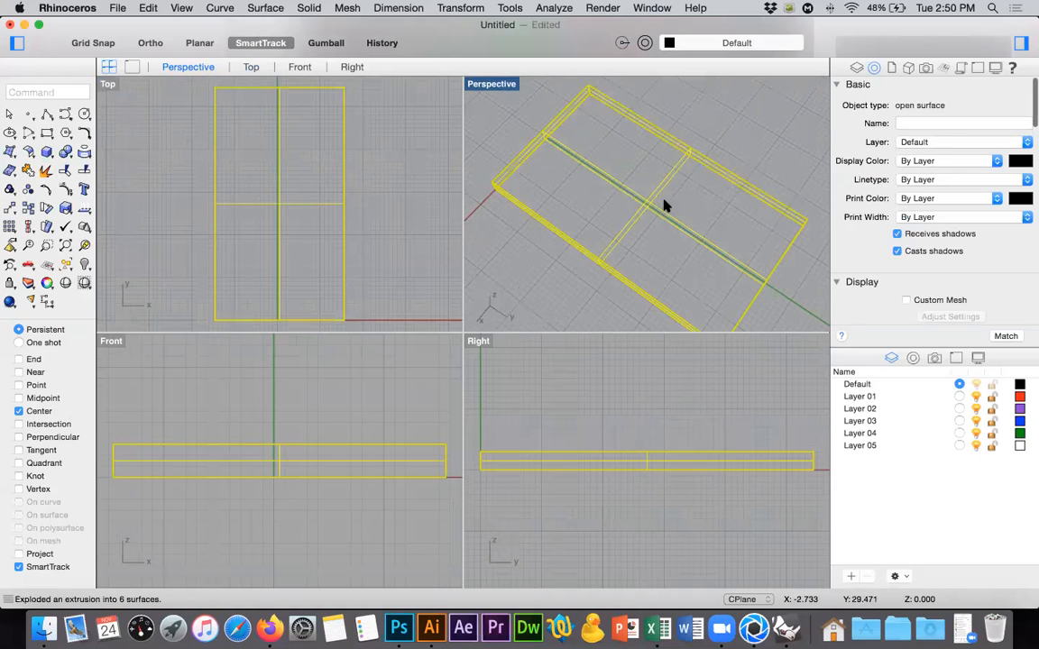
pyautogui.keyDown('super'); pyautogui.moveTo(604, 219); pyautogui.dragTo(602, 221); pyautogui.keyUp('super')
pyautogui.click(26, 170)
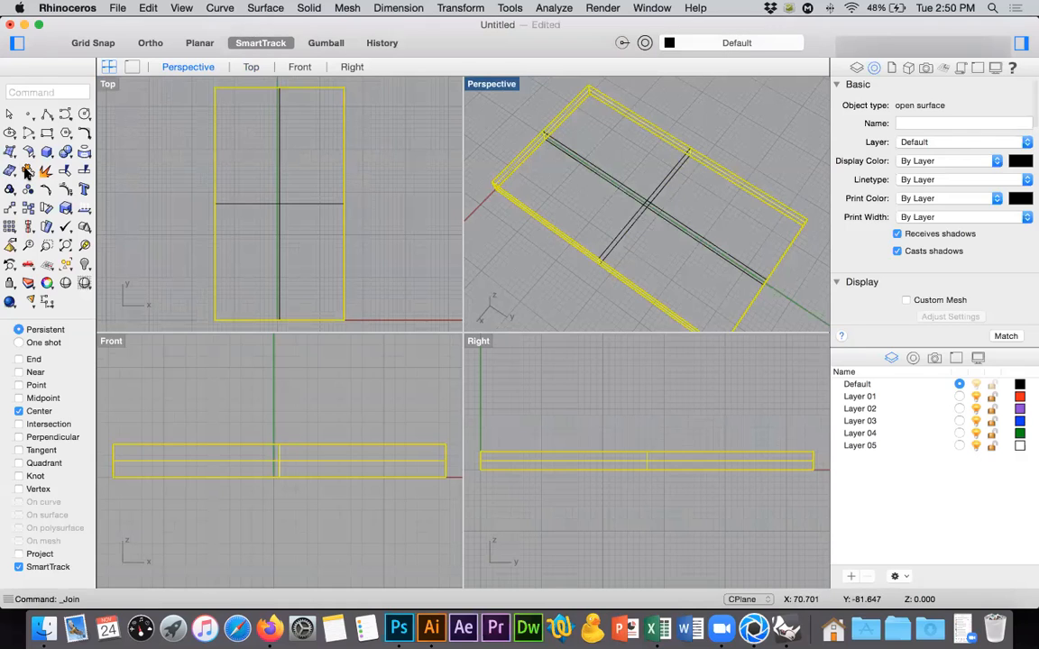
# Move the joined side surfaces to Layer 01 and rename that layer Quemado.
pyautogui.rightClick(855, 397)
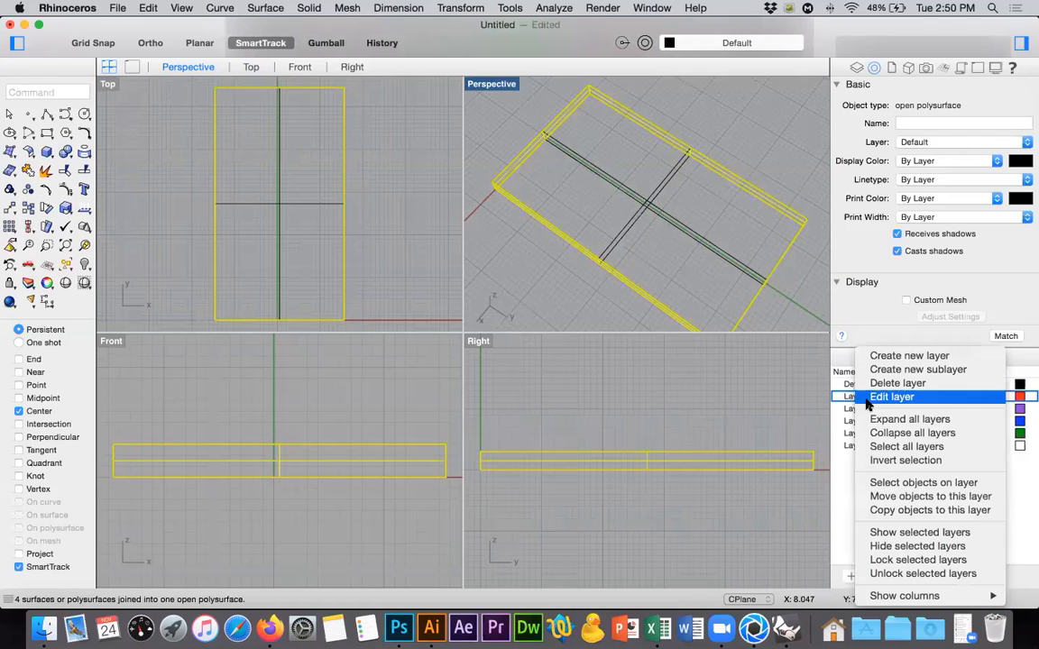
pyautogui.click(897, 497)
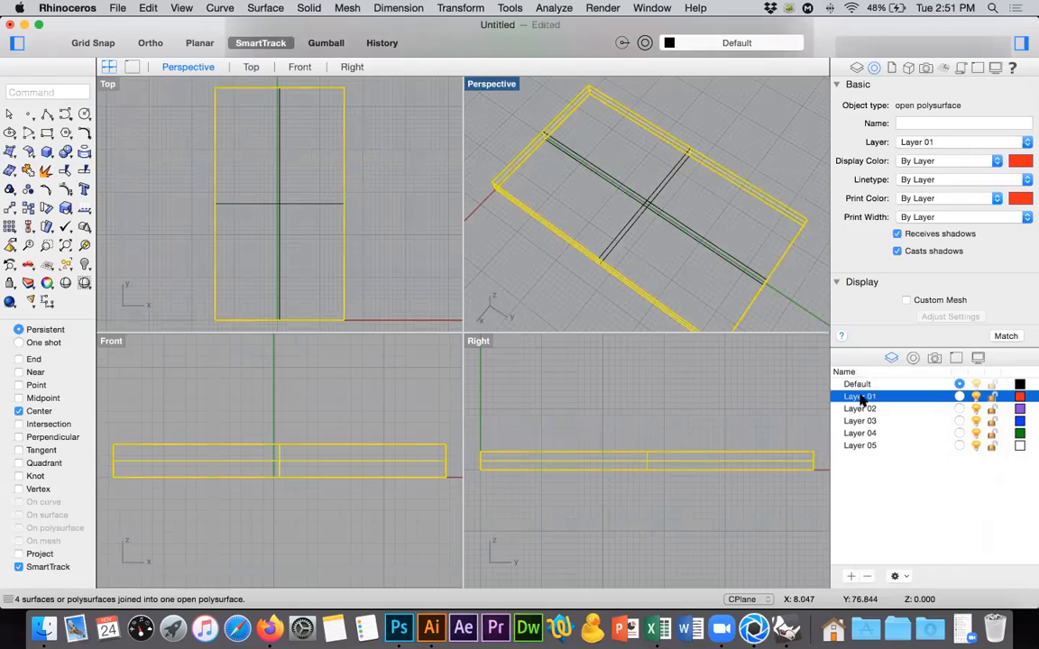
pyautogui.doubleClick(861, 398)
pyautogui.write('Quemad')
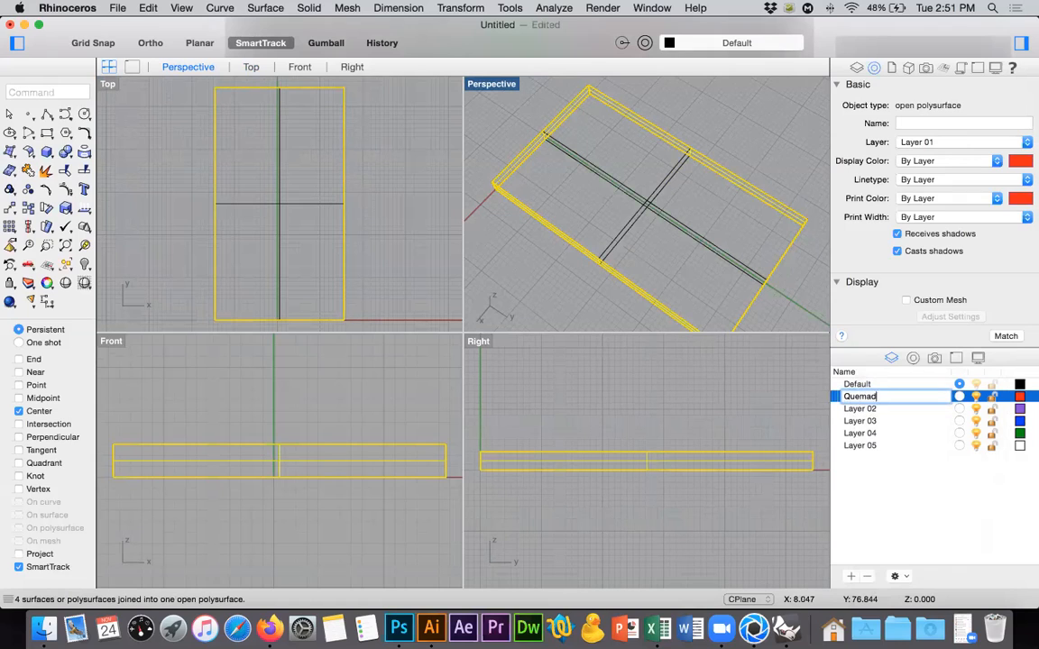
pyautogui.write('o')
pyautogui.press('Return')
# Rename the Default layer Claro and delete the unused layers from Layer 02 to Layer 05.
pyautogui.doubleClick(852, 385)
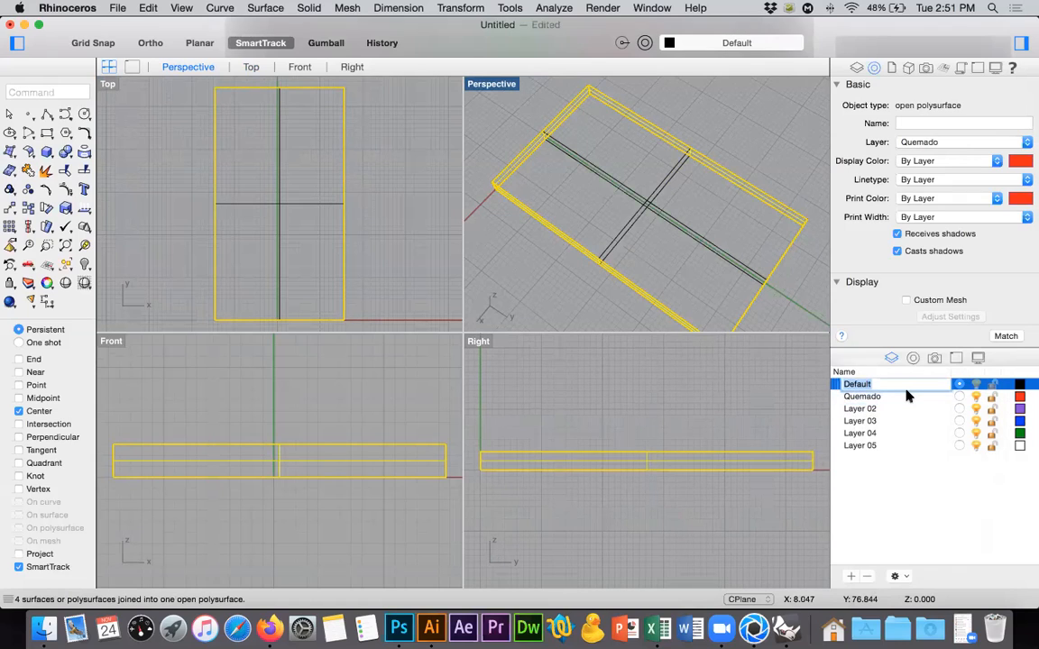
pyautogui.write('Claro')
pyautogui.press('Return')
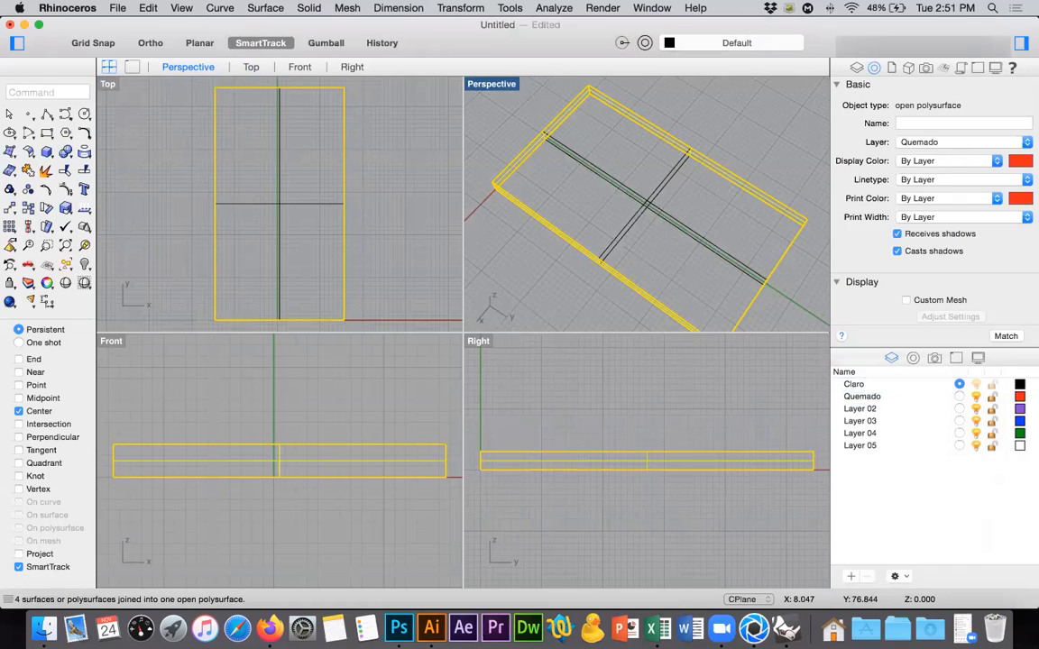
pyautogui.click(866, 409)
pyautogui.keyDown('shift'); pyautogui.click(865, 446); pyautogui.keyUp('shift')
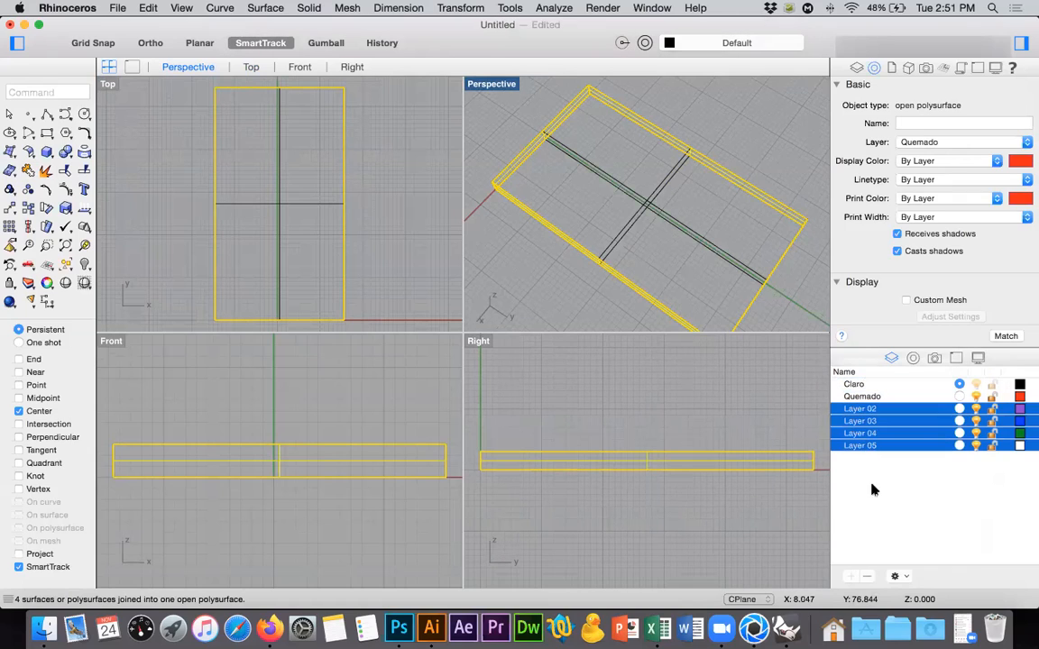
pyautogui.click(868, 574)
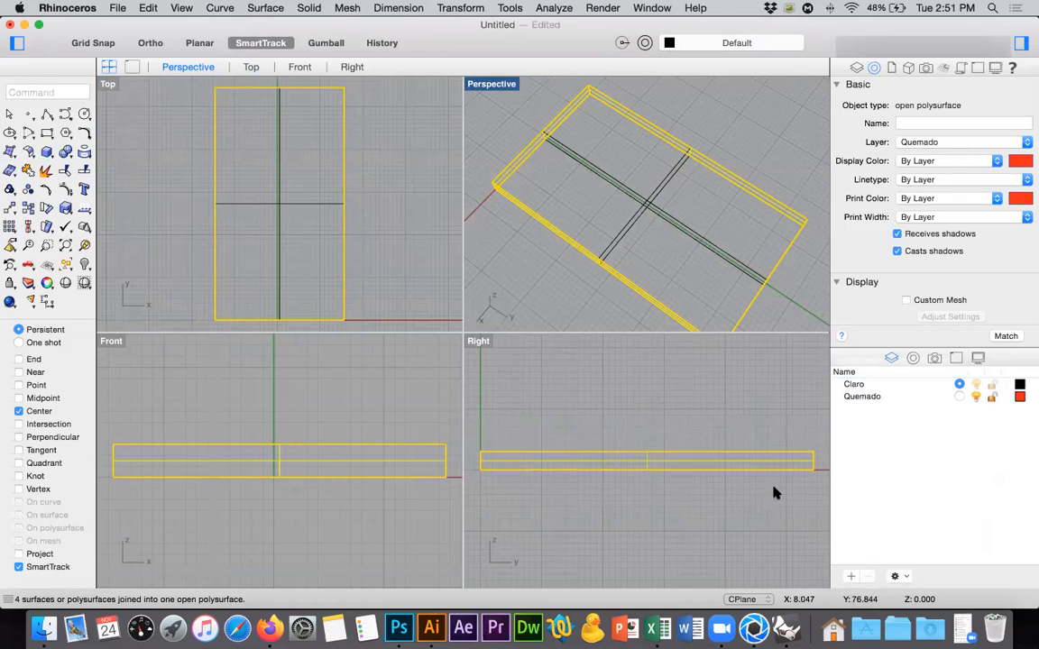
pyautogui.click(707, 117)
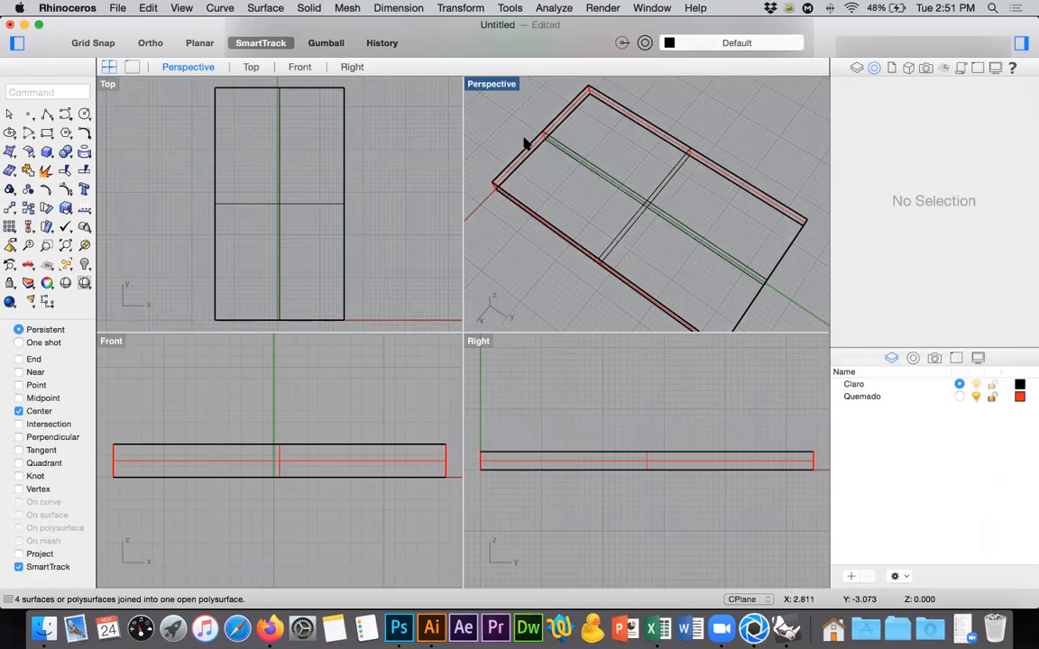
# Select all the box surfaces and export them to the desktop as mdf.3dm in Rhino 5 3D Models format.
pyautogui.scroll(-2, 727, 141)
pyautogui.keyDown('shift'); pyautogui.moveTo(736, 148); pyautogui.dragTo(732, 157, button='right'); pyautogui.keyUp('shift')
pyautogui.moveTo(748, 122); pyautogui.dragTo(629, 219)
pyautogui.click(118, 7)
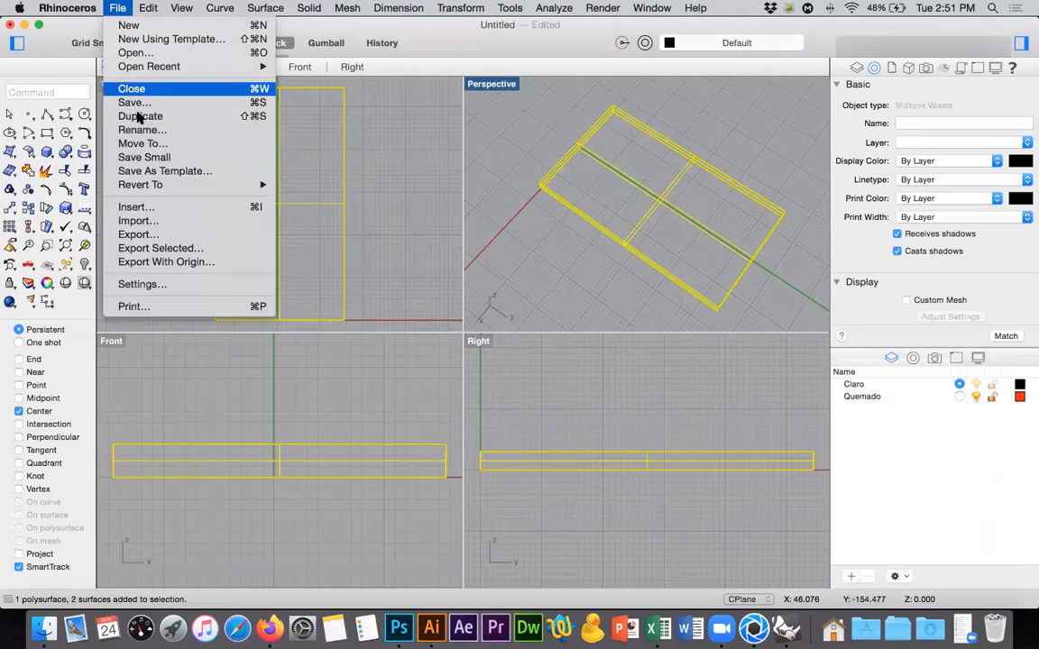
pyautogui.click(193, 252)
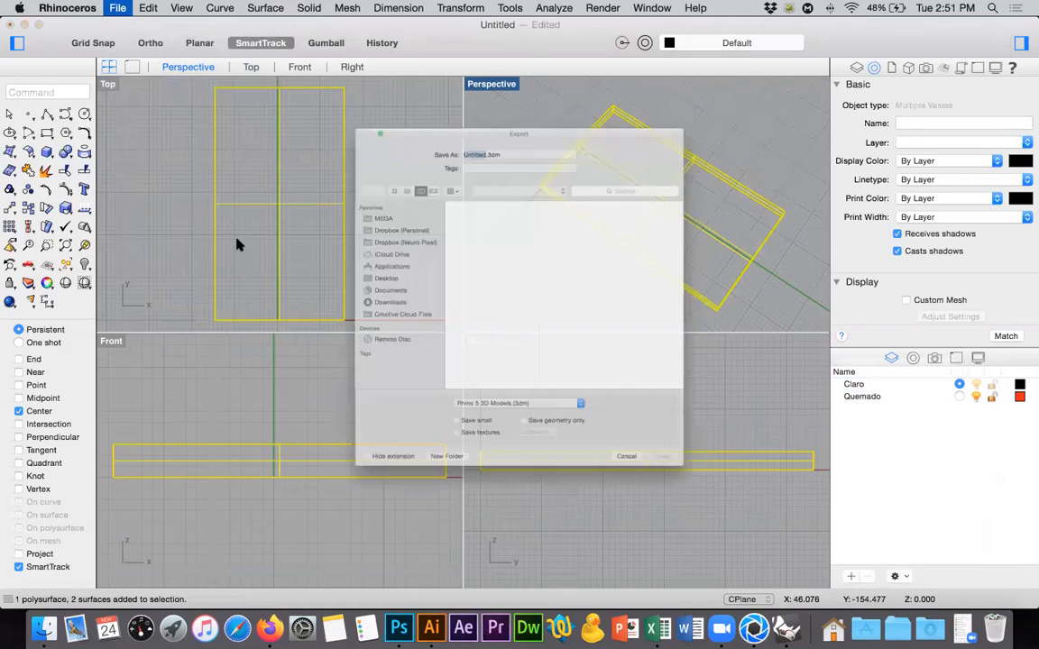
pyautogui.write('mdf')
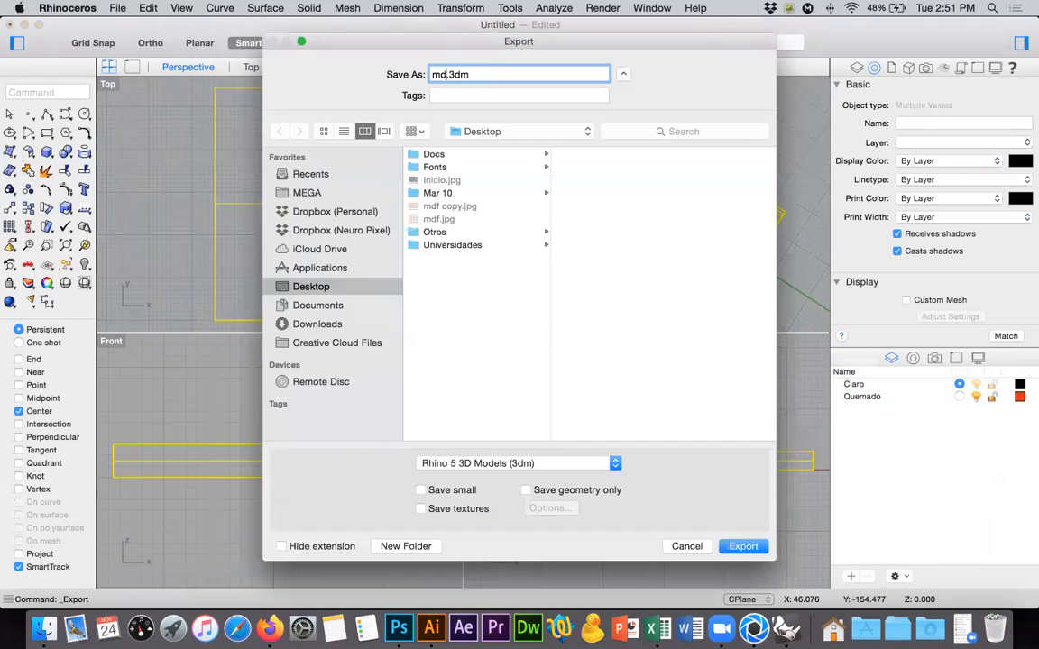
pyautogui.press('Return')
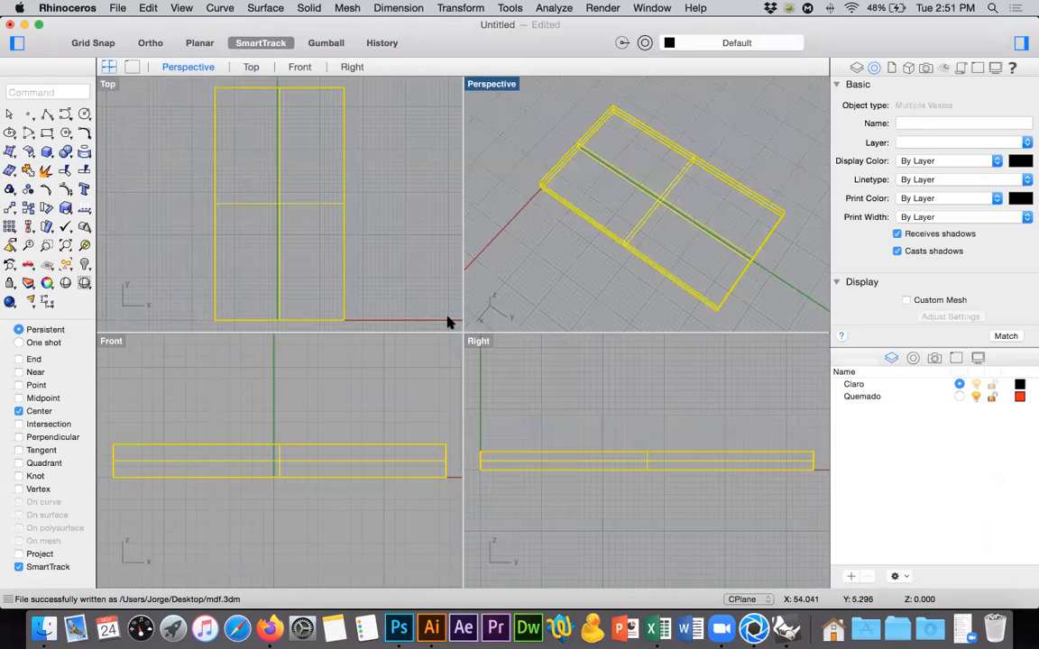
# Switch to KeyShot and delete the Cube model from the scene.
pyautogui.press('super+Tab')
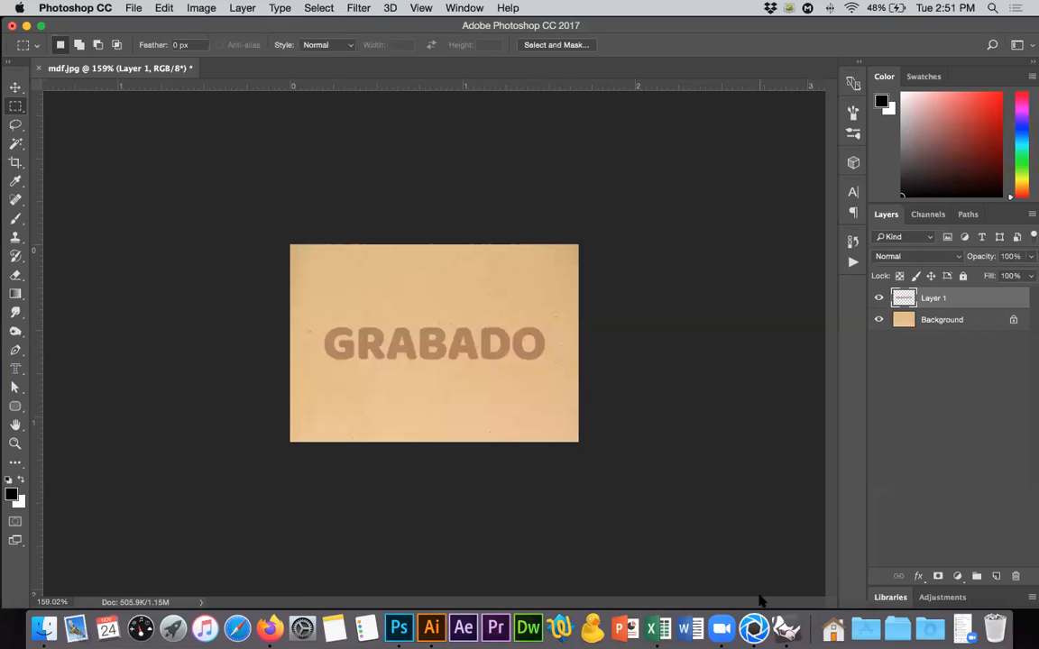
pyautogui.click(754, 629)
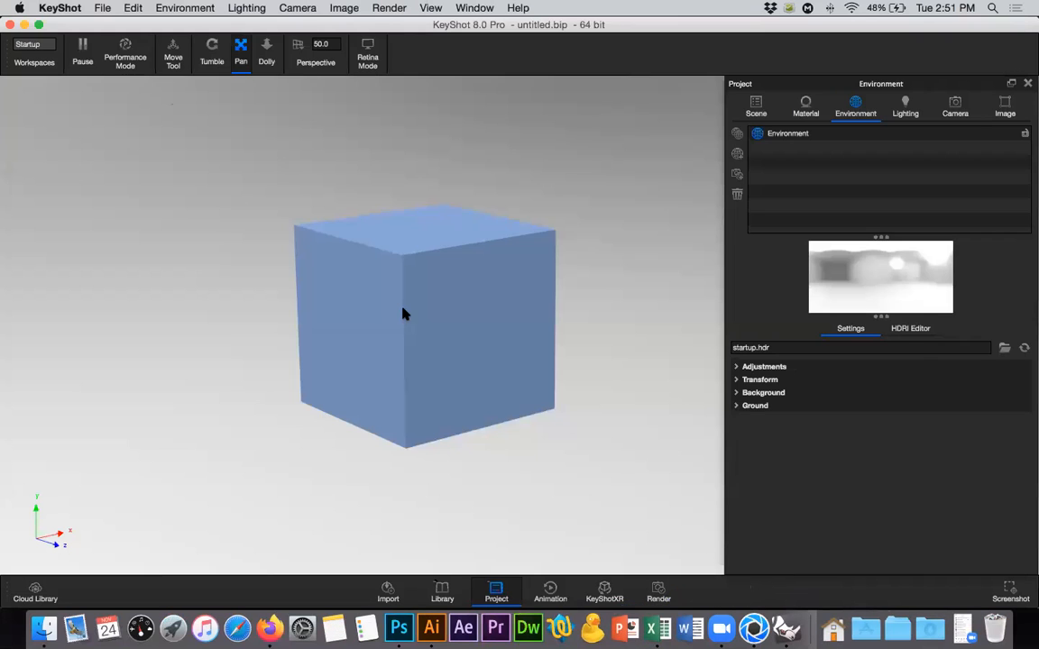
pyautogui.click(761, 104)
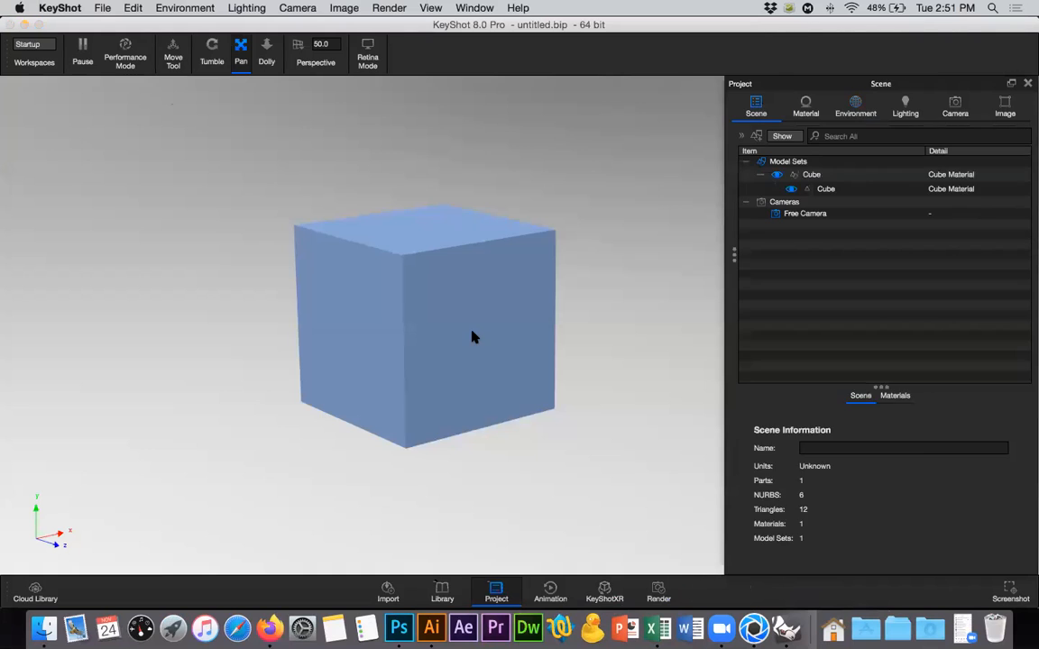
pyautogui.click(472, 337)
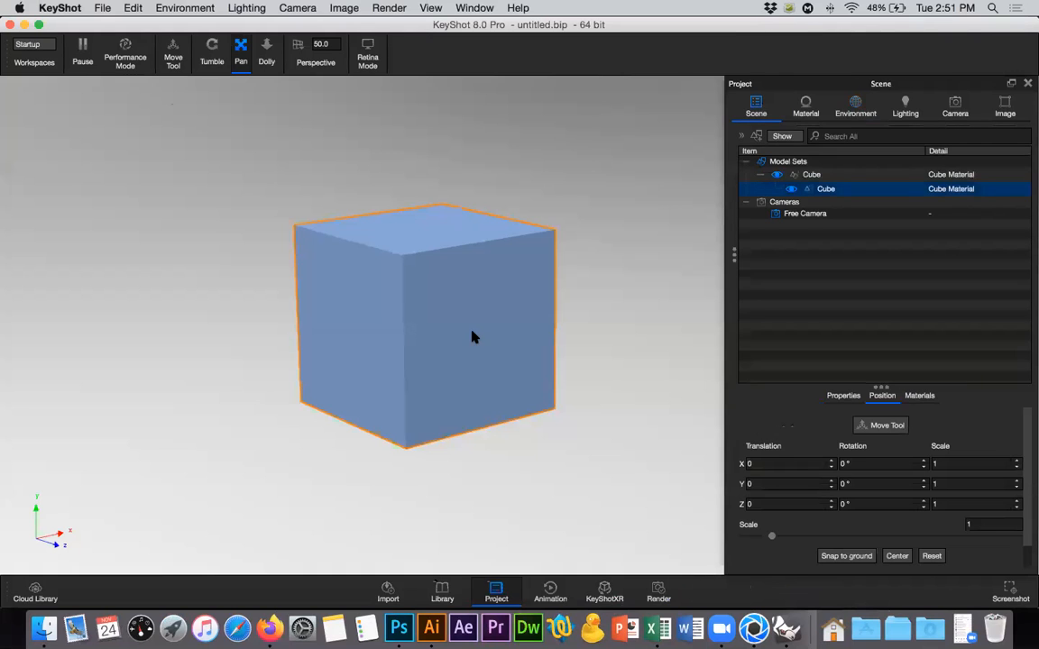
pyautogui.rightClick(809, 174)
pyautogui.click(857, 462)
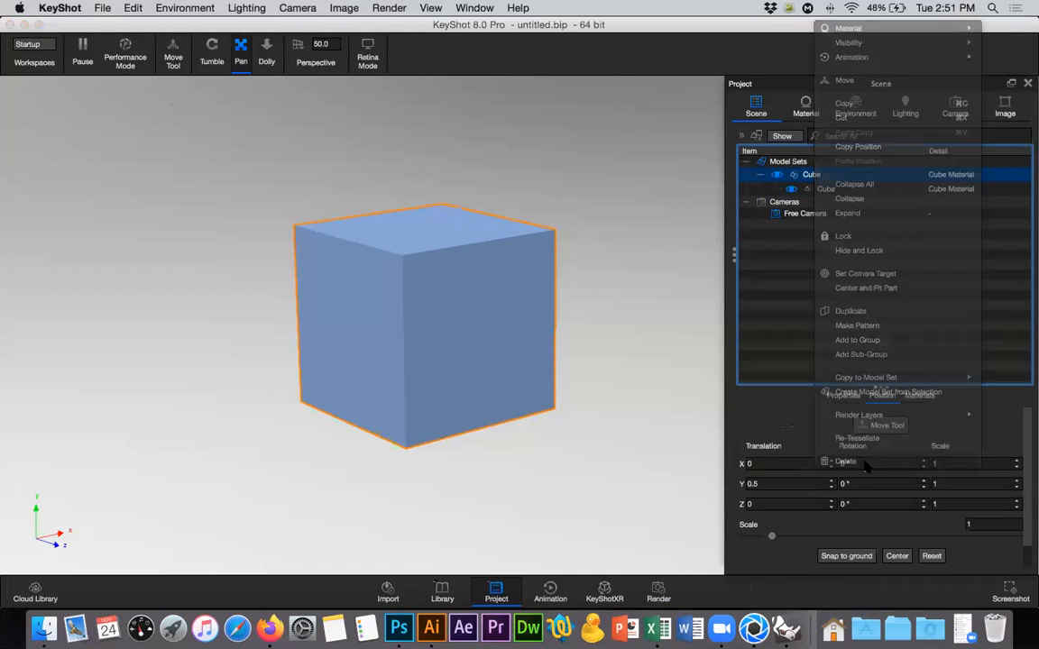
pyautogui.click(593, 323)
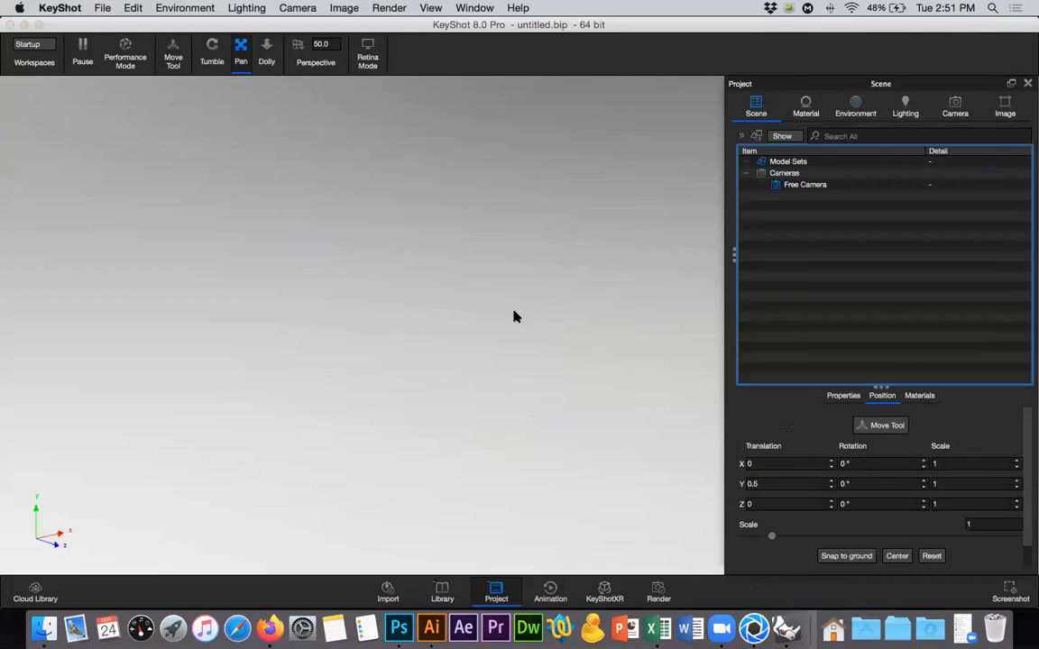
# Import mdf.3dm from the desktop with the default import settings.
pyautogui.click(102, 10)
pyautogui.click(126, 38)
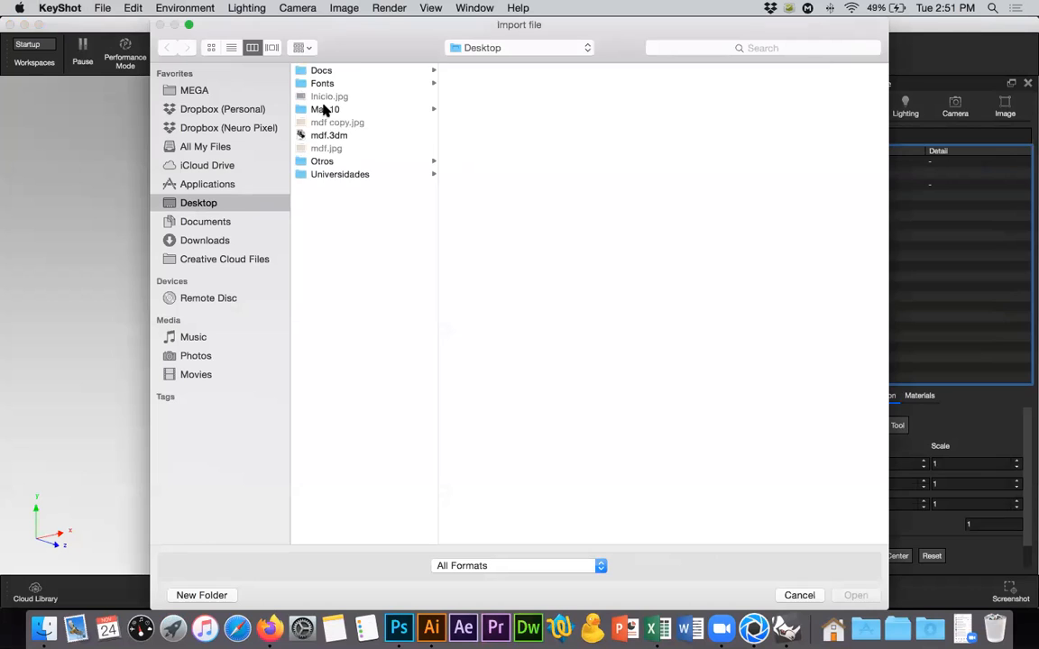
pyautogui.click(329, 136)
pyautogui.doubleClick(329, 136)
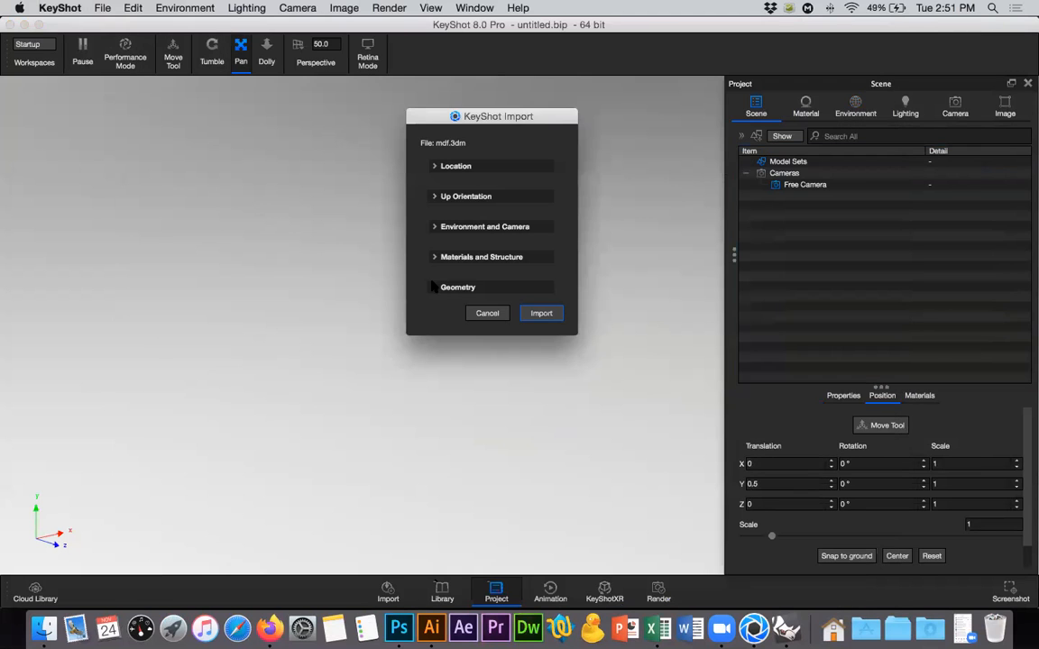
pyautogui.click(546, 314)
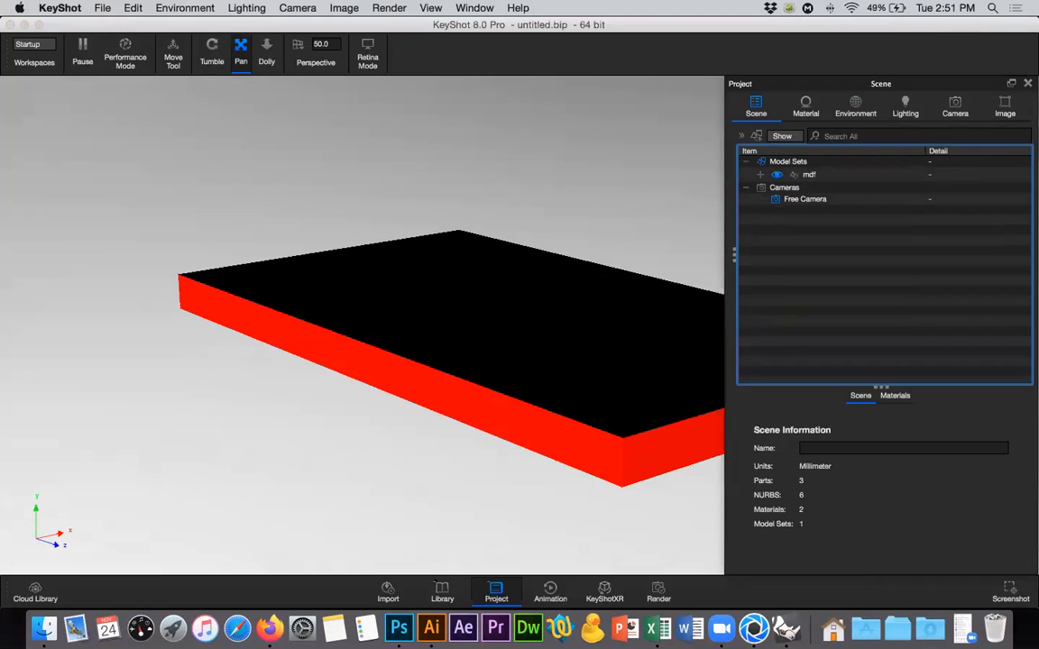
pyautogui.click(212, 53)
pyautogui.moveTo(275, 236); pyautogui.dragTo(227, 76)
pyautogui.click(240, 54)
pyautogui.moveTo(274, 243); pyautogui.dragTo(175, 214)
pyautogui.scroll(-4, 175, 214)
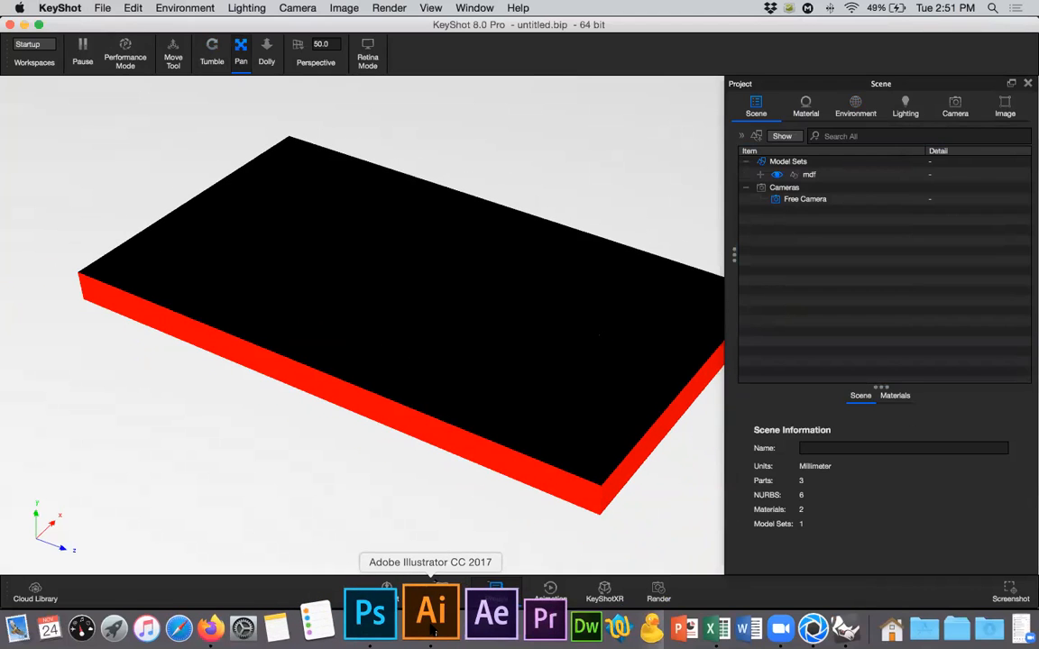
# Switch to Photoshop, duplicate the Background layer and hide Layer 1 with the GRABADO lettering.
pyautogui.click(390, 613)
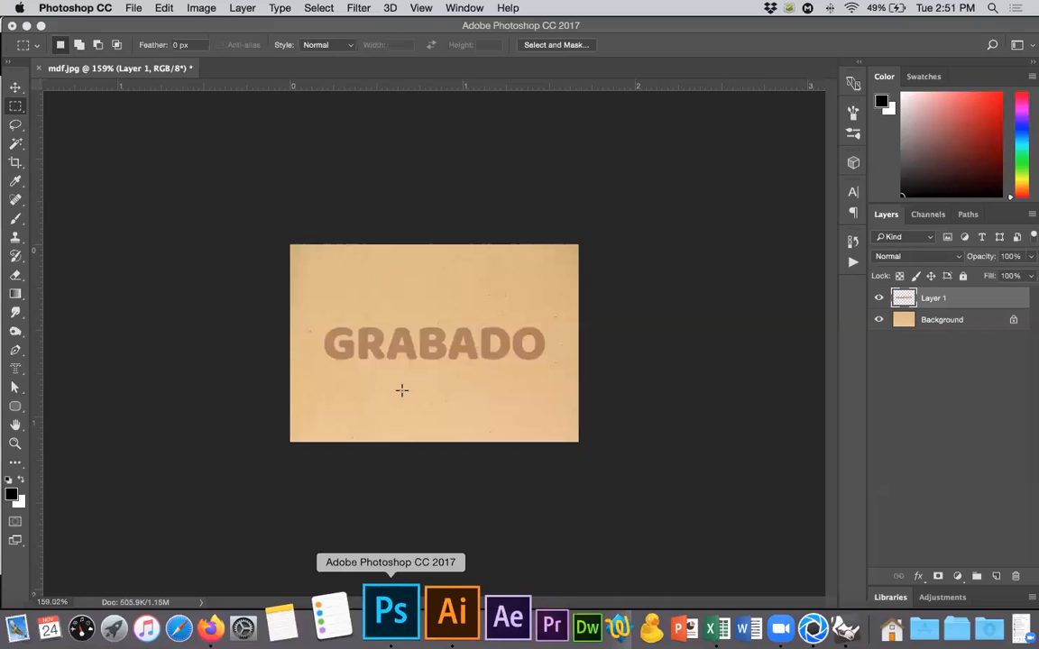
pyautogui.click(942, 320)
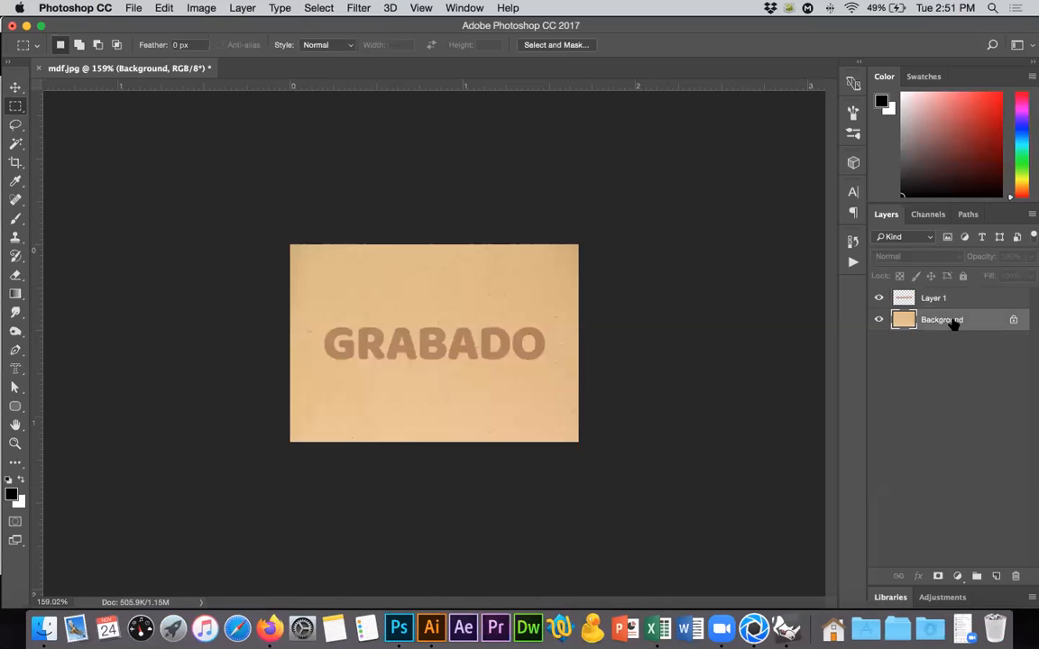
pyautogui.moveTo(942, 322); pyautogui.dragTo(995, 575)
pyautogui.click(878, 298)
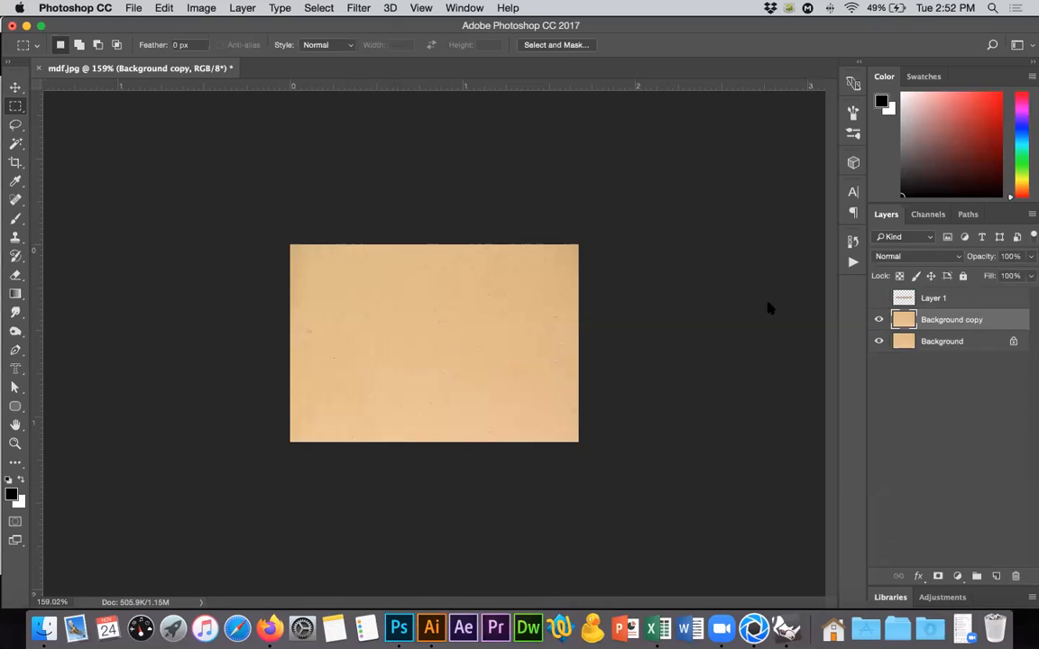
# Start a Hue/Saturation adjustment on the Background copy layer with saturation +30 and lightness -32.
pyautogui.click(202, 9)
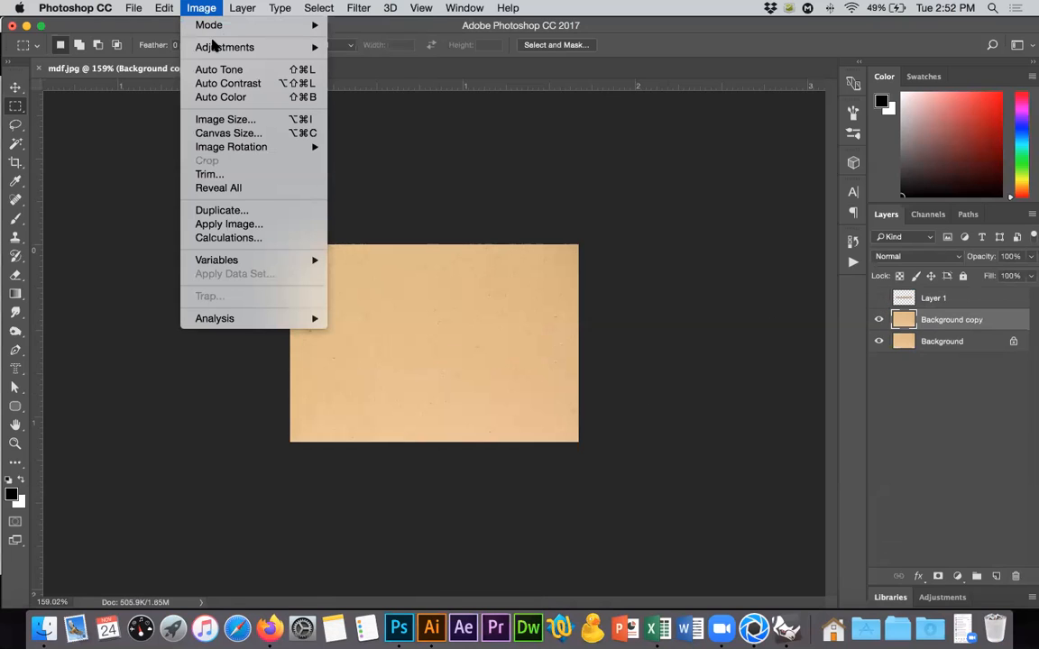
pyautogui.moveTo(215, 45)
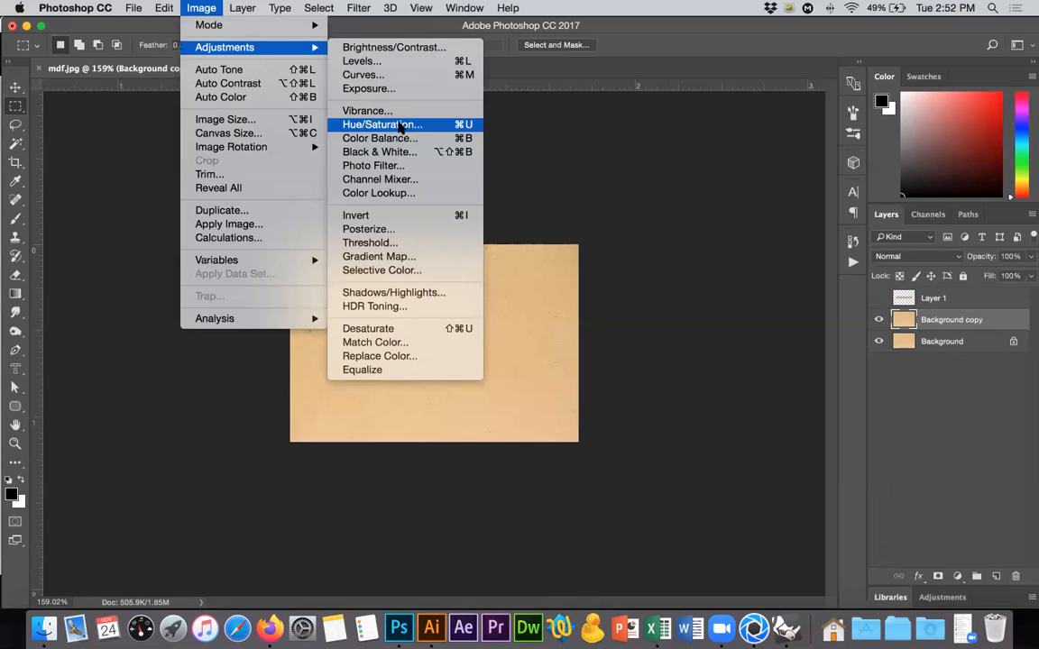
pyautogui.click(400, 125)
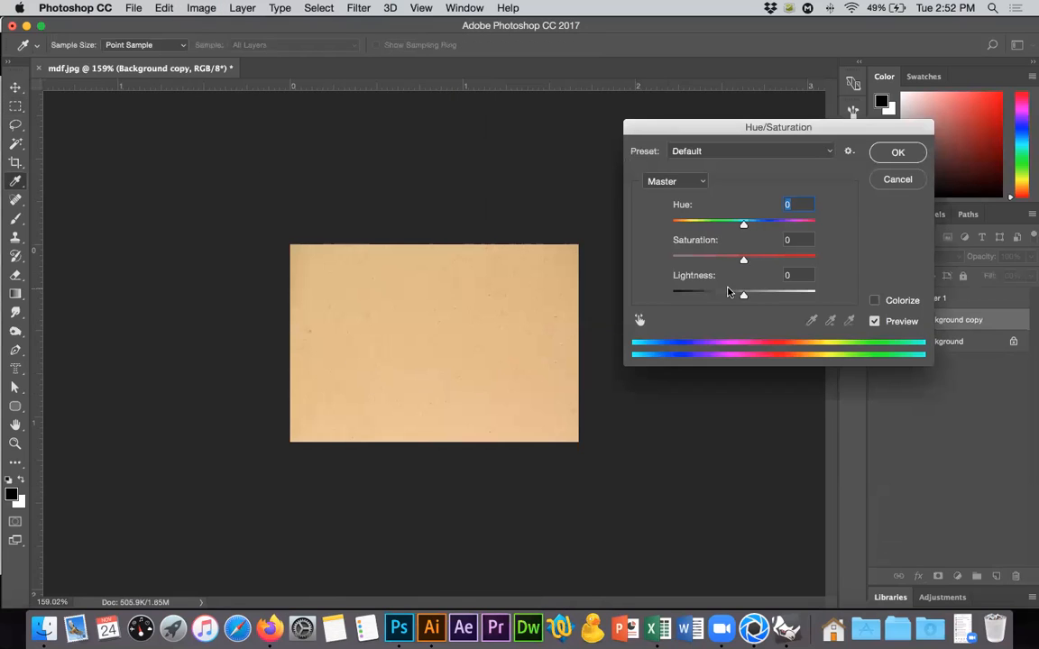
pyautogui.click(713, 295)
pyautogui.moveTo(742, 261); pyautogui.dragTo(765, 261)
pyautogui.moveTo(711, 298); pyautogui.dragTo(722, 299)
pyautogui.moveTo(722, 299); pyautogui.dragTo(719, 297)
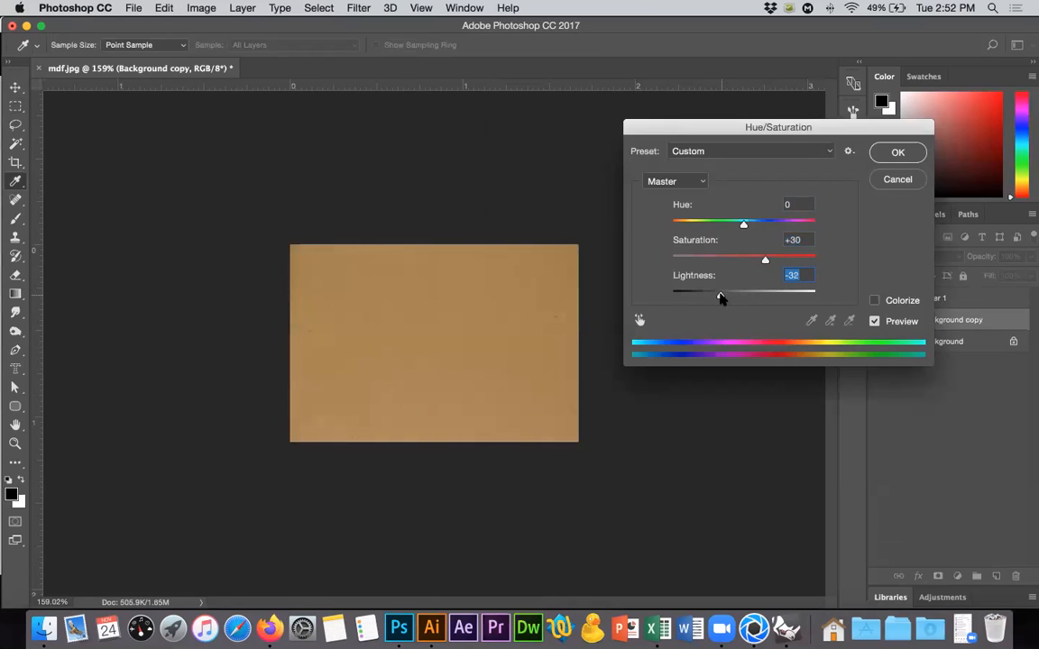
# Refine the burnt tone with saturation +38, lightness -36 and a slightly negative hue, and apply the adjustment.
pyautogui.moveTo(763, 260); pyautogui.dragTo(772, 260)
pyautogui.moveTo(743, 224); pyautogui.dragTo(737, 224)
pyautogui.moveTo(773, 260); pyautogui.dragTo(768, 260)
pyautogui.moveTo(719, 297); pyautogui.dragTo(717, 295)
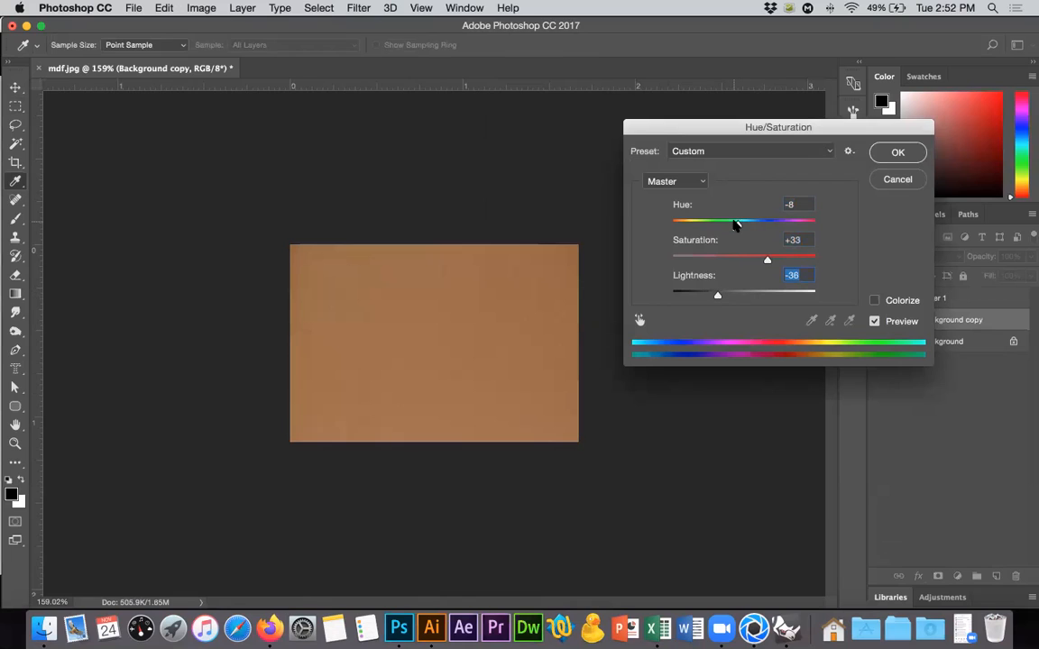
pyautogui.moveTo(738, 224); pyautogui.dragTo(738, 224)
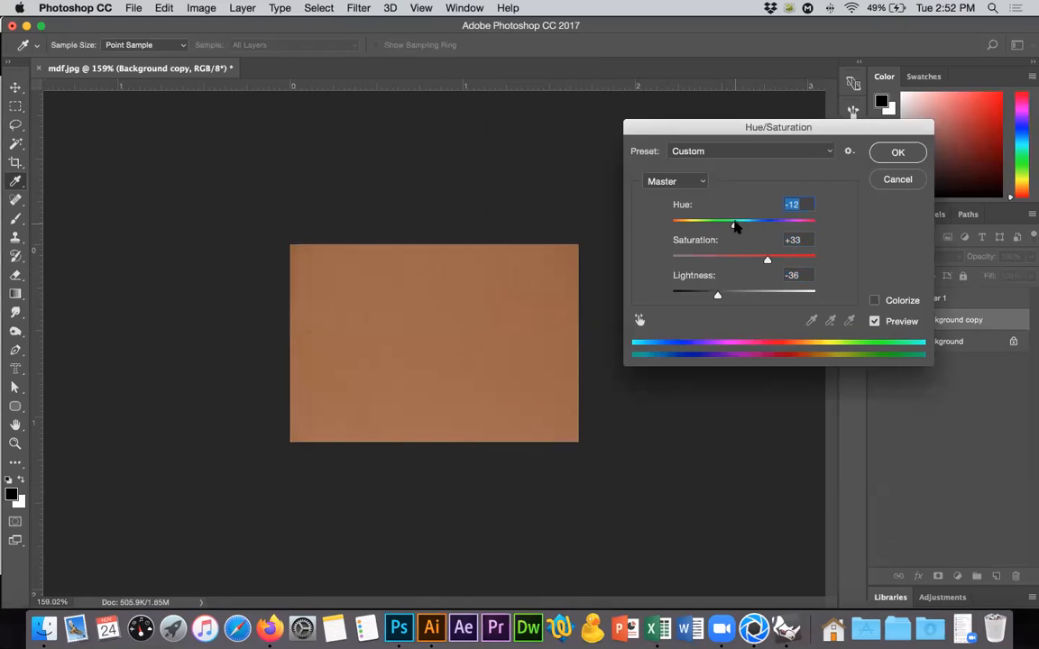
pyautogui.moveTo(768, 260); pyautogui.dragTo(771, 260)
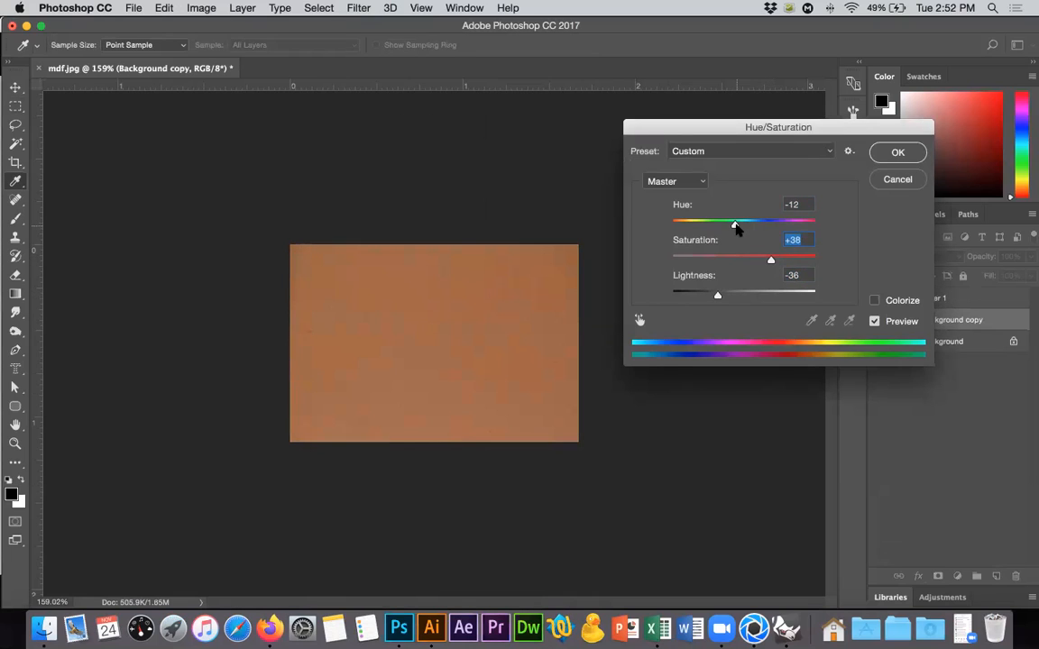
pyautogui.moveTo(736, 226); pyautogui.dragTo(739, 226)
pyautogui.press('Return')
pyautogui.press('m')
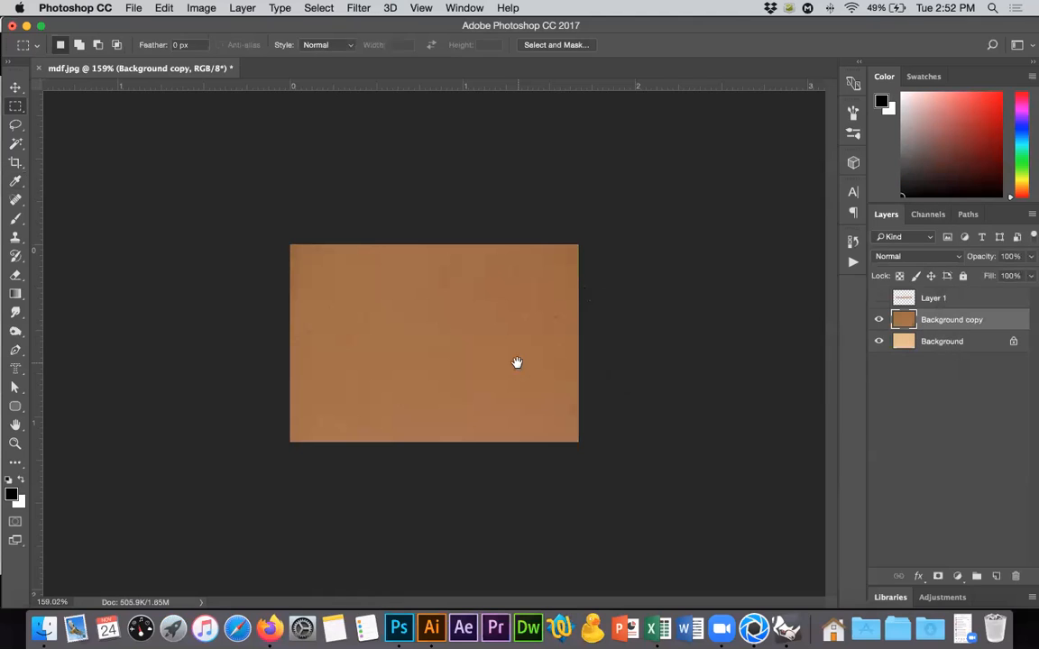
# Save the darkened image for web as a quality 100 JPEG named mdf-quemado.jpg on the desktop.
pyautogui.press('super+alt+shift+s')
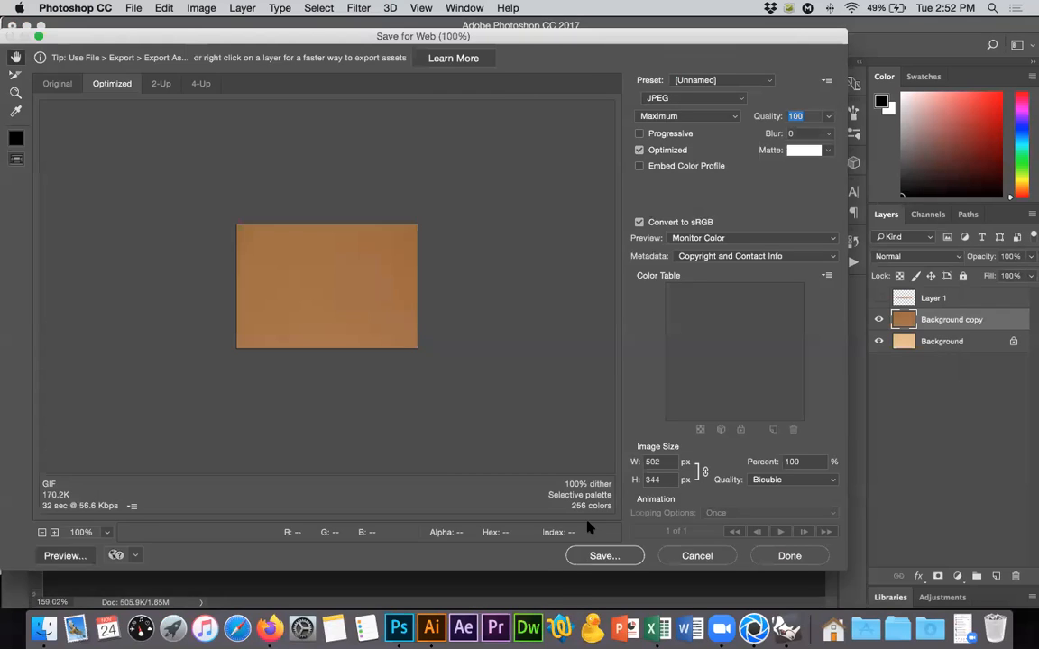
pyautogui.click(597, 554)
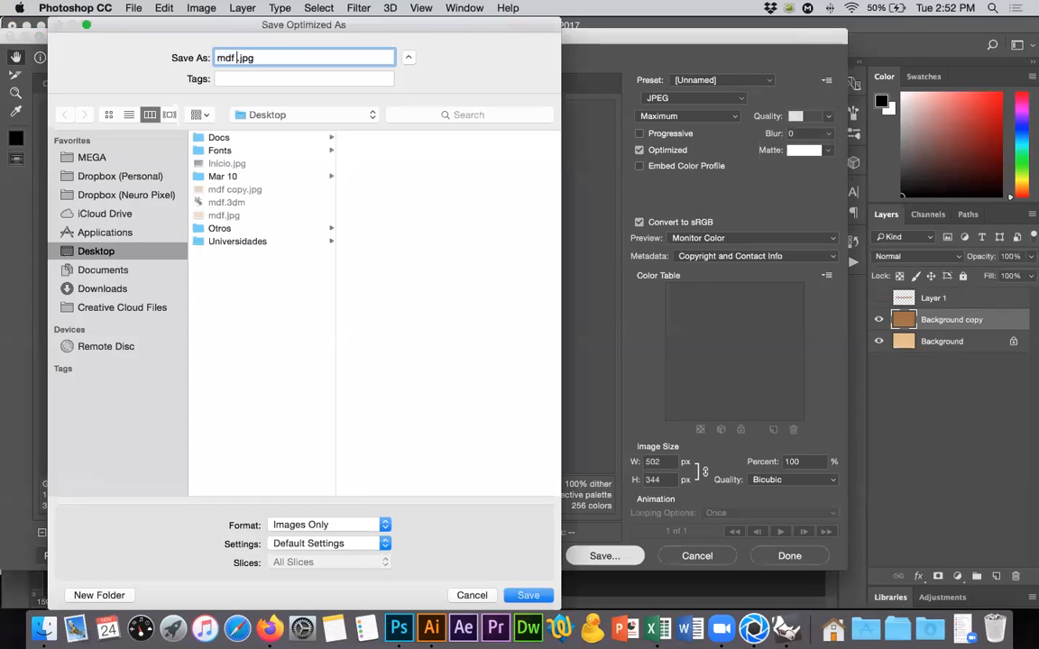
pyautogui.write('quemado')
pyautogui.press('Return')
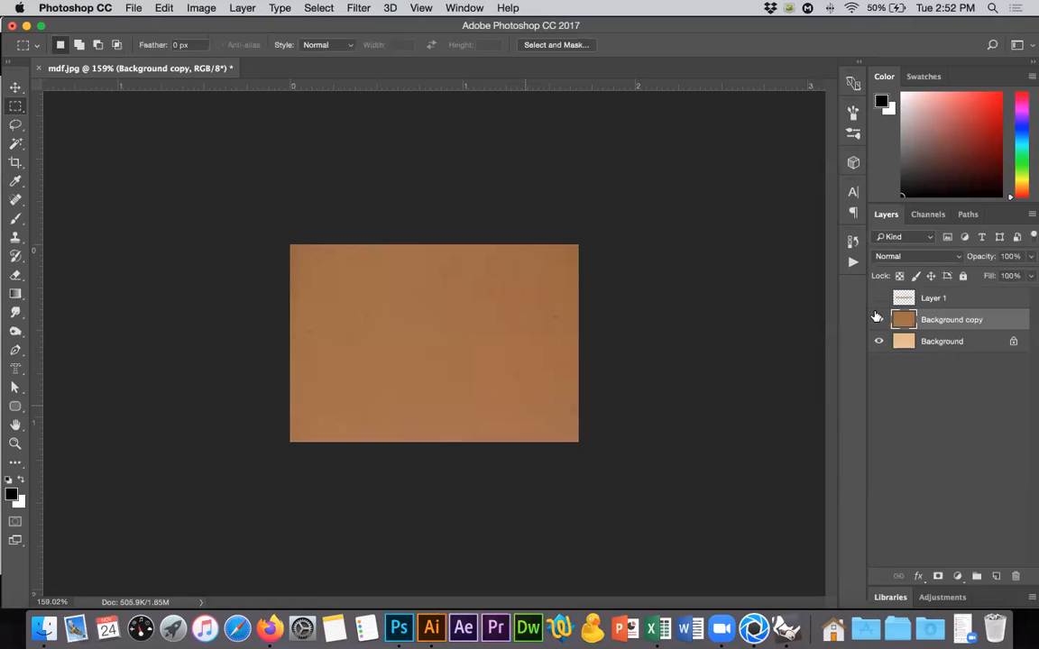
# Hide the Background copy, show Layer 1 and save the light image for web as mdf-claro.jpg on the desktop.
pyautogui.click(878, 319)
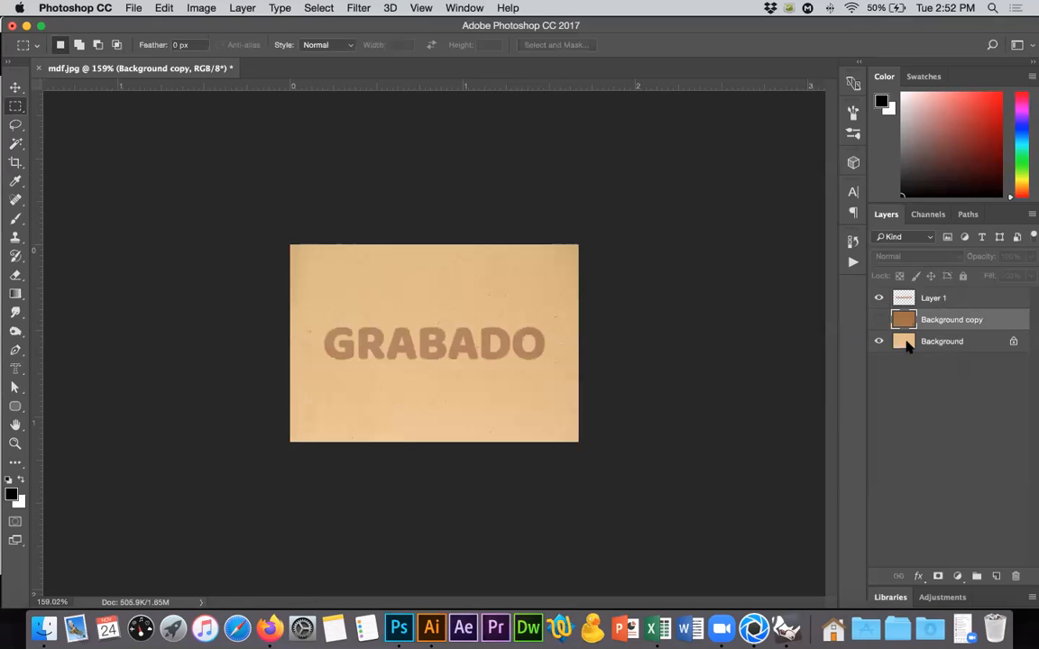
pyautogui.press('super+alt+shift+s')
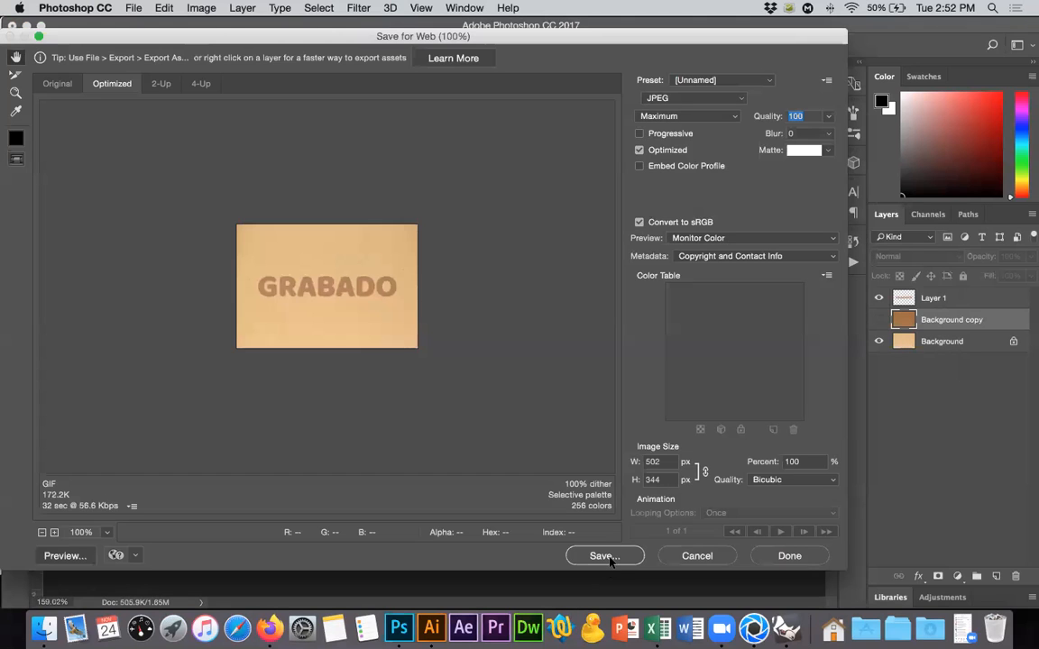
pyautogui.press('Return')
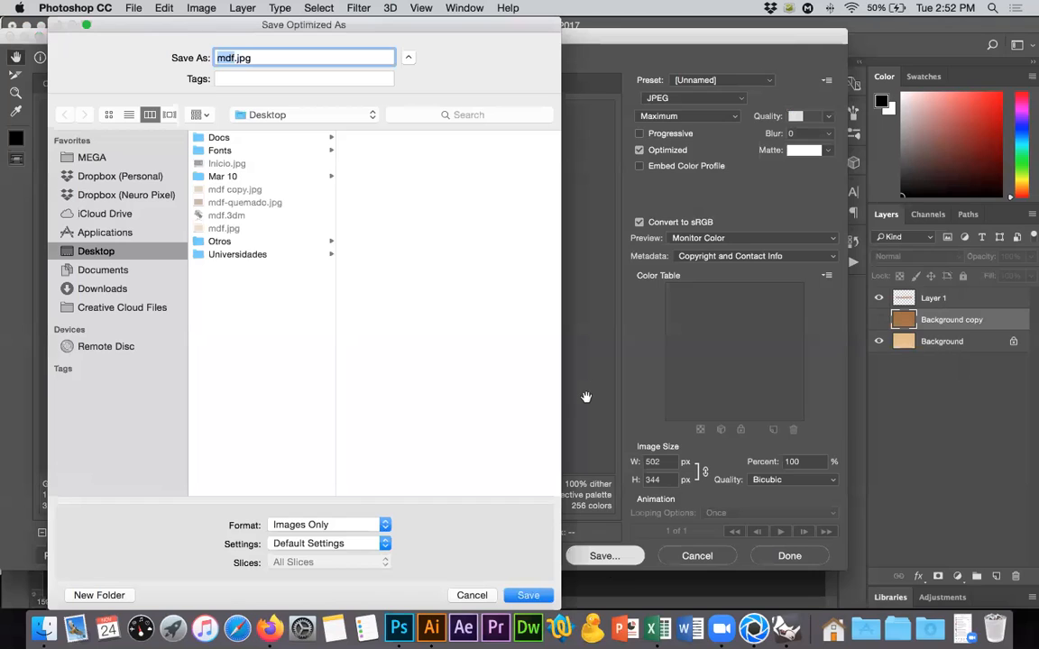
pyautogui.press('Right')
pyautogui.write('co')
pyautogui.press('Return')
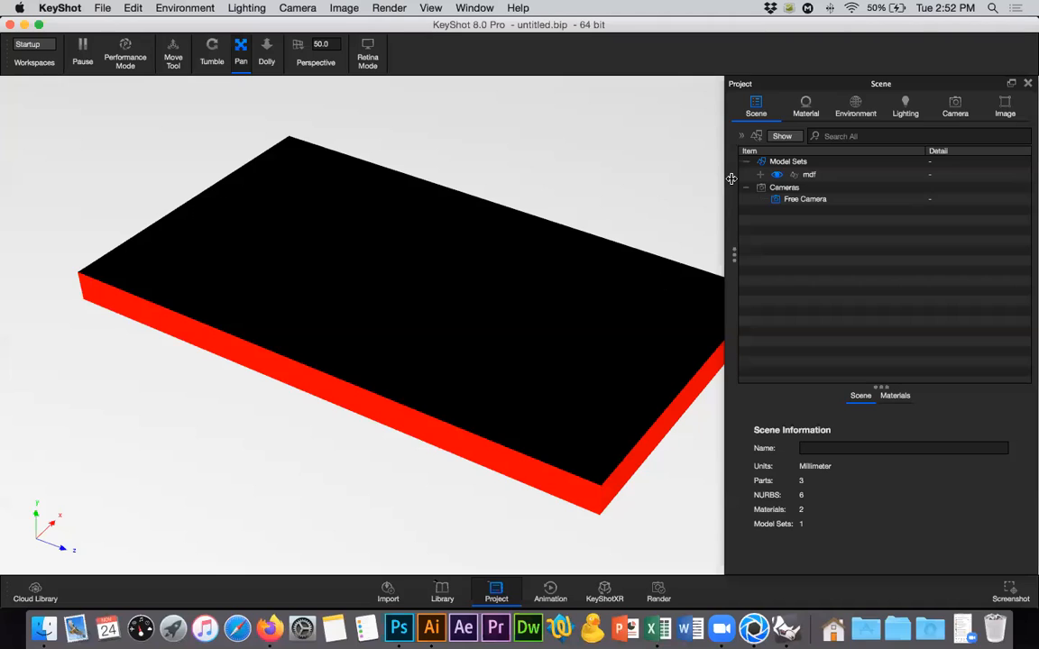
# Switch to KeyShot and load mdf-claro.jpg from the desktop as the diffuse texture of the Claro material.
pyautogui.click(763, 176)
pyautogui.click(793, 189)
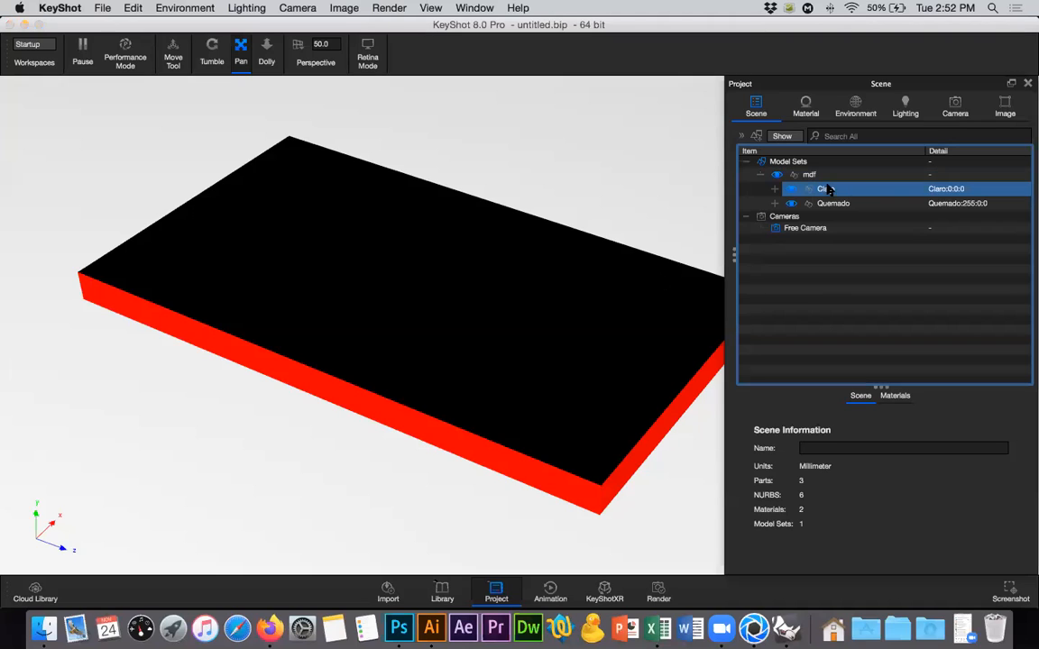
pyautogui.click(775, 190)
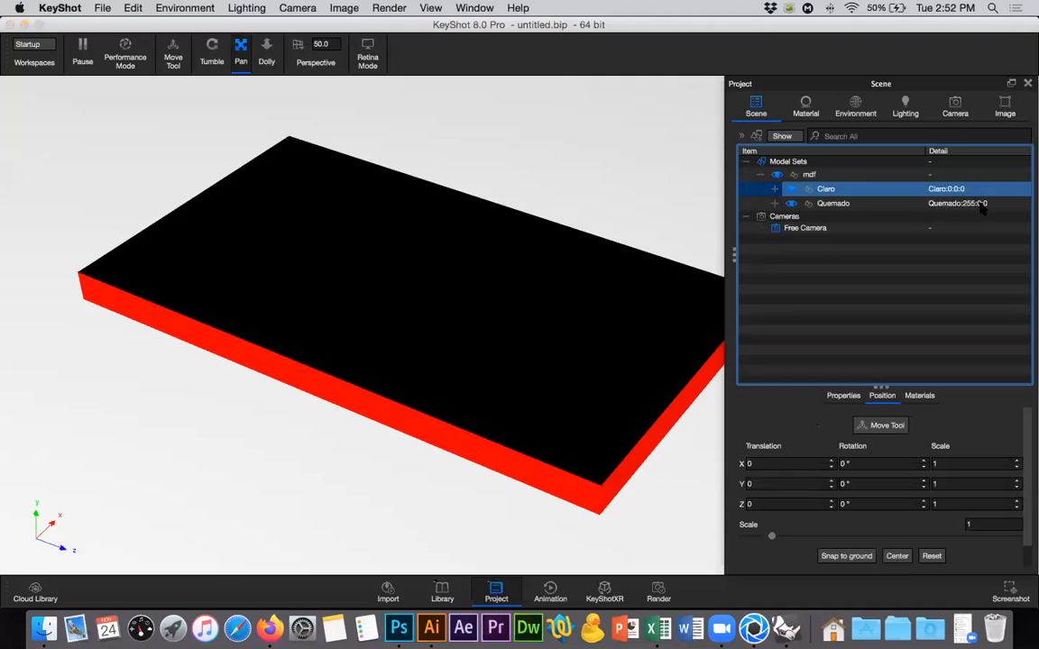
pyautogui.click(979, 204)
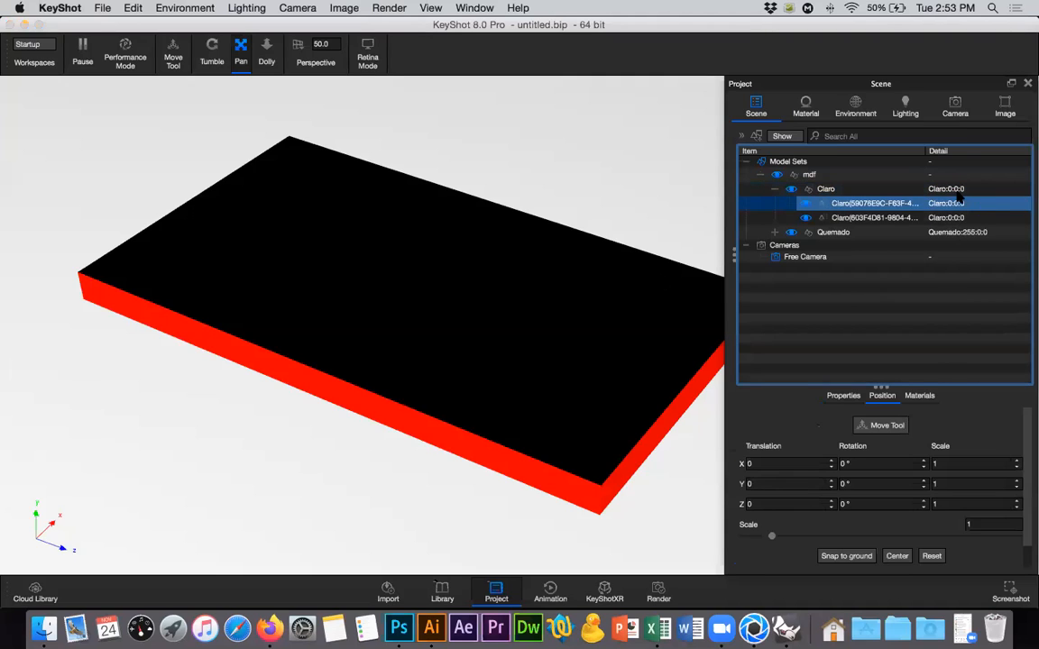
pyautogui.doubleClick(960, 197)
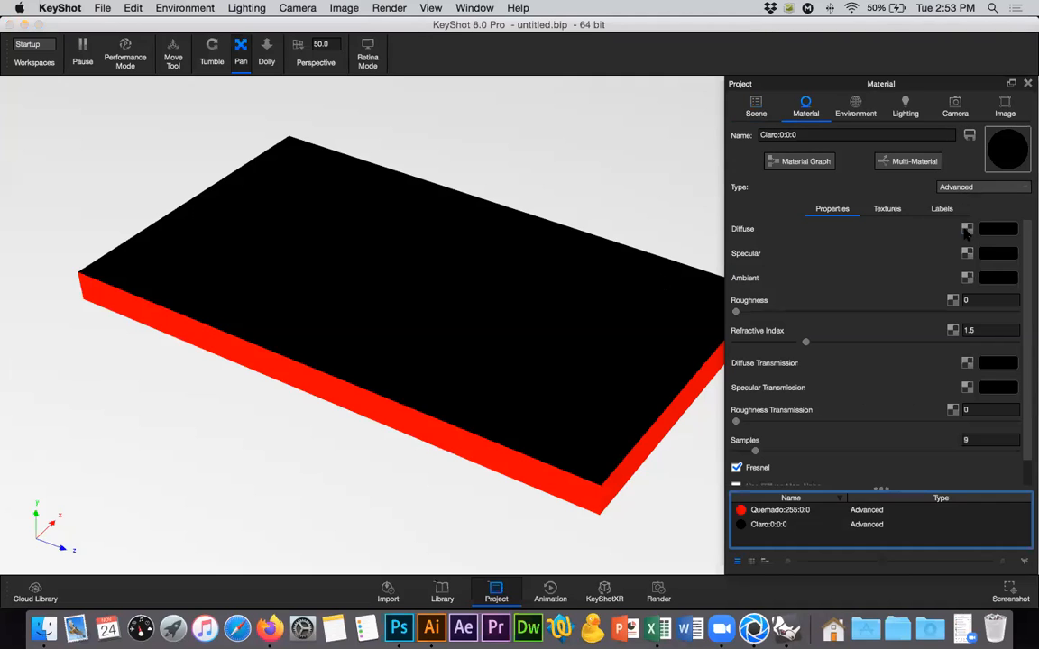
pyautogui.click(967, 230)
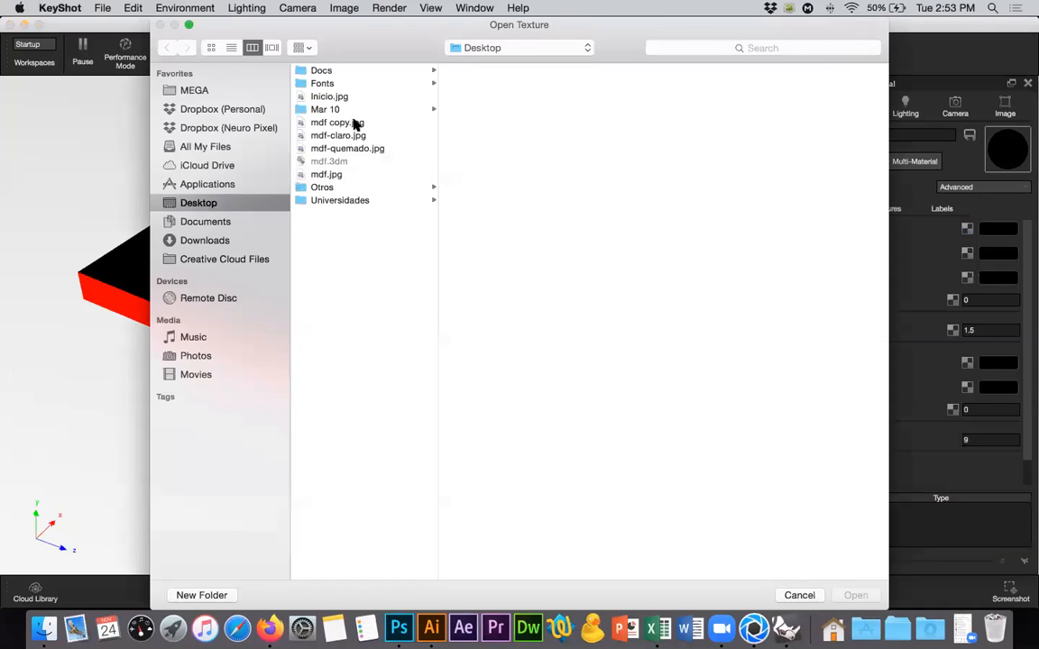
pyautogui.click(348, 125)
pyautogui.click(352, 136)
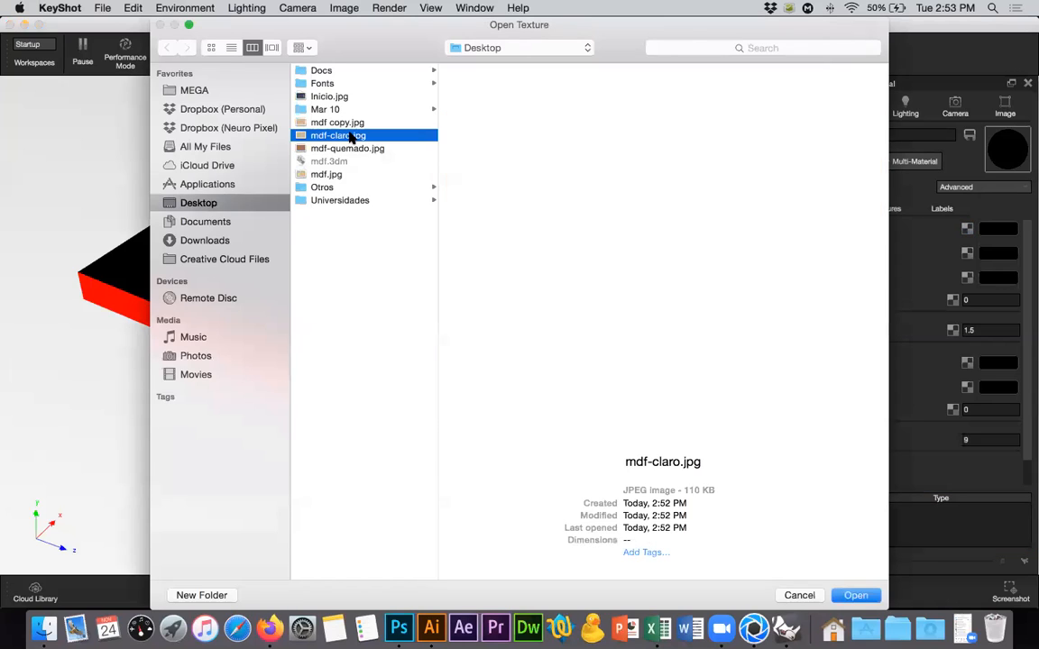
pyautogui.click(858, 597)
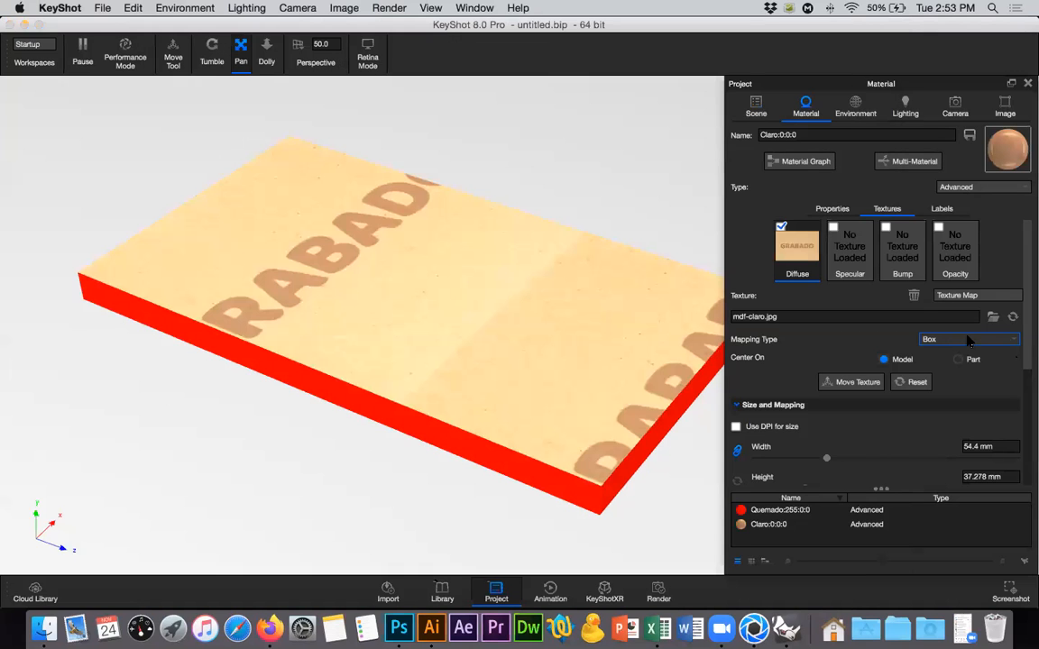
# Try Planar mapping on the Claro diffuse texture and set its mapping type to UV.
pyautogui.click(967, 340)
pyautogui.click(946, 339)
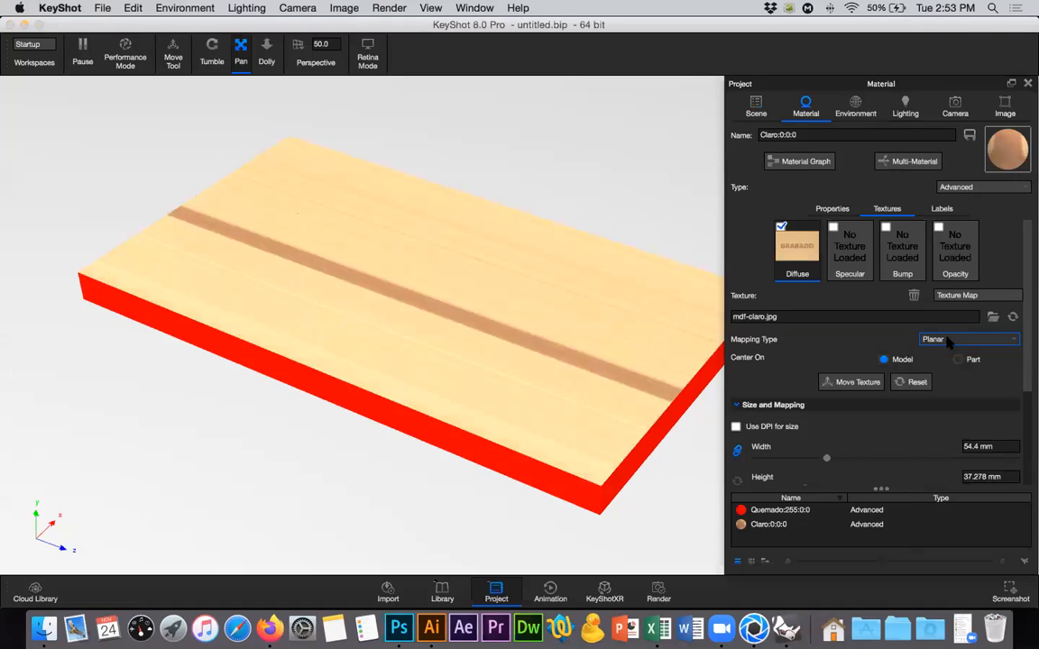
pyautogui.click(948, 339)
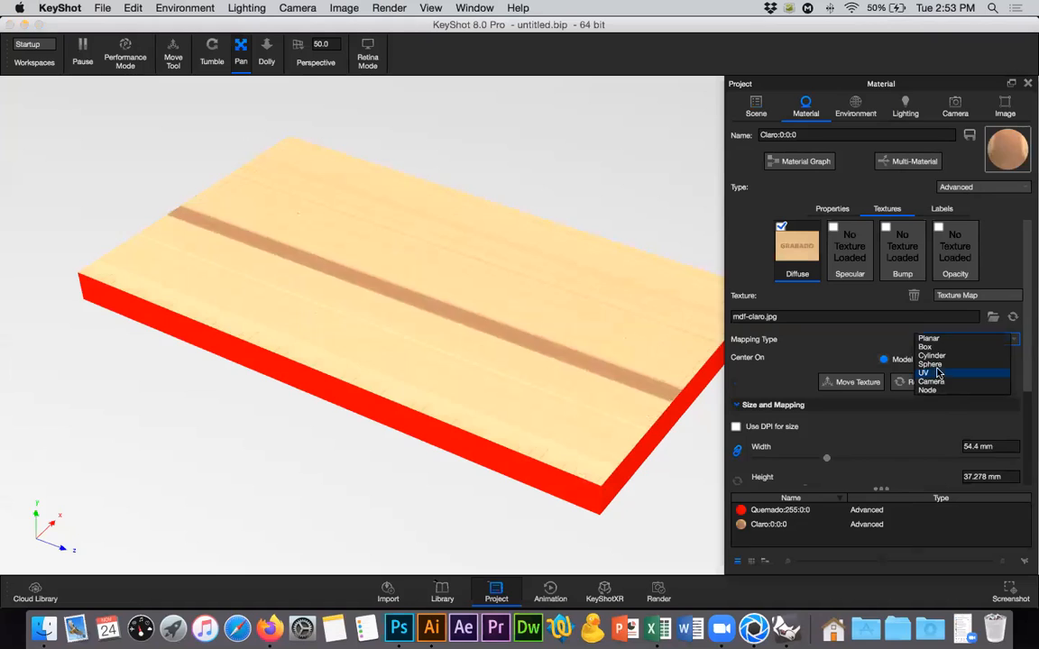
pyautogui.click(937, 373)
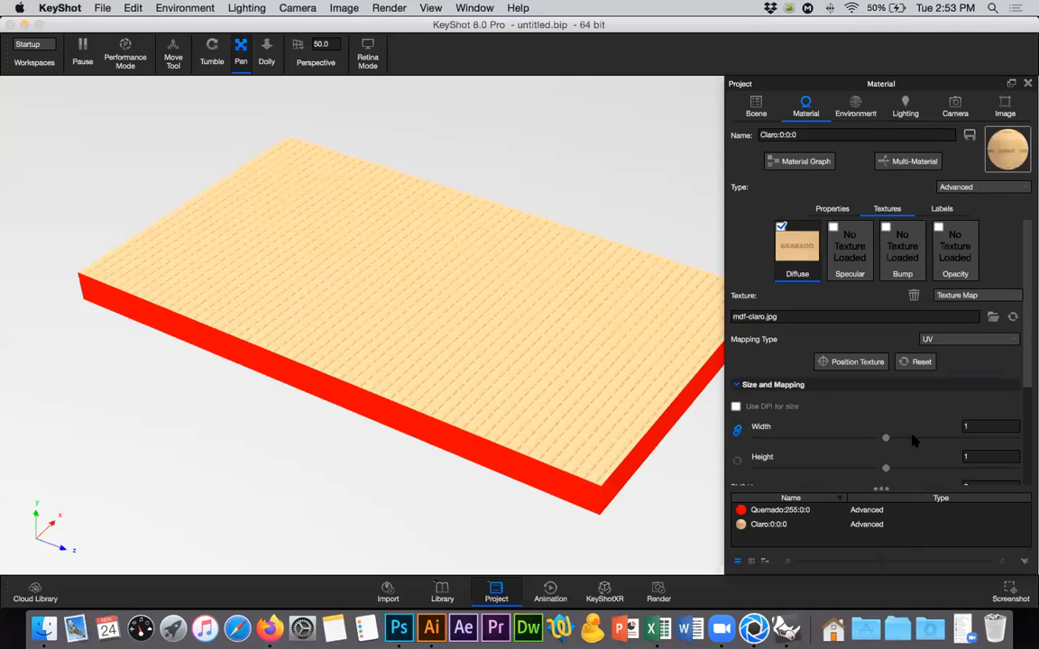
# Try widths of 2, 100 and 52 for the UV-mapped diffuse texture.
pyautogui.moveTo(900, 440); pyautogui.dragTo(948, 426)
pyautogui.write('2')
pyautogui.hotkey('shift', 'Tab')
pyautogui.write('100')
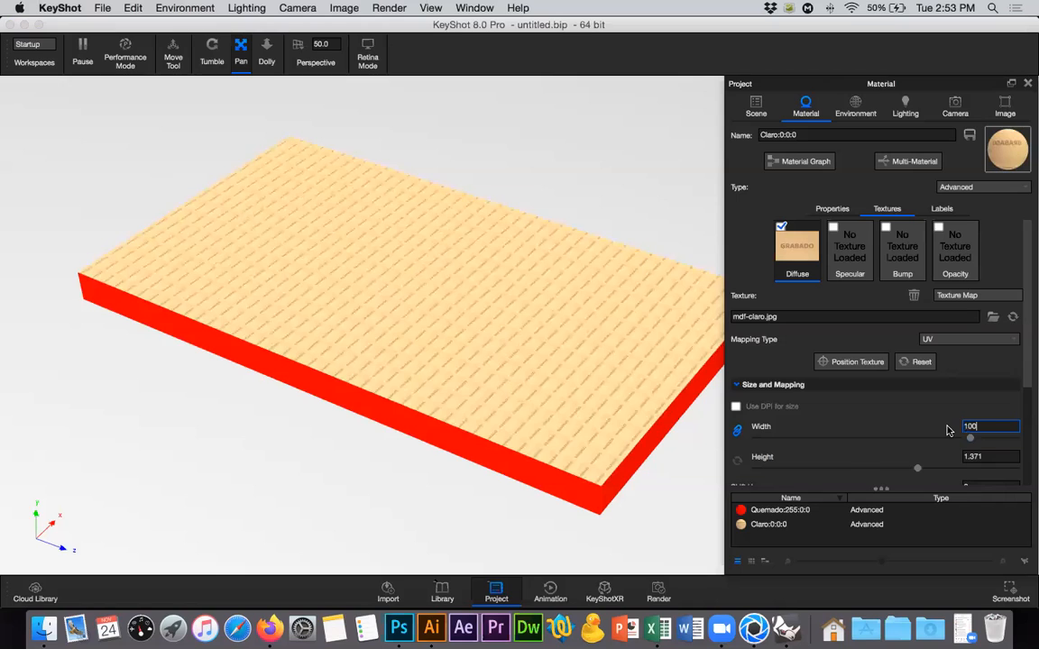
pyautogui.press('Return')
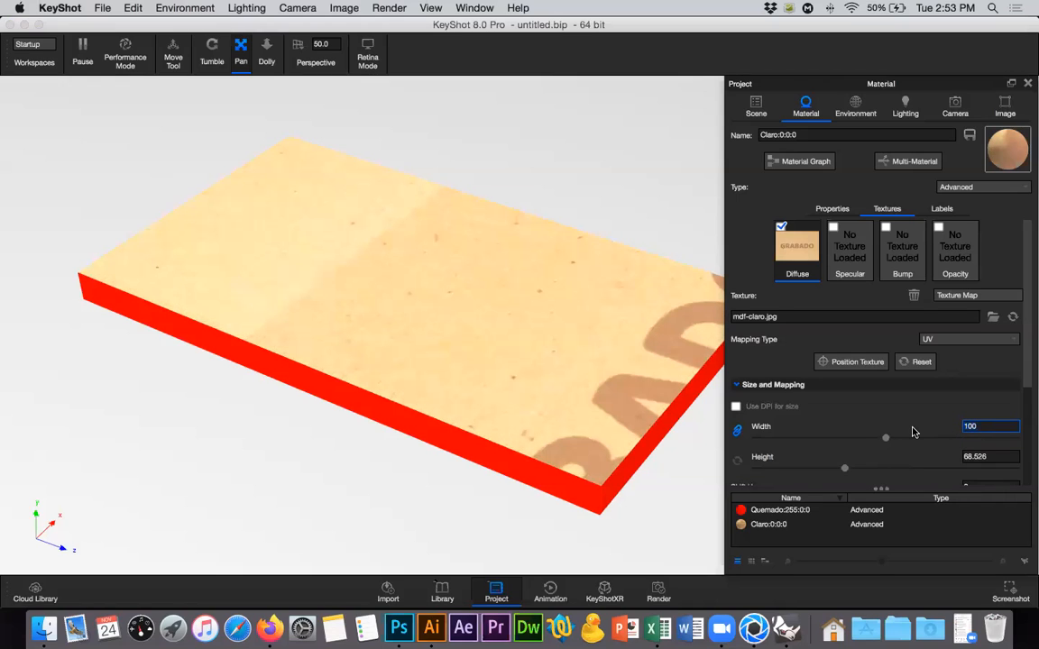
pyautogui.press('BackSpace')
pyautogui.press('BackSpace')
pyautogui.press('BackSpace')
pyautogui.write('52')
# Check the texture image's pixel dimensions in Photoshop and set the Claro texture width to 50.2 in KeyShot.
pyautogui.click(398, 628)
pyautogui.click(196, 8)
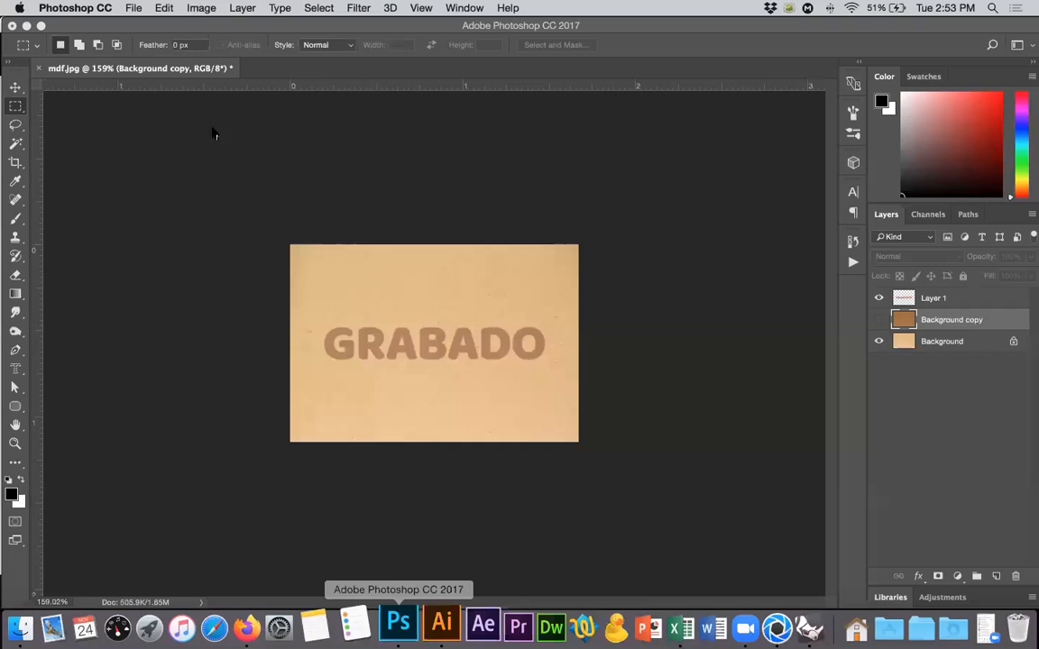
pyautogui.click(217, 119)
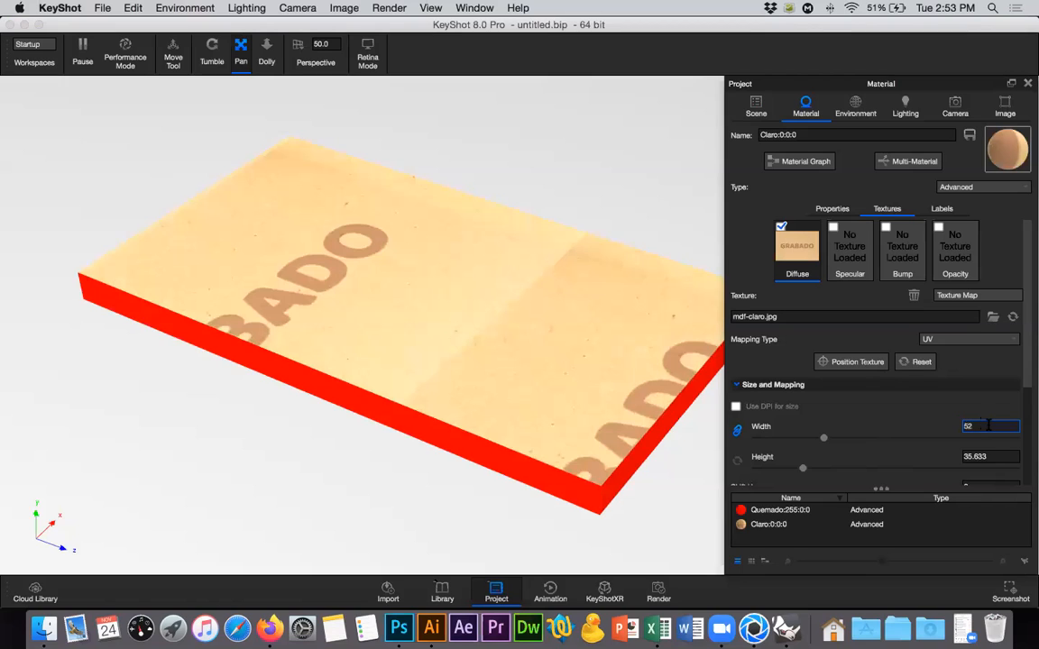
pyautogui.press('BackSpace')
pyautogui.write('0')
pyautogui.press('Tab')
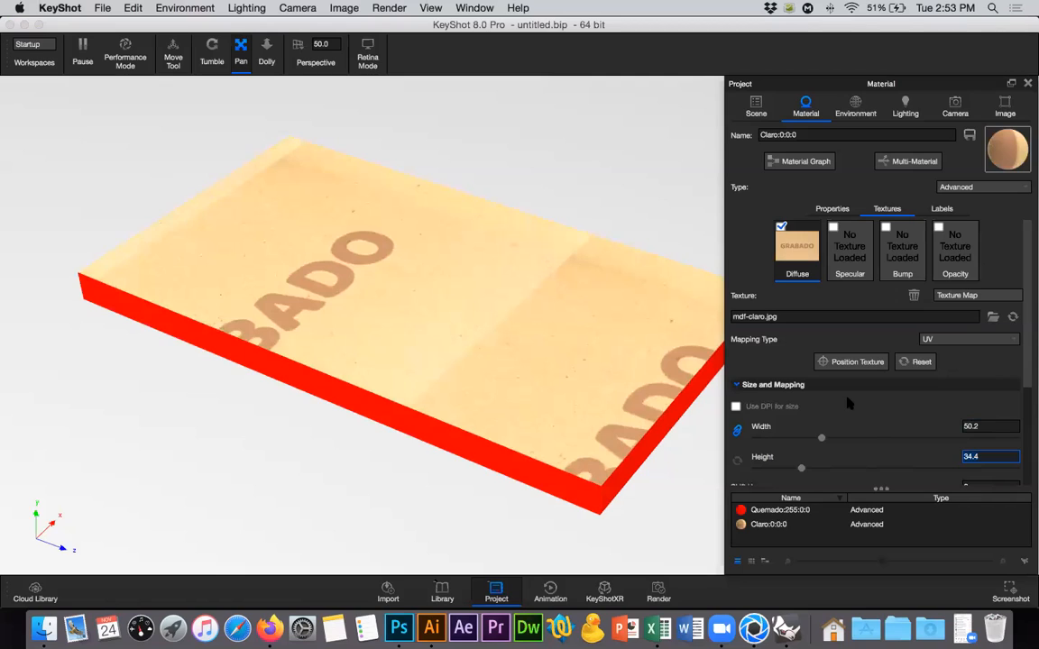
# Set the UV angle of the Claro diffuse texture to 90.
pyautogui.click(850, 363)
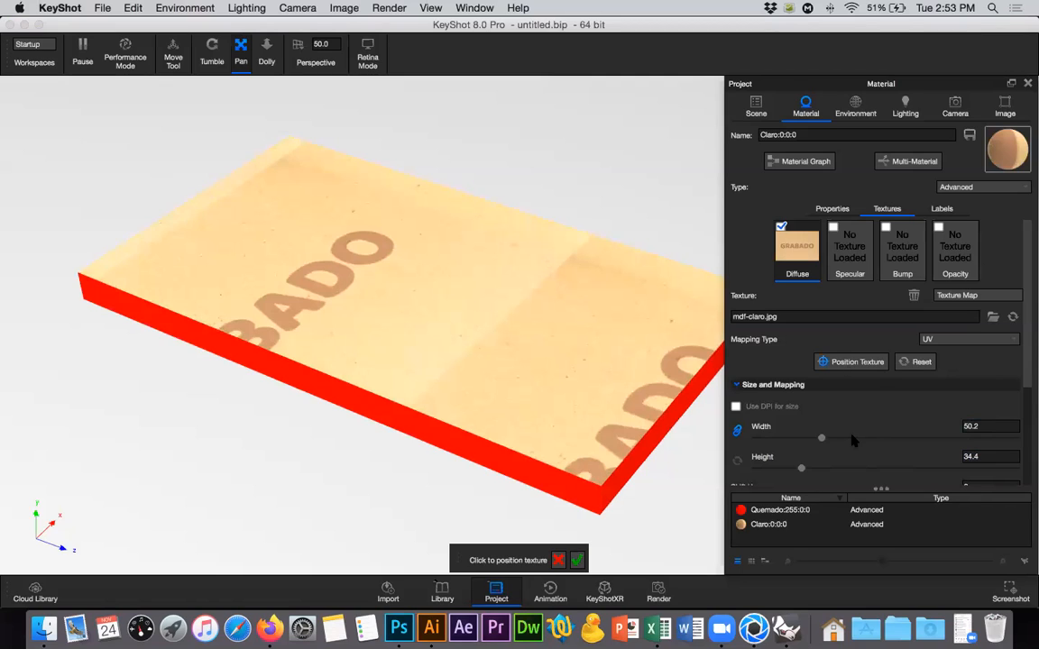
pyautogui.click(578, 561)
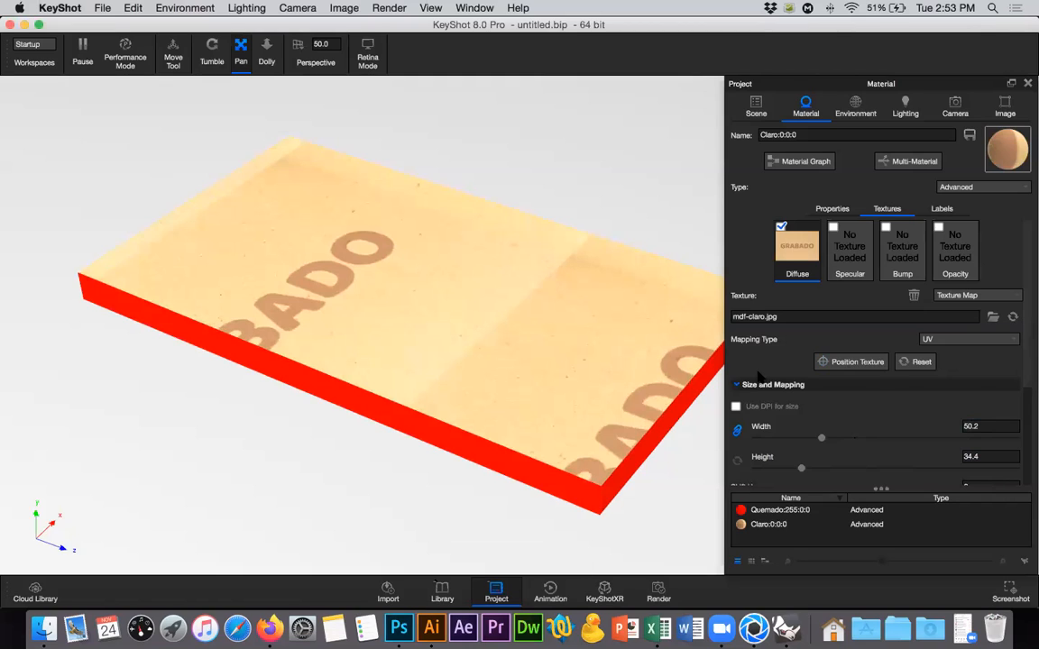
pyautogui.scroll(-4, 757, 378)
pyautogui.click(947, 394)
pyautogui.write('90')
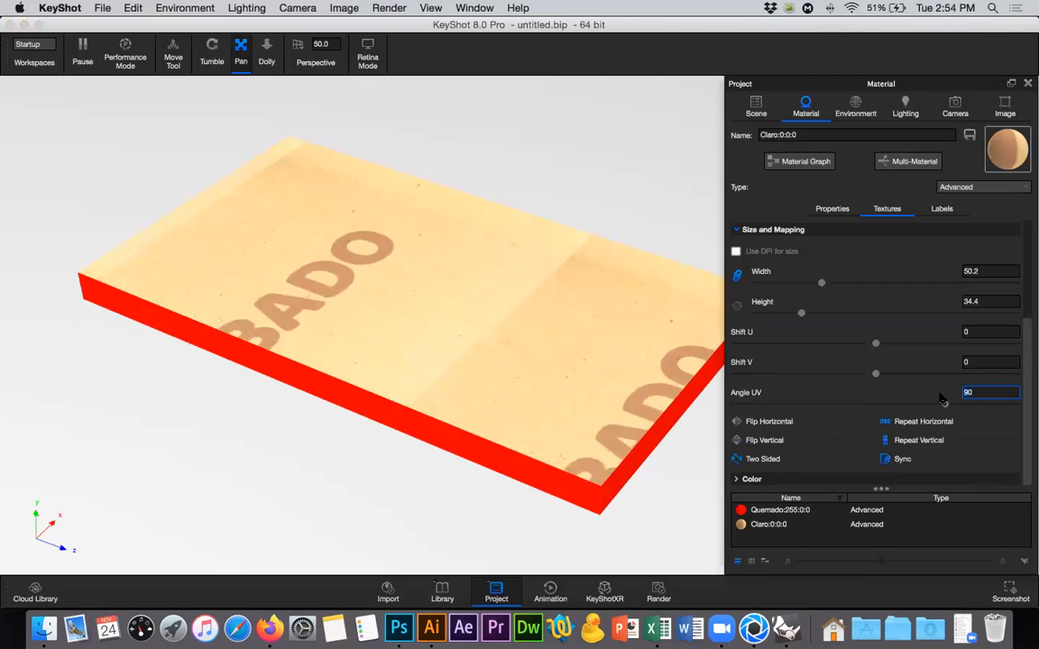
pyautogui.press('Return')
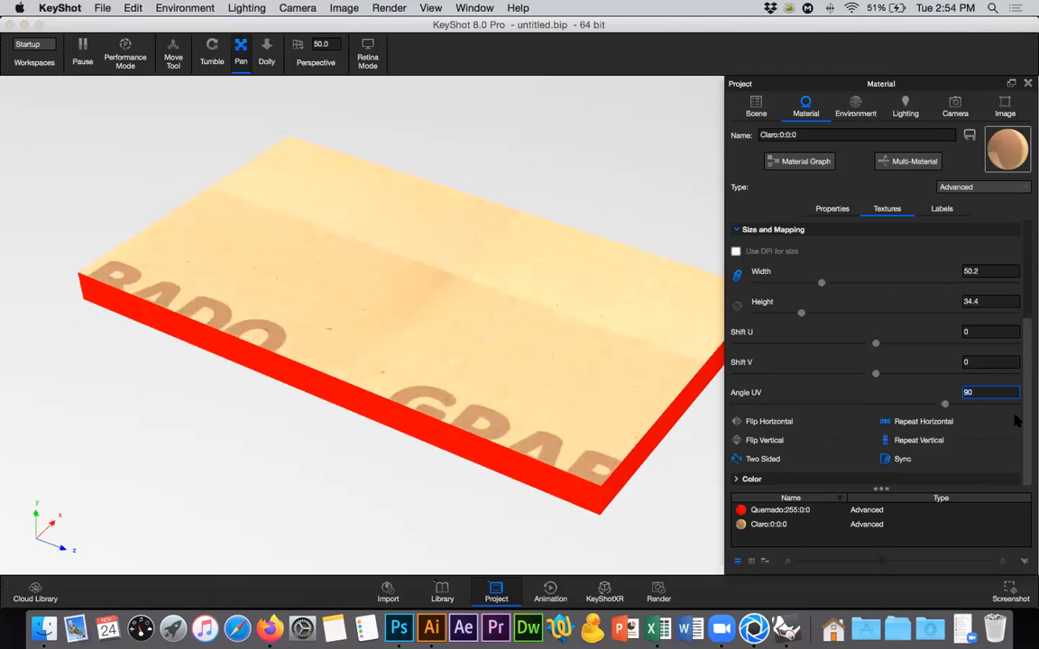
# Position the Claro diffuse texture so that the GRABADO lettering sits centred on the board's upper face.
pyautogui.scroll(4, 938, 344)
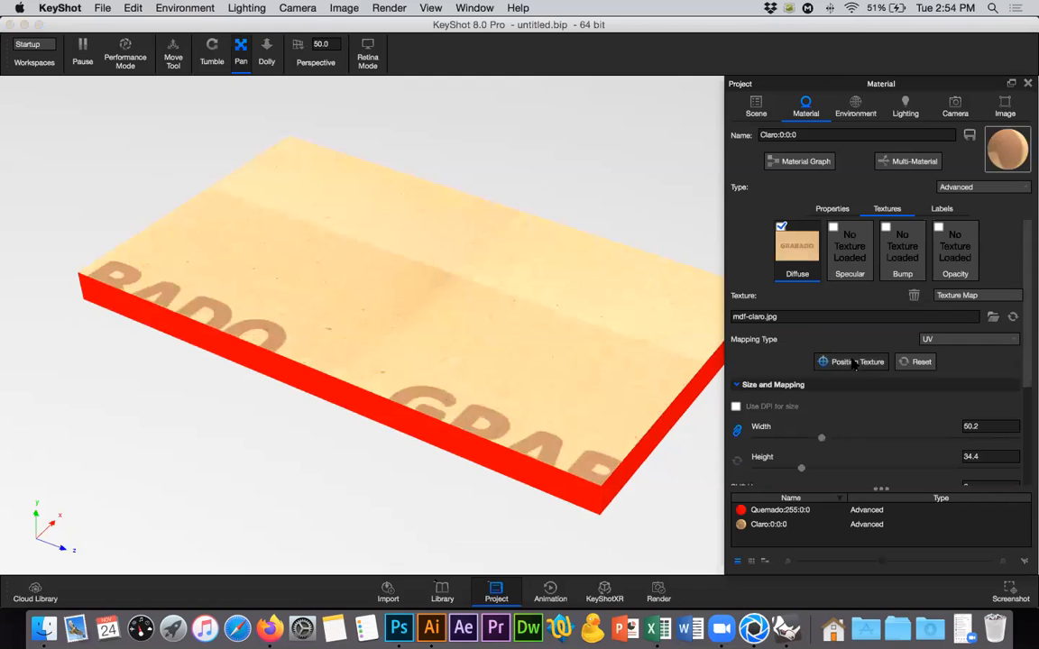
pyautogui.click(453, 294)
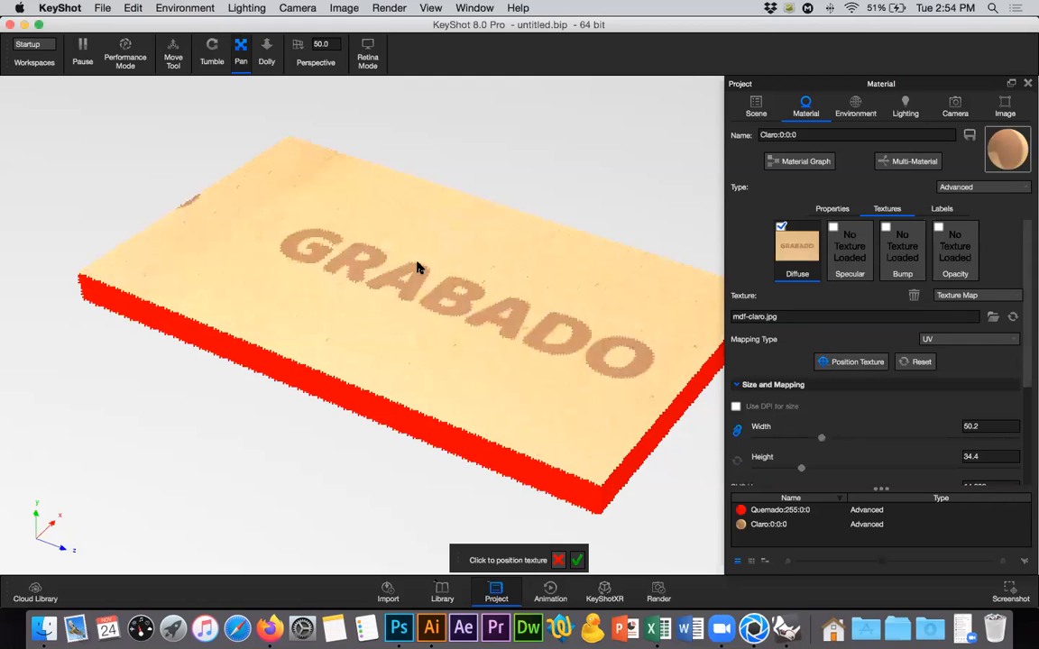
pyautogui.click(417, 261)
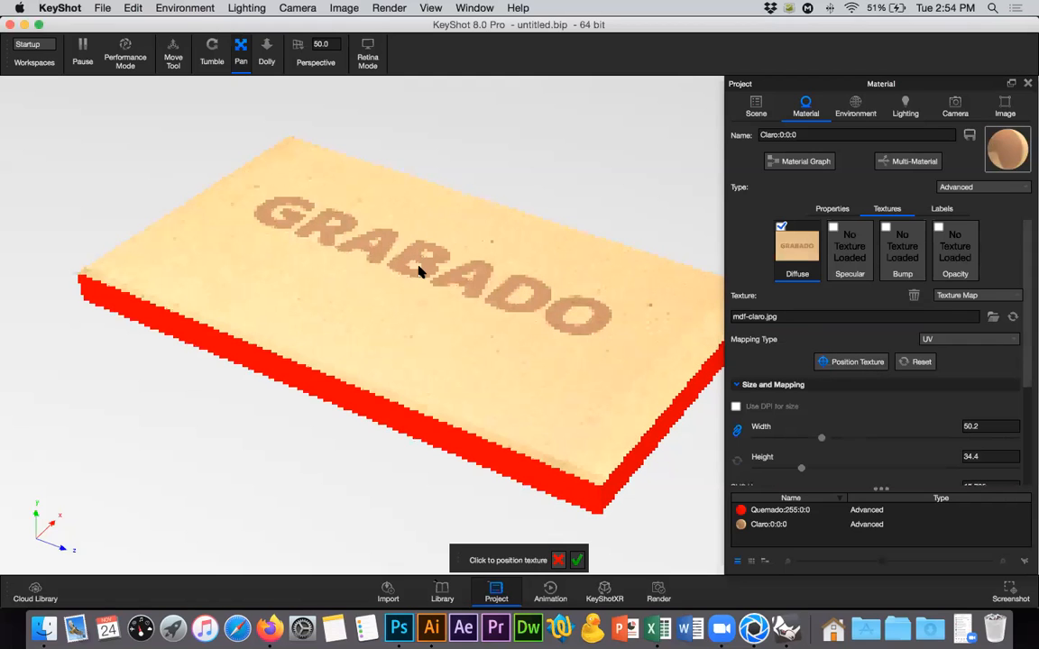
pyautogui.click(442, 278)
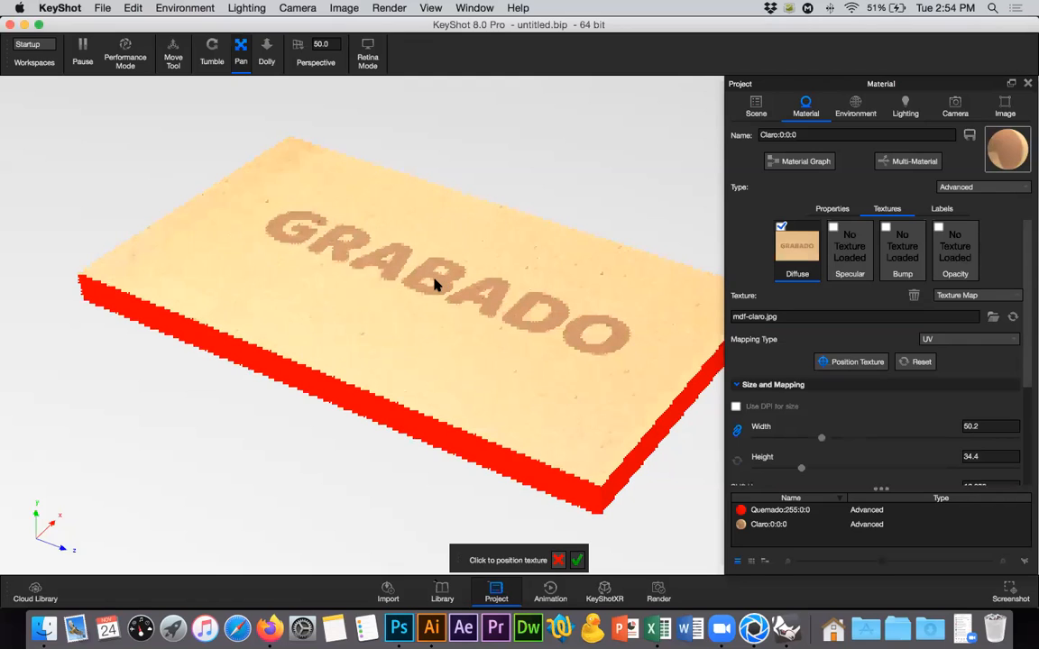
pyautogui.click(434, 278)
pyautogui.click(419, 274)
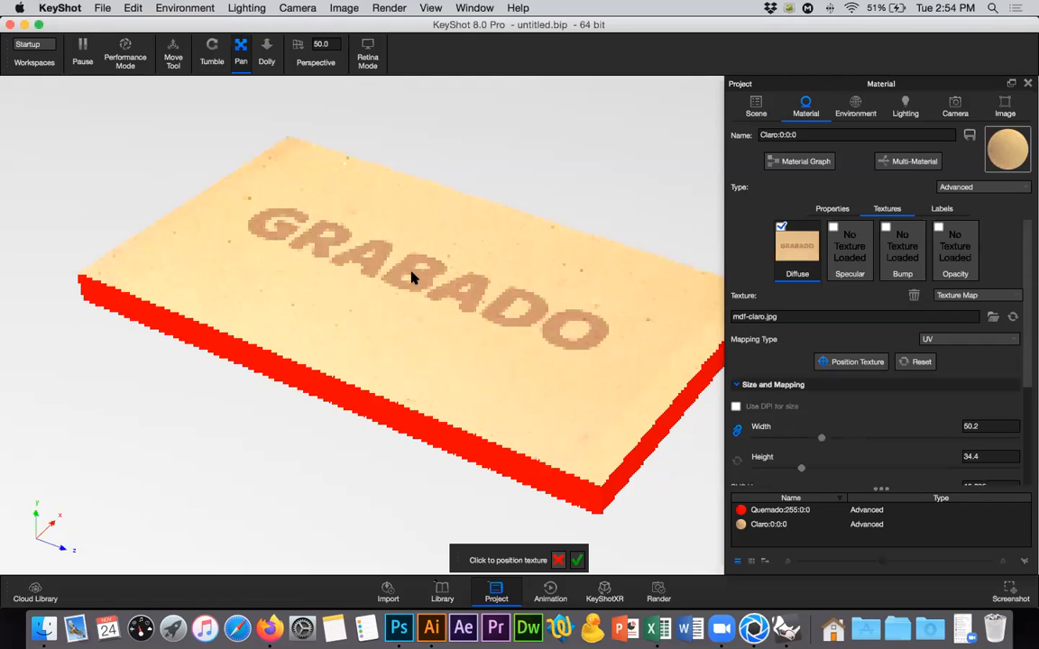
pyautogui.click(412, 278)
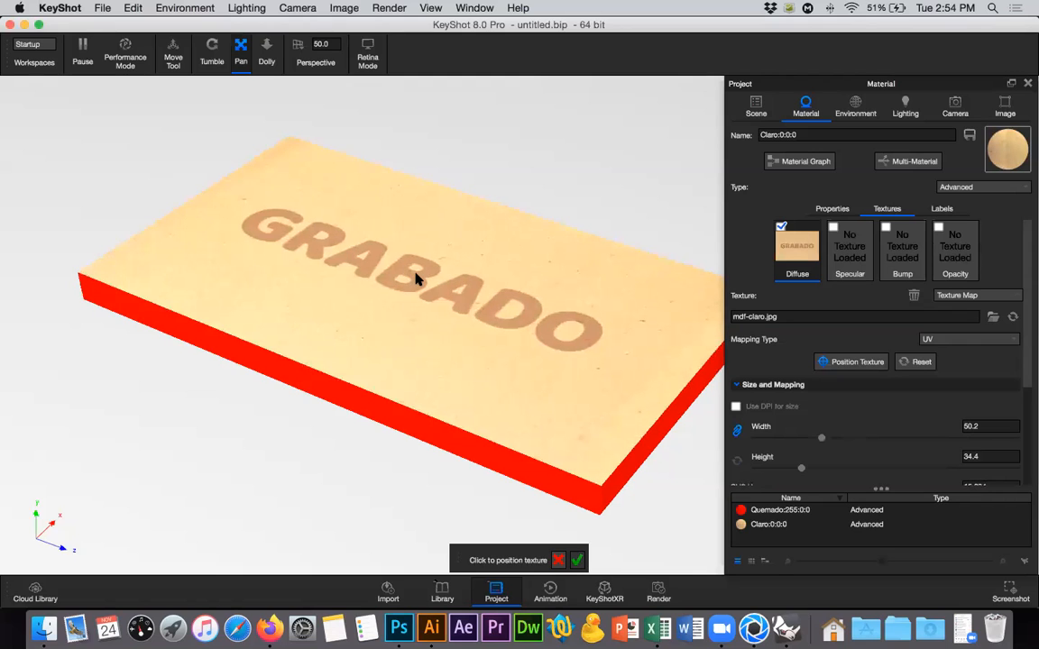
pyautogui.click(416, 281)
pyautogui.click(416, 283)
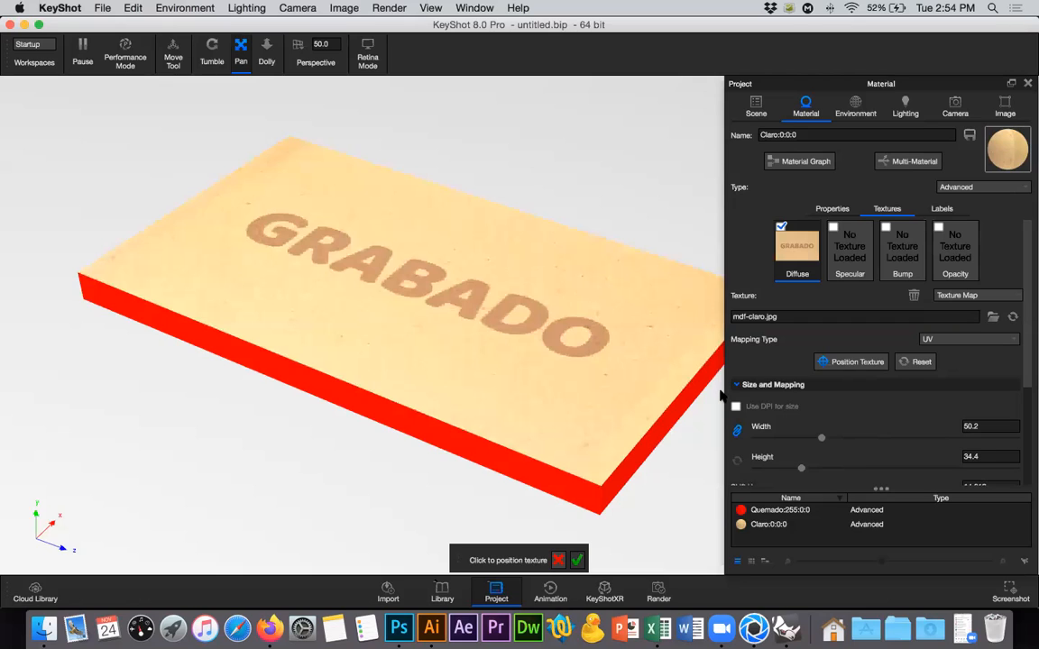
# Open the Quemado part's material and load mdf-quemado.jpg from the desktop as its diffuse texture.
pyautogui.click(756, 107)
pyautogui.click(781, 189)
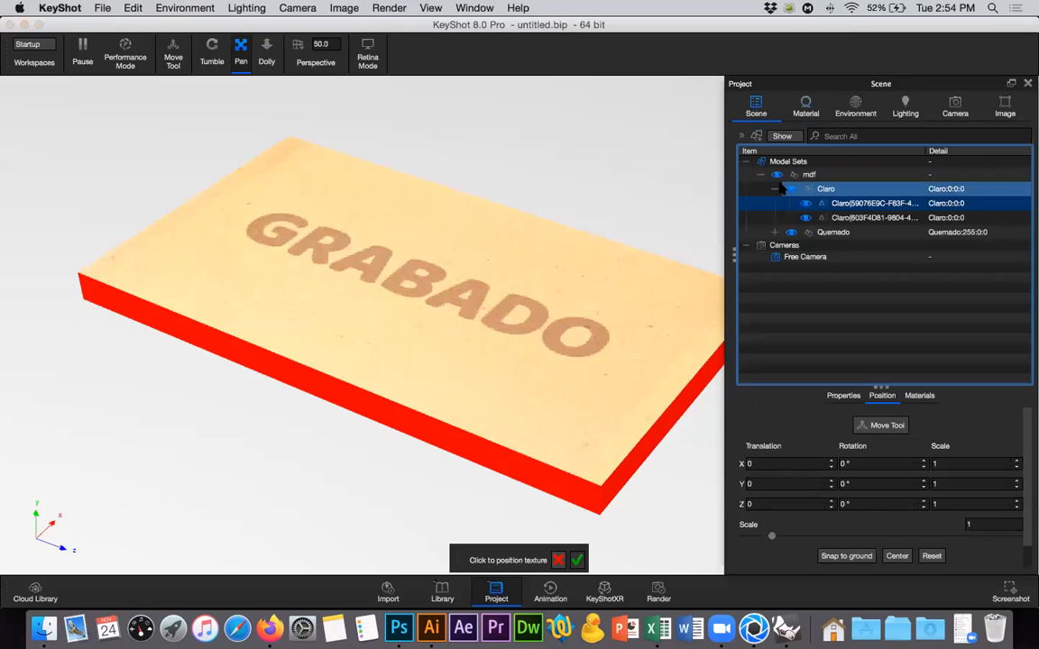
pyautogui.click(776, 188)
pyautogui.click(777, 204)
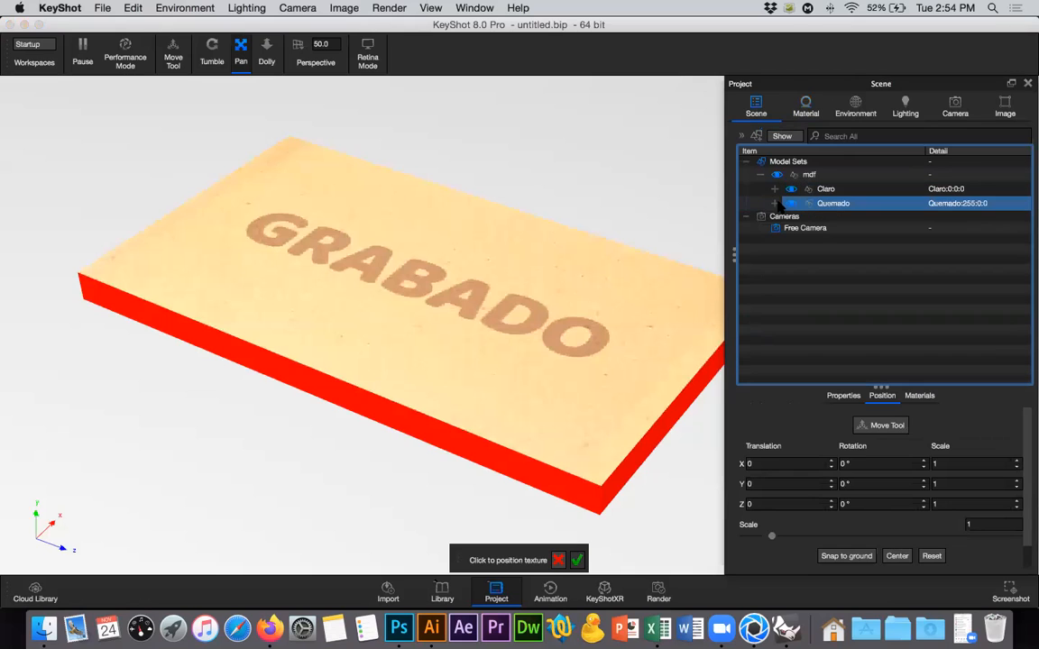
pyautogui.click(859, 218)
pyautogui.doubleClick(861, 218)
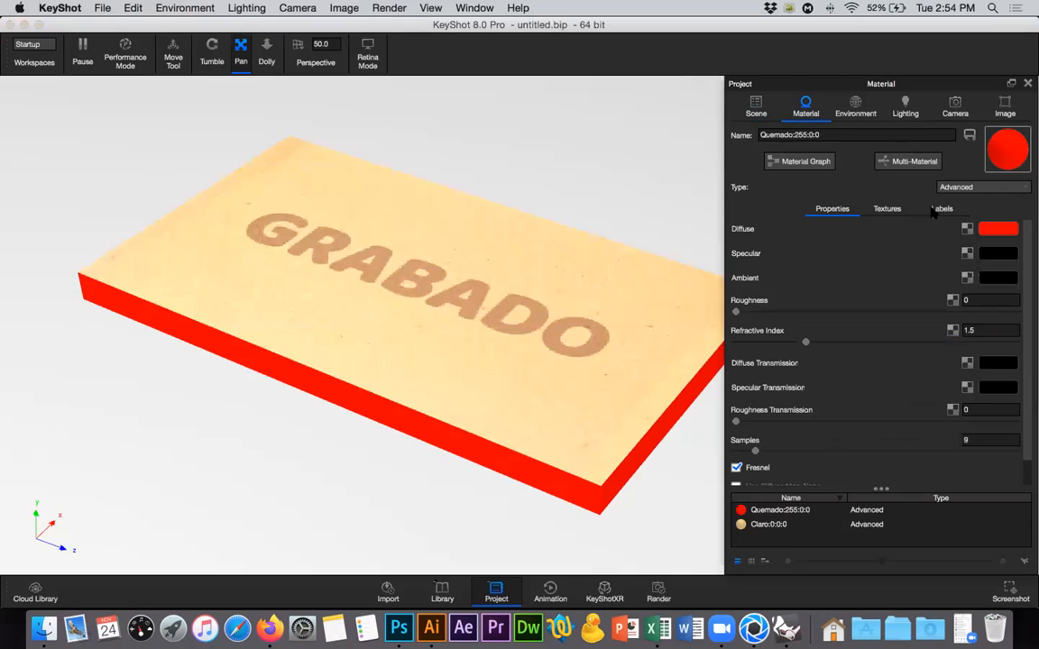
pyautogui.doubleClick(968, 229)
pyautogui.click(367, 150)
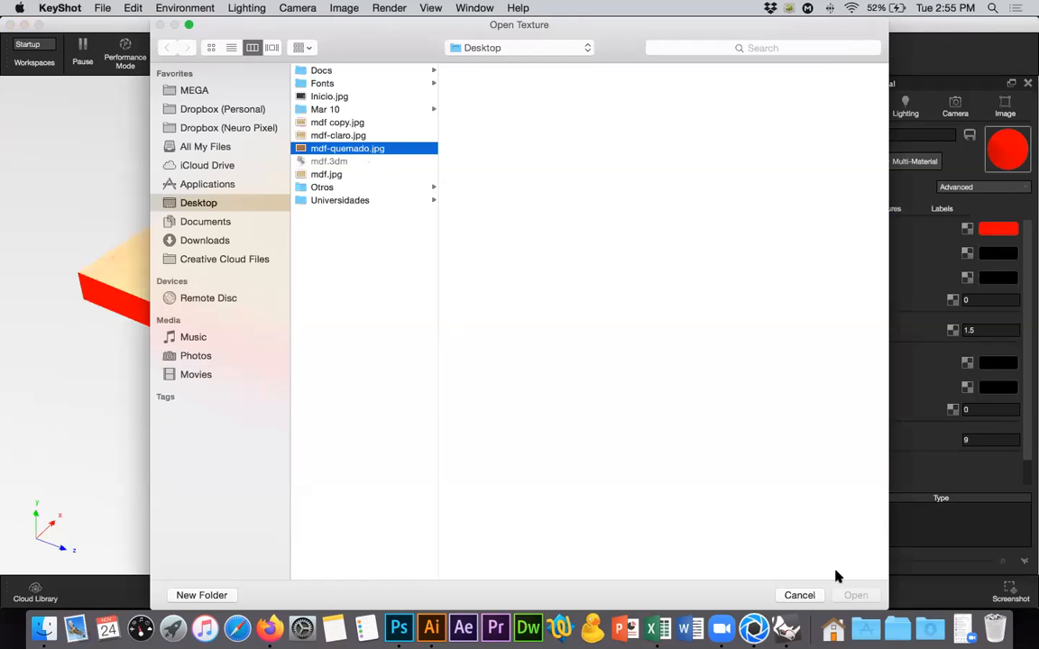
pyautogui.click(841, 596)
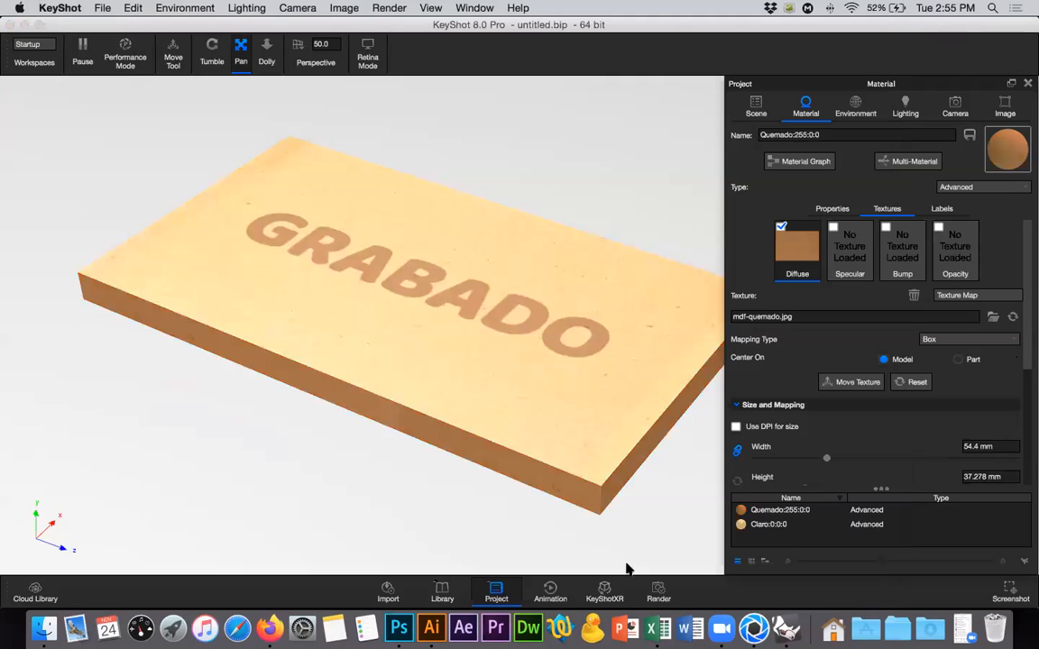
# Inspect the textured board from another angle and open the texture settings of the Claro material.
pyautogui.moveTo(236, 233)
pyautogui.mouseDown()
pyautogui.moveTo(165, 133)
pyautogui.moveTo(248, 228)
pyautogui.mouseUp()
pyautogui.moveTo(408, 353); pyautogui.dragTo(420, 304)
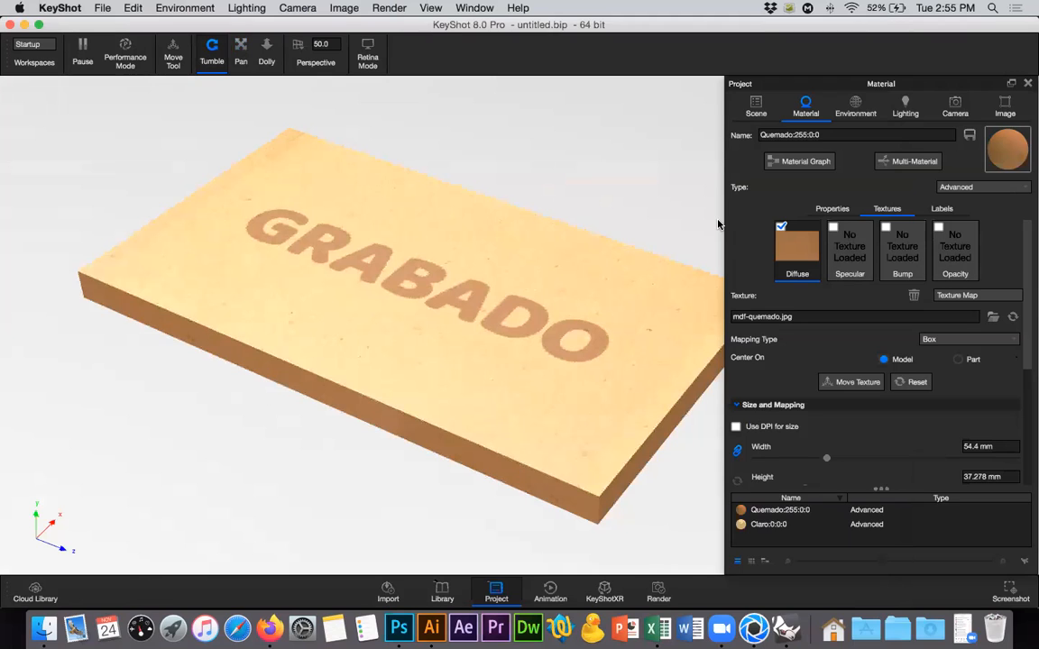
pyautogui.click(512, 325)
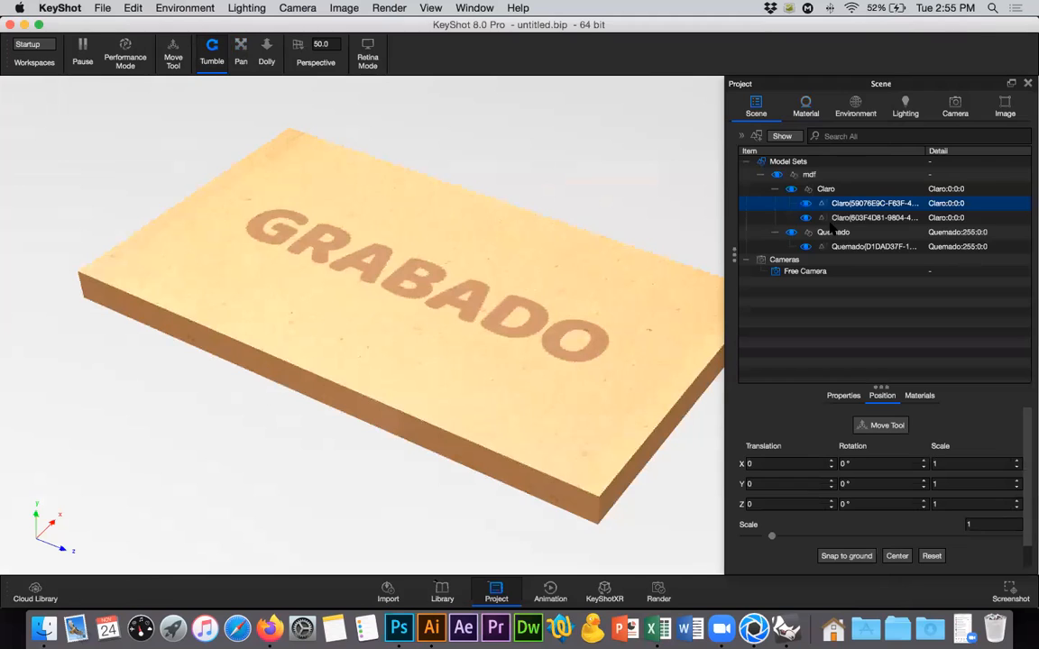
pyautogui.doubleClick(839, 205)
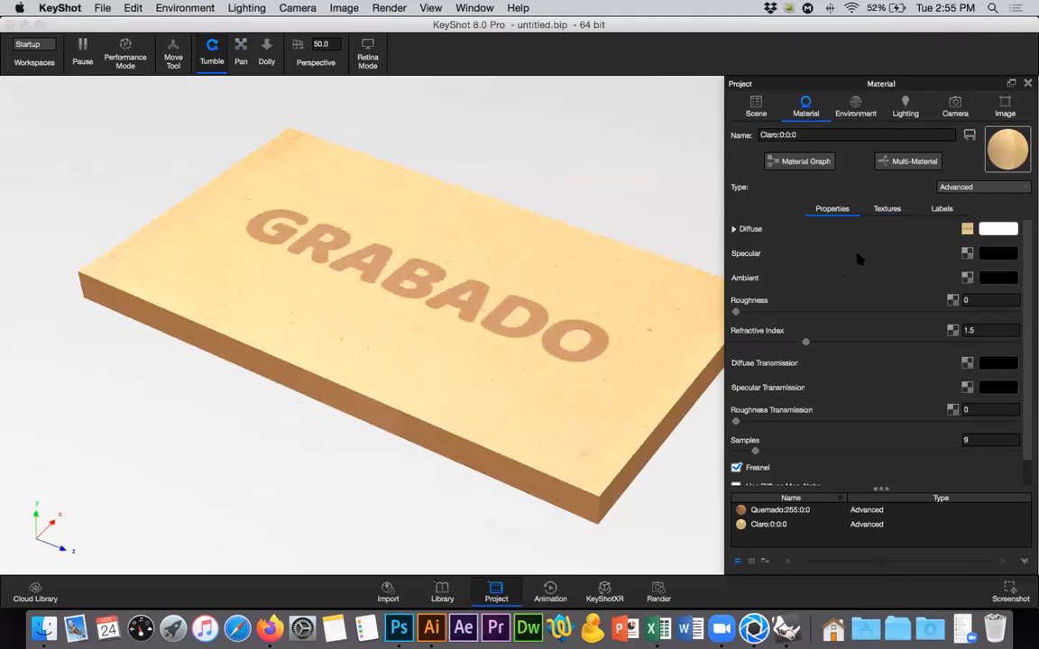
pyautogui.click(886, 208)
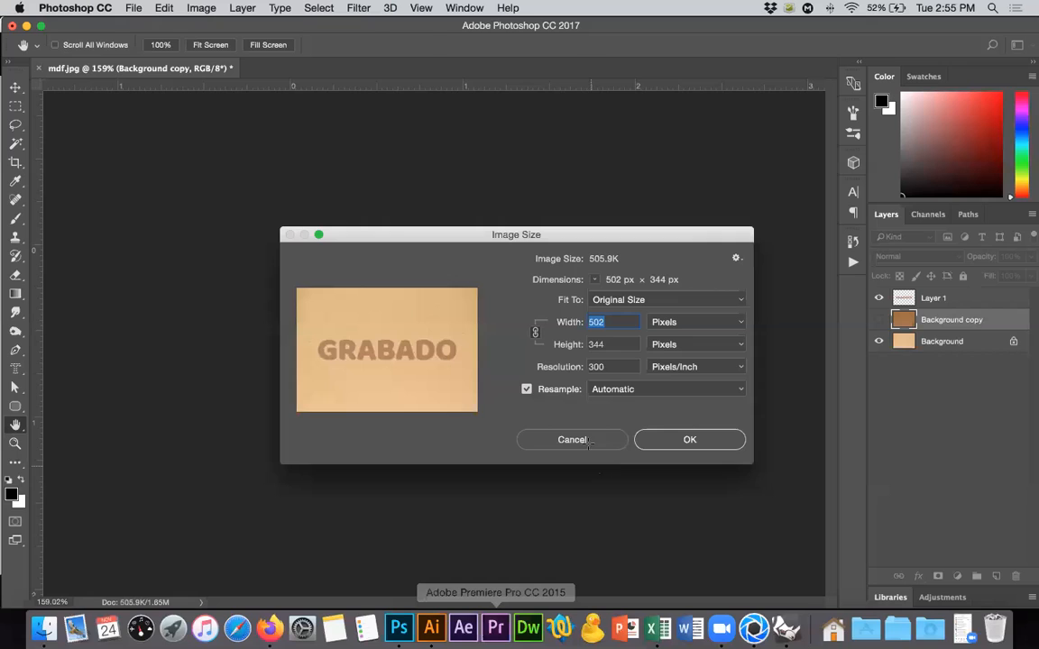
# Switch to Photoshop, merge a copy of the visible layers into a new layer above Layer 1, and hide Layer 1 and Background.
pyautogui.click(589, 440)
pyautogui.press('m')
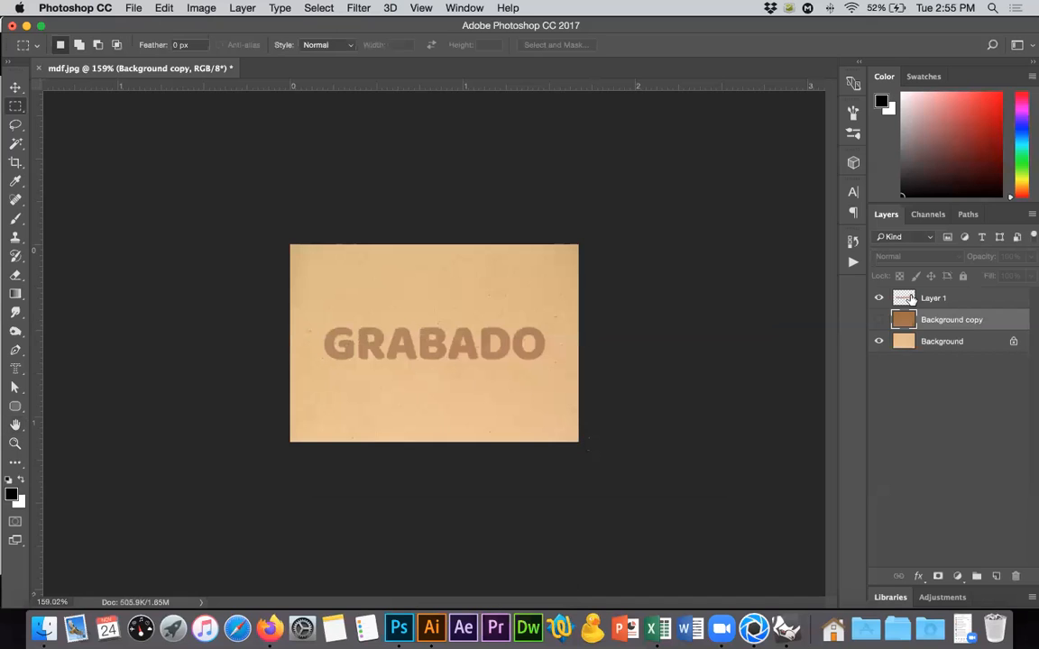
pyautogui.click(899, 303)
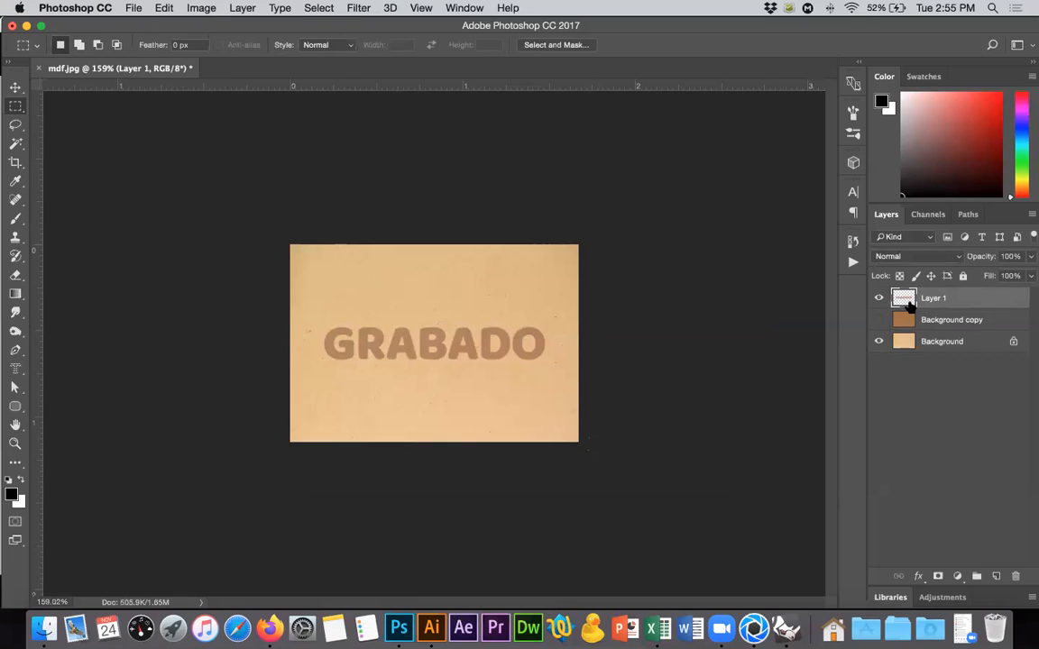
pyautogui.click(996, 576)
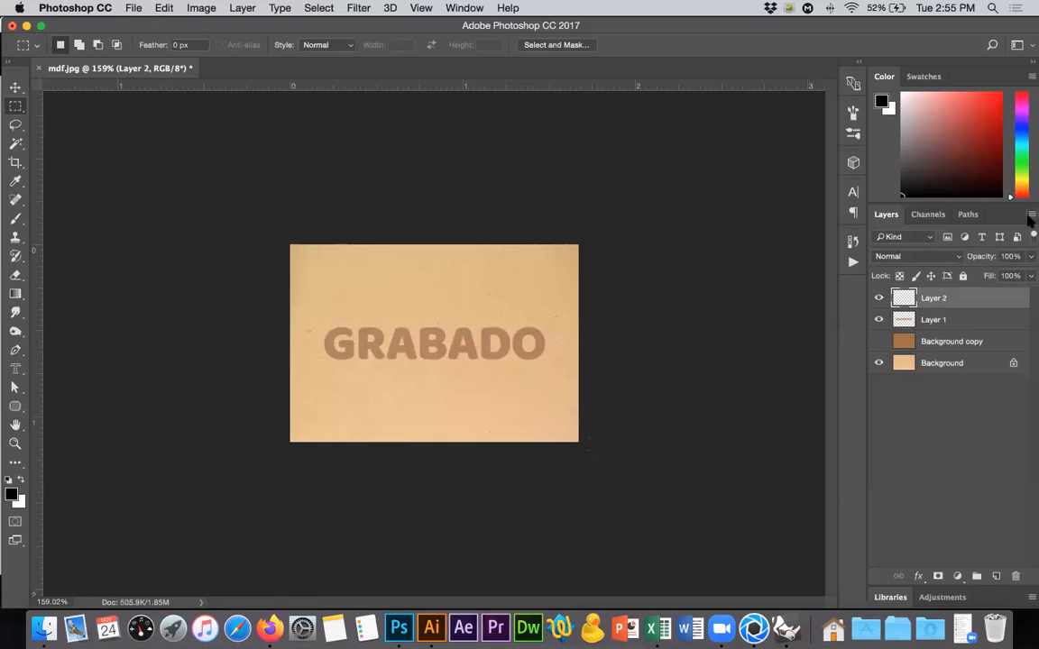
pyautogui.click(1032, 215)
pyautogui.click(988, 513)
pyautogui.click(879, 320)
pyautogui.click(879, 363)
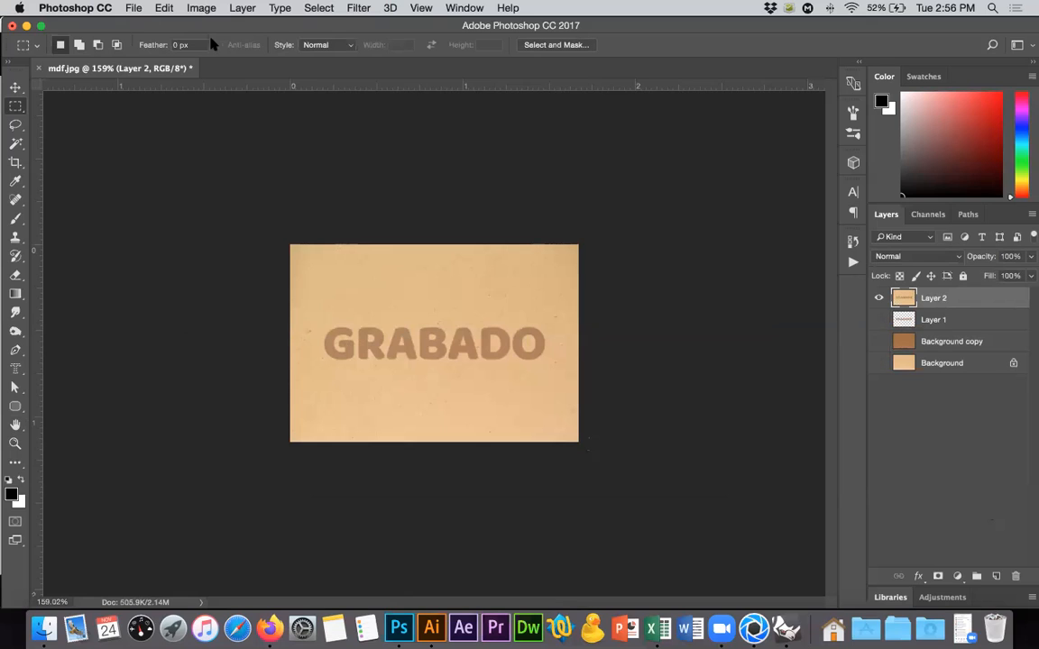
# Adjust Layer 2 with Brightness/Contrast, setting brightness to 5 and contrast to 100.
pyautogui.click(201, 7)
pyautogui.moveTo(216, 47)
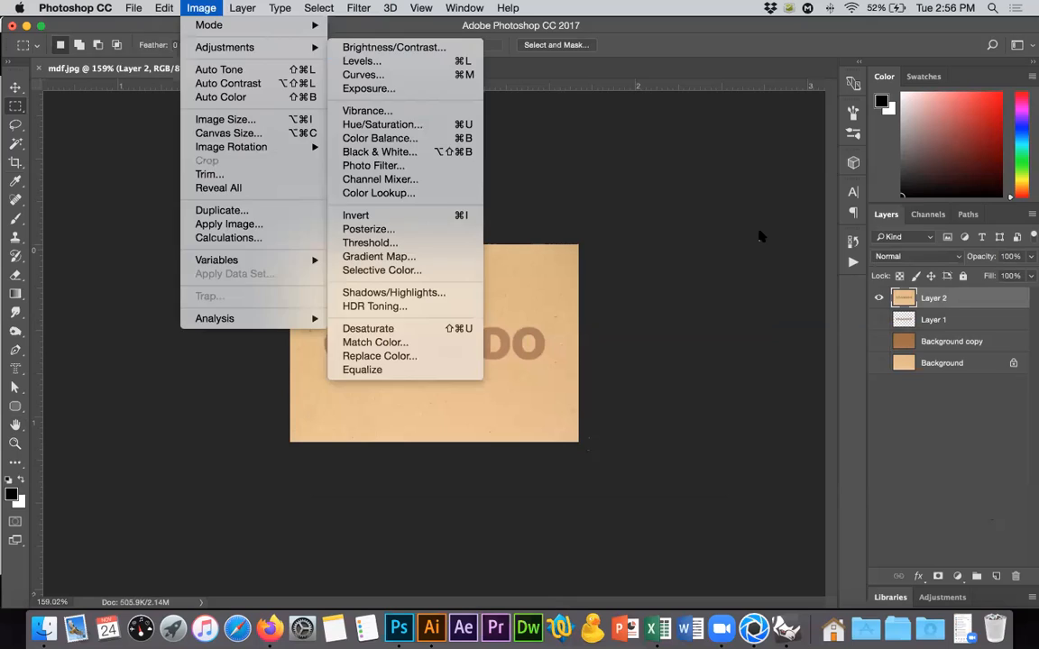
pyautogui.moveTo(775, 205); pyautogui.dragTo(786, 205)
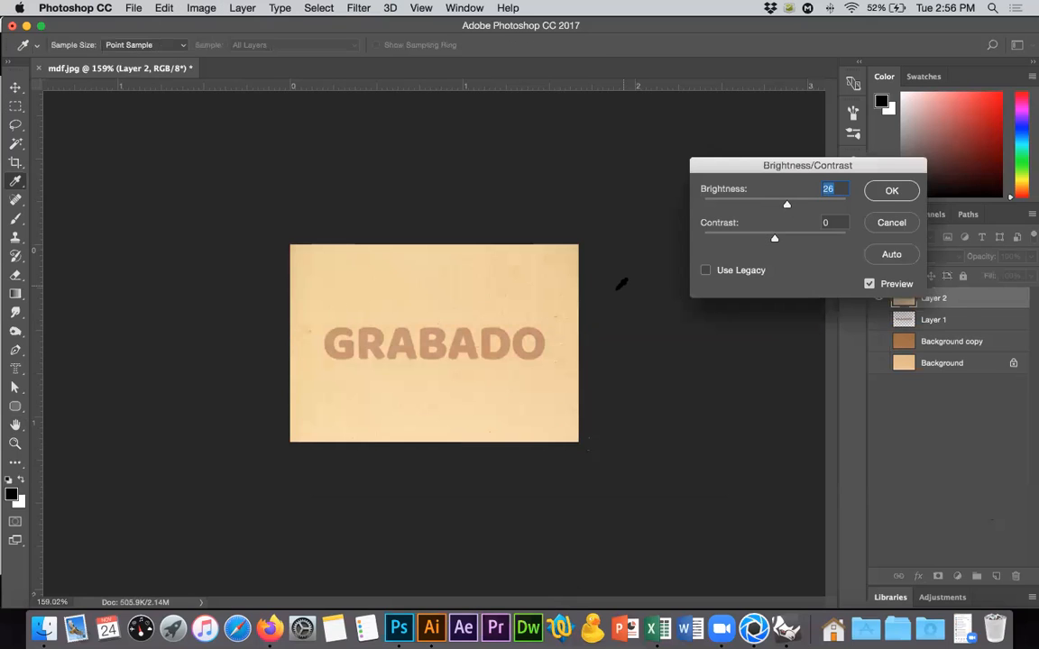
pyautogui.moveTo(777, 240); pyautogui.dragTo(846, 239)
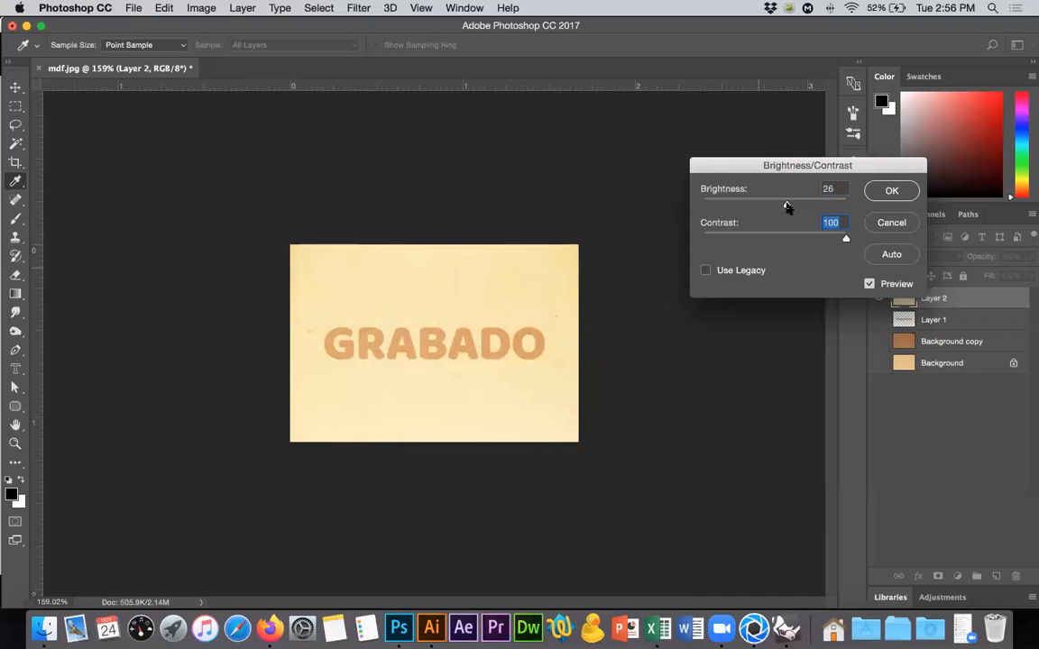
pyautogui.moveTo(785, 207); pyautogui.dragTo(777, 207)
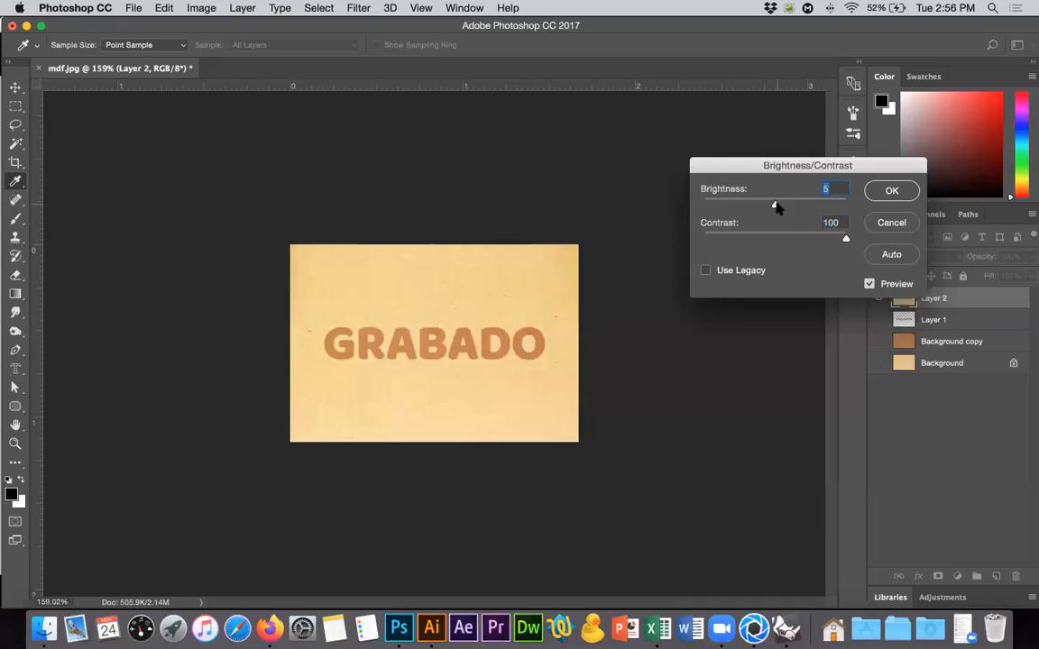
pyautogui.click(889, 190)
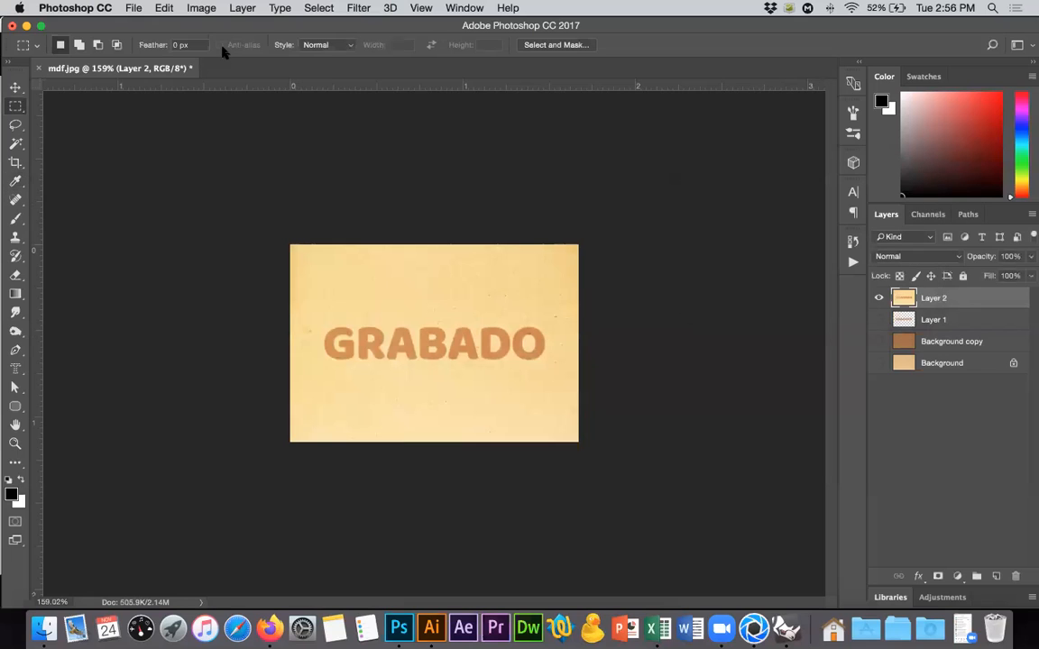
# Desaturate the merged GRABADO image on Layer 2.
pyautogui.click(200, 7)
pyautogui.moveTo(234, 47)
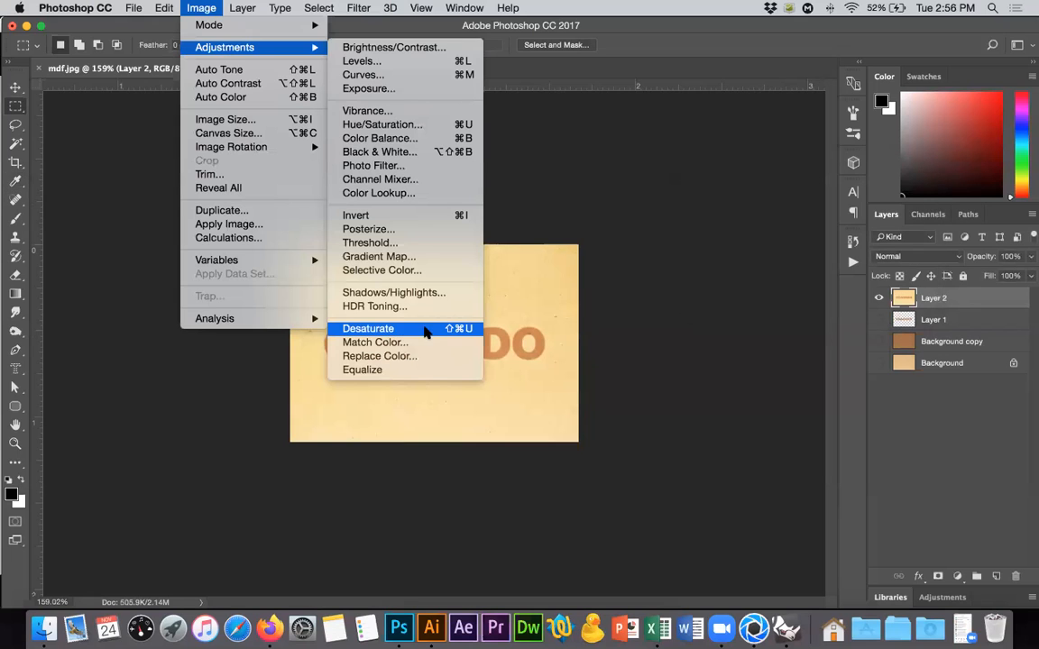
pyautogui.click(416, 330)
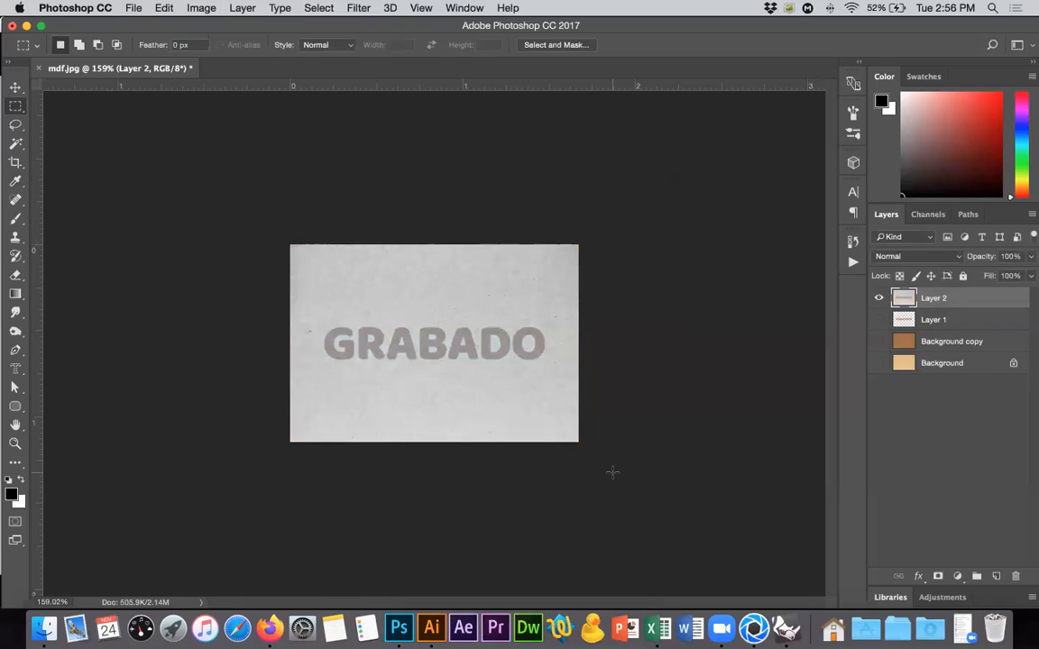
# Apply Brightness/Contrast to the grayscale Layer 2 with brightness 3 and contrast 100.
pyautogui.click(188, 6)
pyautogui.moveTo(215, 52)
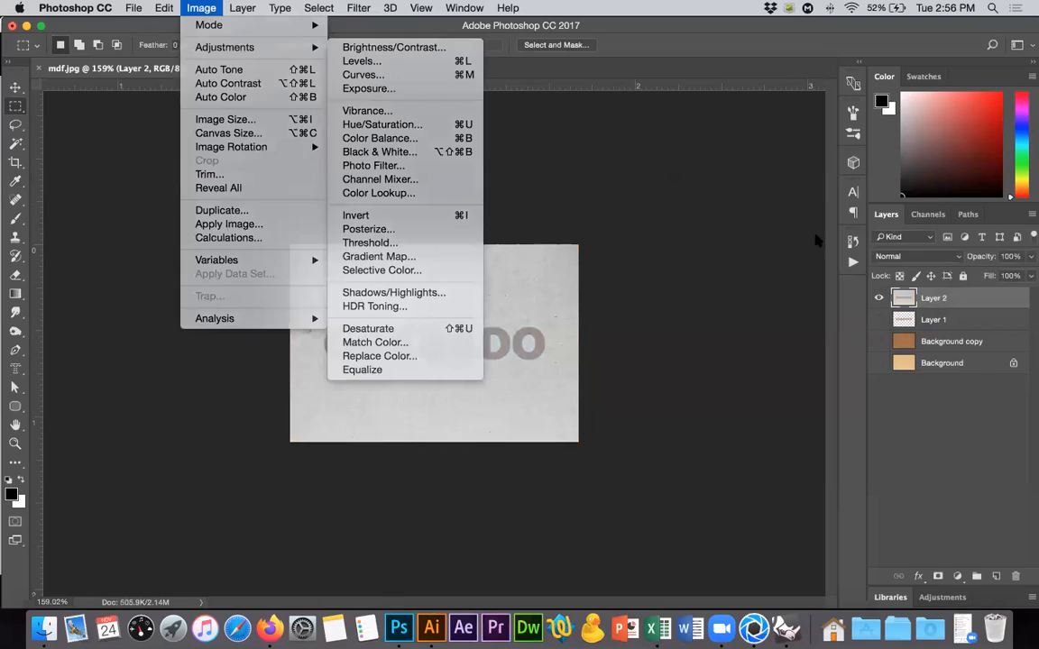
pyautogui.click(846, 238)
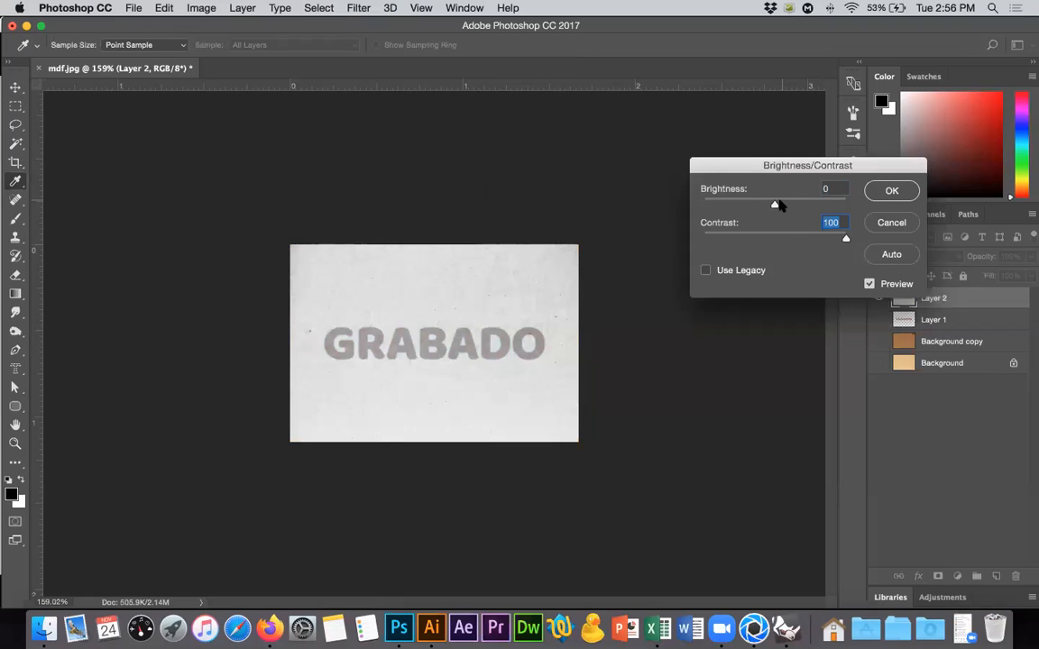
pyautogui.moveTo(783, 206); pyautogui.dragTo(776, 207)
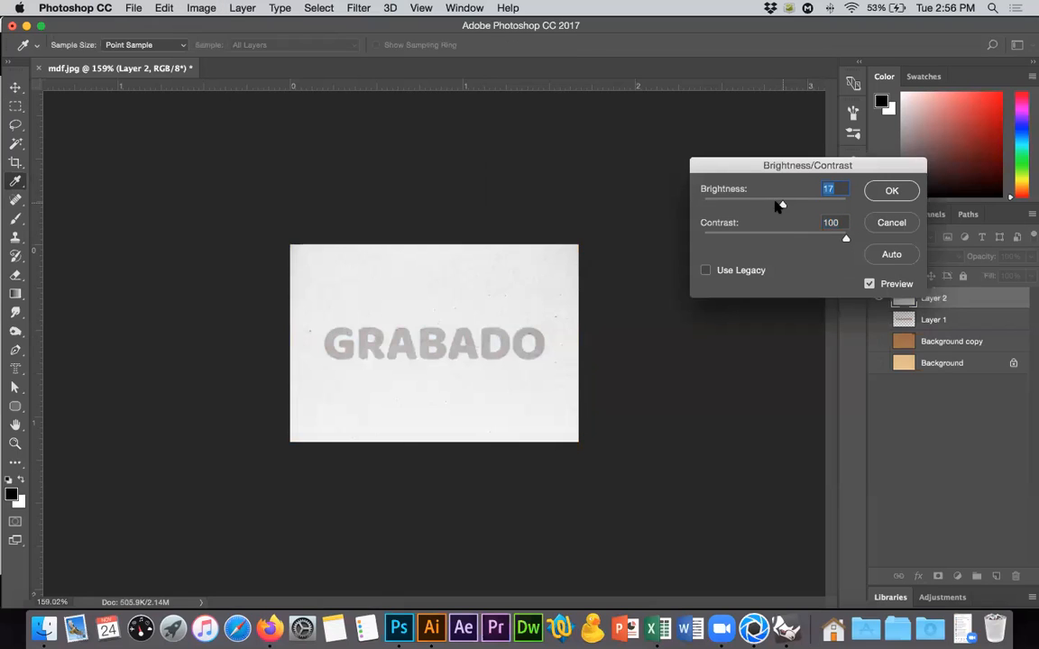
pyautogui.click(888, 190)
pyautogui.click(200, 9)
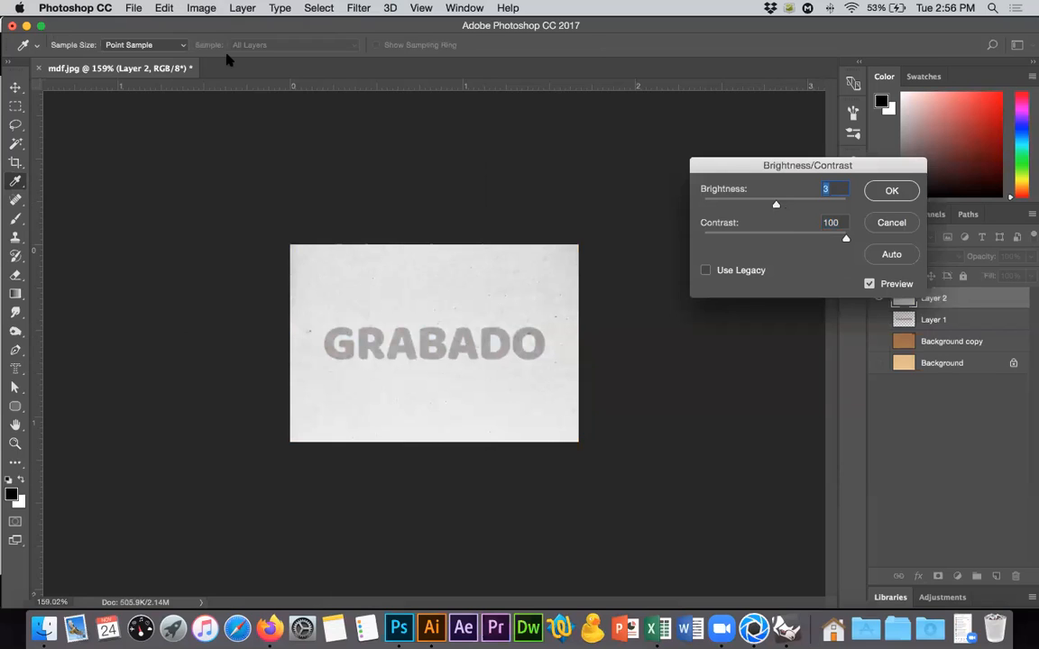
# Apply another Brightness/Contrast adjustment to the grayscale Layer 2 with brightness -32 and contrast 85.
pyautogui.click(388, 47)
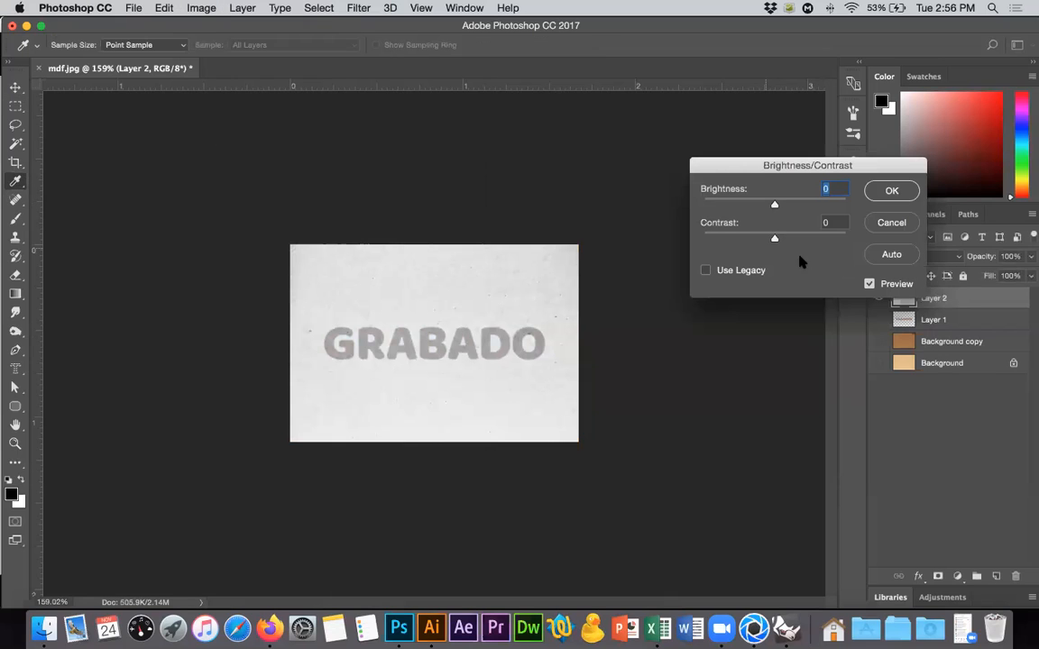
pyautogui.moveTo(775, 237); pyautogui.dragTo(834, 237)
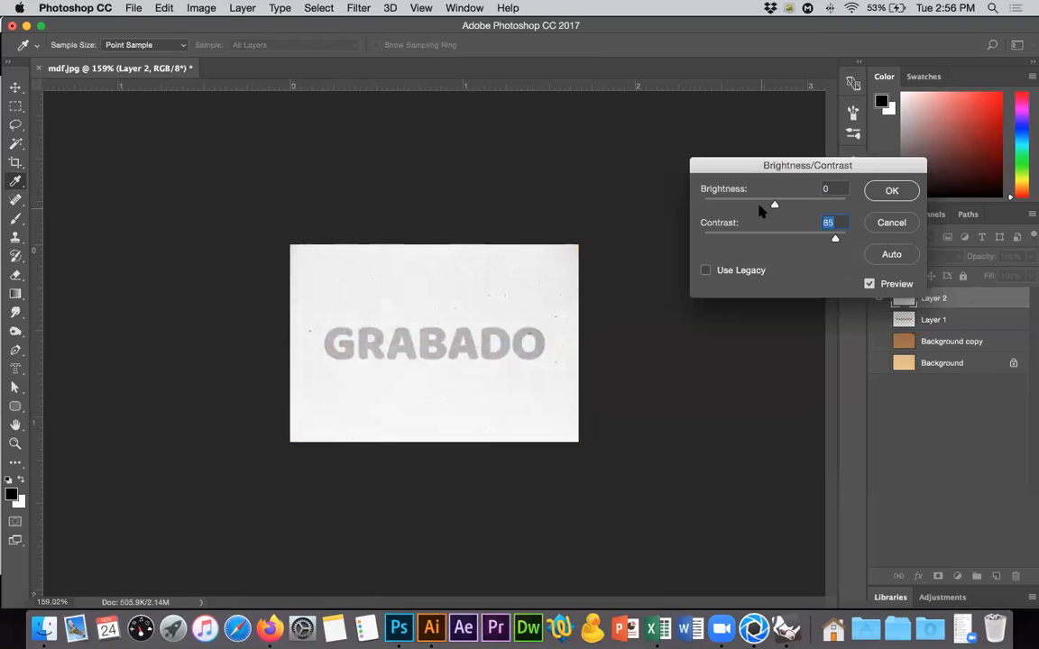
pyautogui.moveTo(773, 206); pyautogui.dragTo(759, 206)
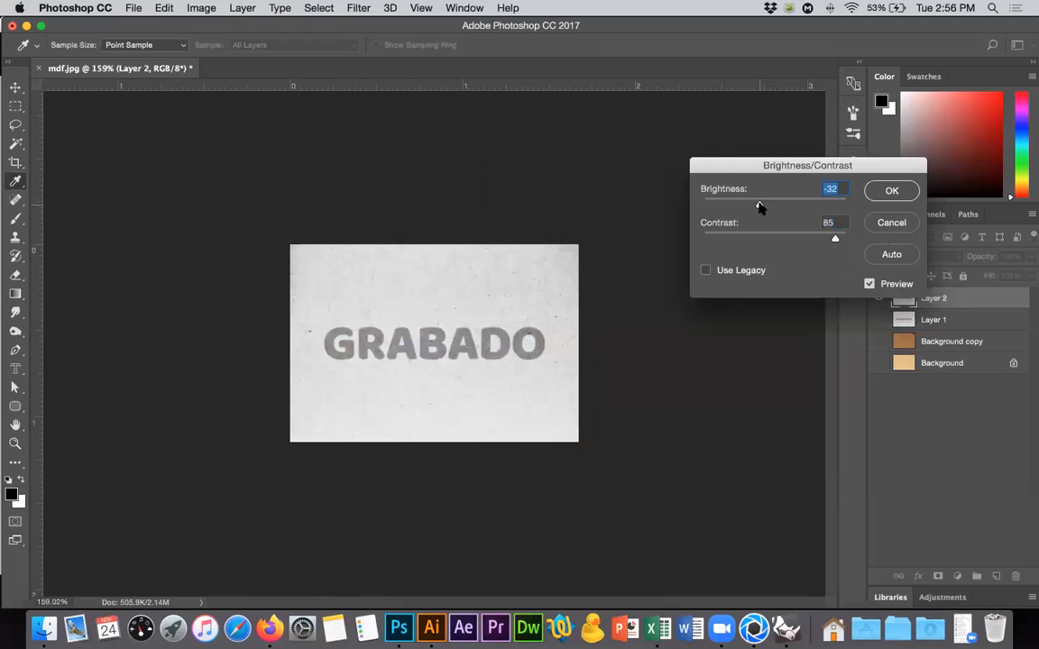
pyautogui.click(891, 191)
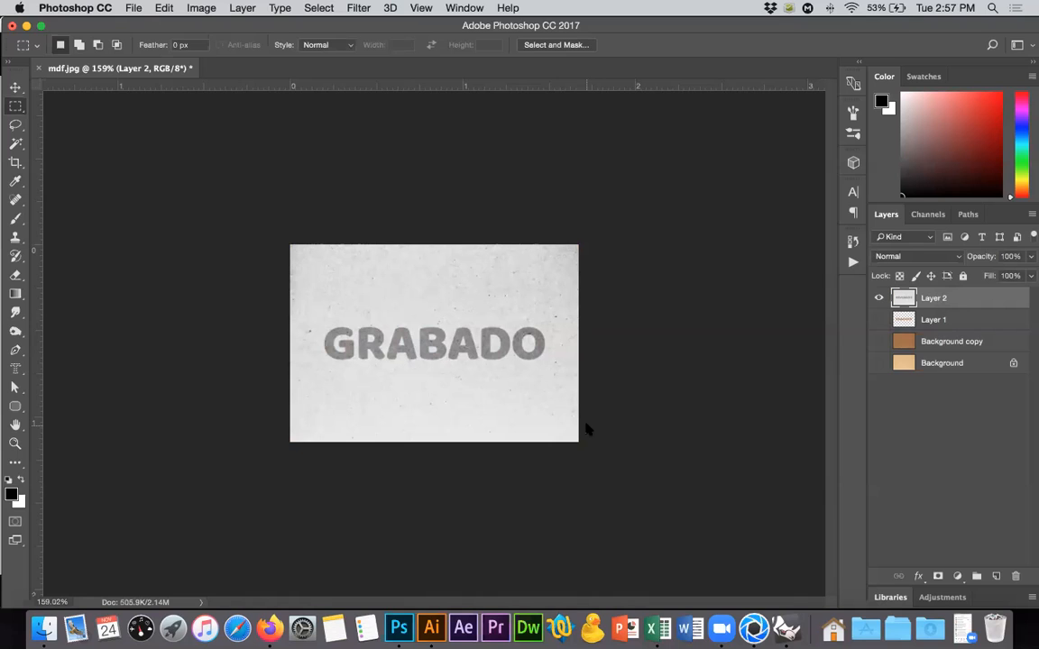
# Save a JPEG copy of the grayscale GRABADO image on the Desktop as relieve.jpg.
pyautogui.press('super+shift+s')
pyautogui.click(482, 441)
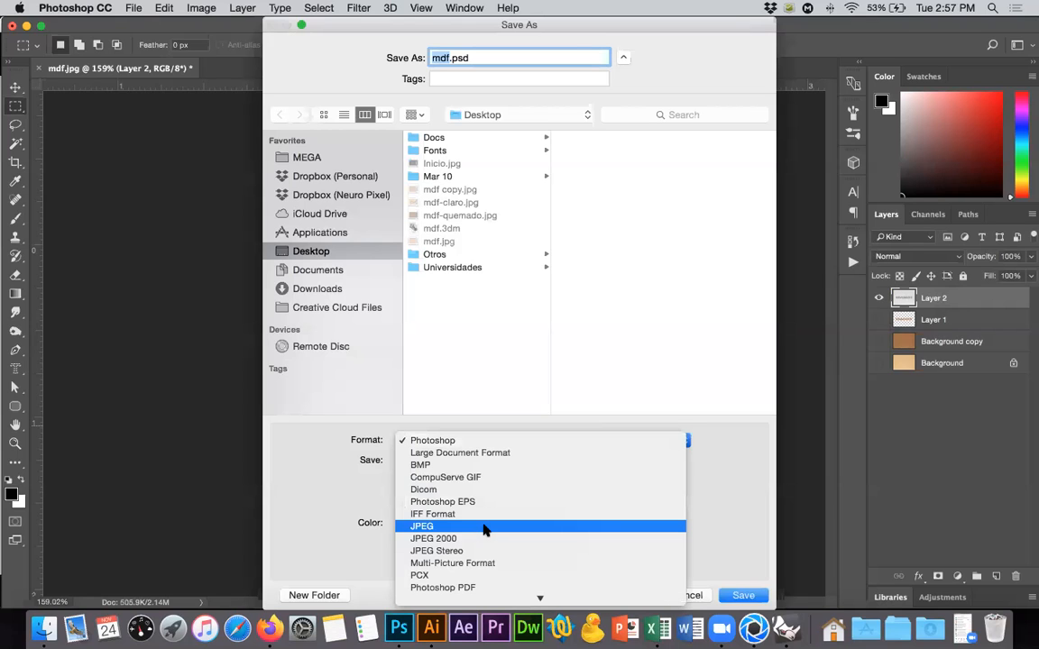
pyautogui.press('Return')
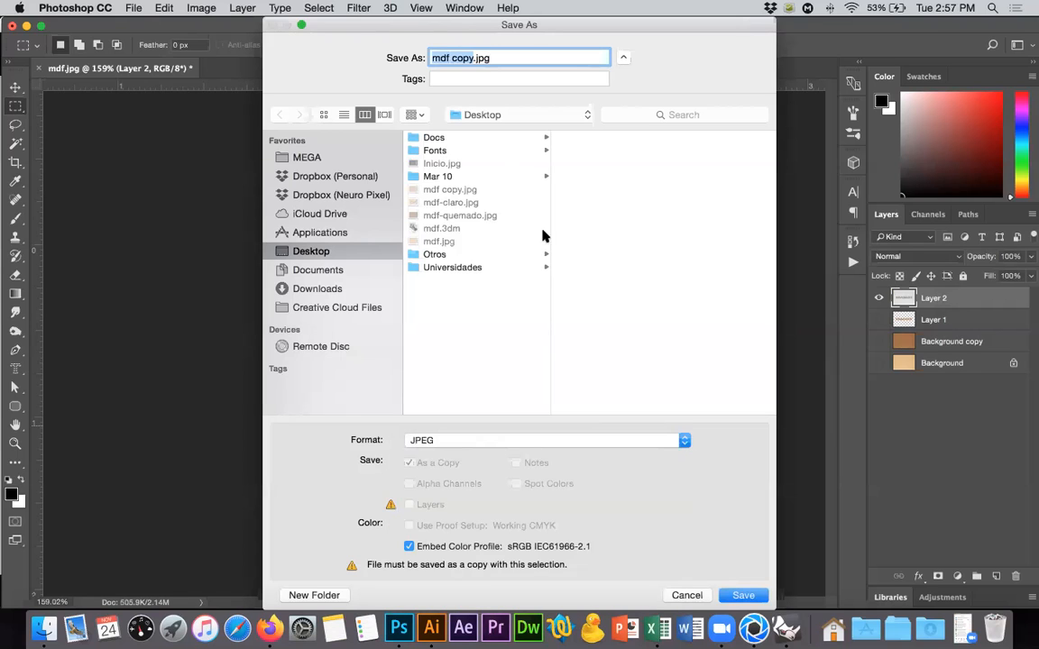
pyautogui.write('relie')
pyautogui.press('Return')
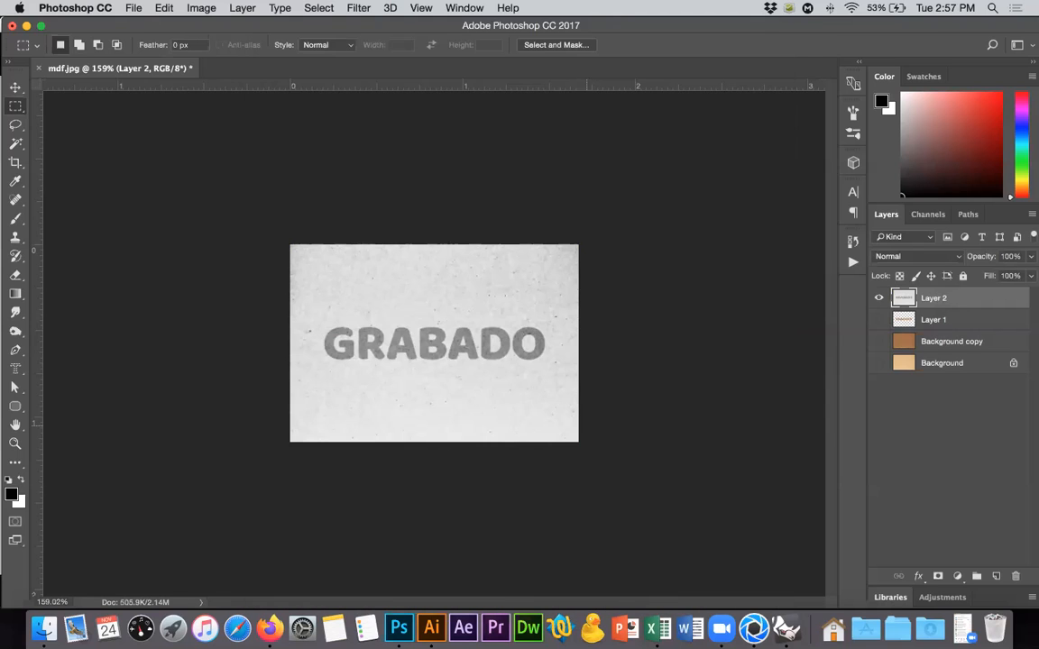
pyautogui.click(607, 207)
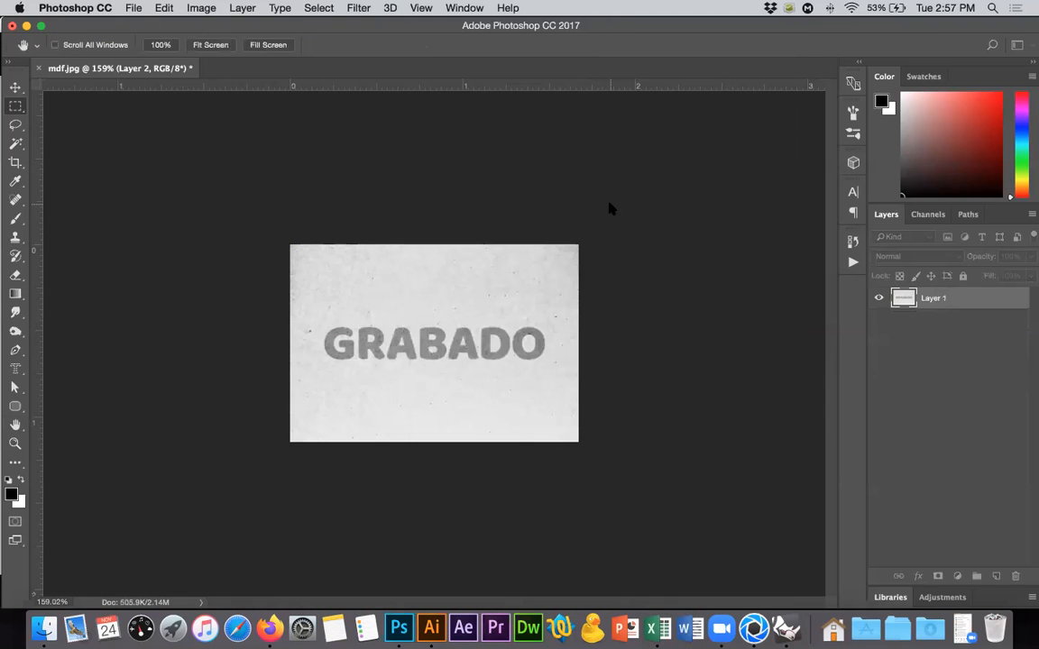
# Switch to KeyShot, load relieve.jpg as the Bump texture of the Claro material, and select that bump map for editing.
pyautogui.press('super+Tab')
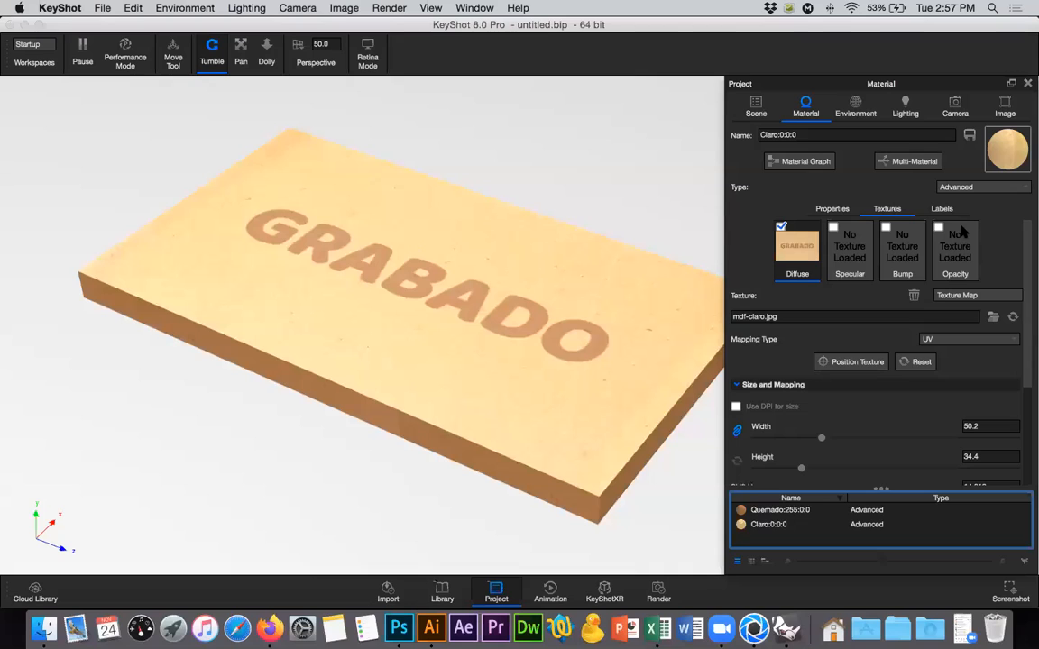
pyautogui.doubleClick(903, 242)
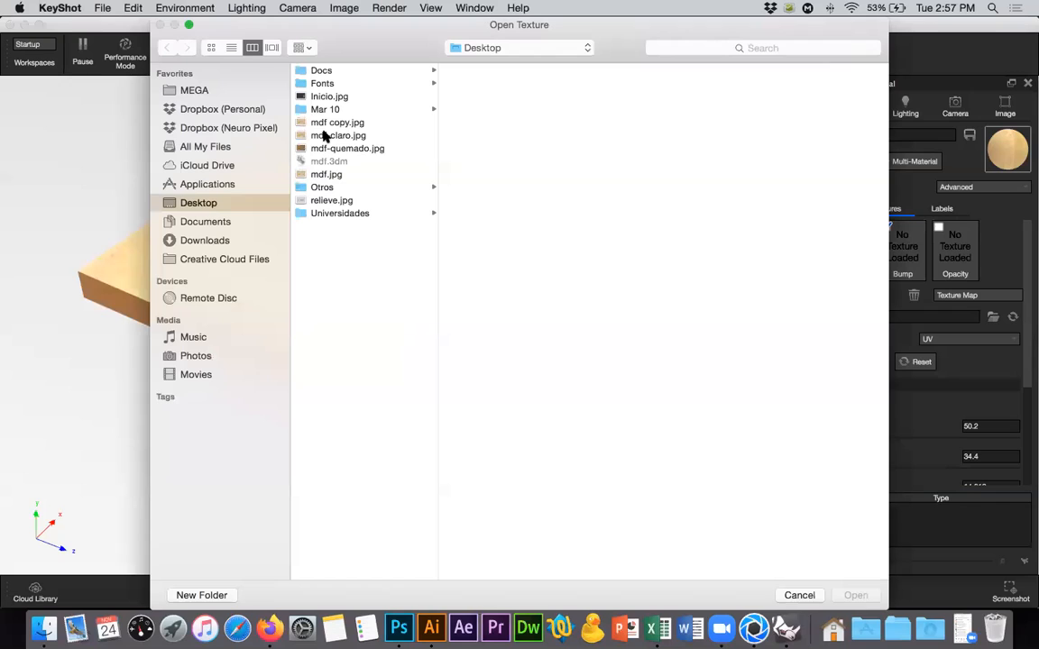
pyautogui.click(327, 201)
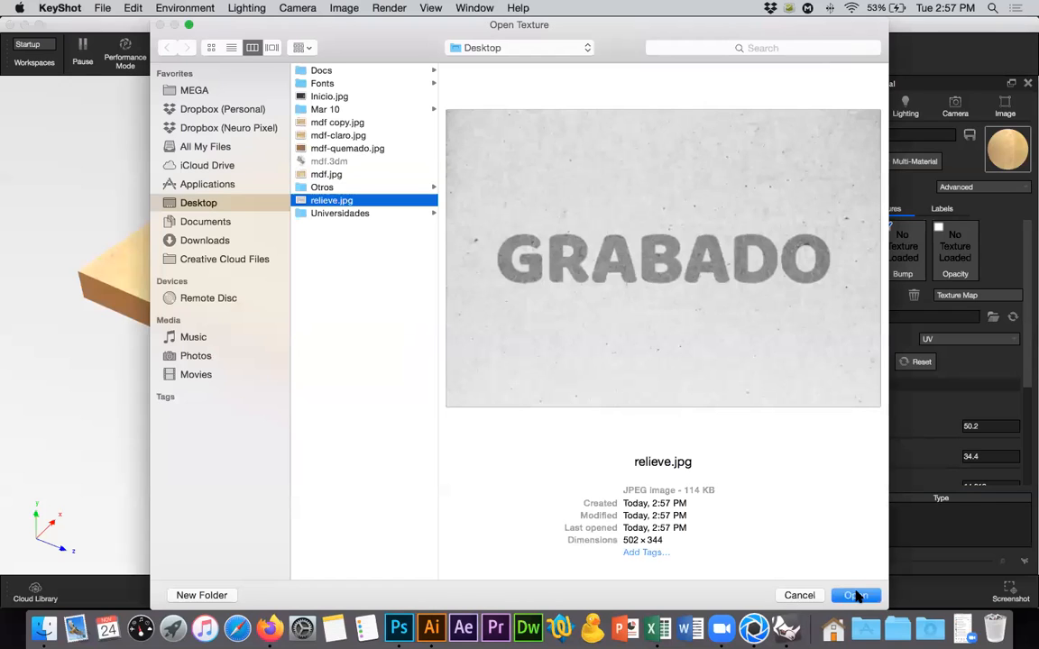
pyautogui.click(855, 596)
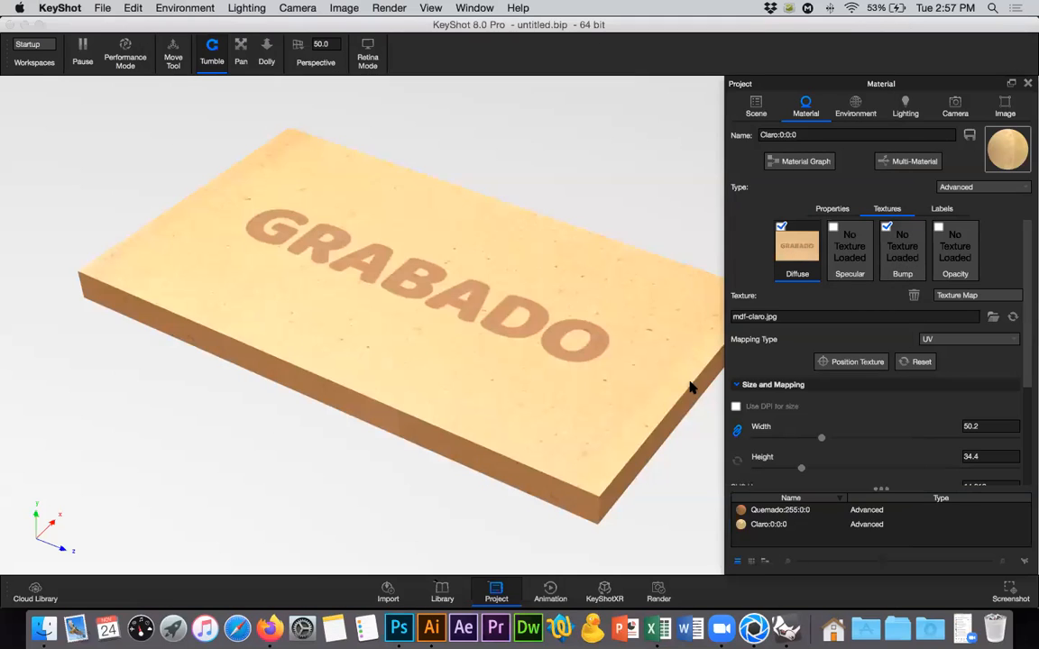
pyautogui.press('super+Tab')
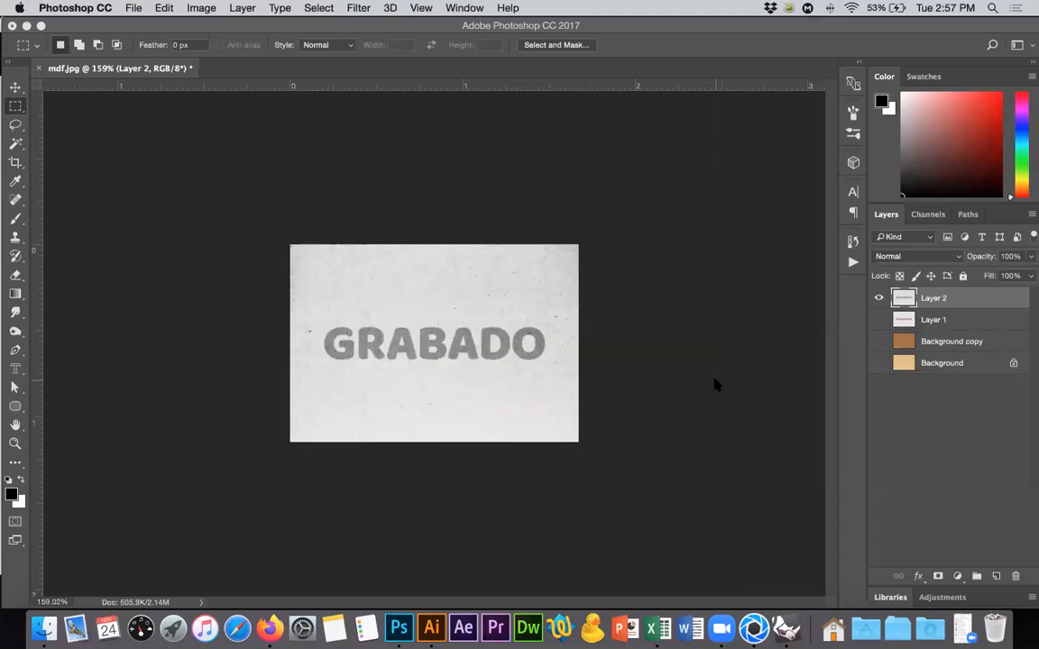
pyautogui.press('super+Tab')
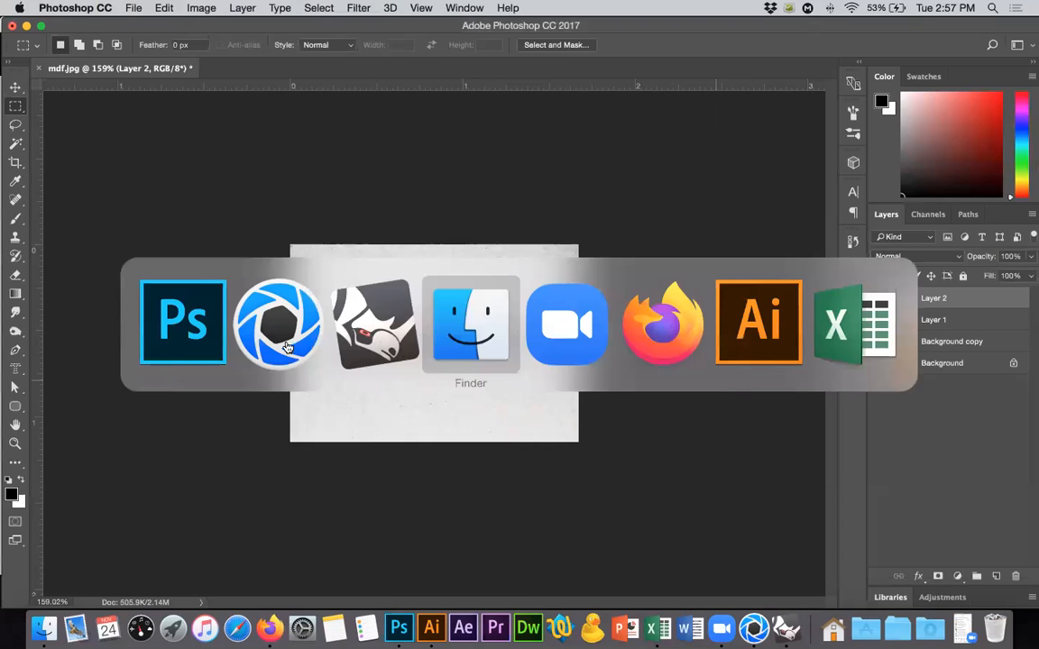
pyautogui.click(287, 348)
pyautogui.click(901, 250)
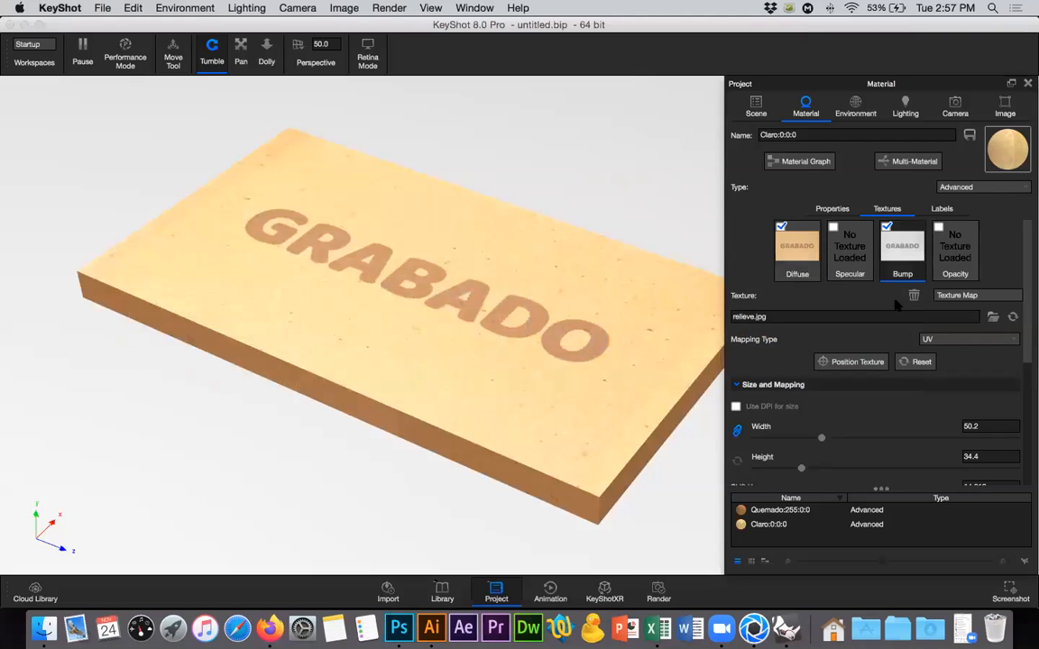
# Try bump heights of 3 and 10 for the relieve.jpg texture on the Claro material.
pyautogui.scroll(-1, 901, 262)
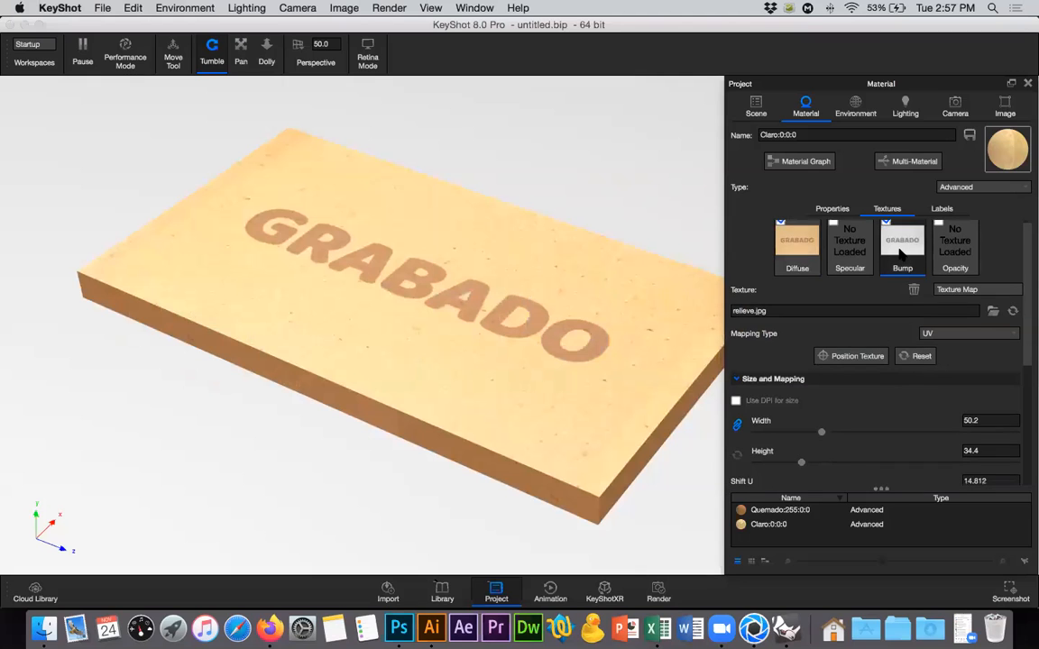
pyautogui.scroll(2, 574, 352)
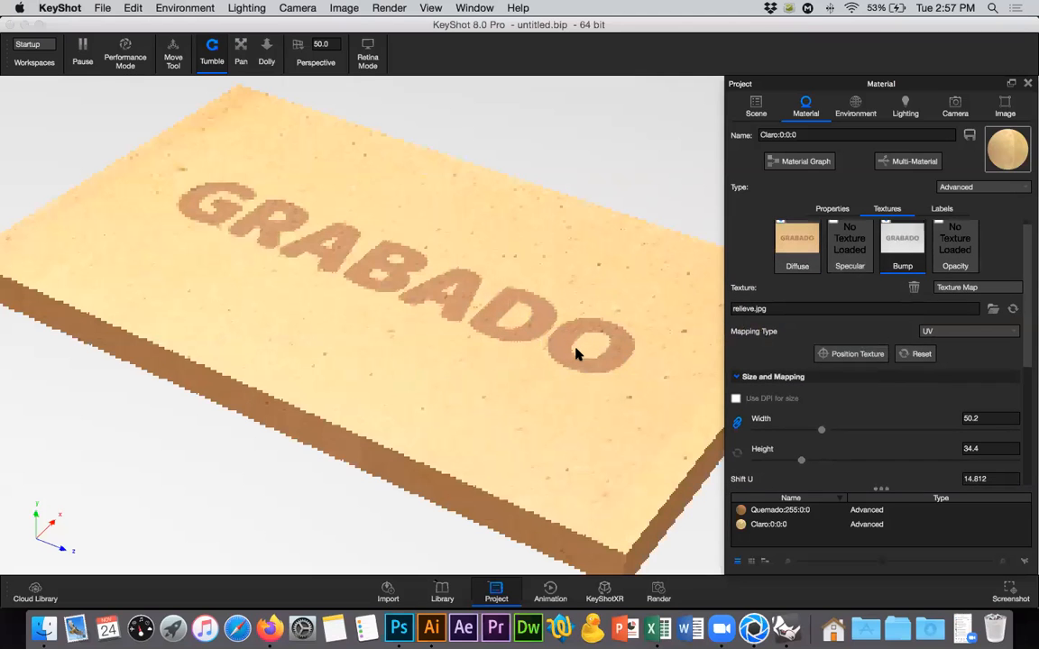
pyautogui.scroll(5, 574, 352)
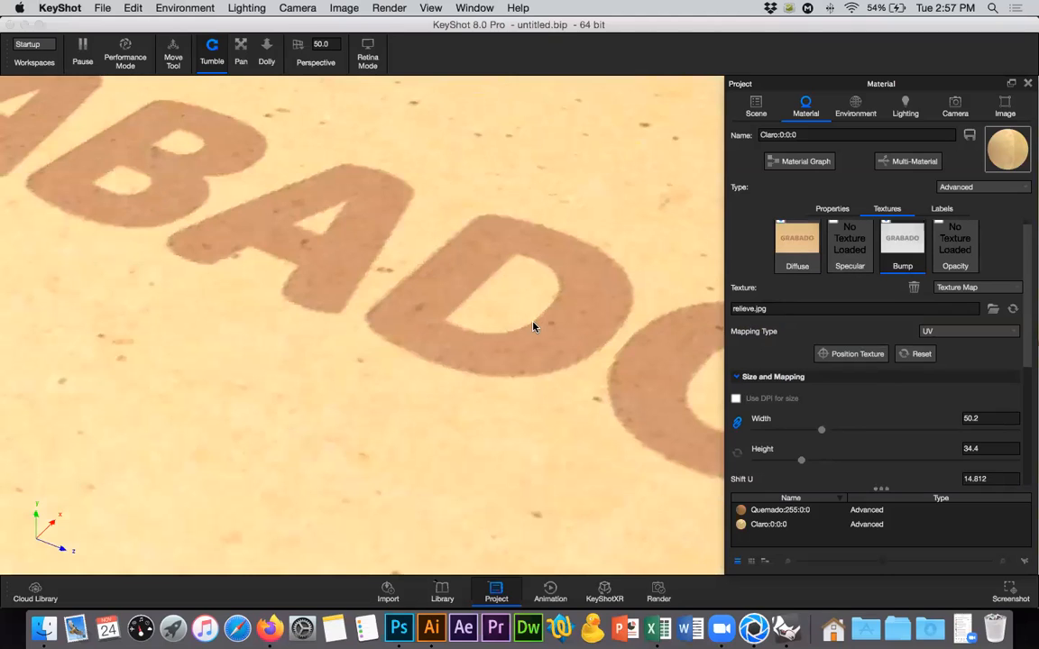
pyautogui.moveTo(1028, 316); pyautogui.dragTo(1029, 457)
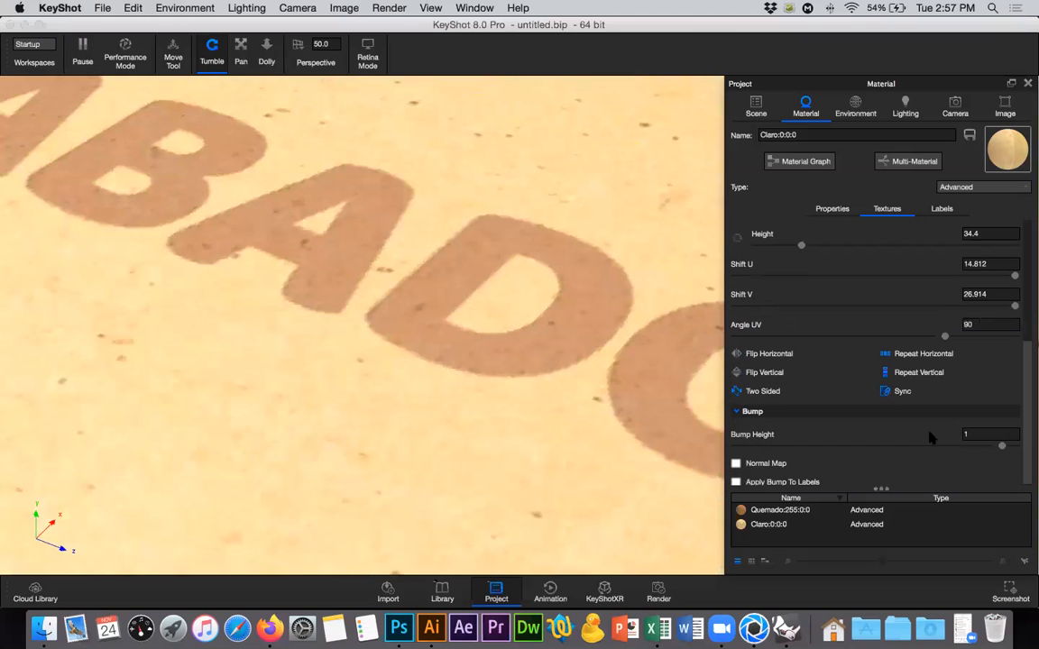
pyautogui.click(976, 434)
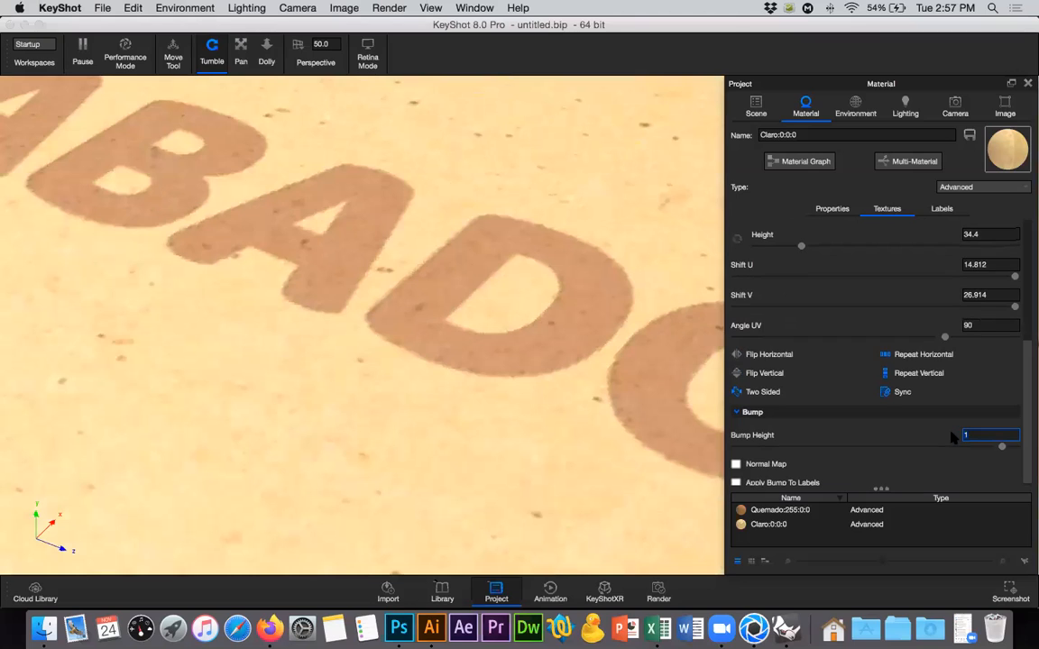
pyautogui.write('3')
pyautogui.press('Return')
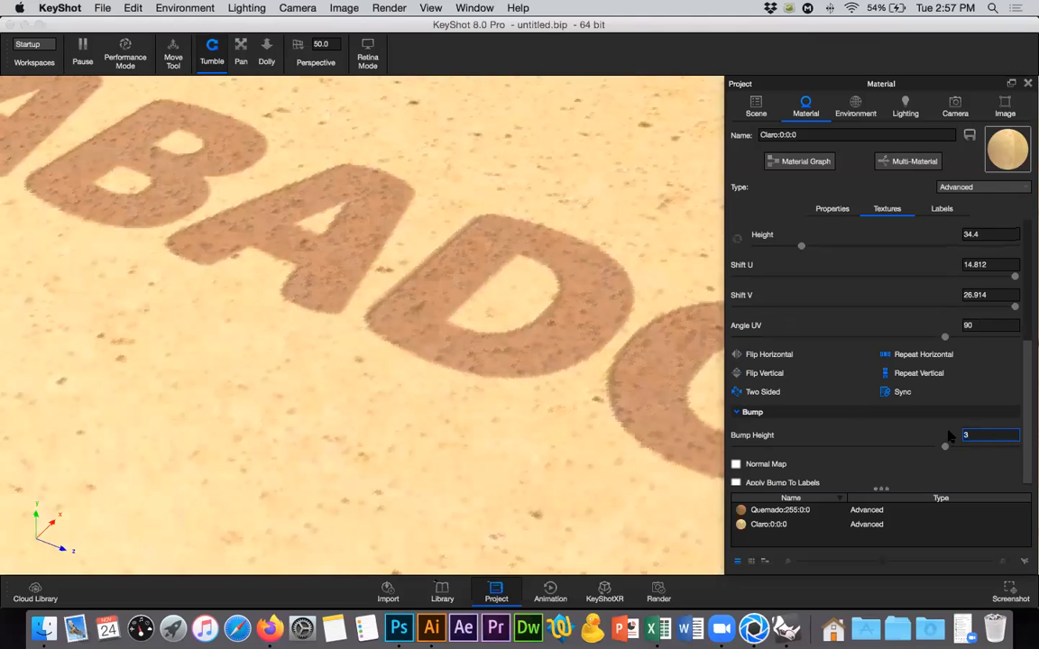
pyautogui.write('10')
pyautogui.press('Return')
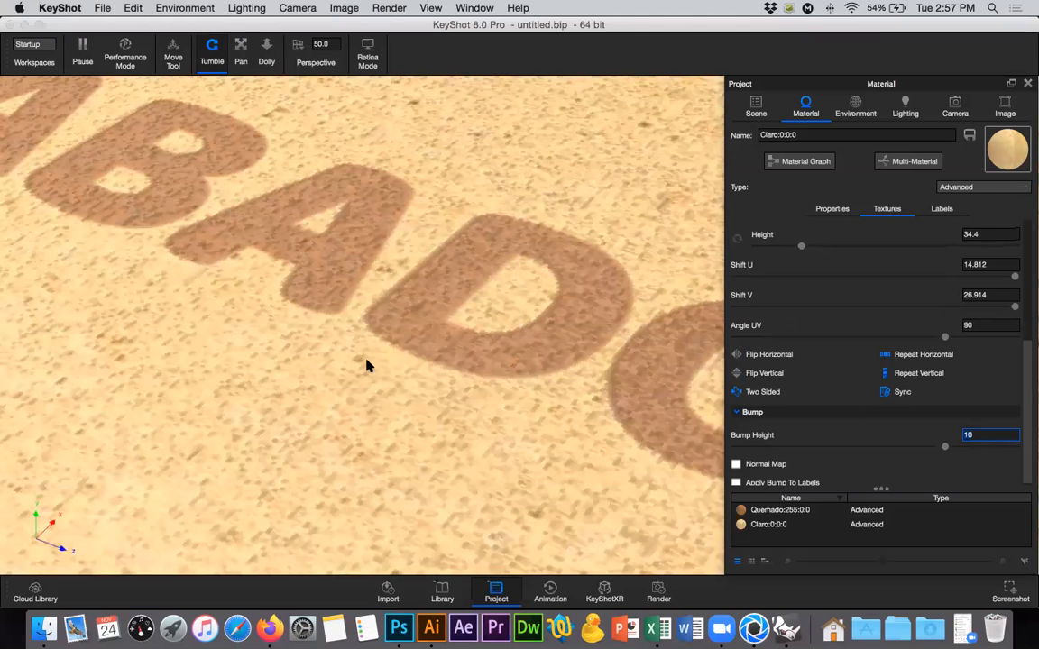
# Switch to Photoshop and close the mdf.jpg document.
pyautogui.press('super+Tab')
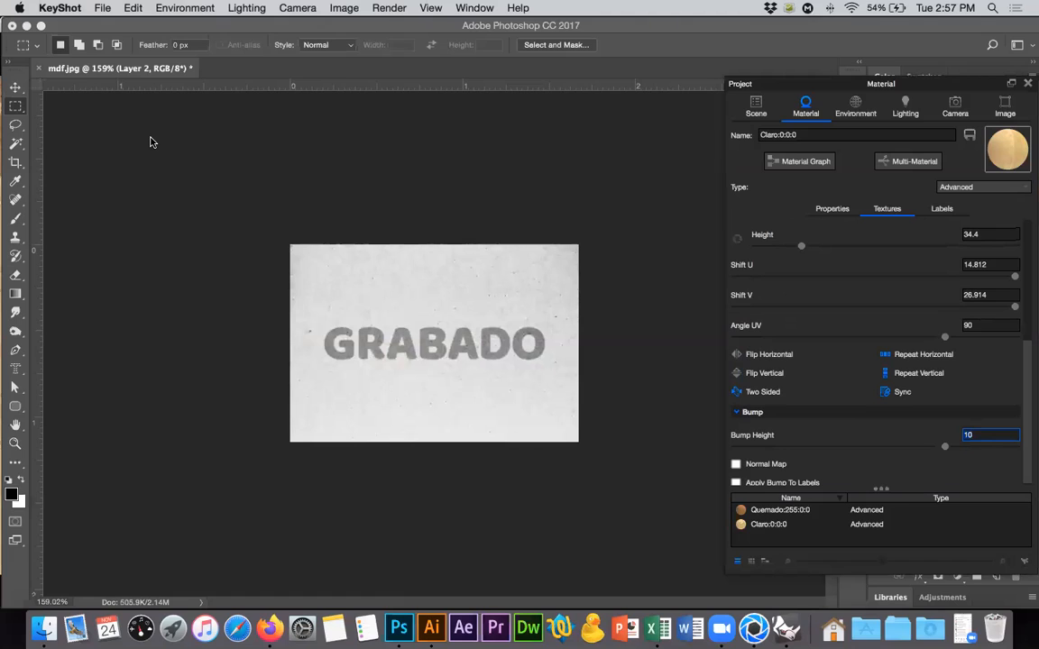
pyautogui.click(38, 72)
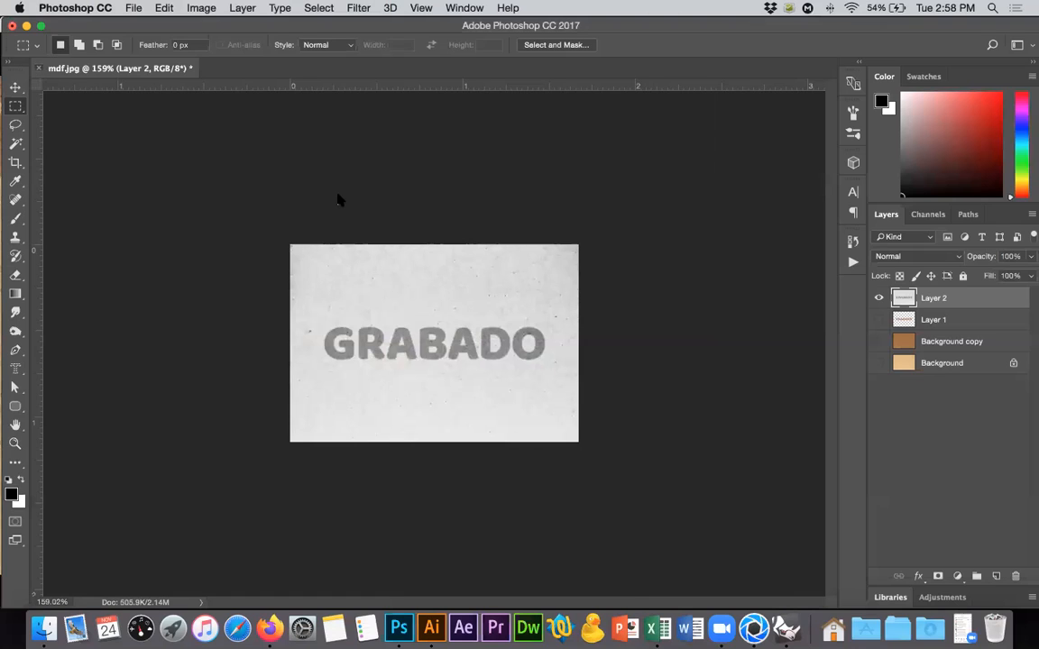
pyautogui.click(493, 223)
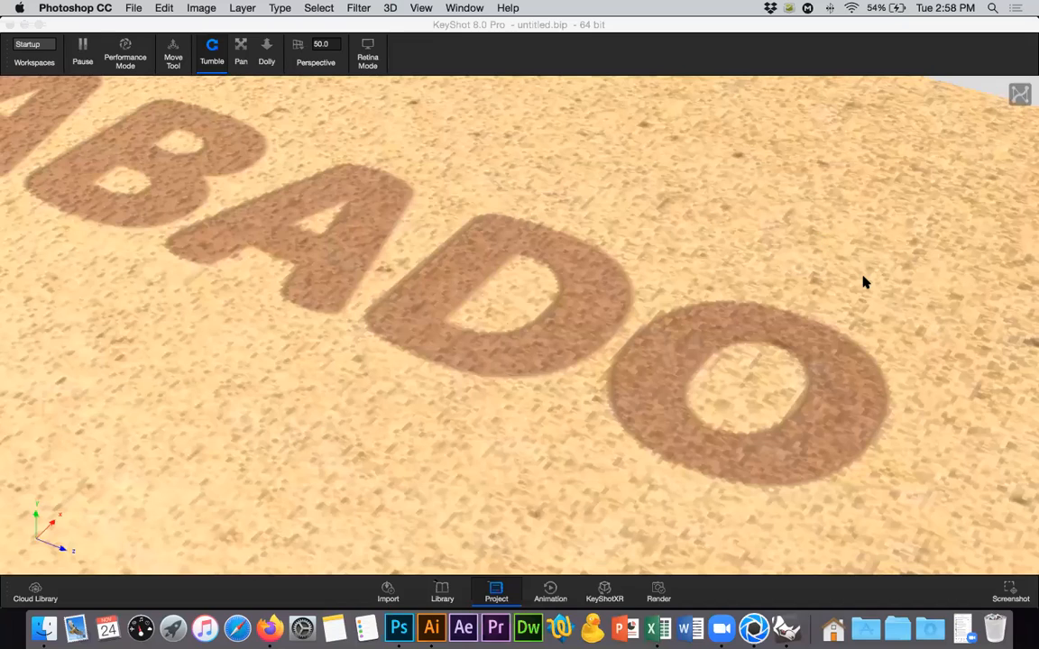
# Return to KeyShot, try a bump height of 5 for the Claro material's relief texture, and settle on 3.
pyautogui.click(496, 592)
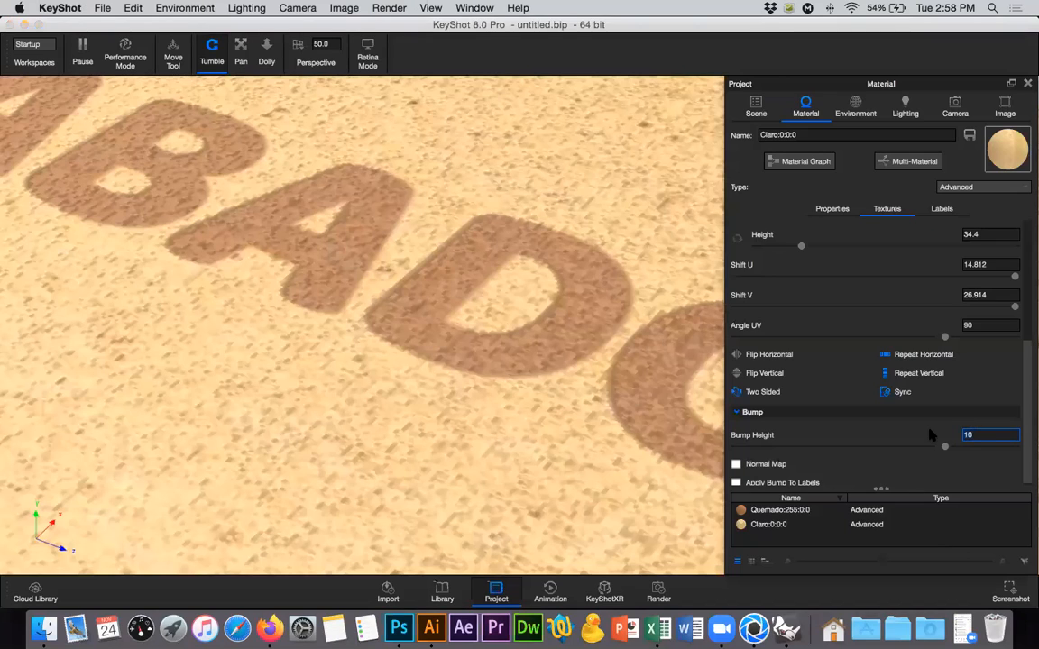
pyautogui.write('5')
pyautogui.press('Return')
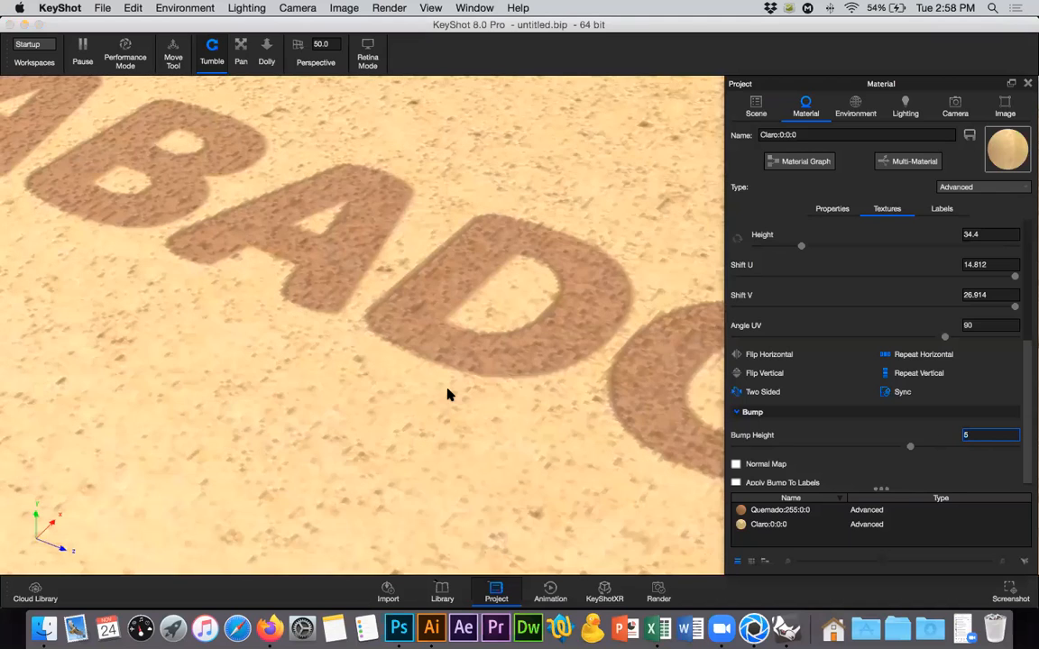
pyautogui.scroll(-5, 447, 394)
pyautogui.scroll(-3, 467, 498)
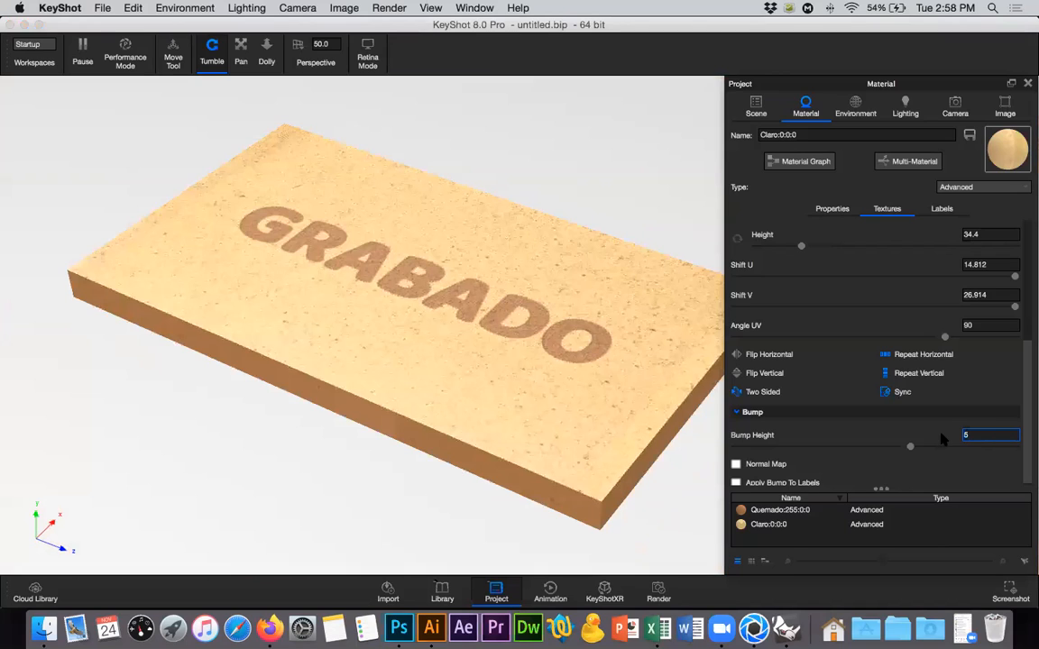
pyautogui.press('BackSpace')
pyautogui.write('3')
pyautogui.scroll(5, 1020, 348)
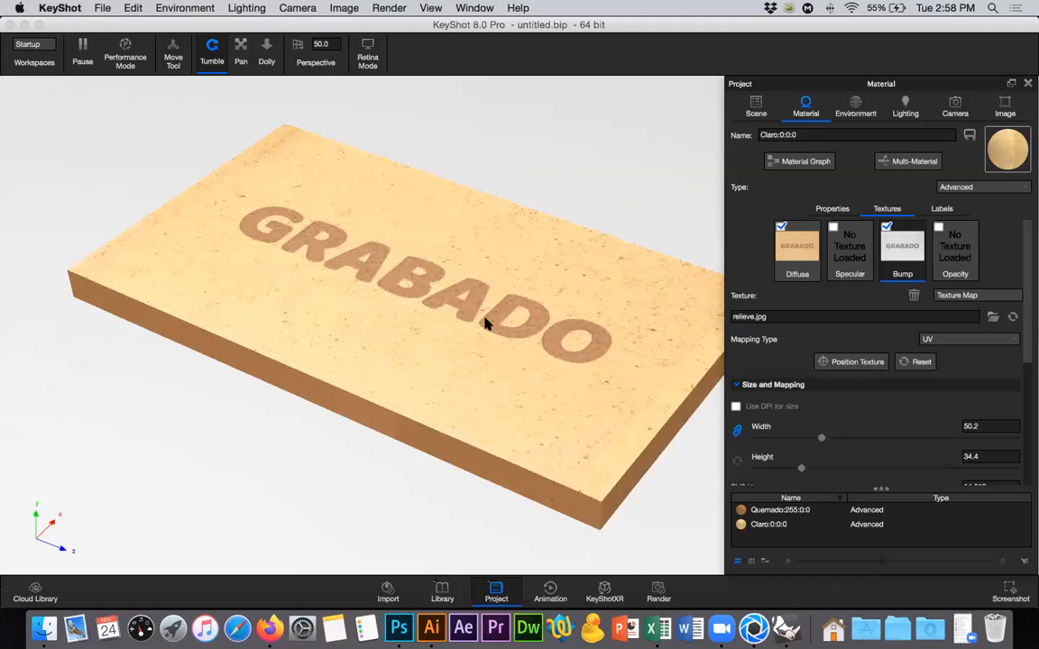
# Switch to Photoshop and open relieve.jpg from the Desktop.
pyautogui.click(399, 627)
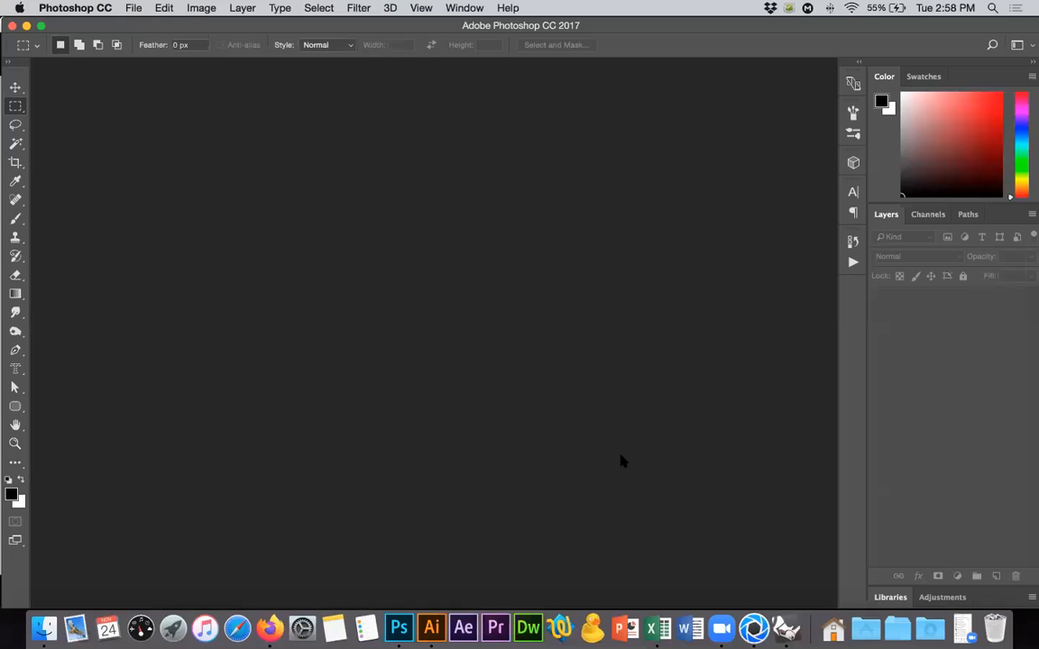
pyautogui.press('super+Tab')
pyautogui.press('super+Tab')
pyautogui.press('super+o')
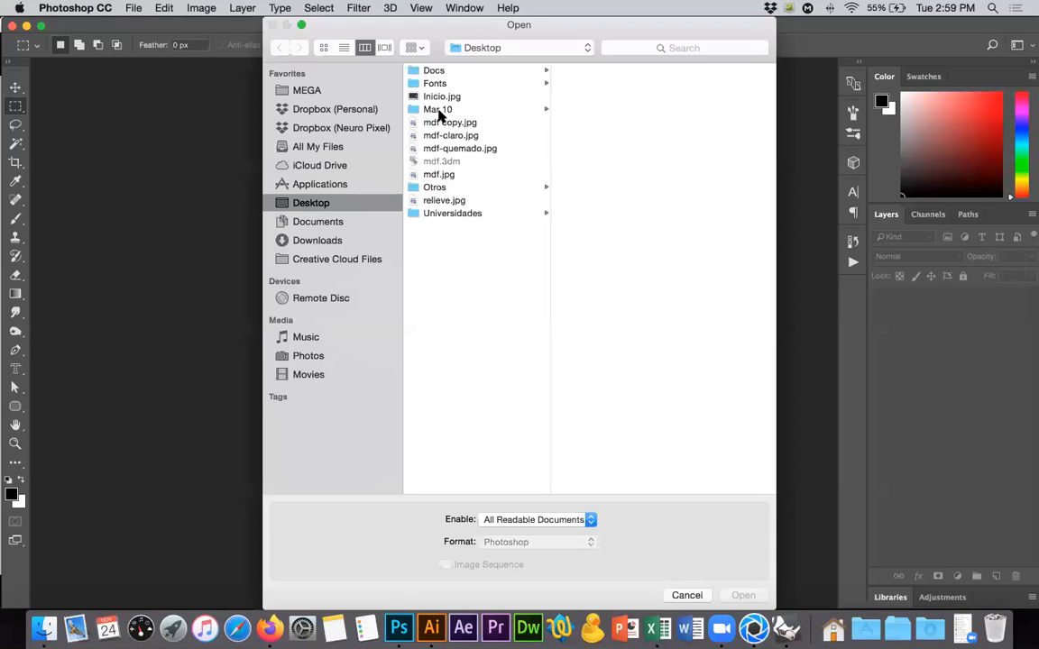
pyautogui.click(439, 200)
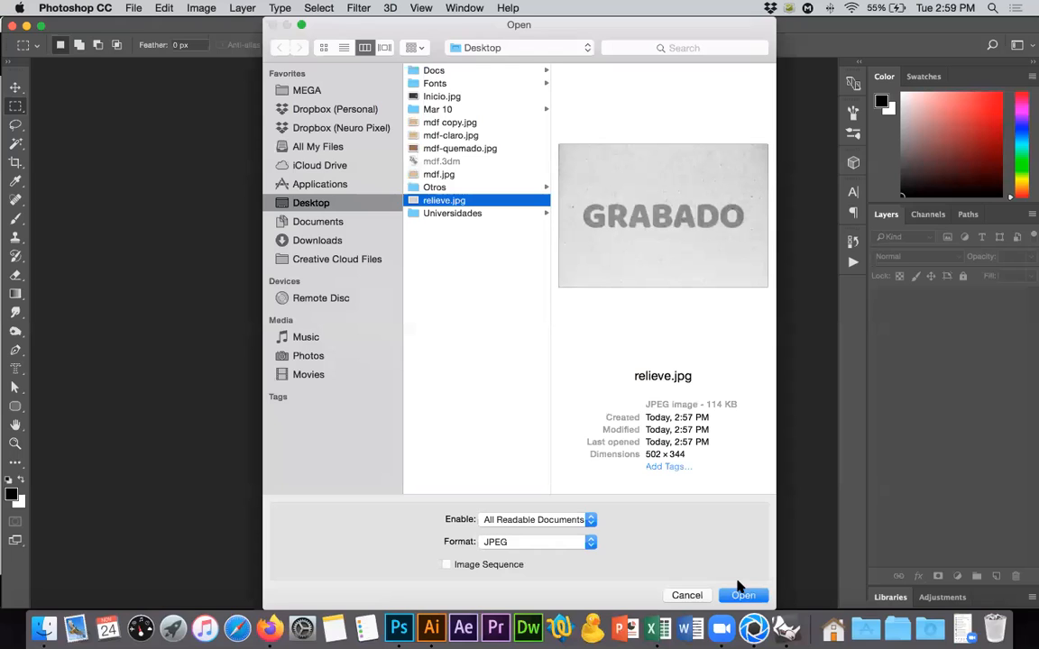
pyautogui.click(742, 596)
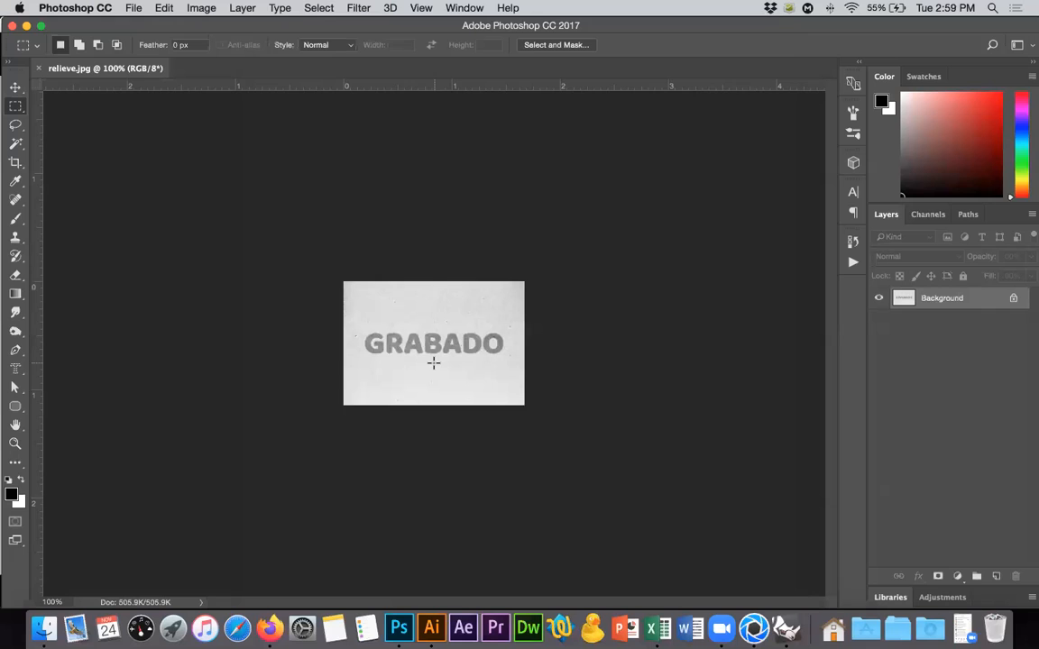
# Raise the brightness of relieve.jpg to 53 with a Brightness/Contrast adjustment.
pyautogui.keyDown('alt'); pyautogui.scroll(5, 434, 361); pyautogui.keyUp('alt')
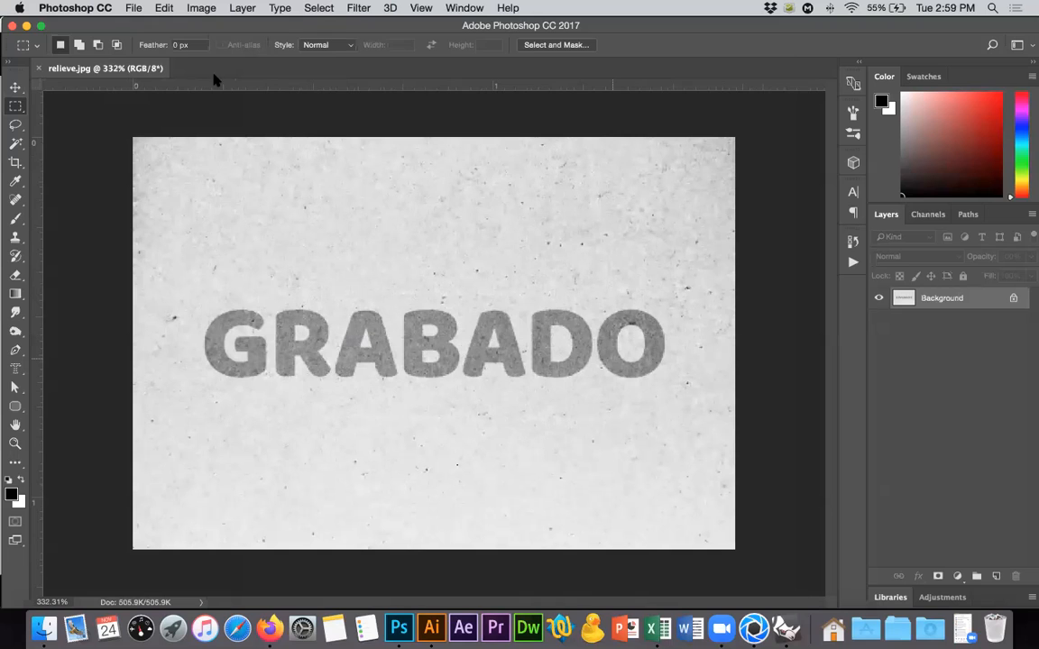
pyautogui.click(191, 13)
pyautogui.moveTo(189, 47)
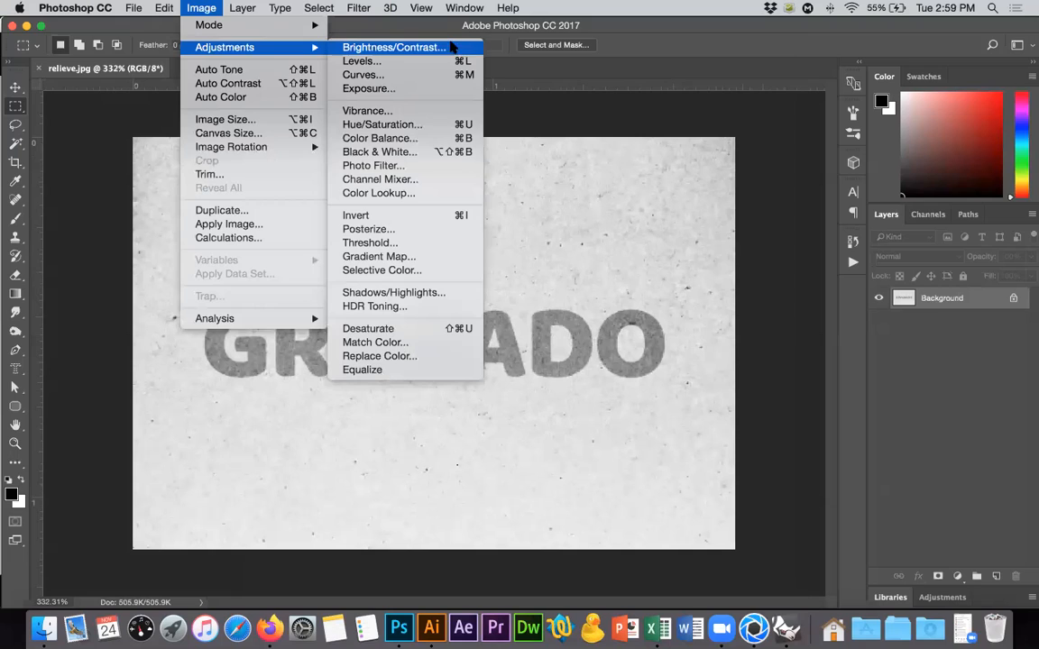
pyautogui.click(451, 47)
pyautogui.moveTo(803, 208); pyautogui.dragTo(809, 207)
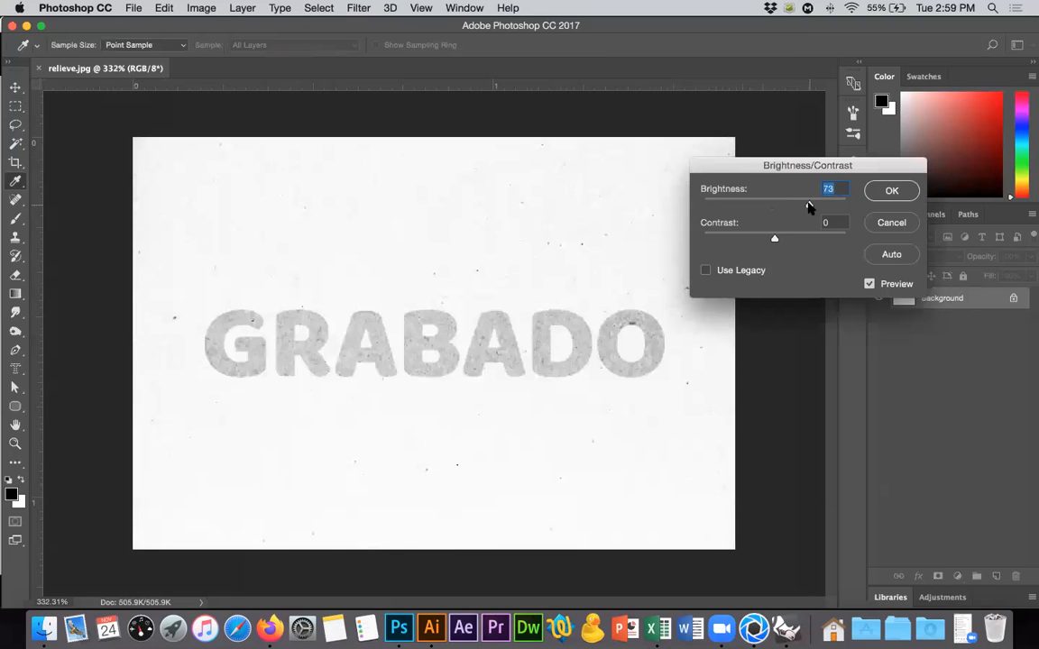
pyautogui.moveTo(808, 206); pyautogui.dragTo(800, 206)
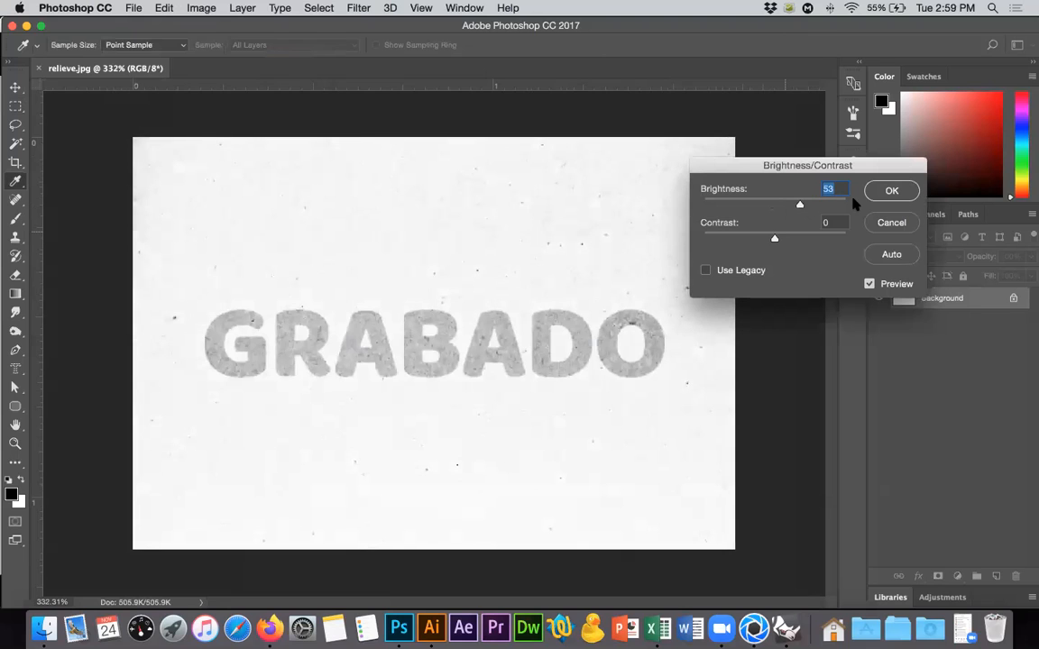
pyautogui.click(890, 191)
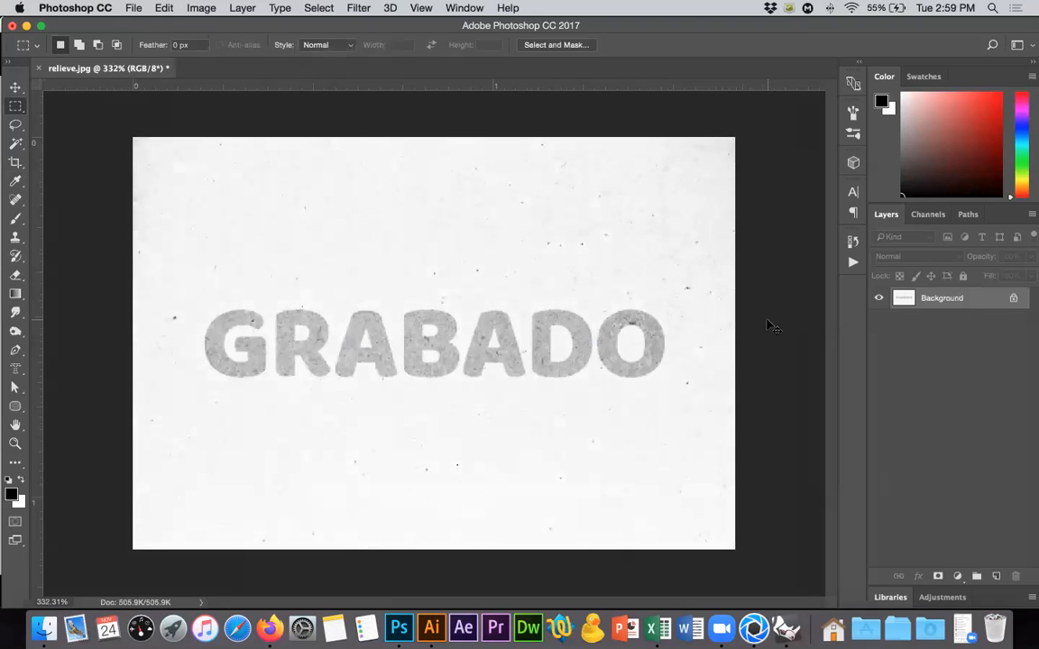
# Save the brightened image to the Desktop as a JPEG named brillo.jpg.
pyautogui.press('super+shift+s')
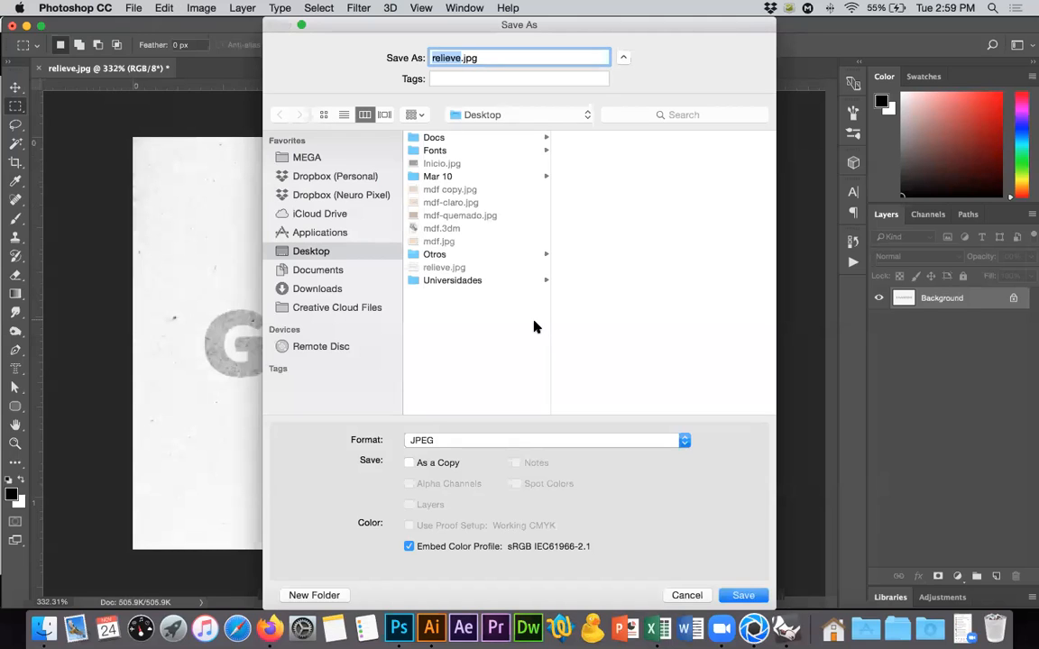
pyautogui.write('br')
pyautogui.press('Return')
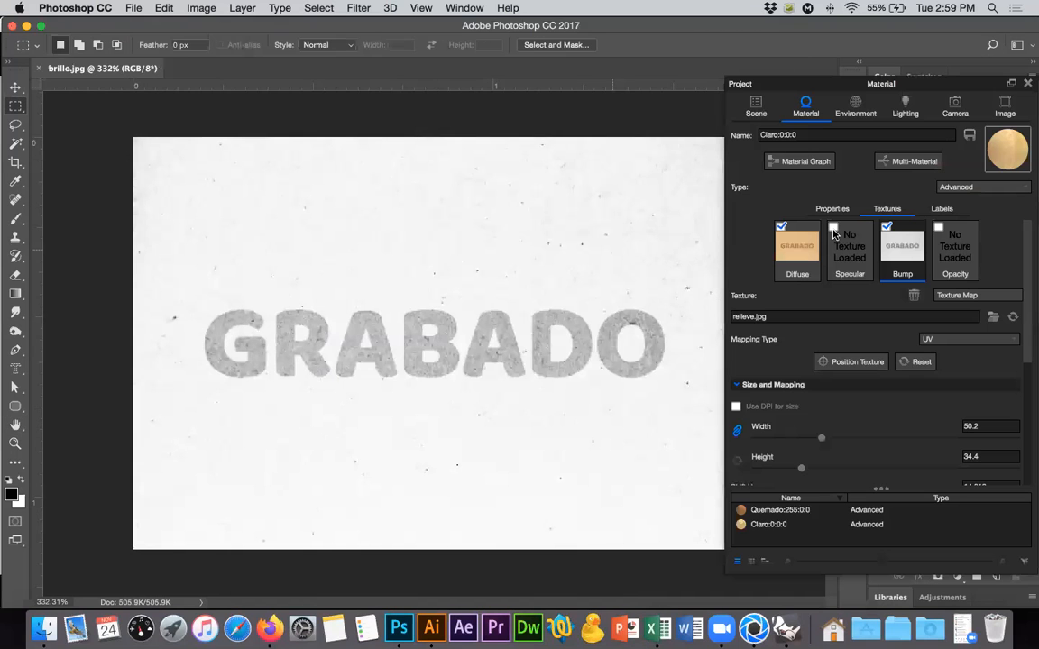
# Switch to KeyShot and load brillo.jpg from the Desktop as the Claro material's specular texture.
pyautogui.click(834, 233)
pyautogui.doubleClick(842, 260)
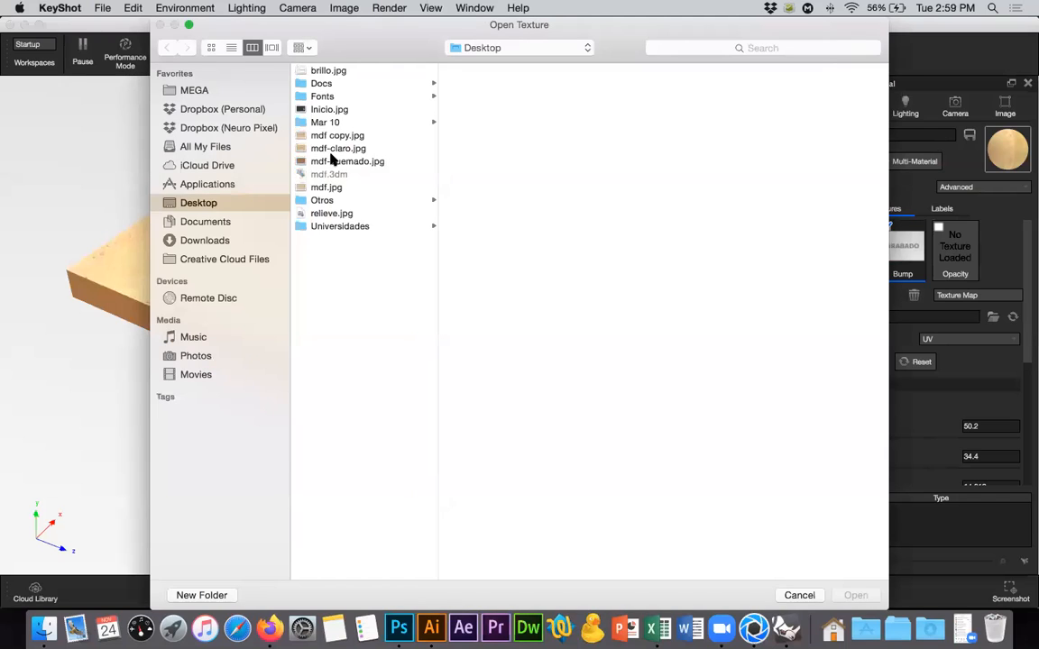
pyautogui.click(331, 73)
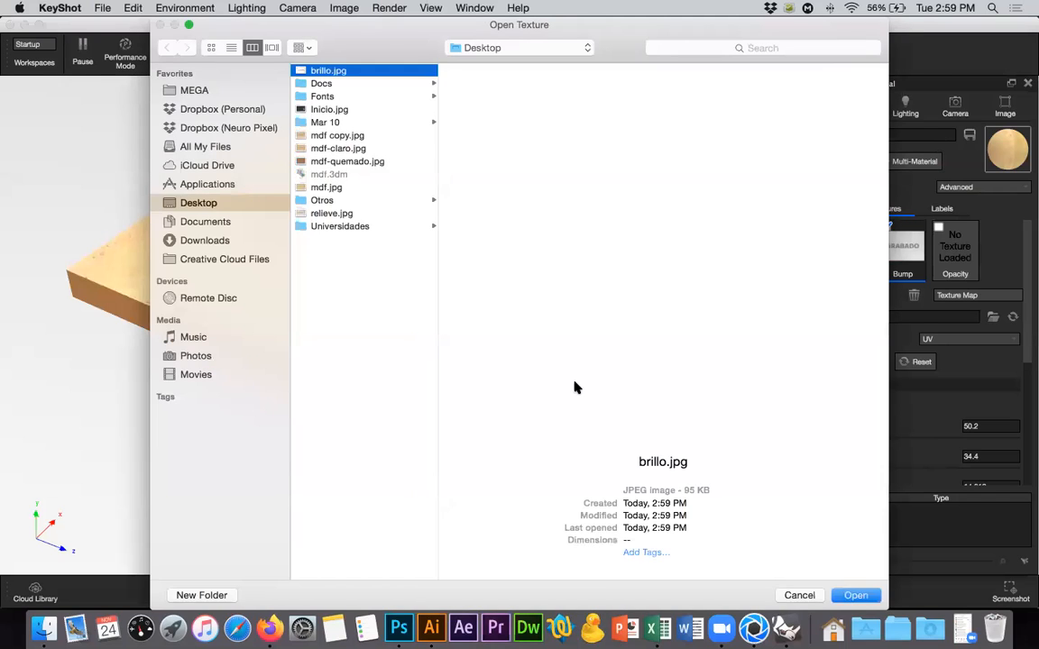
pyautogui.press('Return')
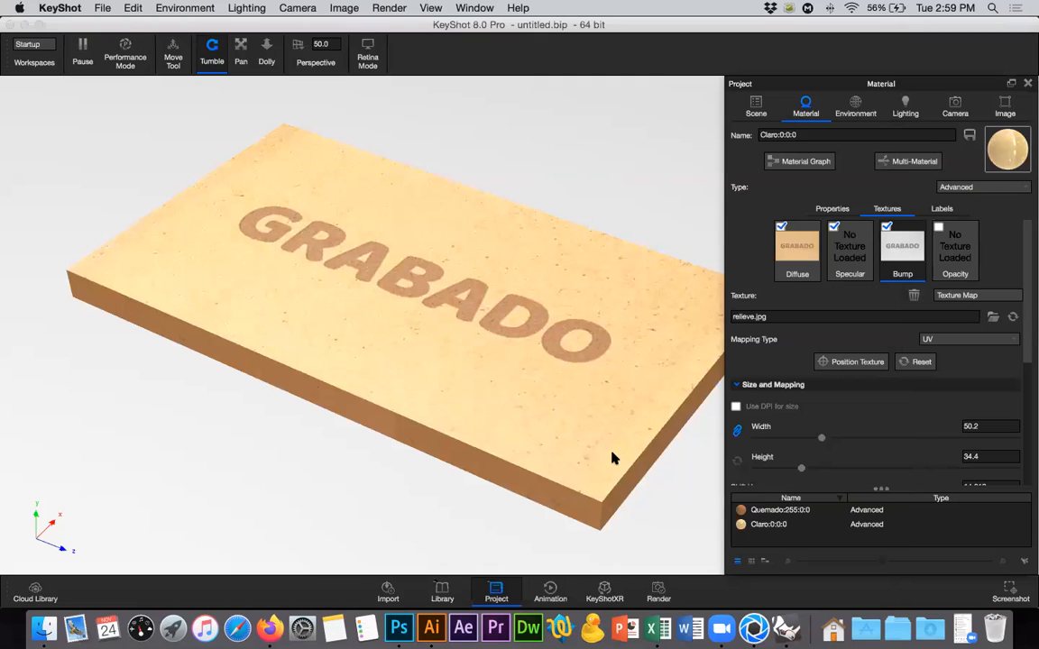
# Check the Claro material's properties and compare the board with its specular texture off and on.
pyautogui.click(834, 208)
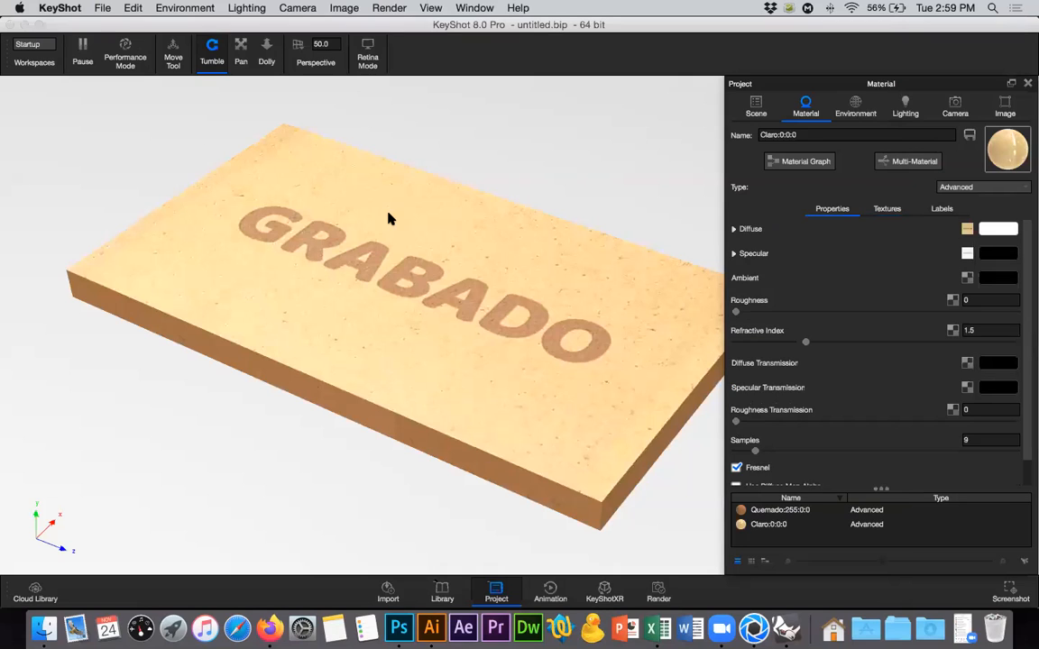
pyautogui.moveTo(471, 193); pyautogui.dragTo(405, 279)
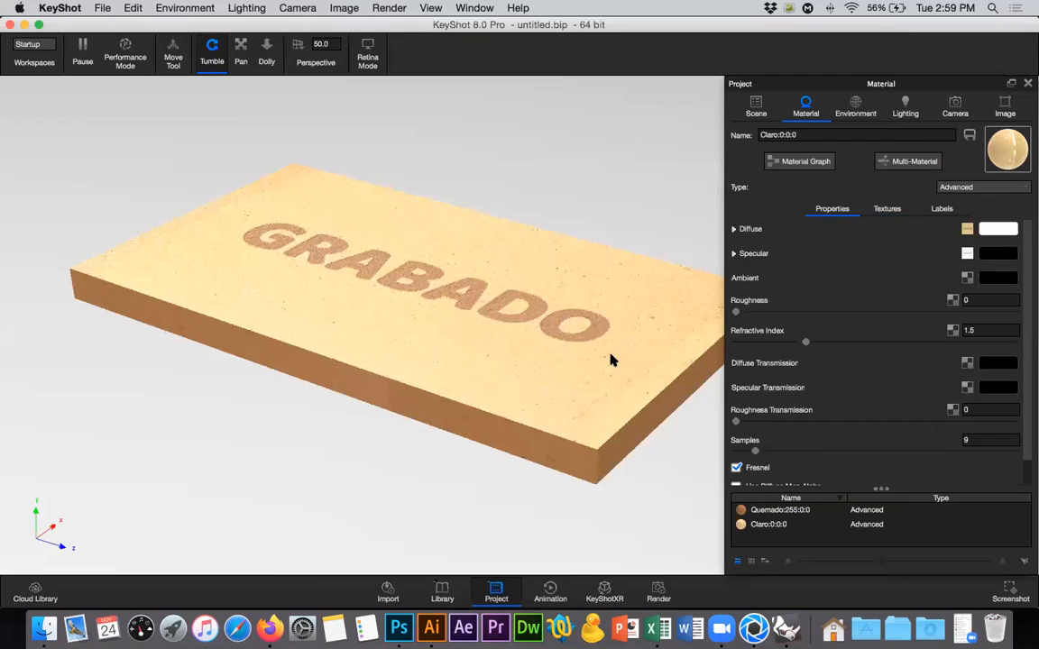
pyautogui.click(886, 208)
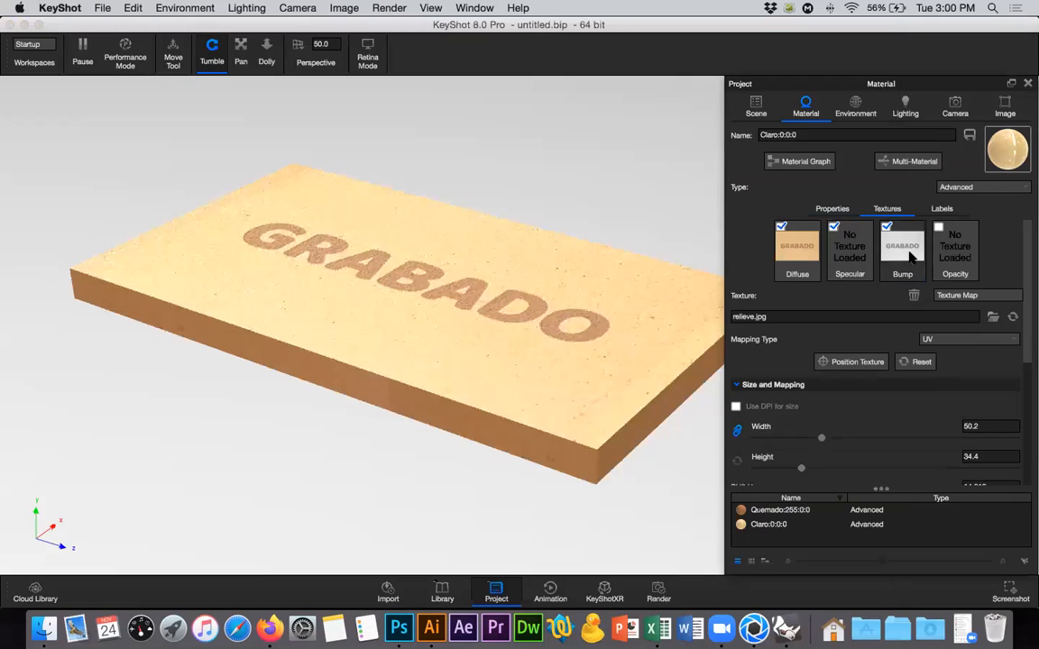
pyautogui.click(833, 228)
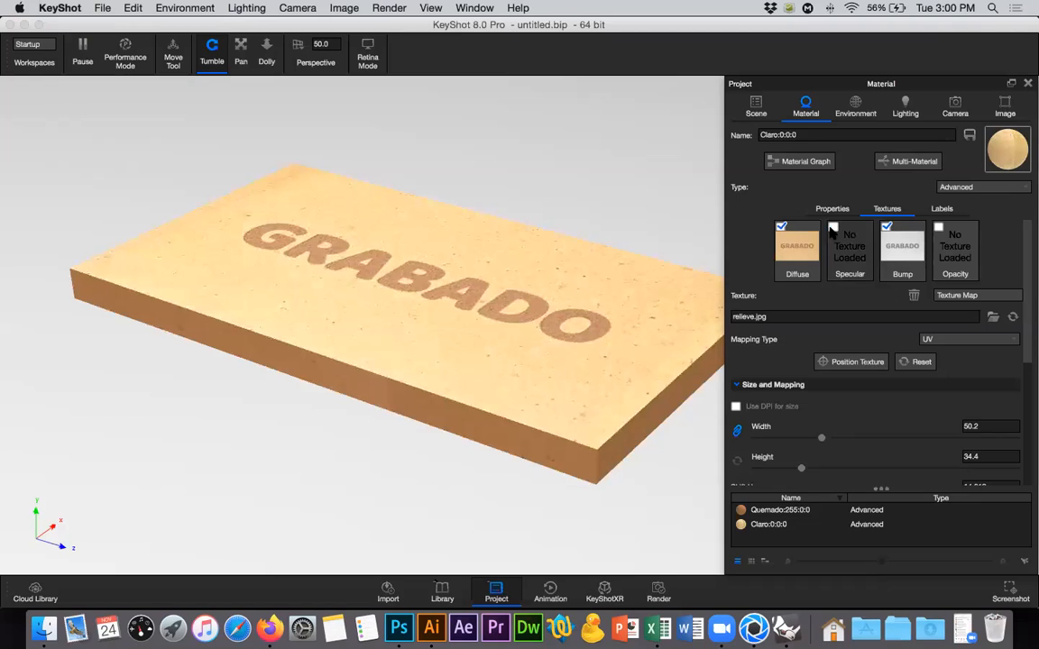
pyautogui.click(833, 228)
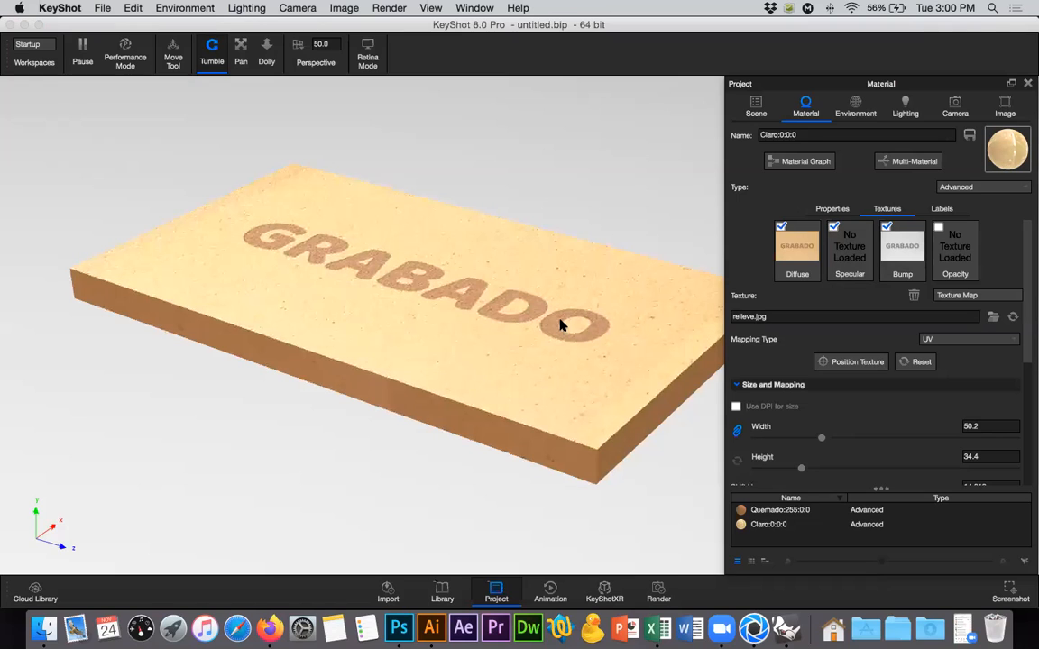
# Try a bump height of 1 for the Claro material's relief texture, and settle on 2.
pyautogui.scroll(-5, 1028, 316)
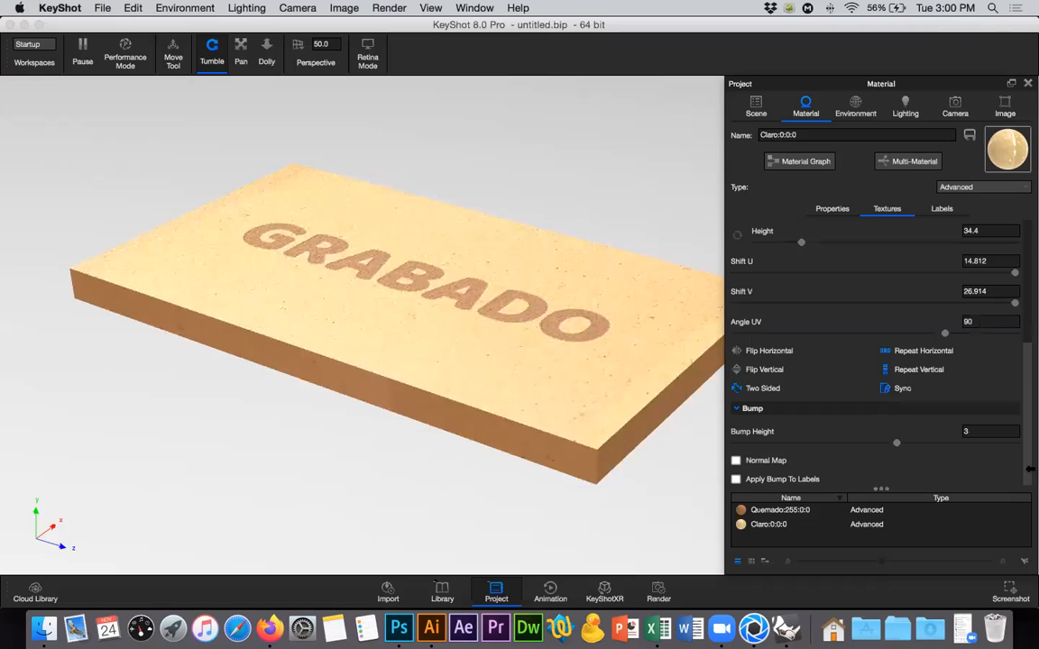
pyautogui.doubleClick(956, 432)
pyautogui.write('1')
pyautogui.press('Return')
pyautogui.moveTo(978, 433); pyautogui.dragTo(950, 434)
pyautogui.write('2')
pyautogui.press('Return')
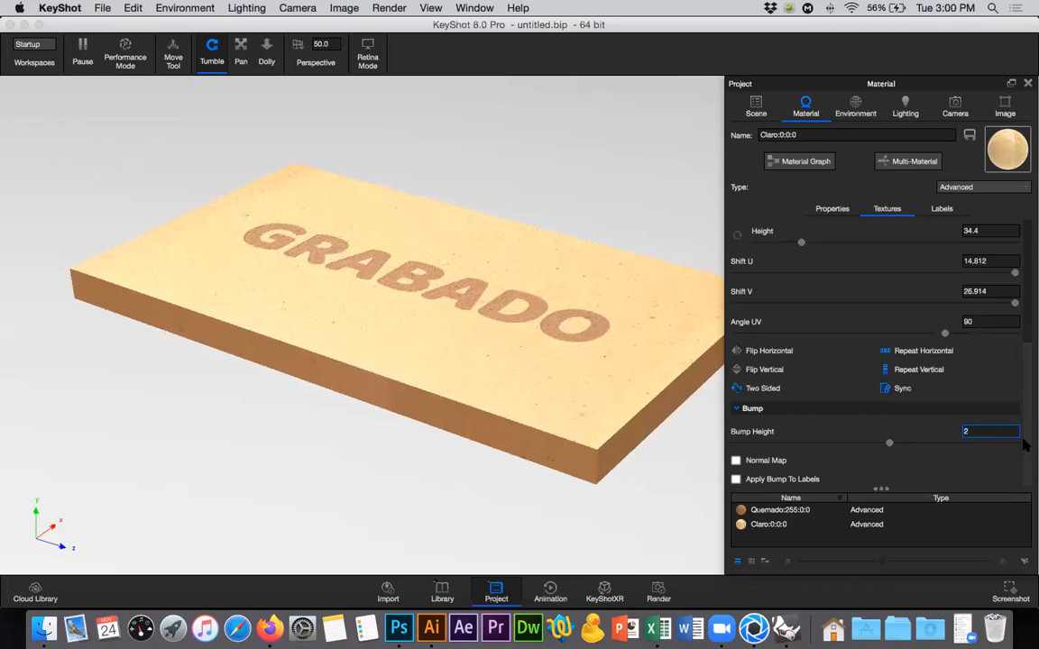
# Open the Quemado part's material and assign a Noise (Fractal) texture to its bump channel.
pyautogui.scroll(5, 1029, 299)
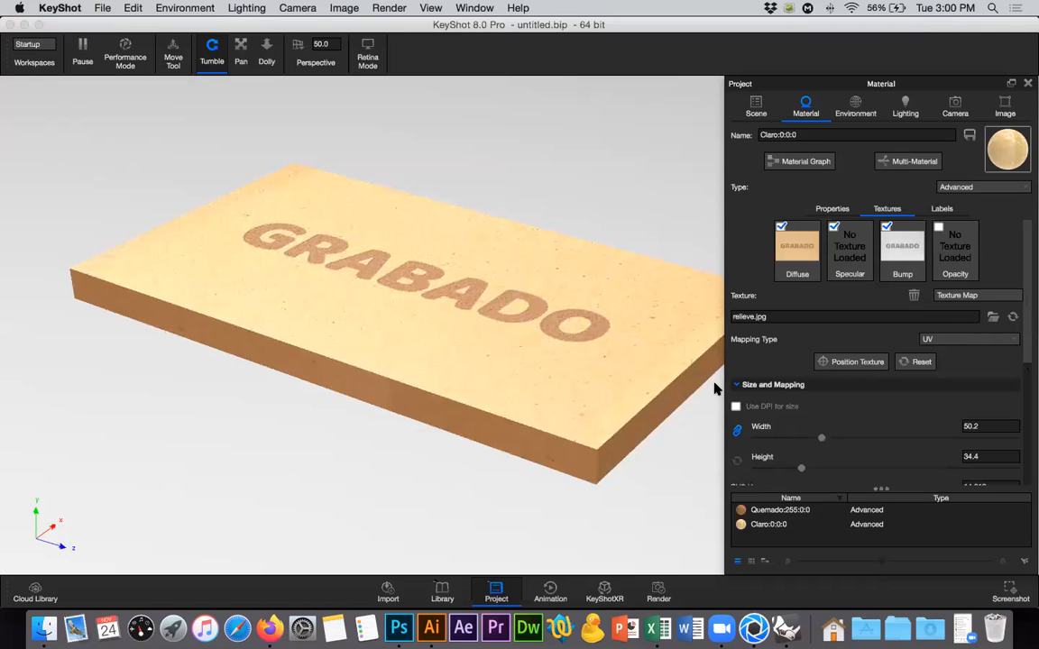
pyautogui.click(755, 107)
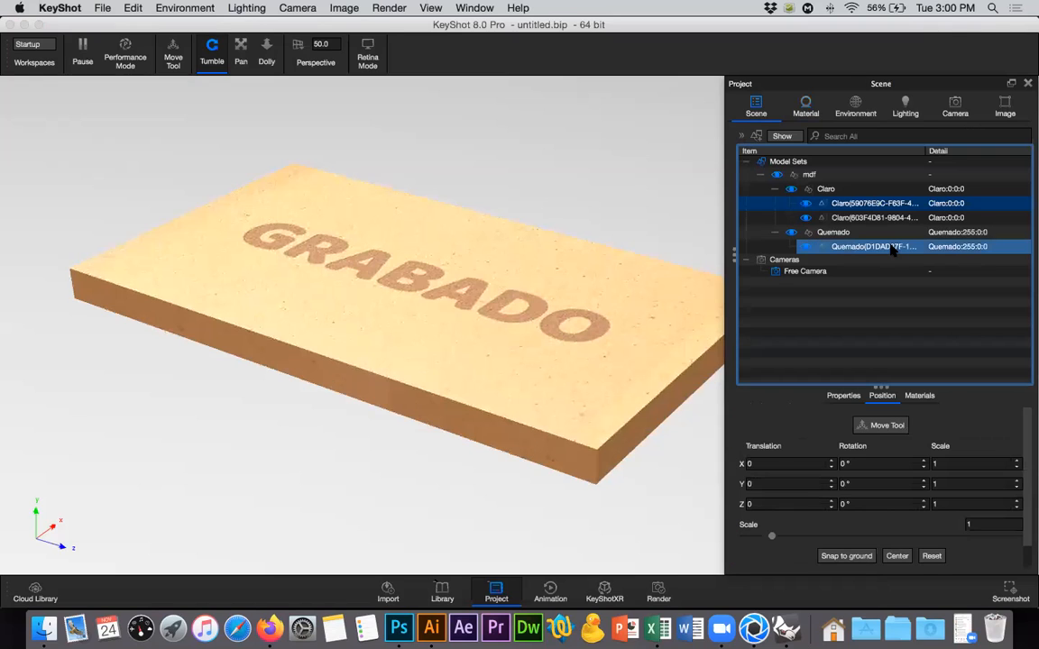
pyautogui.click(893, 248)
pyautogui.doubleClick(892, 247)
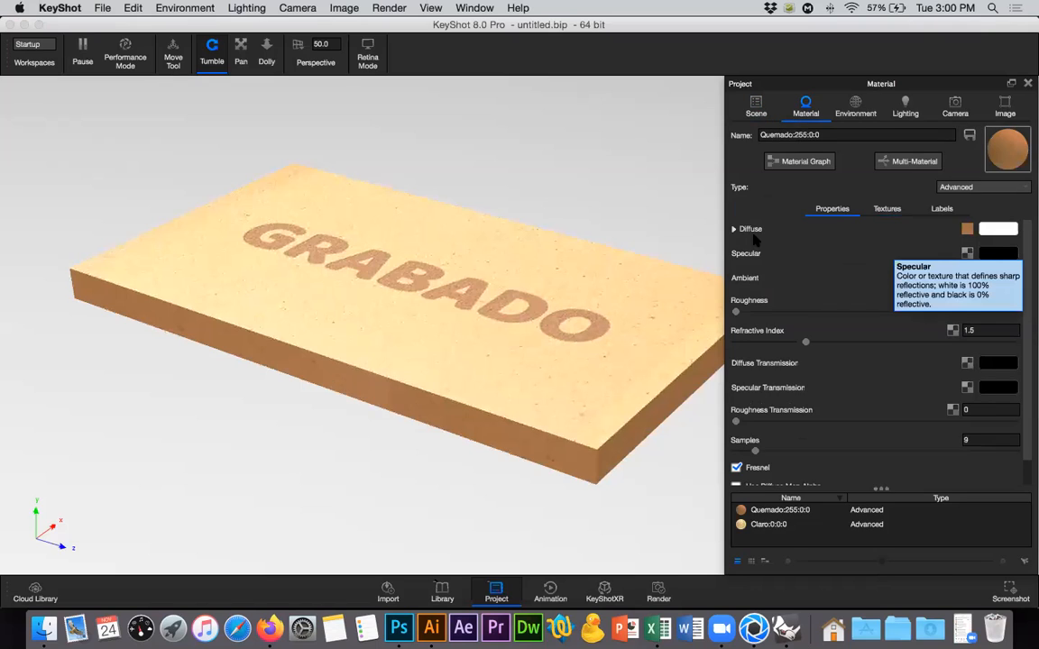
pyautogui.click(885, 208)
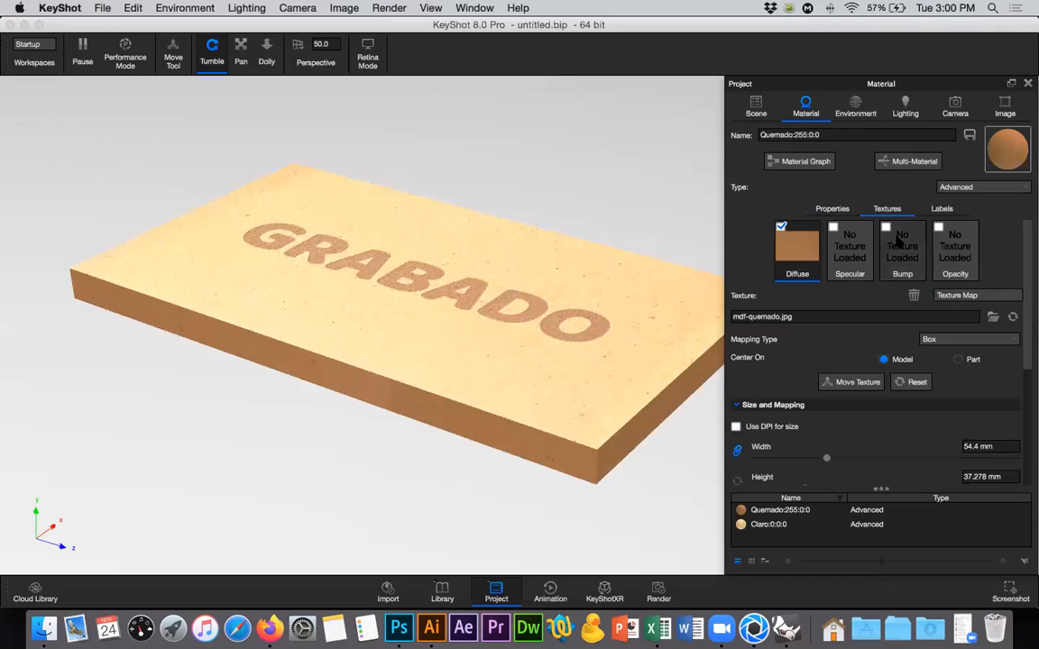
pyautogui.click(902, 245)
pyautogui.click(974, 296)
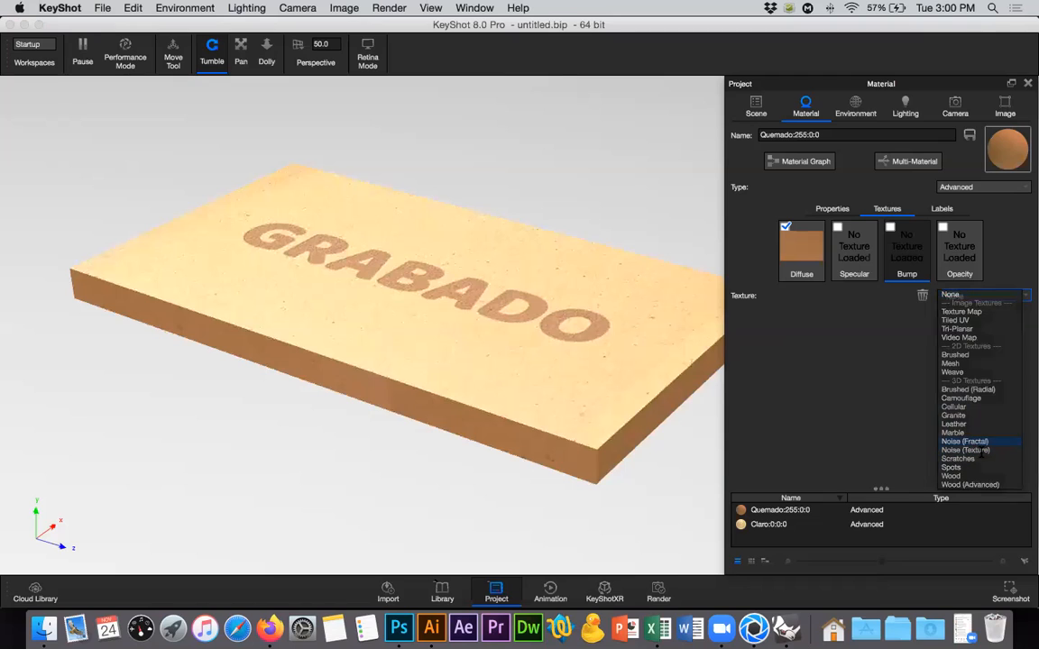
pyautogui.click(980, 447)
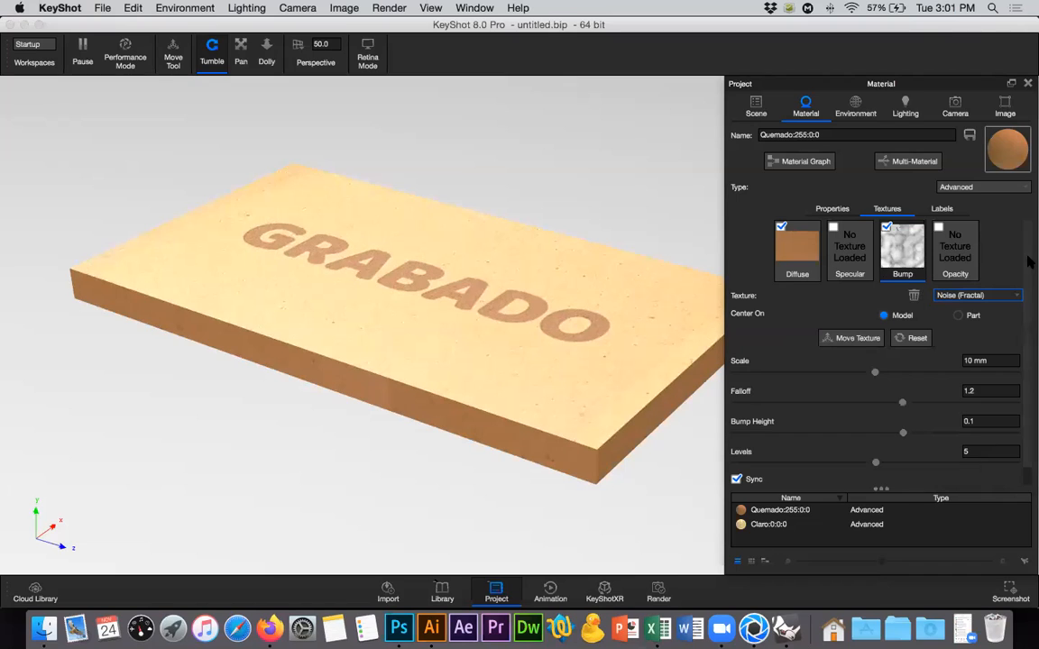
# Set the Quemado fractal noise bump to a height of 0.446 and a scale of 1 mm, and inspect the board.
pyautogui.scroll(-1, 918, 426)
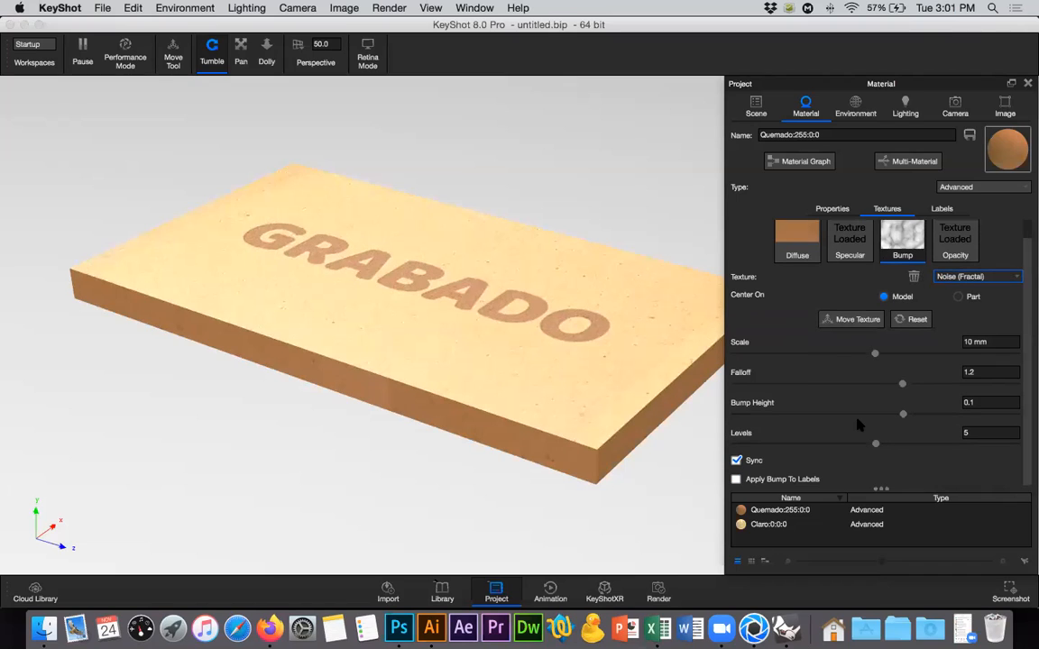
pyautogui.moveTo(904, 416); pyautogui.dragTo(974, 417)
pyautogui.moveTo(974, 416); pyautogui.dragTo(989, 415)
pyautogui.click(1018, 340)
pyautogui.press('BackSpace')
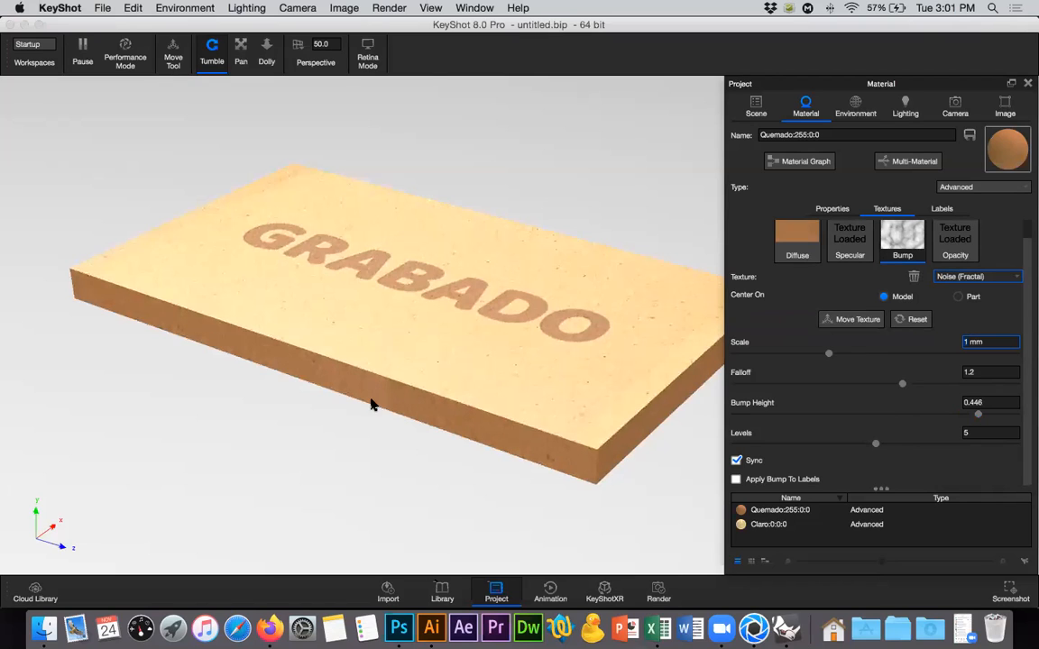
pyautogui.moveTo(499, 420); pyautogui.dragTo(258, 323)
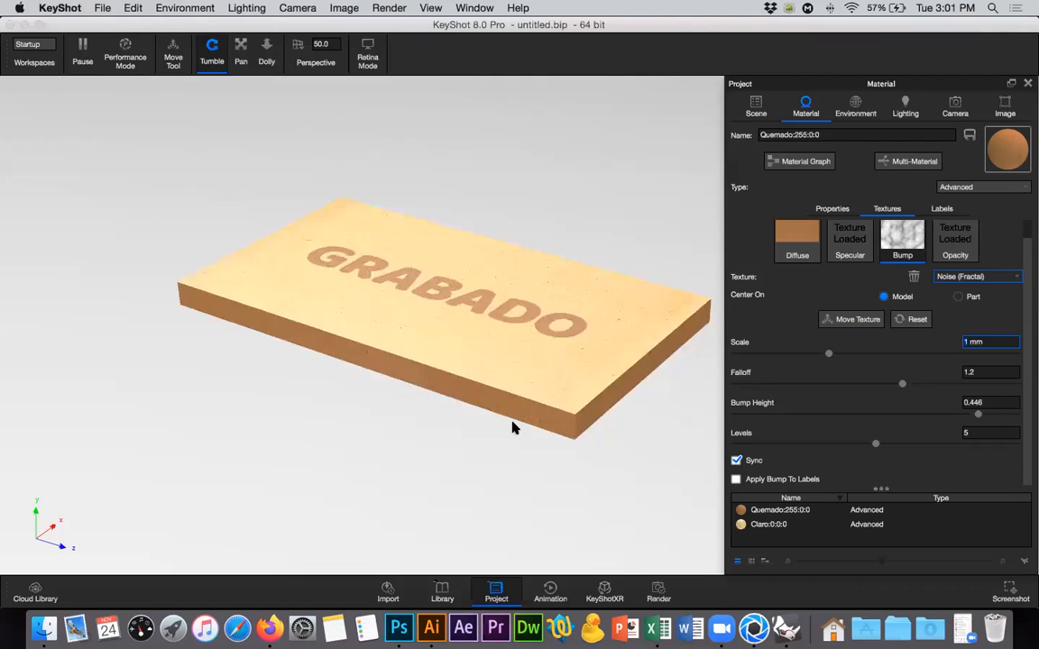
pyautogui.moveTo(395, 210); pyautogui.dragTo(296, 232)
pyautogui.click(211, 49)
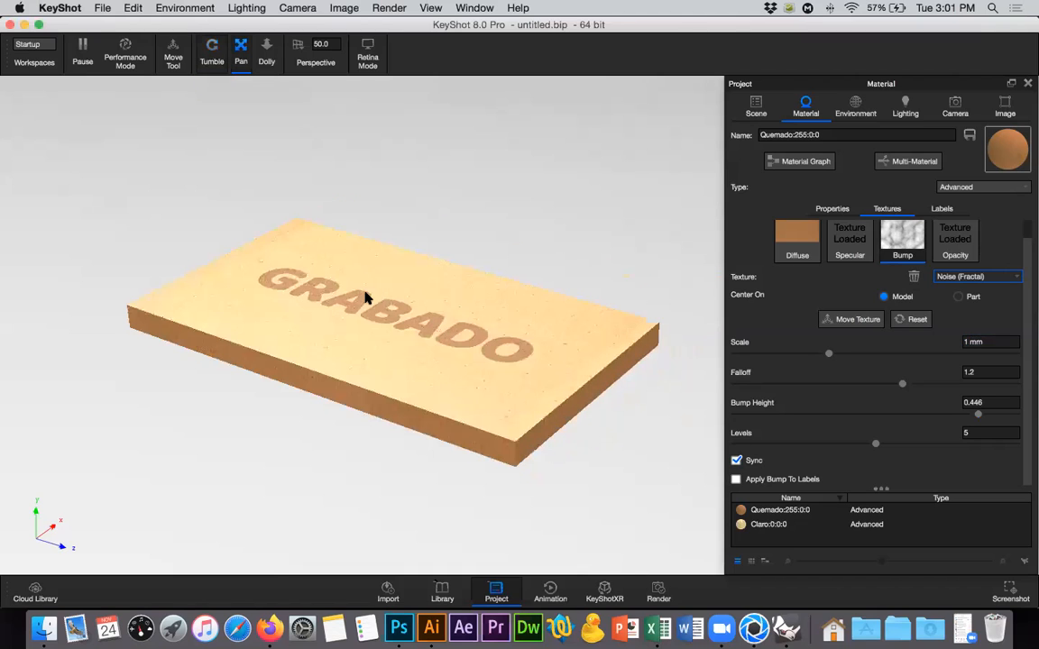
pyautogui.moveTo(365, 275); pyautogui.dragTo(577, 221)
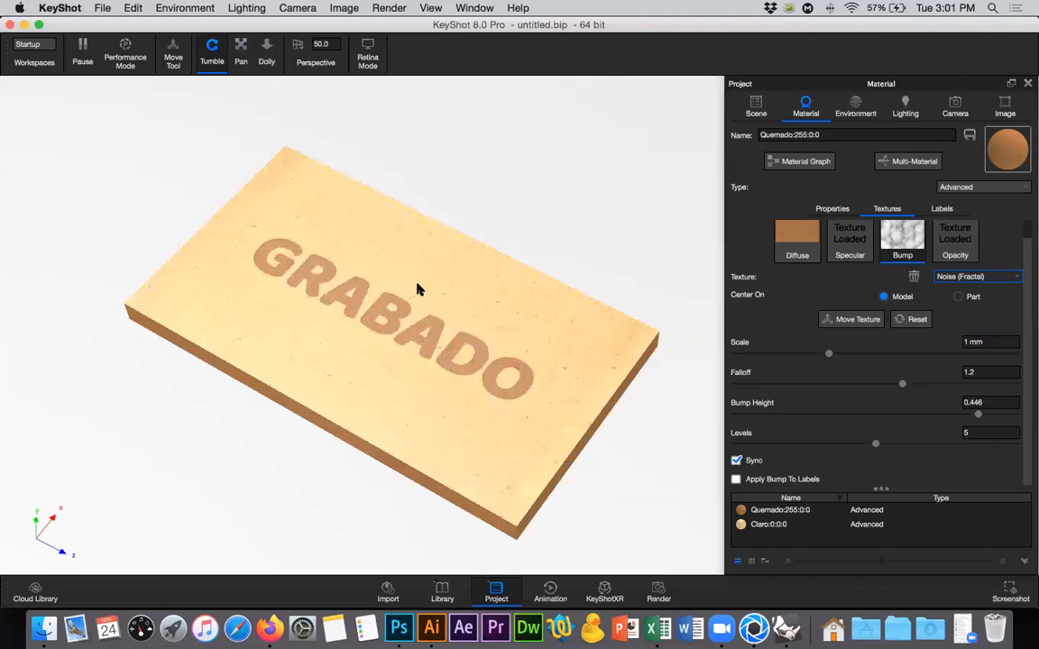
# Reopen the Claro material, disable its mdf-claro.jpg diffuse texture, and inspect the engraved lettering's relief and shine up close.
pyautogui.moveTo(1027, 234); pyautogui.dragTo(1025, 213)
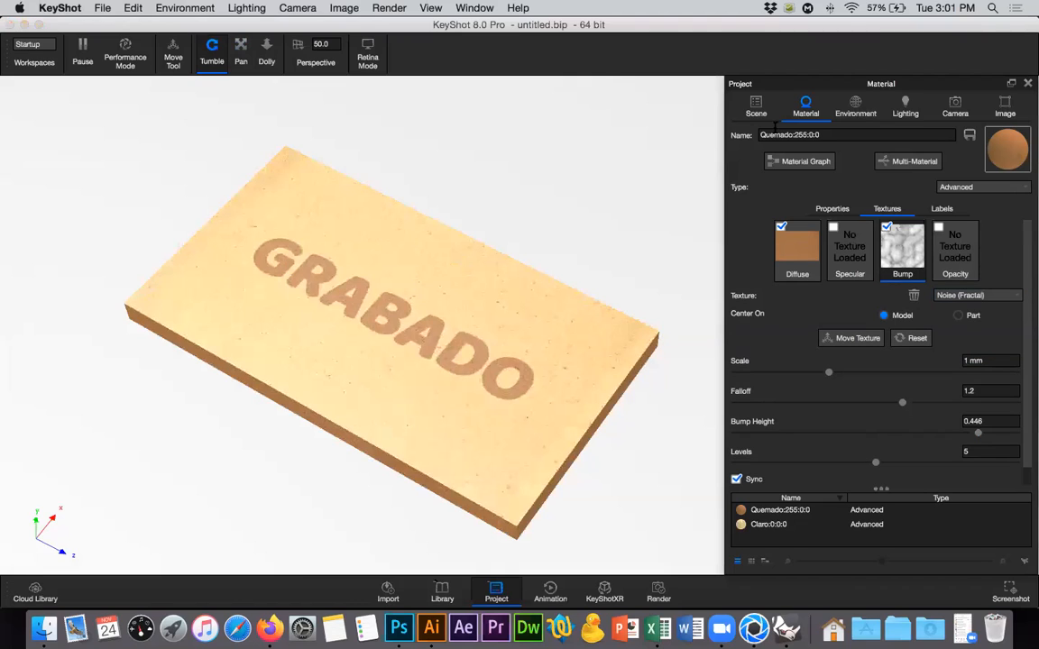
pyautogui.click(756, 107)
pyautogui.click(886, 204)
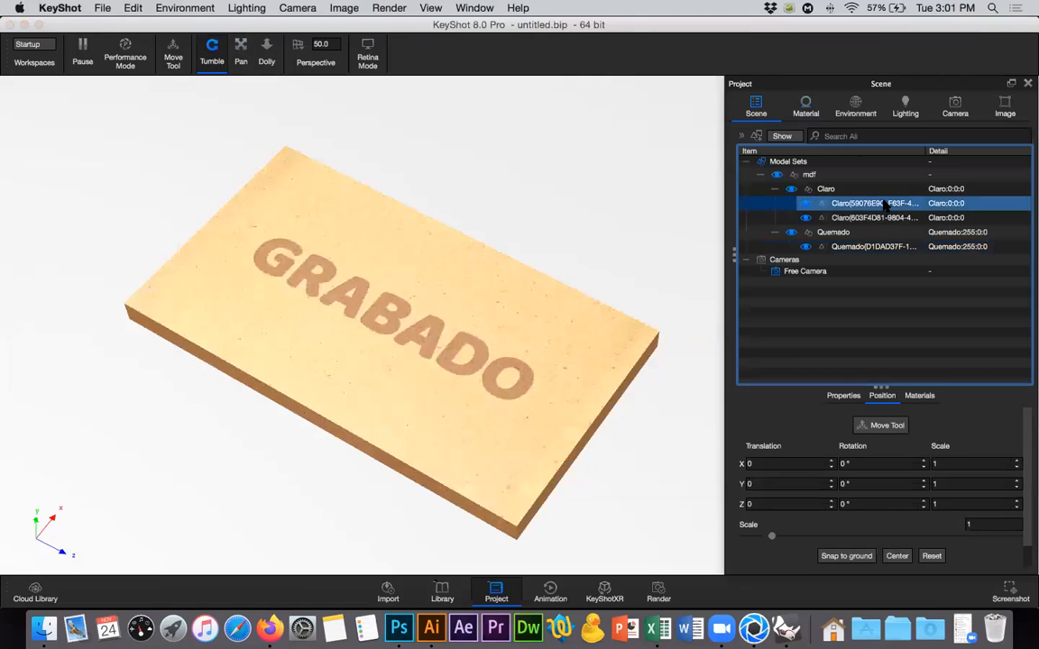
pyautogui.doubleClick(884, 204)
pyautogui.click(882, 210)
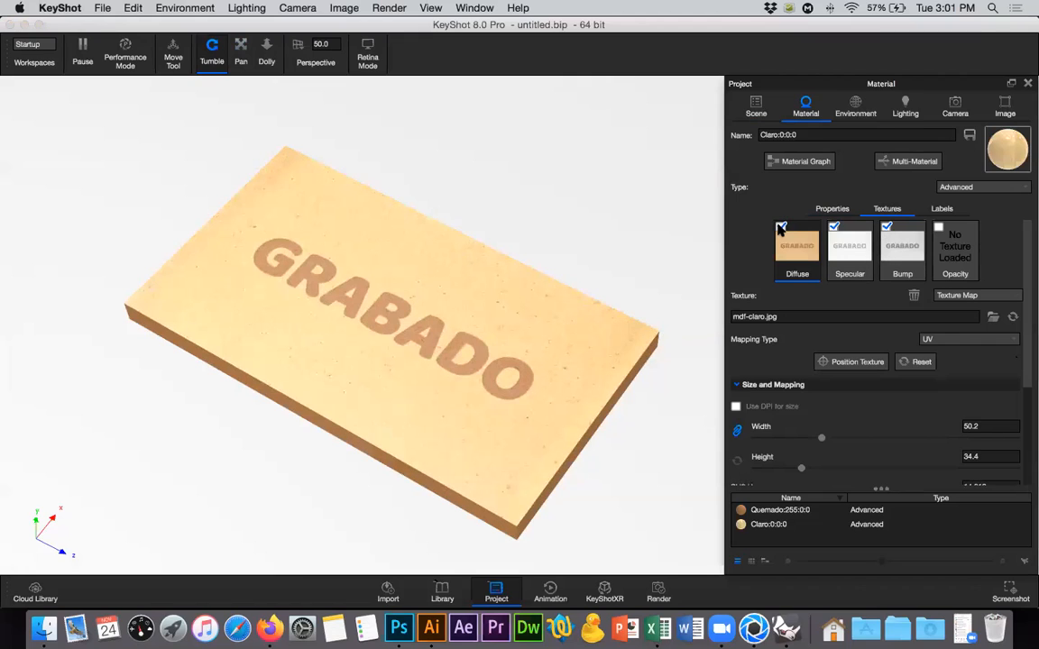
pyautogui.click(781, 227)
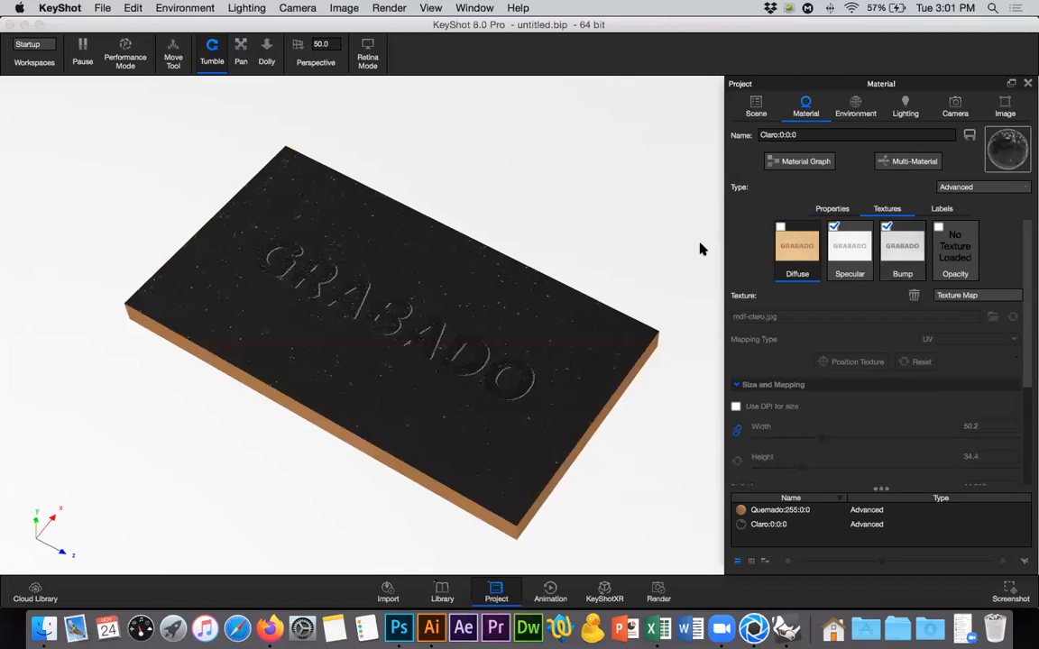
pyautogui.moveTo(479, 241); pyautogui.dragTo(352, 162)
pyautogui.moveTo(483, 197); pyautogui.dragTo(512, 211)
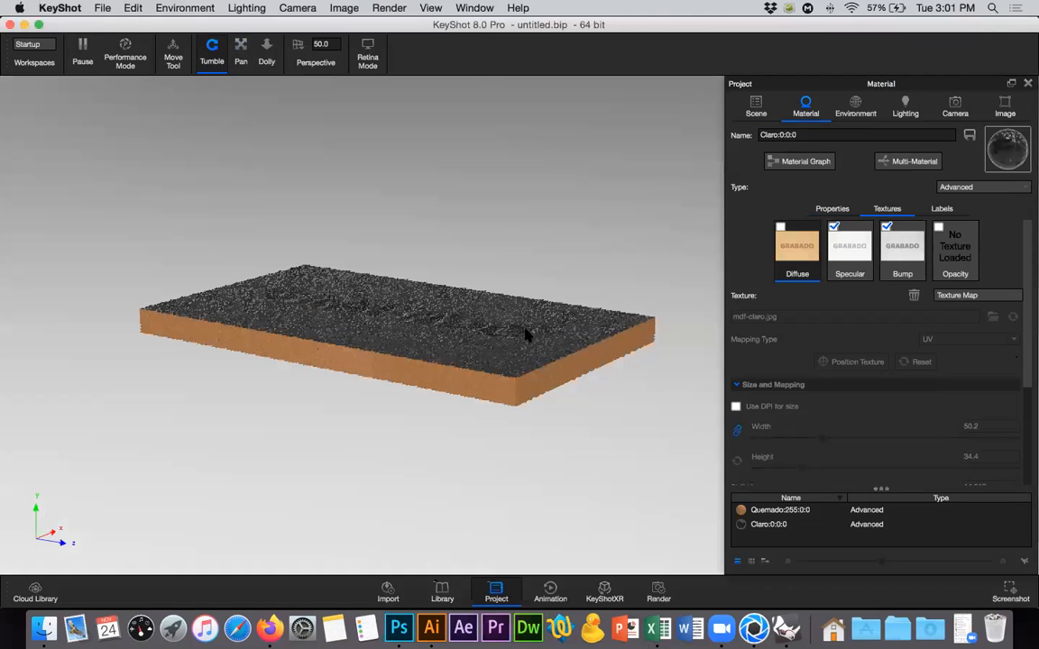
pyautogui.scroll(3, 528, 336)
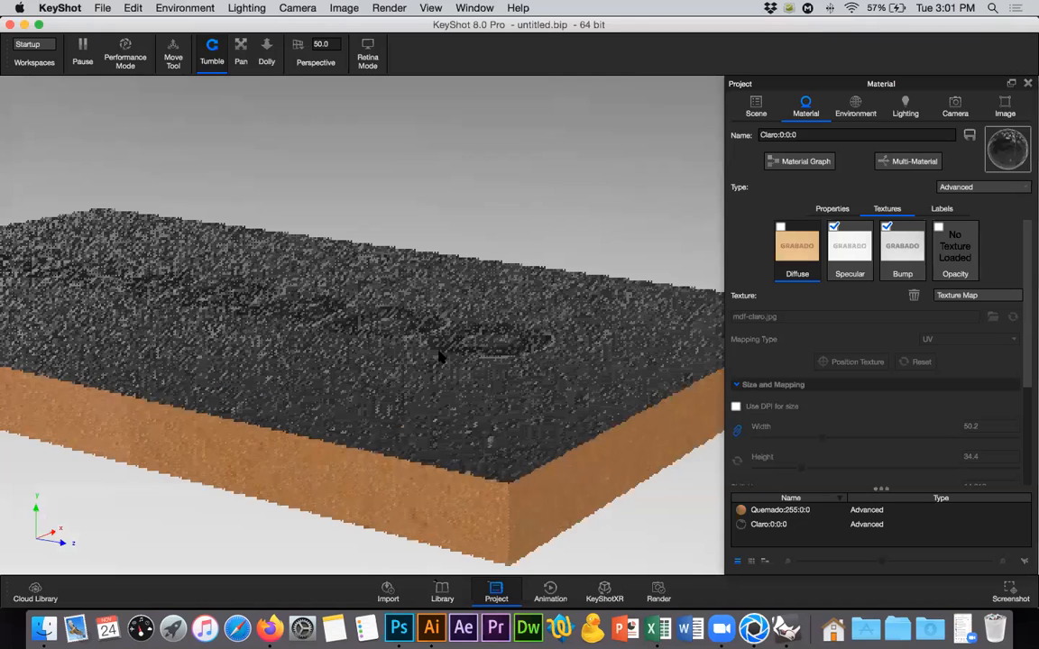
pyautogui.scroll(3, 441, 354)
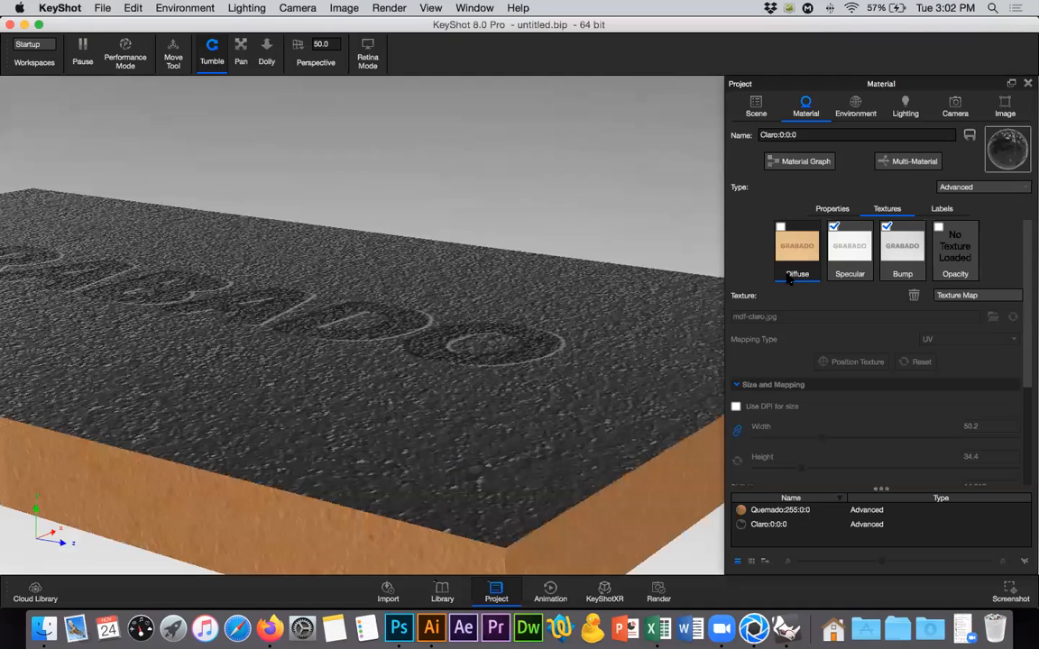
# Disable the Claro material's specular texture and set its diffuse colour to the tan #AB9184.
pyautogui.click(833, 227)
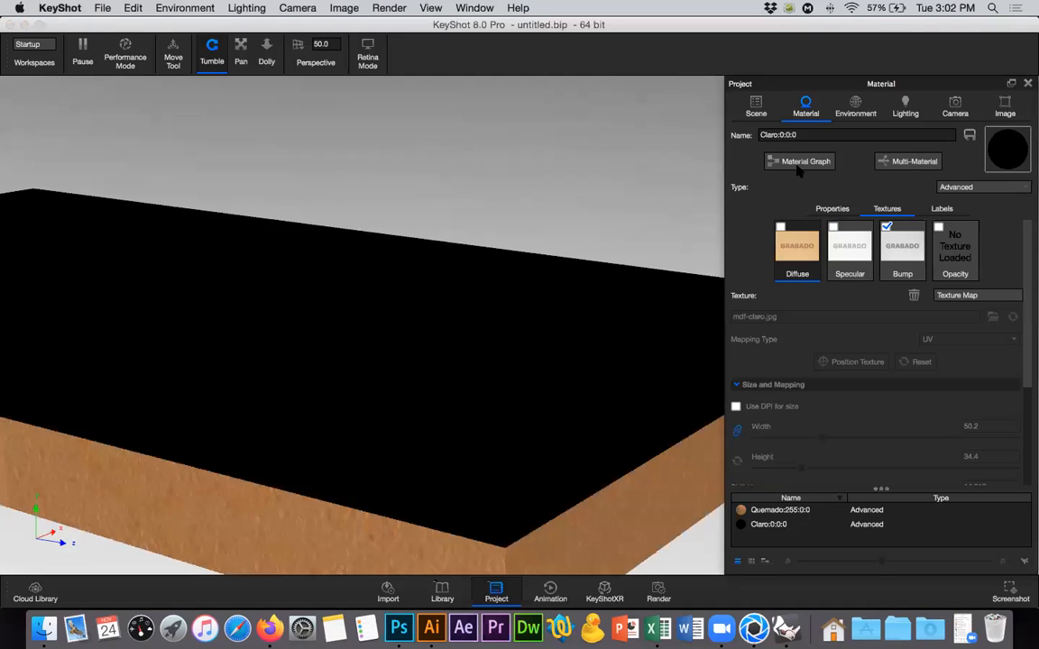
pyautogui.click(832, 210)
pyautogui.click(998, 231)
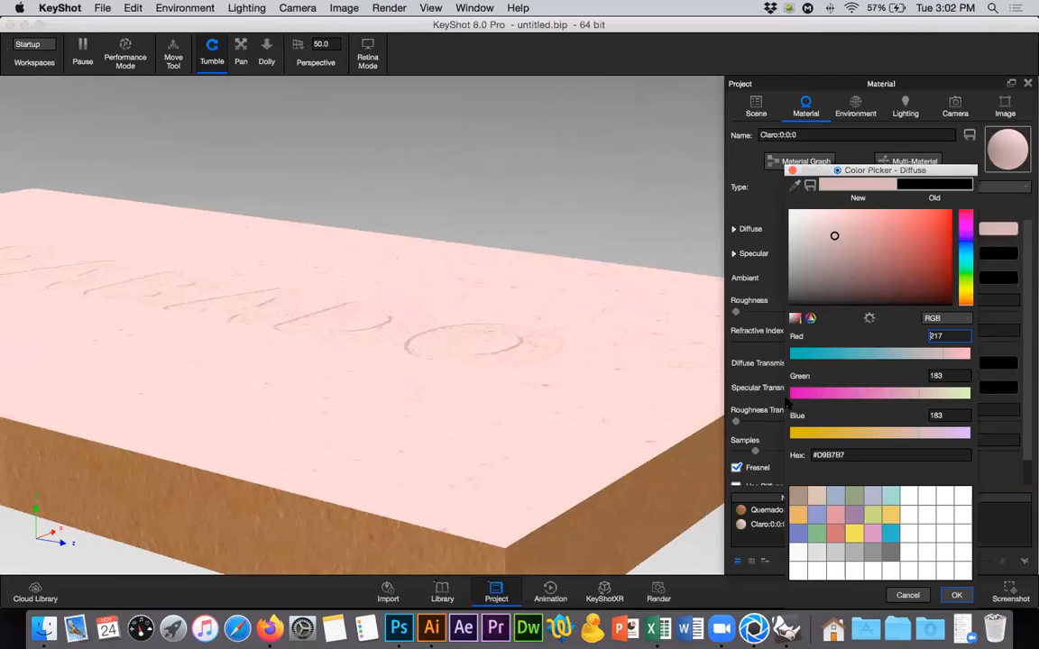
pyautogui.click(816, 496)
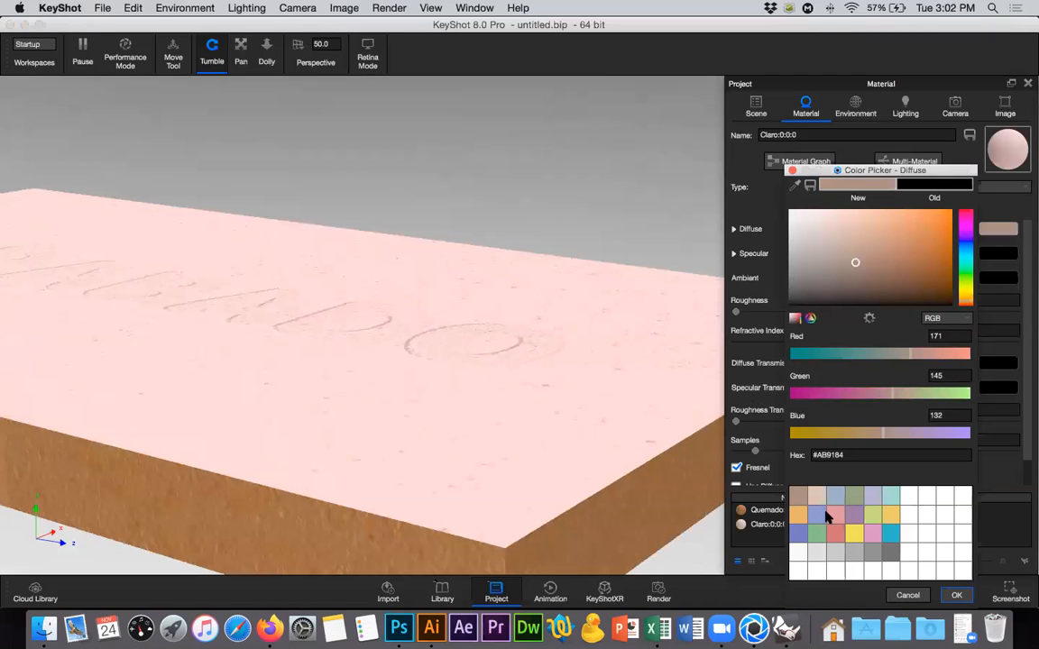
pyautogui.click(957, 595)
# Re-enable the Claro material's specular and diffuse textures and inspect the whole engraved board from a higher angle.
pyautogui.click(888, 209)
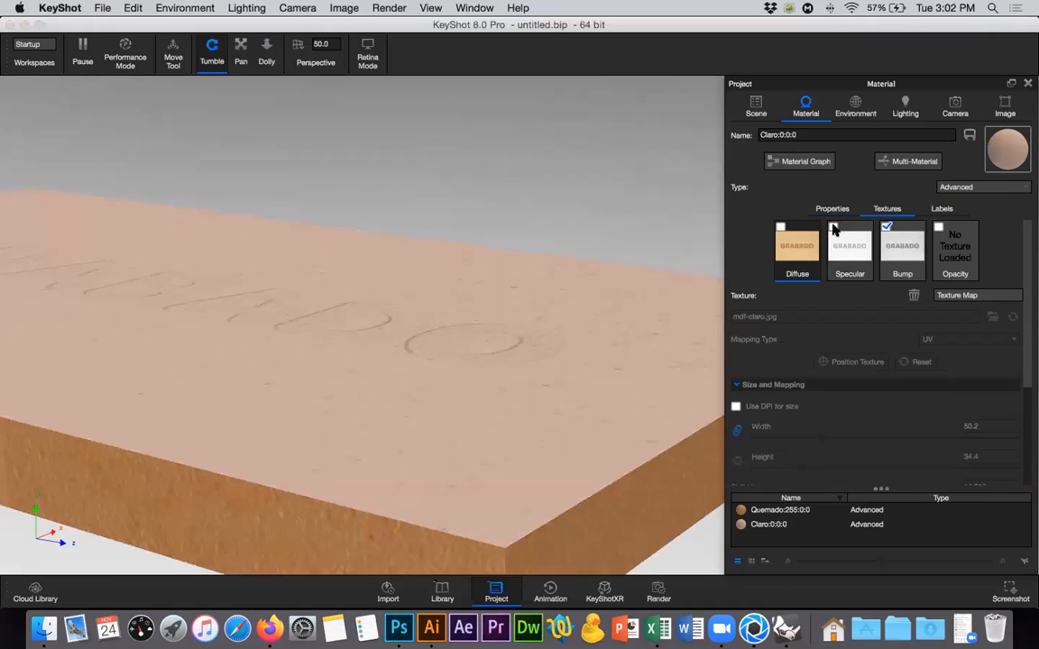
pyautogui.click(781, 226)
pyautogui.click(521, 358)
pyautogui.scroll(-5, 521, 361)
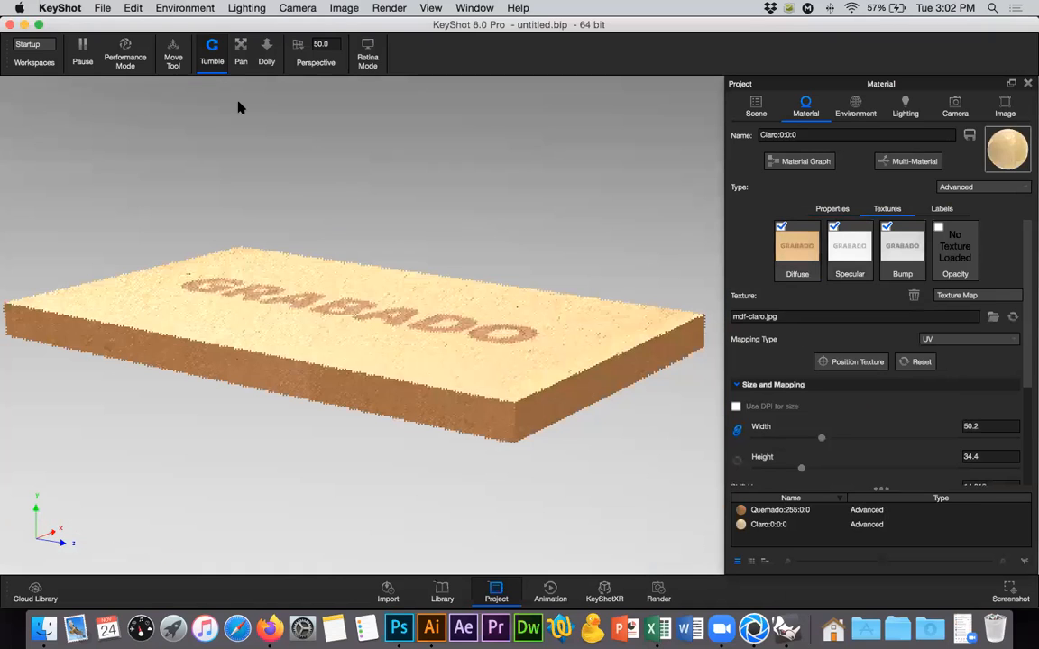
pyautogui.moveTo(386, 325); pyautogui.dragTo(591, 182)
pyautogui.scroll(-3, 591, 181)
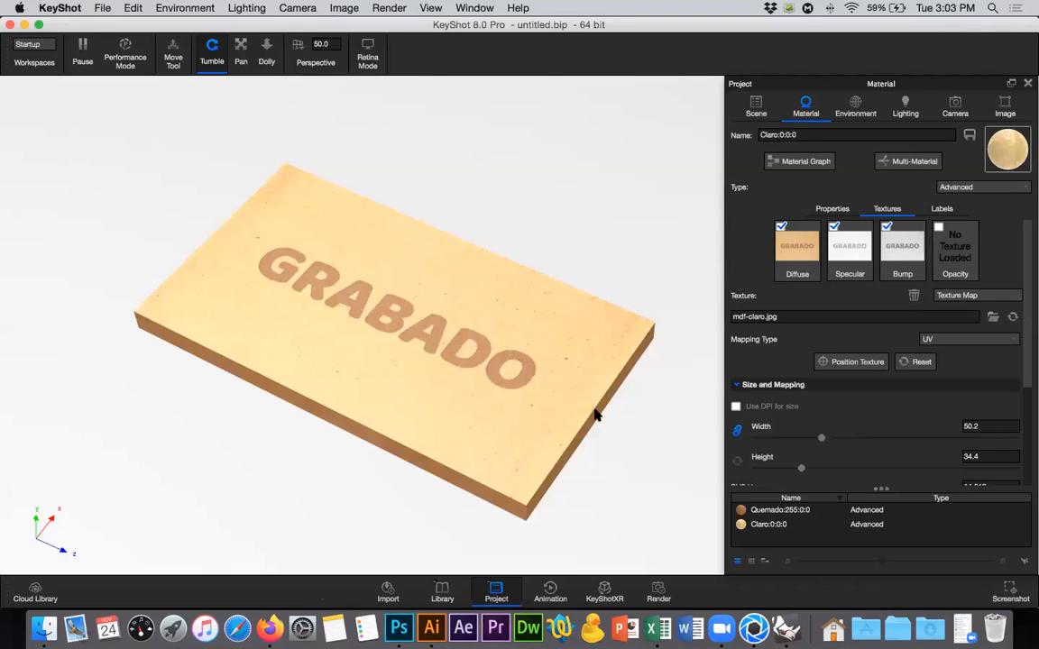
pyautogui.scroll(-1, 595, 415)
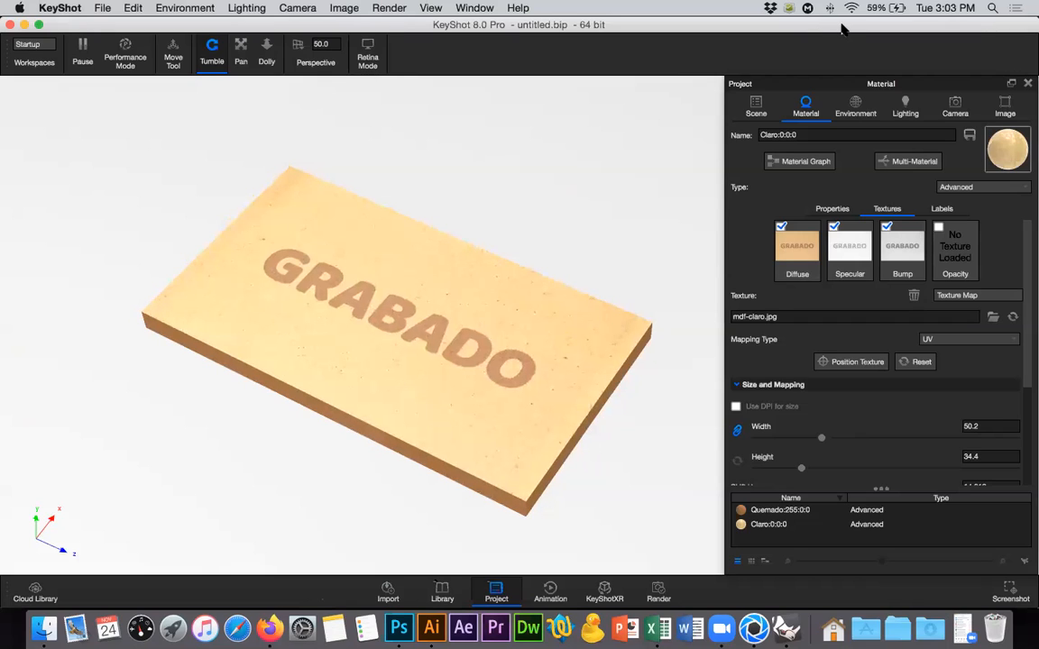
# Switch to Photoshop, close the brillo.jpg window, and return to KeyShot.
pyautogui.press('super+Tab')
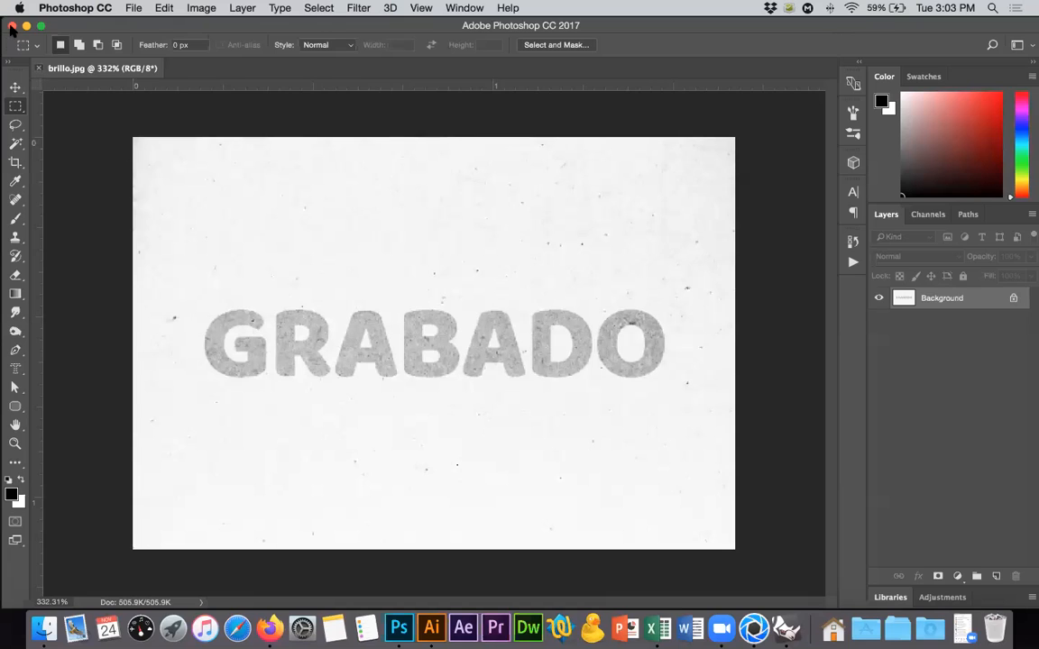
pyautogui.click(12, 25)
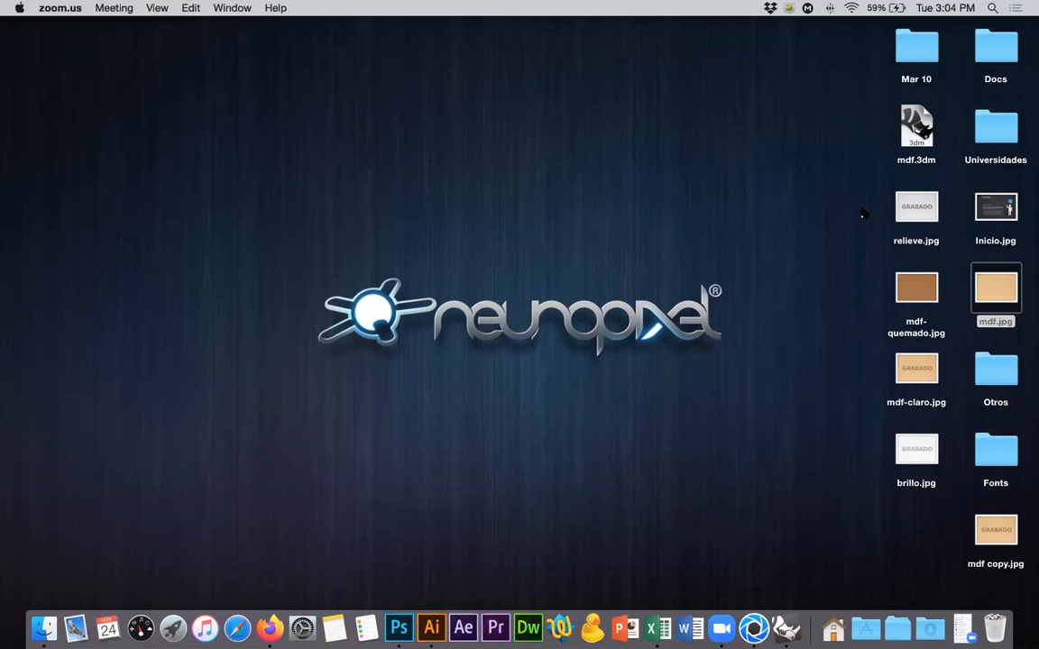
pyautogui.click(754, 627)
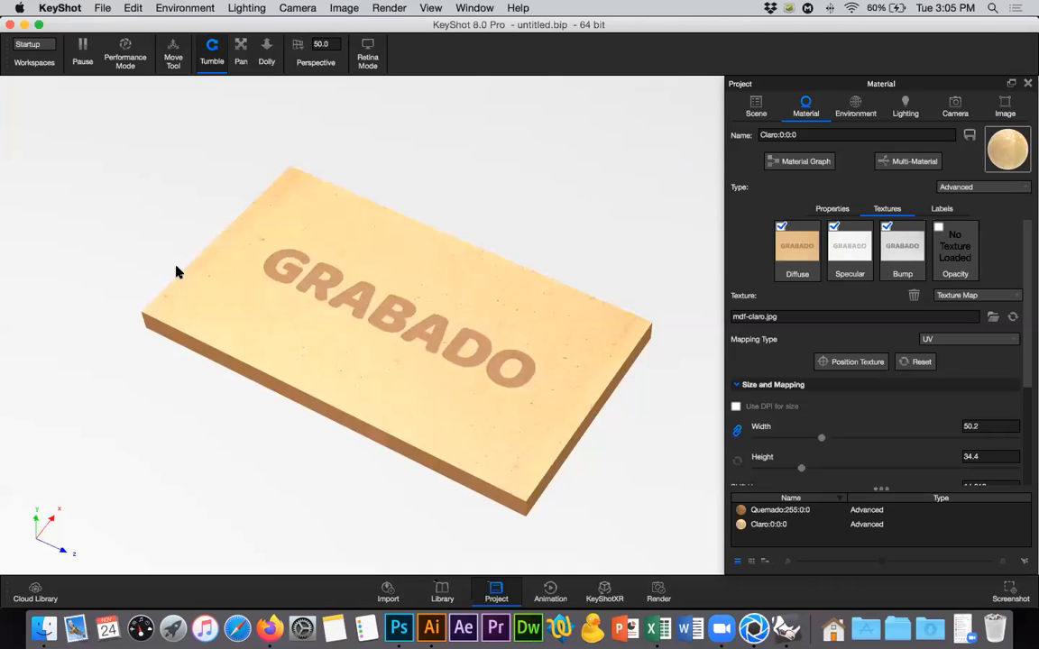
# Hide KeyShot to preview mdf-claro.jpg on the desktop, and return to KeyShot to examine the board.
pyautogui.press('super+h')
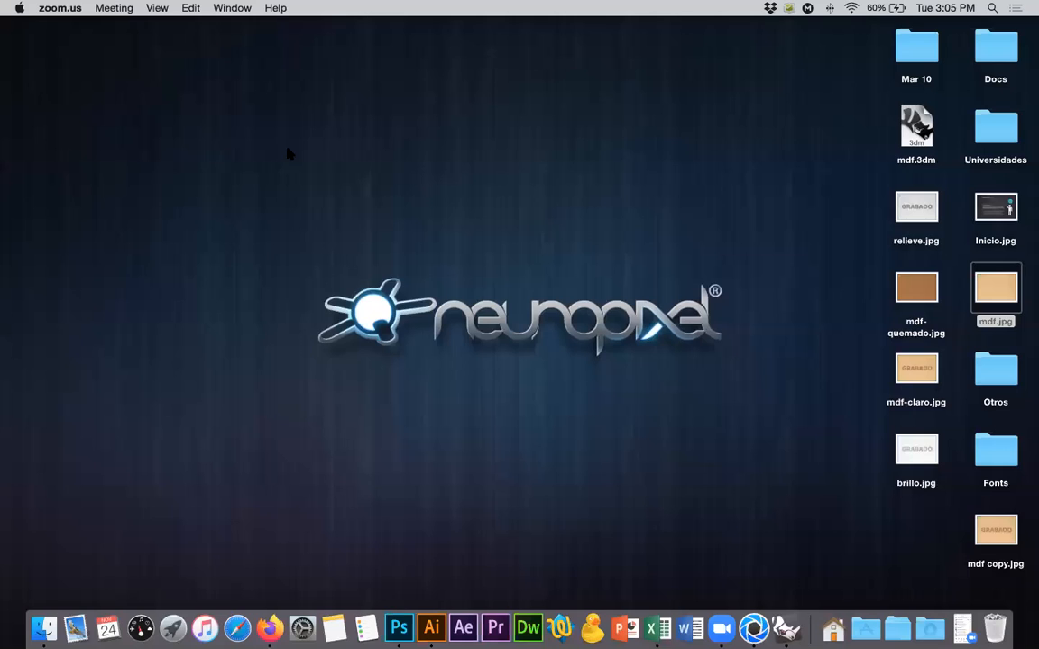
pyautogui.click(882, 363)
pyautogui.click(907, 368)
pyautogui.press('space')
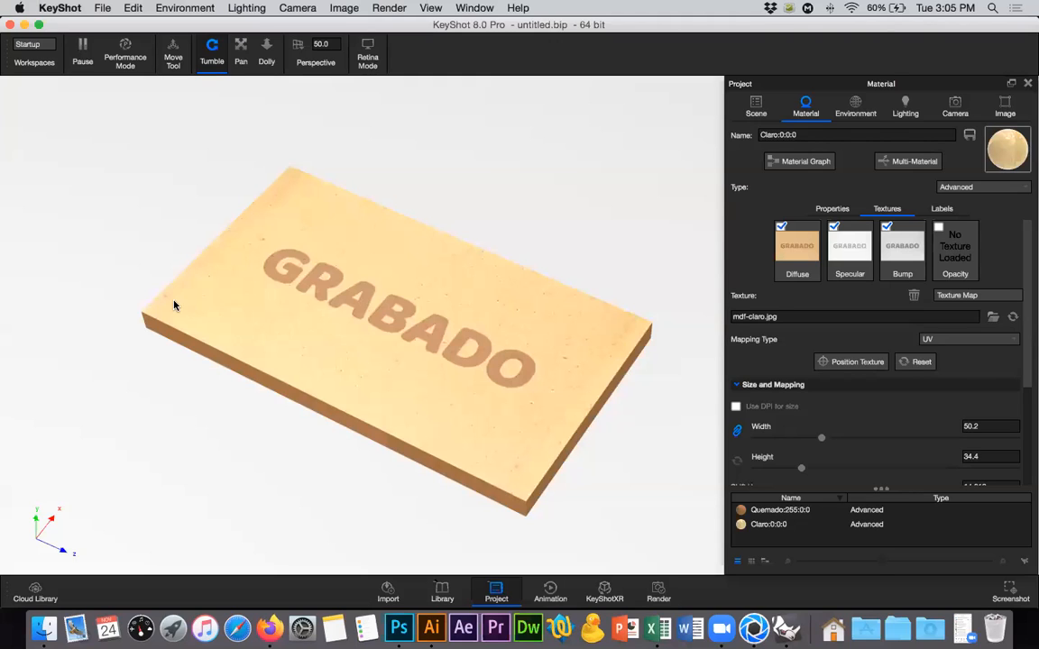
pyautogui.moveTo(166, 297); pyautogui.dragTo(163, 290, button='middle')
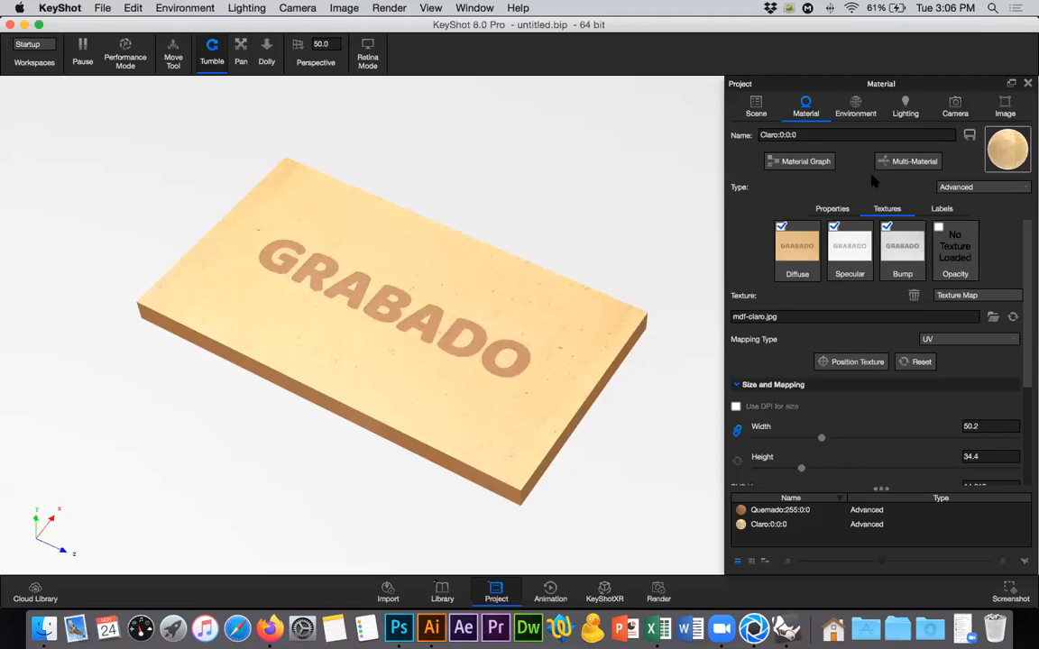
# Show the Claro material's node graph and open the properties of its relieve.jpg bump texture node.
pyautogui.click(902, 238)
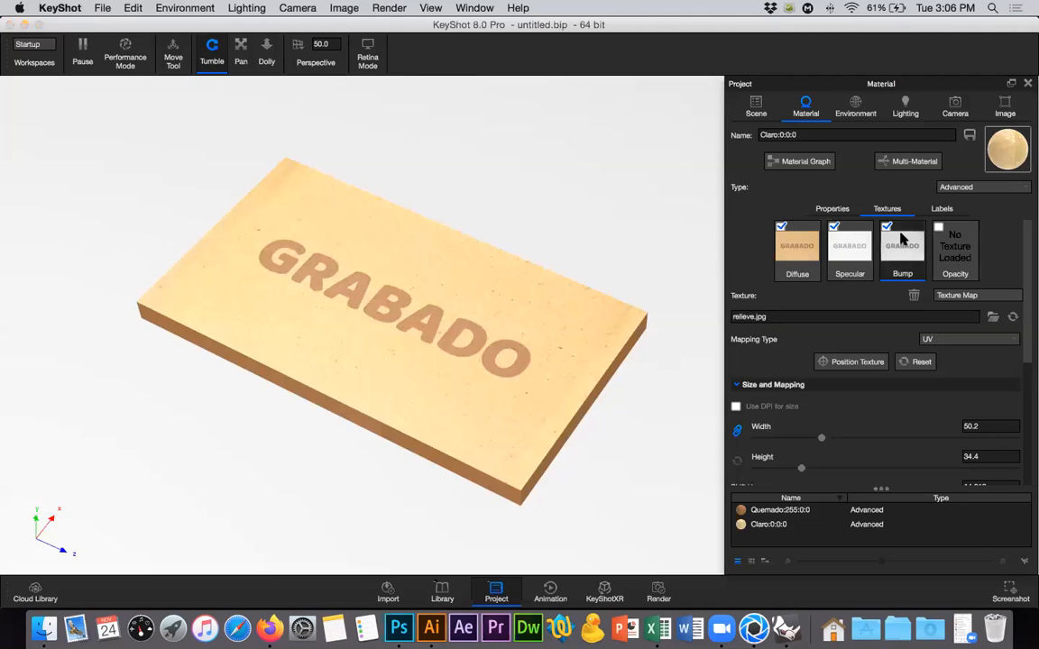
pyautogui.click(796, 162)
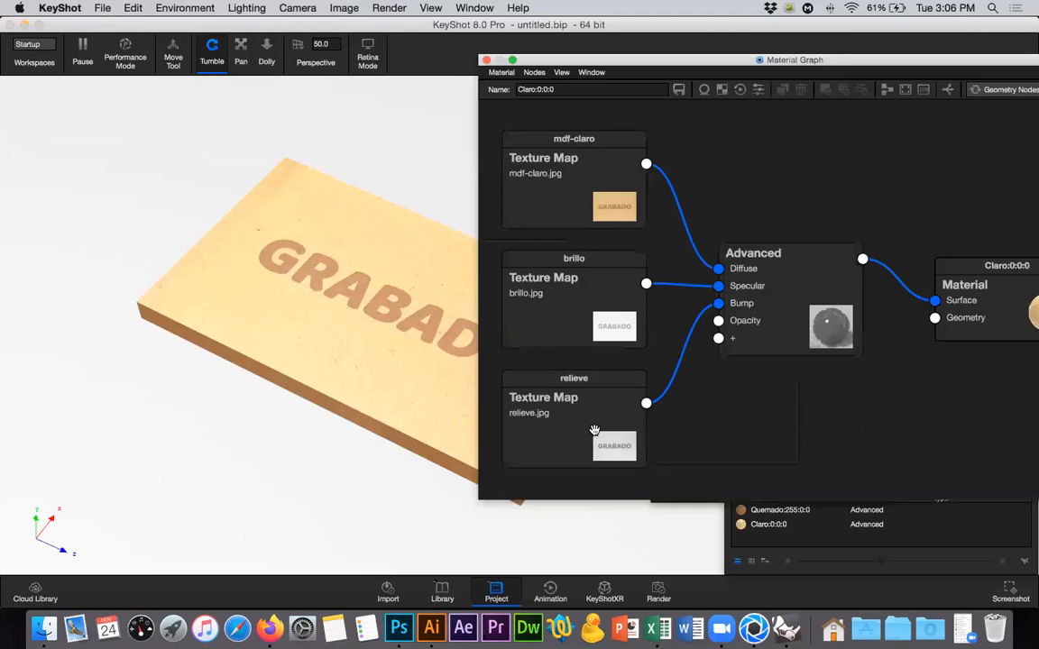
pyautogui.click(578, 426)
pyautogui.doubleClick(577, 425)
pyautogui.click(577, 426)
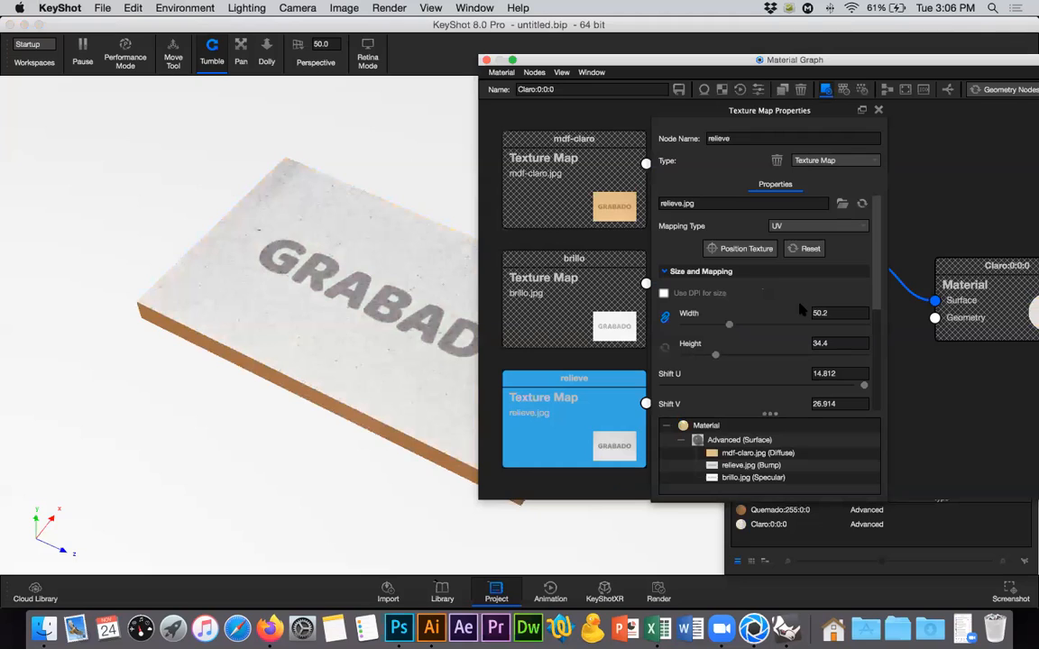
# Try a width of 86 for the relieve.jpg texture, undo it, and close the Material Graph.
pyautogui.click(760, 324)
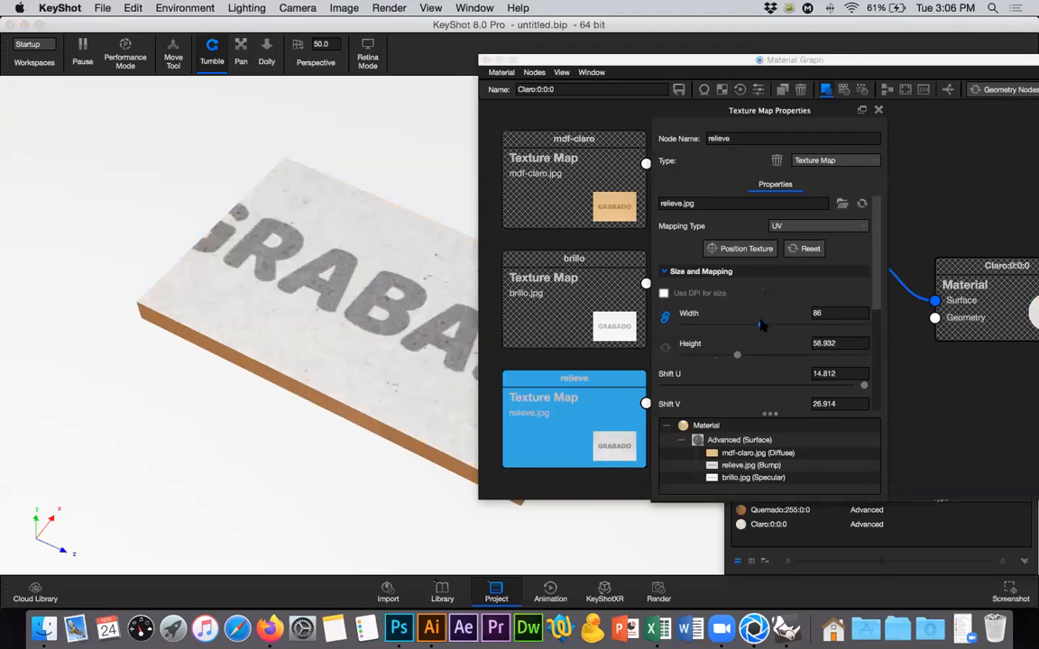
pyautogui.press('super+z')
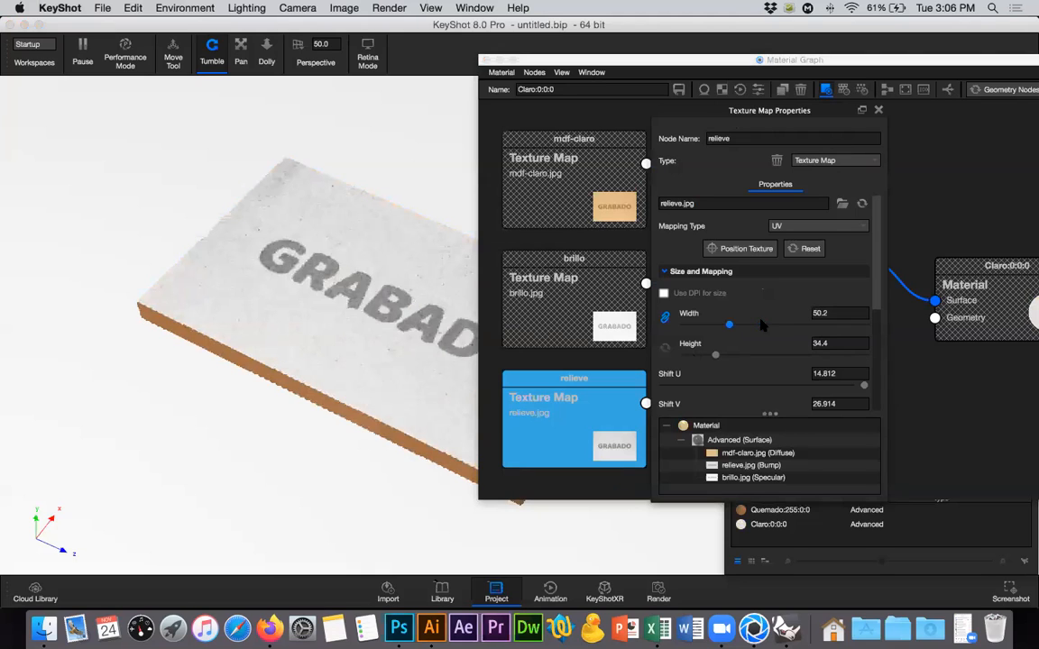
pyautogui.click(878, 110)
pyautogui.click(697, 66)
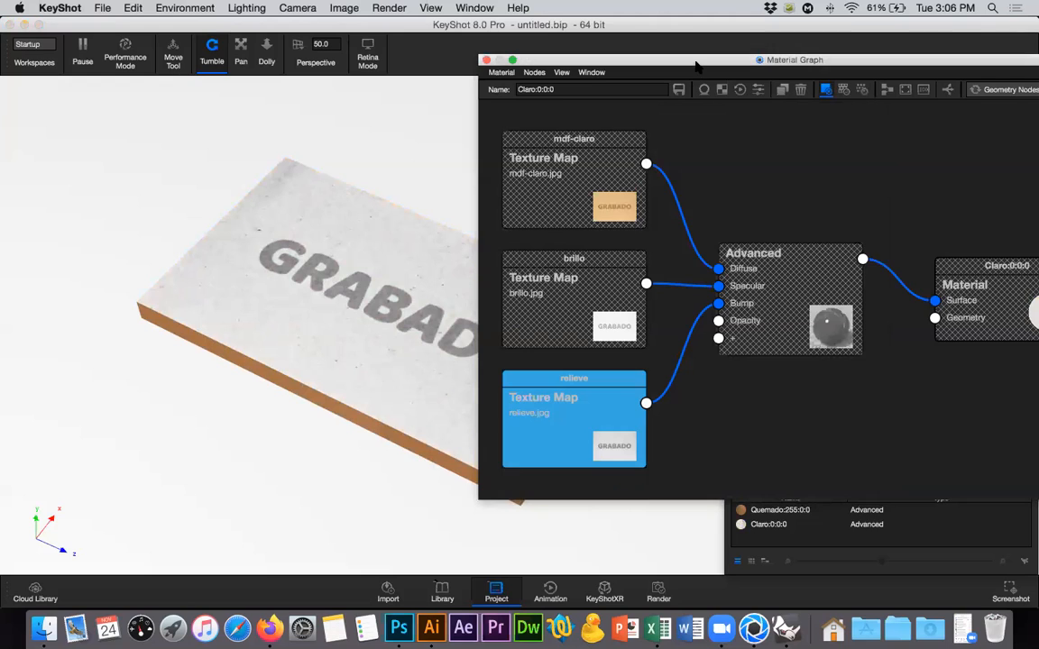
pyautogui.moveTo(696, 65); pyautogui.dragTo(671, 121)
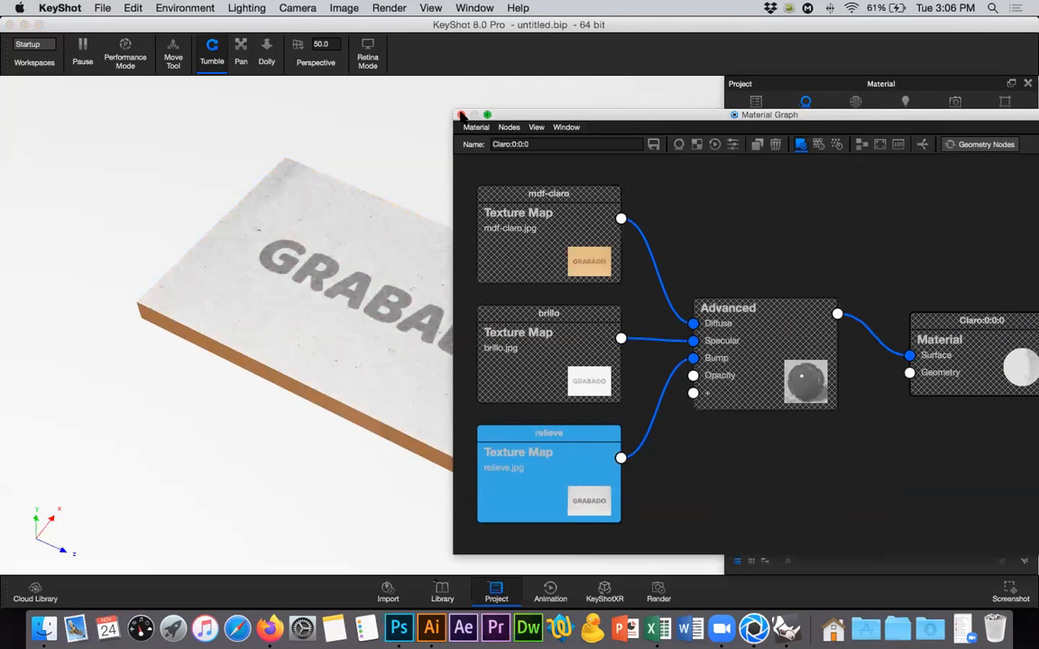
pyautogui.click(461, 115)
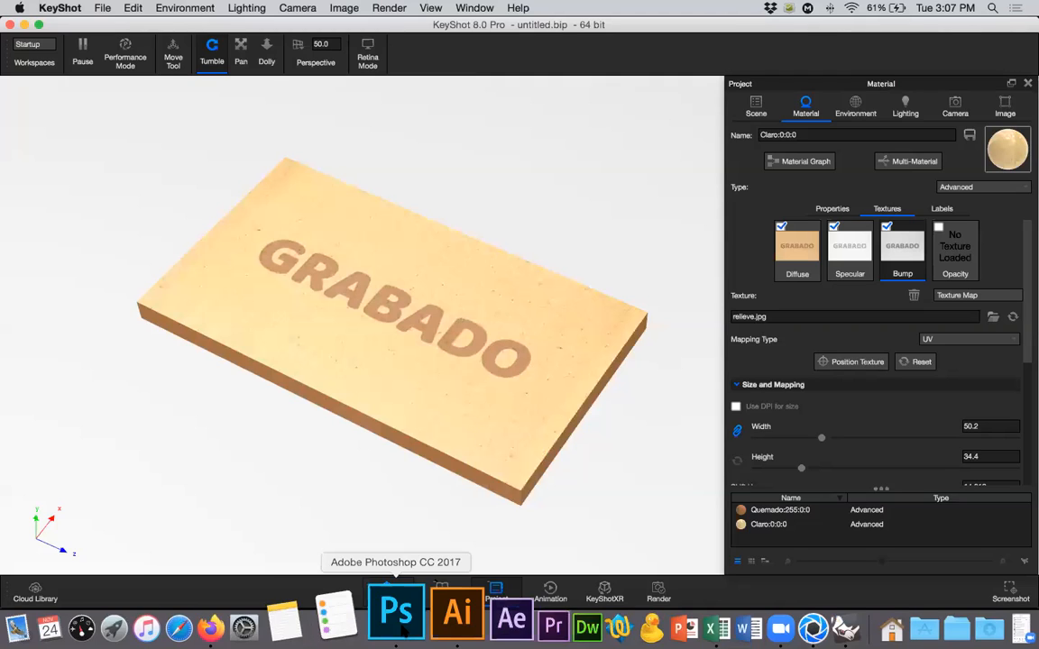
# Add a Camouflage texture to the Claro material's opacity channel and move it to the diffuse channel in place of mdf-claro.jpg.
pyautogui.click(949, 245)
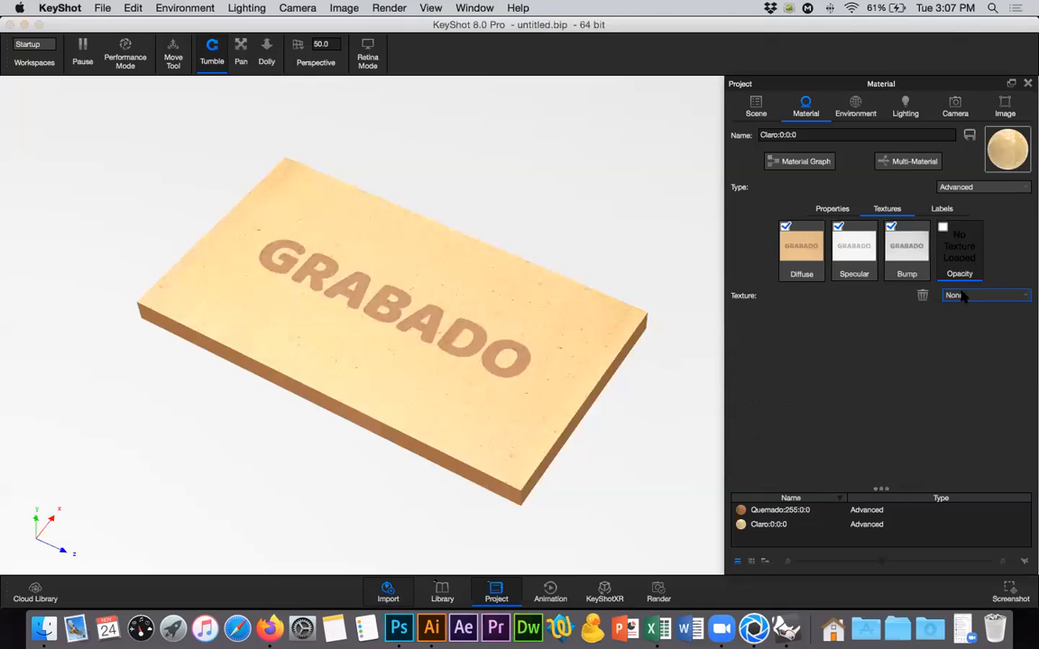
pyautogui.click(978, 295)
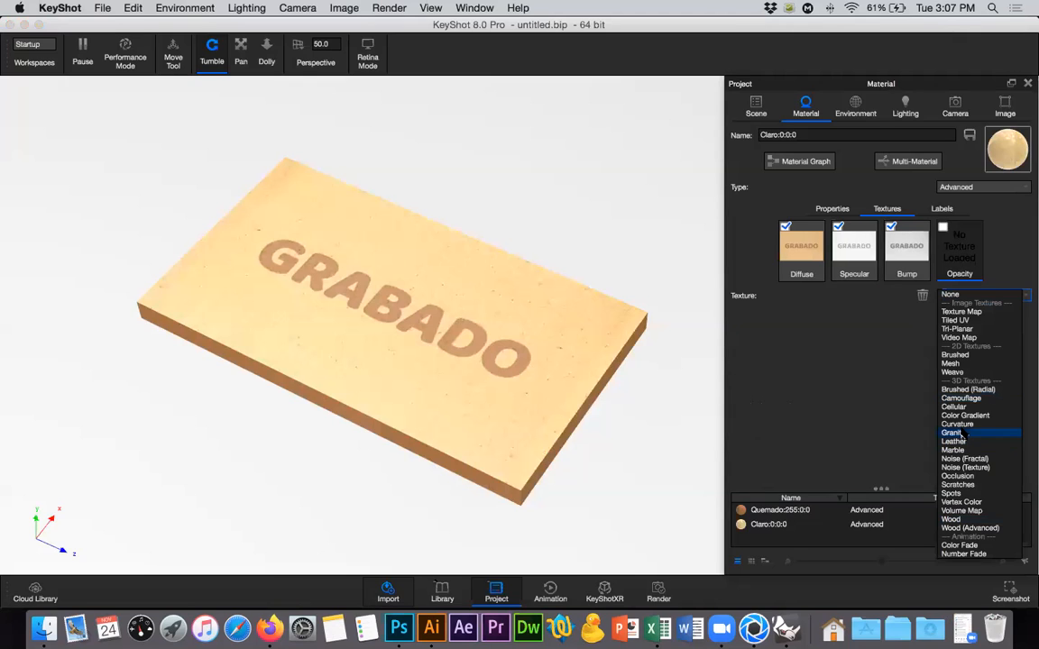
pyautogui.click(961, 399)
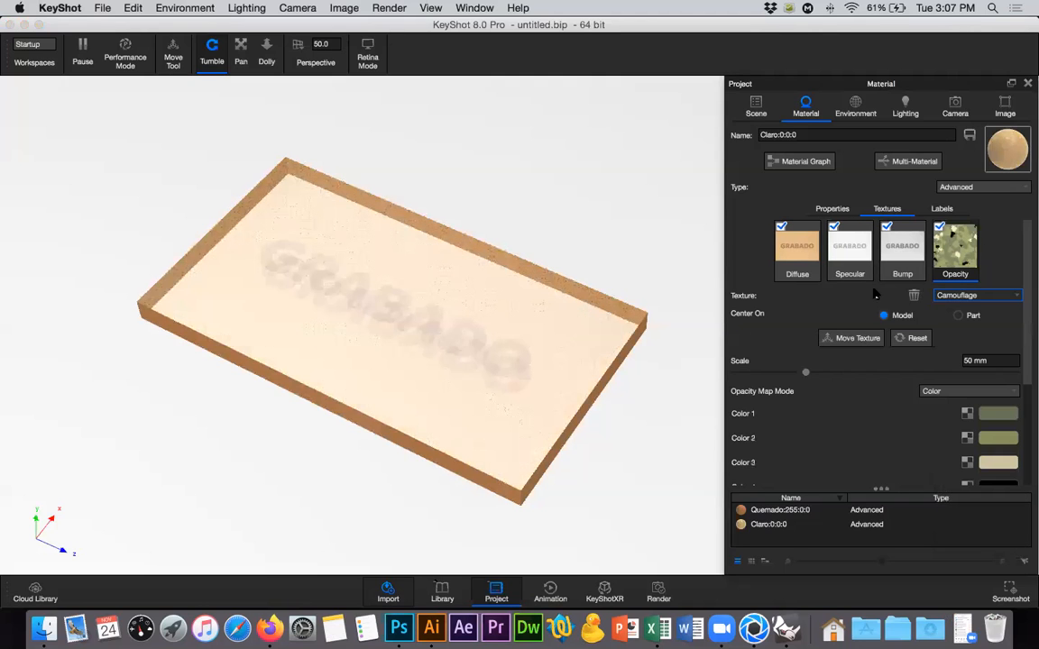
pyautogui.click(940, 228)
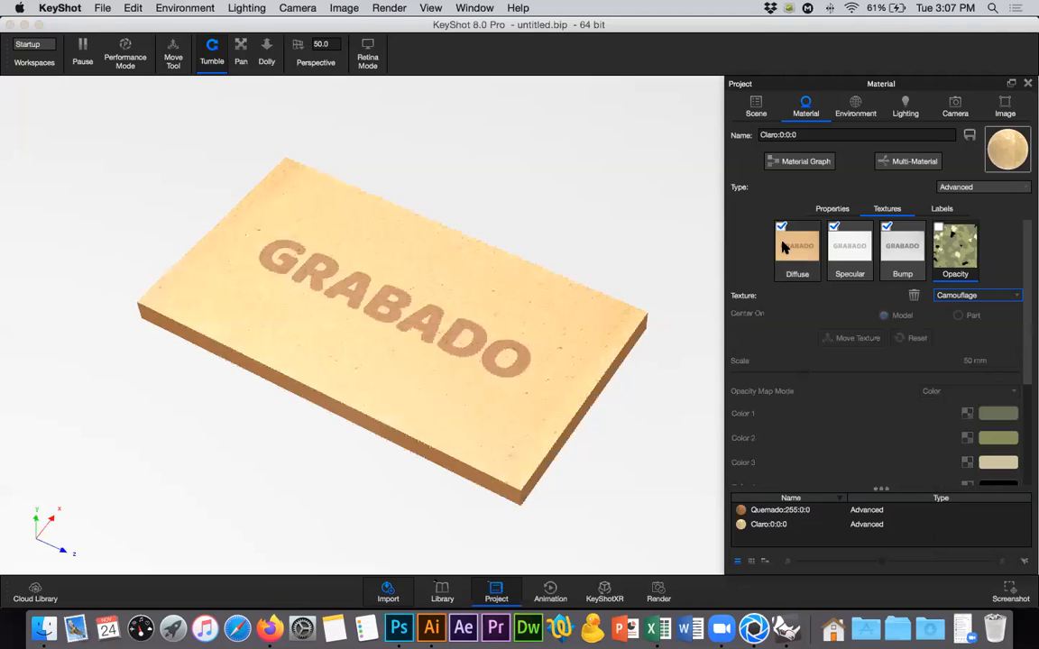
pyautogui.click(781, 227)
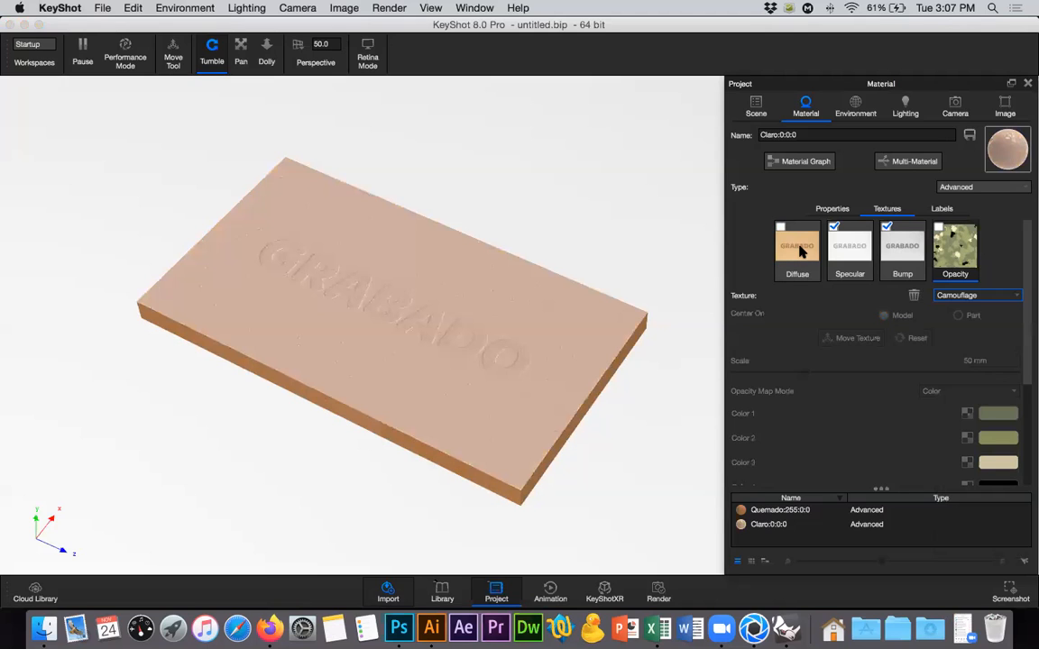
pyautogui.moveTo(941, 248); pyautogui.dragTo(764, 236)
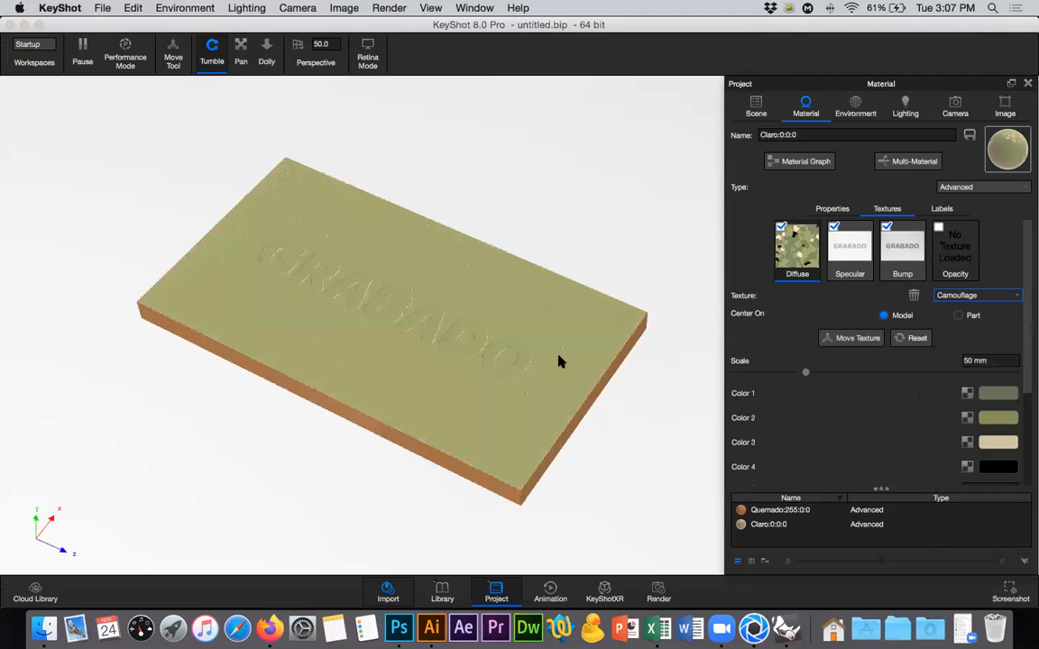
# Set the diffuse camouflage texture's scale to 3.2 mm and review the available texture types without changing the type.
pyautogui.moveTo(808, 371); pyautogui.dragTo(956, 365)
pyautogui.moveTo(808, 371); pyautogui.dragTo(740, 372)
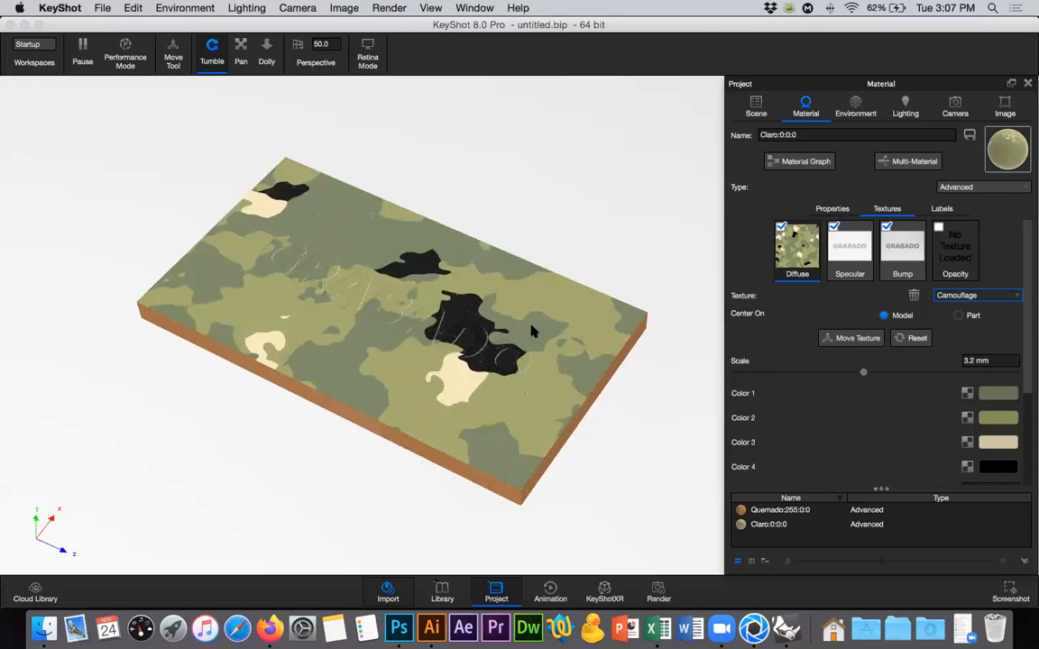
pyautogui.click(973, 293)
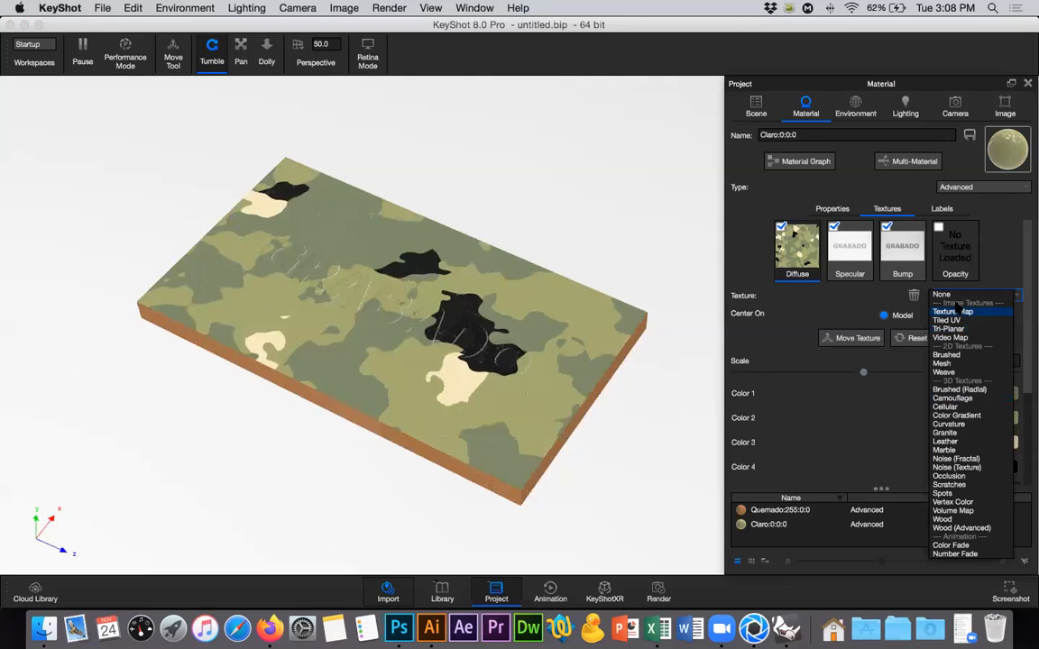
pyautogui.click(995, 256)
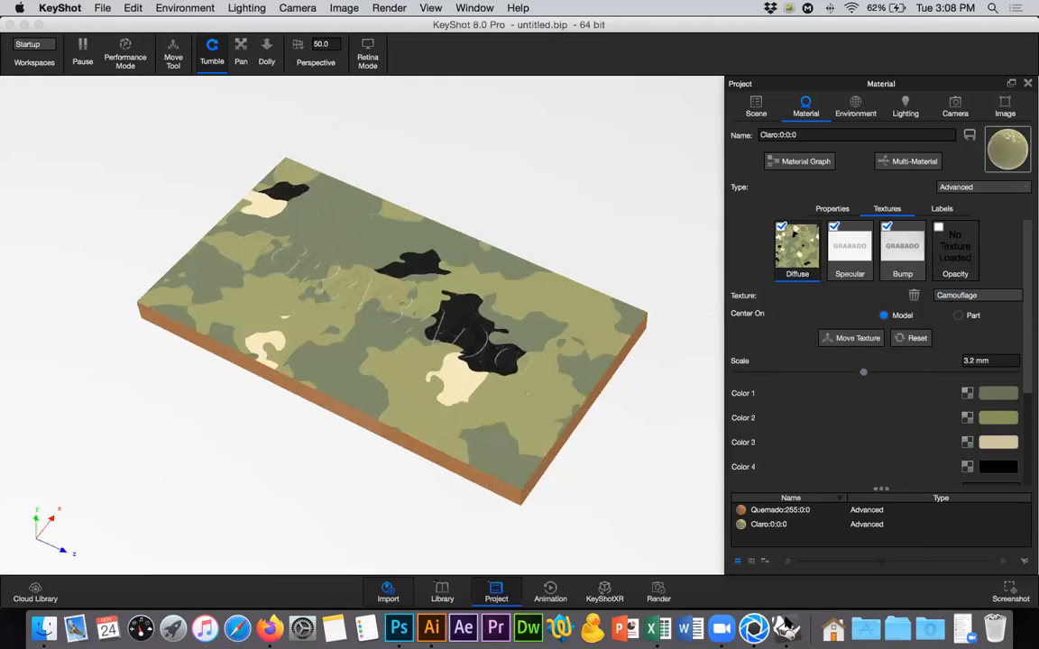
# Switch to Rhinoceros, deselect everything, and select only the board's upper surface on the Claro layer.
pyautogui.click(786, 628)
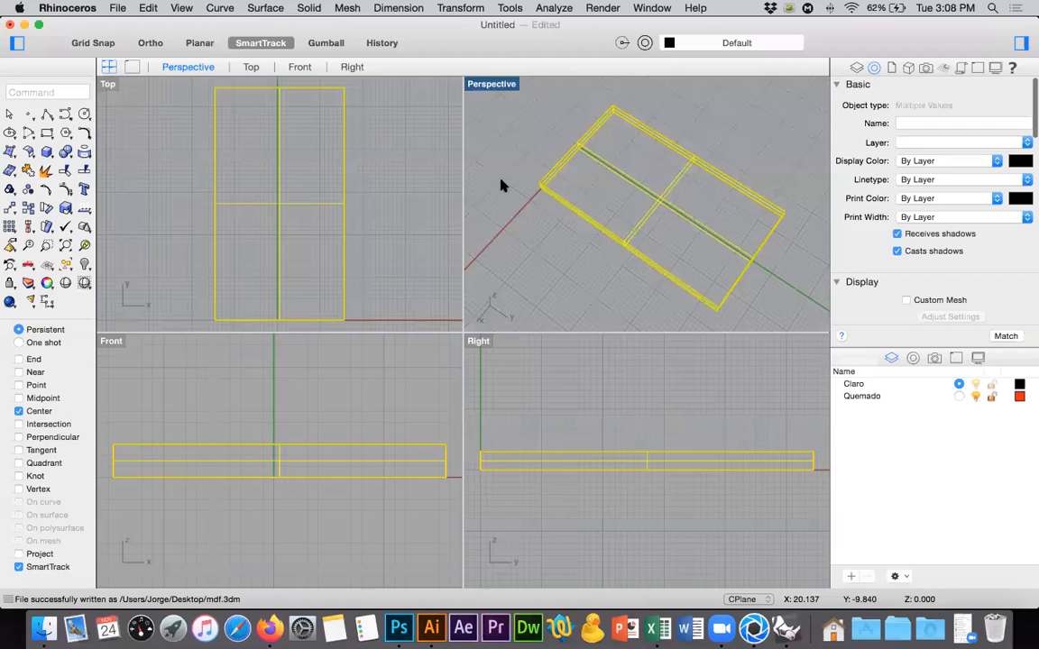
pyautogui.press('Escape')
pyautogui.click(290, 207)
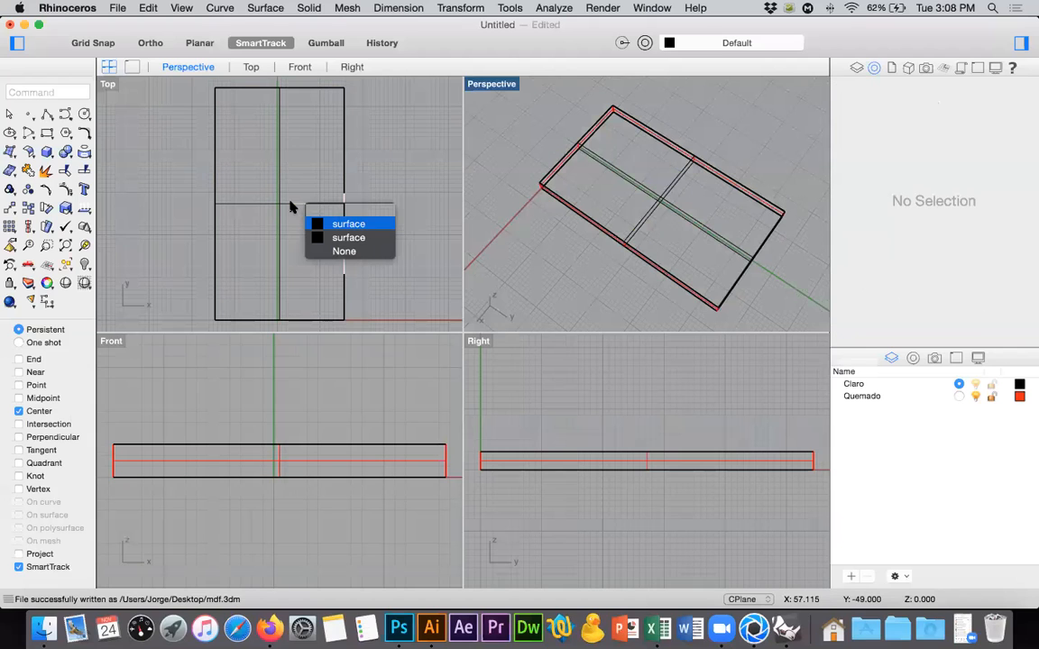
pyautogui.press('Return')
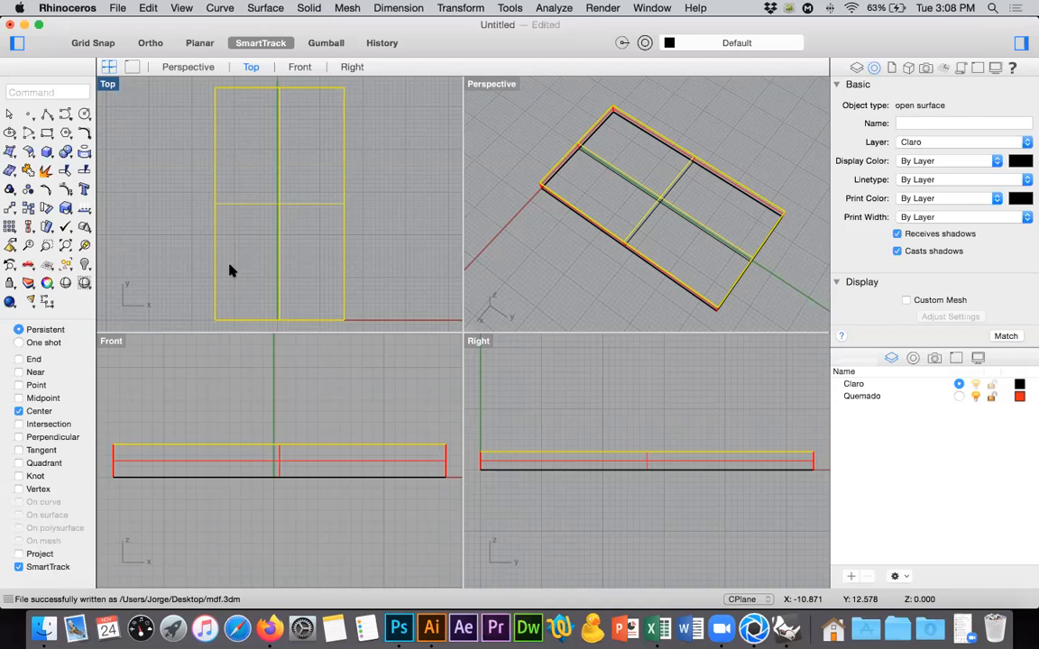
# Switch to Firefox and search Google Images for "toy story textures".
pyautogui.click(268, 629)
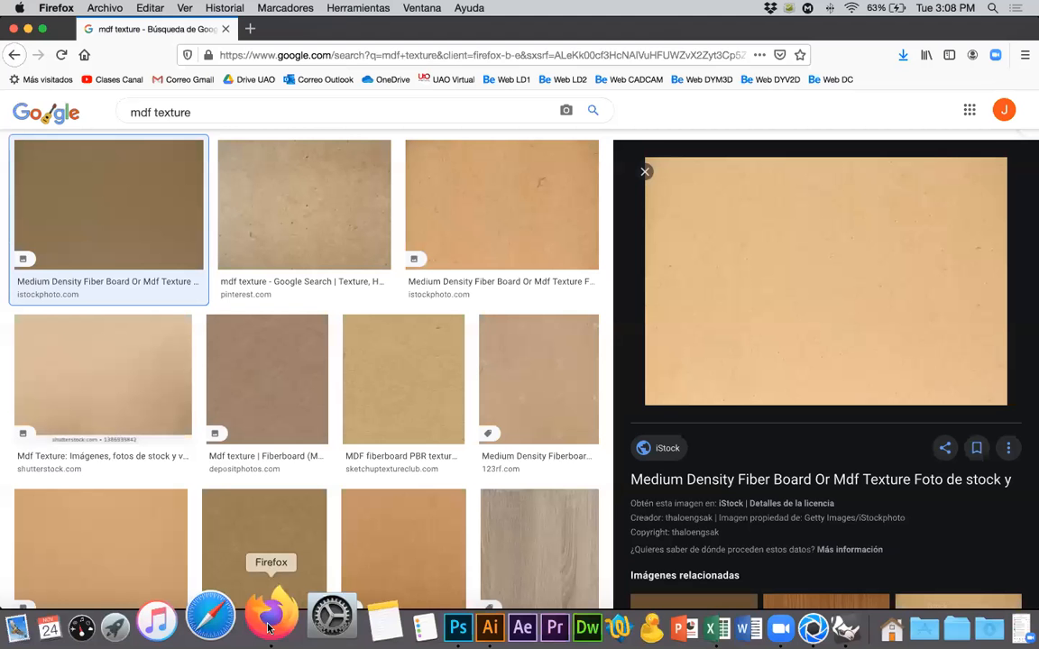
pyautogui.click(219, 55)
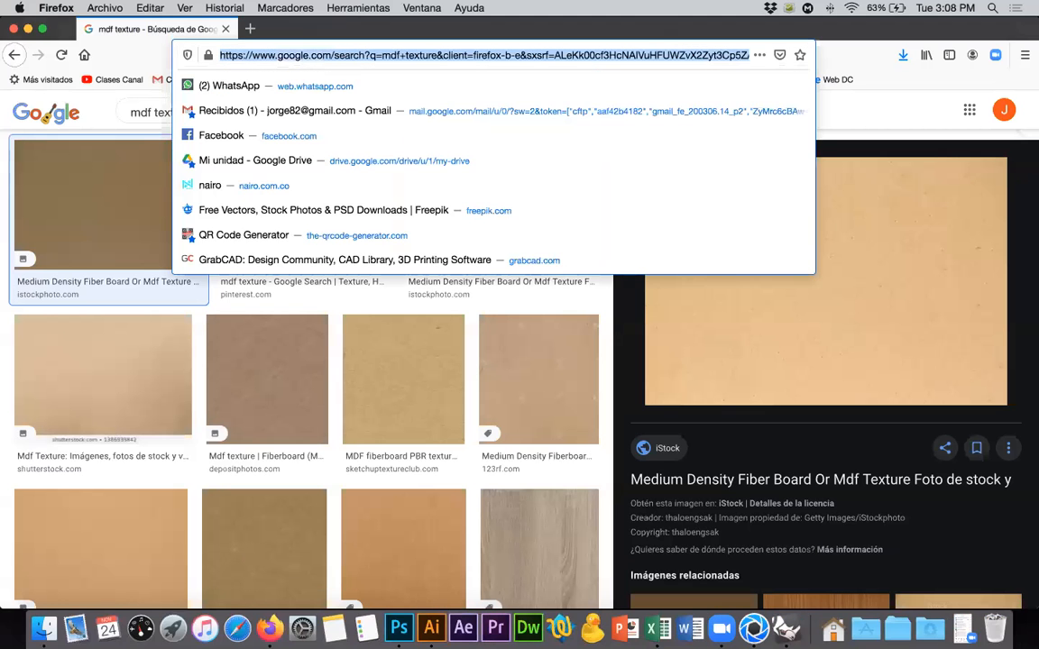
pyautogui.write('toy sto')
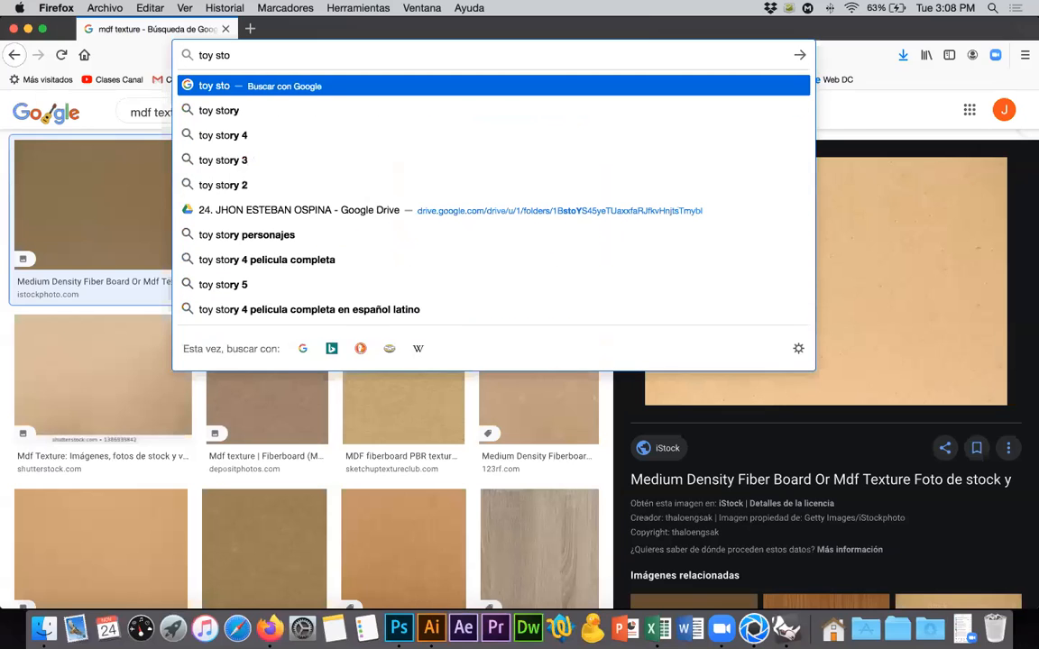
pyautogui.write('ry')
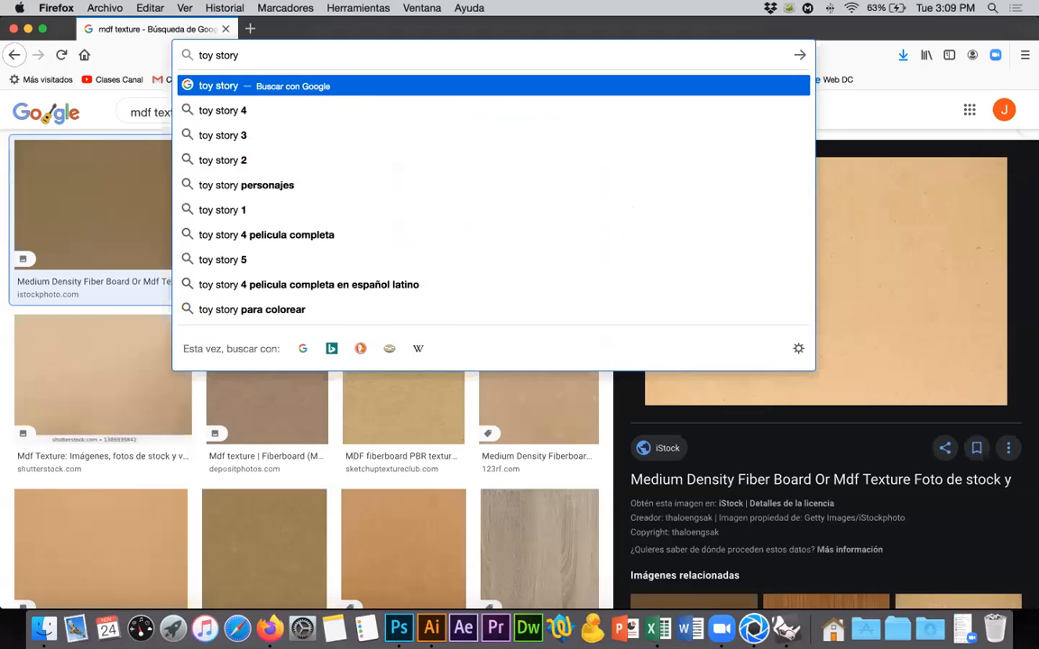
pyautogui.write(' texture')
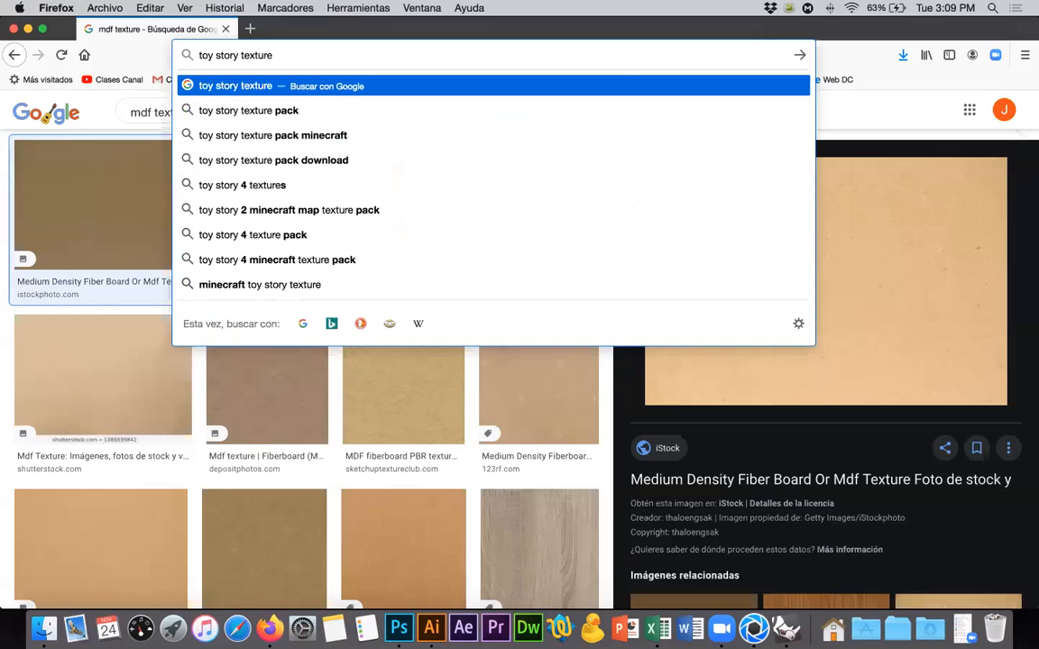
pyautogui.write('s')
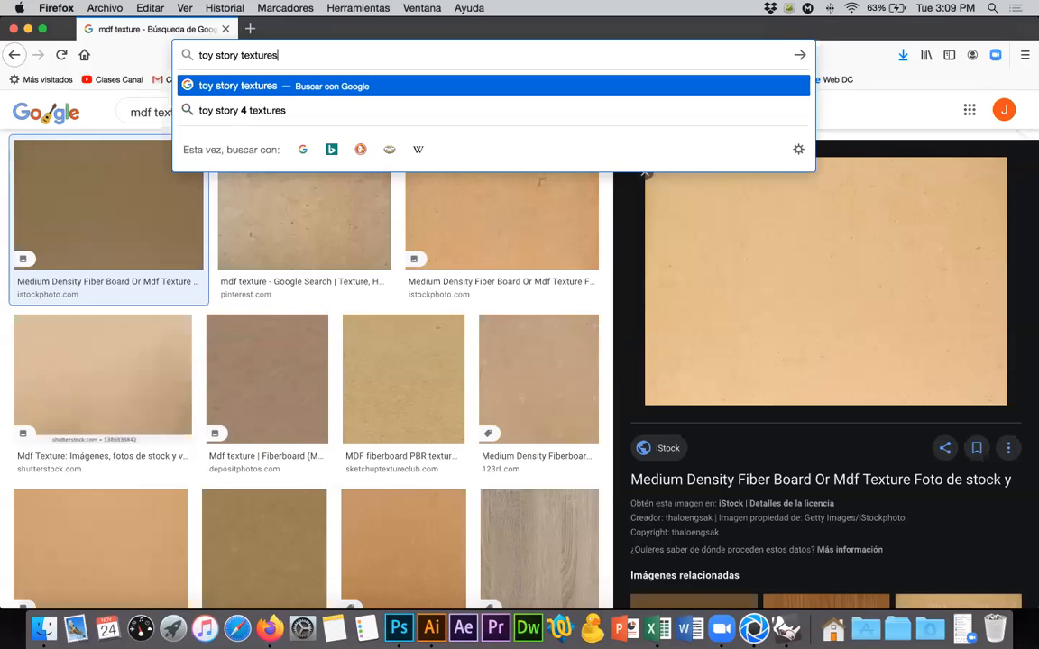
pyautogui.press('Return')
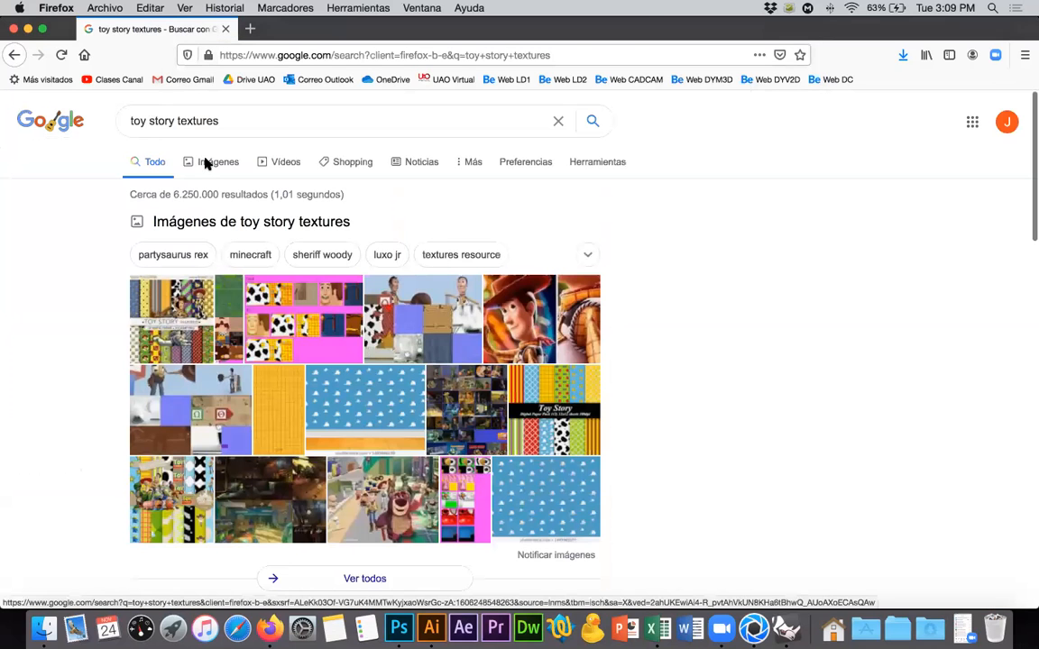
pyautogui.click(206, 162)
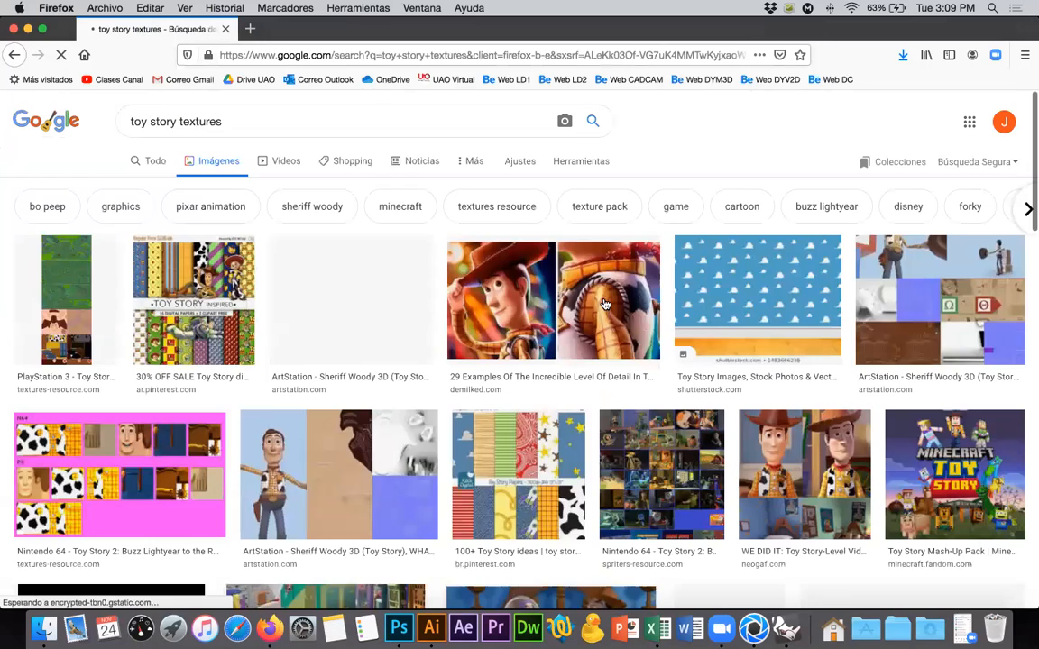
# View DeMilked's Toy Story 4 Woody detail image on its own, return to the image results and browse them.
pyautogui.click(605, 303)
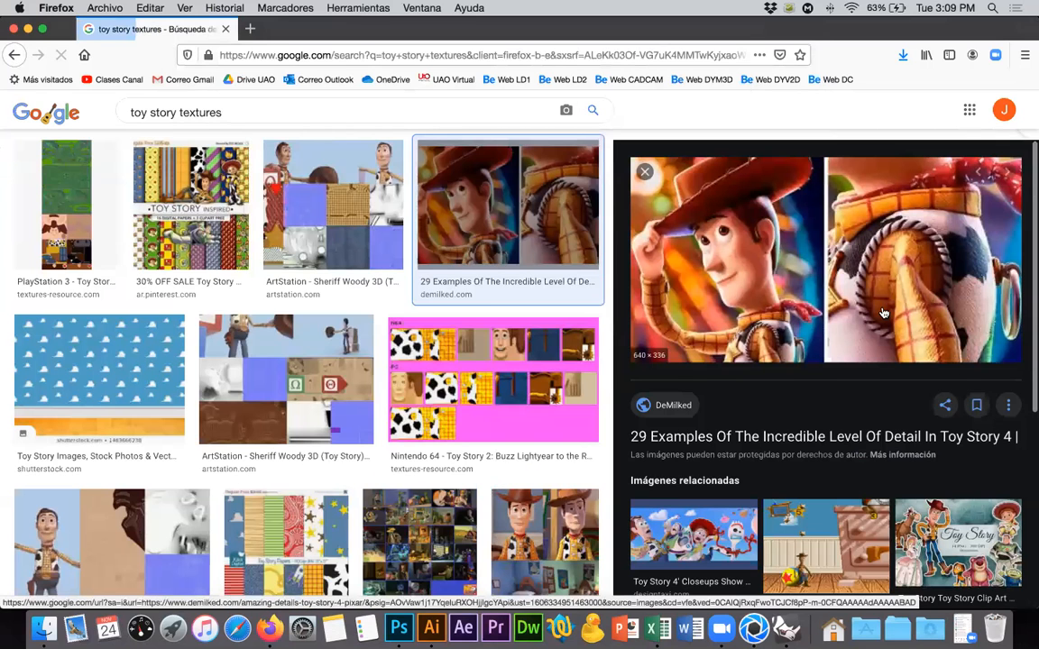
pyautogui.rightClick(774, 298)
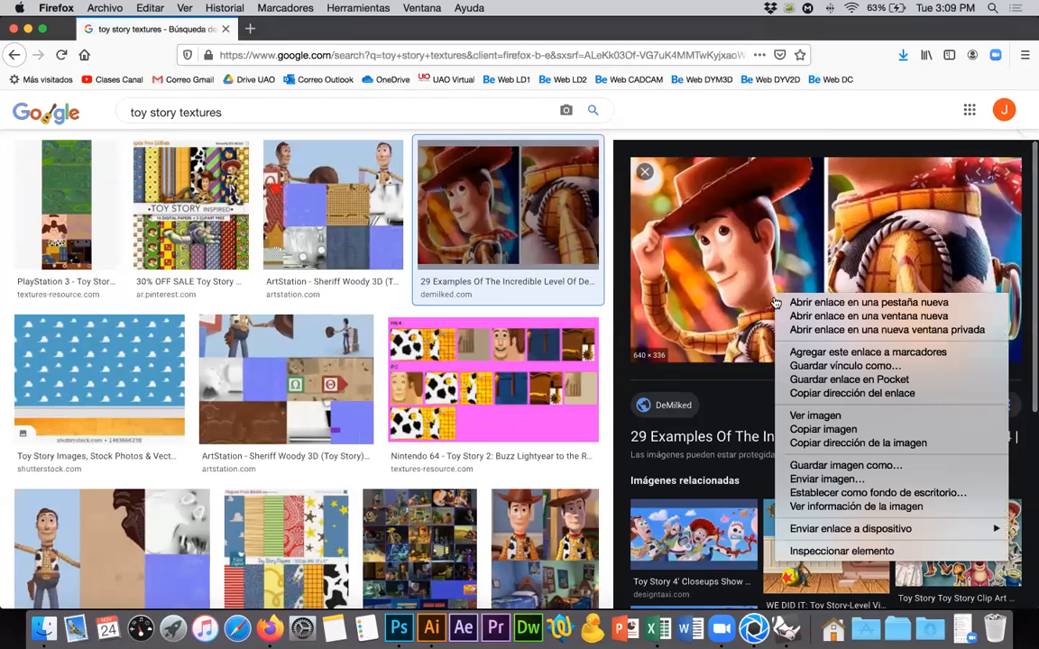
pyautogui.click(814, 415)
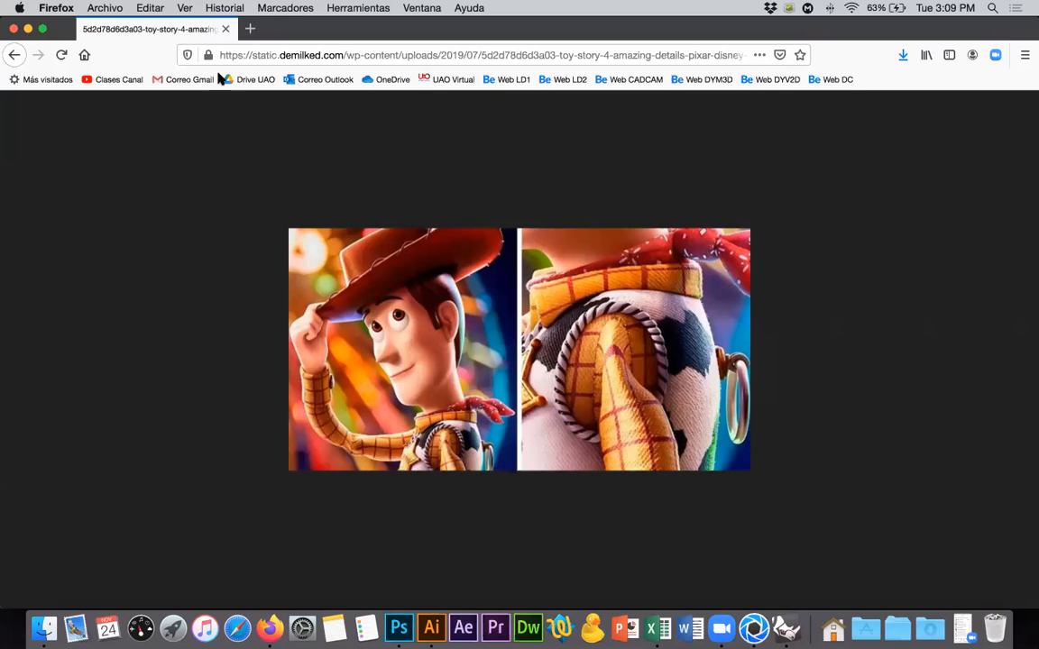
pyautogui.click(16, 56)
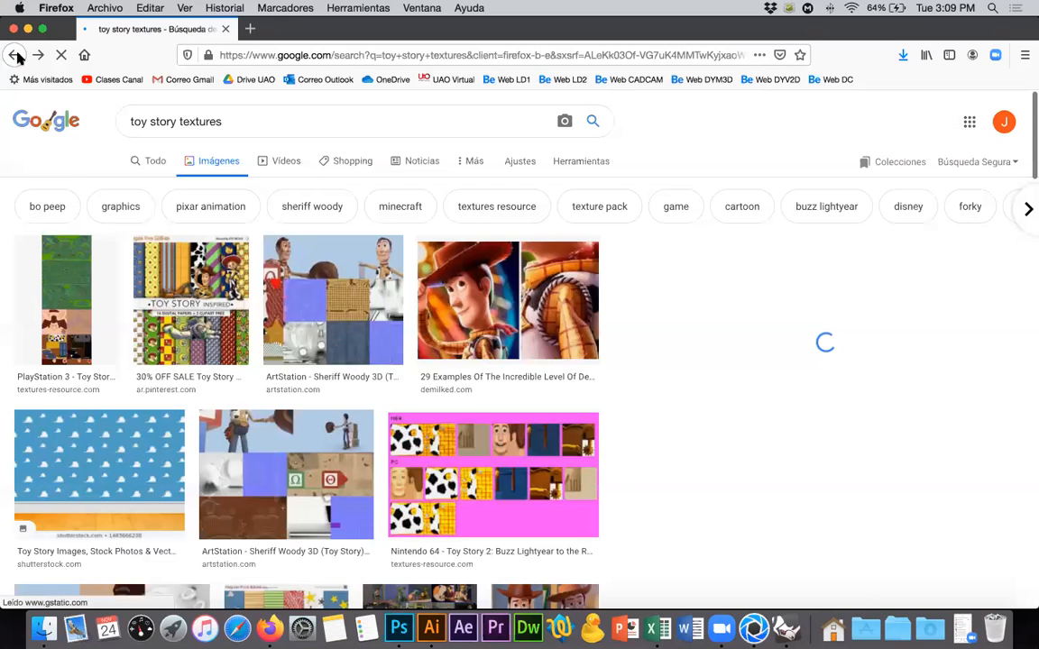
pyautogui.click(463, 312)
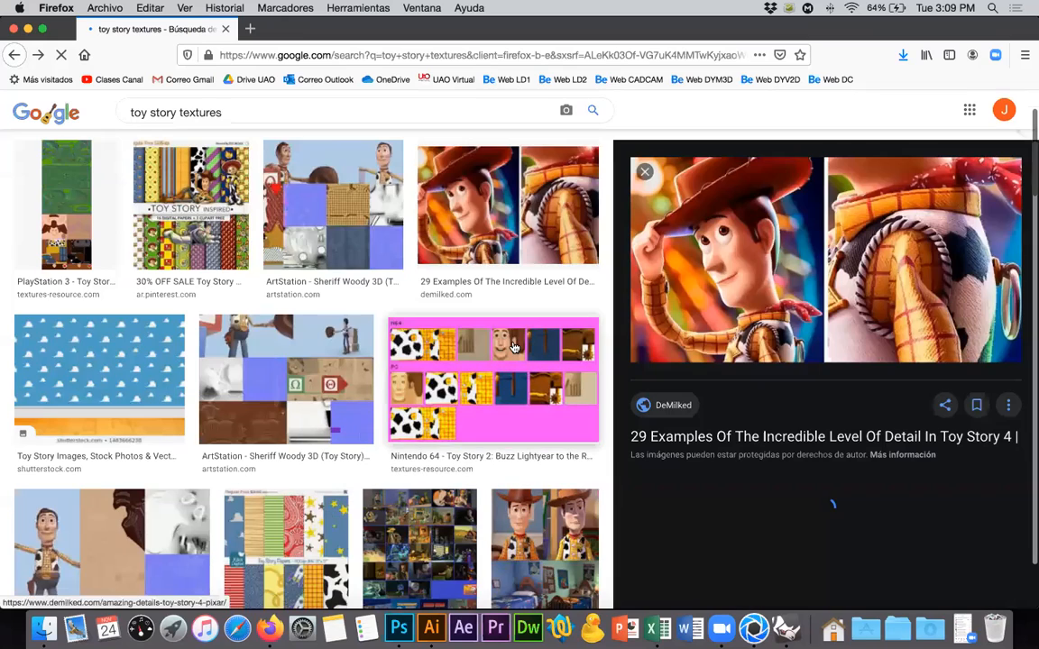
pyautogui.scroll(-3, 578, 369)
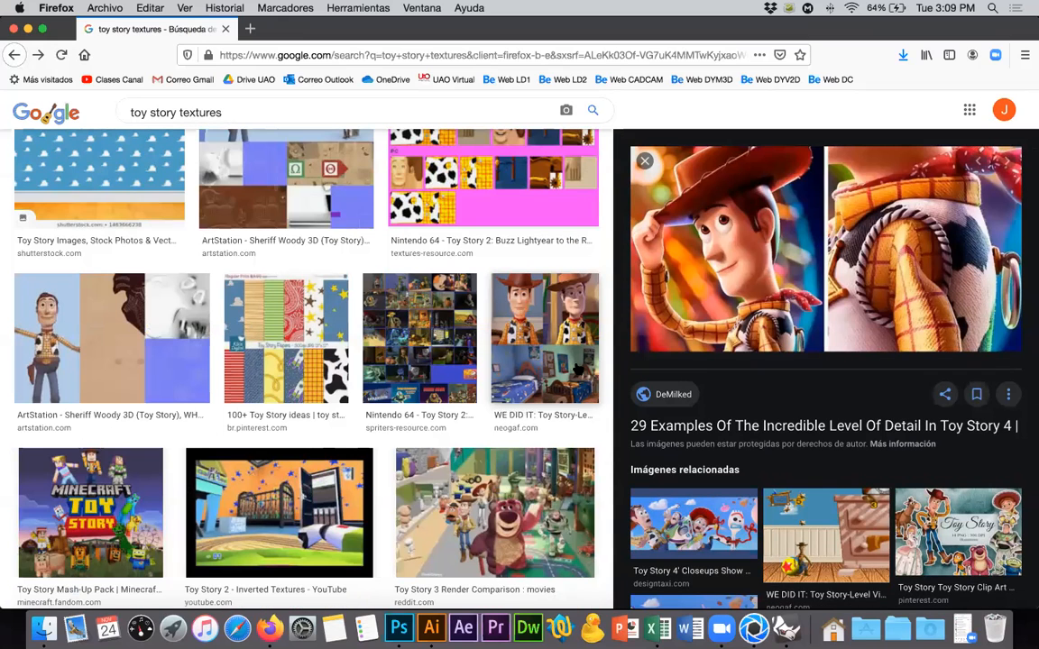
pyautogui.scroll(4, 578, 368)
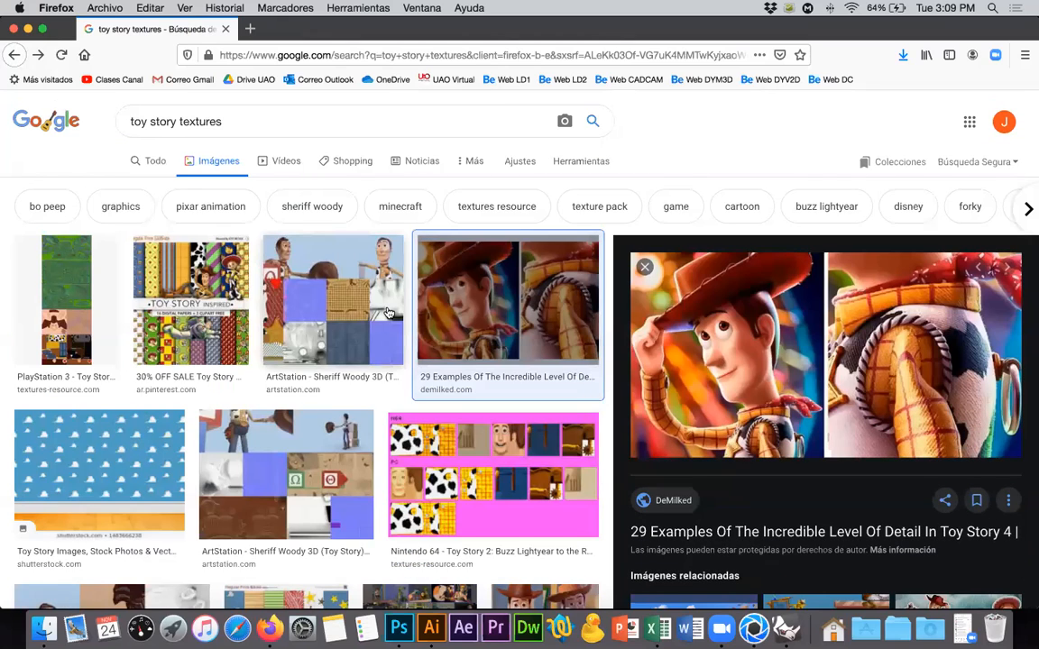
pyautogui.press('super+Tab')
pyautogui.press('super+Tab')
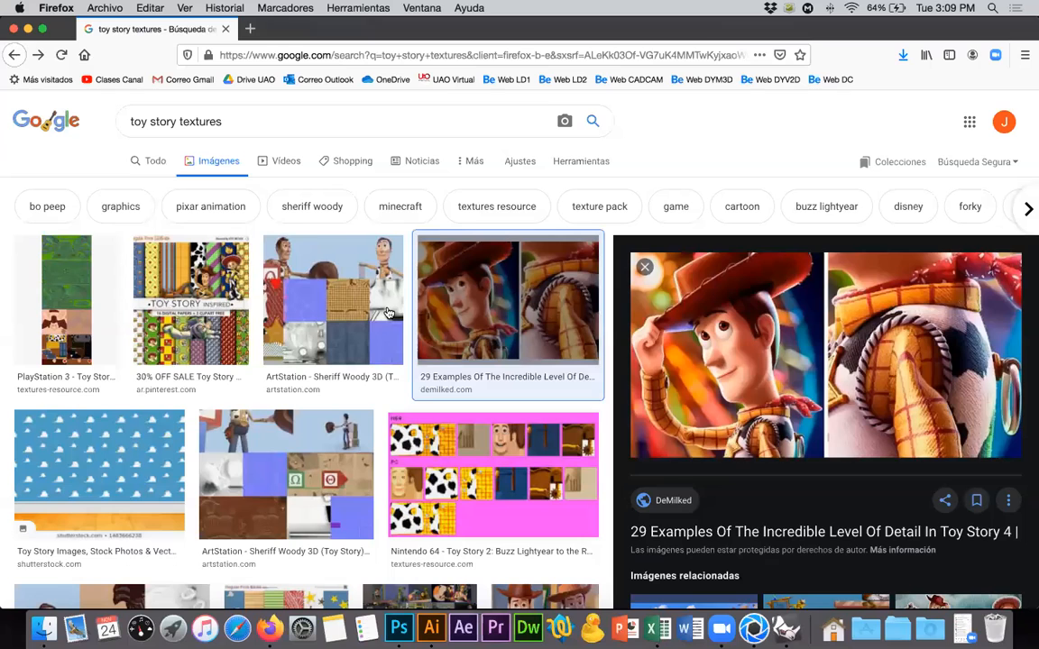
# View the PlayStation 3 Toy Story 3 Woody texture image on its own and return to the image results.
pyautogui.click(57, 305)
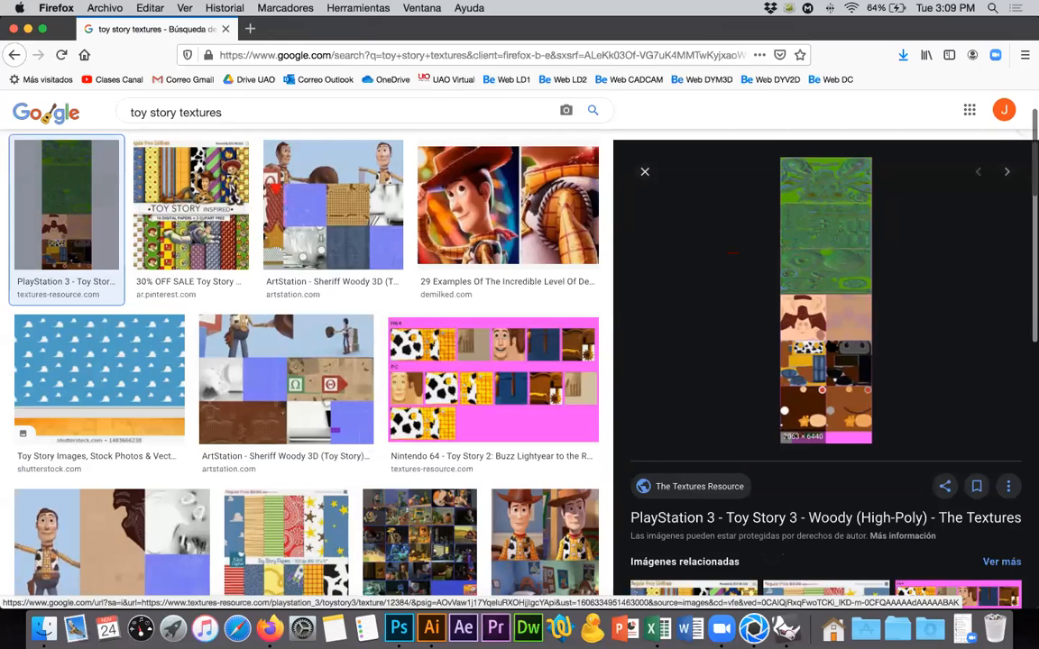
pyautogui.rightClick(826, 388)
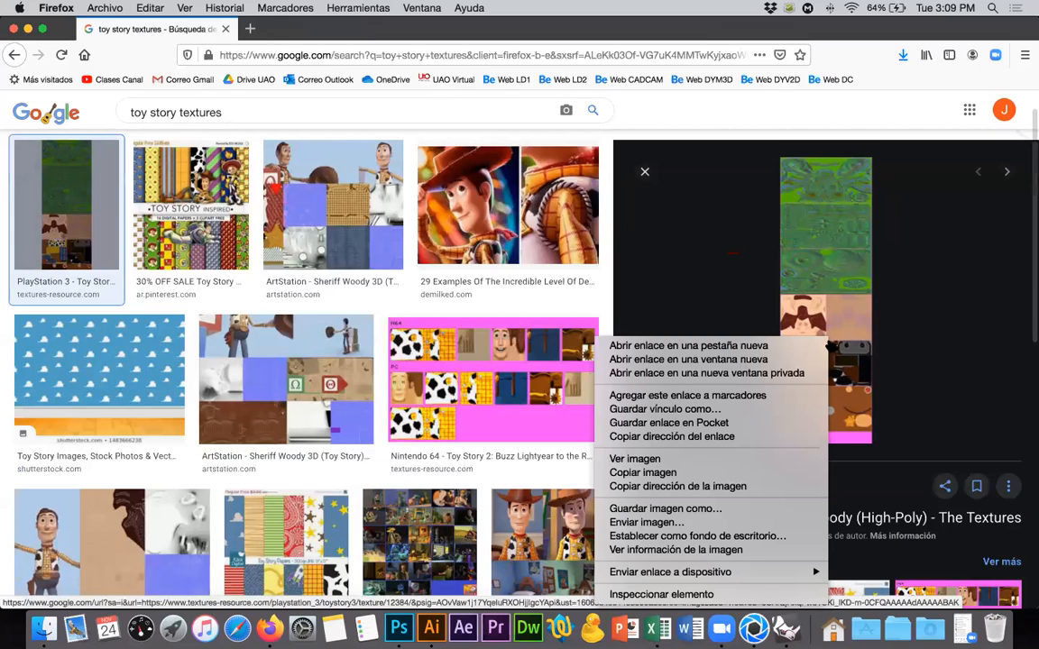
pyautogui.click(747, 462)
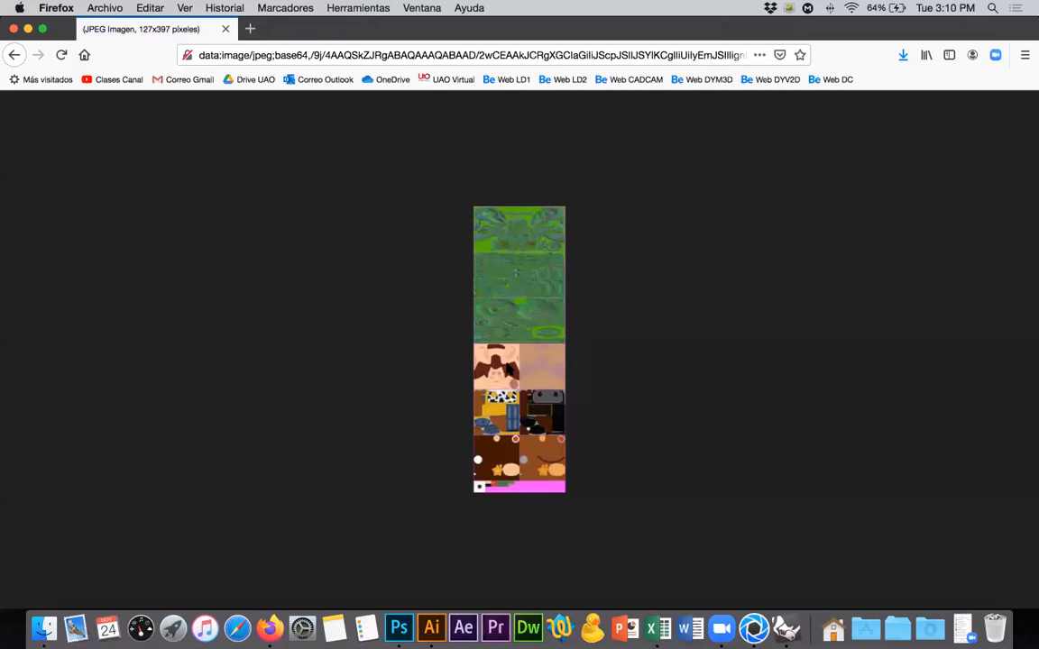
pyautogui.click(14, 55)
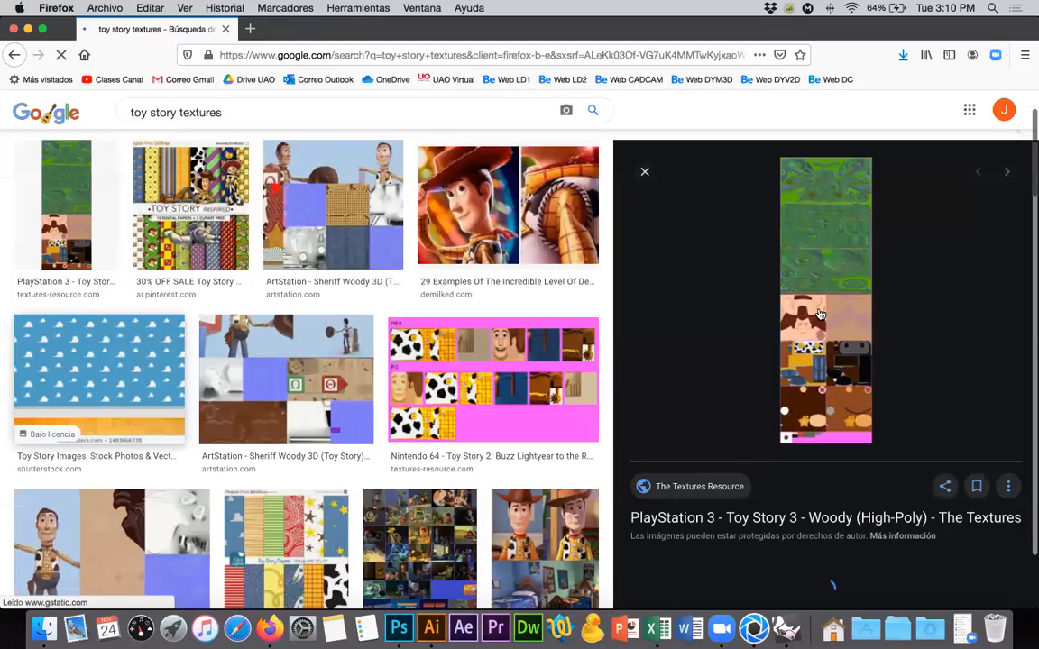
pyautogui.click(820, 314)
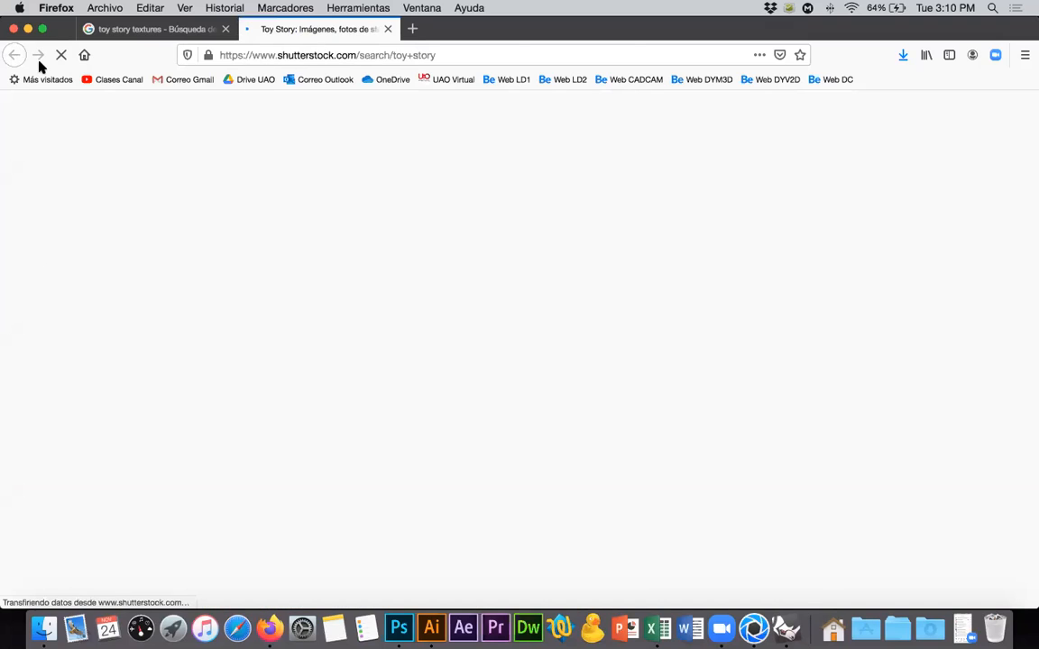
pyautogui.press('super+w')
# Open the Woody (High-Poly) page on The Textures Resource, examine the whole texture sheet, and close the page.
pyautogui.click(60, 213)
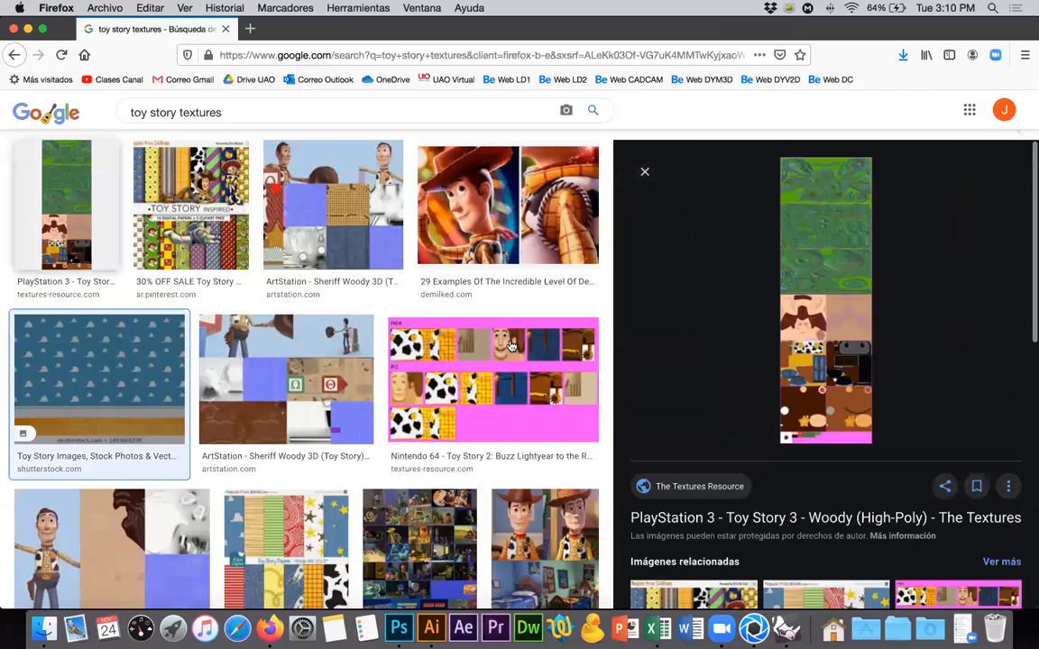
pyautogui.click(838, 298)
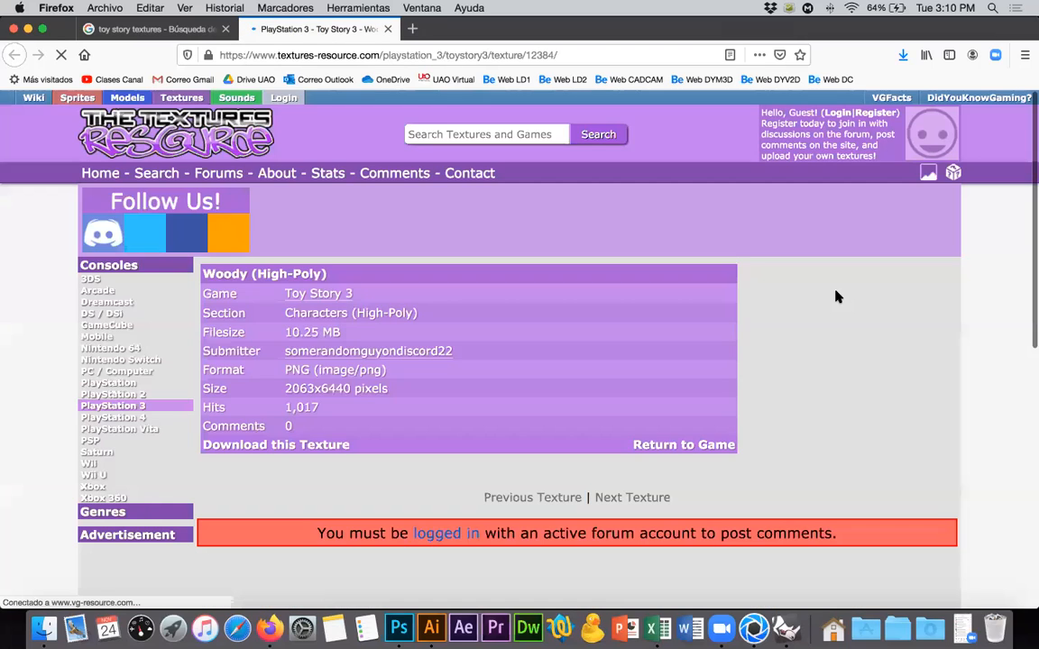
pyautogui.scroll(-5, 795, 312)
pyautogui.scroll(-1, 797, 313)
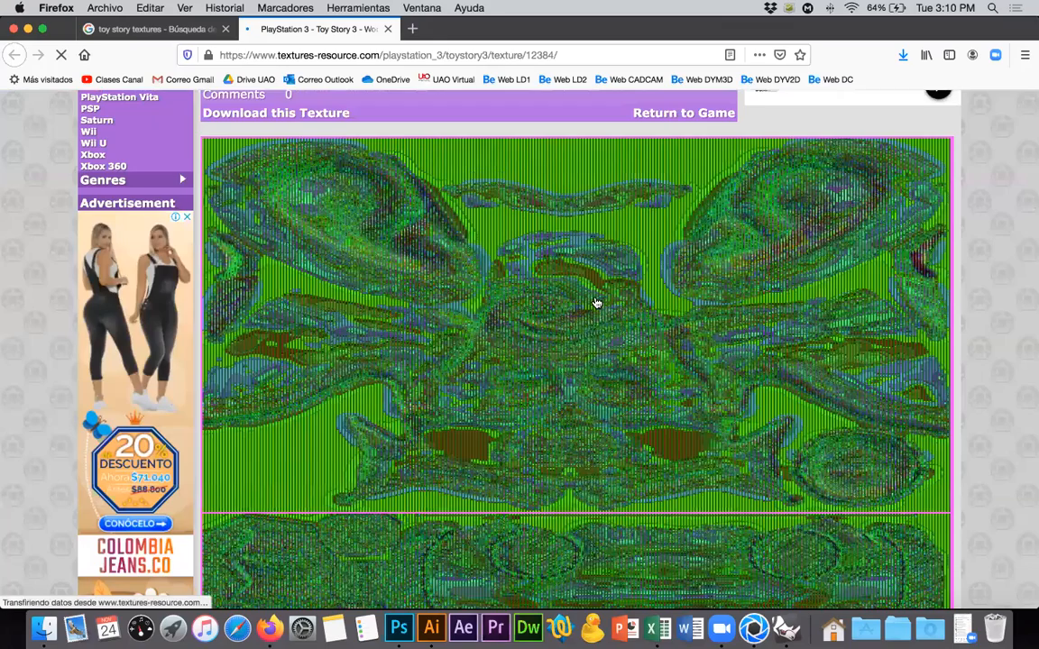
pyautogui.scroll(-5, 596, 303)
pyautogui.scroll(-2, 596, 303)
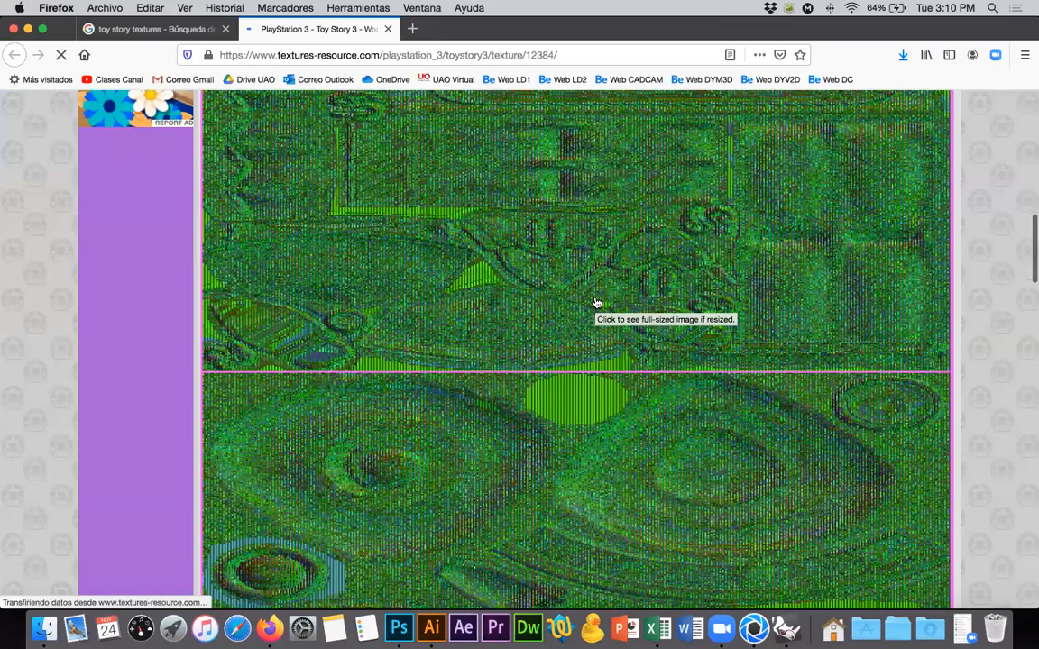
pyautogui.scroll(-3, 596, 303)
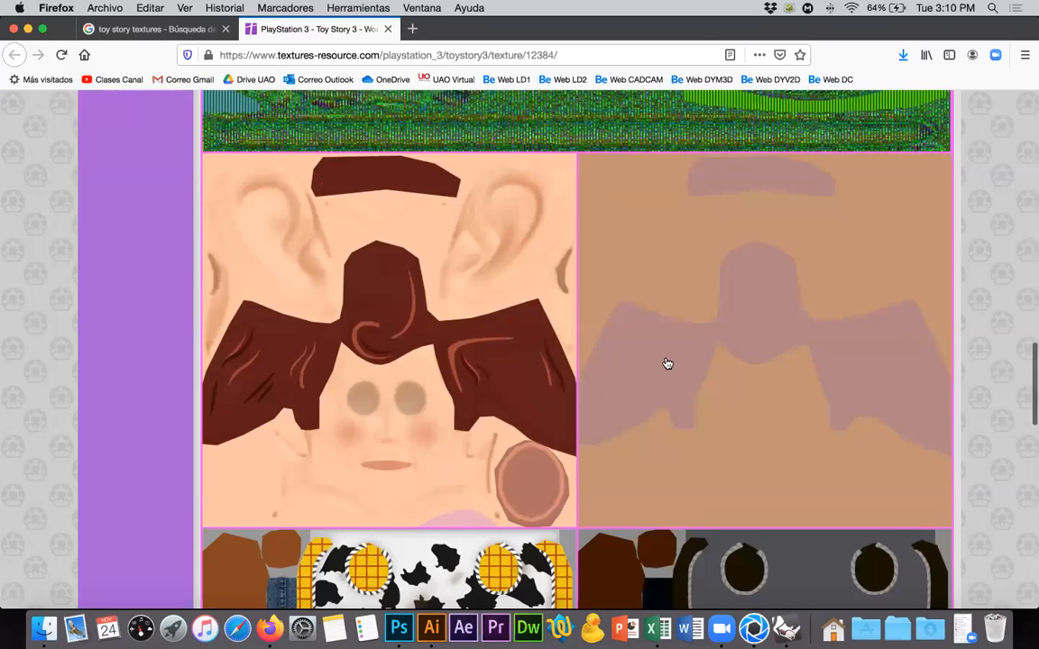
pyautogui.scroll(-5, 668, 364)
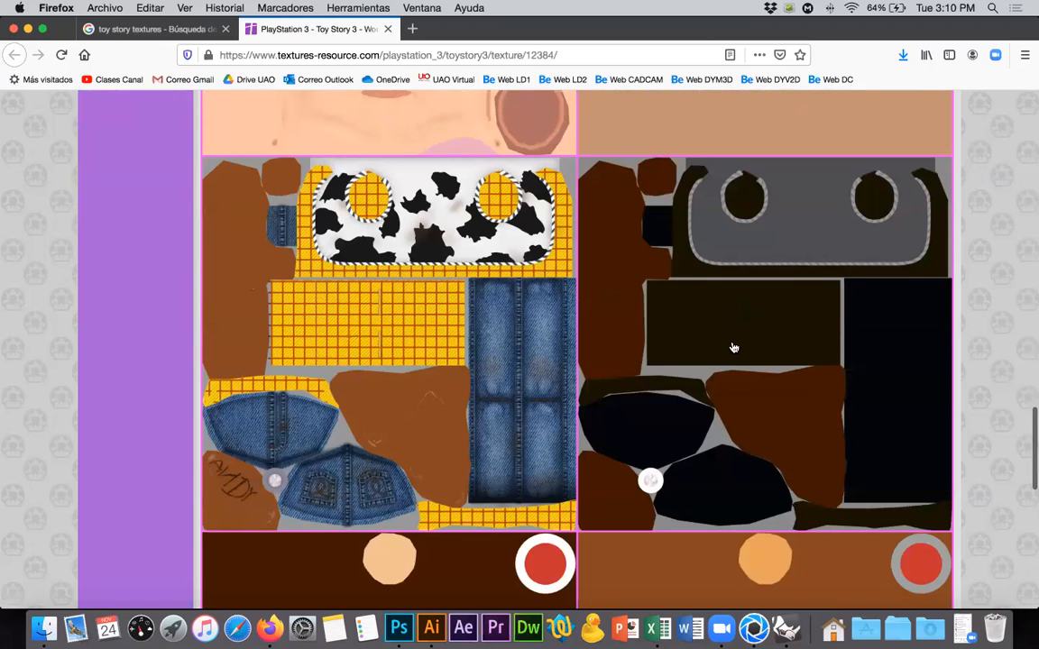
pyautogui.scroll(-6, 734, 348)
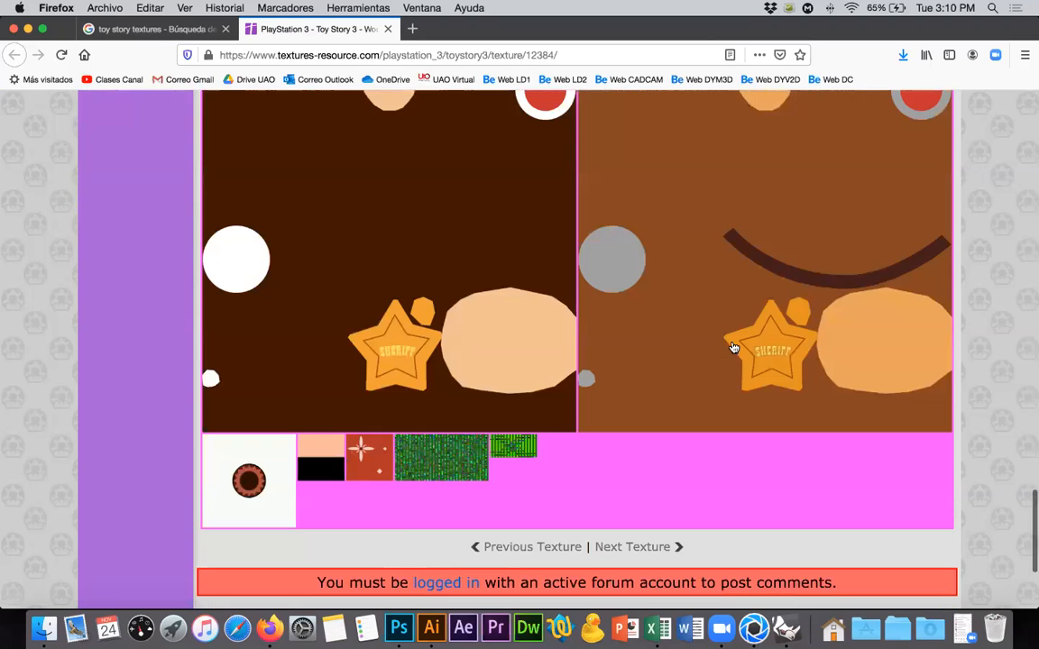
pyautogui.scroll(-3, 734, 349)
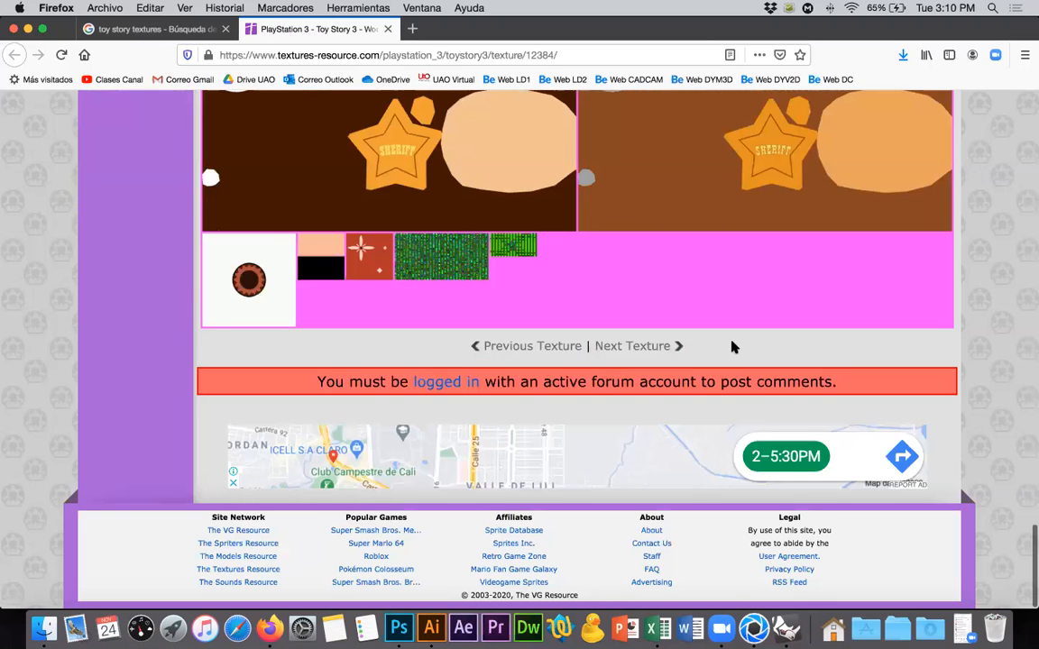
pyautogui.scroll(10, 732, 348)
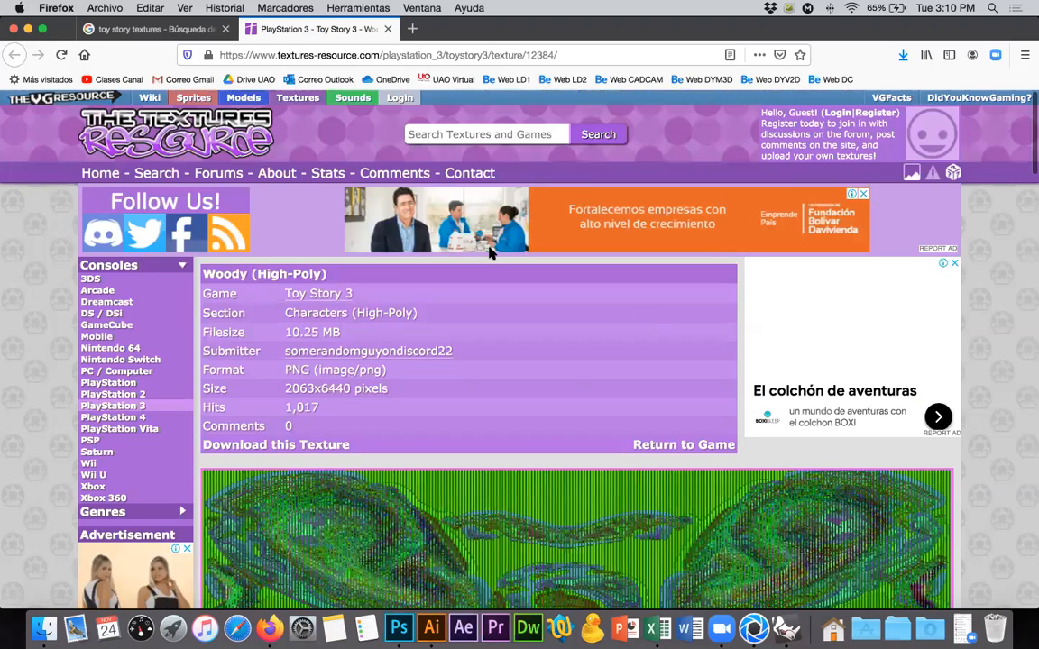
pyautogui.press('super+w')
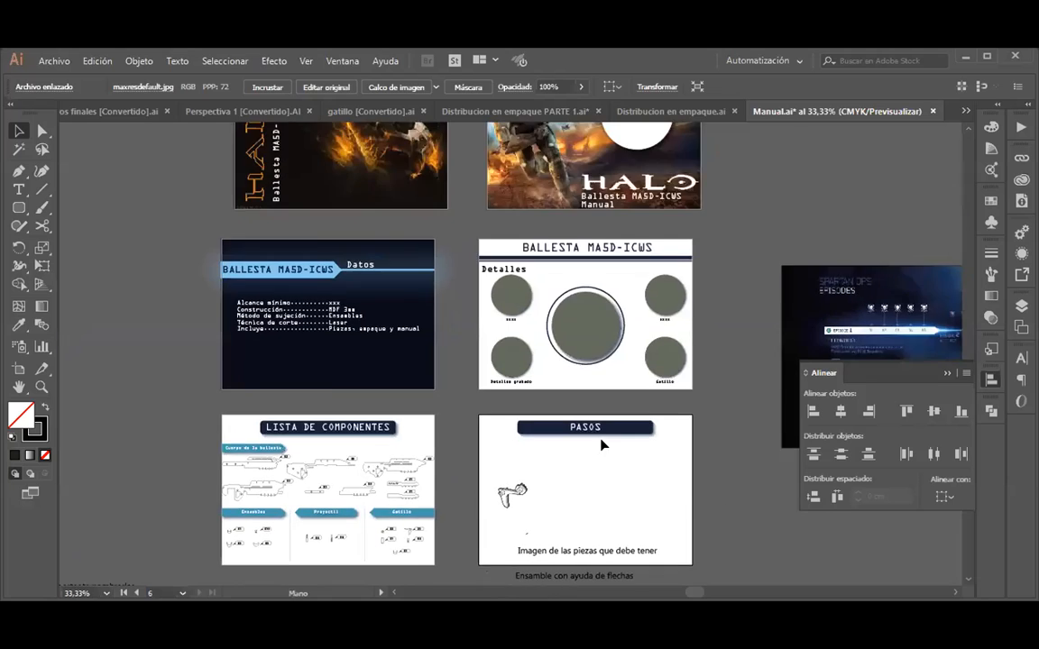
# In Illustrator's Manual.ai, collapse the Align panel and examine the two Halo cover artboards up close.
pyautogui.keyDown('alt'); pyautogui.scroll(2, 451, 390); pyautogui.keyUp('alt')
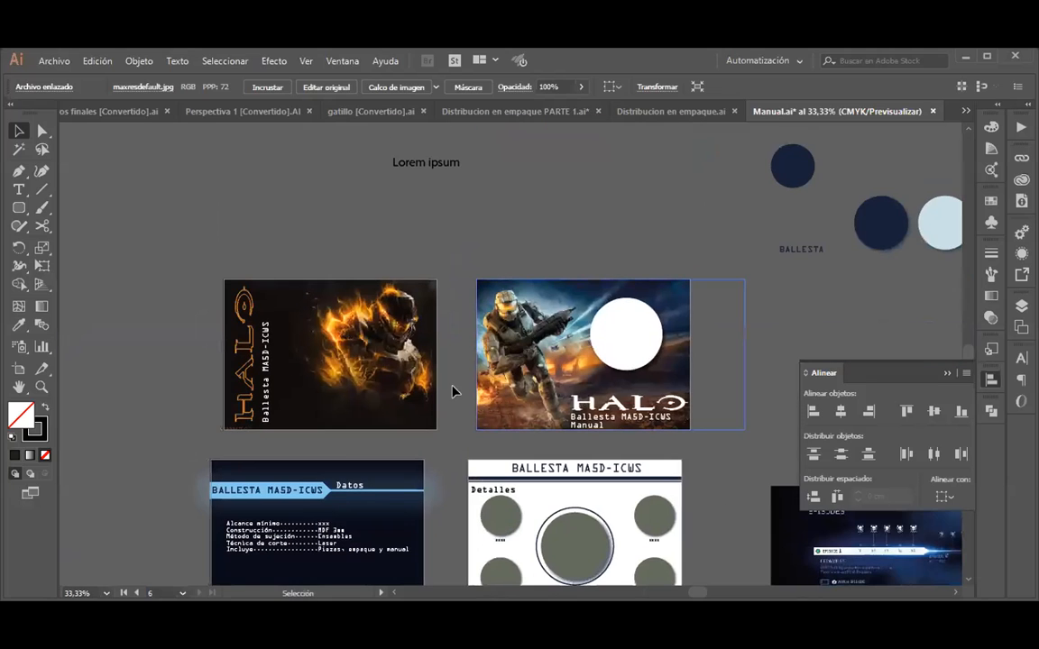
pyautogui.keyDown('alt'); pyautogui.scroll(2, 713, 475); pyautogui.keyUp('alt')
pyautogui.moveTo(713, 475); pyautogui.dragTo(717, 478)
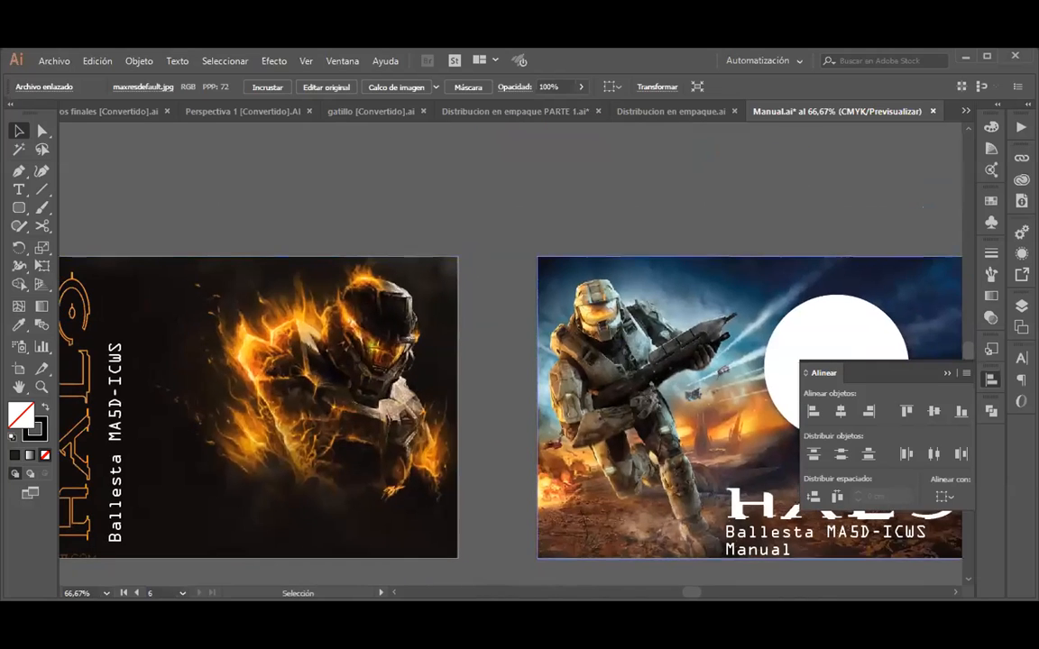
pyautogui.click(947, 372)
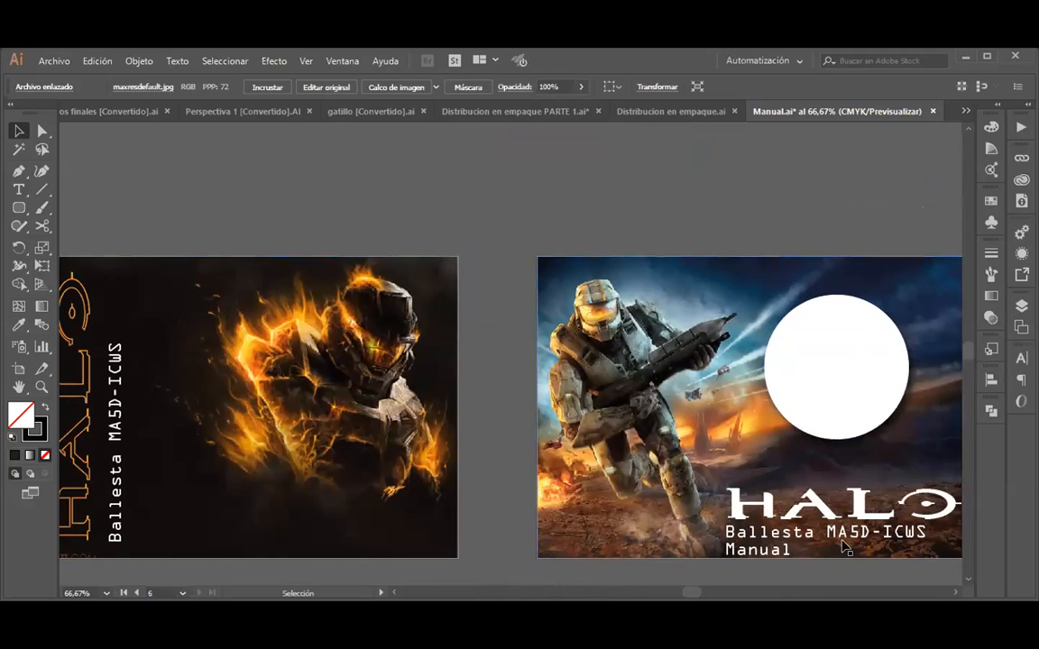
pyautogui.keyDown('alt'); pyautogui.scroll(-1, 690, 469); pyautogui.keyUp('alt')
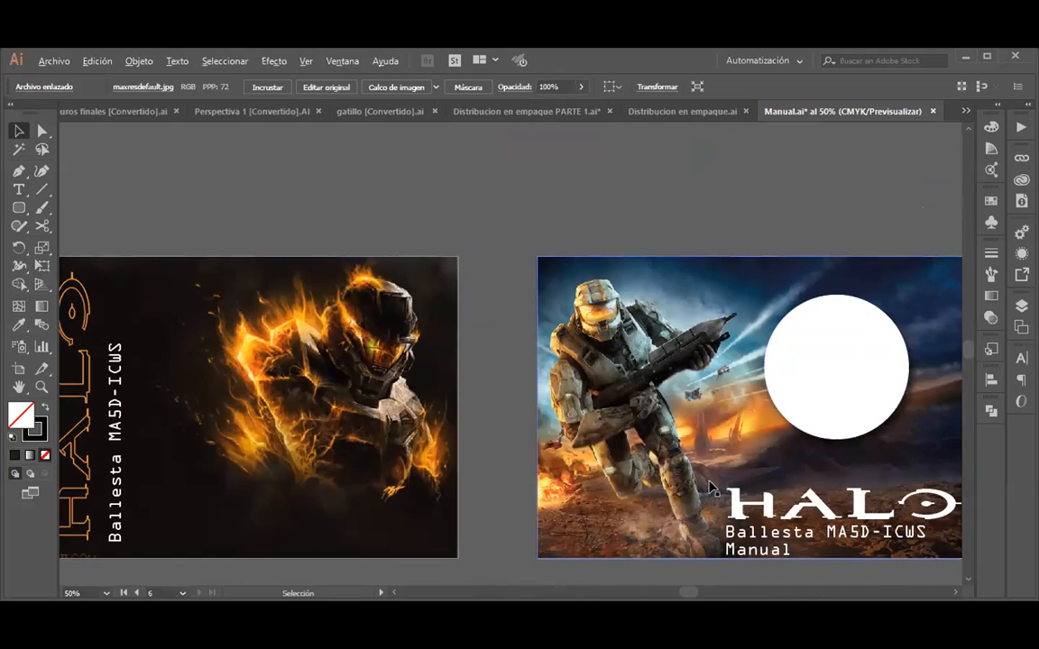
# Examine the manual's Datos and Detalles artboards below the two Halo covers, including the specification list and the circular image placeholders.
pyautogui.moveTo(719, 499); pyautogui.dragTo(684, 489)
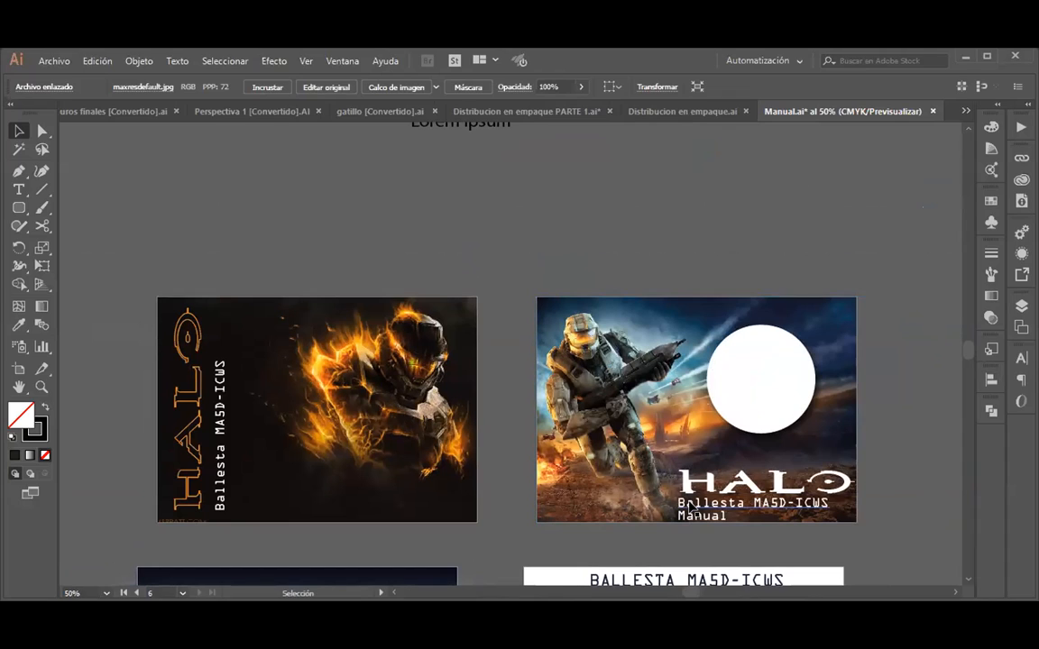
pyautogui.scroll(-3, 568, 409)
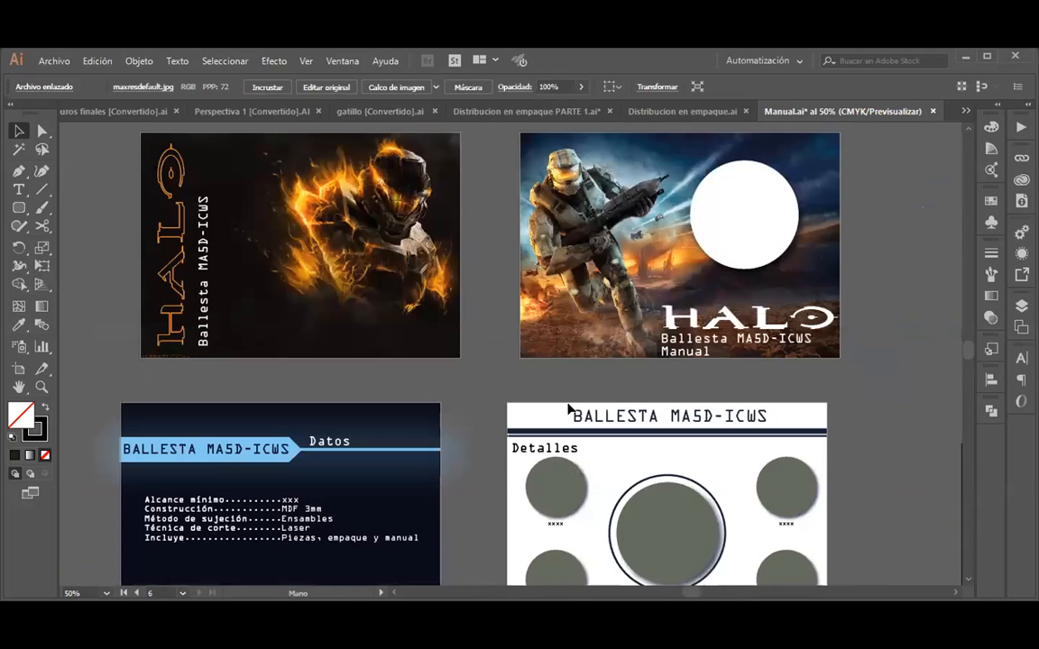
pyautogui.moveTo(560, 241); pyautogui.dragTo(624, 304)
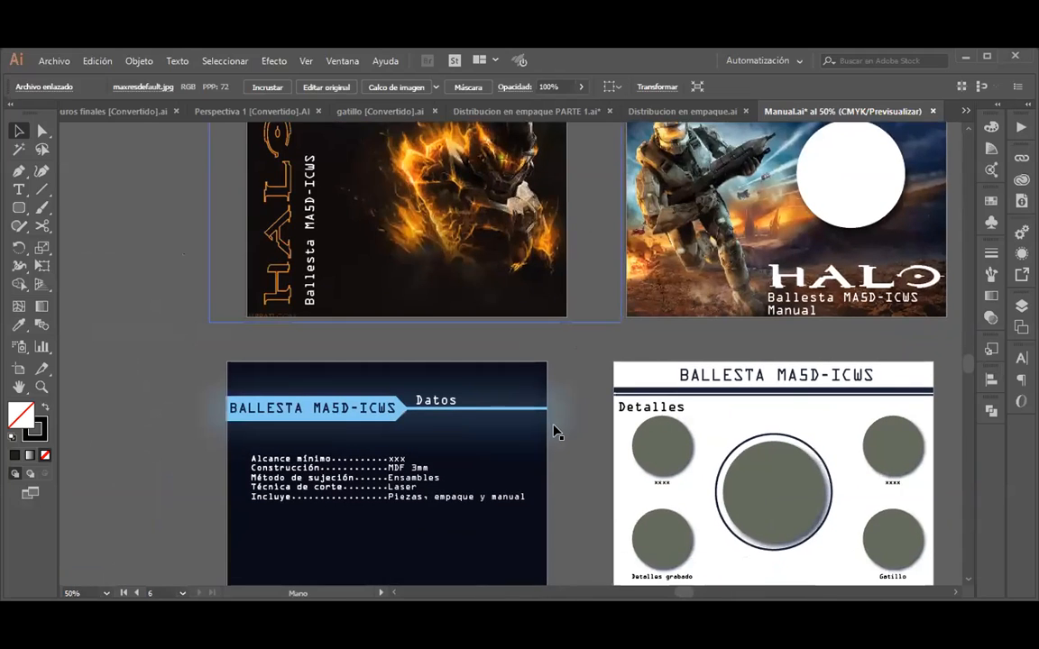
pyautogui.keyDown('alt'); pyautogui.scroll(1, 554, 427); pyautogui.keyUp('alt')
pyautogui.scroll(-1, 568, 318)
pyautogui.keyDown('alt'); pyautogui.scroll(-1, 575, 322); pyautogui.keyUp('alt')
pyautogui.keyDown('alt'); pyautogui.scroll(1, 531, 394); pyautogui.keyUp('alt')
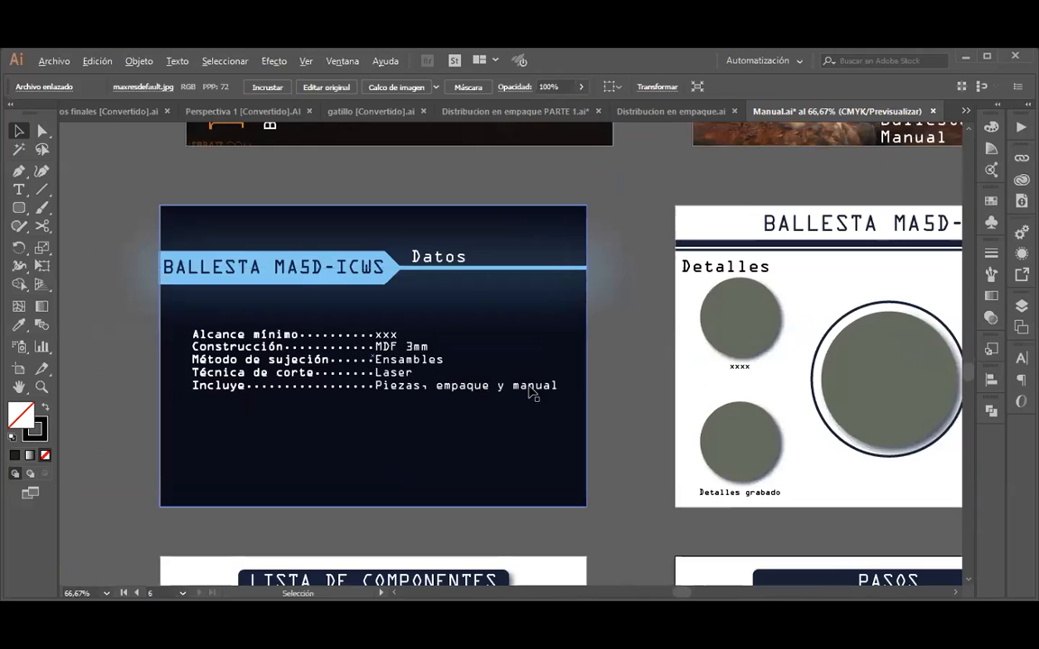
pyautogui.moveTo(642, 357); pyautogui.dragTo(601, 386)
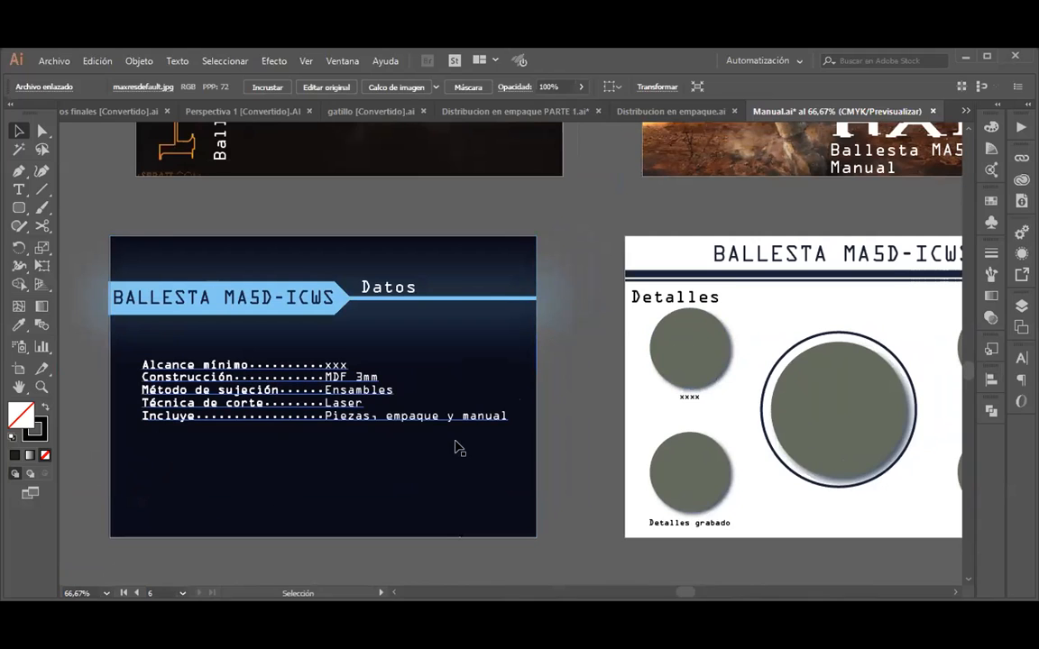
pyautogui.moveTo(591, 485); pyautogui.dragTo(561, 482)
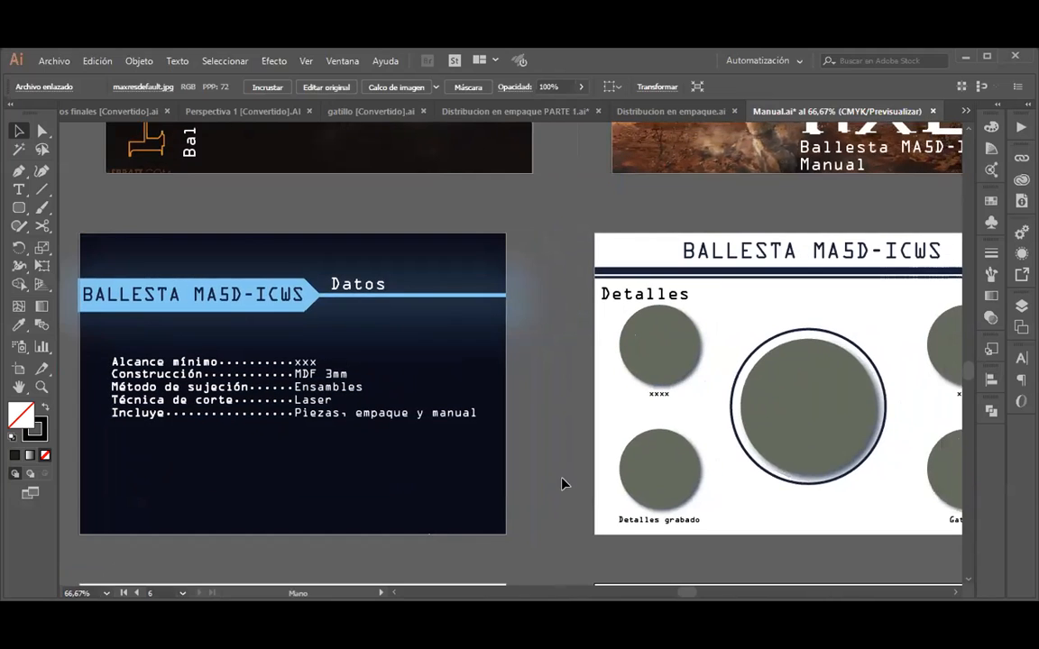
pyautogui.keyDown('alt'); pyautogui.scroll(-1, 642, 506); pyautogui.keyUp('alt')
pyautogui.keyDown('shift'); pyautogui.hscroll(2, 781, 452); pyautogui.keyUp('shift')
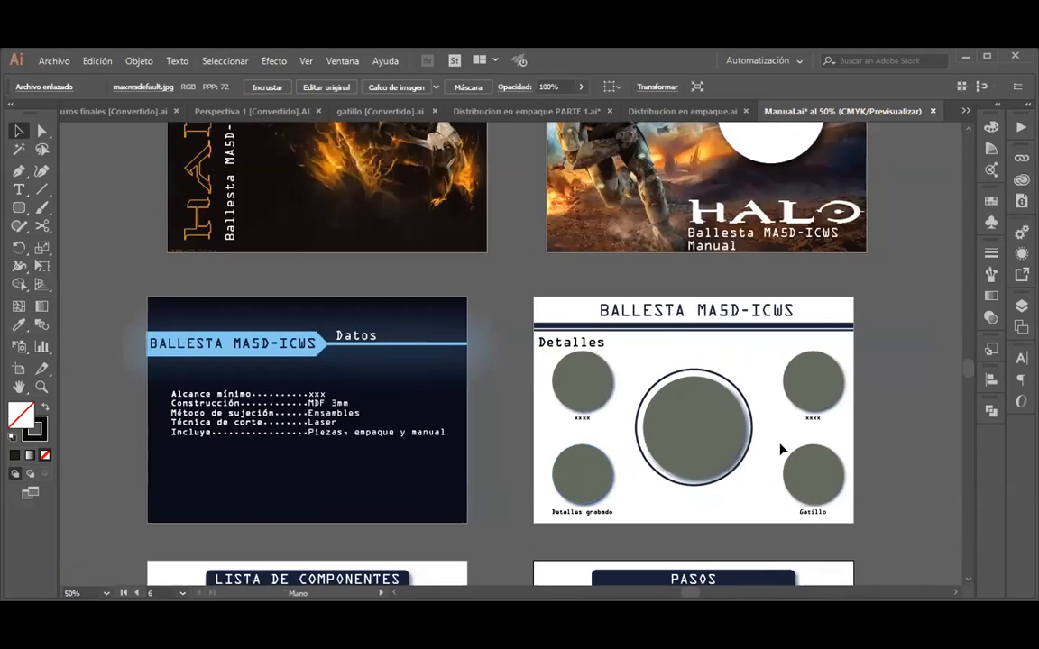
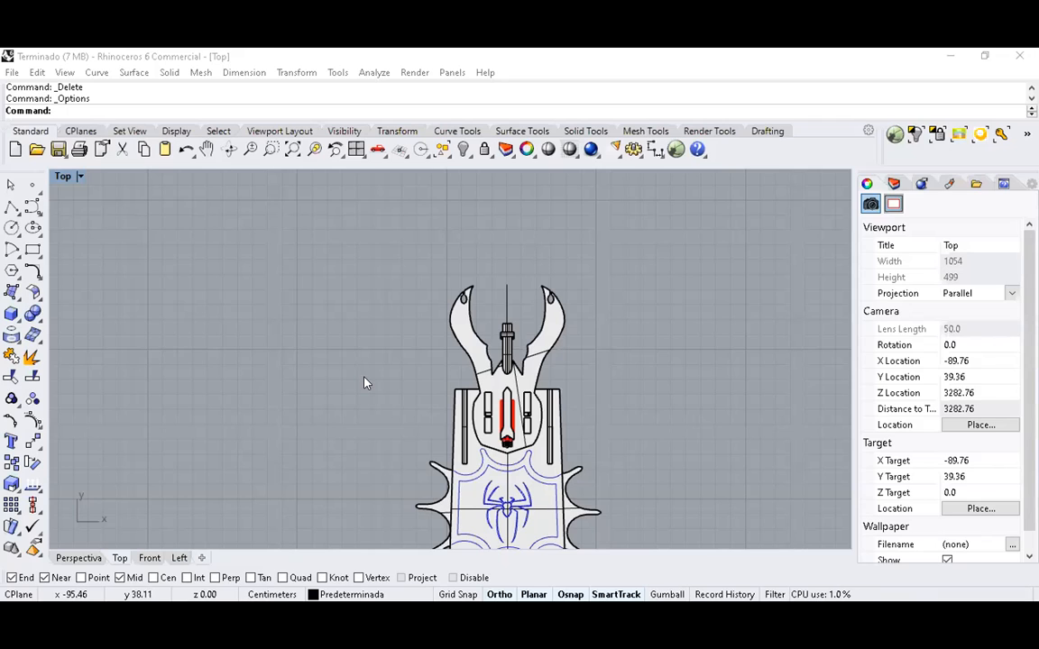
# In Rhinoceros, examine the Terminado model's pincer head and spider-decorated body in the Top view.
pyautogui.scroll(-1, 458, 365)
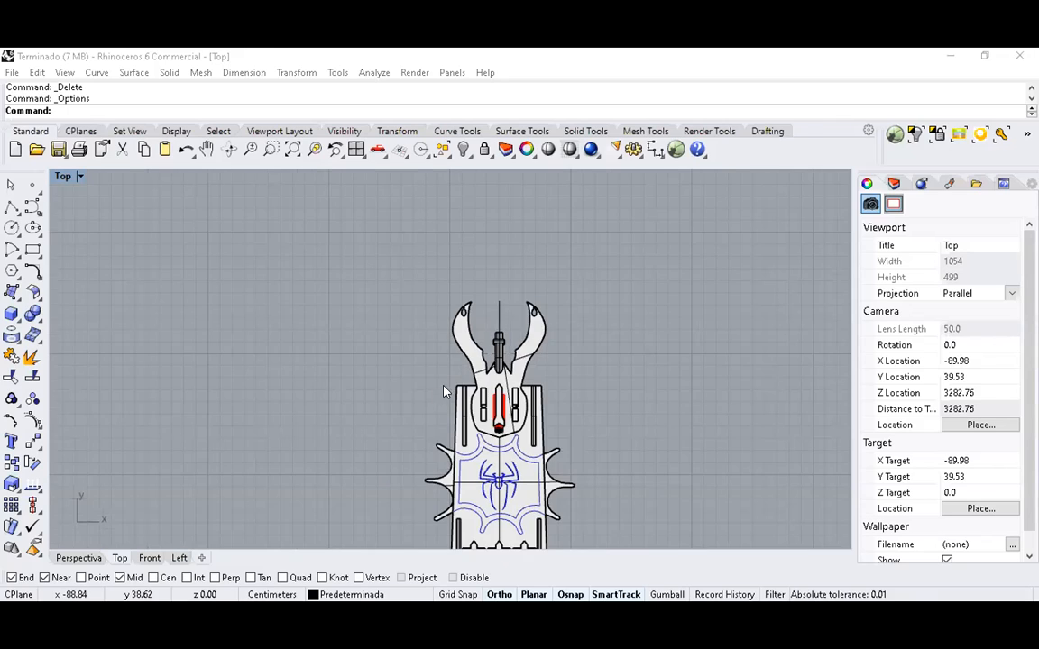
pyautogui.moveTo(405, 395); pyautogui.dragTo(325, 342, button='right')
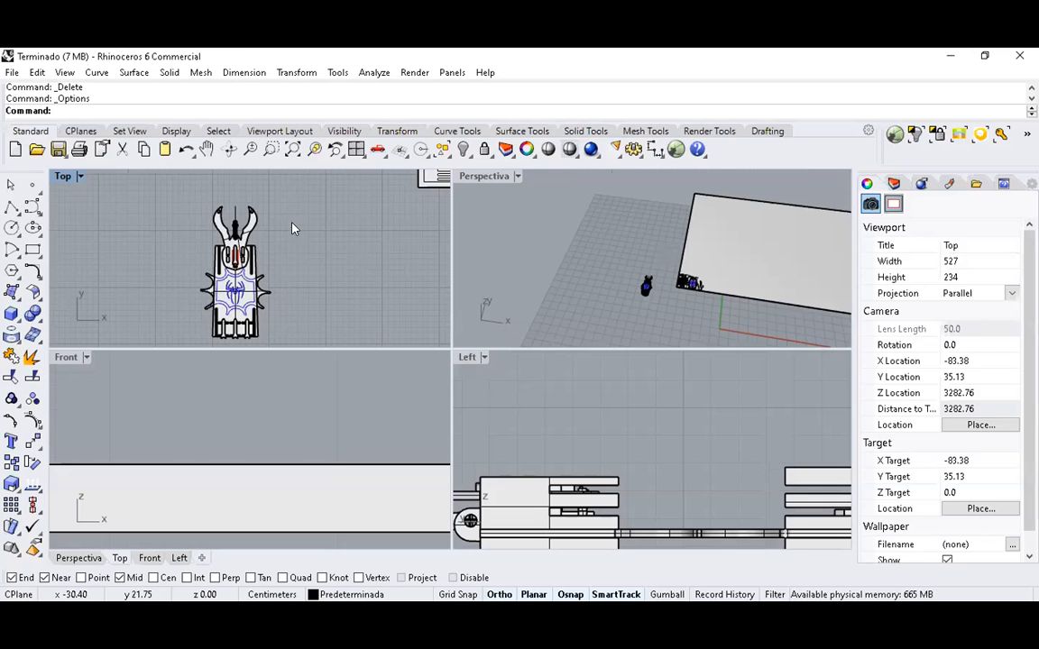
pyautogui.scroll(-4, 288, 245)
pyautogui.scroll(6, 287, 245)
pyautogui.moveTo(243, 254); pyautogui.dragTo(332, 285, button='right')
pyautogui.scroll(3, 287, 268)
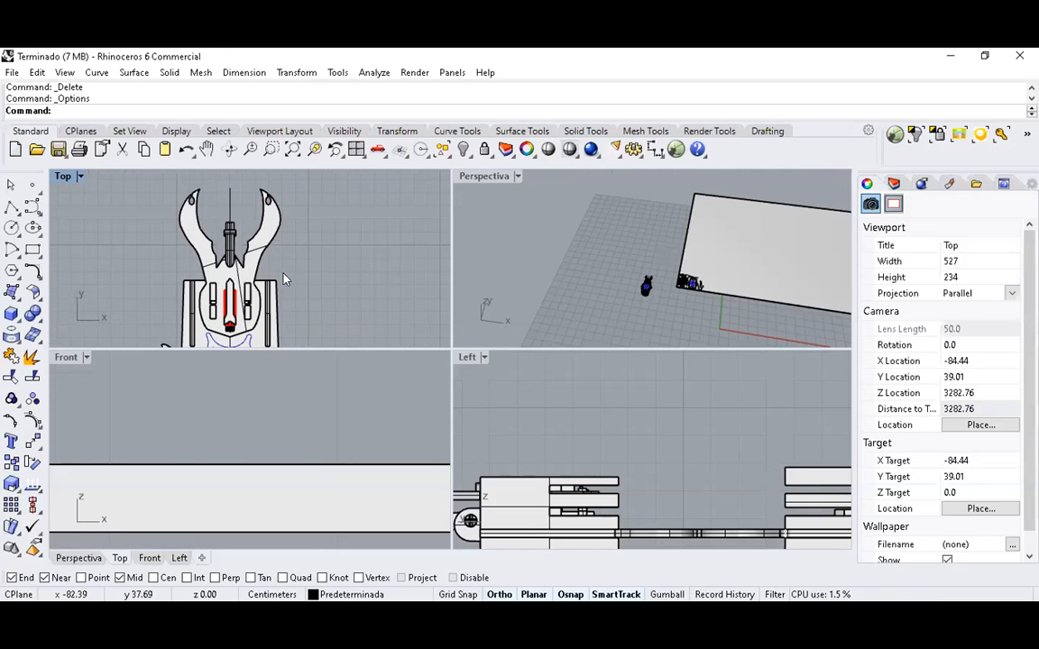
pyautogui.scroll(2, 256, 278)
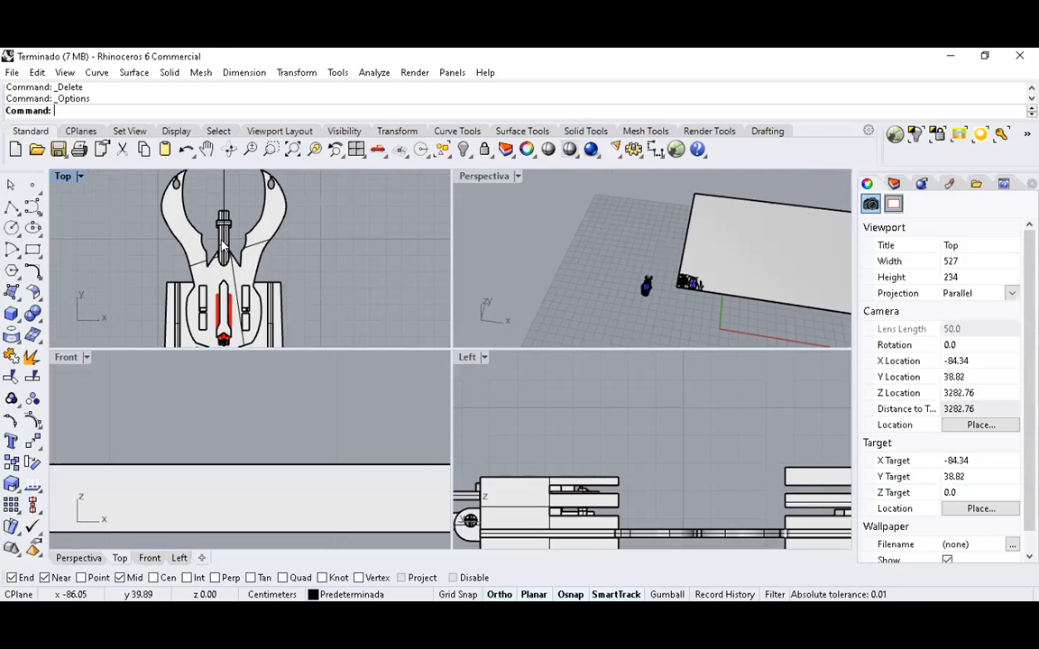
pyautogui.scroll(-3, 153, 212)
pyautogui.doubleClick(62, 176)
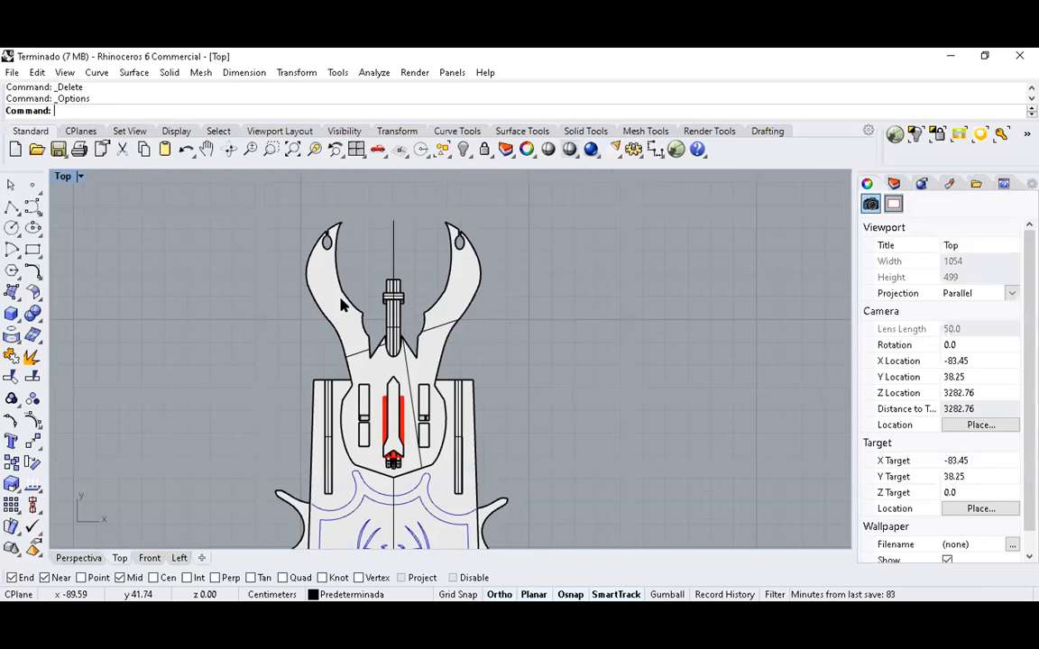
pyautogui.moveTo(389, 335); pyautogui.dragTo(348, 343, button='right')
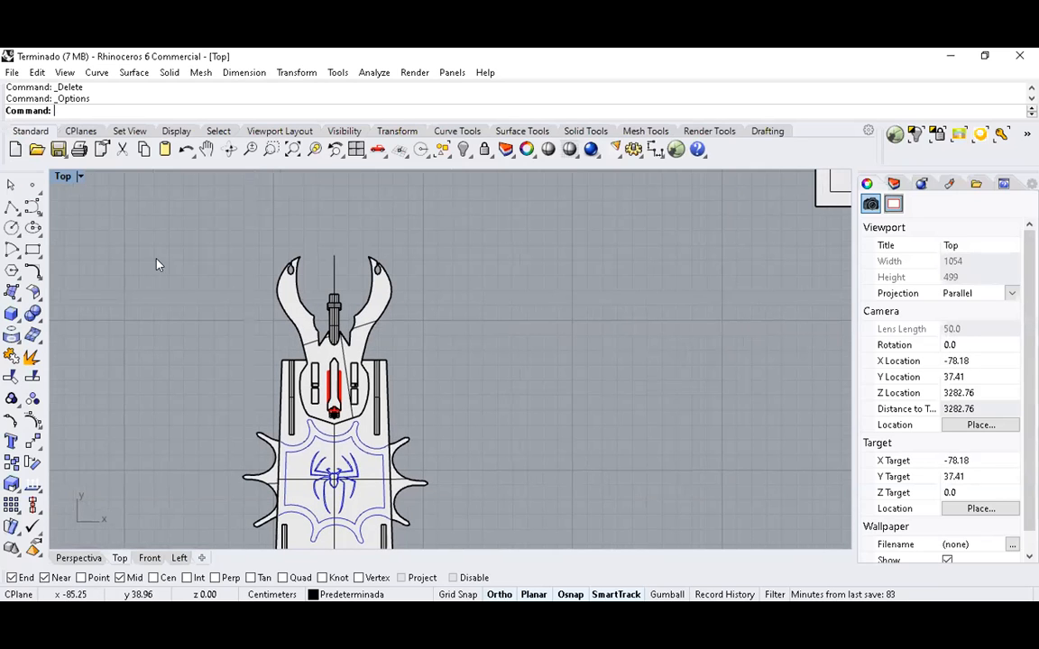
pyautogui.click(345, 264)
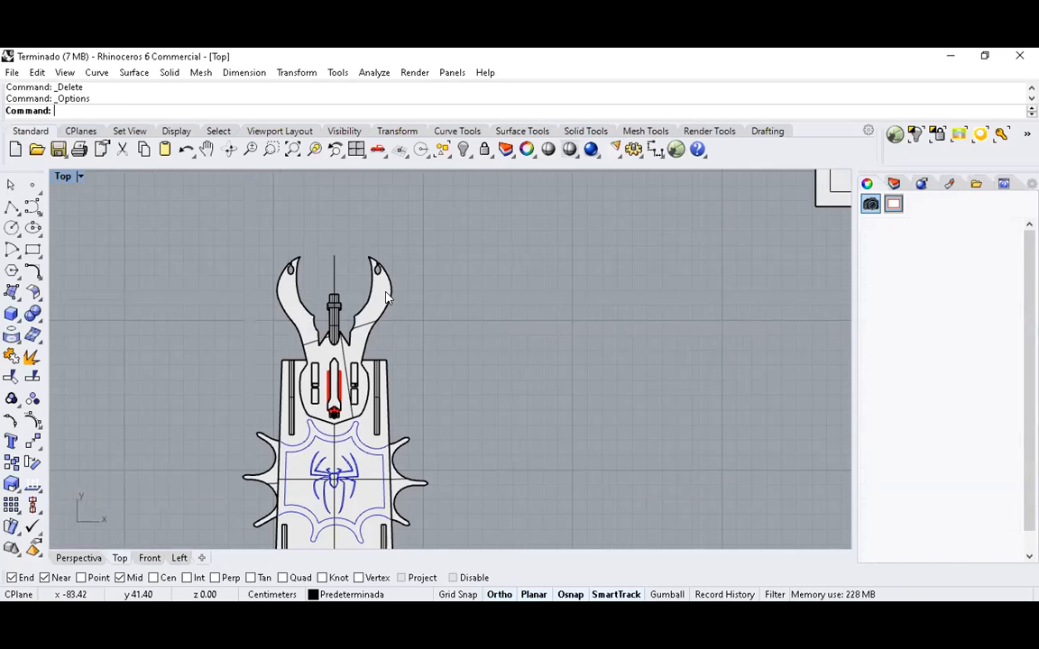
pyautogui.click(476, 299)
pyautogui.scroll(4, 320, 387)
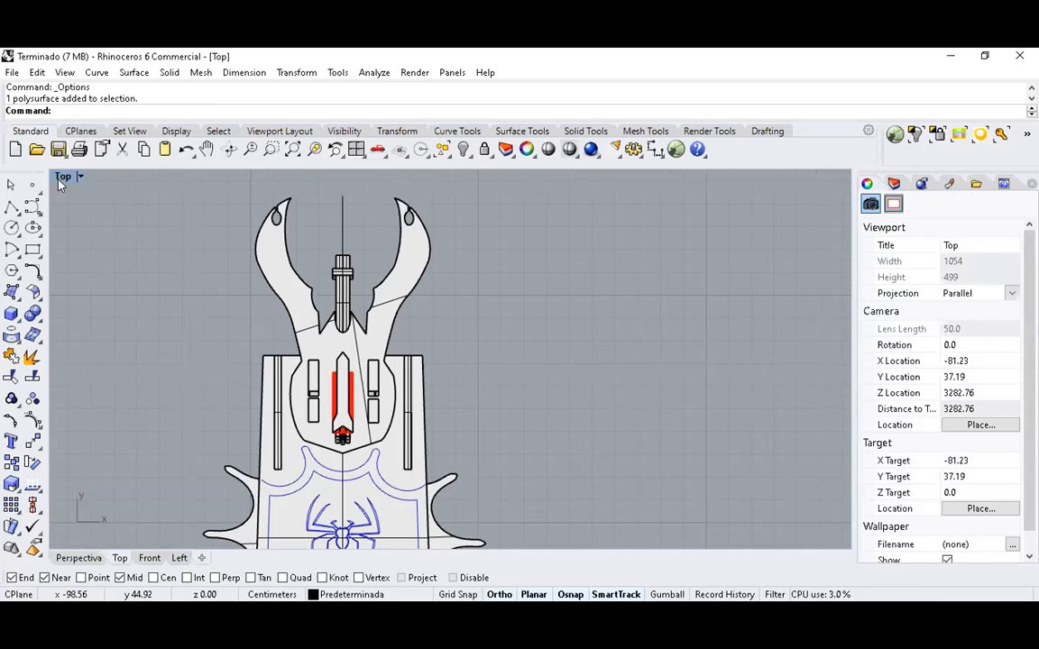
pyautogui.scroll(-2, 460, 311)
pyautogui.scroll(4, 403, 313)
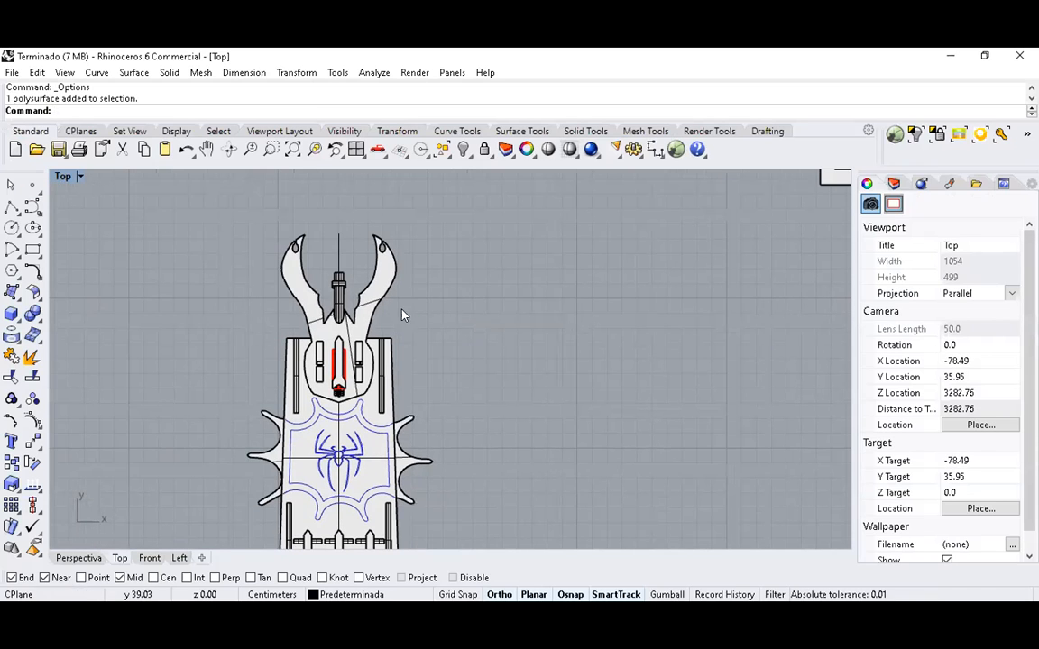
pyautogui.scroll(-2, 560, 275)
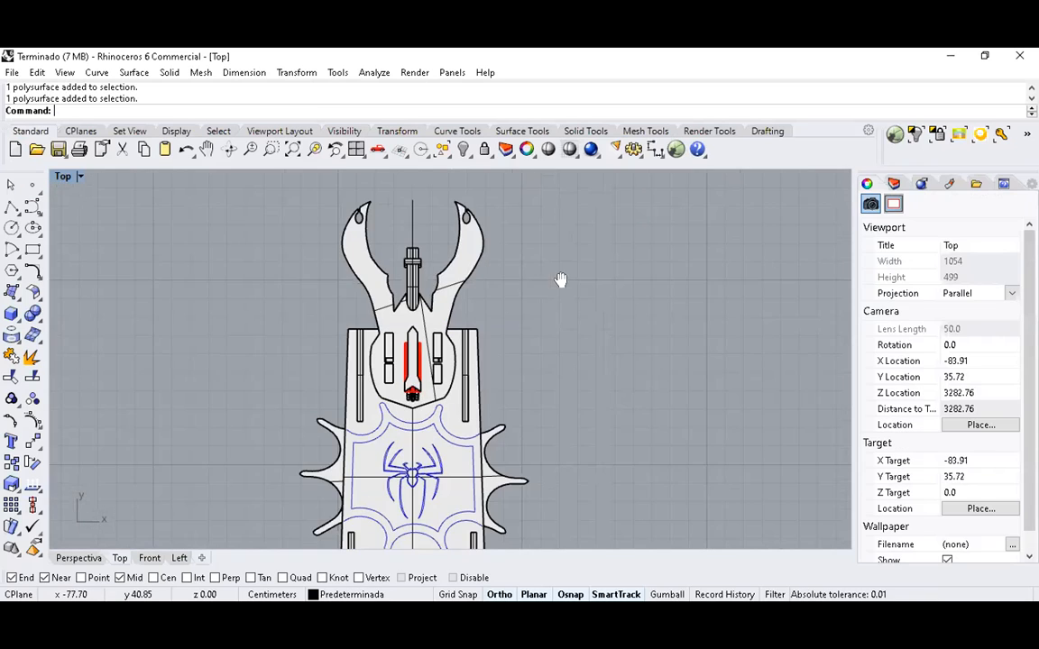
# Switch to the four-viewport layout and examine the pincer-headed model from several angles in the Perspective view.
pyautogui.doubleClick(65, 176)
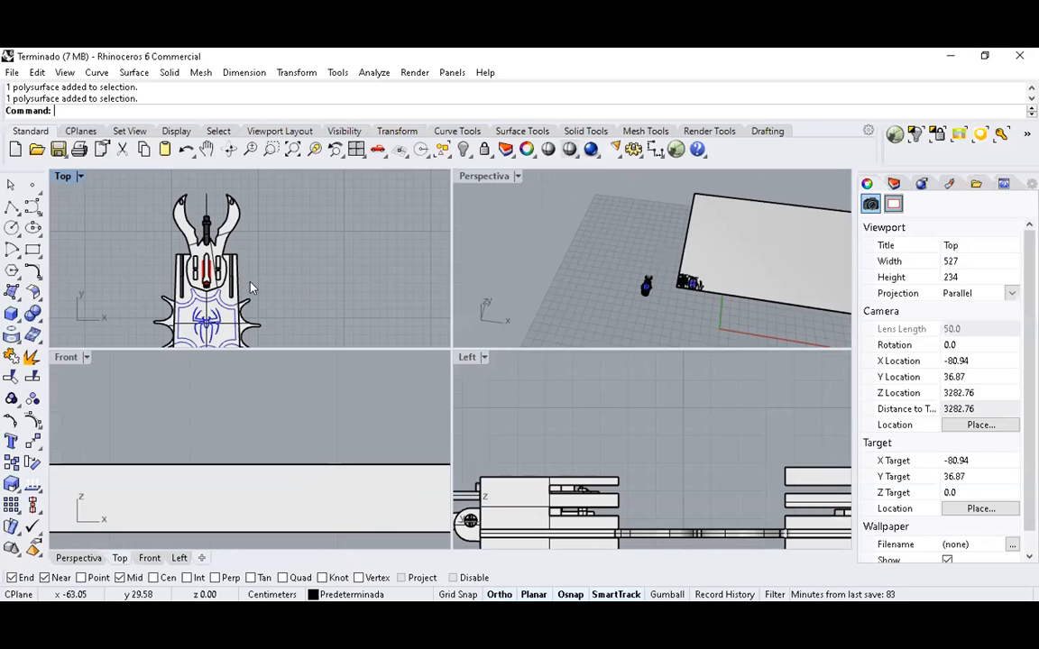
pyautogui.scroll(6, 637, 289)
pyautogui.moveTo(564, 281)
pyautogui.mouseDown(button='right')
pyautogui.moveTo(530, 209)
pyautogui.moveTo(568, 259)
pyautogui.mouseUp(button='right')
pyautogui.scroll(4, 521, 216)
pyautogui.moveTo(552, 219); pyautogui.dragTo(606, 260, button='right')
pyautogui.scroll(6, 516, 230)
pyautogui.moveTo(516, 230); pyautogui.dragTo(591, 267, button='right')
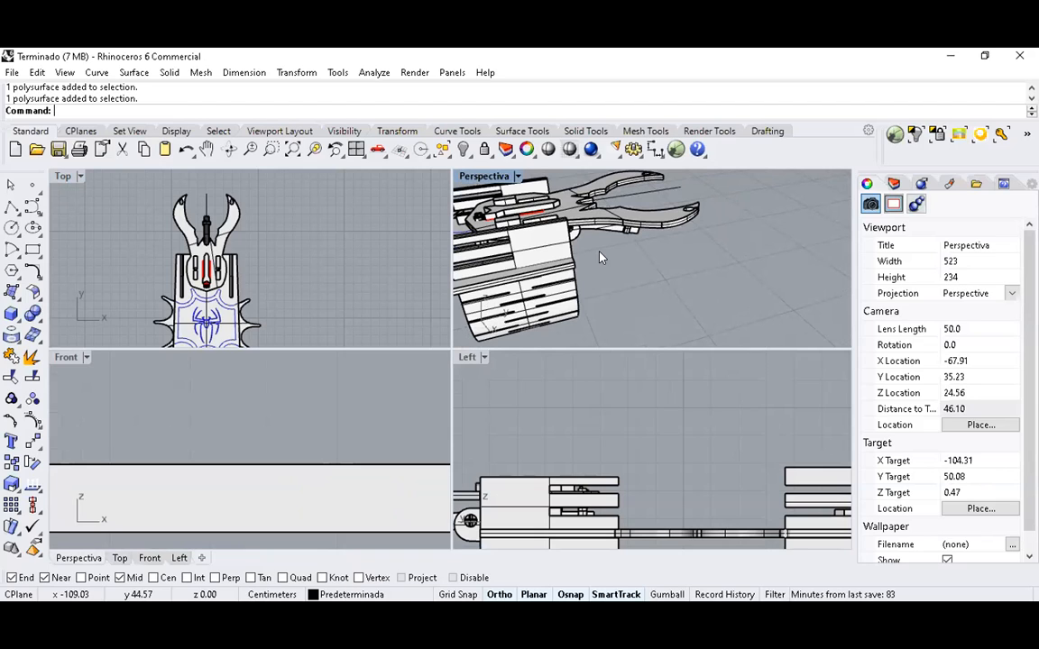
pyautogui.moveTo(587, 247)
pyautogui.mouseDown(button='right')
pyautogui.moveTo(526, 241)
pyautogui.moveTo(628, 256)
pyautogui.moveTo(599, 247)
pyautogui.mouseUp(button='right')
pyautogui.scroll(-6, 626, 256)
pyautogui.moveTo(627, 258); pyautogui.dragTo(672, 280, button='right')
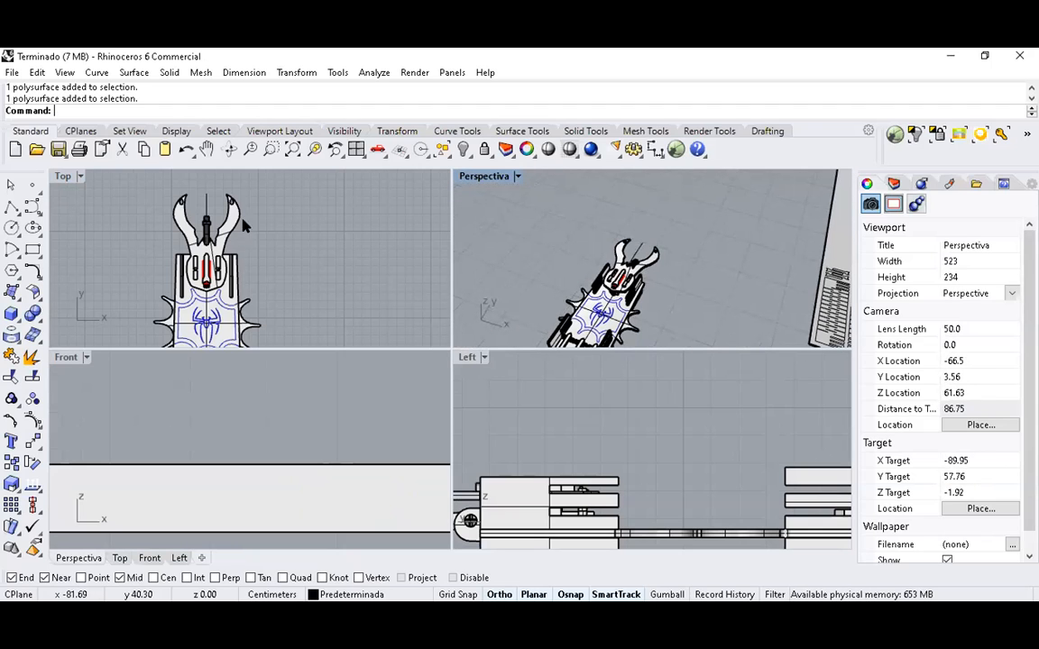
# Select the pincer head's parts in the Top view and clear the selection.
pyautogui.scroll(4, 243, 217)
pyautogui.scroll(-4, 280, 230)
pyautogui.moveTo(295, 227); pyautogui.dragTo(171, 281)
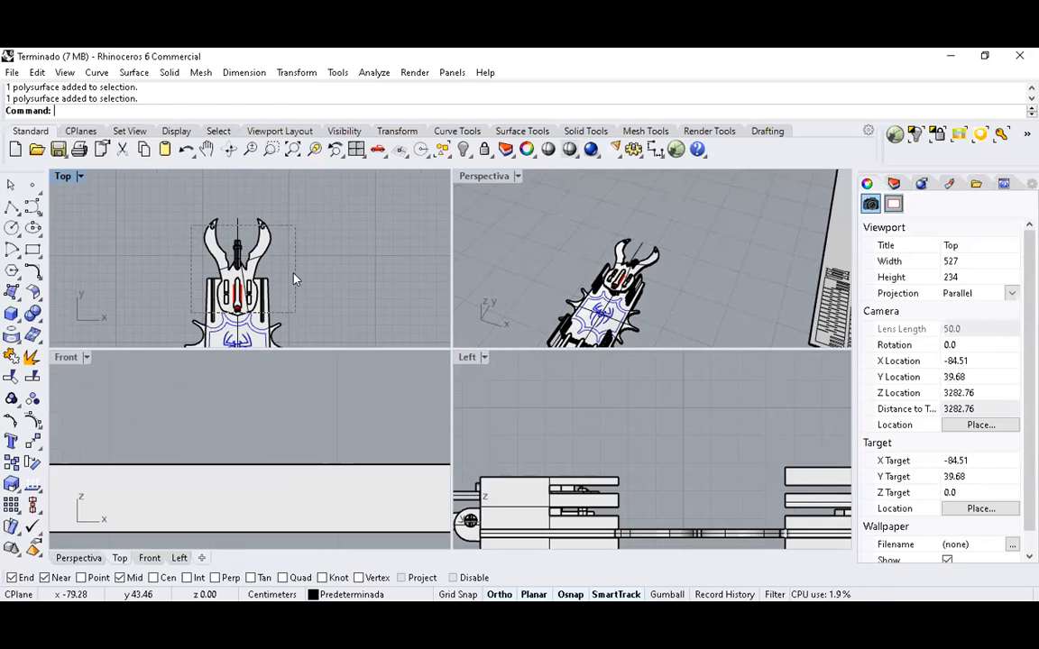
pyautogui.click(342, 275)
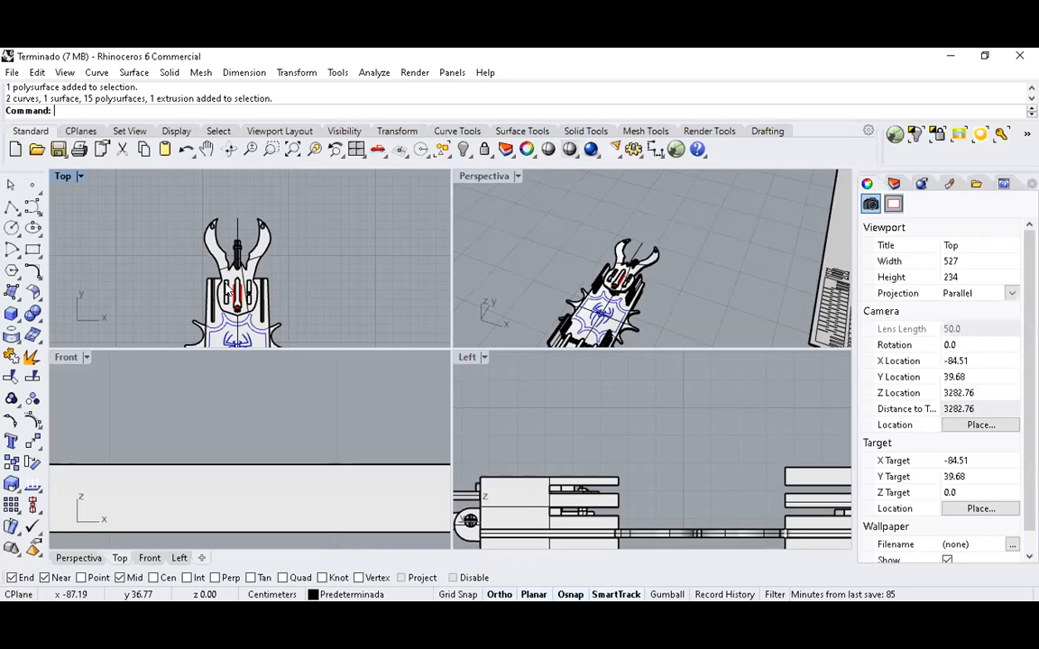
# Dimension the horizontal distance between the inner edges of the two lower slots beside the red centre piece, and undo the dimension.
pyautogui.scroll(5, 217, 278)
pyautogui.moveTo(216, 277); pyautogui.dragTo(219, 211, button='right')
pyautogui.click(653, 151)
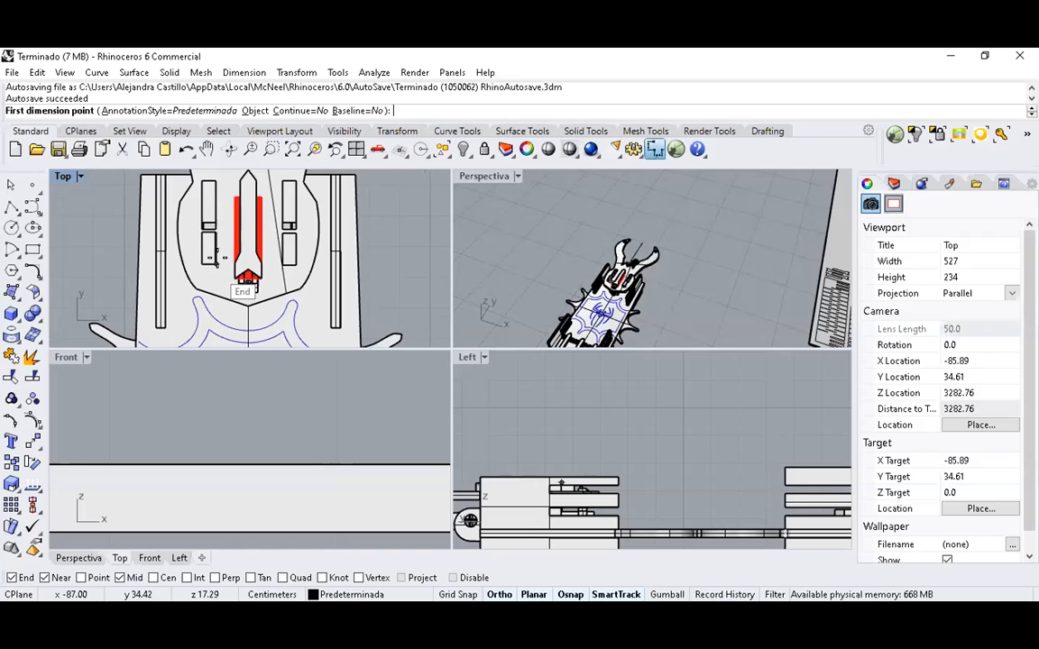
pyautogui.click(216, 263)
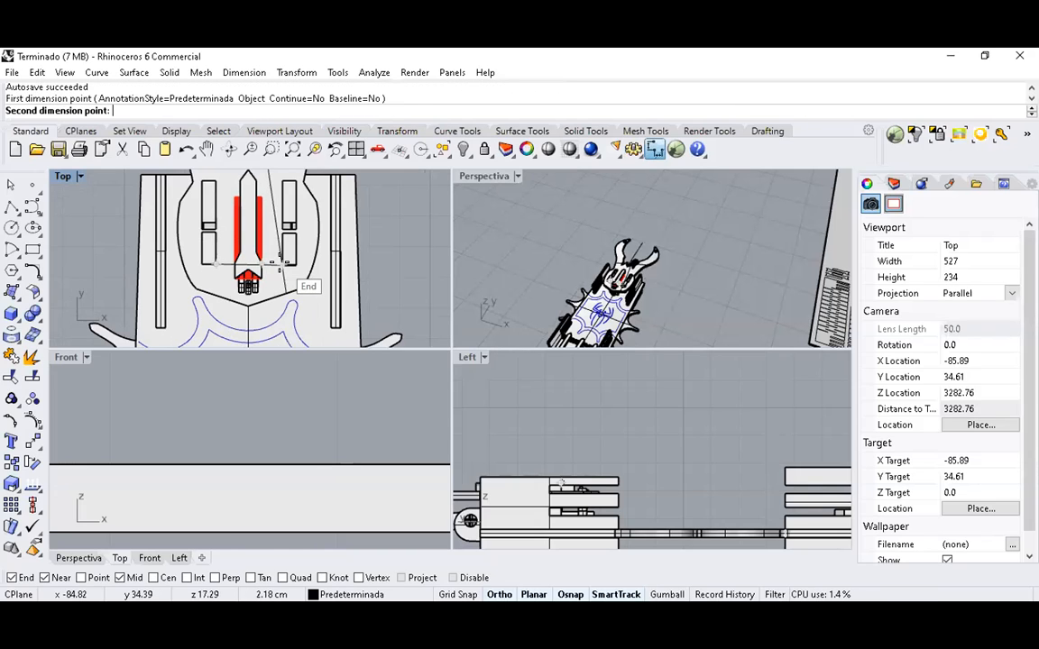
pyautogui.click(279, 263)
pyautogui.click(418, 288)
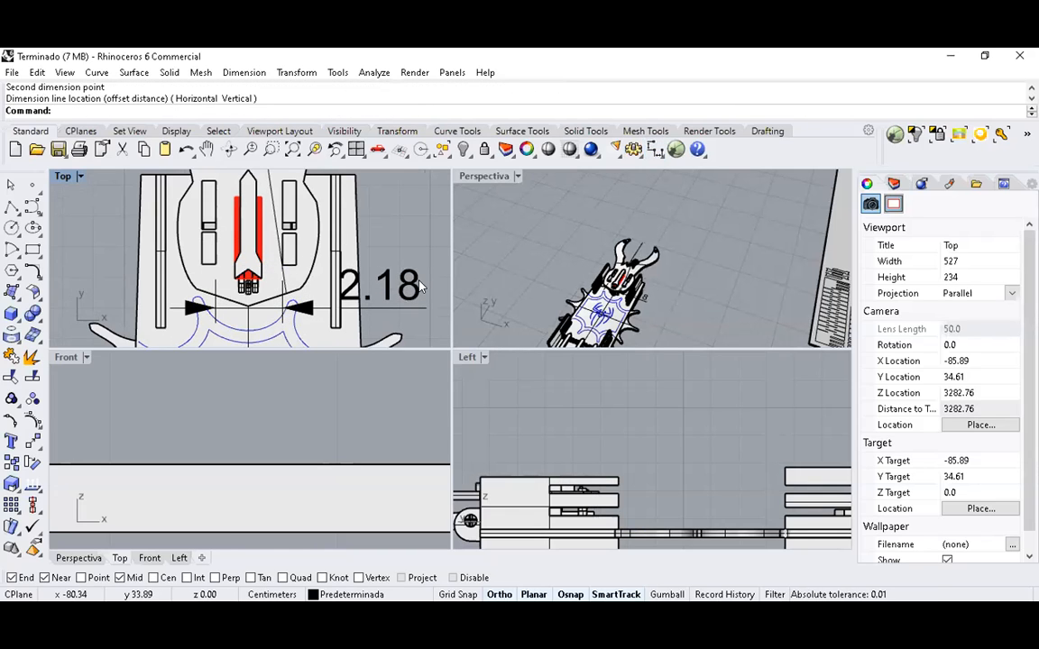
pyautogui.hotkey('ctrl', 'z')
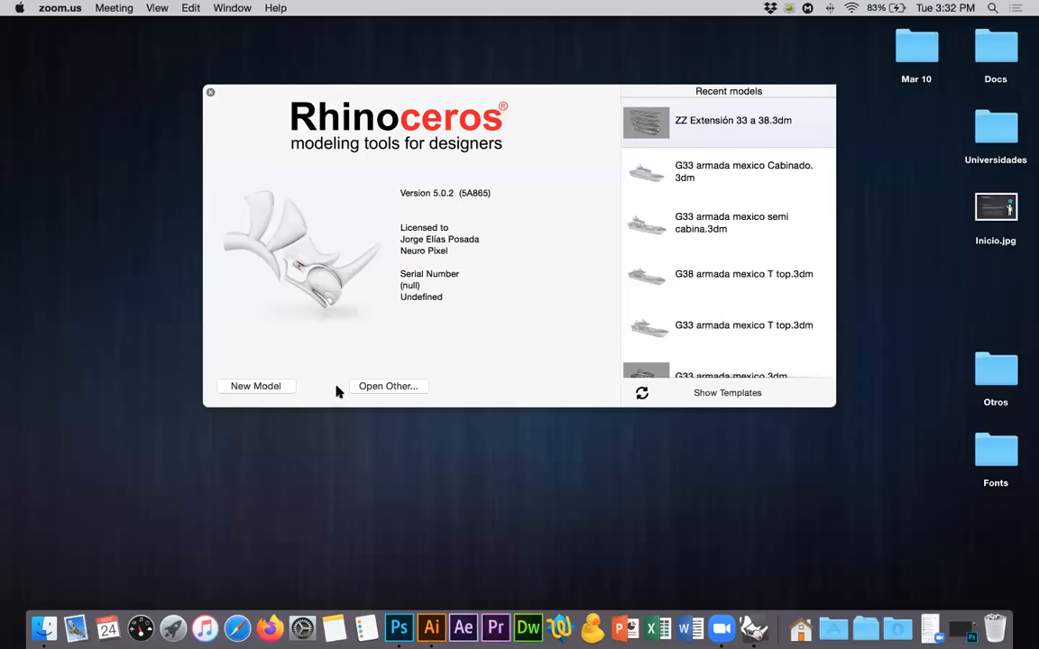
# In Rhinoceros for Mac, start a new model, dismiss the update notice, and create a box from the origin, base about 27.5 by 7.9, height 3.
pyautogui.click(266, 389)
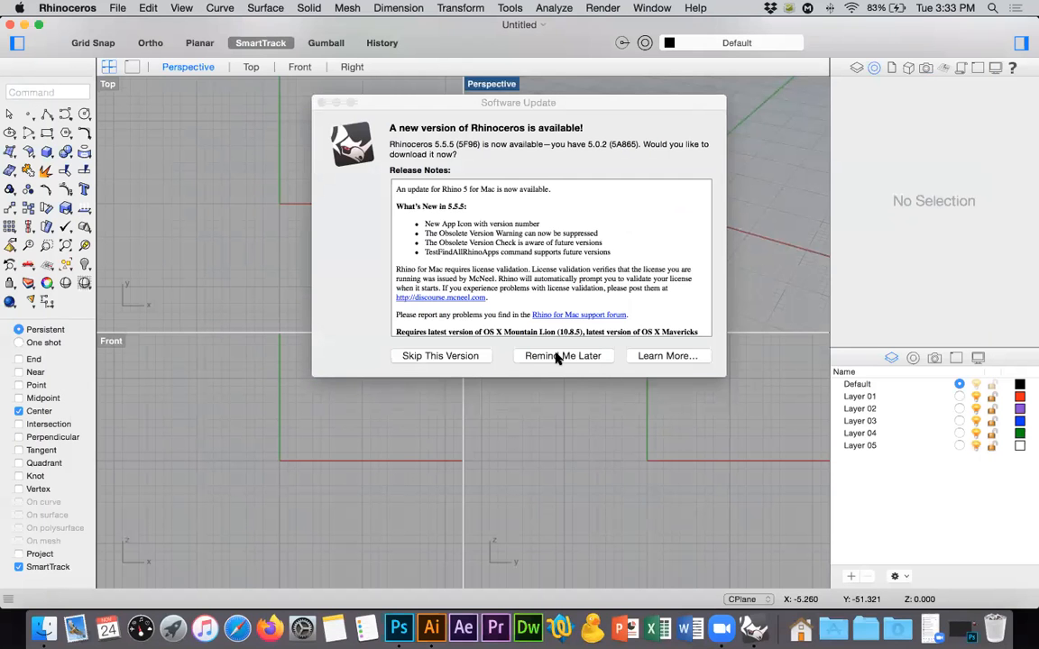
pyautogui.click(11, 152)
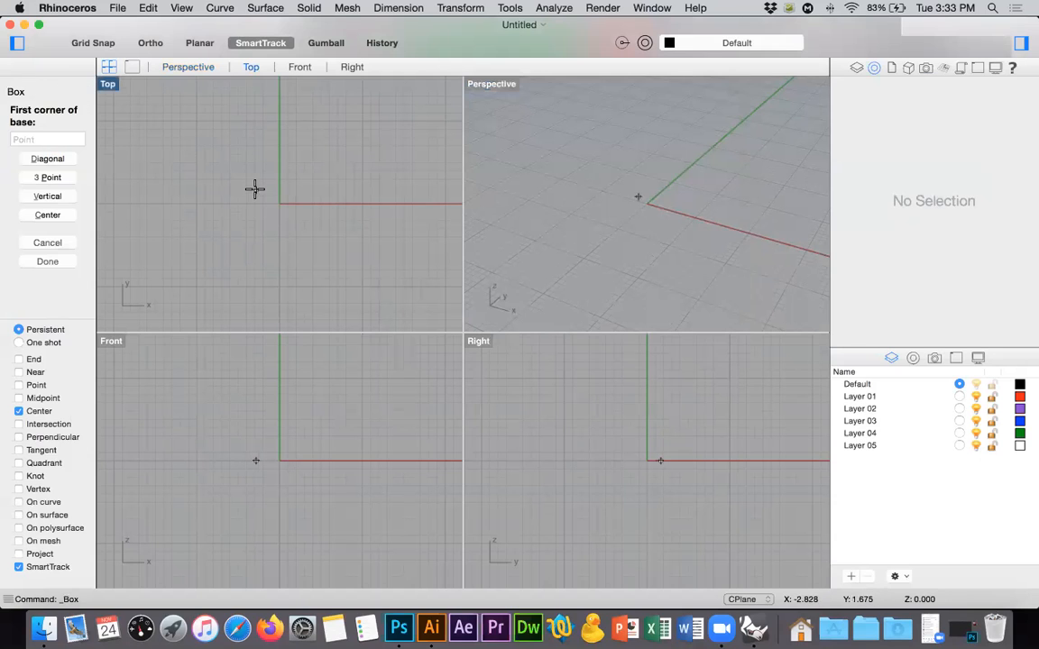
pyautogui.write('0')
pyautogui.press('Return')
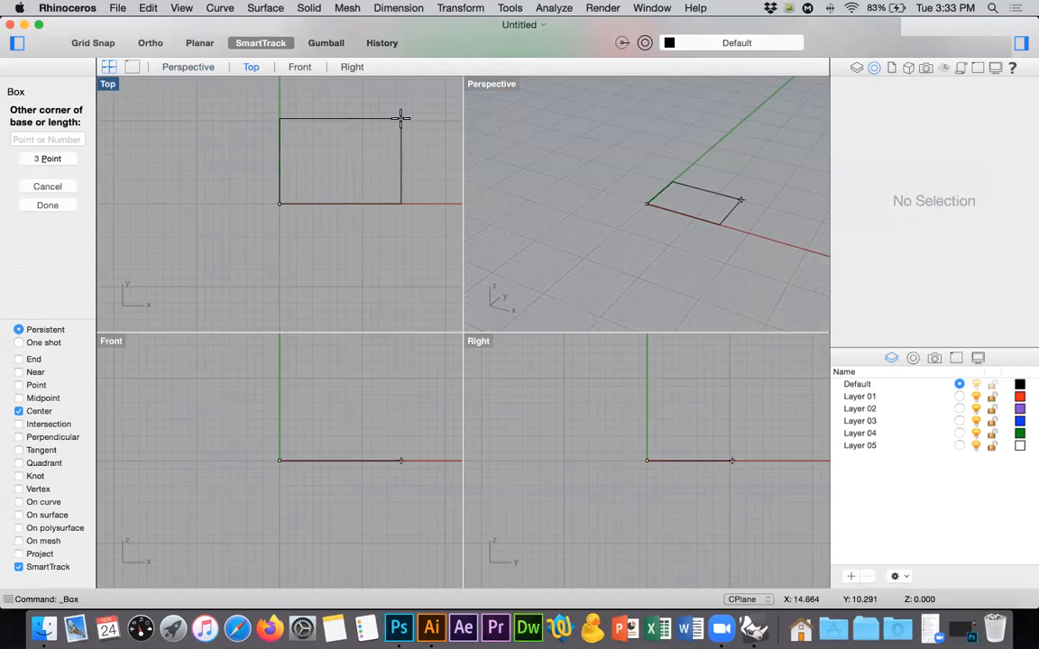
pyautogui.hscroll(5, 400, 118)
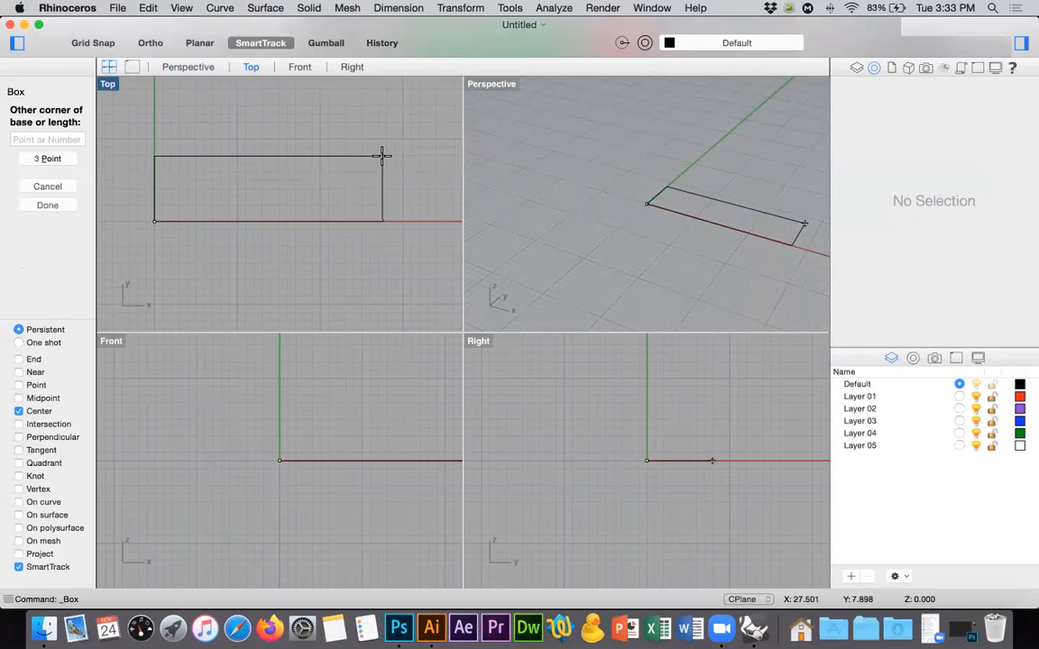
pyautogui.click(382, 156)
pyautogui.write('3')
pyautogui.press('Return')
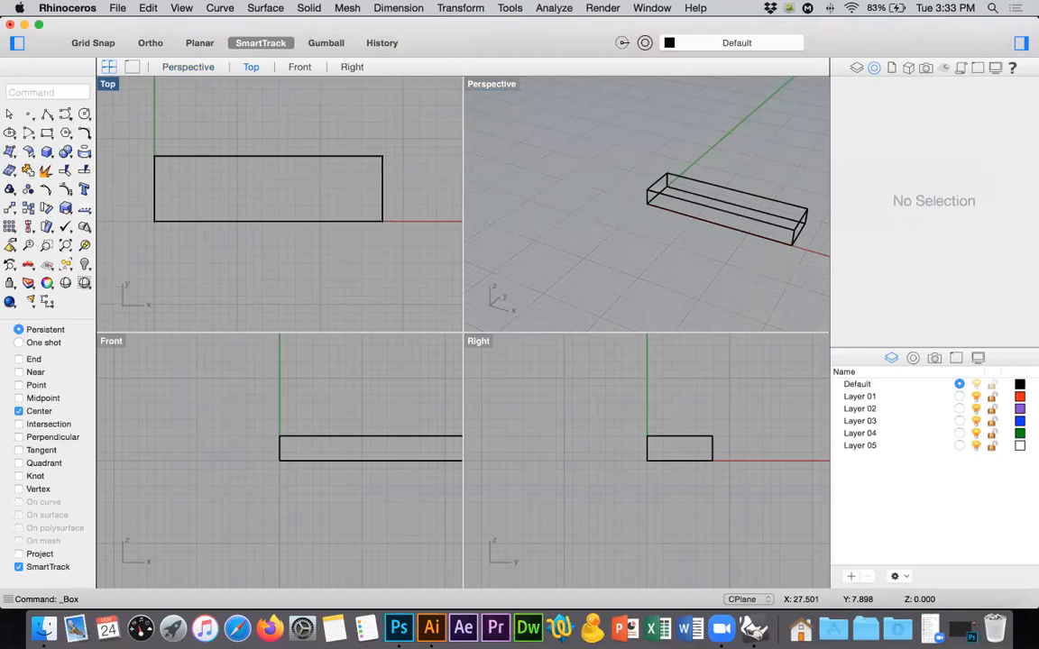
# Copy the box in place and rotate the copy 90 degrees in the Right view about its top edge's midpoint, with the Midpoint snap enabled.
pyautogui.click(626, 177)
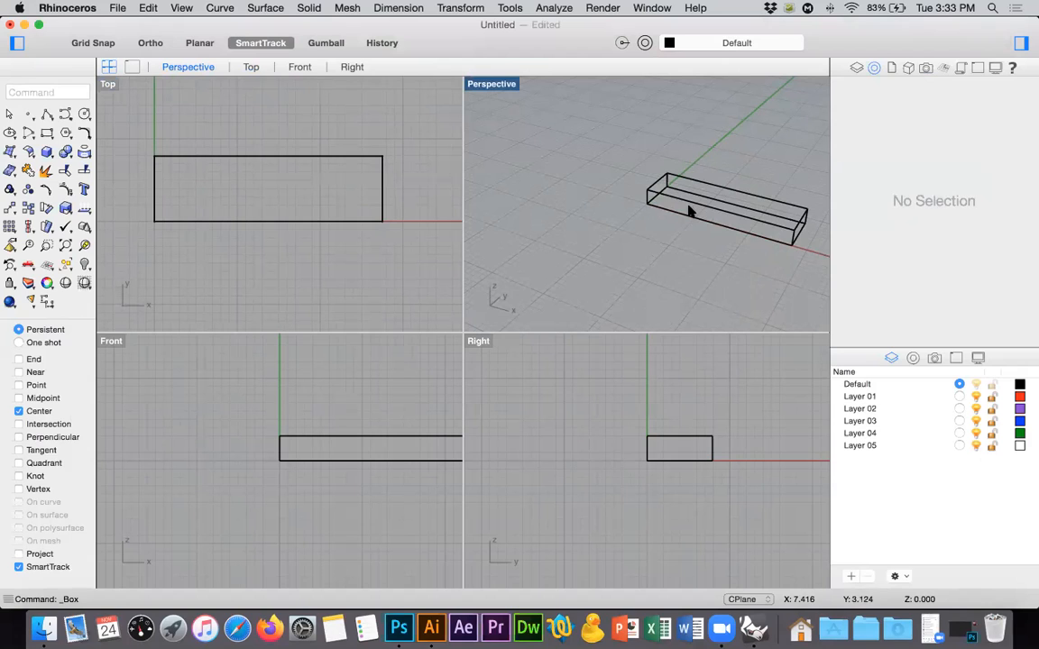
pyautogui.click(689, 208)
pyautogui.press('super+c')
pyautogui.press('super+v')
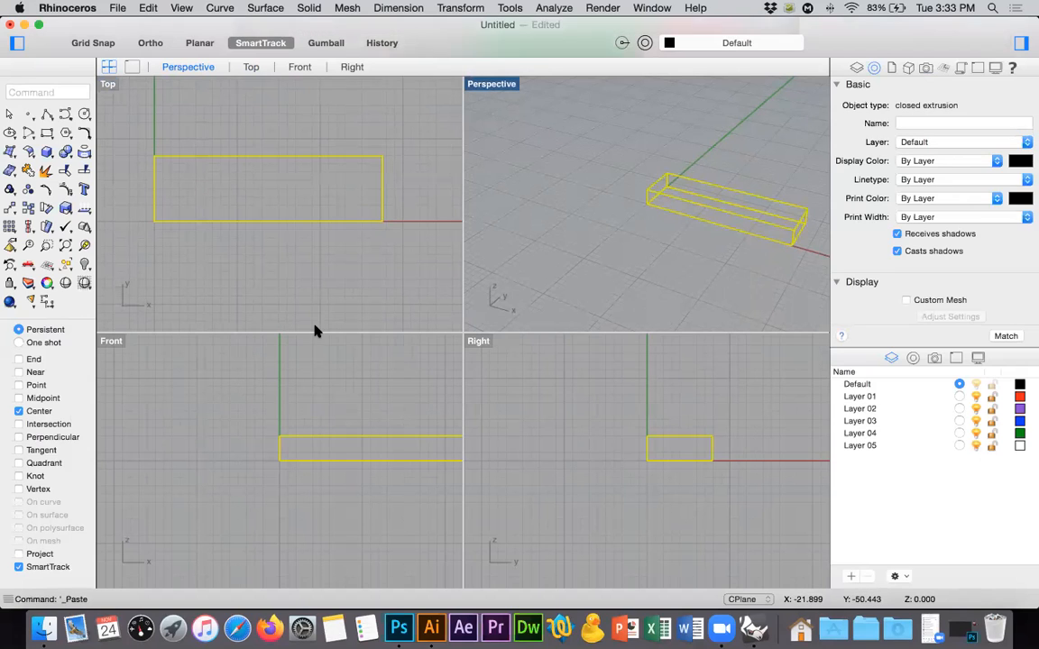
pyautogui.click(44, 206)
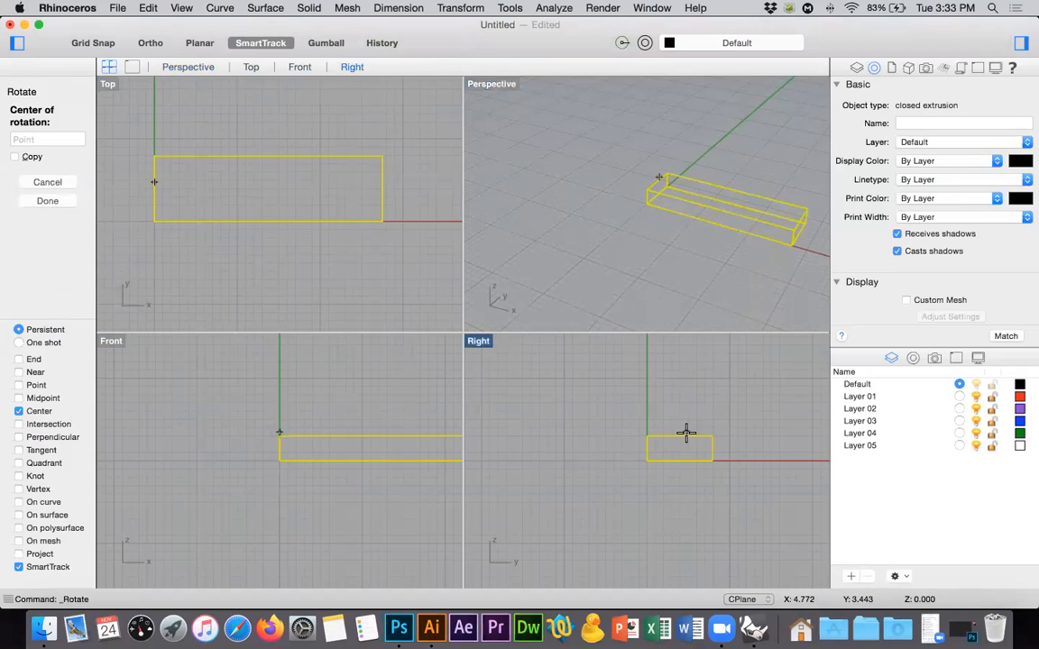
pyautogui.click(39, 398)
pyautogui.click(679, 437)
pyautogui.keyDown('shift'); pyautogui.click(746, 432); pyautogui.keyUp('shift')
pyautogui.keyDown('shift'); pyautogui.click(670, 379); pyautogui.keyUp('shift')
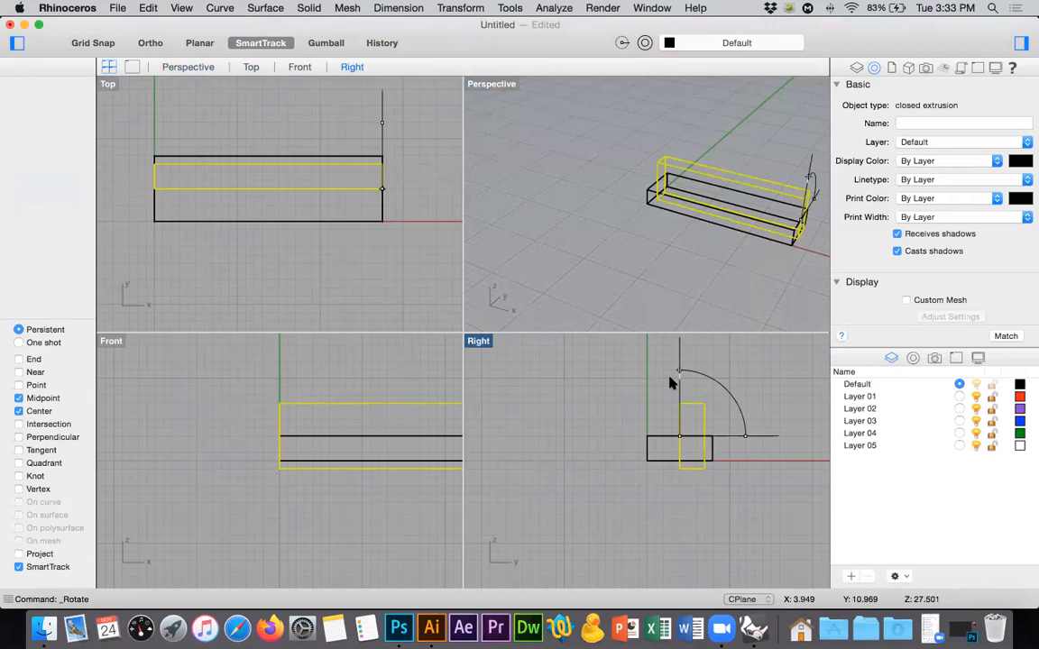
# Select both boxes and align their centers at the origin in the Right view to form a cross.
pyautogui.moveTo(706, 370); pyautogui.dragTo(637, 489)
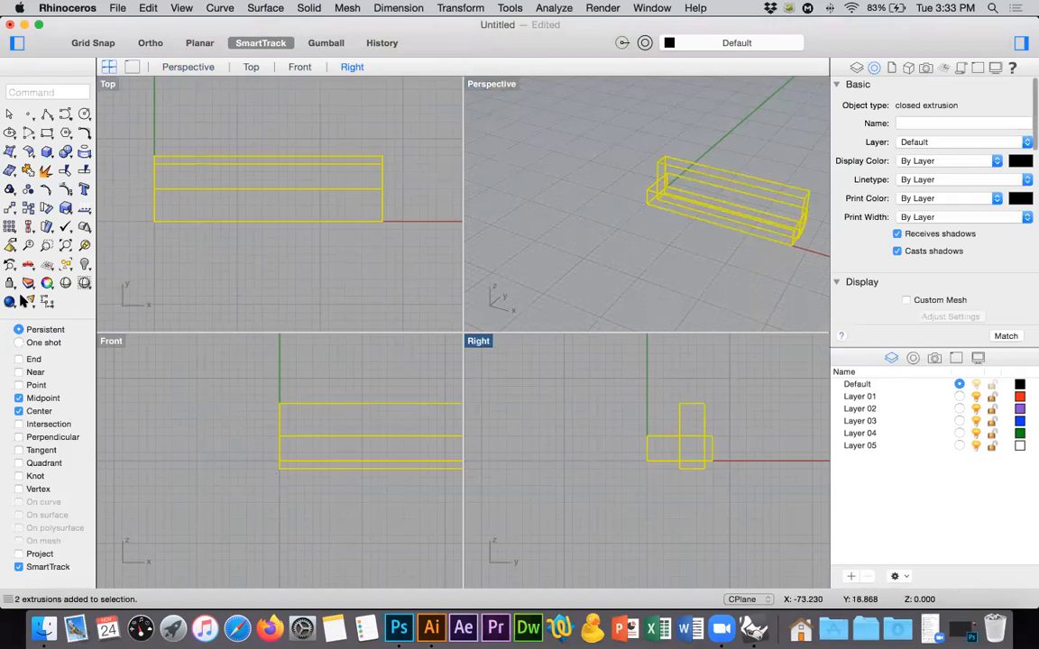
pyautogui.click(28, 227)
pyautogui.click(99, 325)
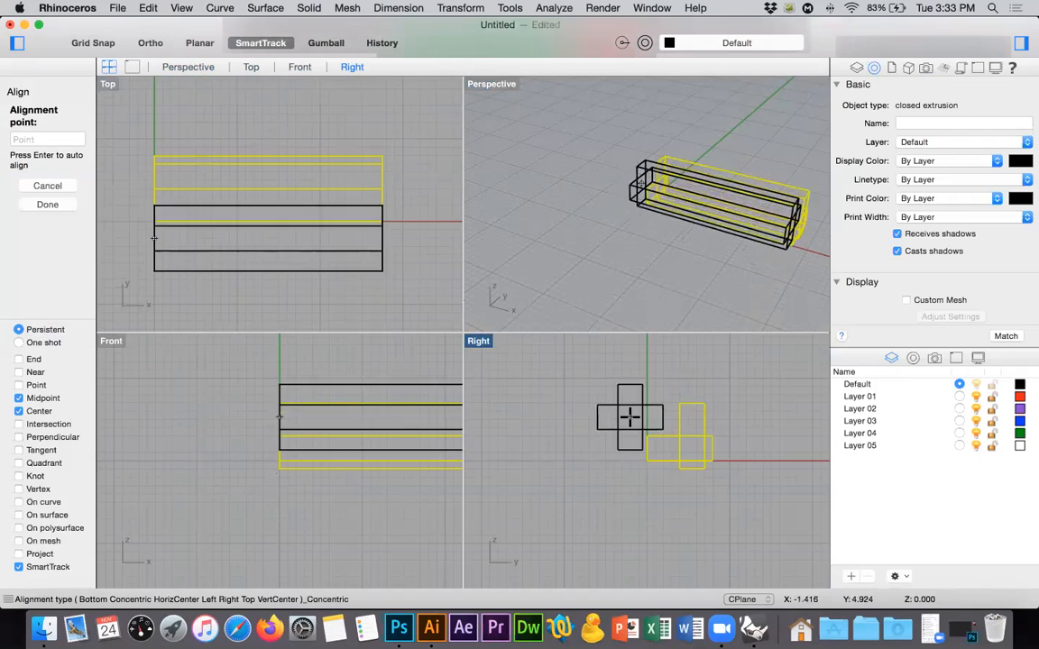
pyautogui.press('Return')
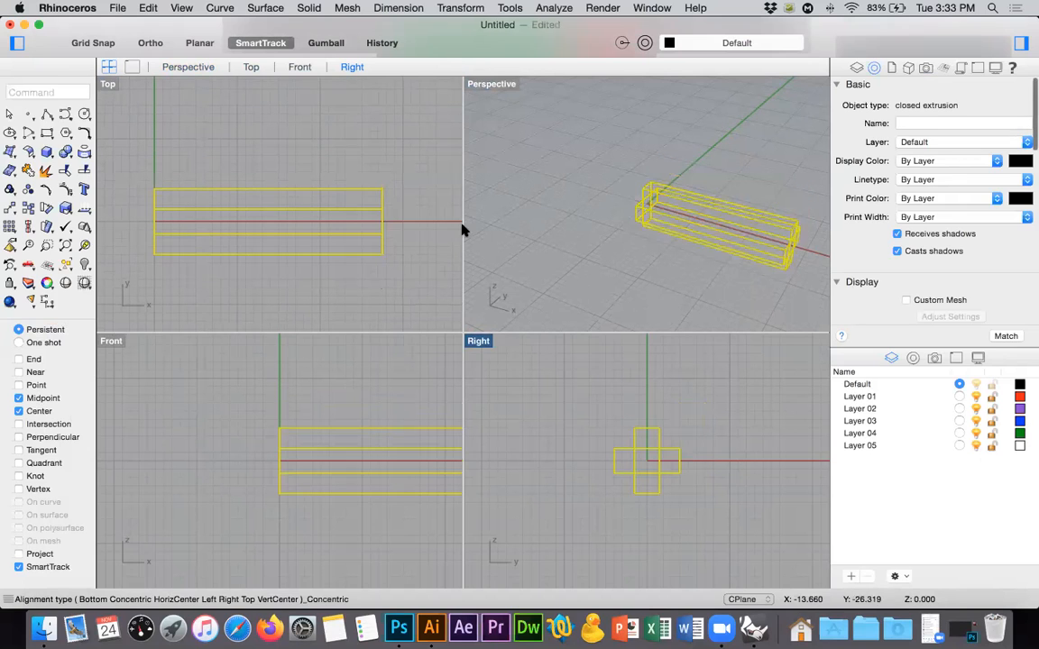
# Align the vertical box's right end to the midpoint of the horizontal box's long edge in the Top view.
pyautogui.click(401, 170)
pyautogui.click(649, 189)
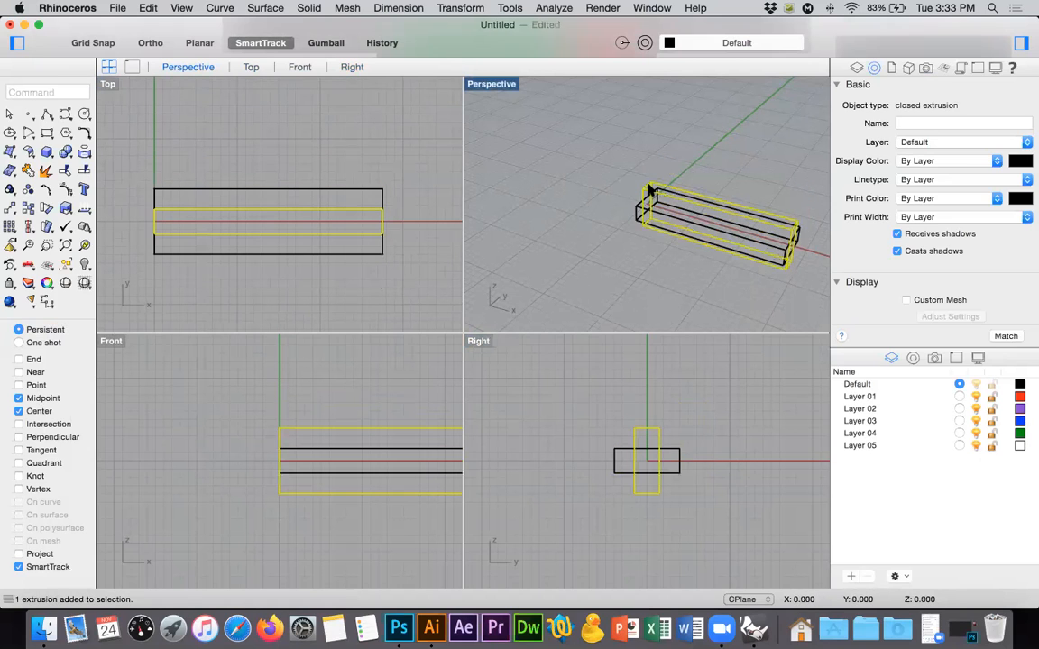
pyautogui.click(30, 228)
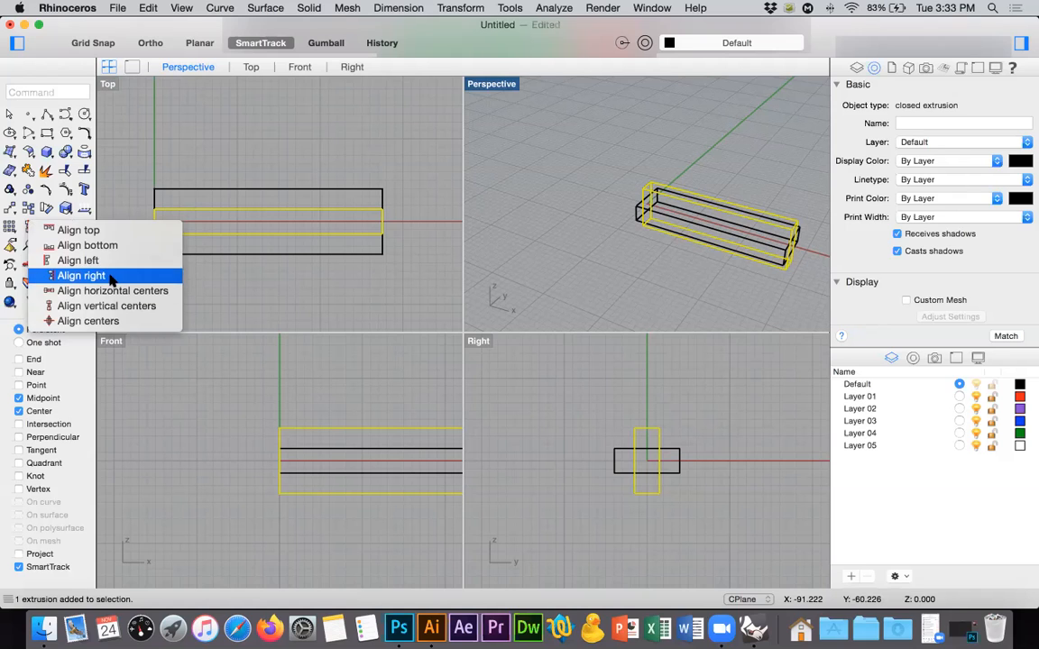
pyautogui.click(83, 276)
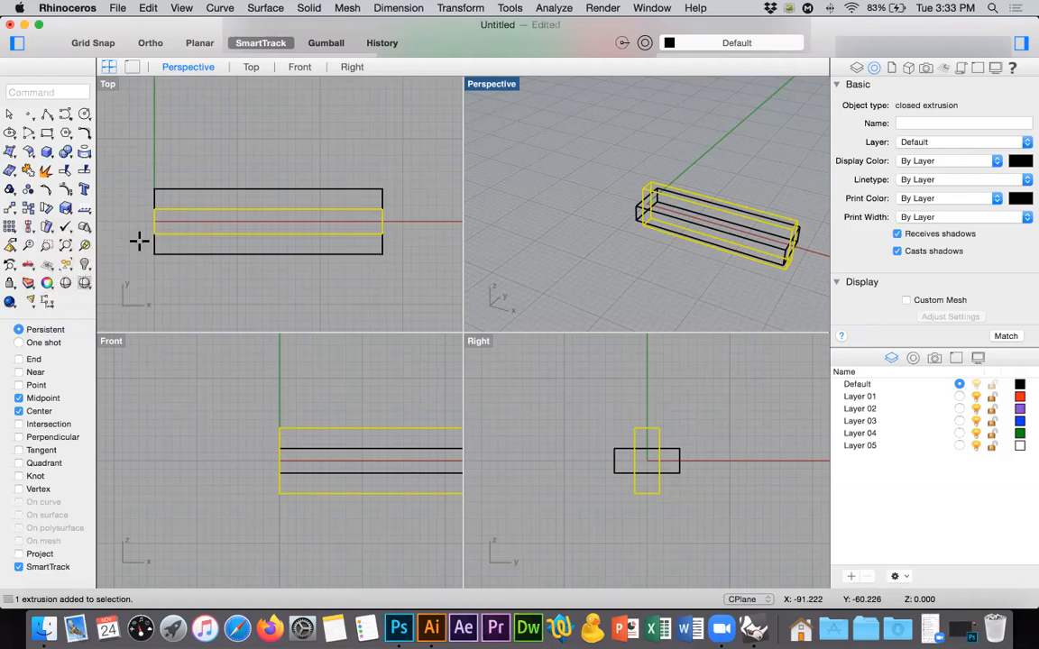
pyautogui.click(270, 190)
# Cut a slot in the horizontal box by Boolean-subtracting the vertical box, with Delete Input off so the vertical box is kept.
pyautogui.moveTo(312, 160); pyautogui.dragTo(289, 219)
pyautogui.click(65, 152)
pyautogui.click(101, 62)
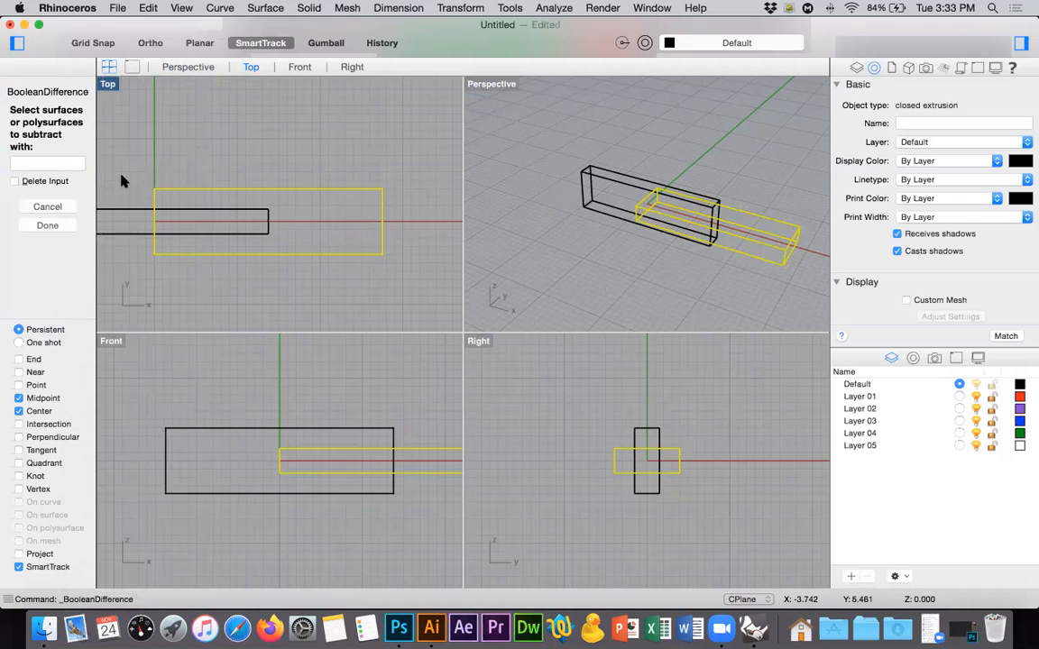
pyautogui.click(117, 233)
pyautogui.press('Return')
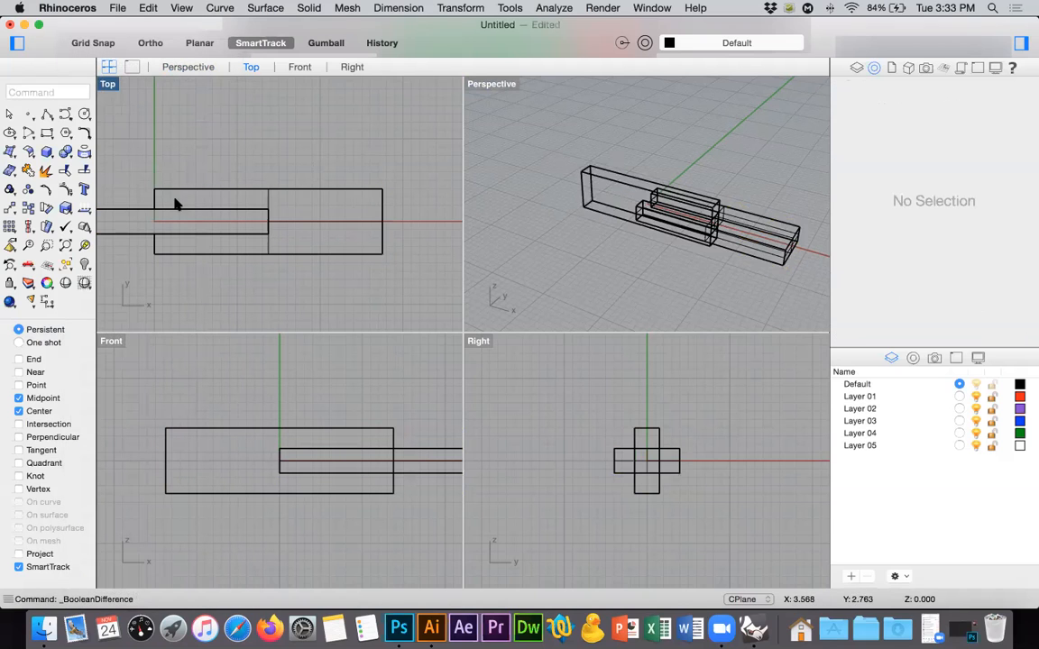
# Align the vertical box's right end to the horizontal piece's right end corner in the Top view, with the End snap enabled.
pyautogui.click(143, 210)
pyautogui.click(30, 227)
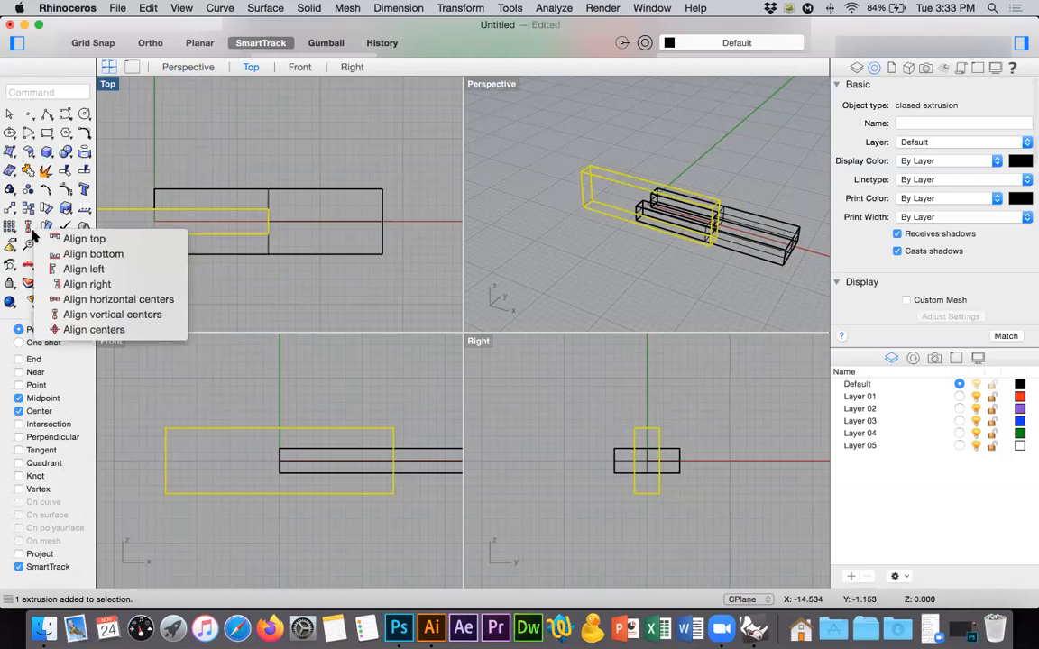
pyautogui.click(199, 258)
pyautogui.click(34, 359)
pyautogui.click(382, 189)
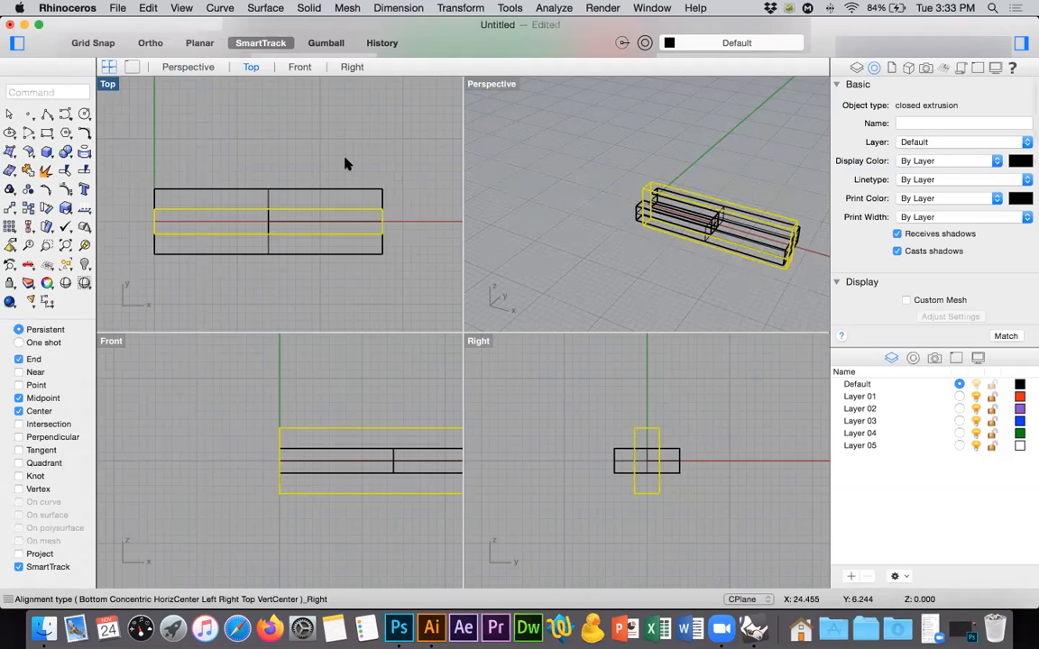
# Cut the matching slot in the vertical box by Boolean-subtracting the slotted horizontal piece, keeping the horizontal piece.
pyautogui.click(48, 149)
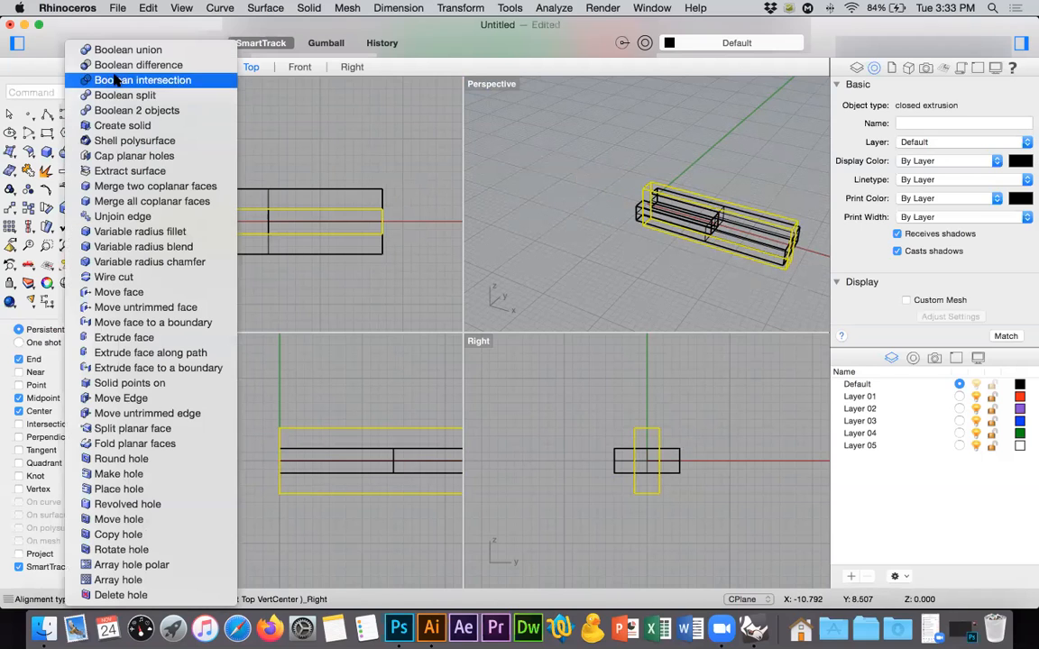
pyautogui.click(117, 65)
pyautogui.click(280, 192)
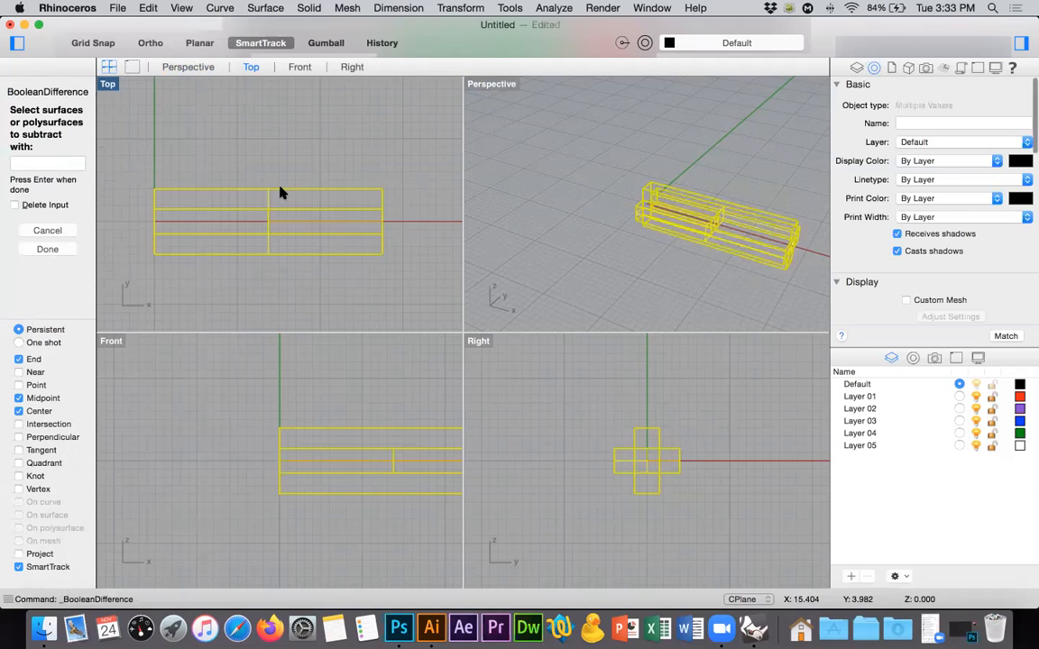
pyautogui.press('Return')
# Select both slotted pieces, merge all of their coplanar faces, and clear the selection.
pyautogui.click(280, 189)
pyautogui.moveTo(311, 147); pyautogui.dragTo(239, 281)
pyautogui.write('ergeAllEdges')
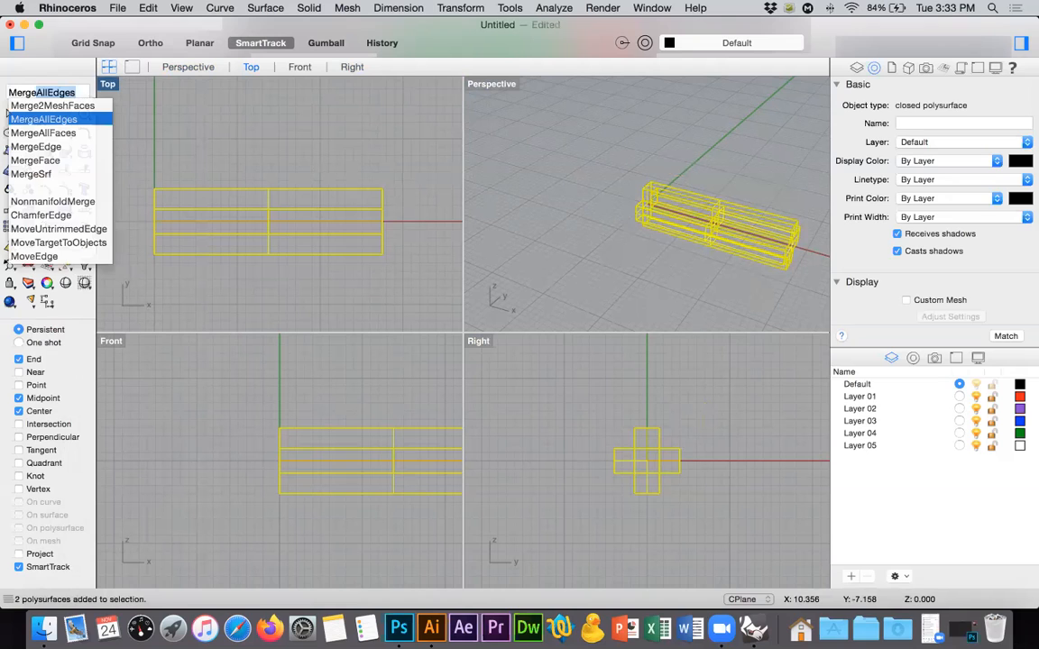
pyautogui.press('Return')
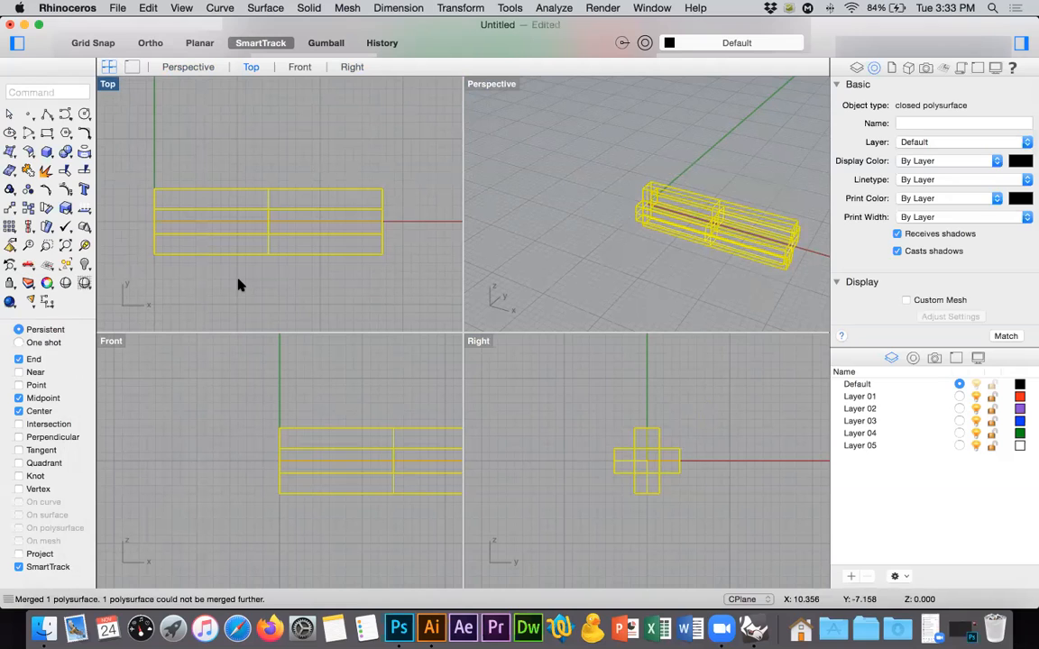
pyautogui.click(657, 255)
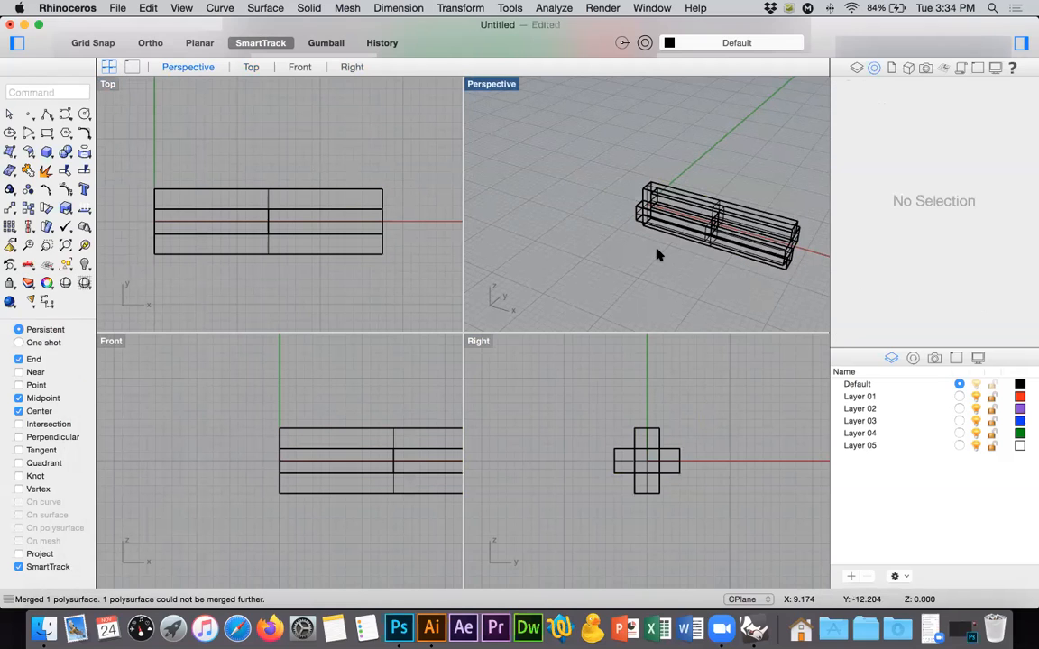
# Zoom all views to the model extents and set the Perspective view to shaded display.
pyautogui.click(63, 245)
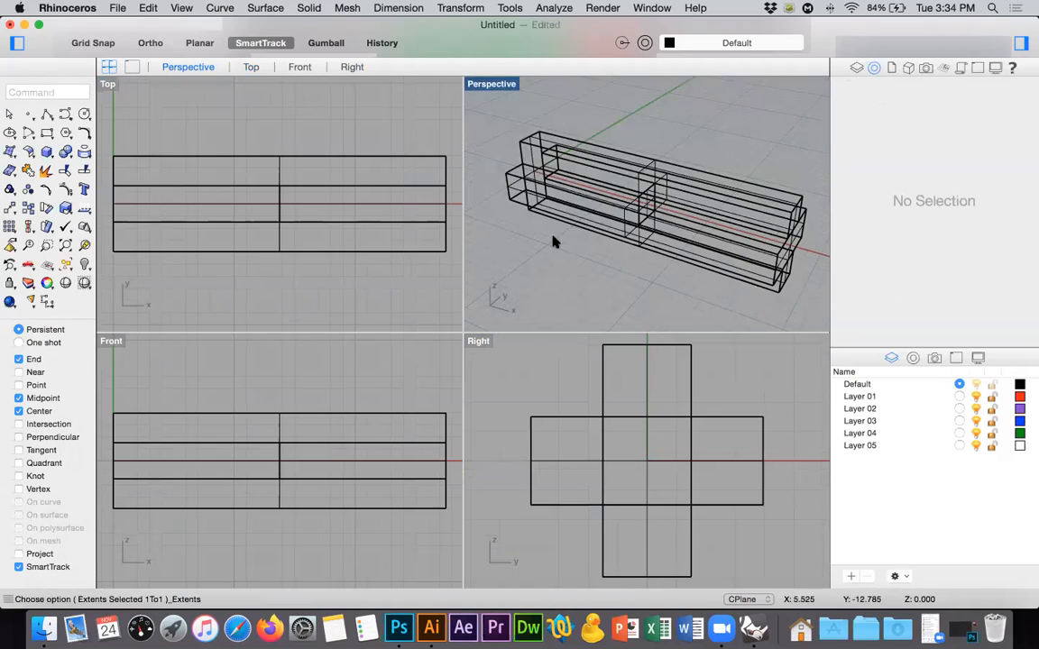
pyautogui.click(83, 283)
pyautogui.moveTo(598, 260)
pyautogui.mouseDown(button='right')
pyautogui.moveTo(588, 199)
pyautogui.moveTo(732, 229)
pyautogui.moveTo(802, 225)
pyautogui.moveTo(659, 193)
pyautogui.mouseUp(button='right')
# Scale the vertical piece in 2D about its center in the shaded Front view to roughly twice its size.
pyautogui.click(643, 187)
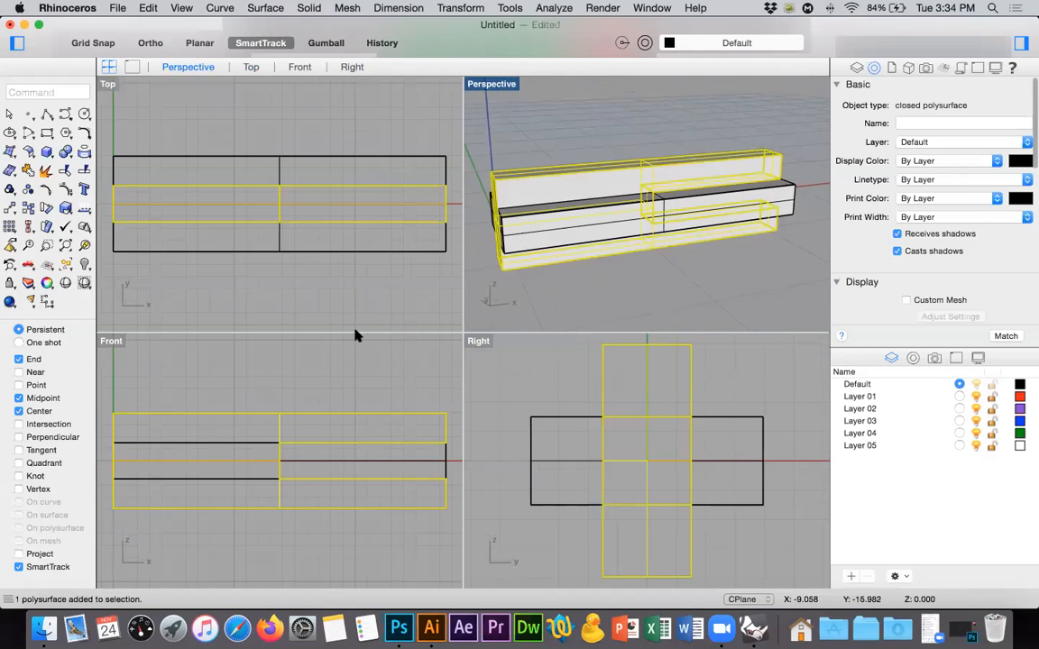
pyautogui.doubleClick(113, 341)
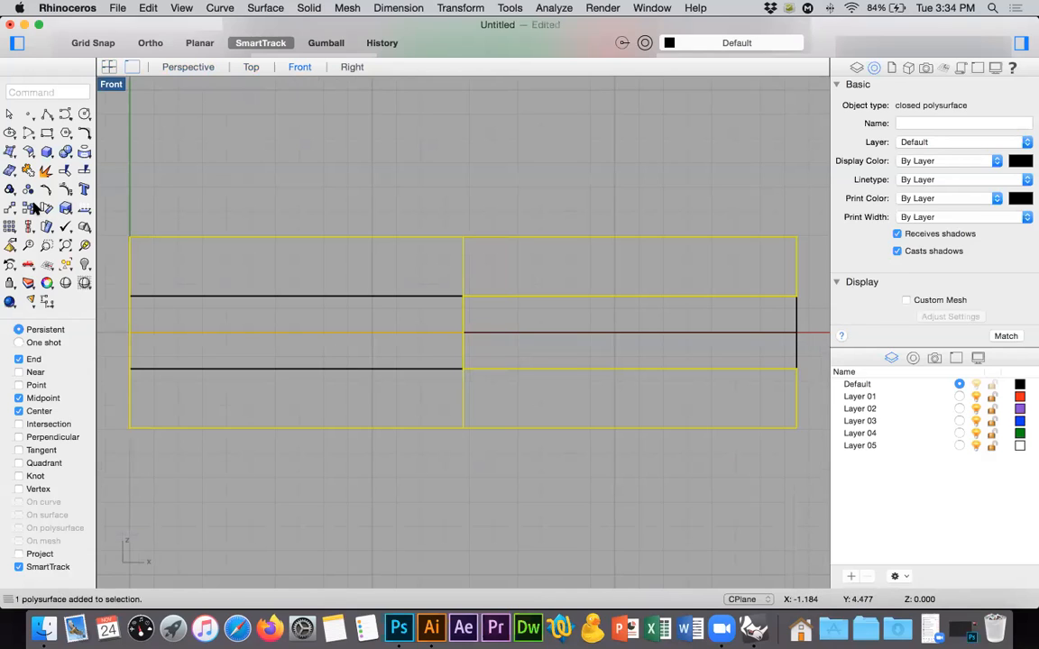
pyautogui.click(84, 284)
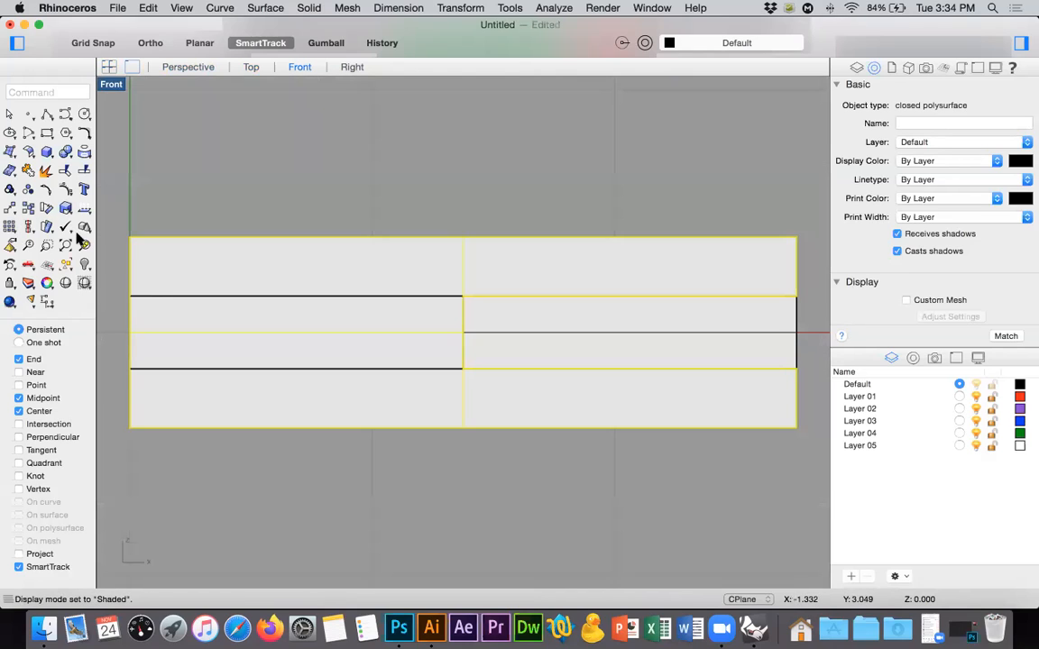
pyautogui.click(65, 208)
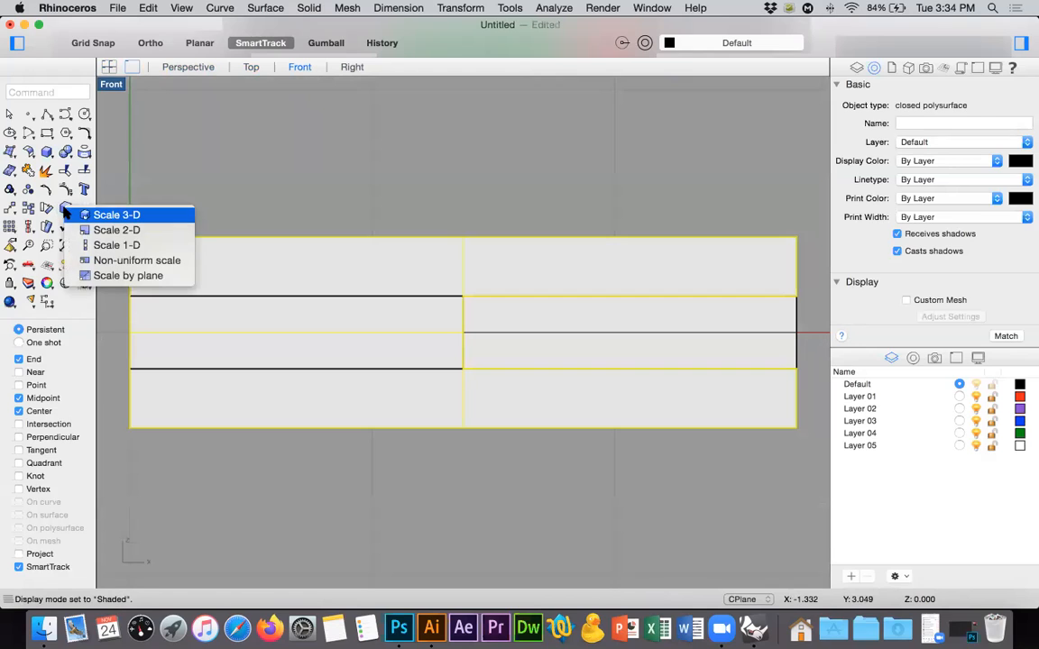
pyautogui.click(103, 232)
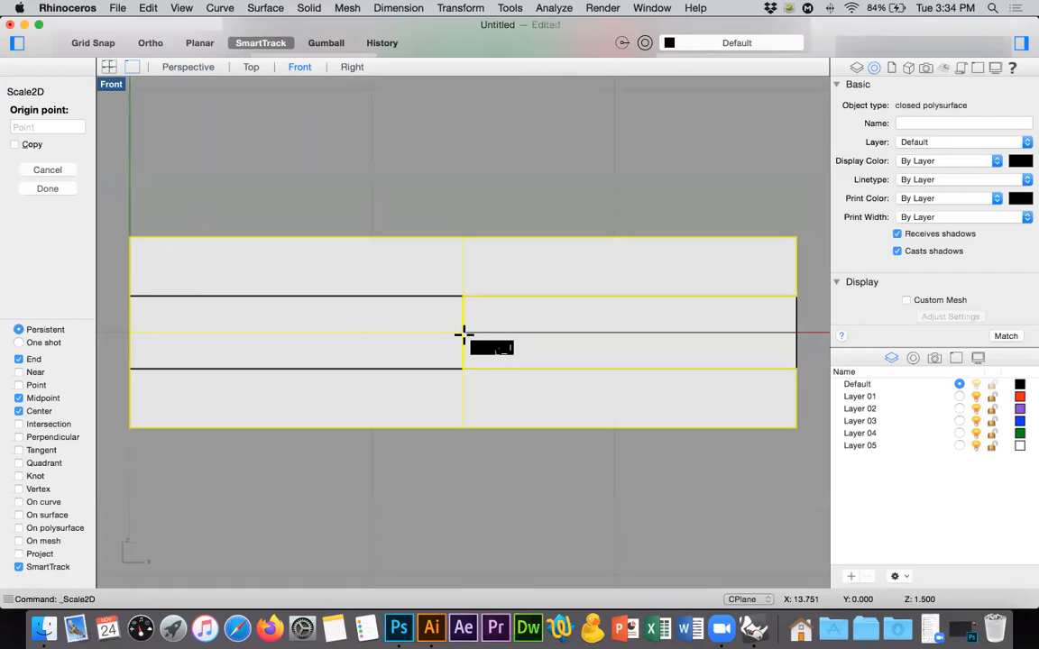
pyautogui.click(462, 333)
pyautogui.press('shift')
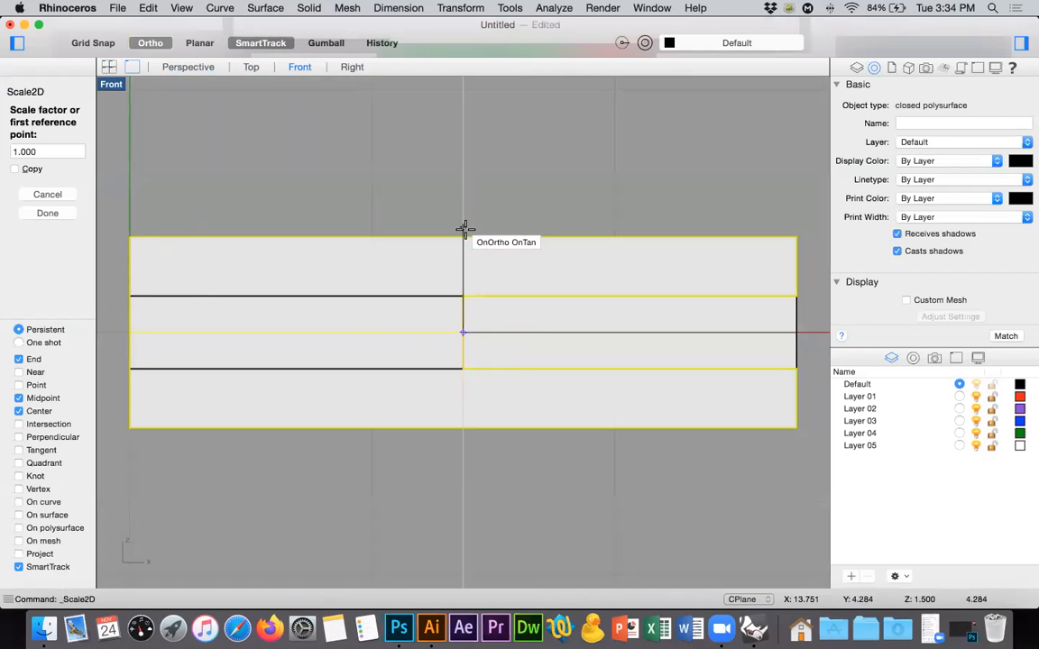
pyautogui.click(463, 236)
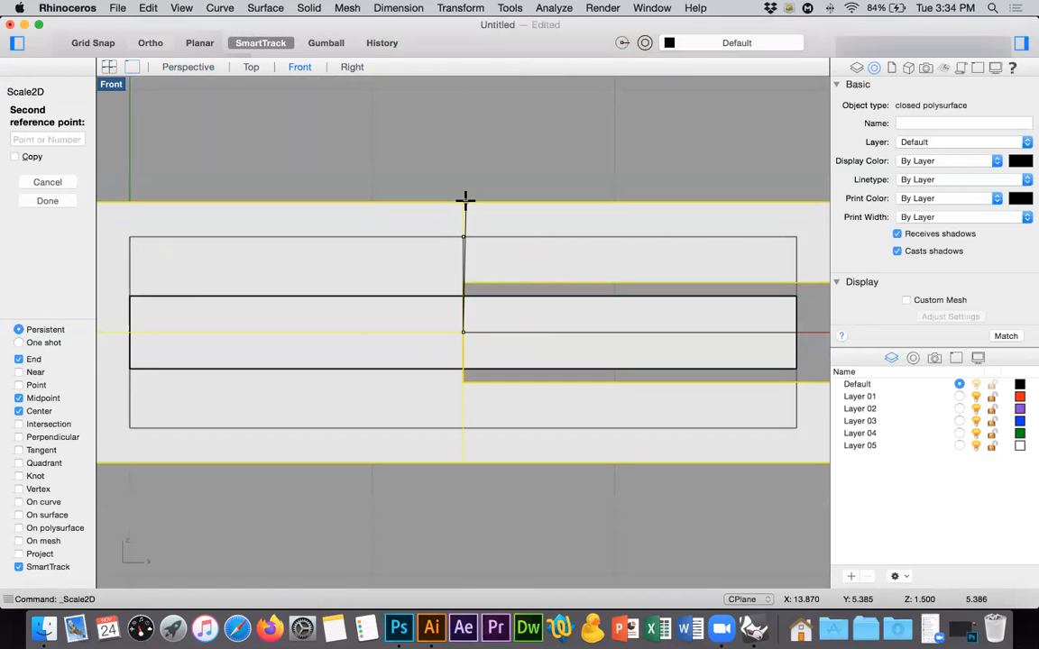
pyautogui.scroll(-5, 466, 198)
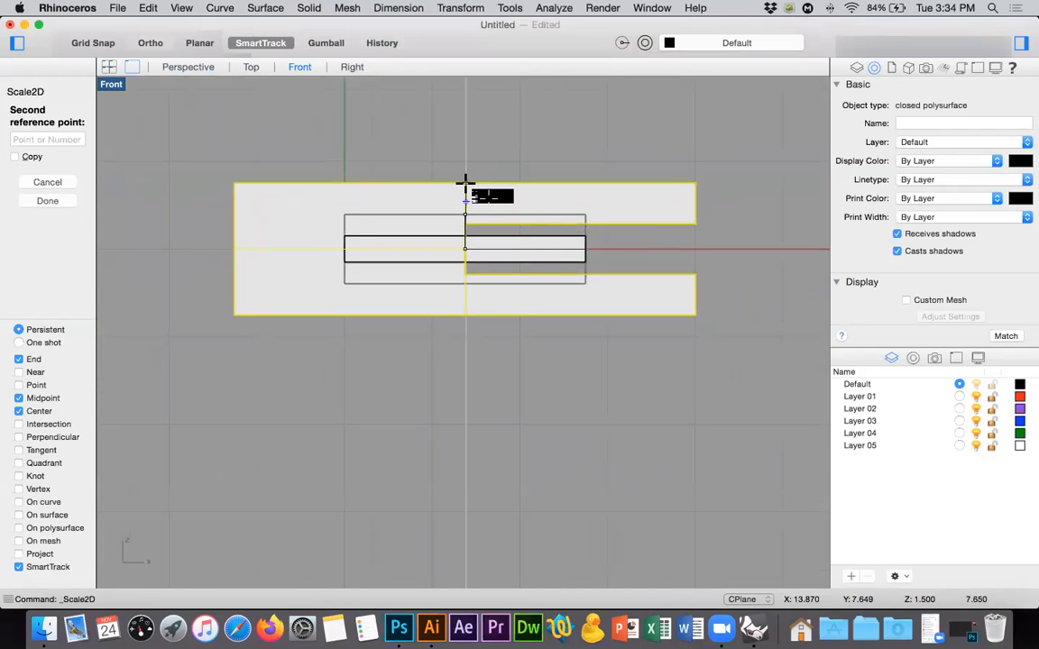
pyautogui.press('Escape')
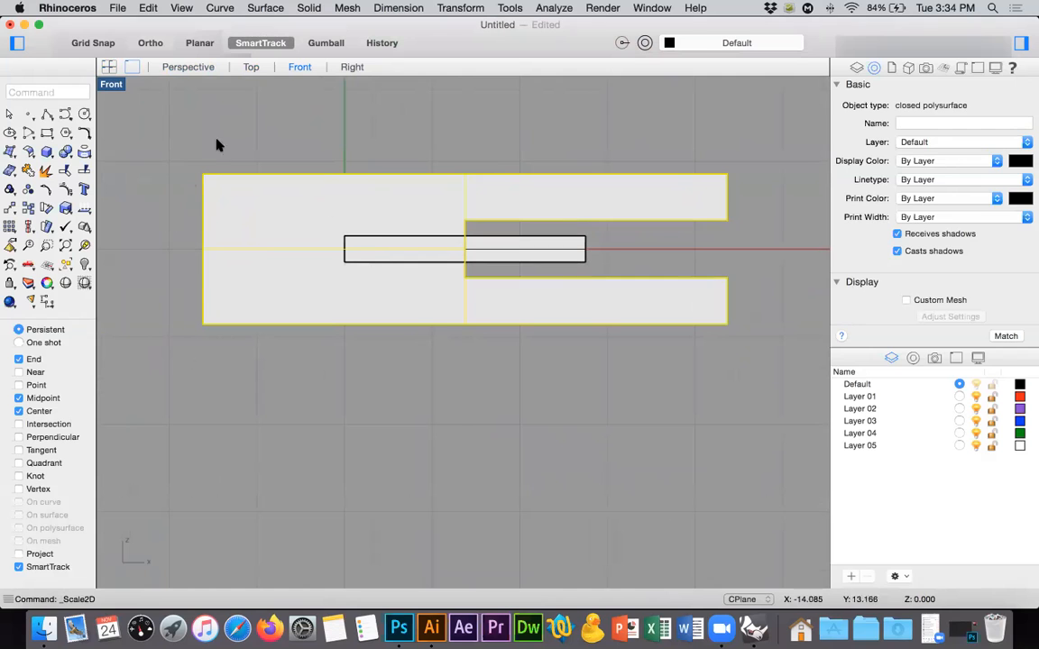
# Examine the fit between the enlarged vertical piece's slot and the horizontal piece from the Top view and several Perspective angles.
pyautogui.click(250, 67)
pyautogui.hscroll(5, 478, 283)
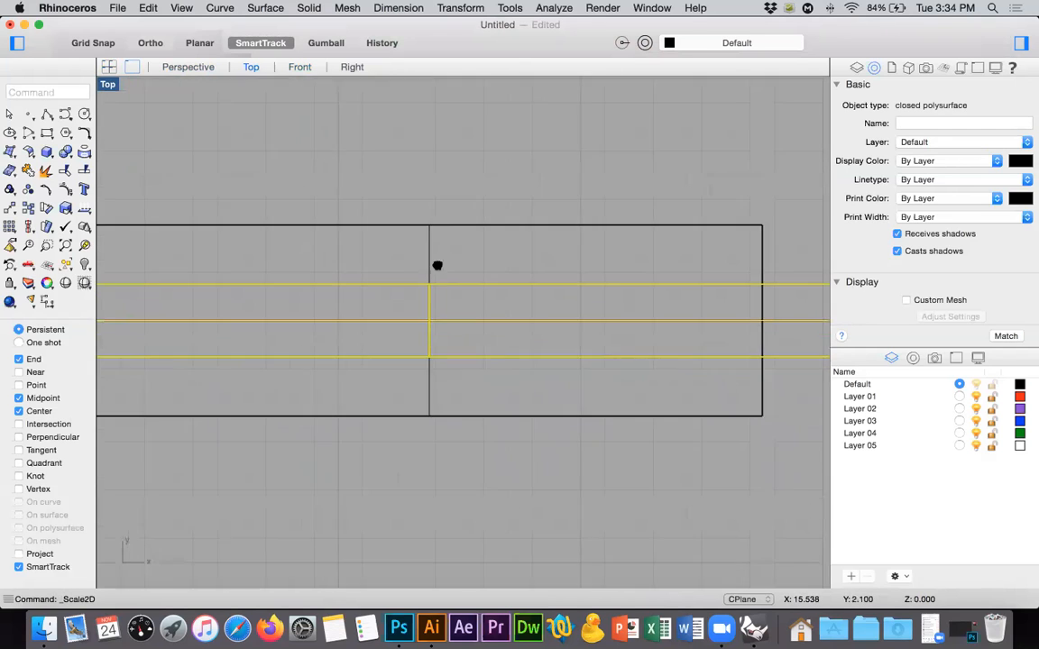
pyautogui.click(188, 66)
pyautogui.scroll(-5, 603, 266)
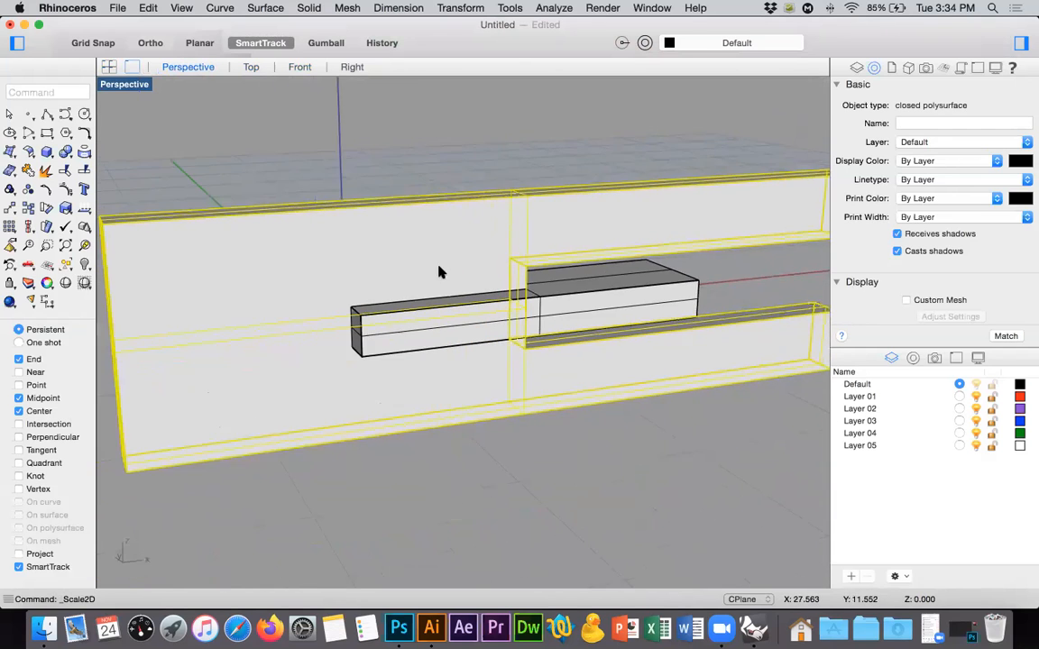
pyautogui.moveTo(440, 268); pyautogui.dragTo(500, 280, button='right')
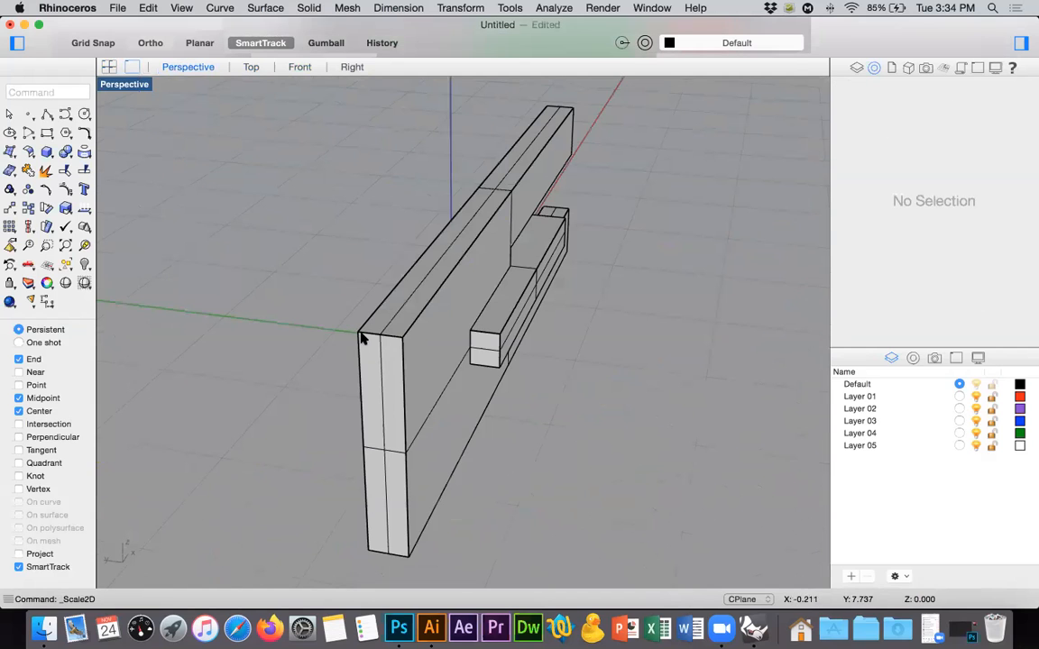
pyautogui.moveTo(510, 352)
pyautogui.mouseDown(button='right')
pyautogui.moveTo(601, 335)
pyautogui.moveTo(473, 300)
pyautogui.moveTo(468, 262)
pyautogui.moveTo(415, 241)
pyautogui.moveTo(377, 249)
pyautogui.mouseUp(button='right')
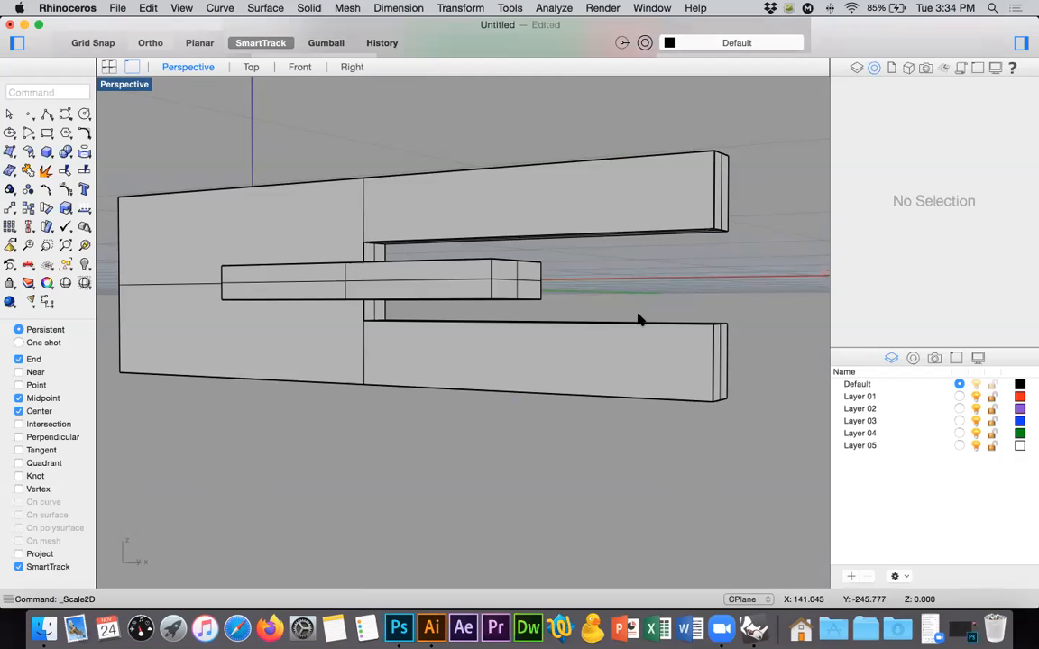
pyautogui.moveTo(638, 320); pyautogui.dragTo(640, 345, button='right')
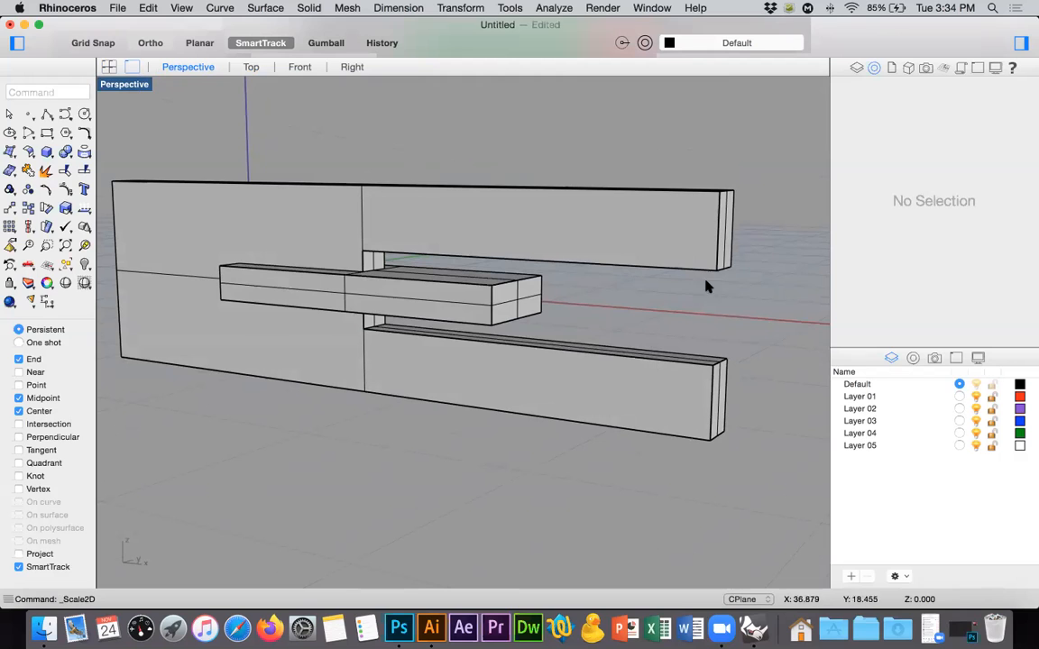
pyautogui.moveTo(598, 288); pyautogui.dragTo(82, 195, button='right')
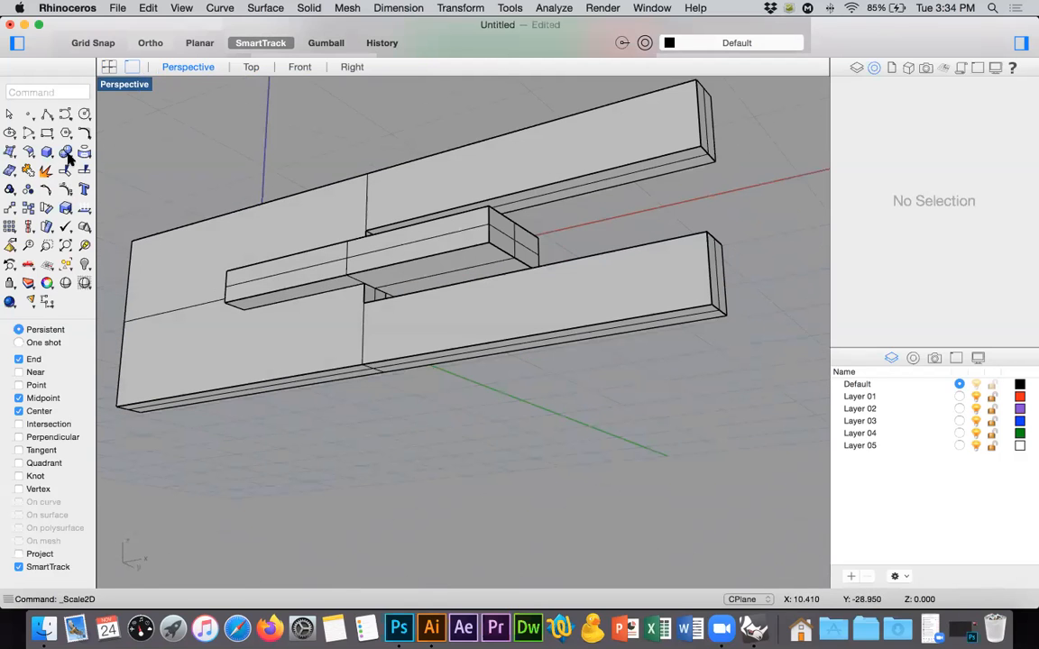
# Move the slot's upper inner face down to the top surface of the horizontal piece with MoveFace.
pyautogui.click(70, 155)
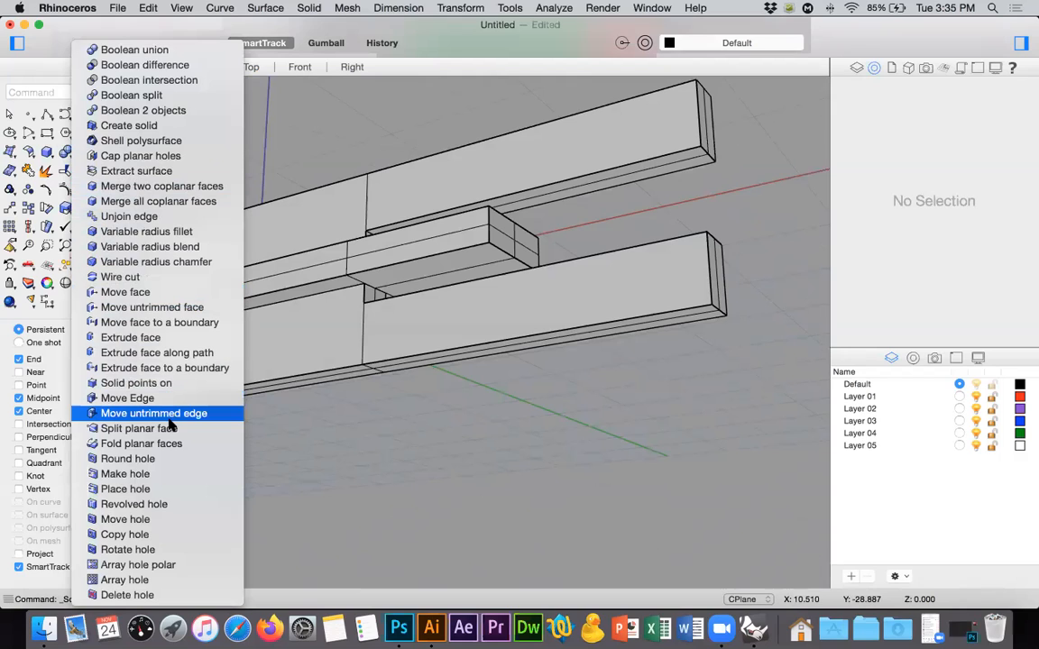
pyautogui.click(112, 294)
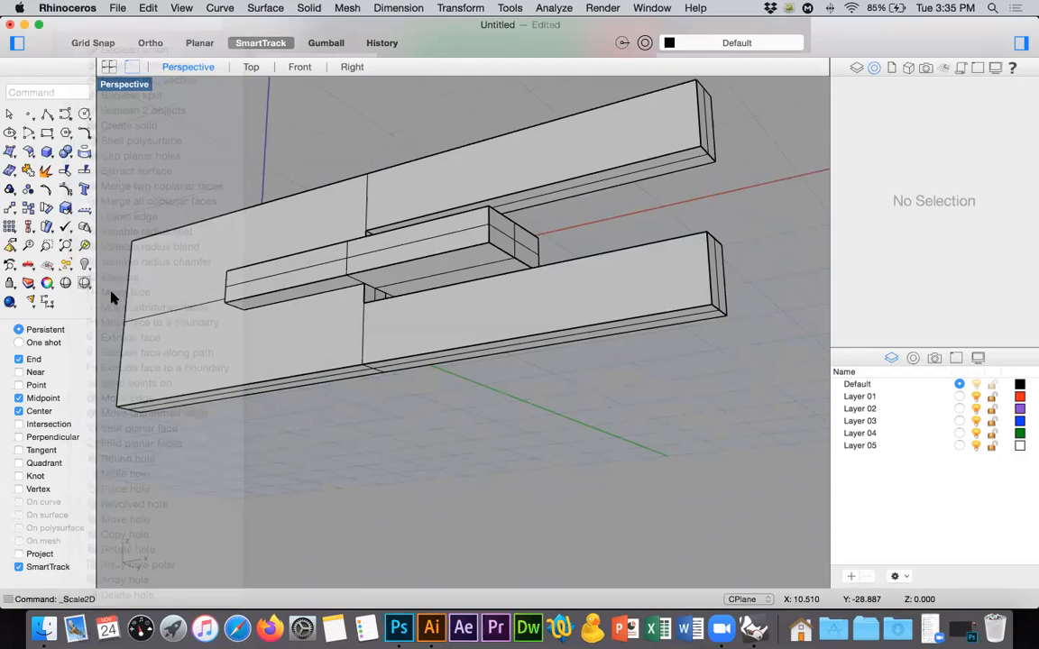
pyautogui.scroll(5, 504, 207)
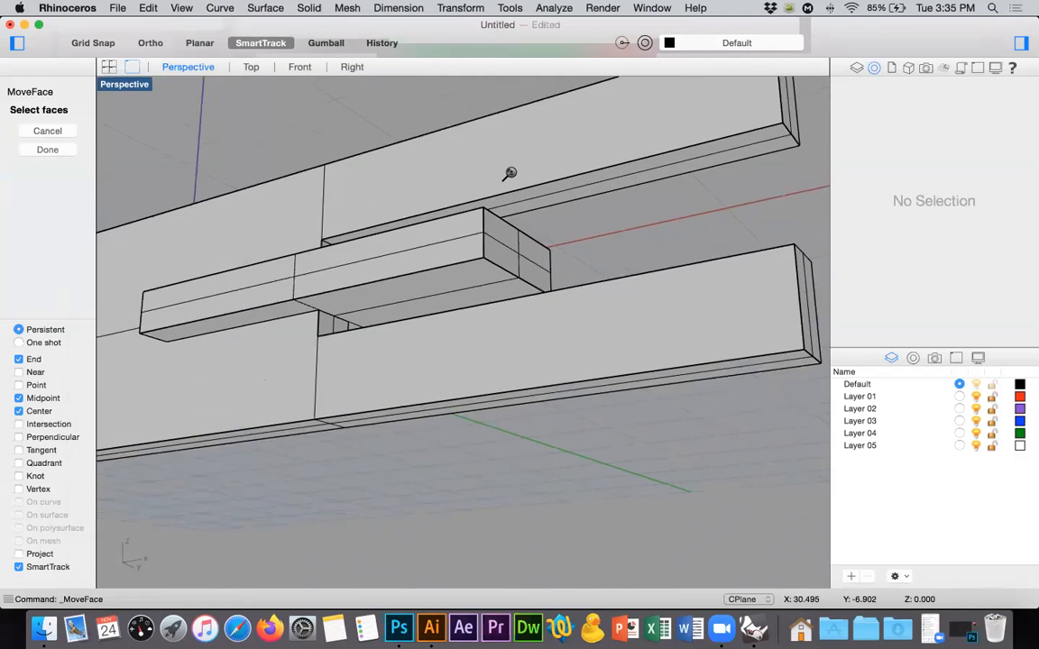
pyautogui.click(528, 233)
pyautogui.press('Return')
pyautogui.moveTo(305, 212); pyautogui.dragTo(456, 431, button='right')
pyautogui.click(330, 291)
pyautogui.moveTo(330, 292); pyautogui.dragTo(331, 312, button='right')
pyautogui.click(326, 356)
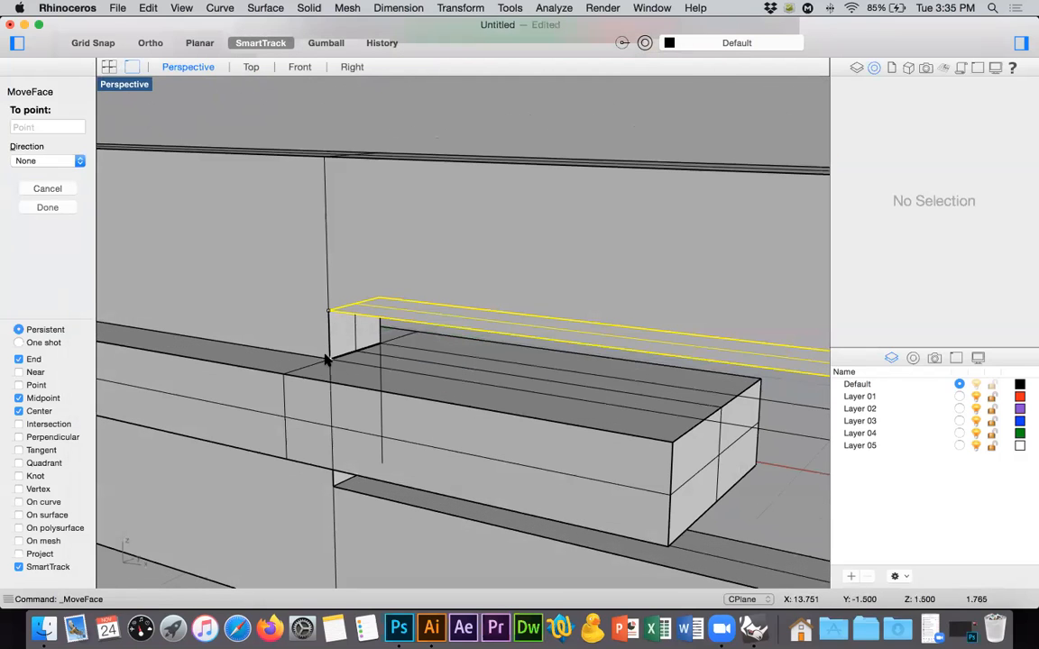
# Move the slot's lower inner face up to the underside of the horizontal piece with MoveFace.
pyautogui.scroll(-8, 447, 277)
pyautogui.moveTo(560, 337); pyautogui.dragTo(570, 316, button='right')
pyautogui.moveTo(578, 376); pyautogui.dragTo(594, 394, button='right')
pyautogui.rightClick(594, 395)
pyautogui.click(594, 394)
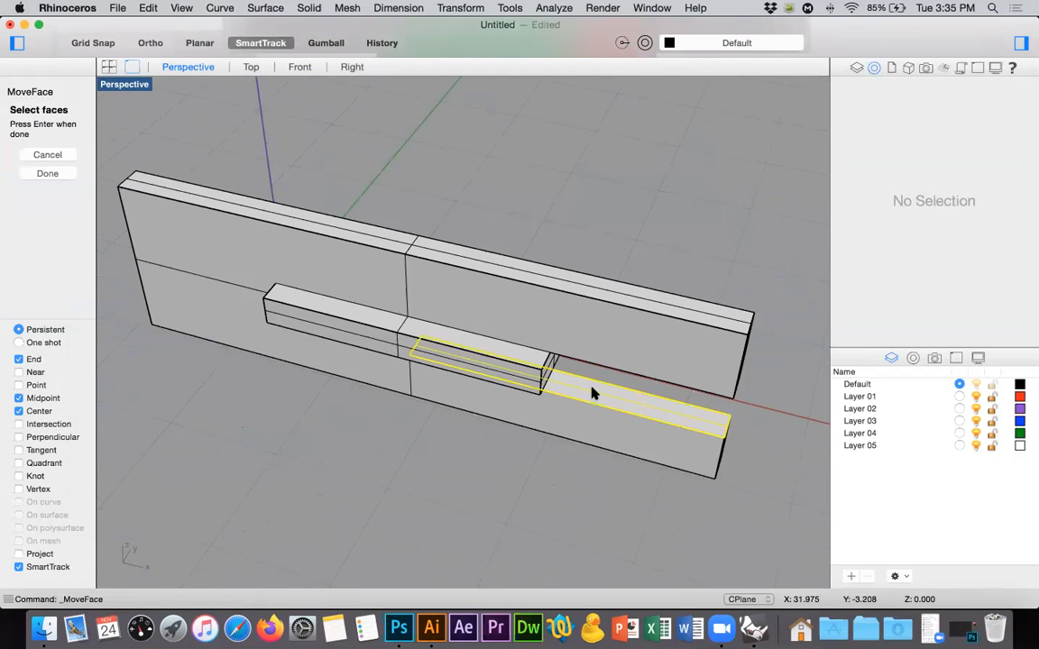
pyautogui.moveTo(383, 370); pyautogui.dragTo(388, 317, button='right')
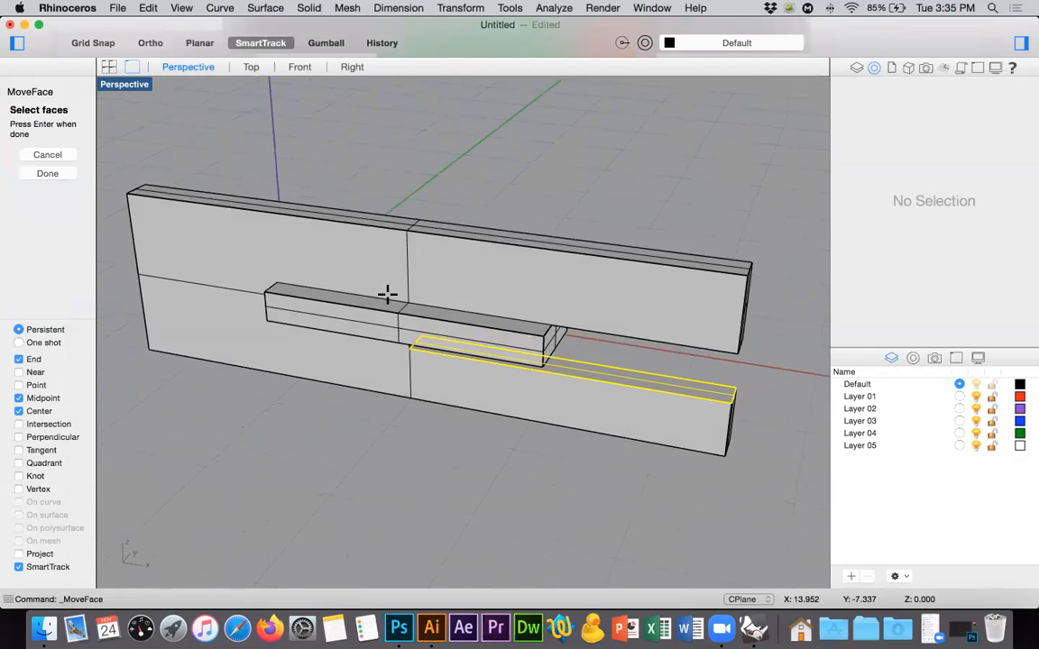
pyautogui.scroll(5, 387, 294)
pyautogui.press('Return')
pyautogui.click(352, 317)
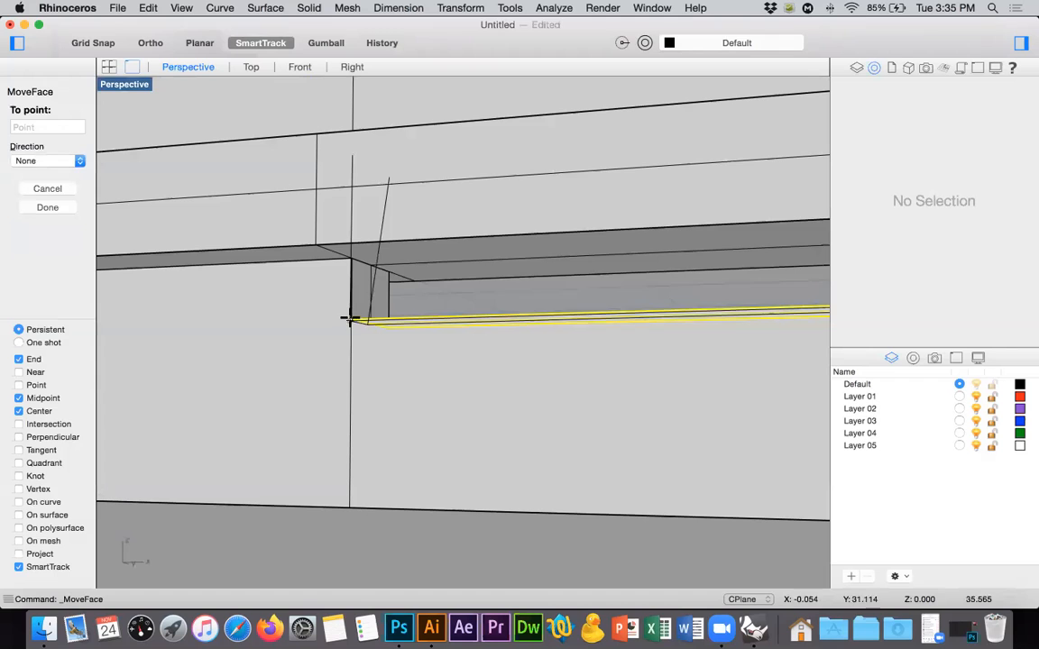
pyautogui.click(352, 264)
pyautogui.scroll(-6, 448, 306)
pyautogui.moveTo(465, 347); pyautogui.dragTo(474, 389, button='right')
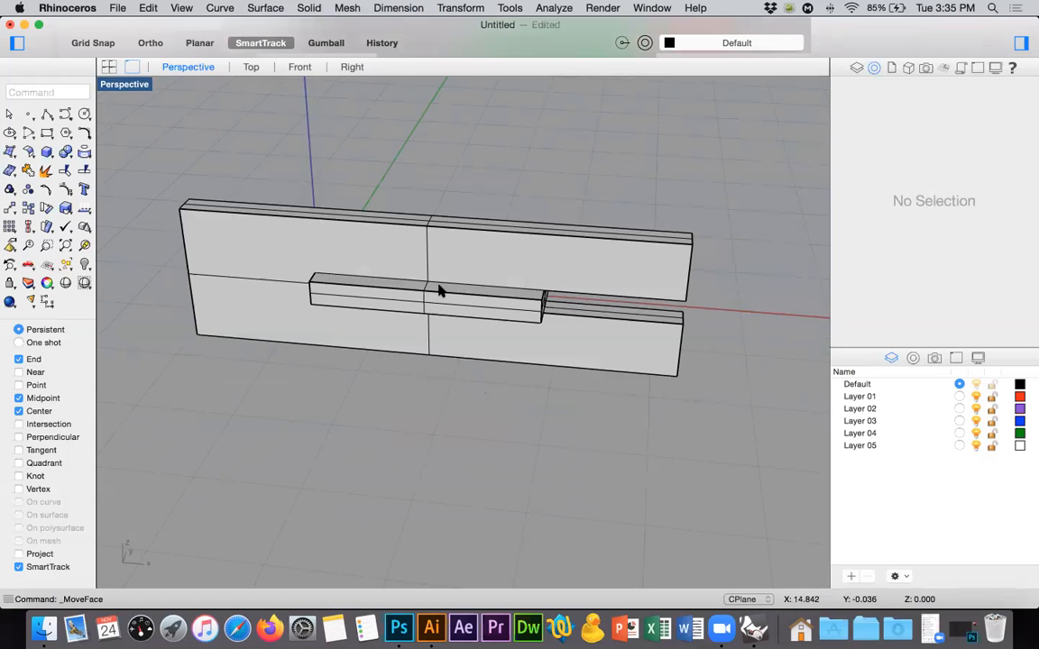
# Undo the slot face moves and the 2D scale of the vertical piece.
pyautogui.press('super+z')
pyautogui.press('super+z')
pyautogui.click(560, 217)
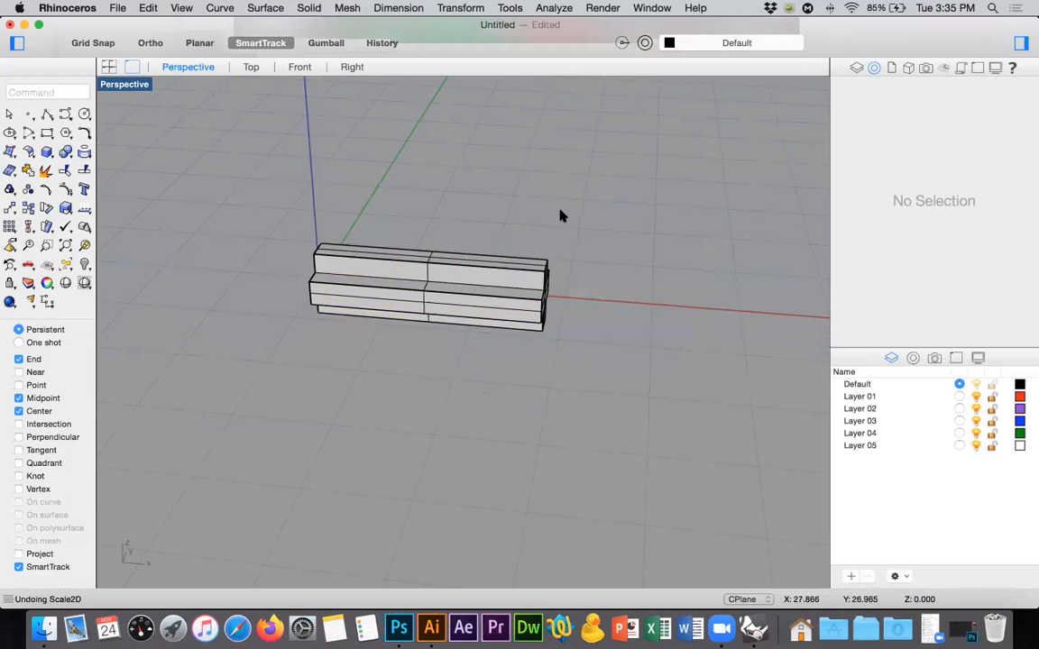
# Scale both interlocking pieces together uniformly in 3D from a point near their middle.
pyautogui.moveTo(178, 399); pyautogui.dragTo(178, 398)
pyautogui.click(65, 189)
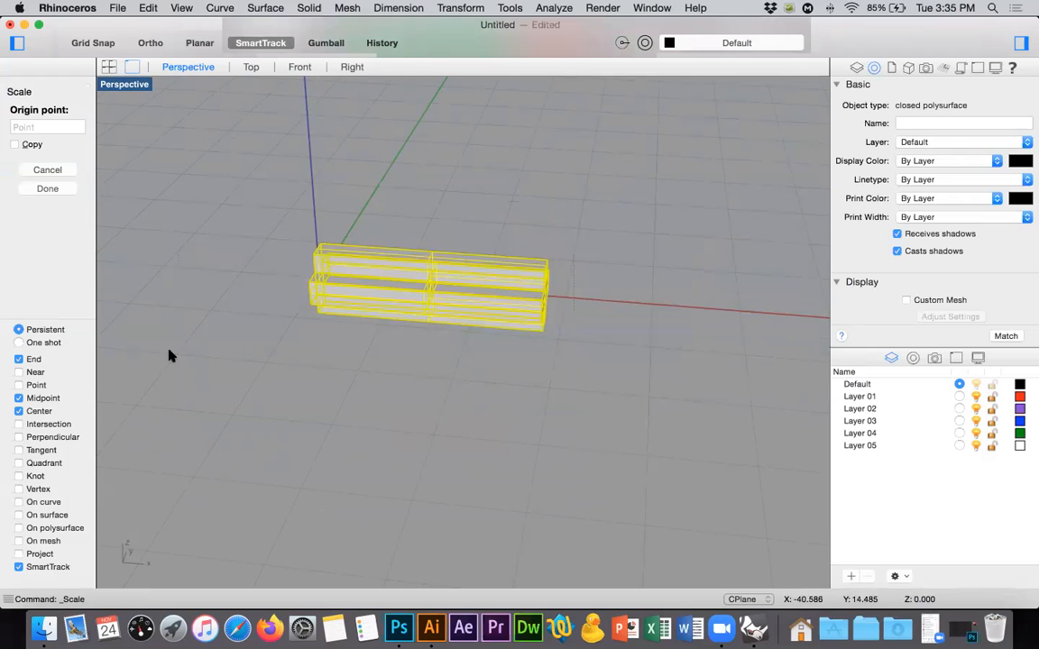
pyautogui.click(431, 278)
pyautogui.keyDown('shift'); pyautogui.click(556, 413); pyautogui.keyUp('shift')
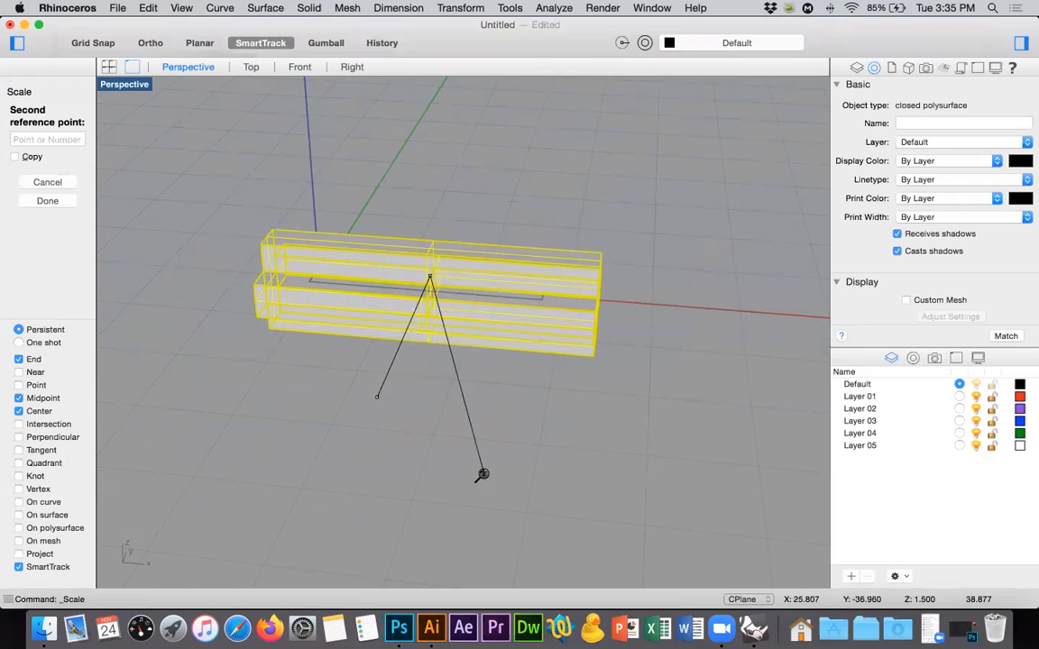
pyautogui.scroll(-3, 478, 487)
pyautogui.keyDown('shift'); pyautogui.click(440, 532); pyautogui.keyUp('shift')
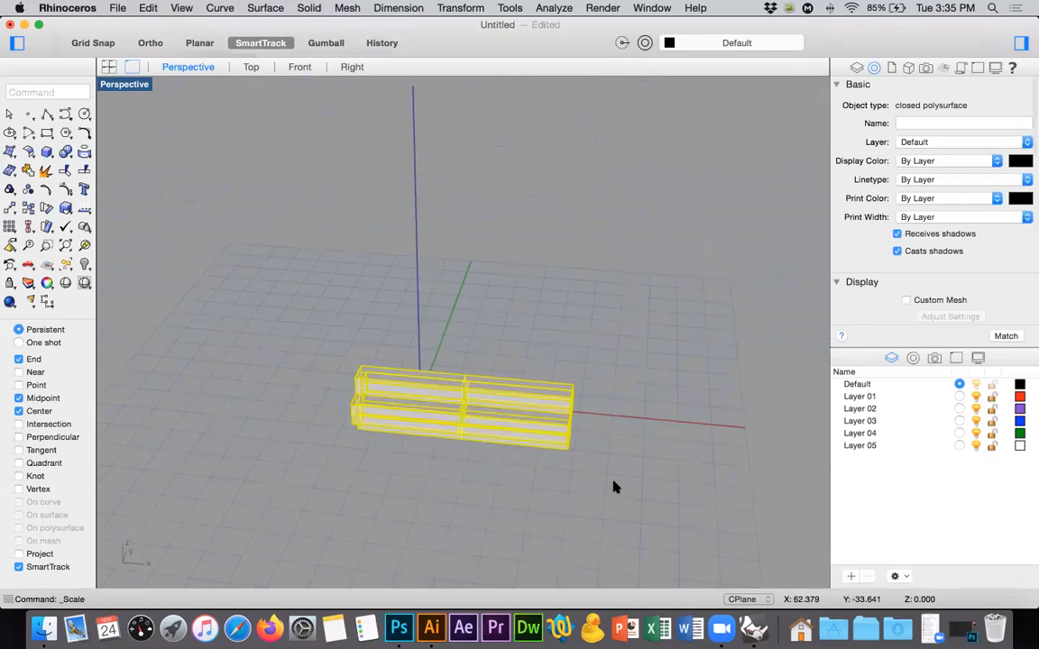
pyautogui.click(586, 423)
pyautogui.moveTo(585, 423); pyautogui.dragTo(620, 400, button='right')
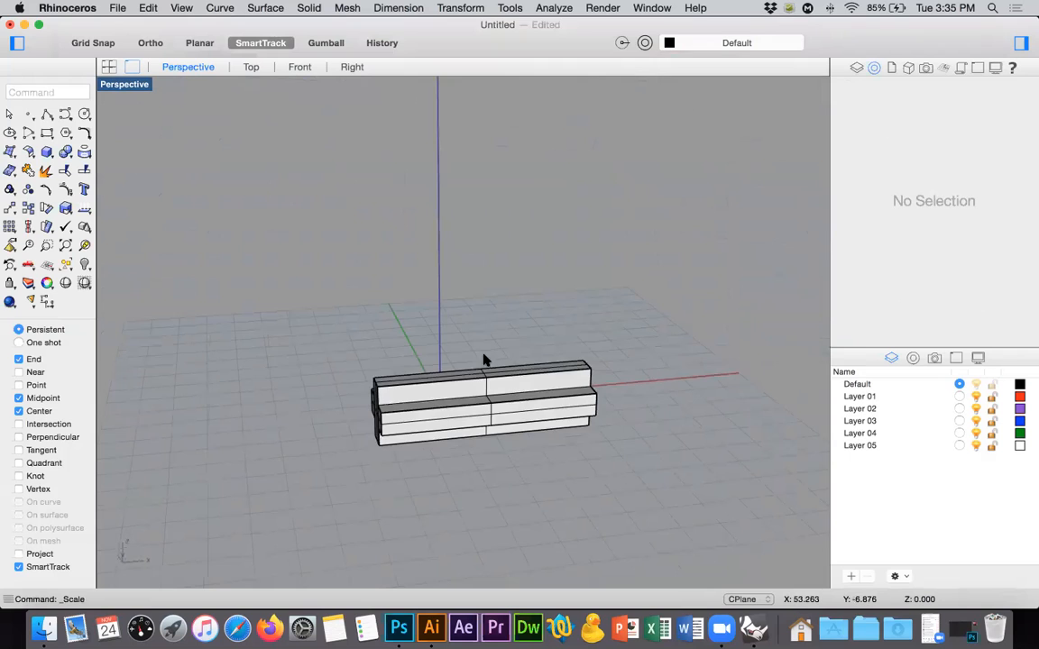
# Thin the vertical piece with a 1D scale across its top end edge by a factor of about 0.41.
pyautogui.scroll(5, 452, 320)
pyautogui.click(456, 366)
pyautogui.moveTo(457, 366); pyautogui.dragTo(352, 272, button='right')
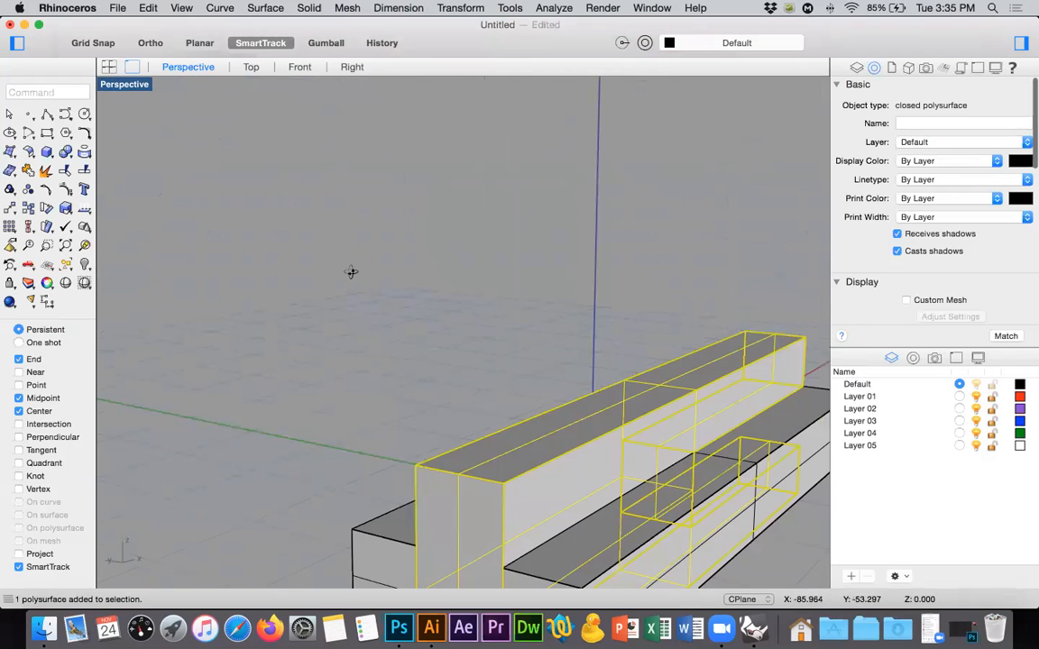
pyautogui.moveTo(411, 204); pyautogui.dragTo(330, 199, button='right')
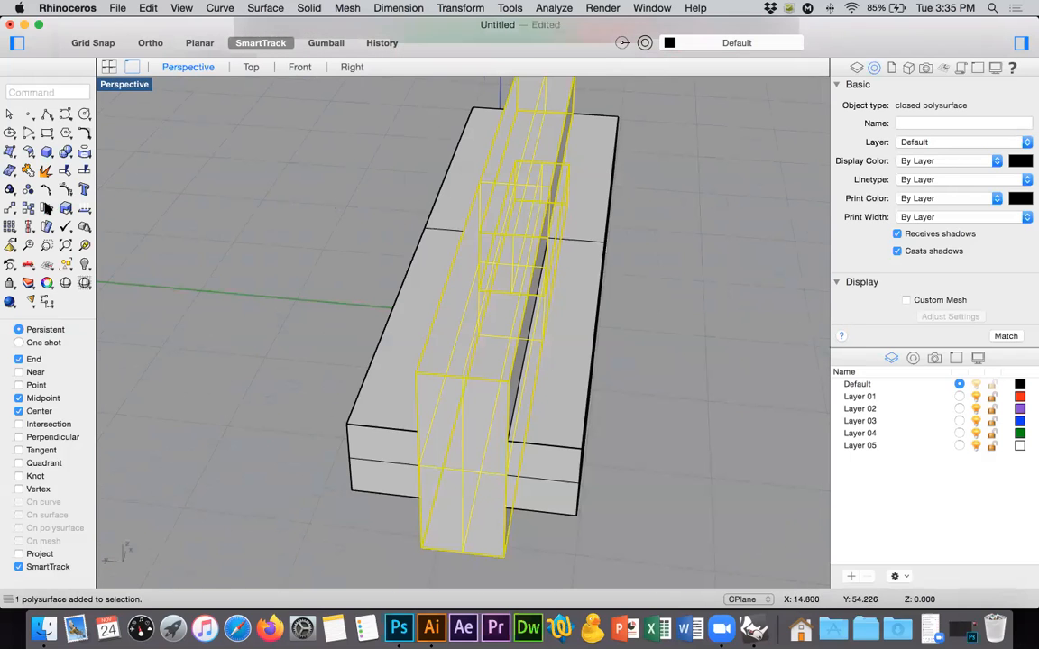
pyautogui.click(65, 208)
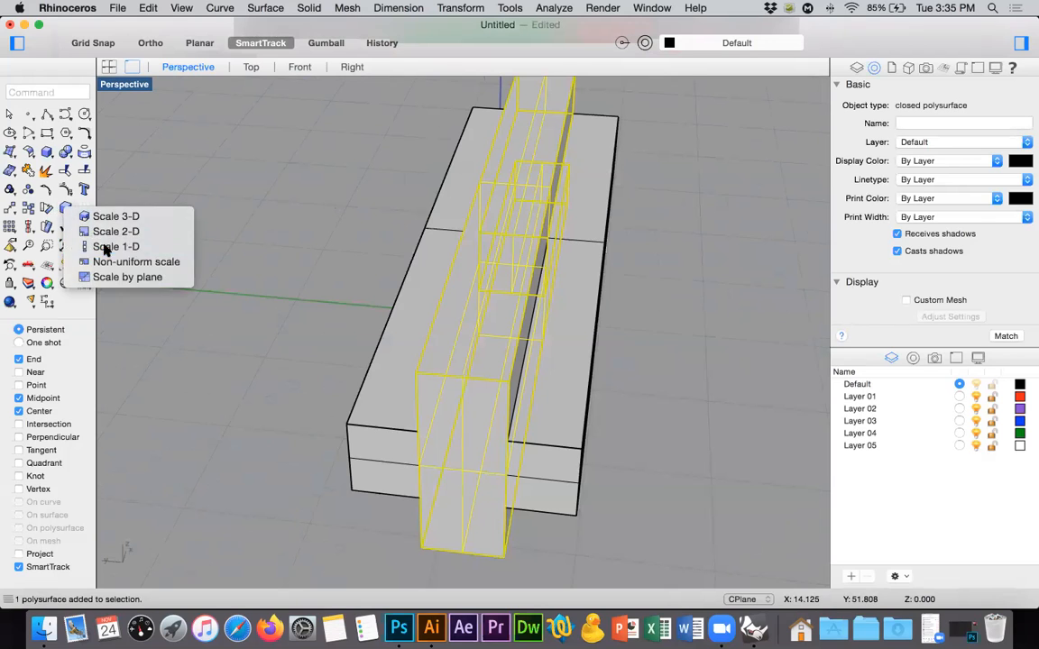
pyautogui.click(93, 244)
pyautogui.click(413, 370)
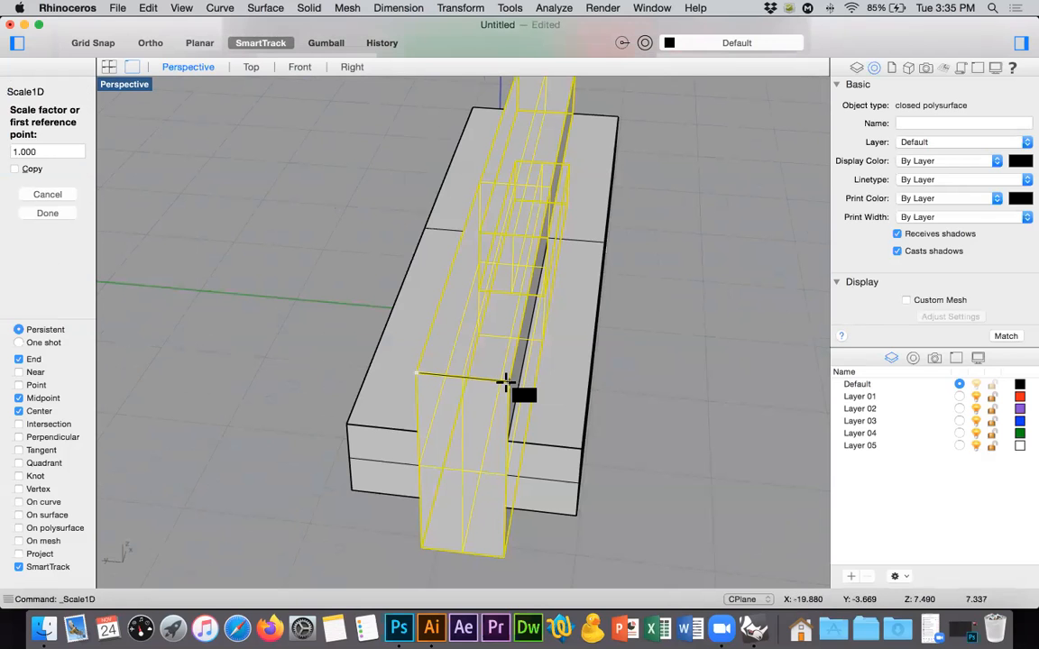
pyautogui.click(505, 381)
pyautogui.click(458, 376)
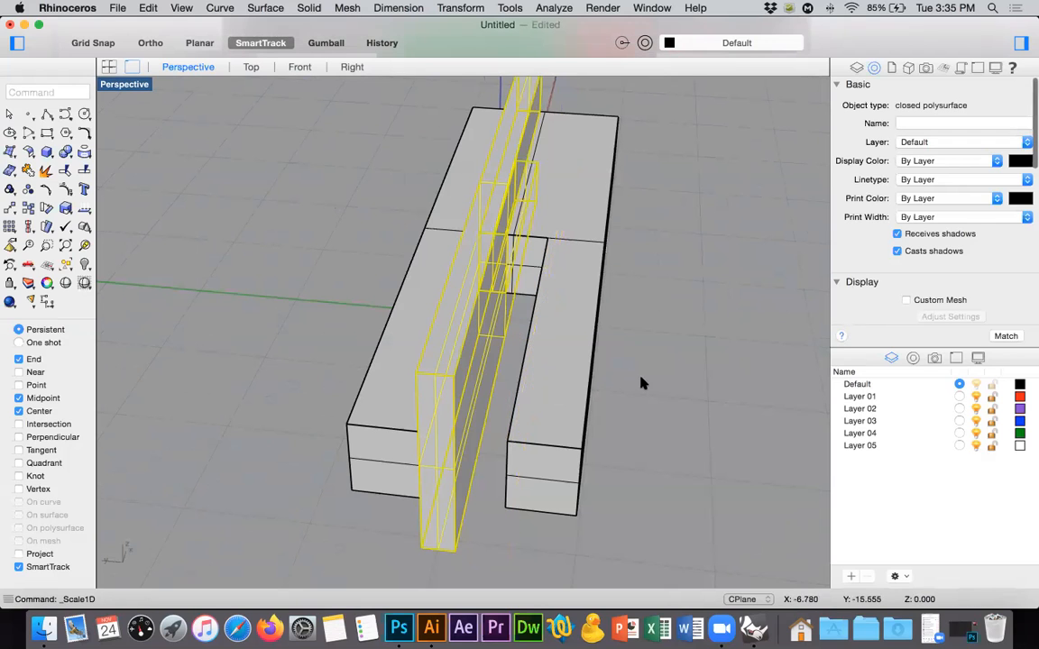
pyautogui.press('Escape')
# Thin the horizontal piece with a 1D scale along the vertical edge at its end, starting from the top corner.
pyautogui.click(586, 365)
pyautogui.moveTo(659, 362); pyautogui.dragTo(386, 339, button='right')
pyautogui.moveTo(368, 227); pyautogui.dragTo(338, 208, button='right')
pyautogui.press('Return')
pyautogui.click(340, 205)
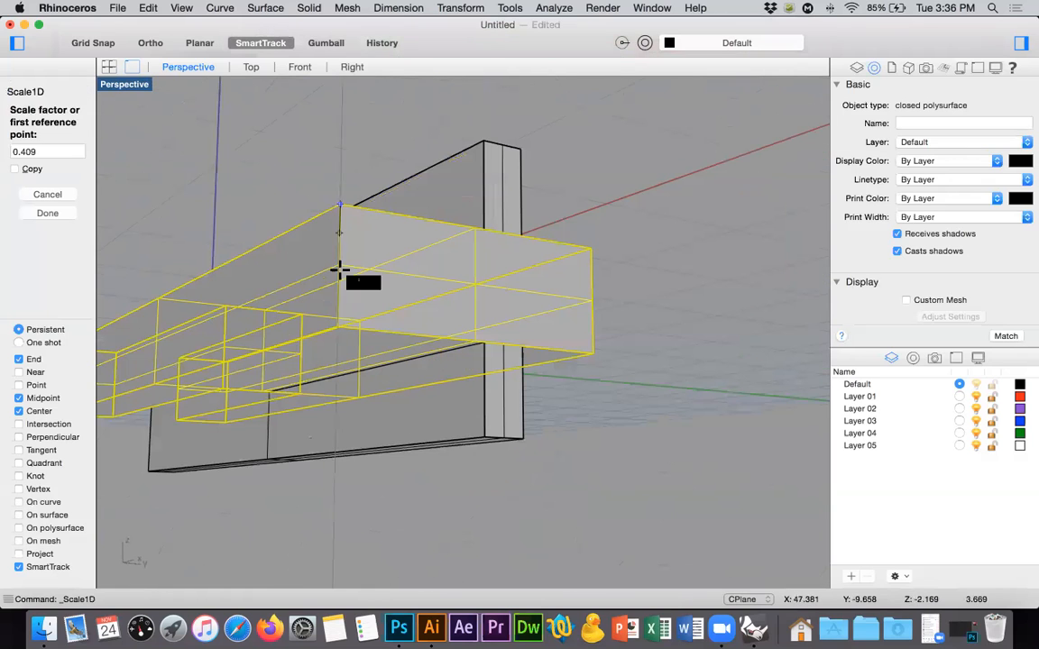
pyautogui.click(338, 330)
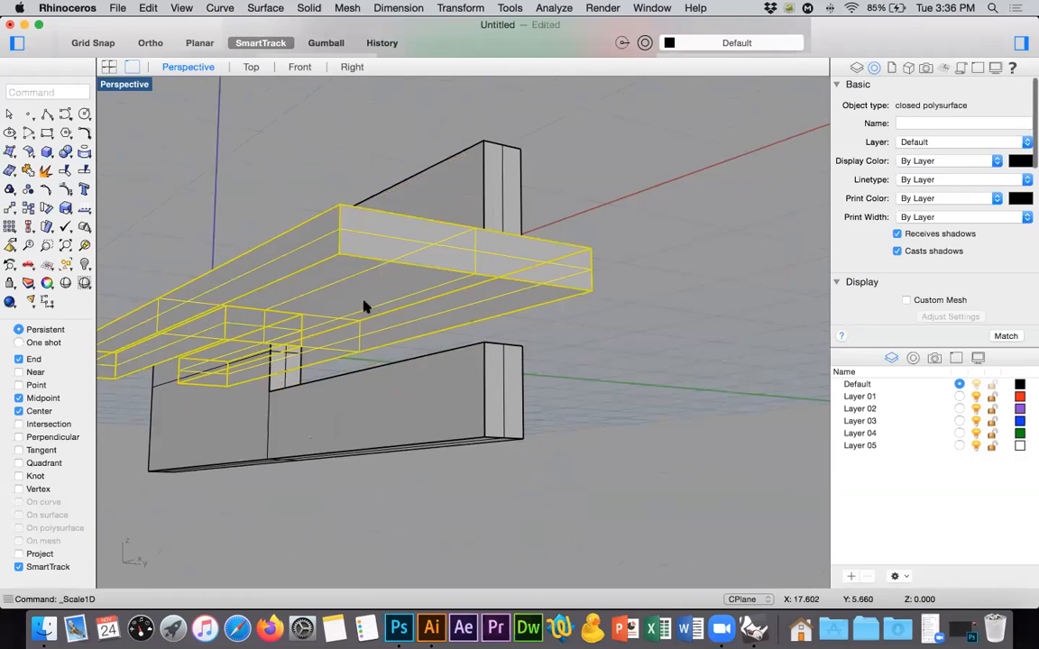
# Align the horizontal piece by its horizontal centre to the vertical piece's centreline in the Top view.
pyautogui.click(390, 119)
pyautogui.moveTo(391, 120); pyautogui.dragTo(549, 171, button='right')
pyautogui.click(637, 452)
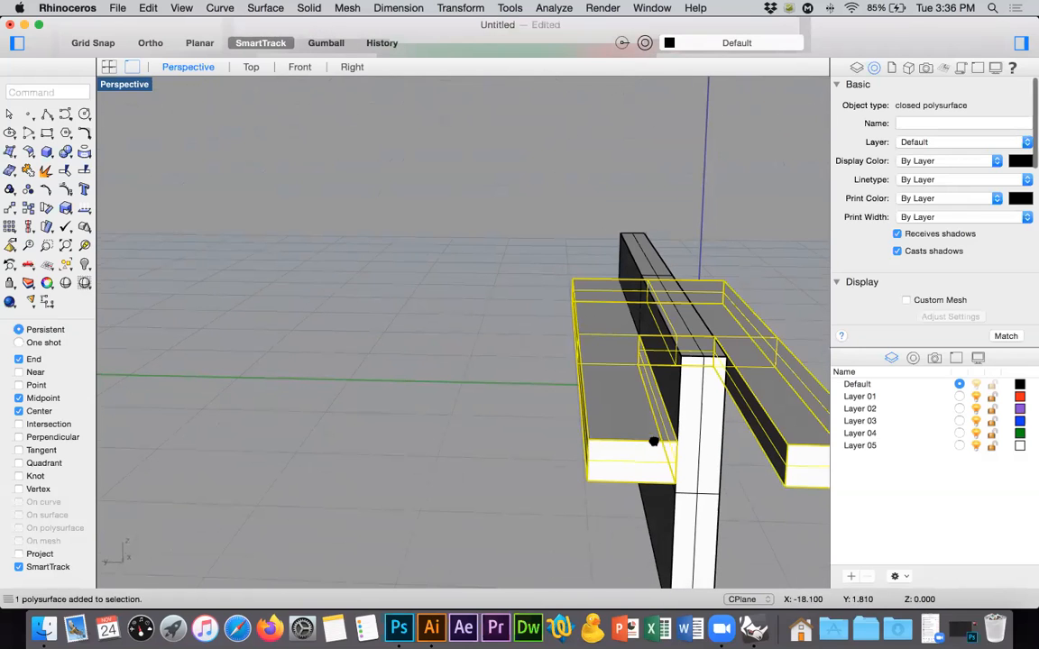
pyautogui.moveTo(654, 441); pyautogui.dragTo(520, 390, button='right')
pyautogui.moveTo(628, 417); pyautogui.dragTo(608, 257, button='right')
pyautogui.click(726, 308)
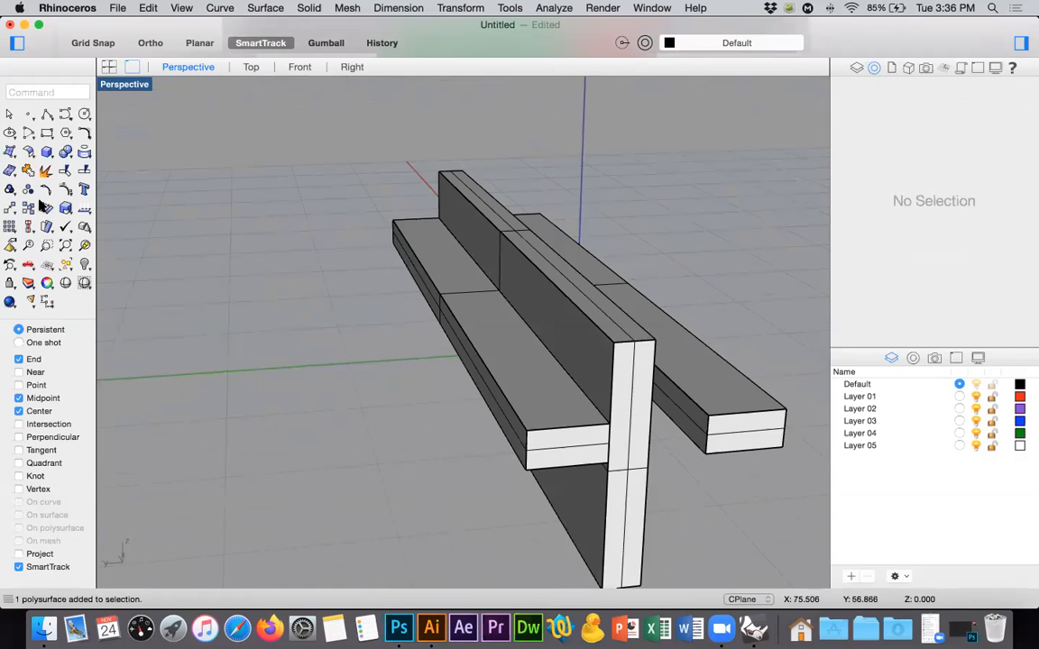
pyautogui.click(431, 267)
pyautogui.click(251, 69)
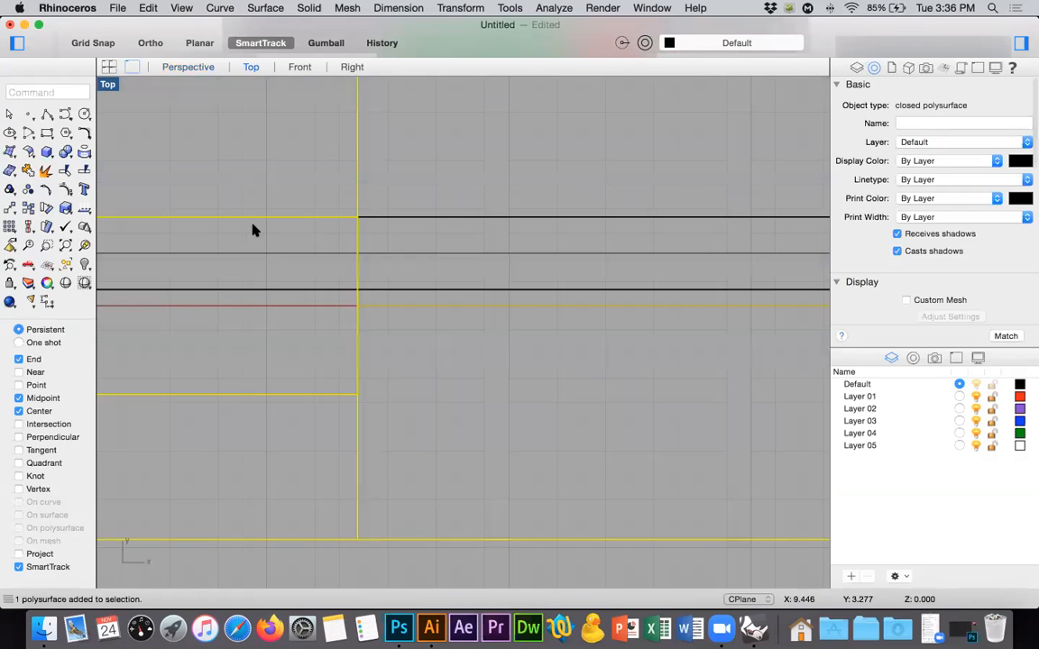
pyautogui.moveTo(28, 231); pyautogui.dragTo(62, 297)
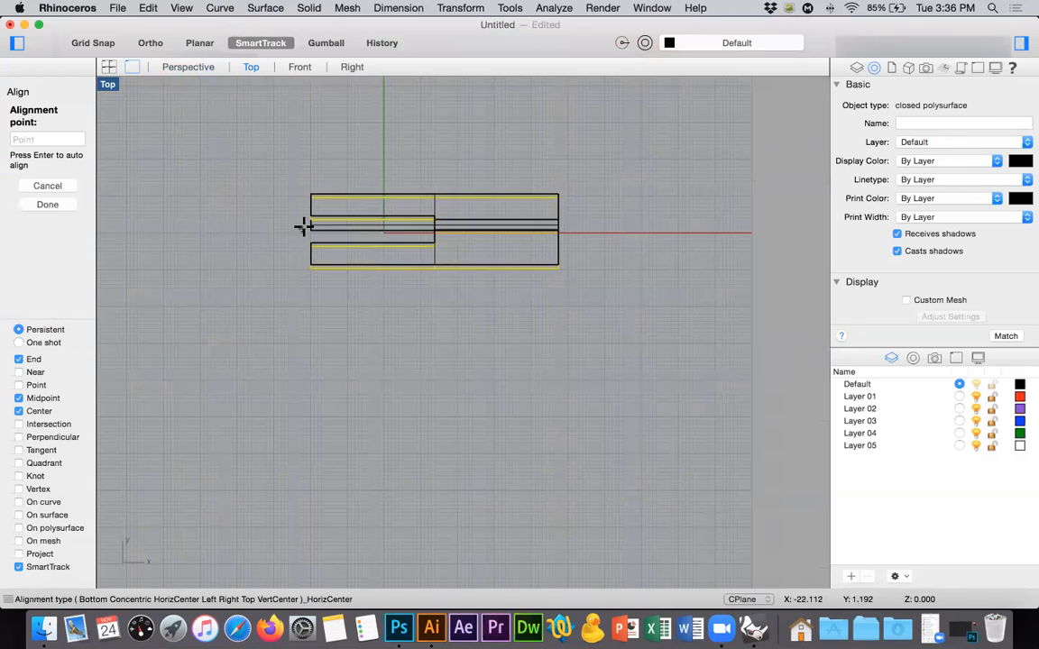
pyautogui.click(308, 224)
# Align the horizontal piece by its horizontal centre to the middle of the vertical piece's slot in the Front view.
pyautogui.click(189, 67)
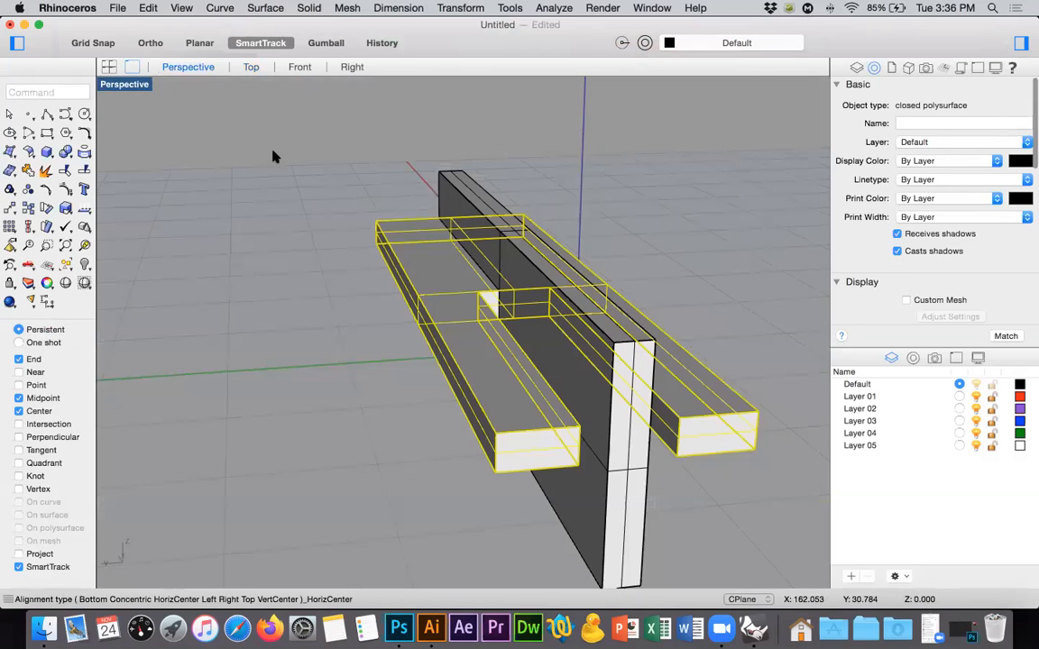
pyautogui.moveTo(594, 235); pyautogui.dragTo(654, 230, button='right')
pyautogui.moveTo(442, 315); pyautogui.dragTo(396, 221, button='right')
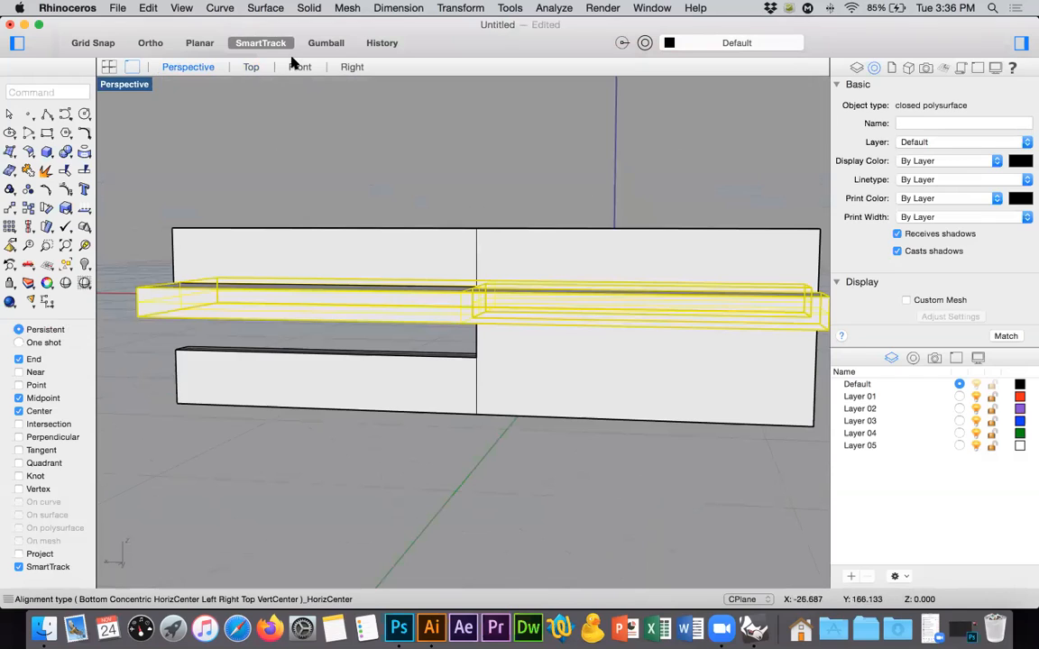
pyautogui.click(297, 69)
pyautogui.press('Return')
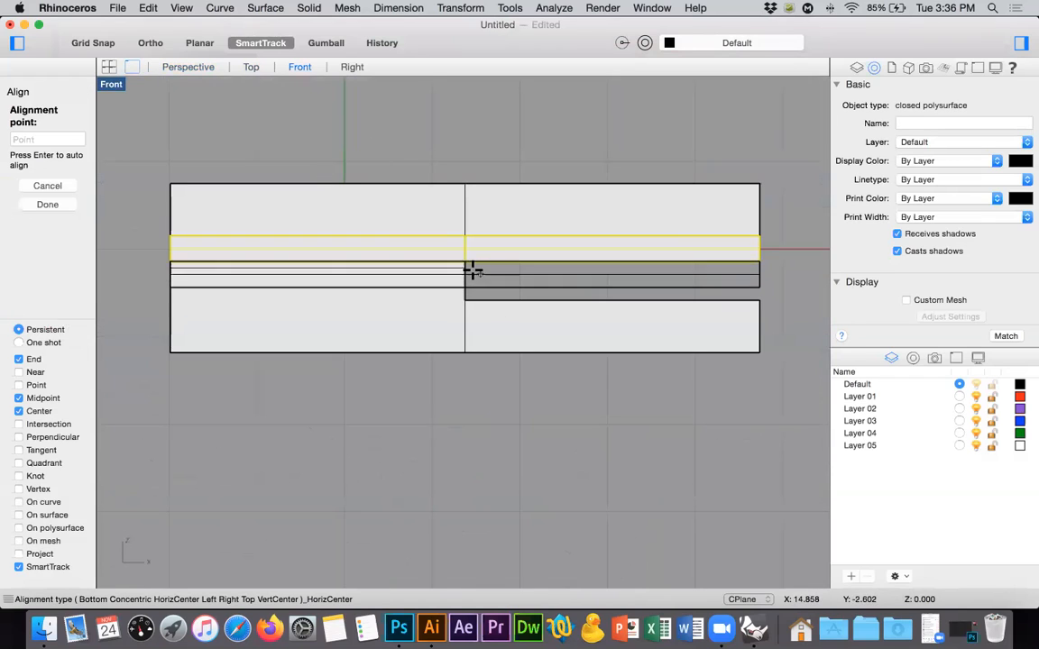
pyautogui.click(464, 269)
pyautogui.click(227, 117)
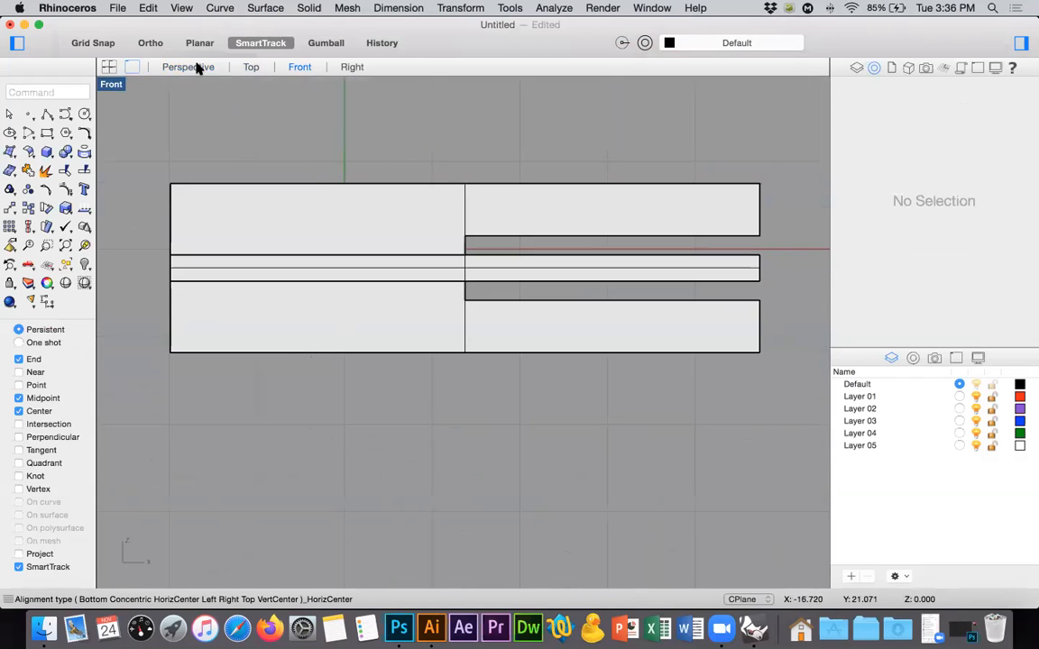
# Move the vertical piece's upper slot face down to the horizontal piece's top surface with MoveFace, using the Intersection snap.
pyautogui.click(188, 67)
pyautogui.moveTo(573, 255); pyautogui.dragTo(406, 278, button='right')
pyautogui.moveTo(480, 309); pyautogui.dragTo(515, 235, button='right')
pyautogui.write('move')
pyautogui.press('Return')
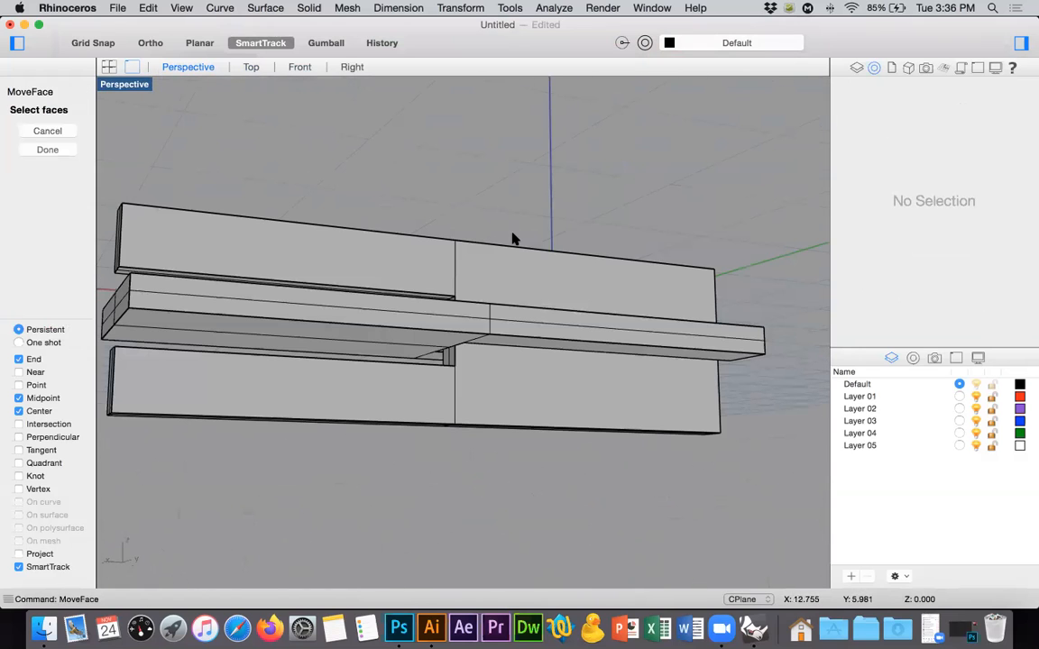
pyautogui.scroll(5, 100, 253)
pyautogui.moveTo(583, 335); pyautogui.dragTo(633, 408, button='right')
pyautogui.click(603, 373)
pyautogui.press('Return')
pyautogui.click(633, 369)
pyautogui.moveTo(634, 366); pyautogui.dragTo(633, 359, button='right')
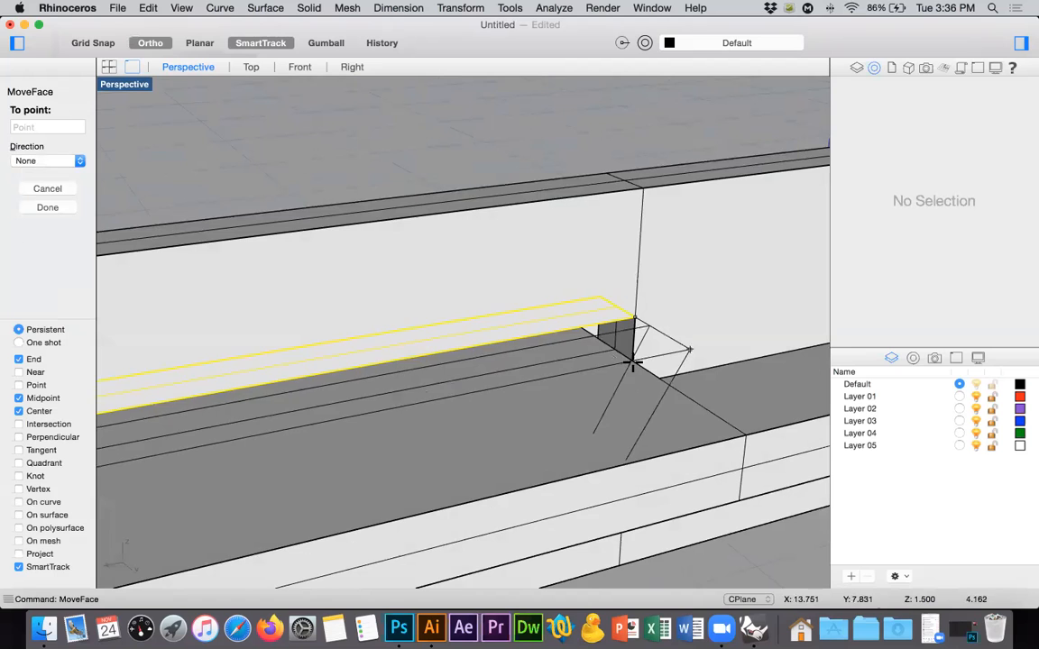
pyautogui.click(41, 427)
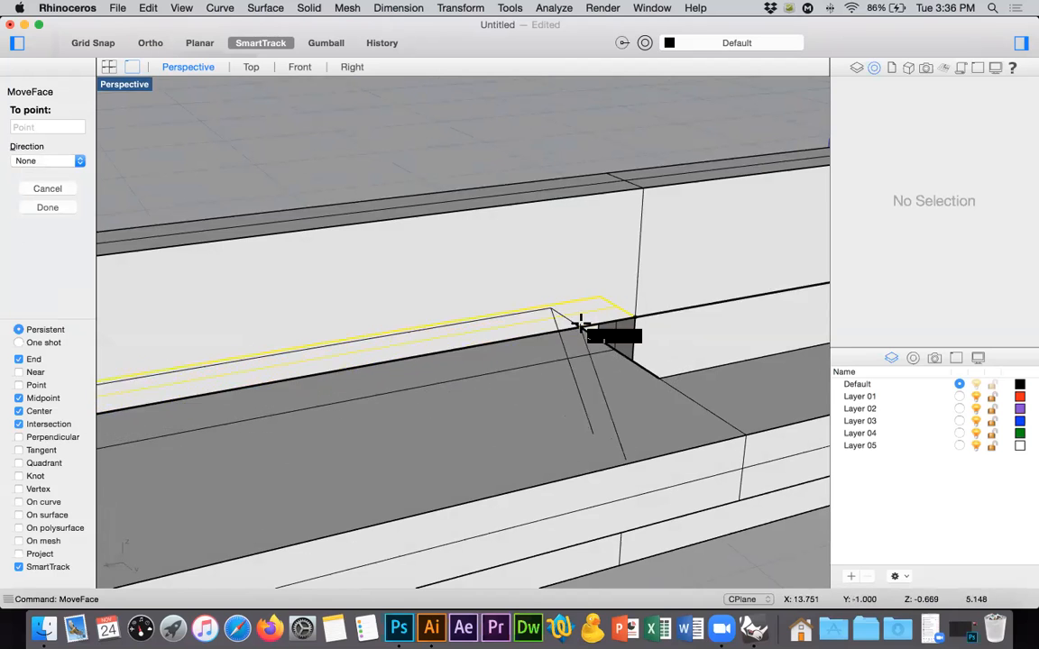
pyautogui.click(629, 370)
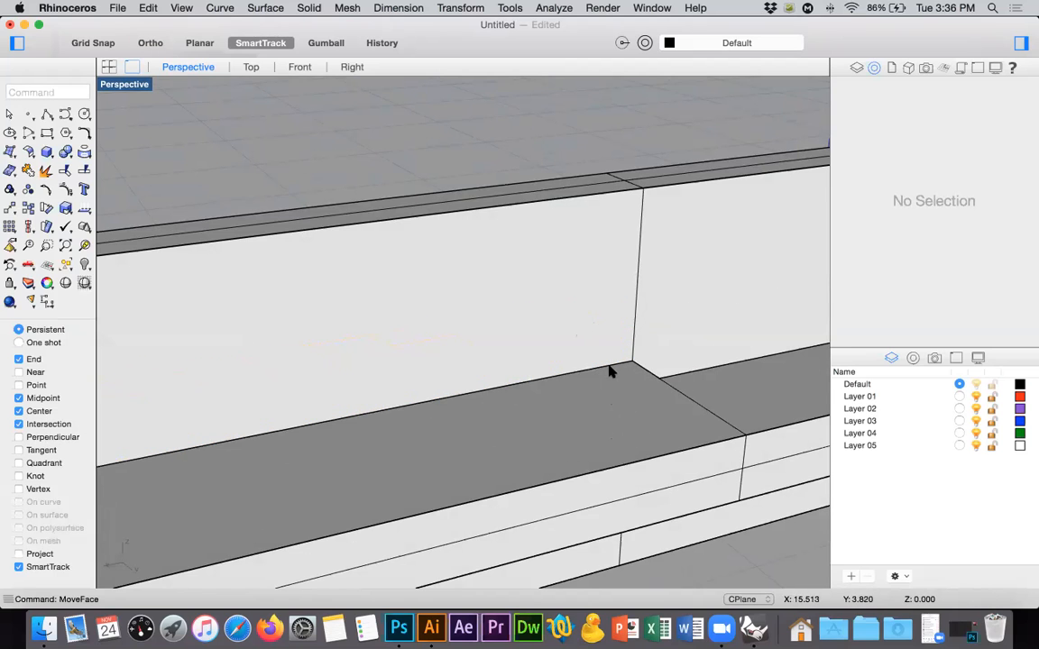
# Move the vertical piece's lower slot face up to the horizontal piece's underside with MoveFace.
pyautogui.moveTo(612, 371); pyautogui.dragTo(608, 346, button='right')
pyautogui.rightClick(574, 494)
pyautogui.click(592, 533)
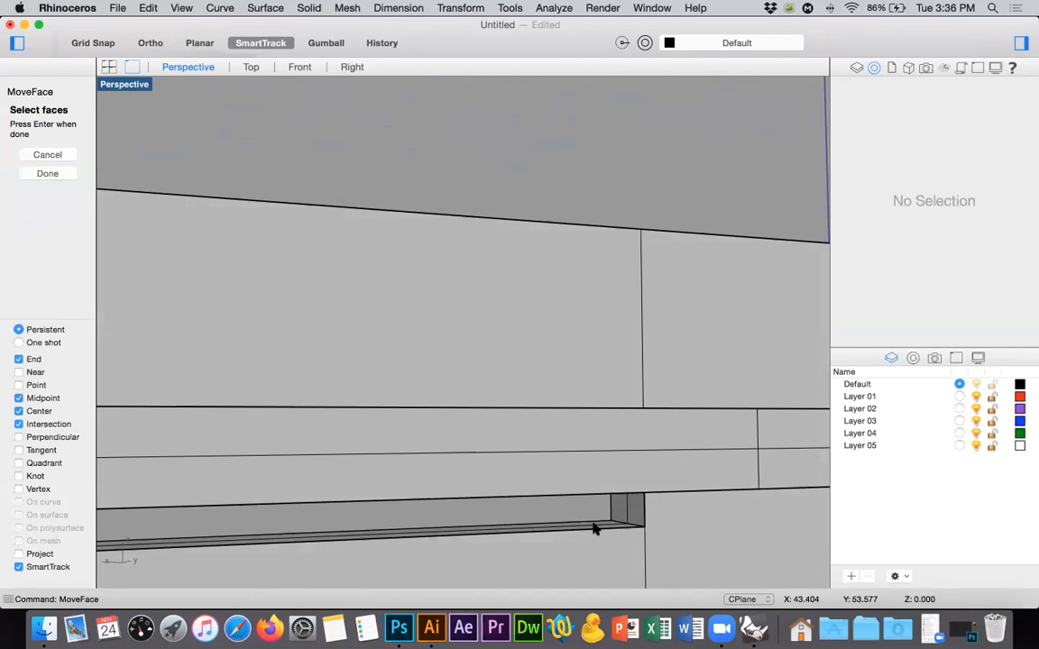
pyautogui.moveTo(698, 532); pyautogui.dragTo(677, 531, button='right')
pyautogui.rightClick(655, 546)
pyautogui.click(656, 545)
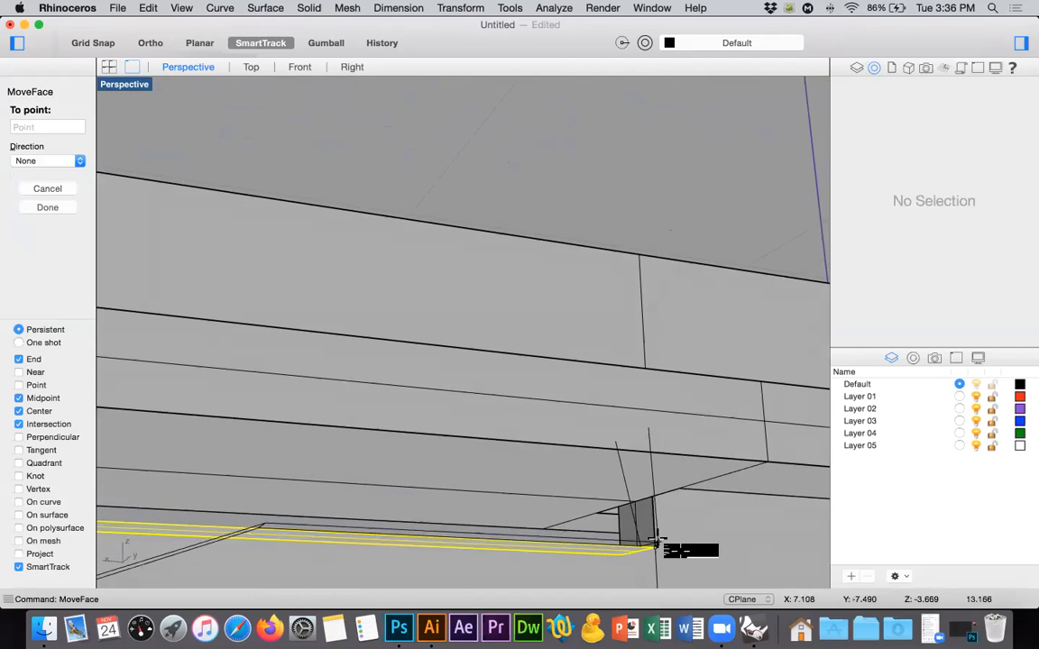
pyautogui.click(653, 496)
# Move one side face of the horizontal piece's slot inward to meet the vertical piece's side with MoveFace.
pyautogui.scroll(-5, 530, 438)
pyautogui.moveTo(528, 475); pyautogui.dragTo(443, 267, button='right')
pyautogui.scroll(8, 452, 221)
pyautogui.moveTo(454, 223); pyautogui.dragTo(440, 275, button='right')
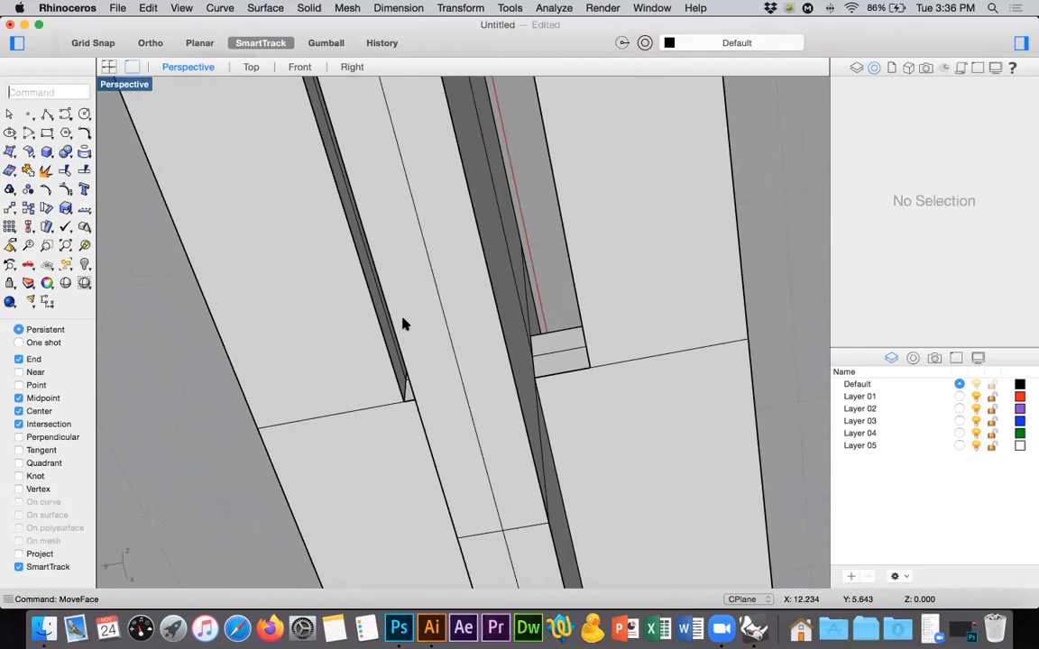
pyautogui.press('Return')
pyautogui.click(388, 334)
pyautogui.moveTo(388, 335); pyautogui.dragTo(570, 397, button='right')
pyautogui.press('Return')
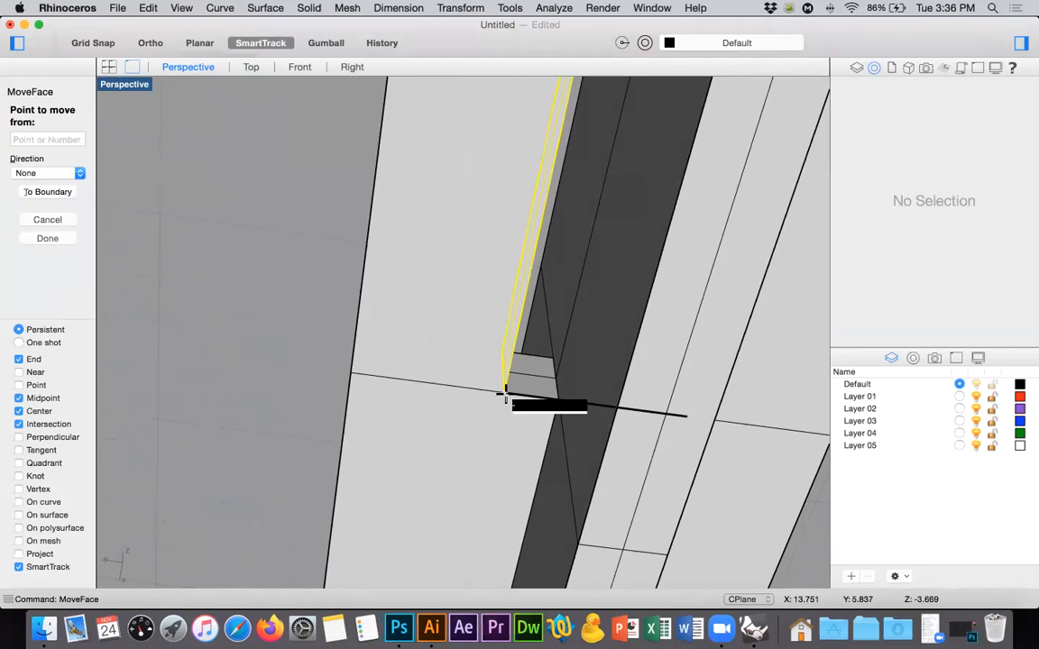
pyautogui.click(505, 393)
pyautogui.click(560, 401)
# Move the opposite side face of the horizontal piece's slot inward against the vertical piece with MoveFace.
pyautogui.moveTo(688, 402); pyautogui.dragTo(630, 390, button='right')
pyautogui.press('Return')
pyautogui.click(647, 331)
pyautogui.press('Return')
pyautogui.click(645, 395)
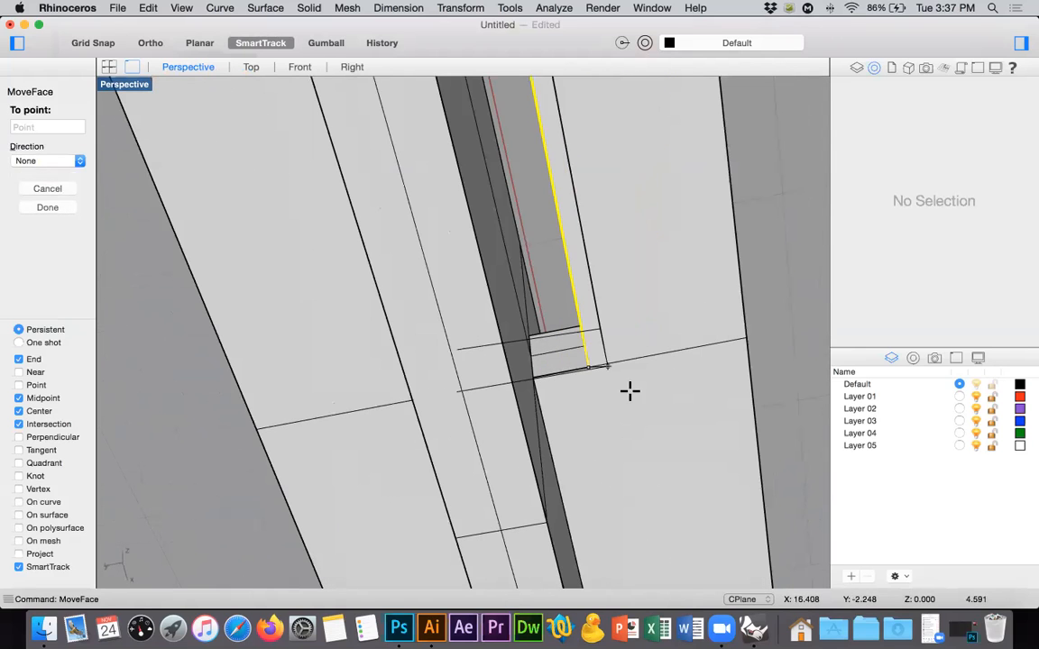
pyautogui.click(538, 371)
pyautogui.scroll(-10, 669, 324)
pyautogui.moveTo(653, 372); pyautogui.dragTo(705, 424, button='right')
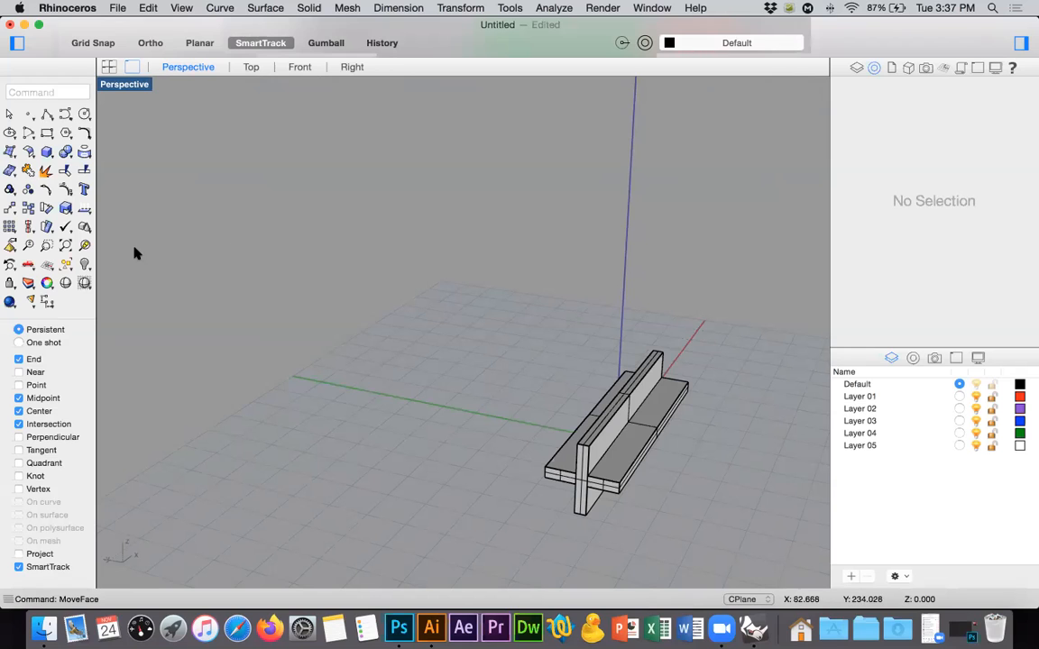
# Zoom to the model's extents and try to dimension the vertical piece's thickness across its top end edge.
pyautogui.click(56, 222)
pyautogui.moveTo(678, 261); pyautogui.dragTo(659, 273, button='right')
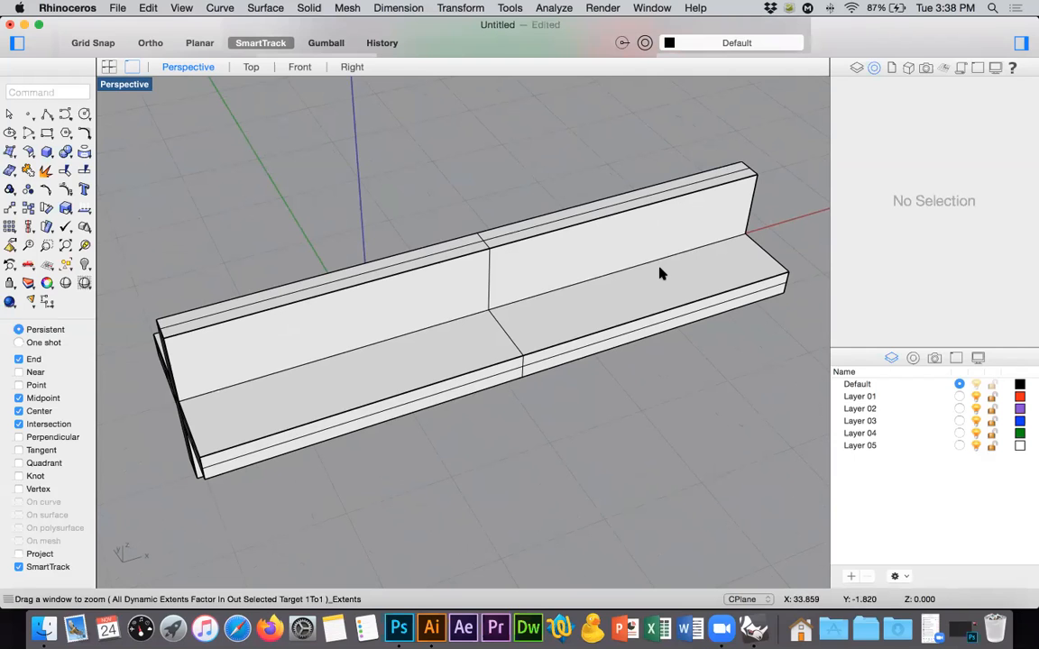
pyautogui.moveTo(707, 214); pyautogui.dragTo(613, 112, button='right')
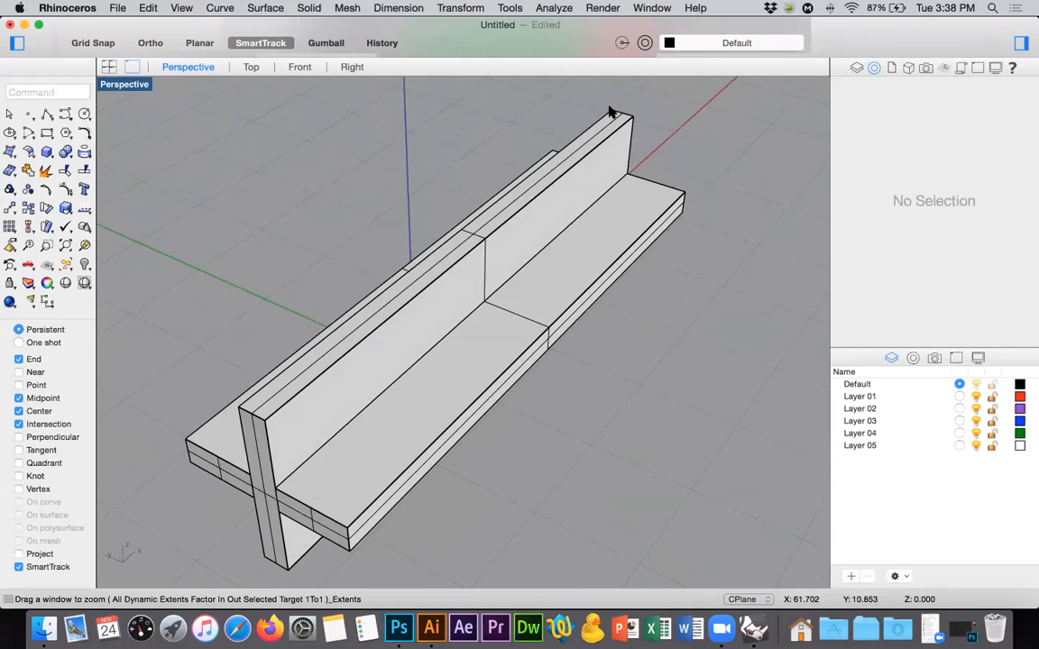
pyautogui.click(40, 265)
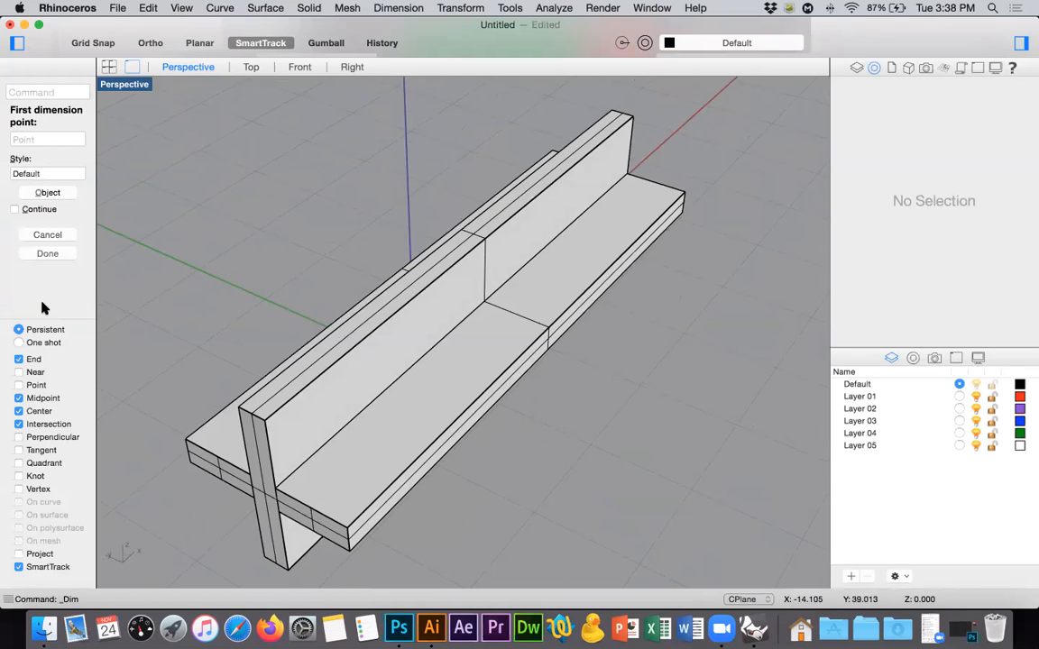
pyautogui.click(611, 111)
pyautogui.click(633, 117)
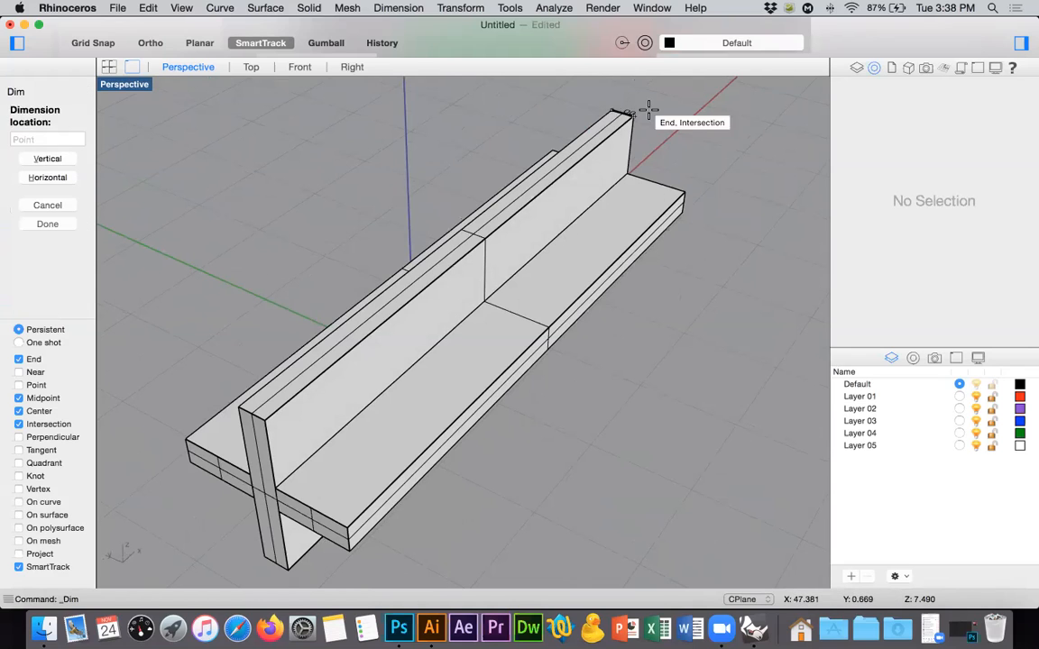
pyautogui.press('Escape')
pyautogui.keyDown('shift'); pyautogui.moveTo(658, 101); pyautogui.dragTo(635, 188, button='right'); pyautogui.keyUp('shift')
pyautogui.press('super+a')
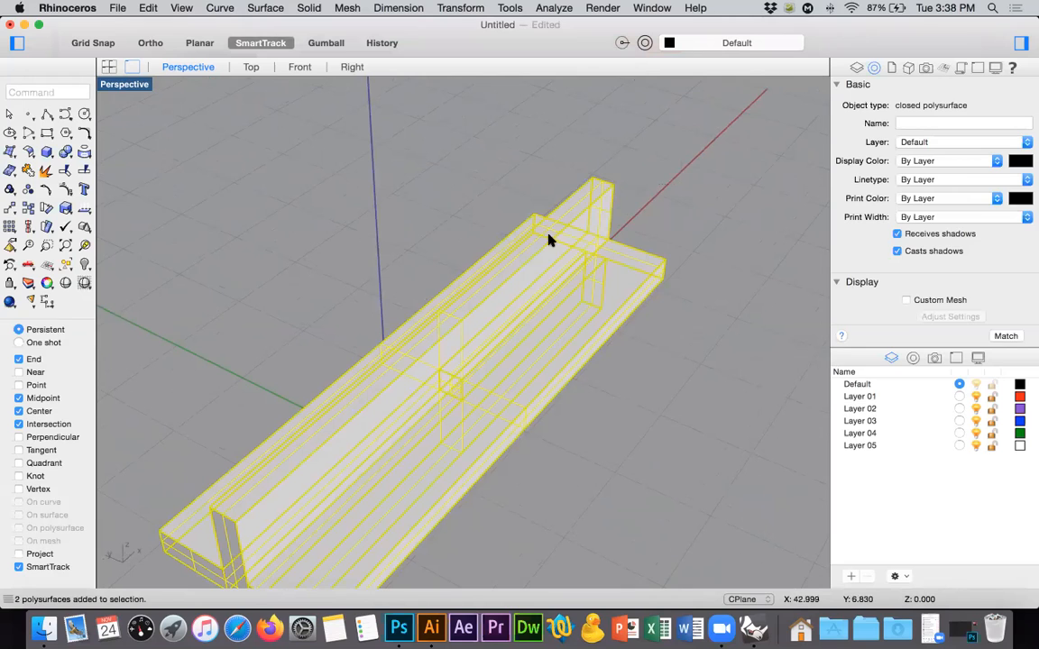
pyautogui.press('Escape')
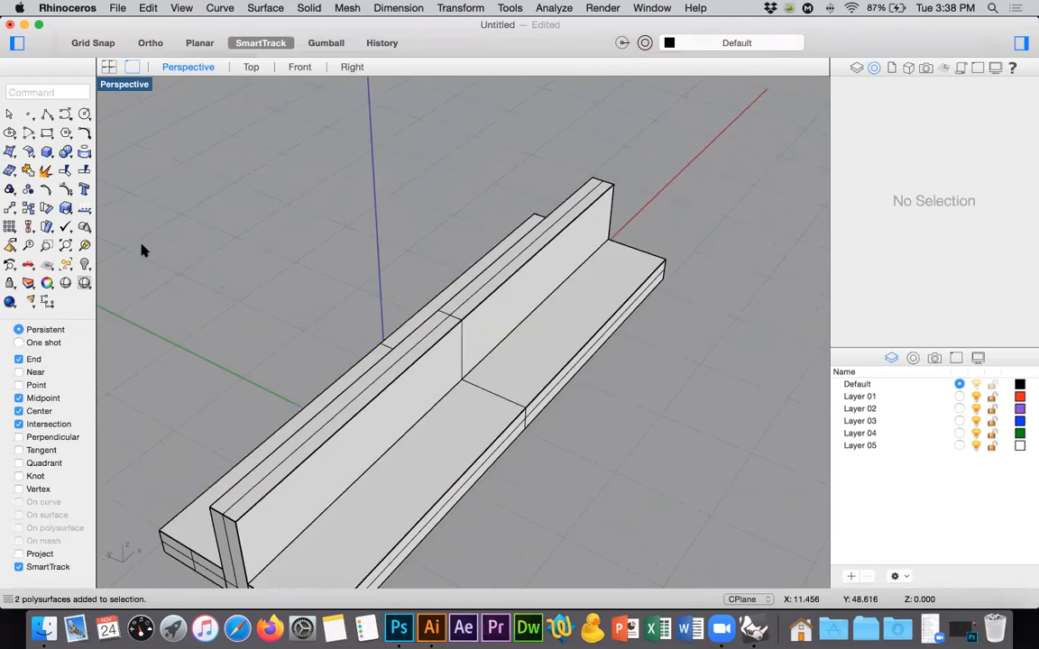
# Scale both pieces uniformly from the vertical piece's top end corner so that its thickness becomes 4.5.
pyautogui.press('super+a')
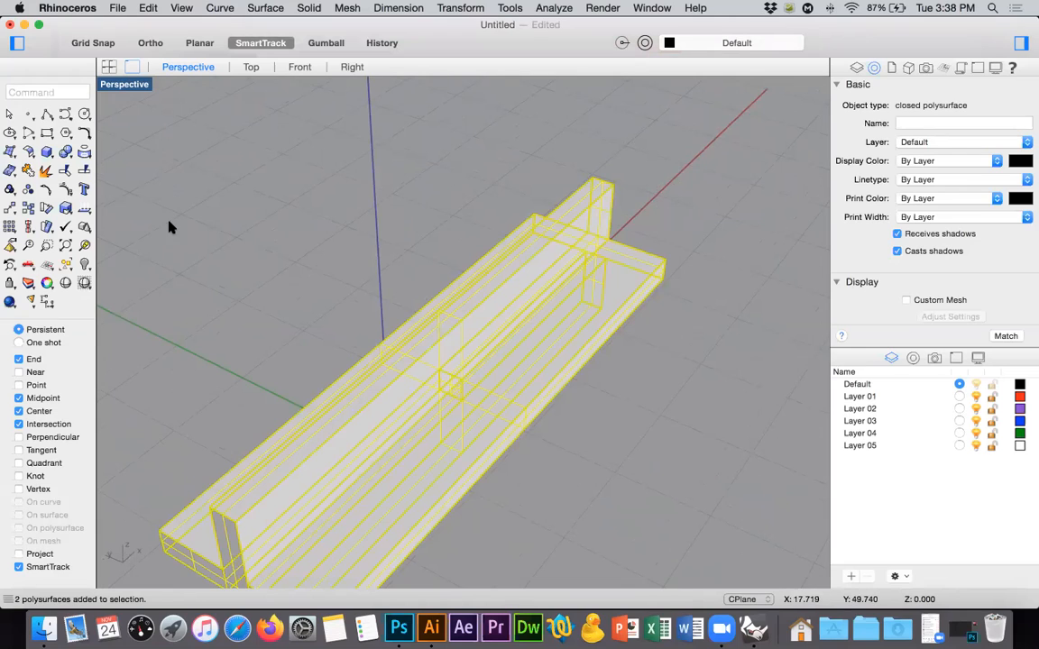
pyautogui.click(66, 210)
pyautogui.click(106, 221)
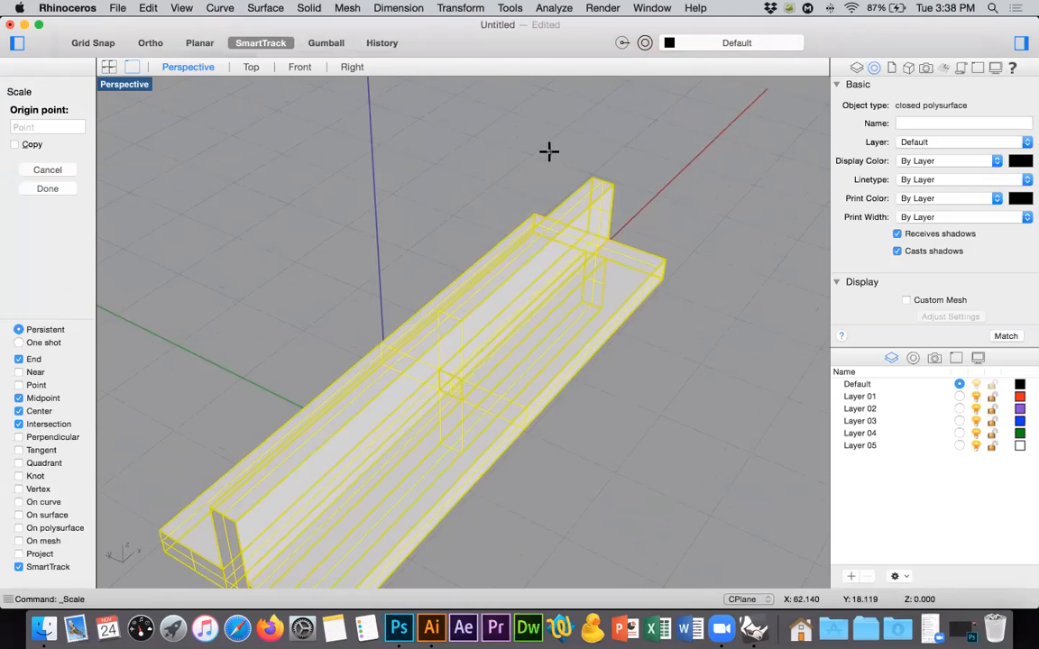
pyautogui.click(599, 178)
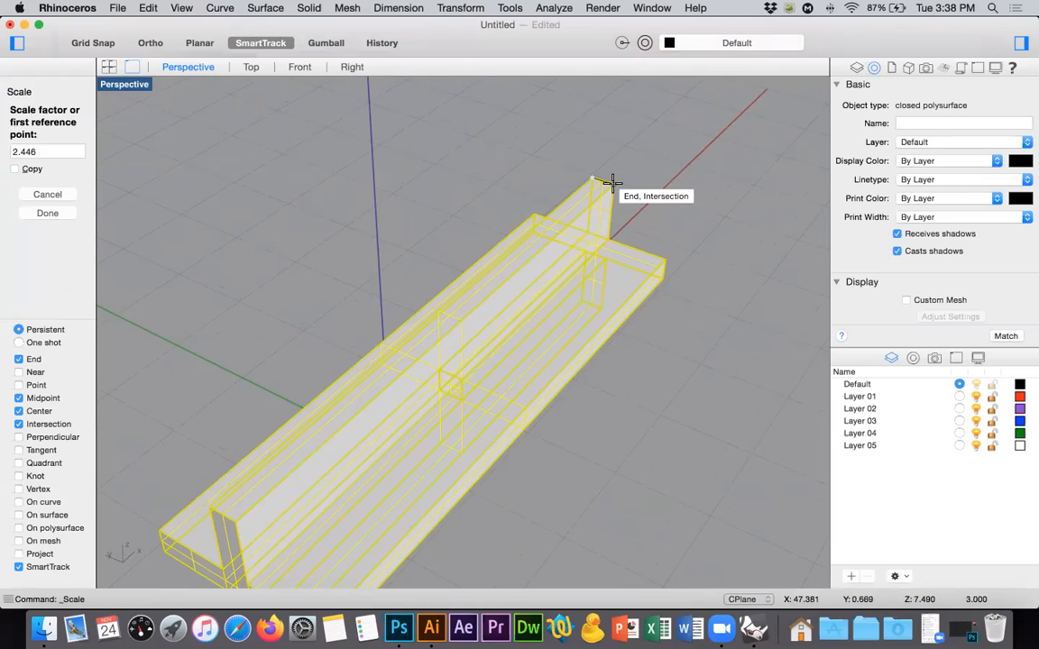
pyautogui.click(611, 183)
pyautogui.write('4.5')
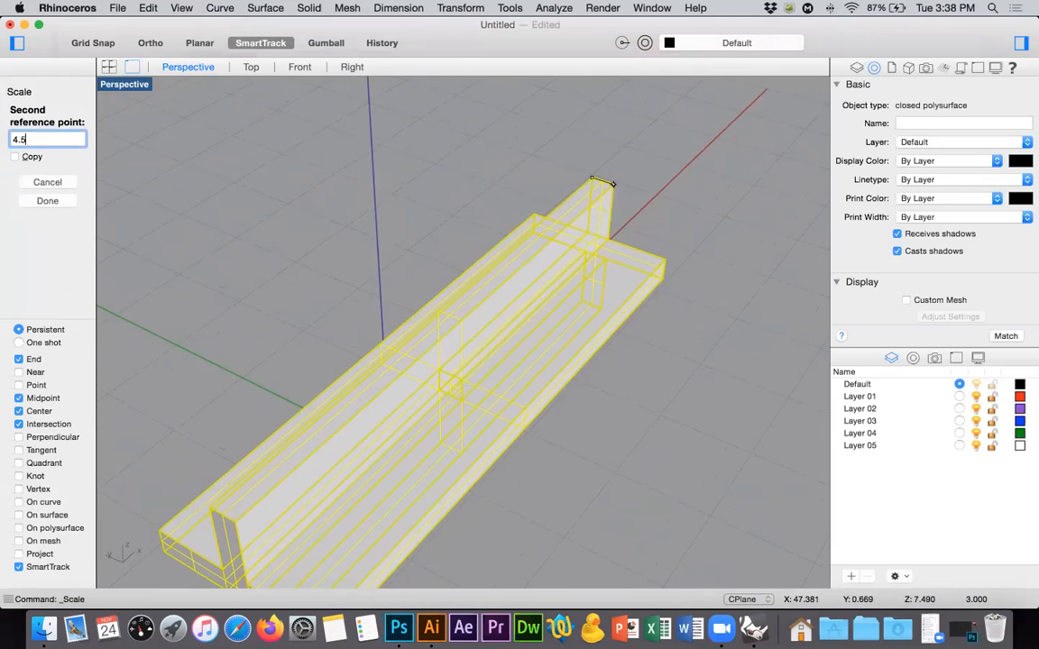
pyautogui.press('Return')
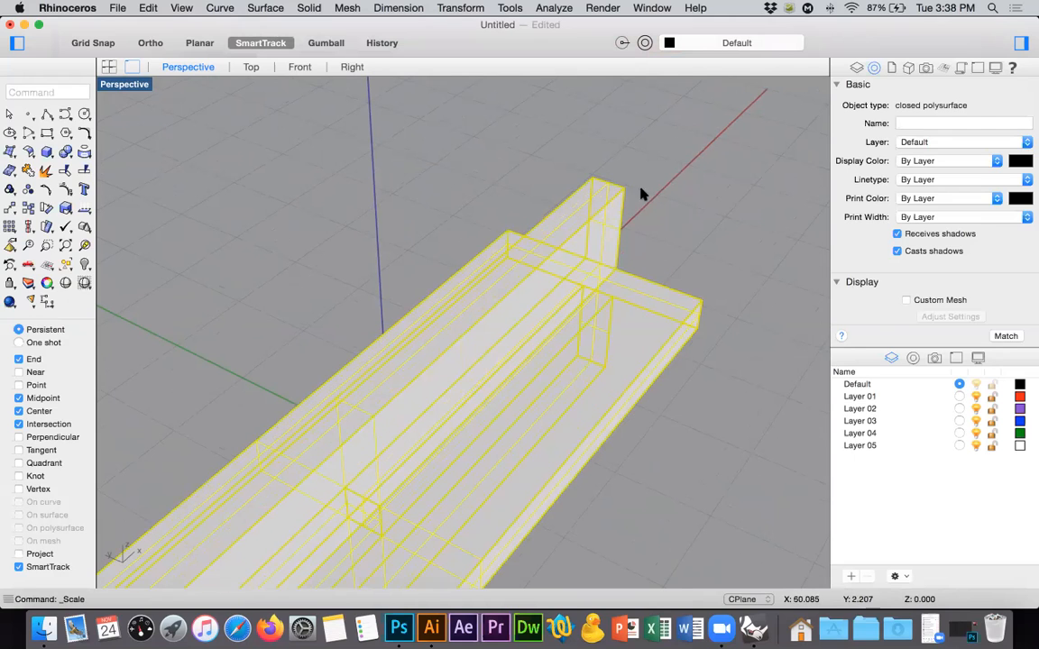
# Check the vertical piece's thickness with a temporary dimension across its top end edge, and delete that dimension.
pyautogui.click(308, 220)
pyautogui.click(31, 303)
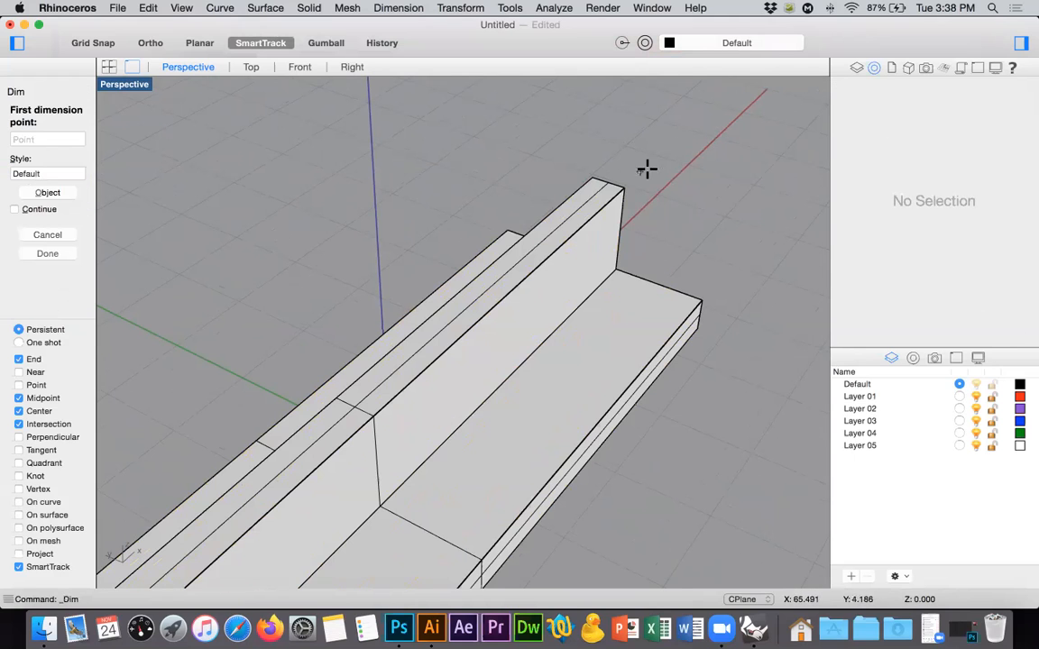
pyautogui.click(598, 180)
pyautogui.click(623, 188)
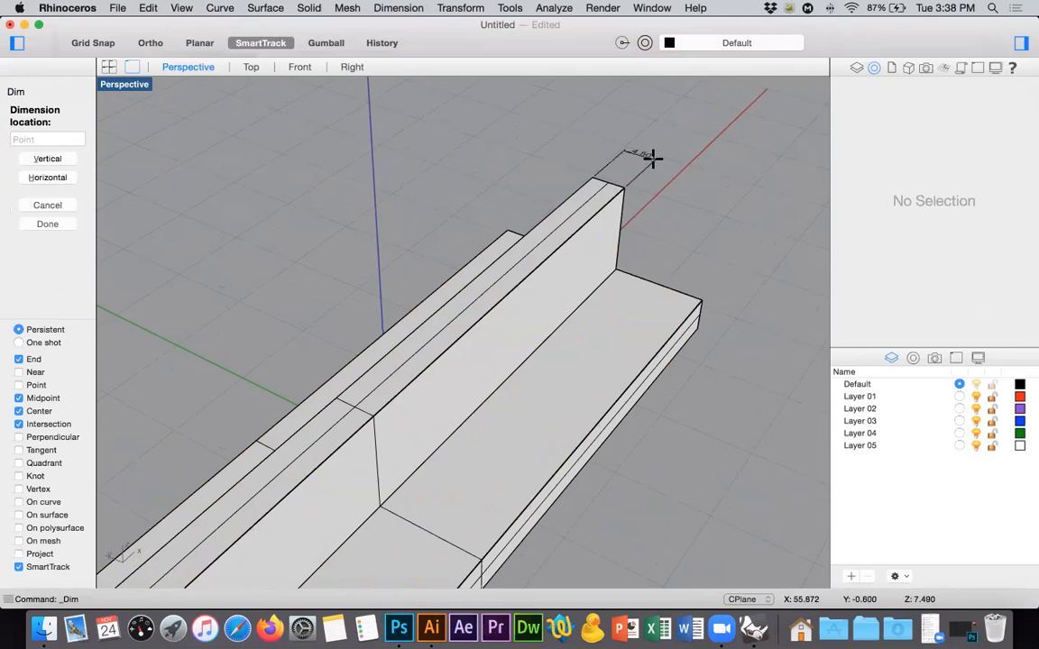
pyautogui.click(651, 157)
pyautogui.moveTo(666, 145); pyautogui.dragTo(647, 223, button='right')
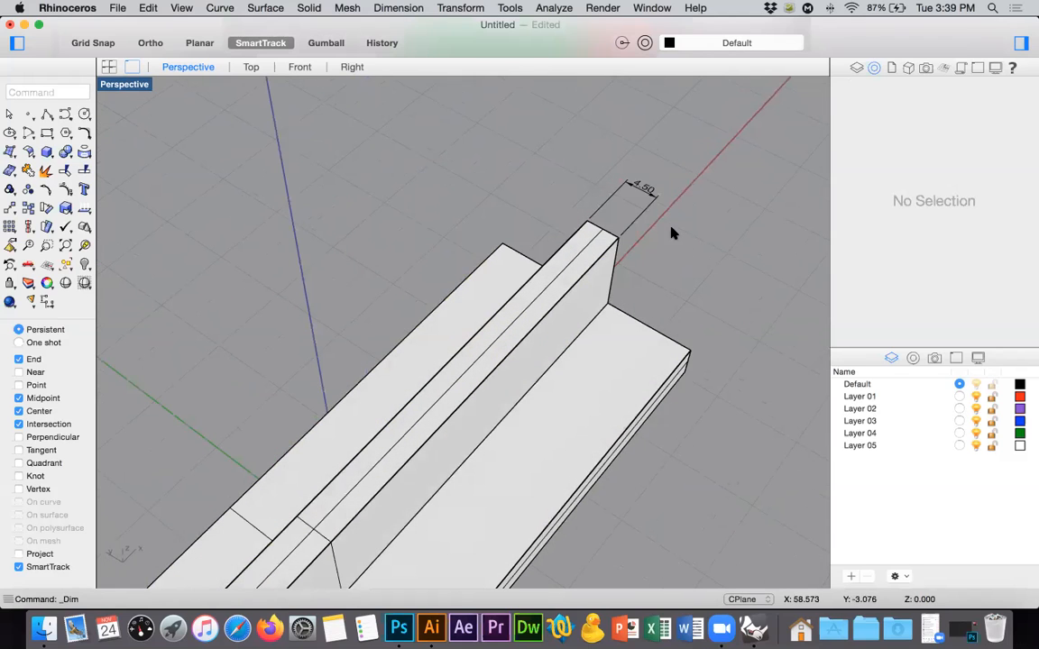
pyautogui.click(629, 199)
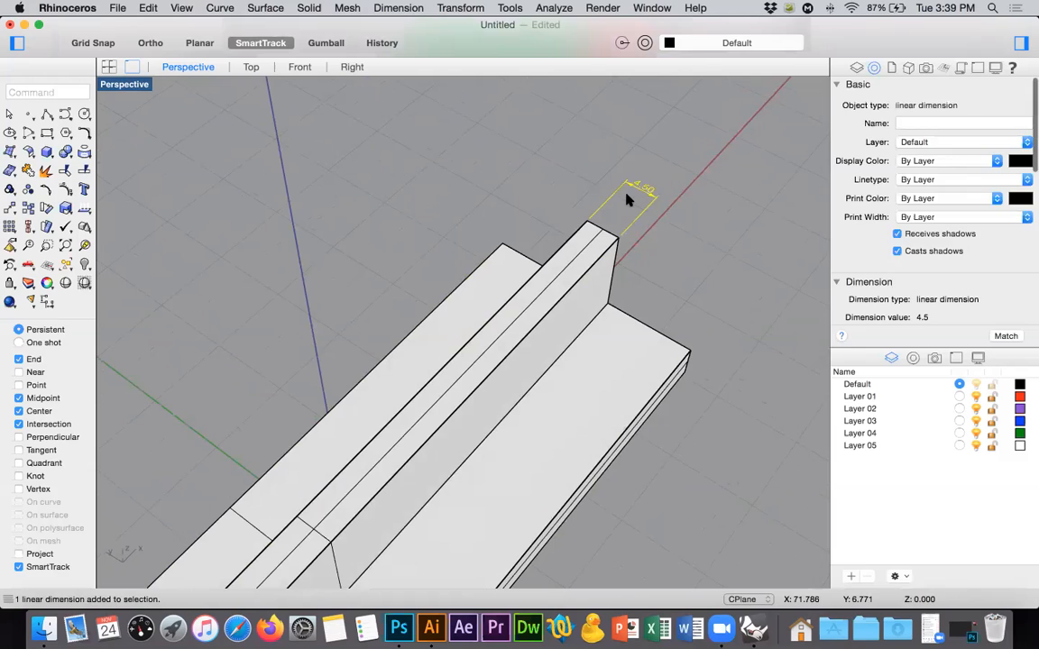
pyautogui.press('Delete')
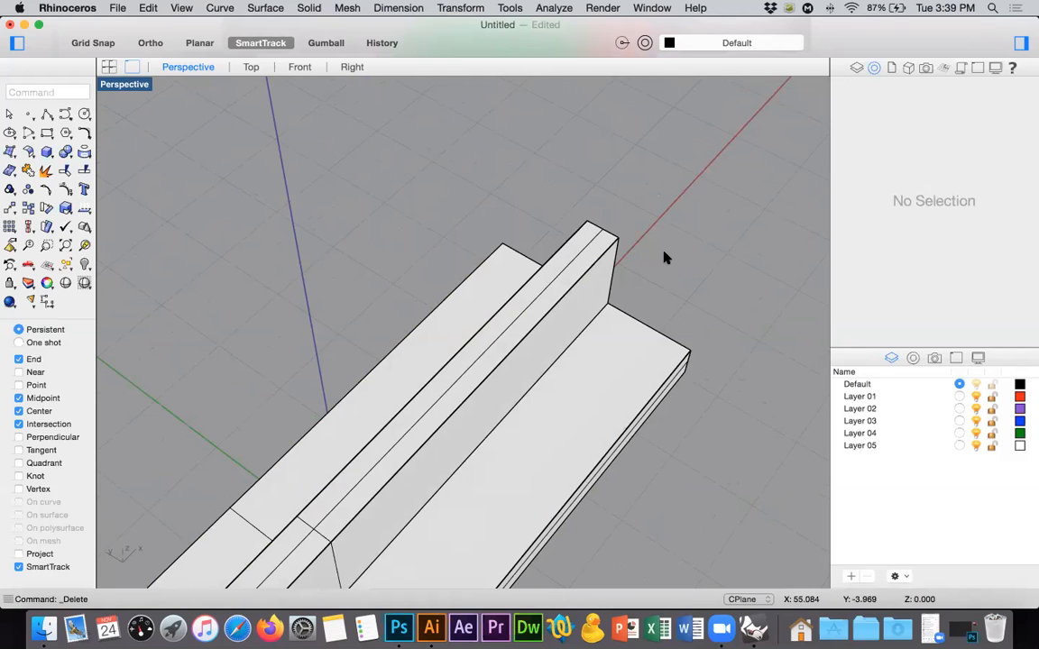
# Extract the vertical piece's large front face and the horizontal piece's top face from their polysurfaces.
pyautogui.scroll(-6, 658, 257)
pyautogui.moveTo(617, 302); pyautogui.dragTo(617, 302, button='right')
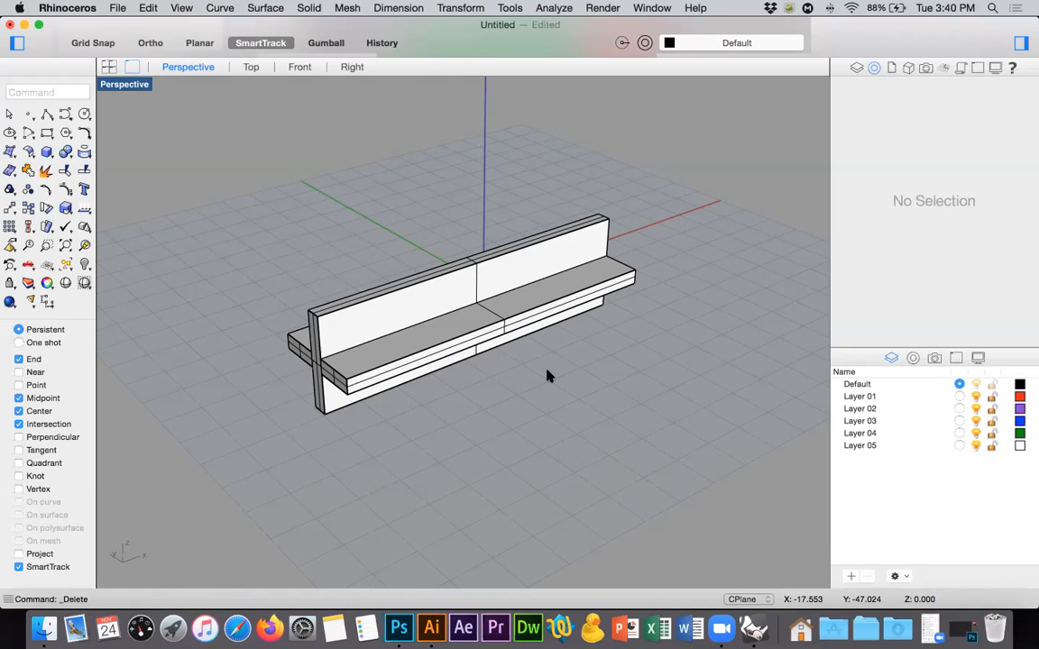
pyautogui.click(30, 155)
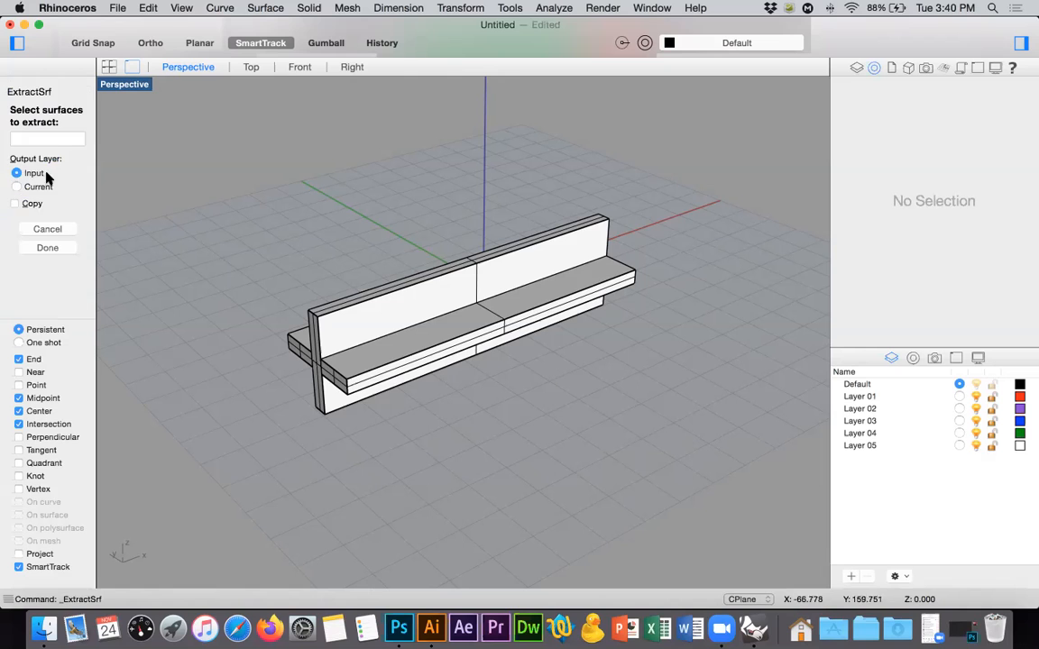
pyautogui.click(381, 329)
pyautogui.click(397, 352)
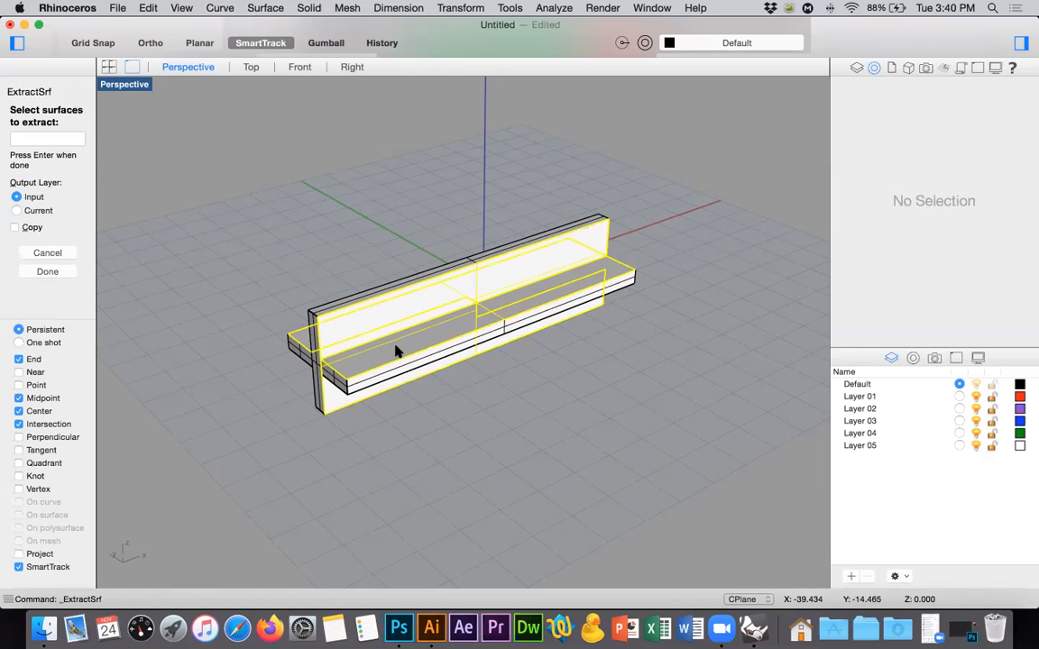
pyautogui.press('Return')
# Delete the leftover polysurfaces of both pieces, keeping only the two extracted faces.
pyautogui.click(359, 336)
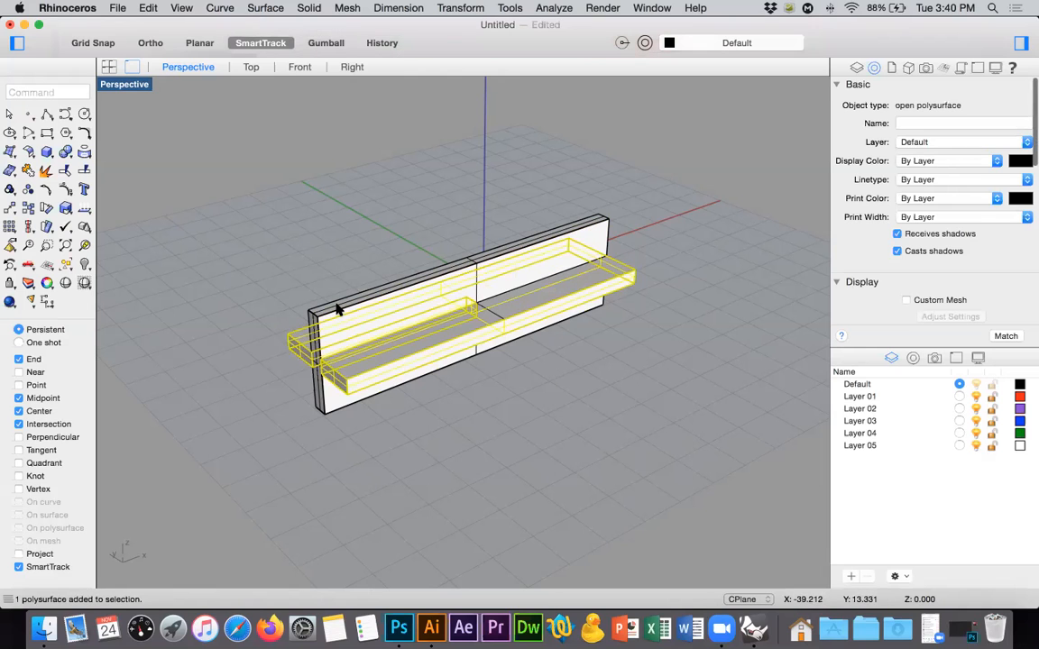
pyautogui.keyDown('shift'); pyautogui.click(337, 308); pyautogui.keyUp('shift')
pyautogui.press('Delete')
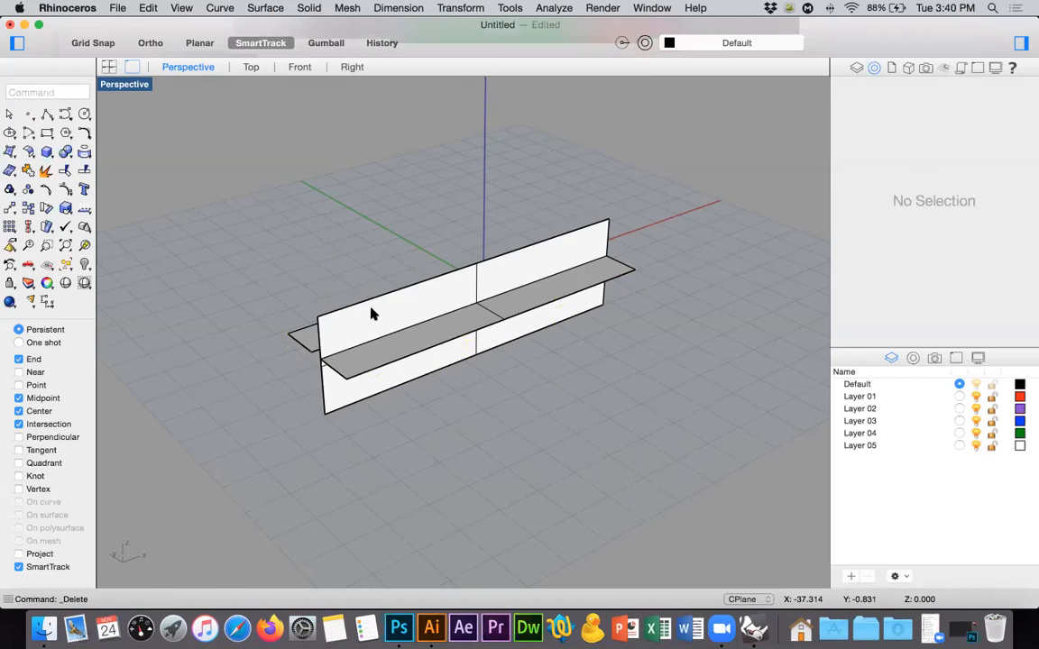
# Try a Make2D drawing of the vertical face from the Perspective view and undo it.
pyautogui.click(370, 311)
pyautogui.write('Maket')
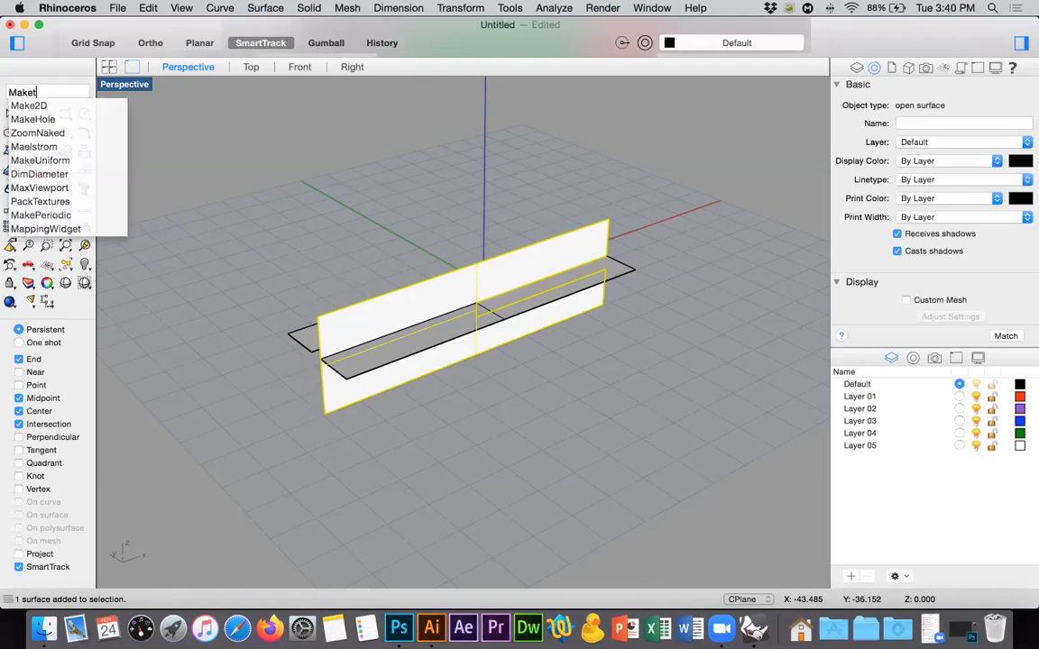
pyautogui.press('Return')
pyautogui.press('Return')
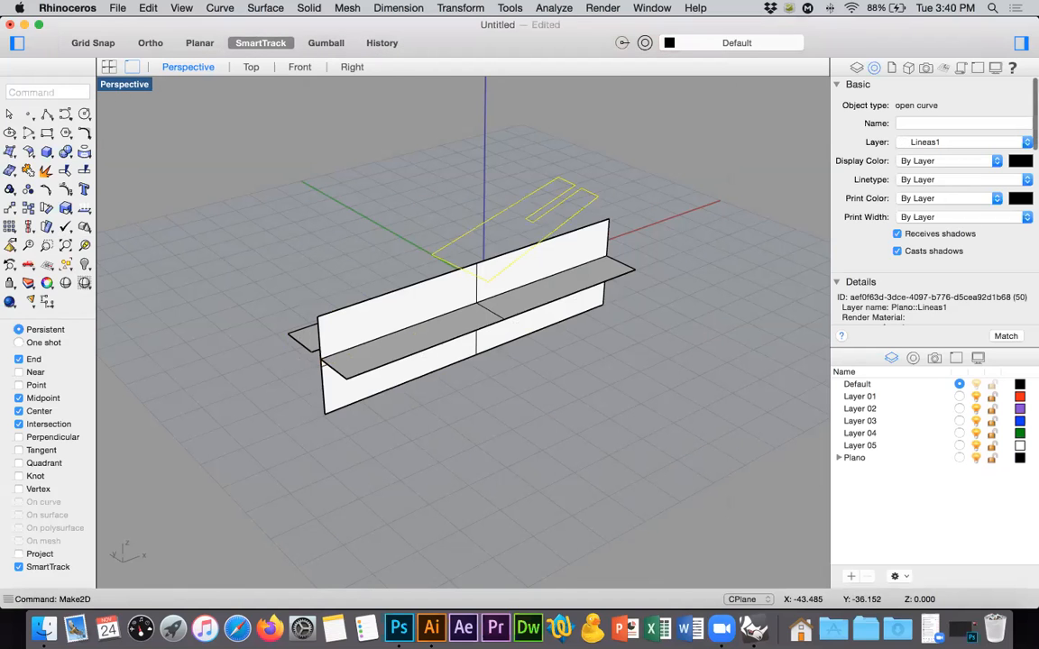
pyautogui.moveTo(626, 364); pyautogui.dragTo(572, 408, button='right')
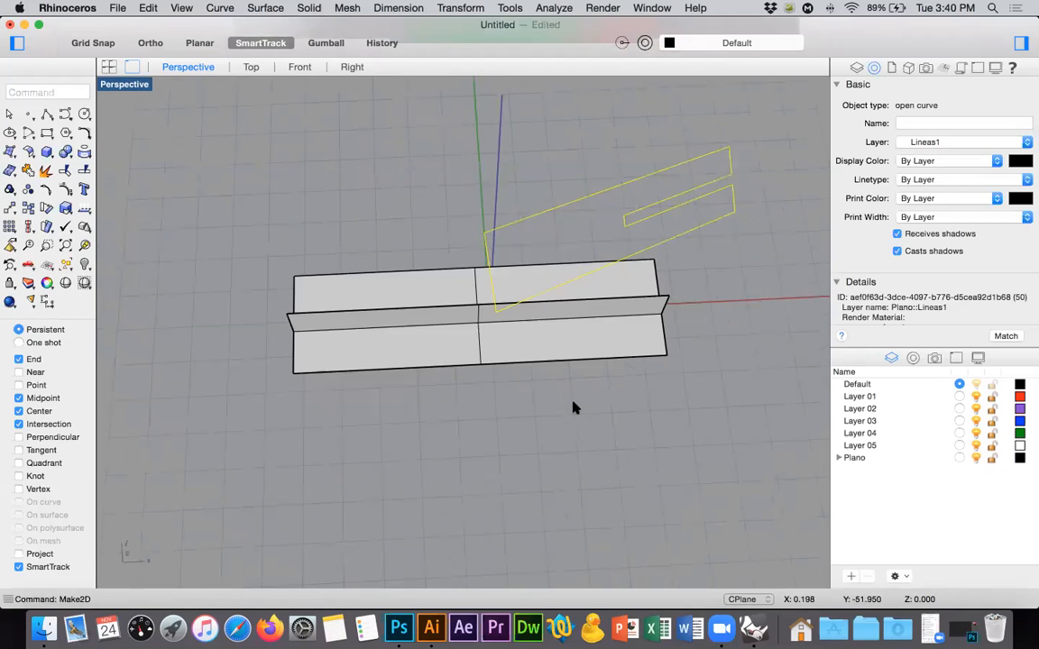
pyautogui.press('super+z')
# Make a 2D drawing of the horizontal face from the Top view, using the Current View layout and the Plano::Lineas1 layer for visible lines.
pyautogui.click(251, 66)
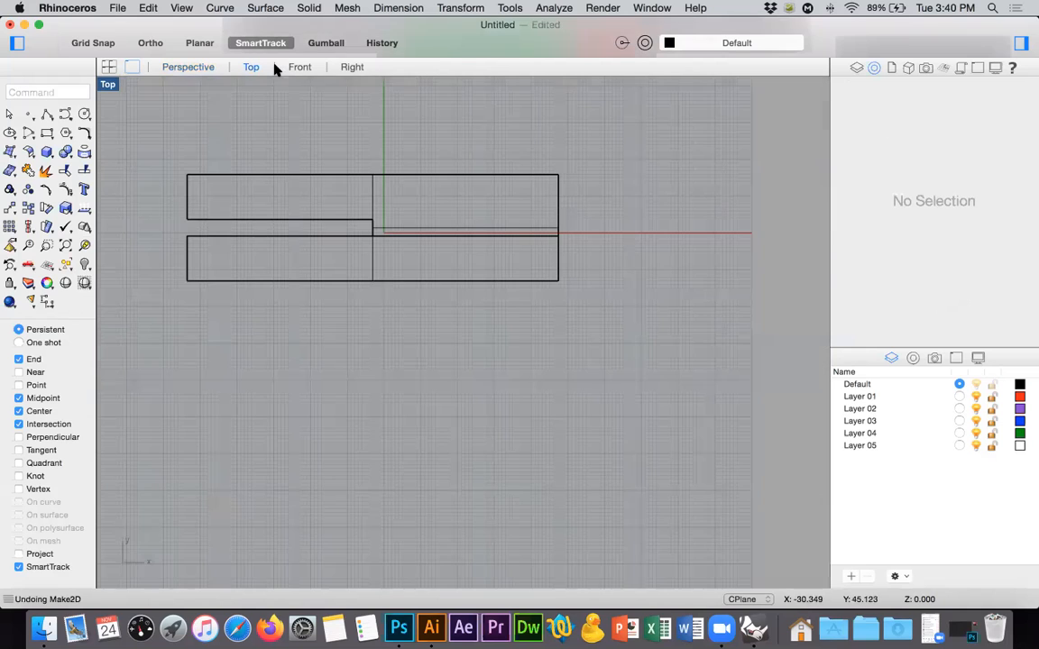
pyautogui.click(376, 176)
pyautogui.press('Return')
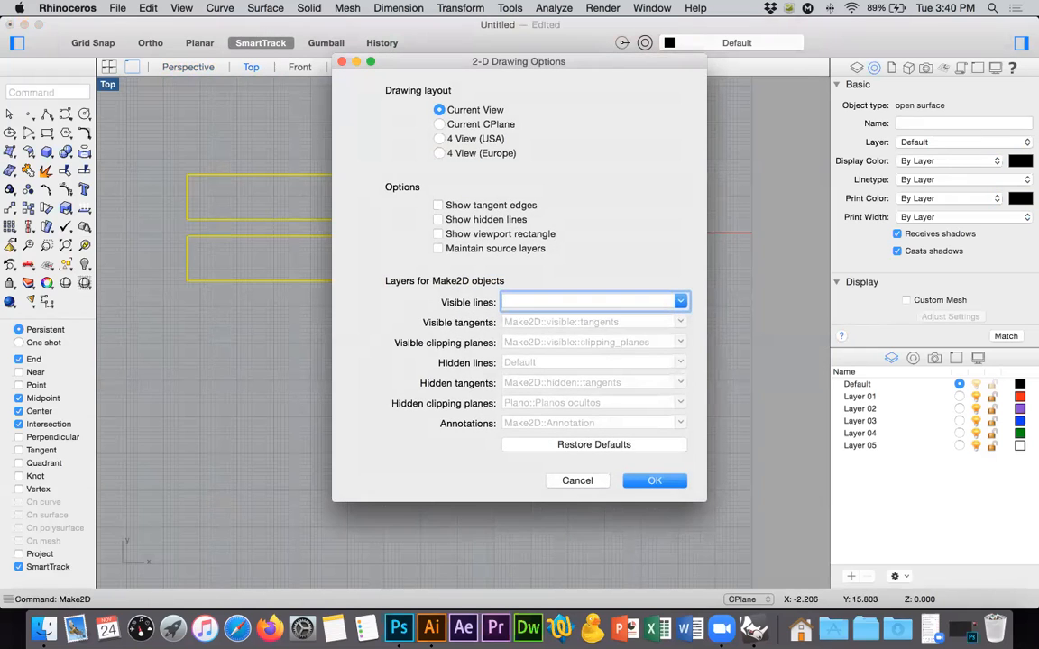
pyautogui.press('Escape')
pyautogui.rightClick(418, 267)
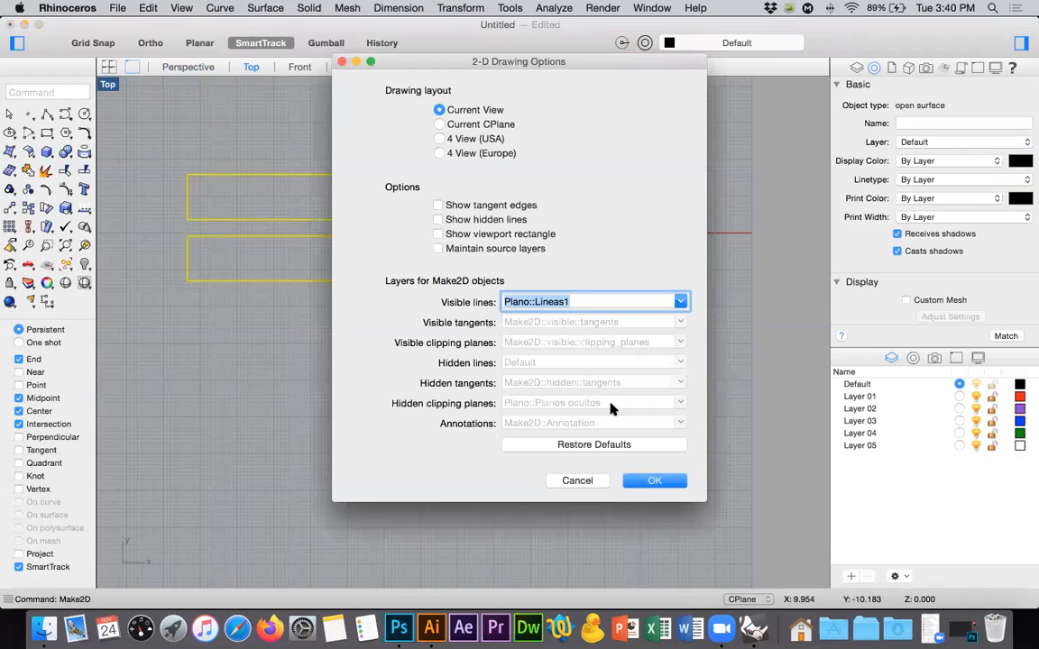
pyautogui.click(645, 480)
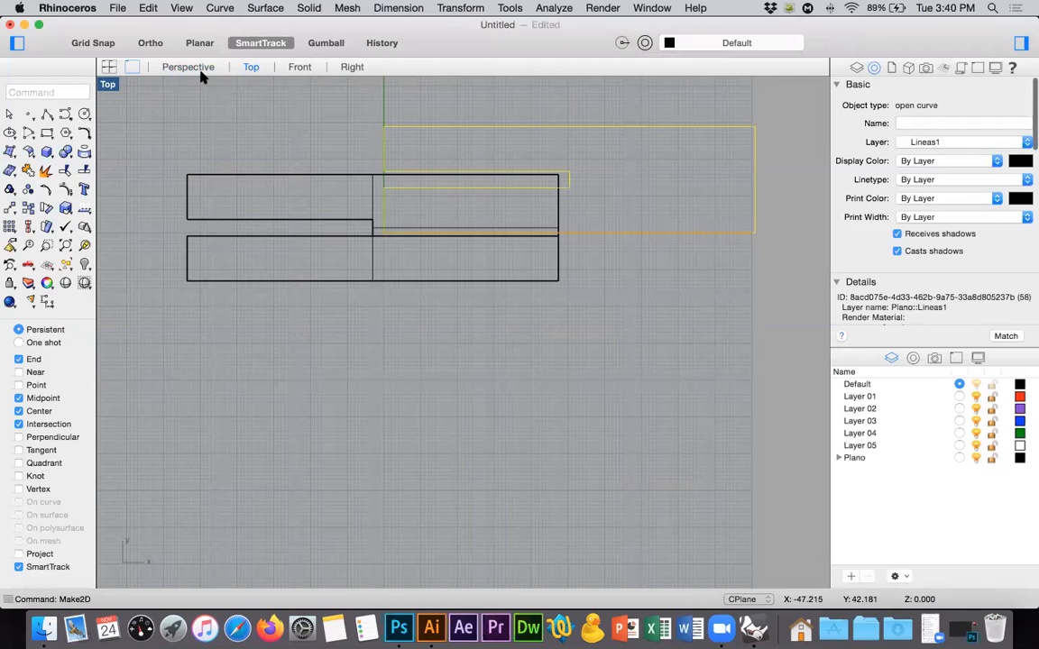
# Move the 2D outline about 47 units along positive Y, clear of the original faces.
pyautogui.moveTo(348, 223); pyautogui.dragTo(261, 402, button='right')
pyautogui.click(10, 191)
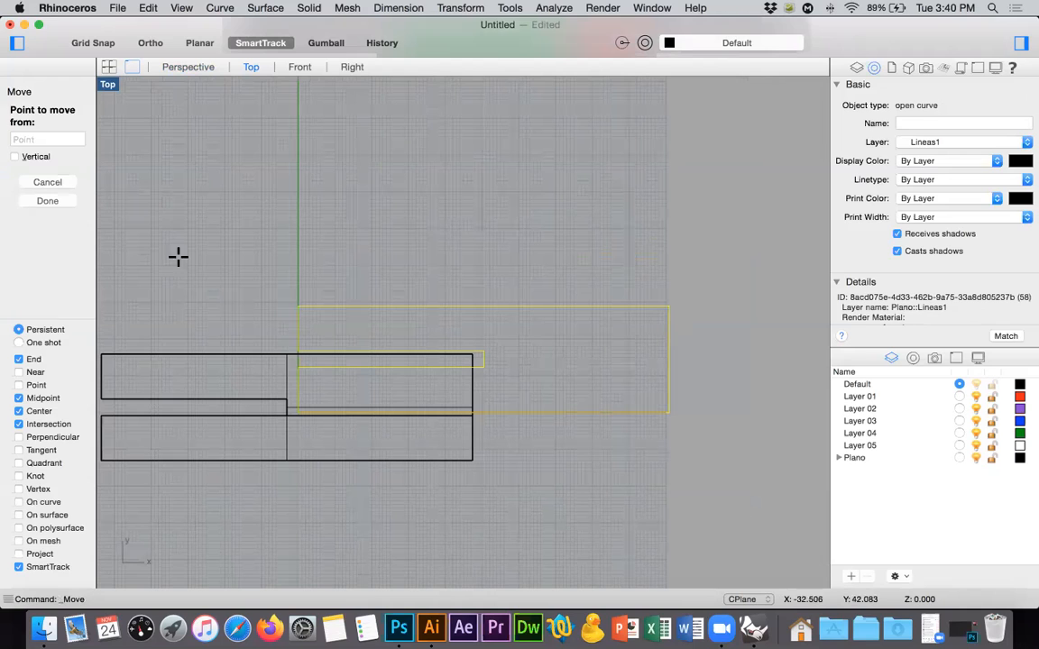
pyautogui.click(733, 398)
pyautogui.click(715, 233)
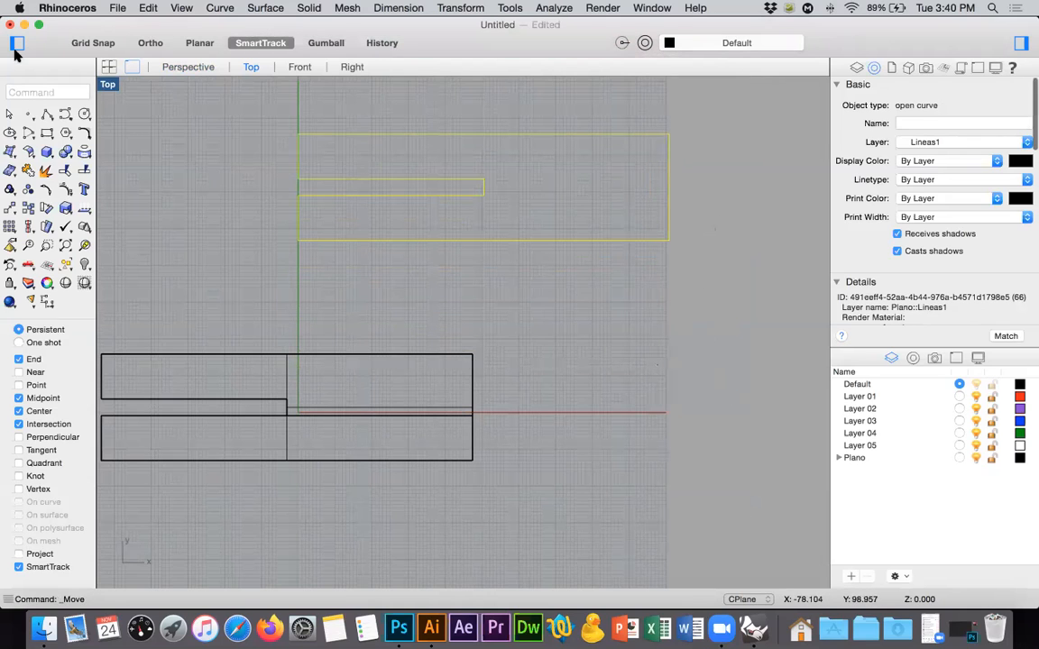
# Join all the curves of the 2D outline into one closed curve in the Top view.
pyautogui.click(108, 69)
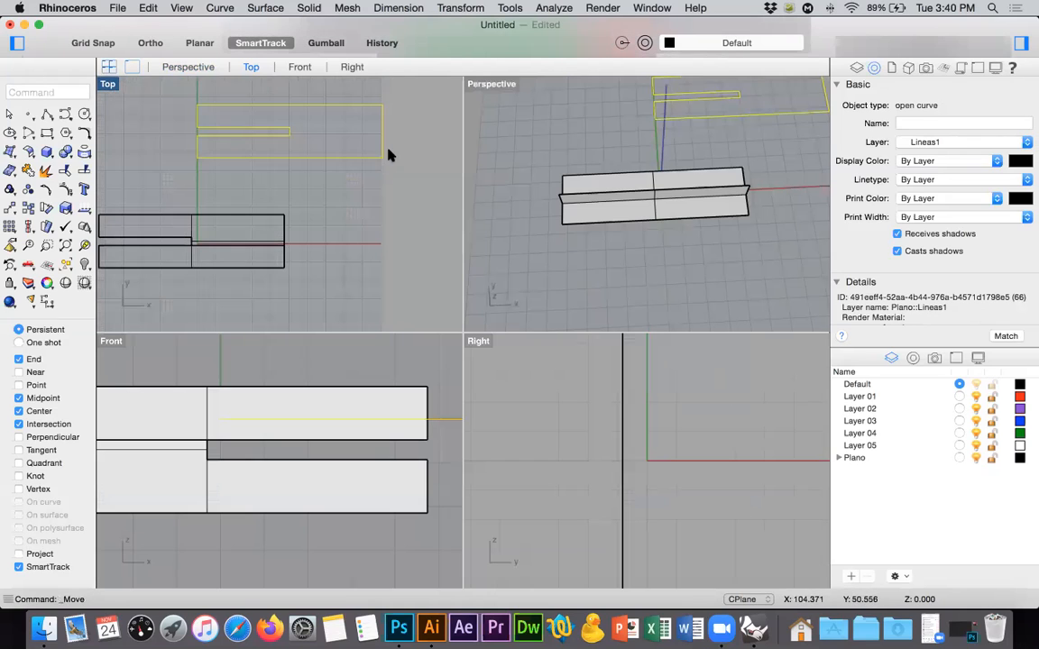
pyautogui.doubleClick(109, 86)
pyautogui.moveTo(334, 241); pyautogui.dragTo(339, 335, button='right')
pyautogui.click(299, 177)
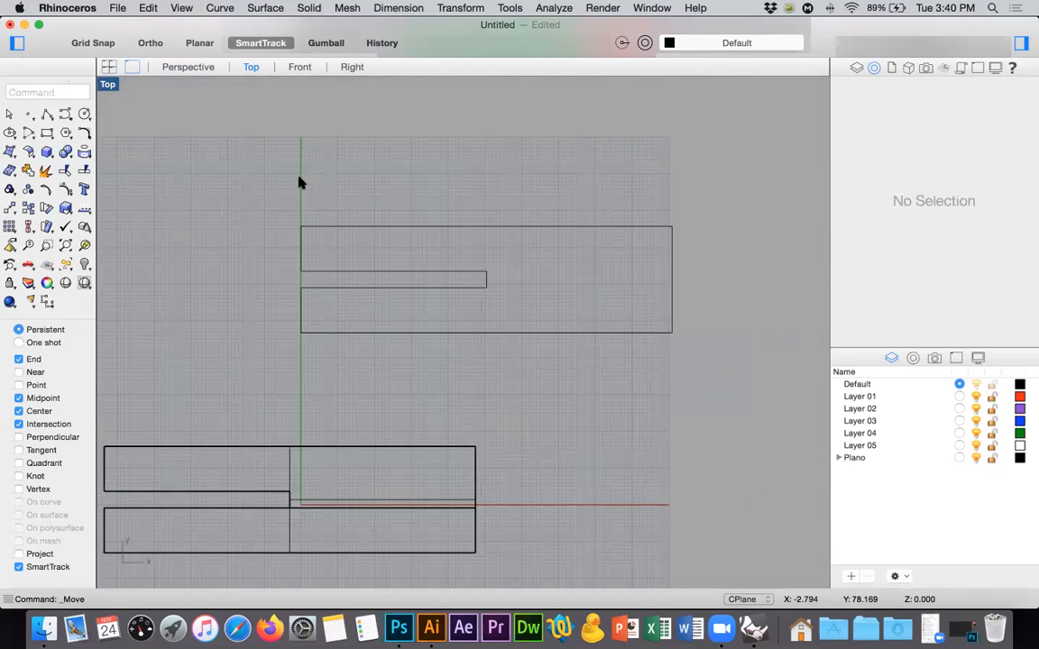
pyautogui.click(374, 273)
pyautogui.moveTo(246, 175); pyautogui.dragTo(751, 389)
pyautogui.click(28, 173)
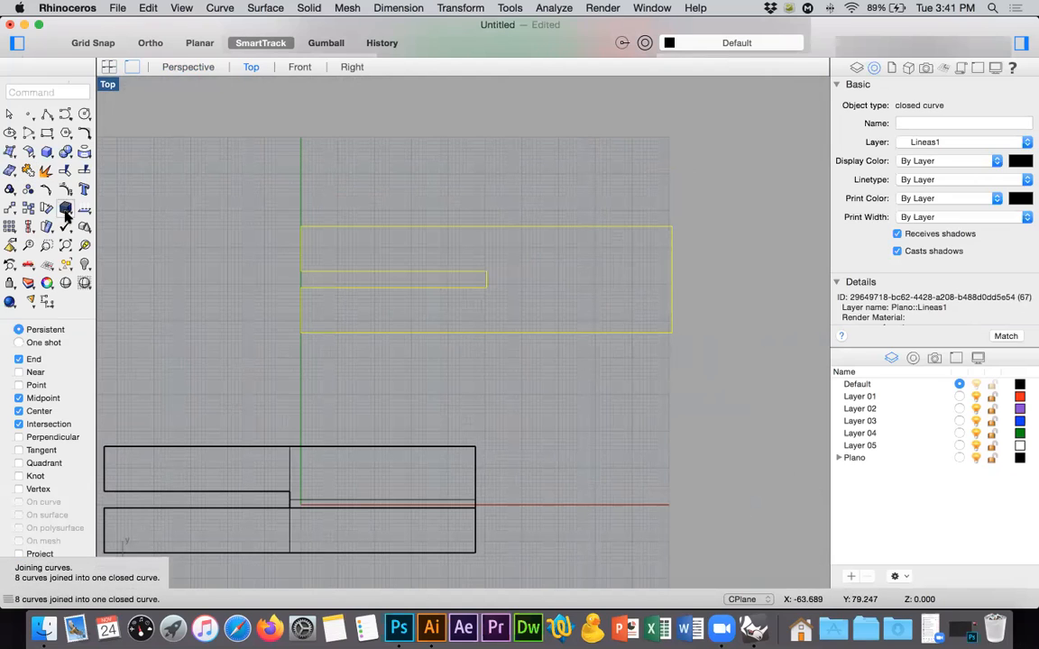
# Scale the closed outline uniformly from the slot's inner corner so that the slot width becomes 3.
pyautogui.click(66, 209)
pyautogui.click(485, 272)
pyautogui.click(486, 285)
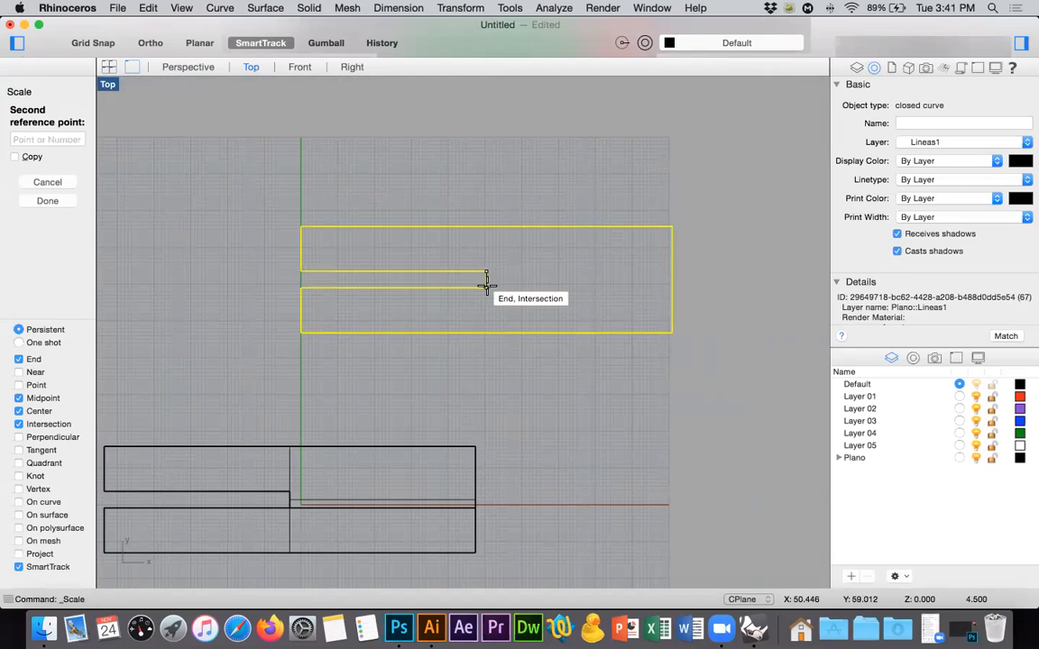
pyautogui.write('3')
pyautogui.press('Return')
pyautogui.click(466, 169)
# Draw a small circle centred on the upper corner of the slot's open end.
pyautogui.keyDown('ctrl'); pyautogui.moveTo(485, 265); pyautogui.dragTo(467, 291, button='right'); pyautogui.keyUp('ctrl')
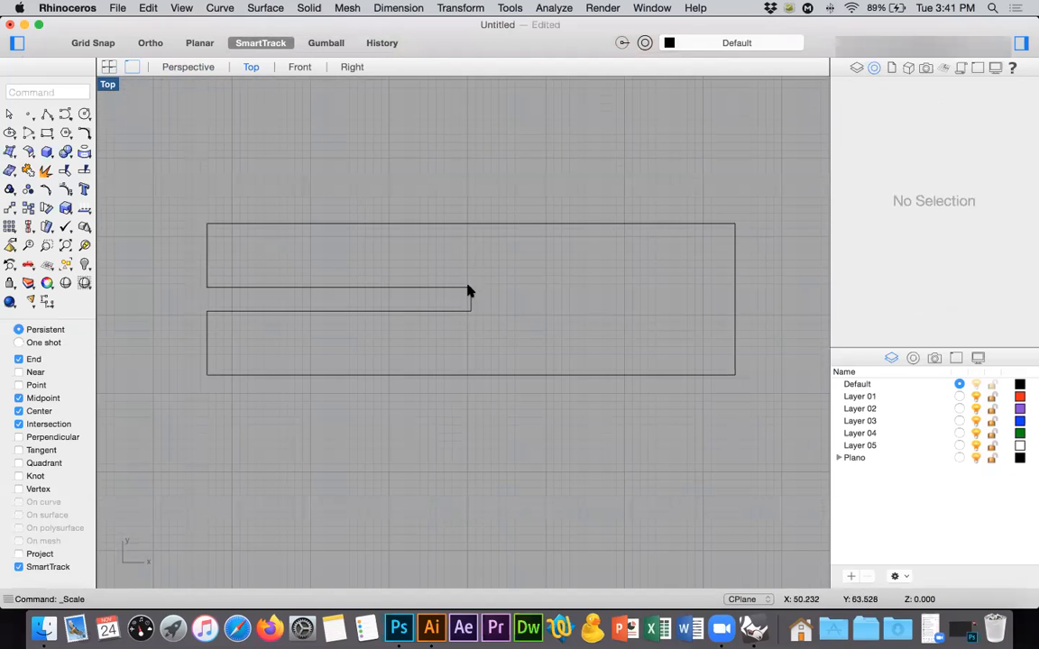
pyautogui.click(84, 114)
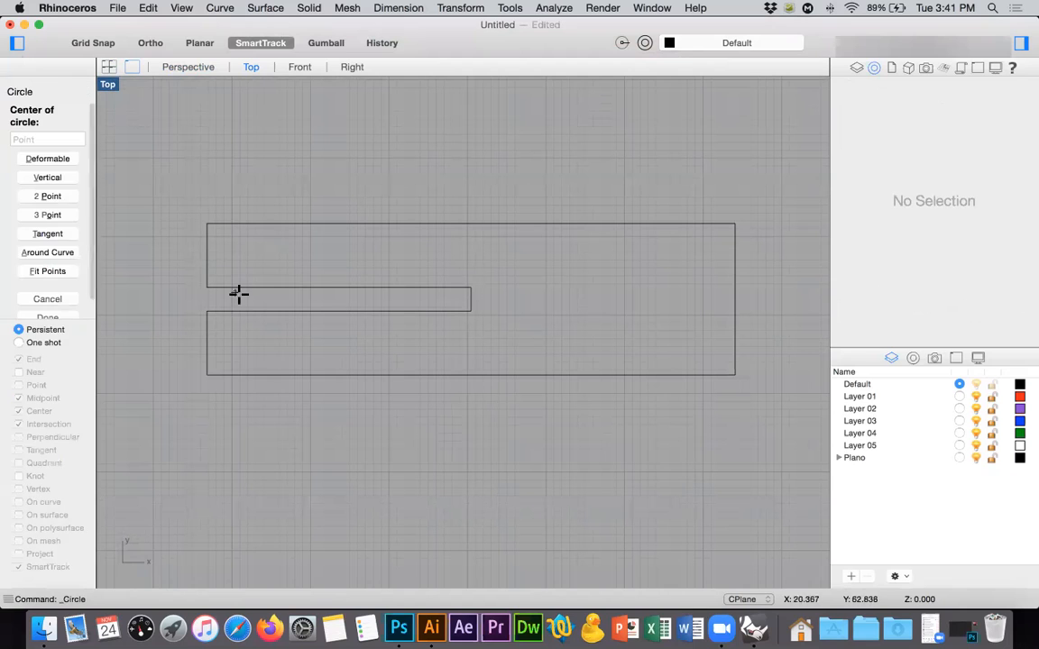
pyautogui.scroll(5, 225, 225)
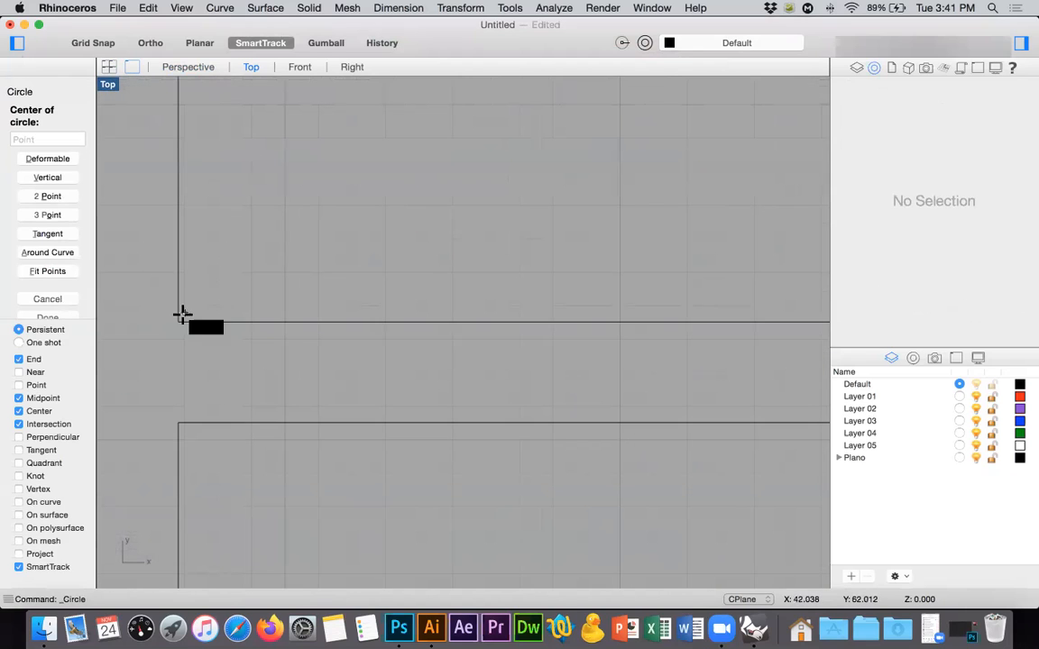
pyautogui.click(178, 323)
pyautogui.write('0.')
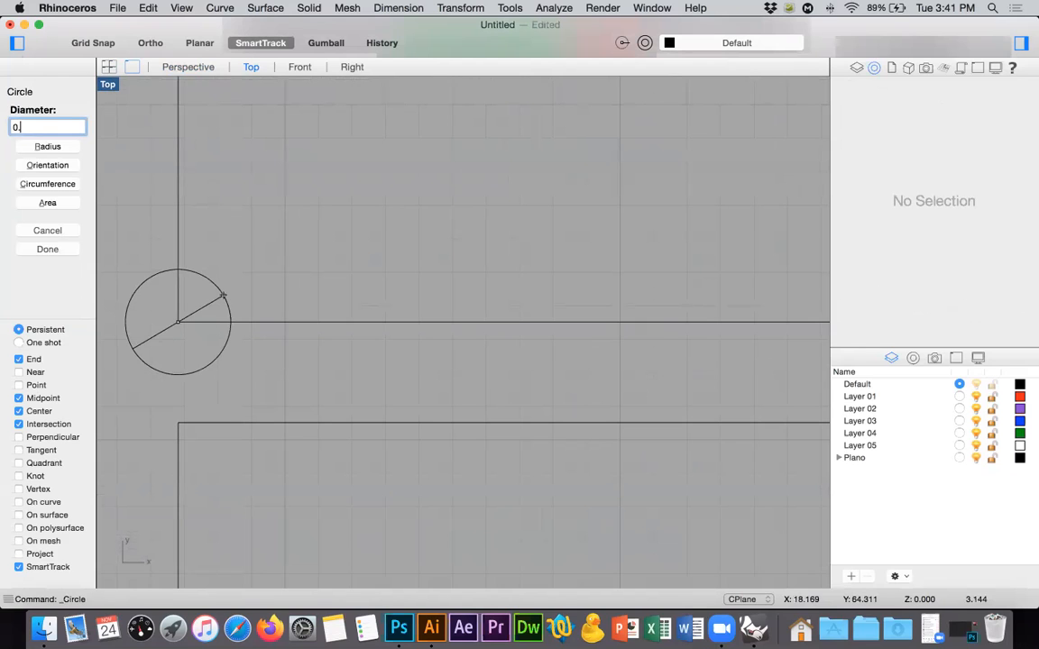
pyautogui.press('Escape')
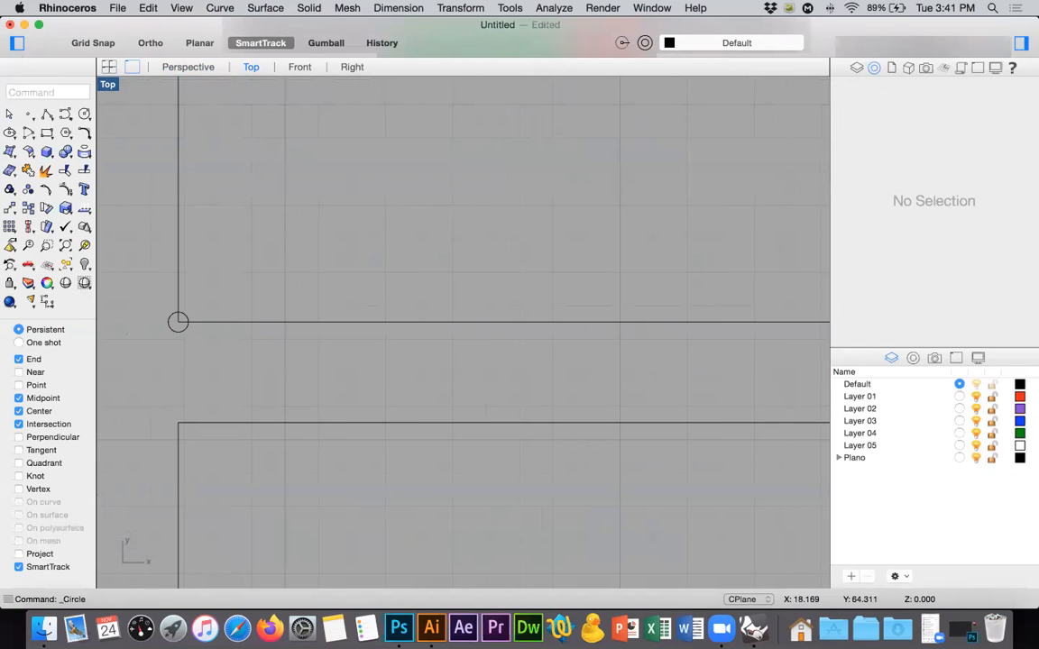
# Move the circle by its centre from the slot's corner along the slot's upper edge to about X 23.2, using only the Near snap.
pyautogui.click(178, 321)
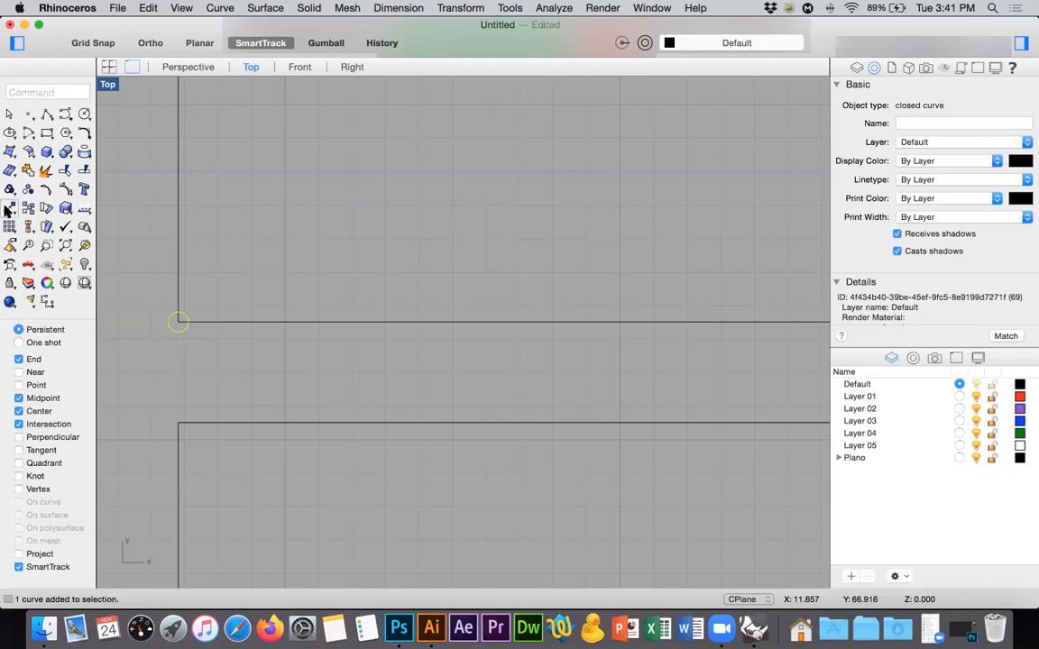
pyautogui.click(9, 190)
pyautogui.click(177, 322)
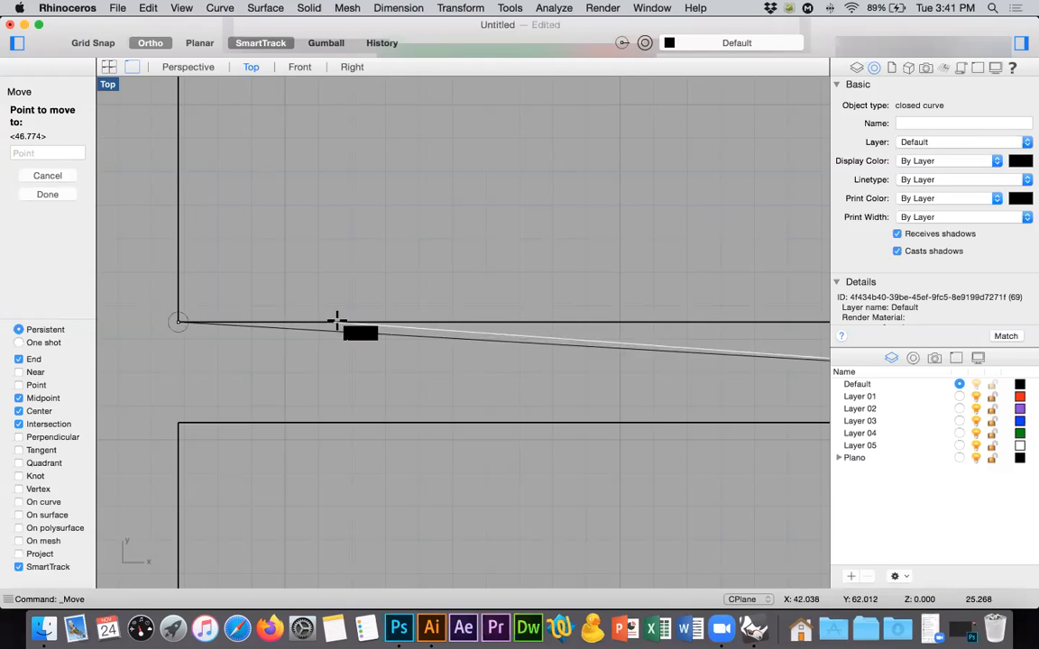
pyautogui.press('F8')
pyautogui.scroll(-1, 27, 350)
pyautogui.click(30, 346)
pyautogui.click(34, 385)
pyautogui.click(33, 398)
pyautogui.click(34, 411)
pyautogui.click(29, 359)
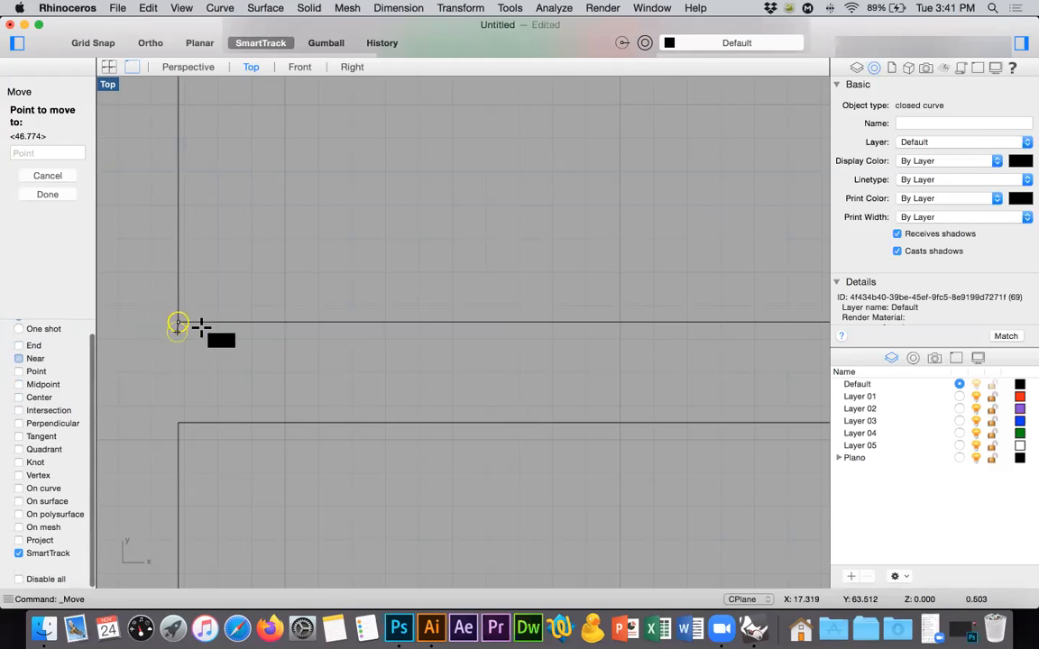
pyautogui.click(392, 322)
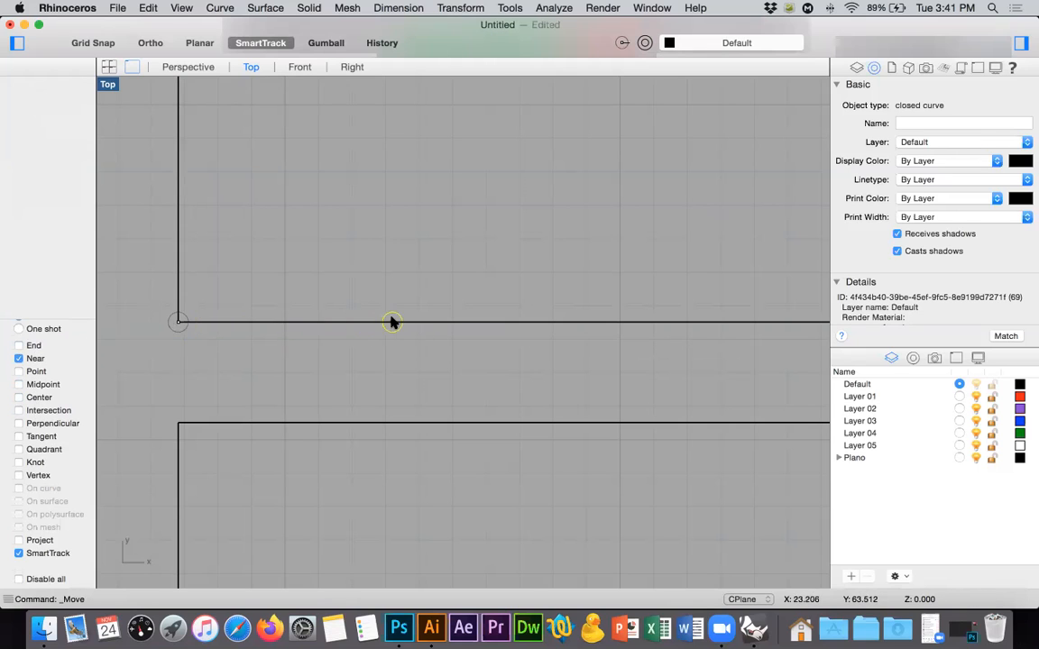
# Draw a horizontal line from the circle's top quadrant to just past the outline's open end, at about X 16.3.
pyautogui.click(46, 113)
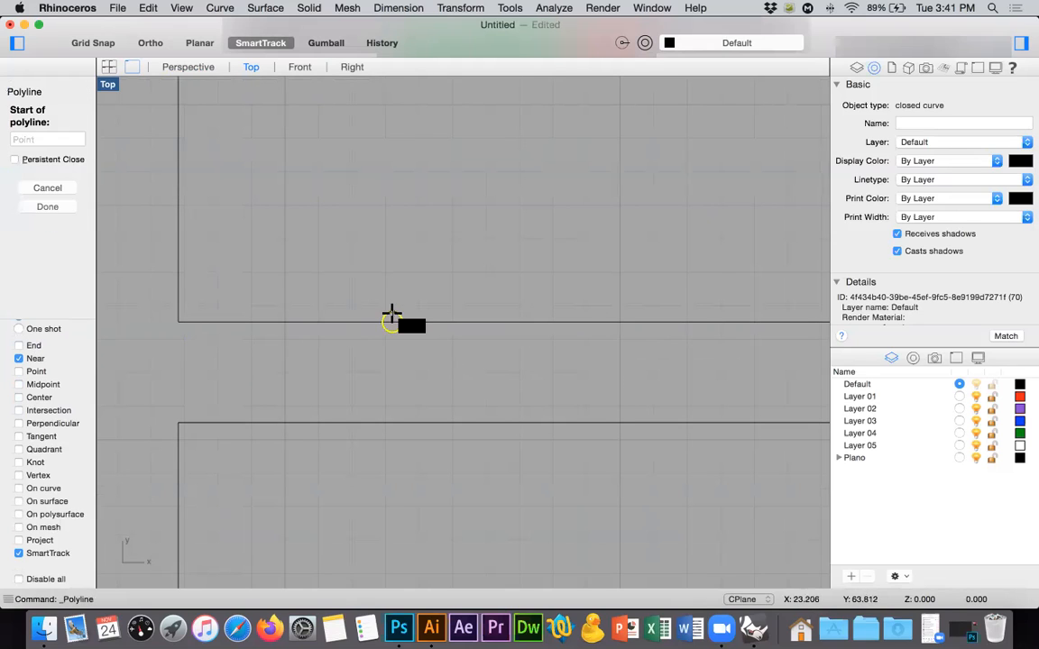
pyautogui.click(38, 450)
pyautogui.click(392, 313)
pyautogui.press('F8')
pyautogui.click(161, 308)
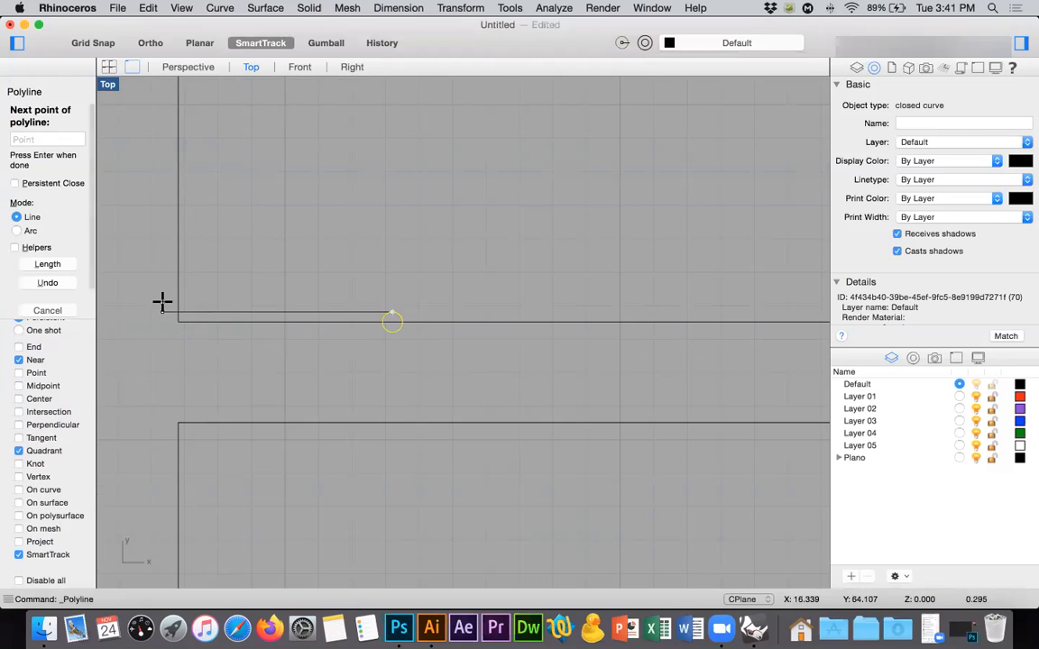
pyautogui.press('Return')
pyautogui.scroll(-3, 289, 355)
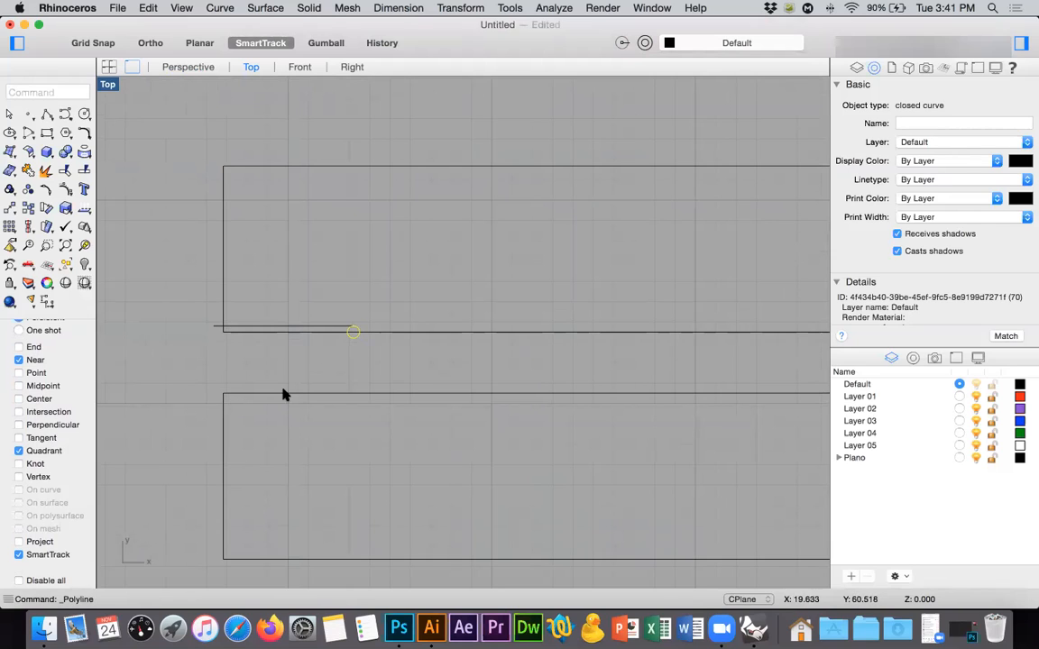
pyautogui.press('Delete')
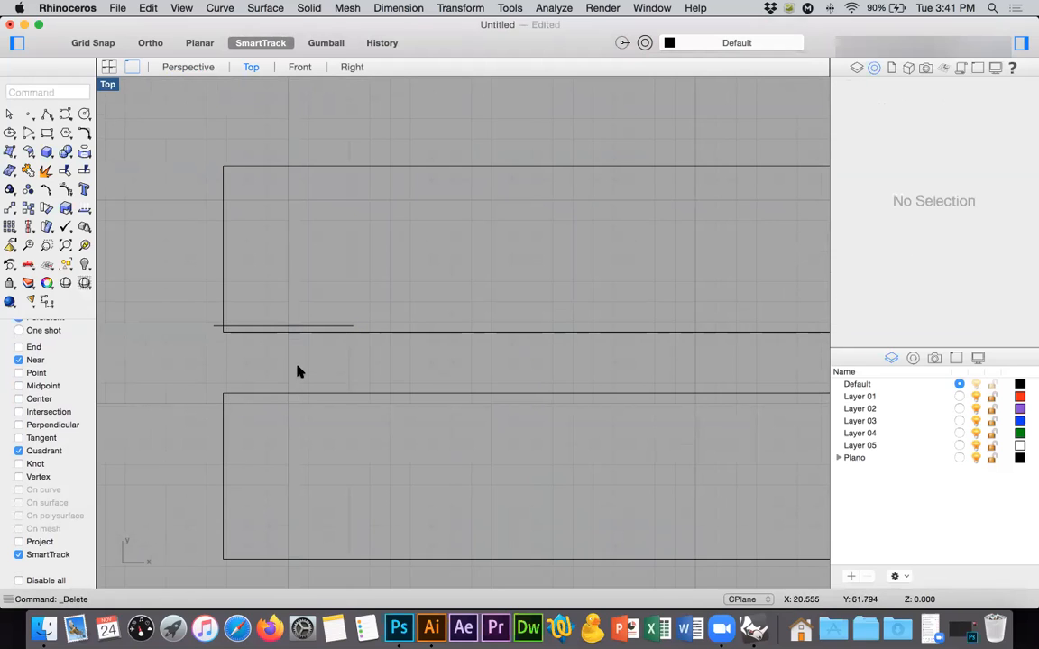
pyautogui.press('super+z')
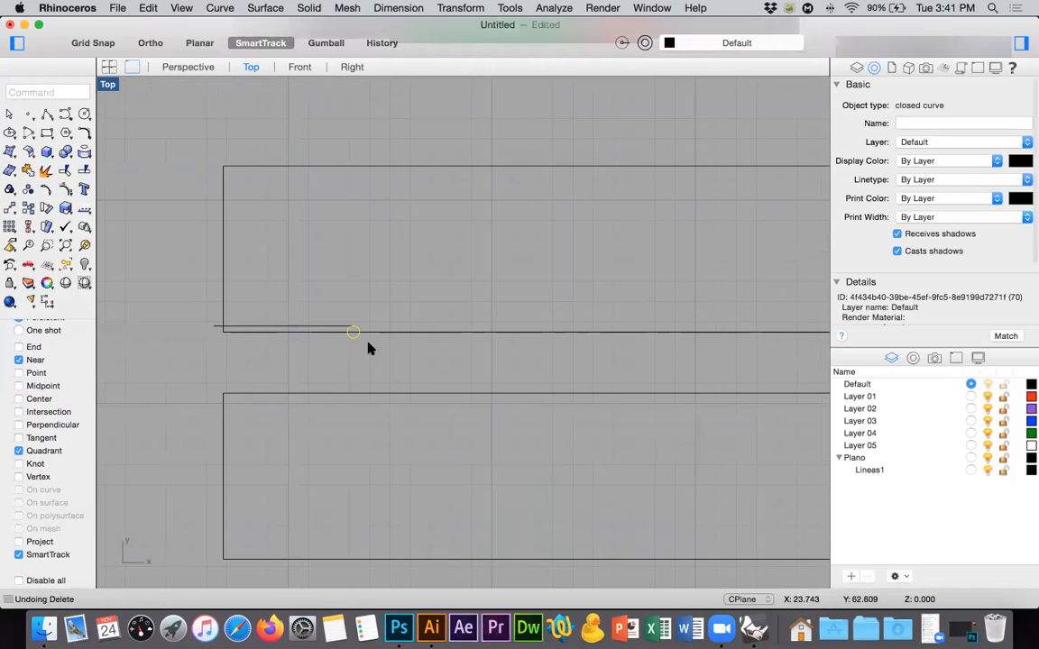
# Move the circle 0.3 along negative Y so that it sits just below the slot's upper edge.
pyautogui.click(9, 210)
pyautogui.write('0.3')
pyautogui.press('Return')
pyautogui.keyDown('shift'); pyautogui.click(181, 277); pyautogui.keyUp('shift')
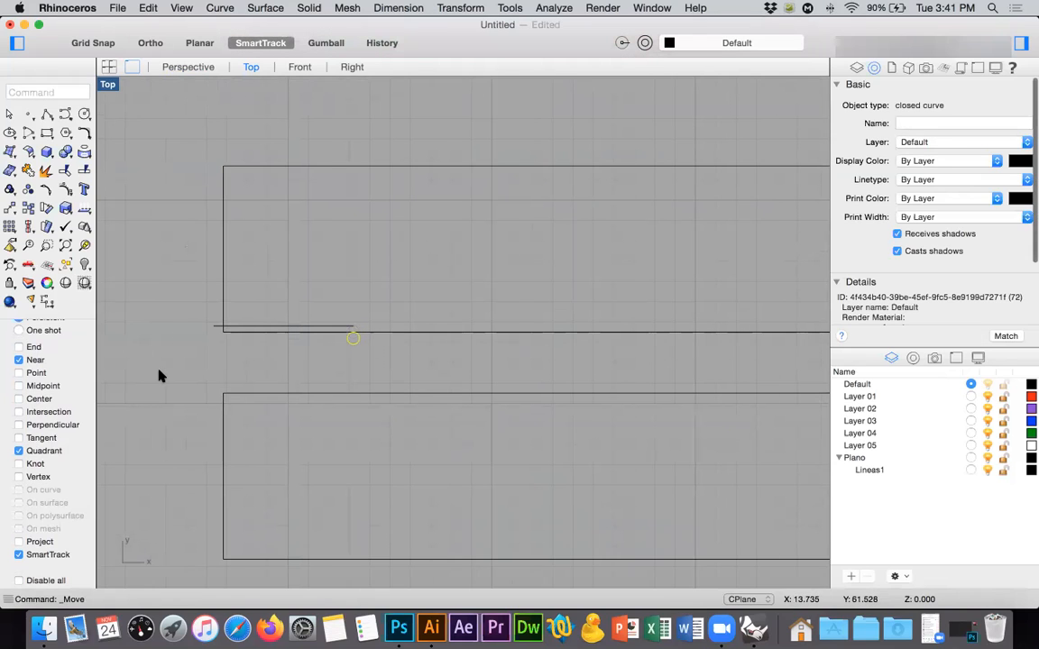
# Delete the horizontal line drawn just above the slot's upper edge.
pyautogui.click(323, 336)
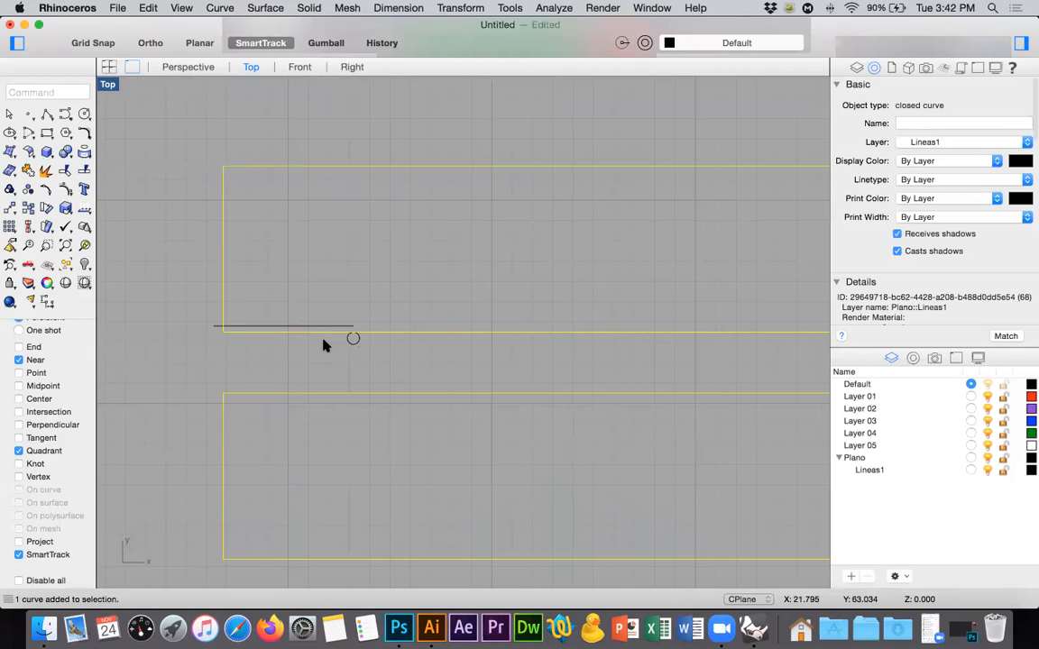
pyautogui.click(286, 327)
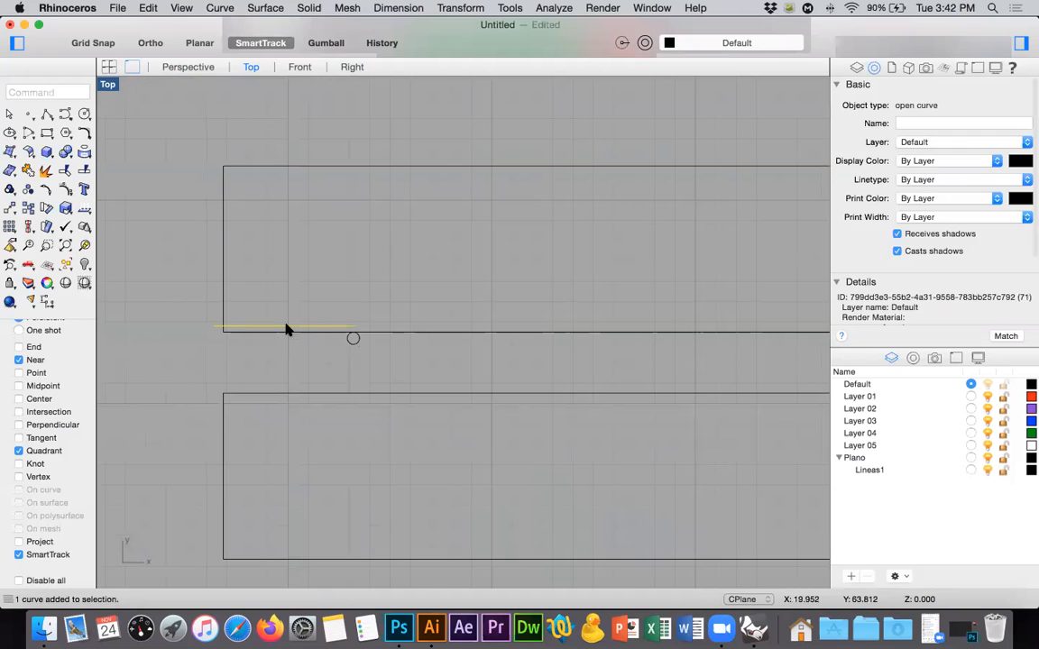
pyautogui.press('Delete')
# Offset the whole closed outline outward by 0.3, keeping sharp corners.
pyautogui.click(279, 341)
pyautogui.write('Offset')
pyautogui.press('Return')
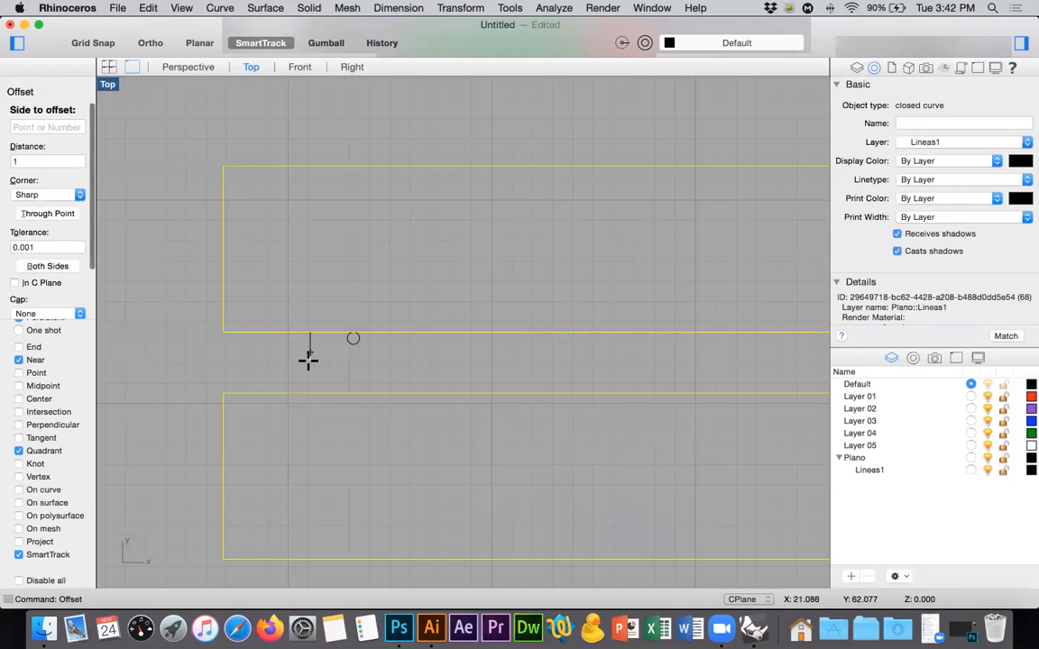
pyautogui.write('0.3')
pyautogui.press('Return')
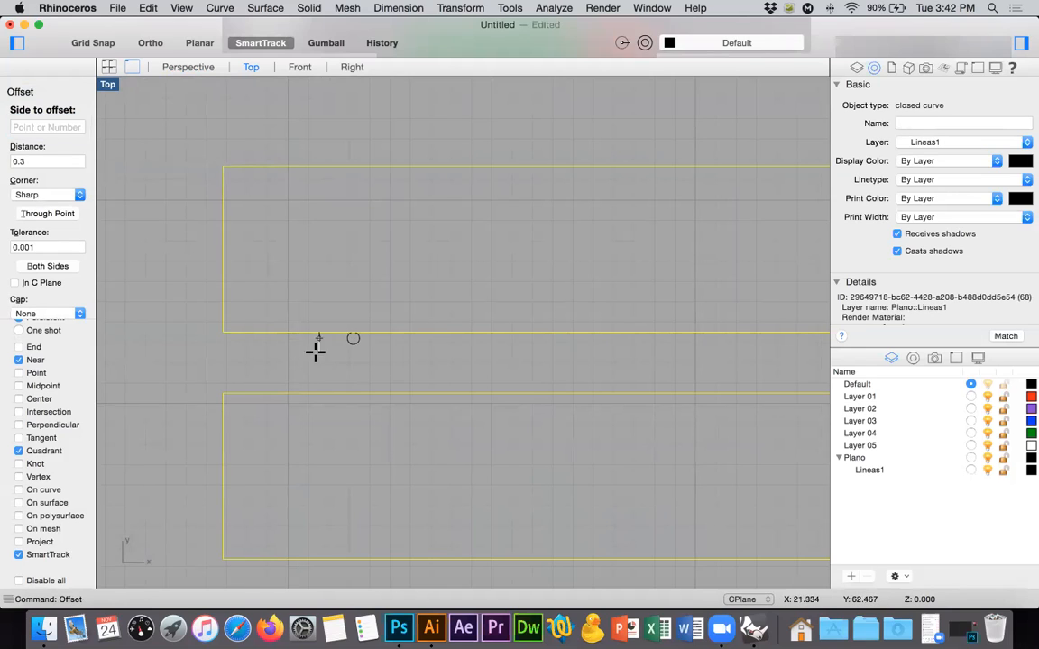
pyautogui.click(298, 352)
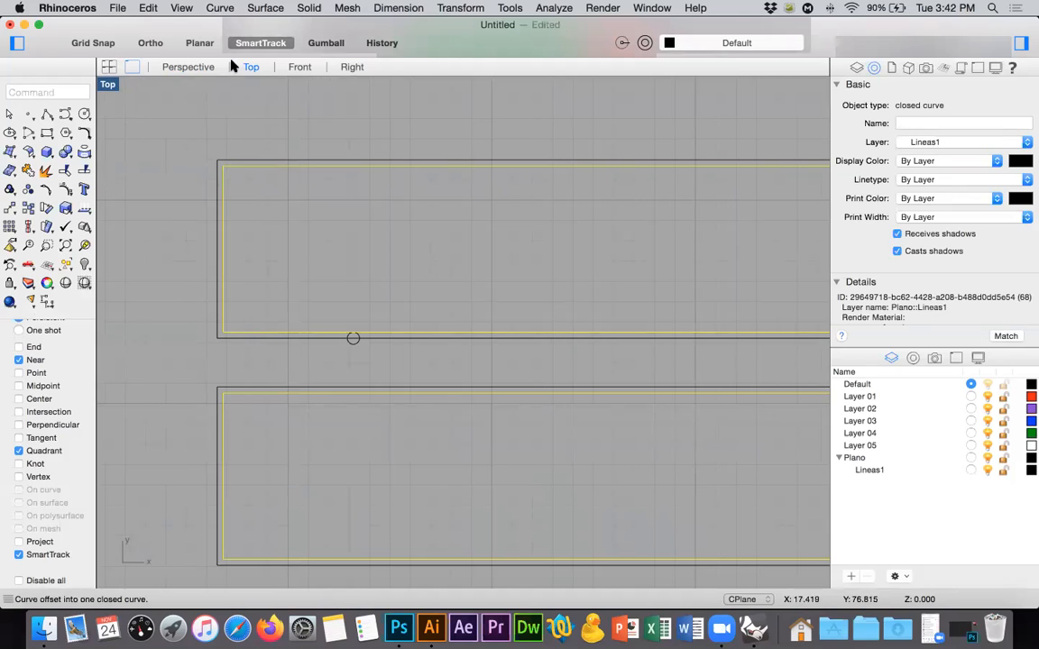
# Draw a tall, narrow rectangle in the Front view, in the empty space beyond the slotted pieces.
pyautogui.click(299, 68)
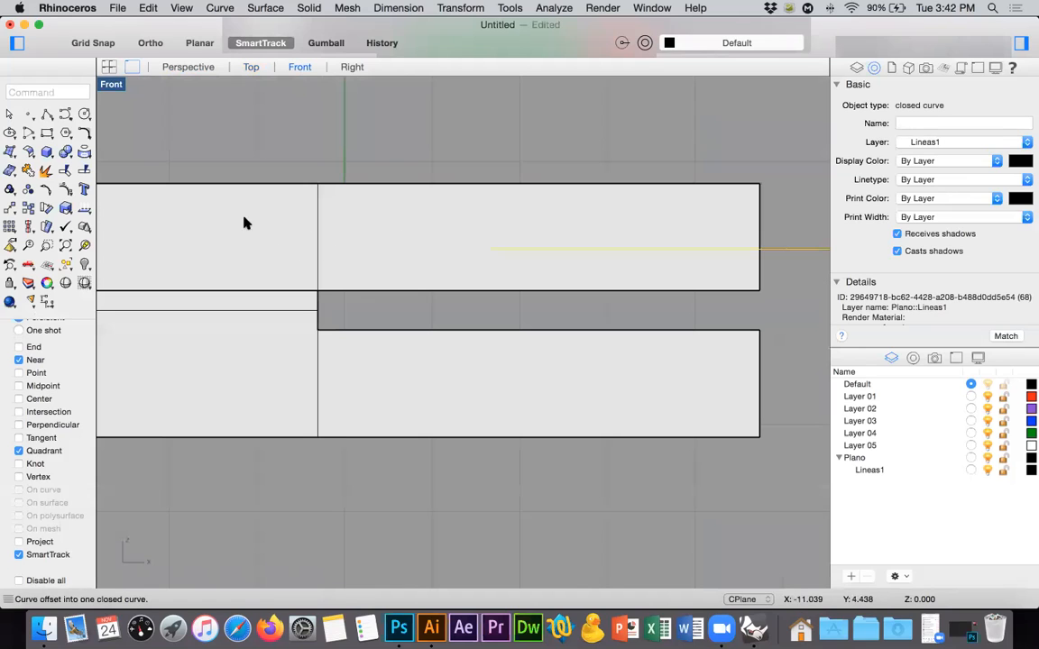
pyautogui.scroll(-5, 278, 221)
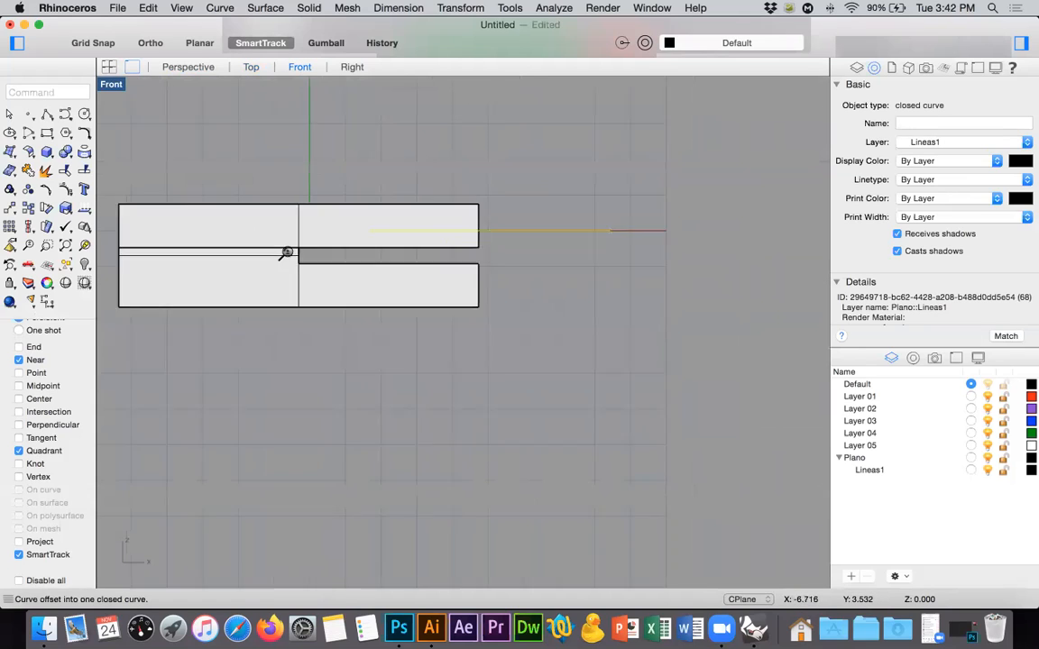
pyautogui.click(47, 132)
pyautogui.click(629, 165)
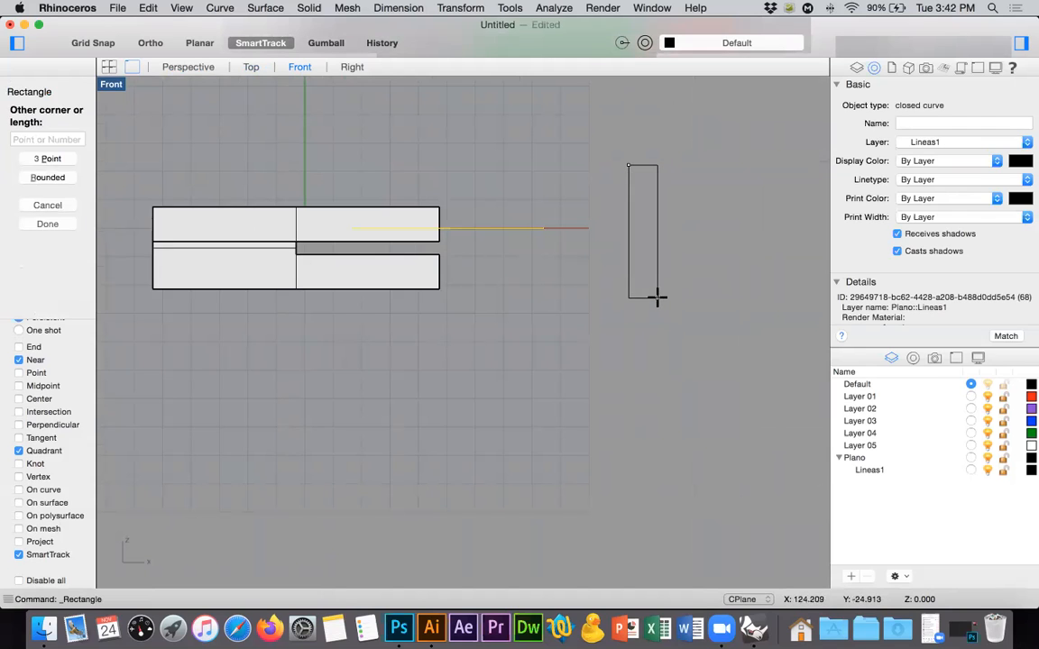
pyautogui.click(658, 307)
# Duplicate the tall rectangle in place and rotate the copy 90 degrees about its centre to form a cross, then select the horizontal rectangle.
pyautogui.click(658, 230)
pyautogui.press('super+c')
pyautogui.press('super+v')
pyautogui.click(47, 188)
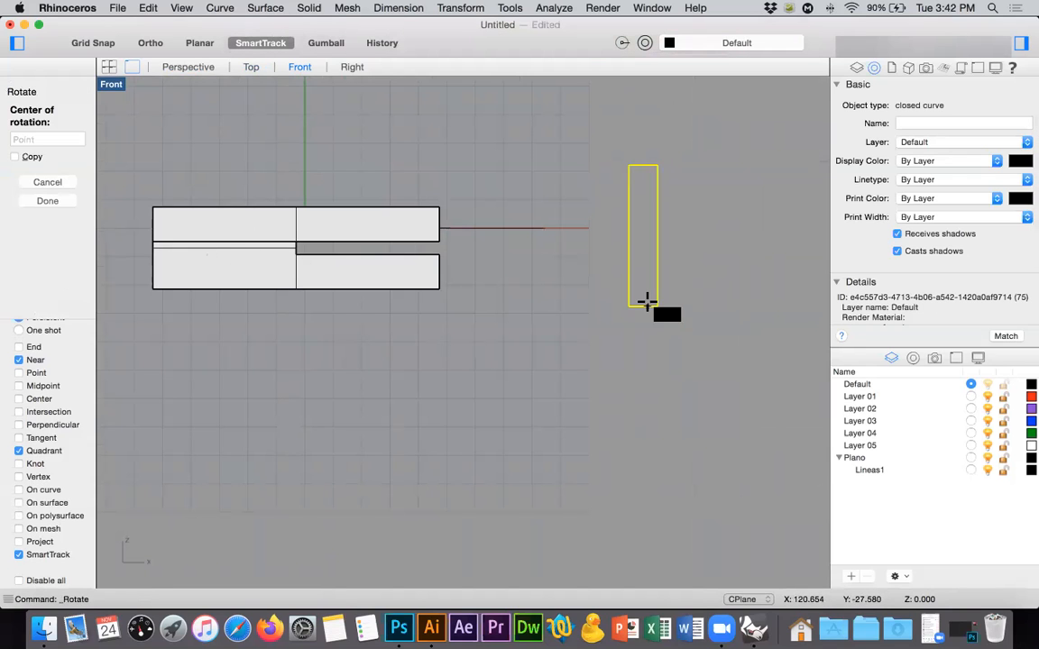
pyautogui.click(39, 399)
pyautogui.click(658, 306)
pyautogui.keyDown('shift'); pyautogui.click(754, 288); pyautogui.keyUp('shift')
pyautogui.keyDown('shift'); pyautogui.click(658, 135); pyautogui.keyUp('shift')
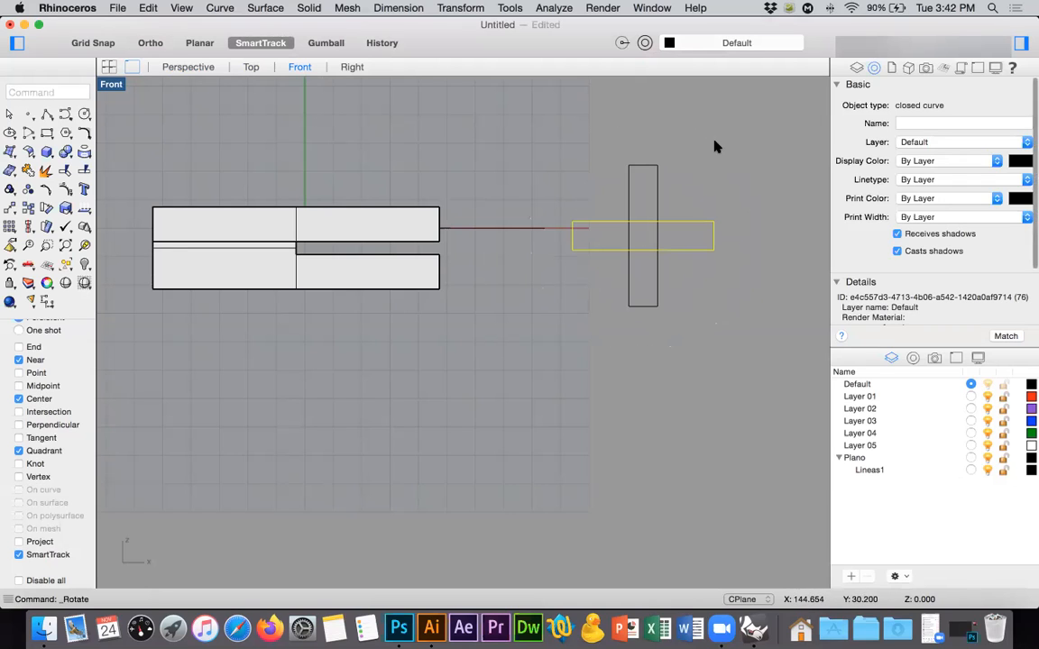
pyautogui.press('Escape')
pyautogui.scroll(3, 670, 194)
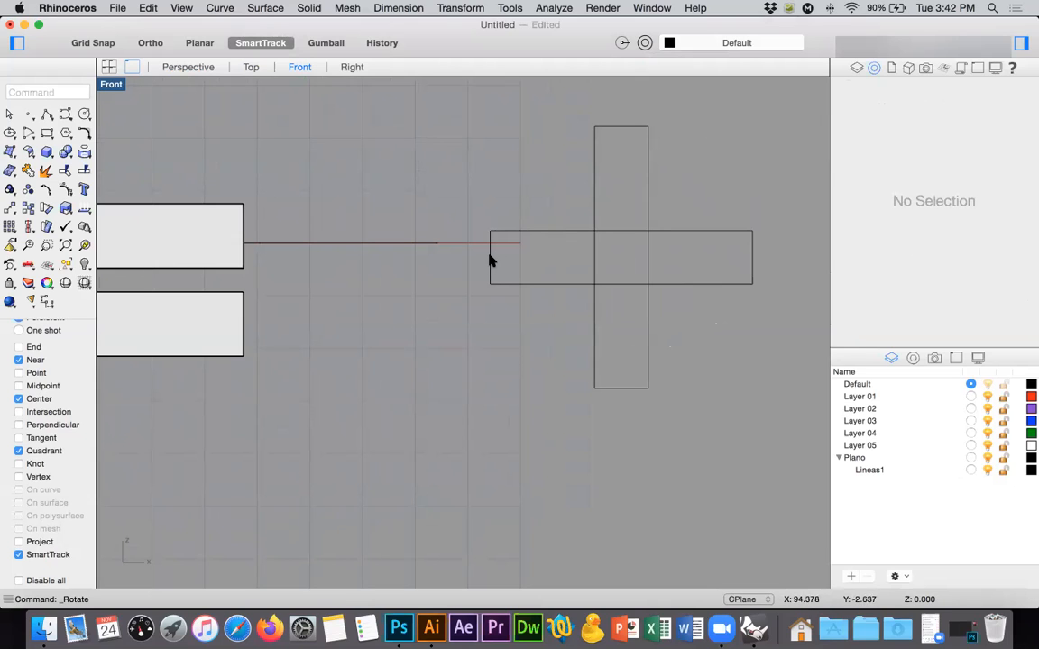
pyautogui.moveTo(514, 215); pyautogui.dragTo(467, 303)
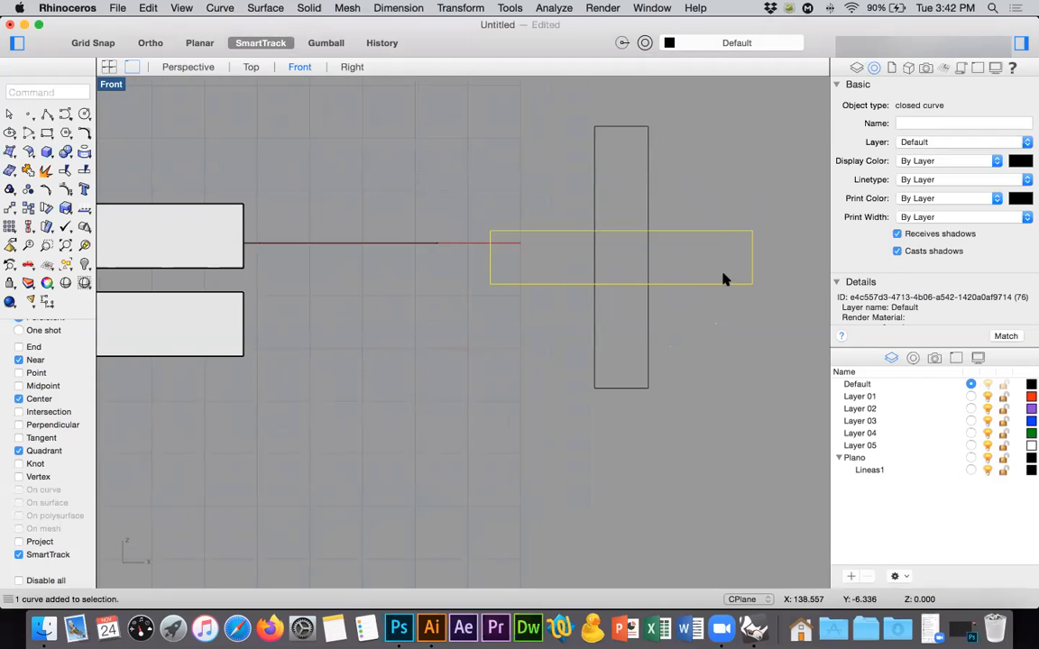
# Delete the offset copy surrounding the slotted outline in the Top view.
pyautogui.click(251, 67)
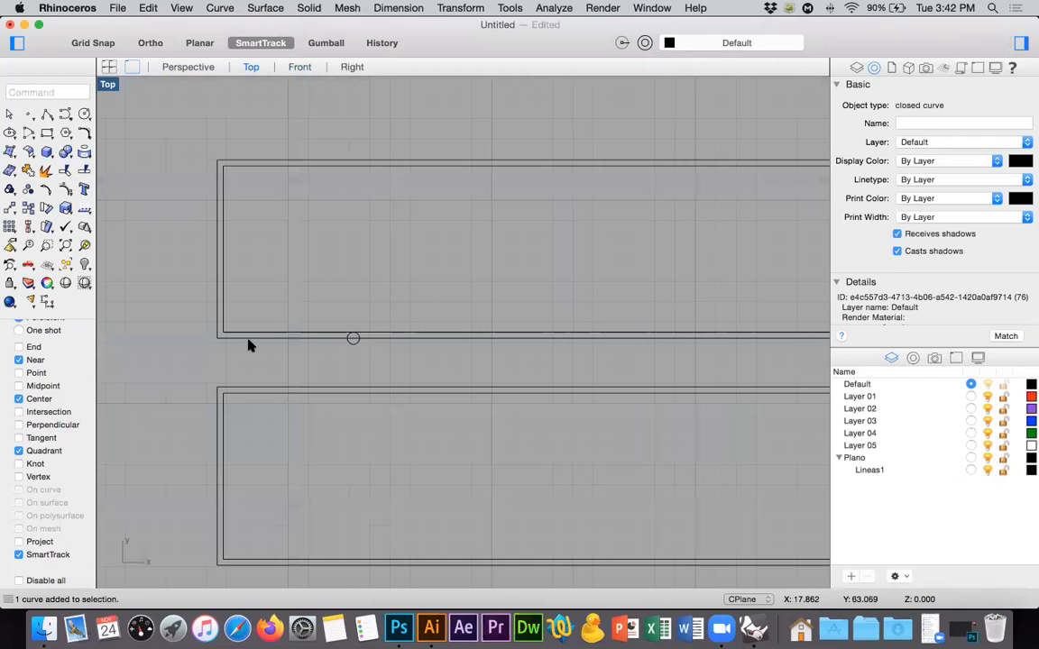
pyautogui.click(275, 163)
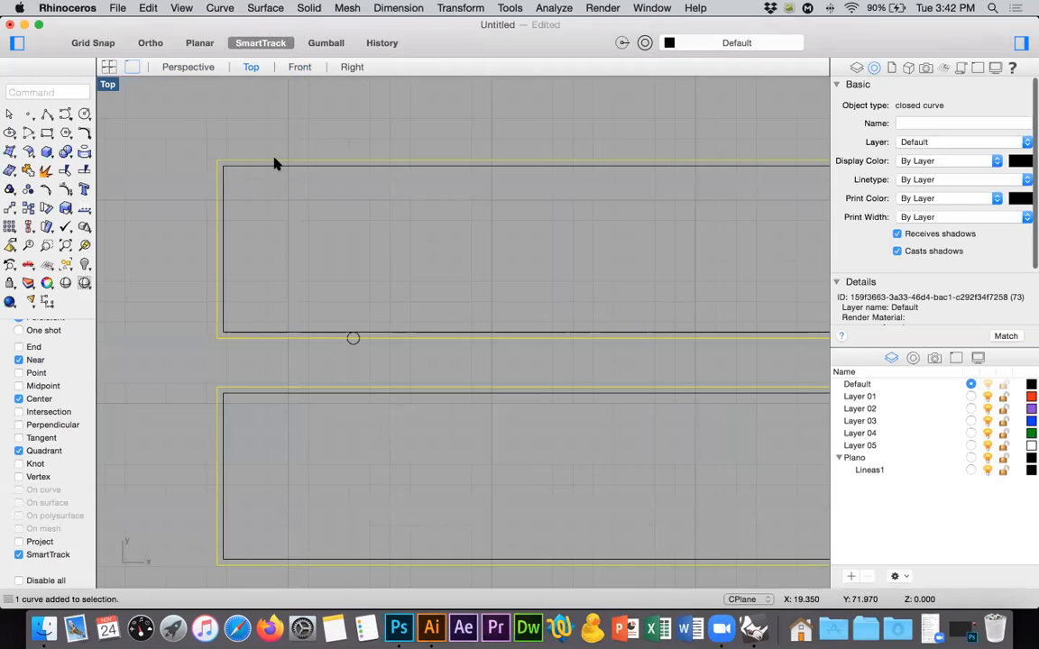
pyautogui.press('Delete')
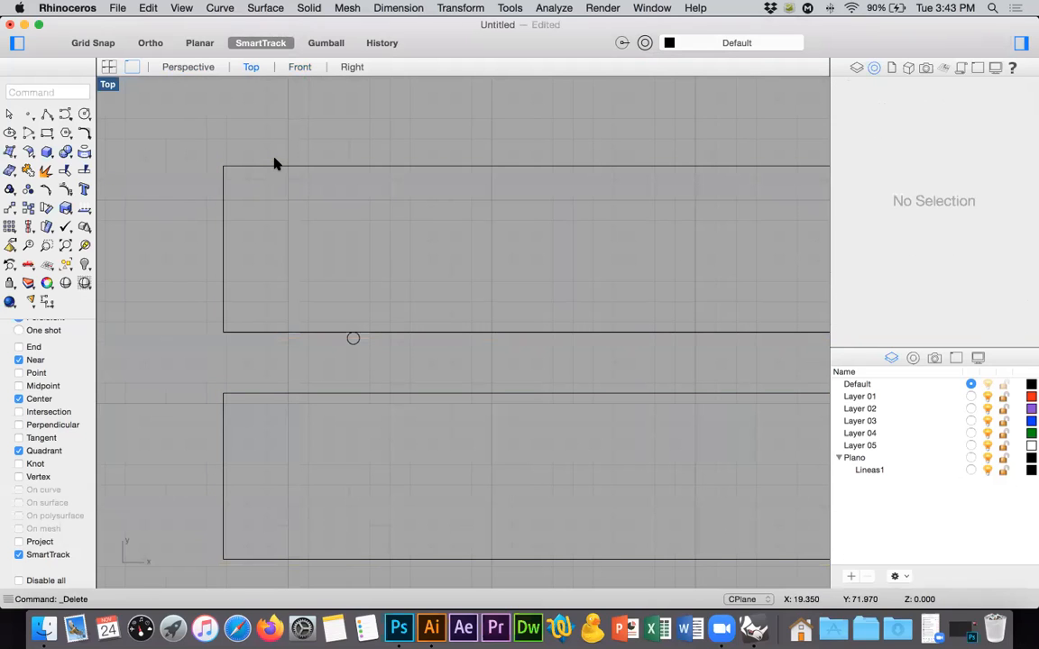
# Explode the closed outline and join only the three edges of the slot into one open curve.
pyautogui.scroll(-5, 311, 295)
pyautogui.moveTo(402, 268); pyautogui.dragTo(325, 240, button='right')
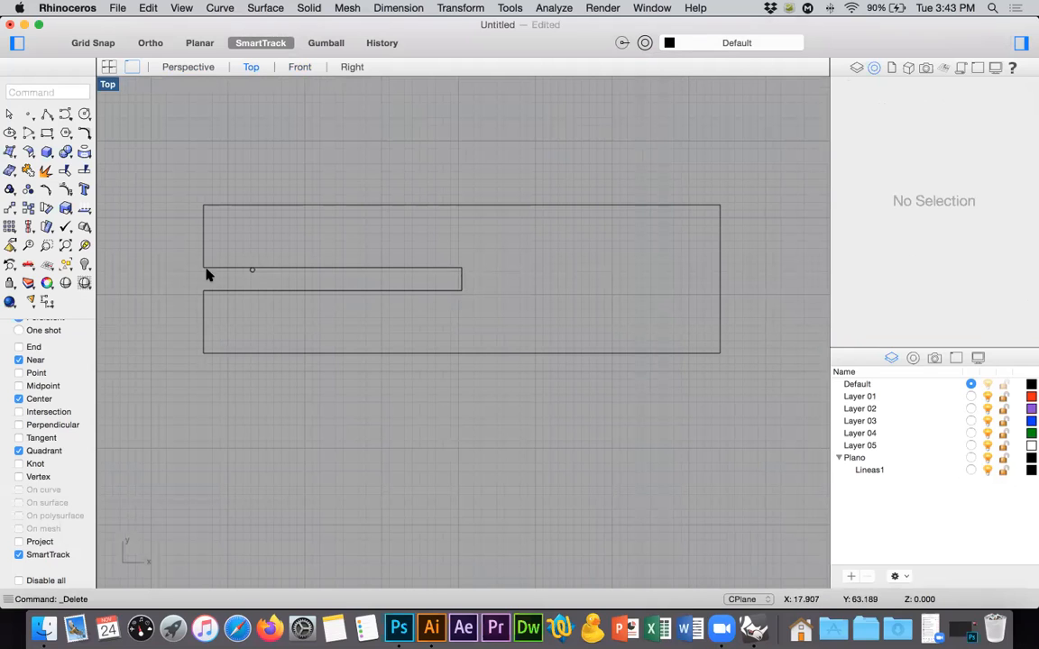
pyautogui.click(464, 276)
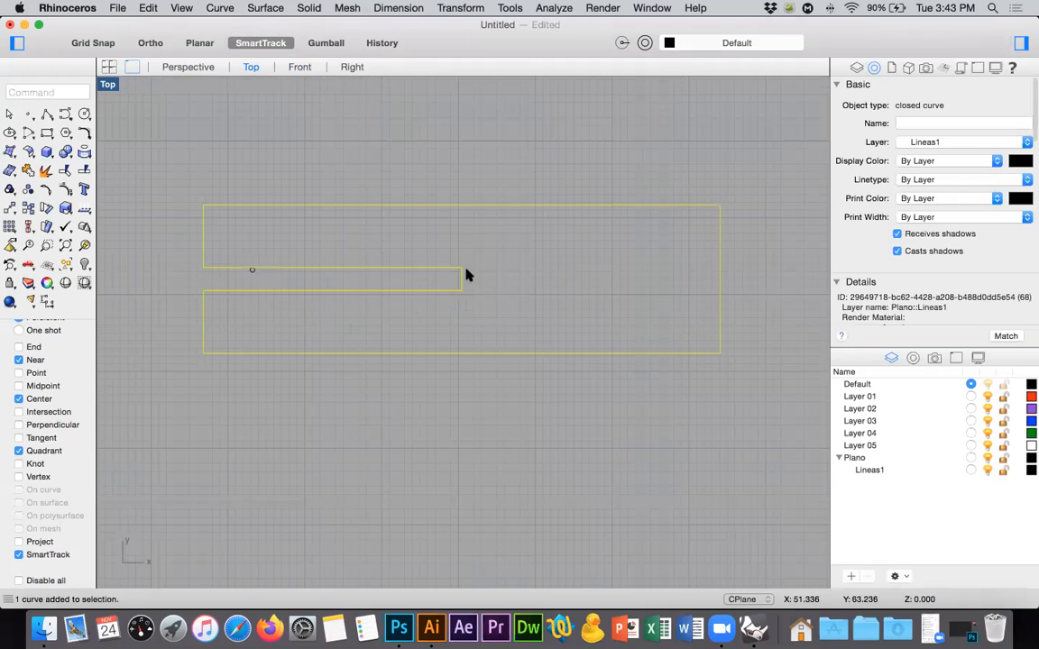
pyautogui.click(48, 169)
pyautogui.moveTo(490, 250); pyautogui.dragTo(431, 325)
pyautogui.click(29, 169)
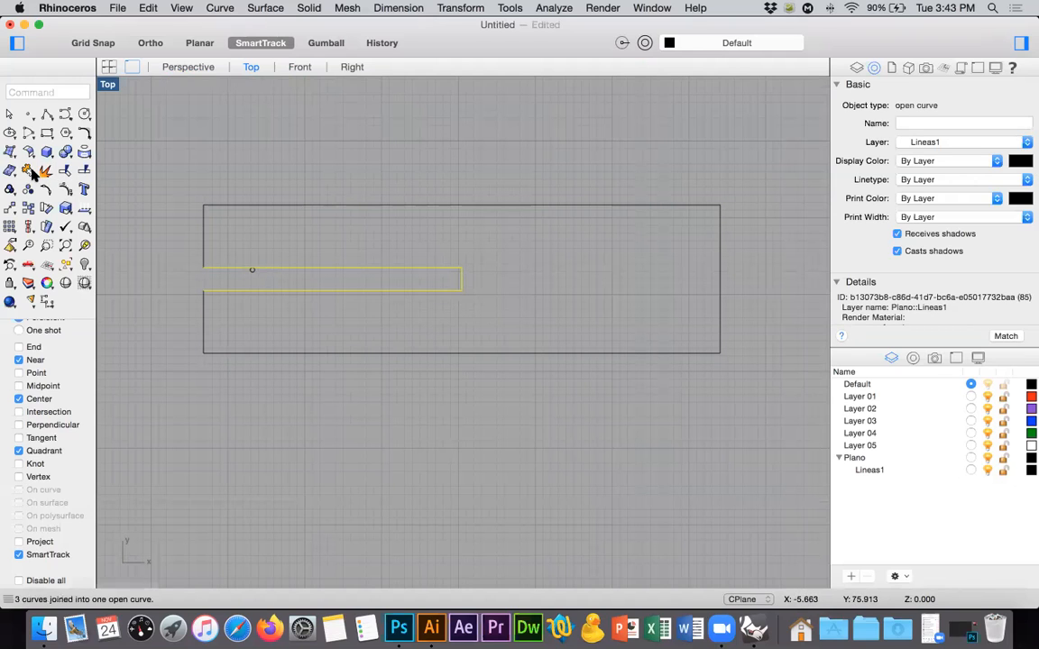
# Offset the open slot curve by 0.3 toward the inside of the slot.
pyautogui.click(85, 133)
pyautogui.moveTo(168, 297)
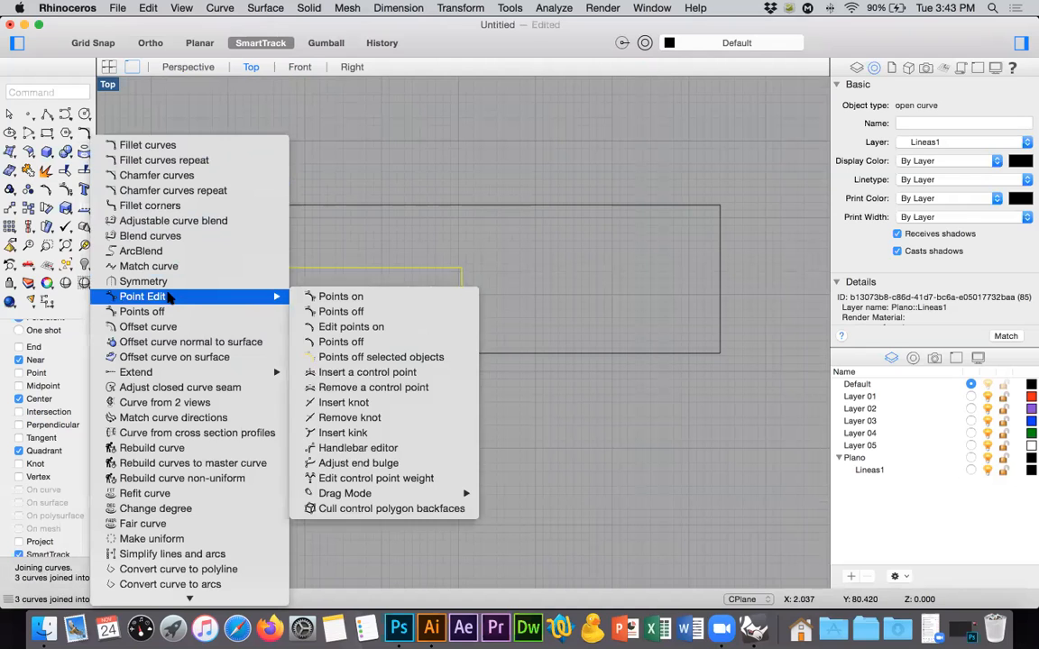
pyautogui.click(185, 327)
pyautogui.scroll(5, 232, 279)
pyautogui.click(241, 253)
# Move the small circle from its centre onto the inner corner of the offset slot curve, with the End snap enabled.
pyautogui.scroll(-3, 409, 295)
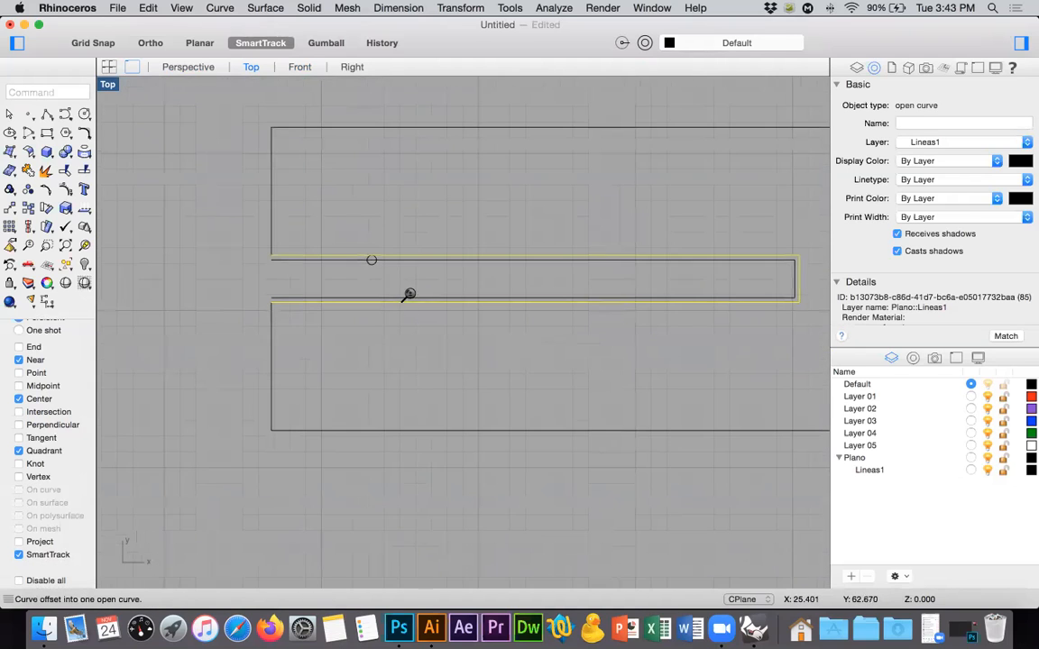
pyautogui.moveTo(396, 353); pyautogui.dragTo(348, 343, button='right')
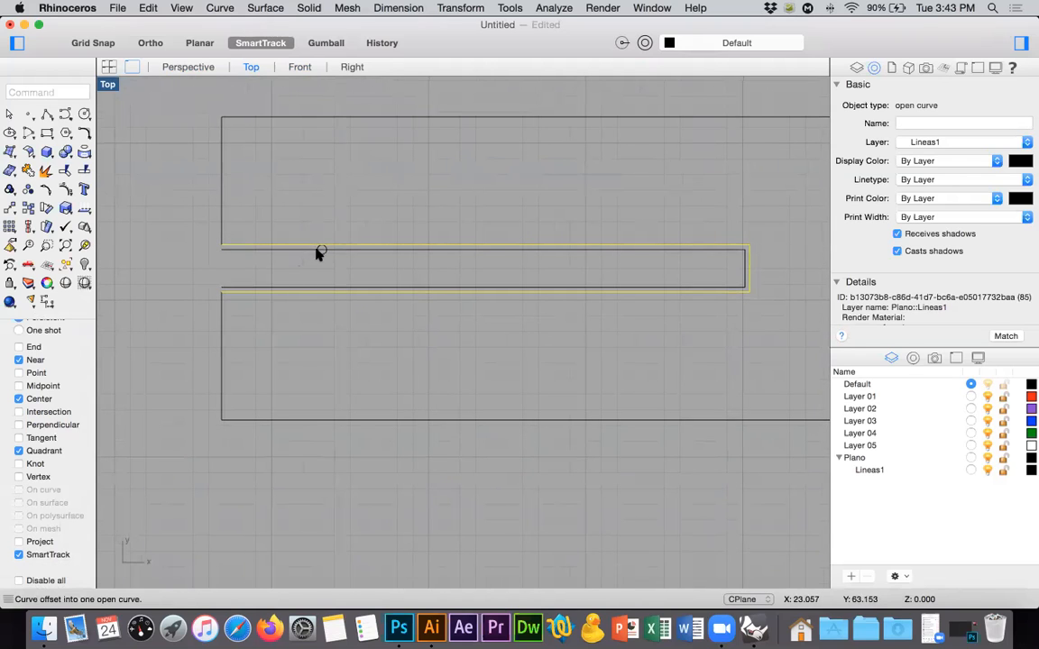
pyautogui.click(232, 257)
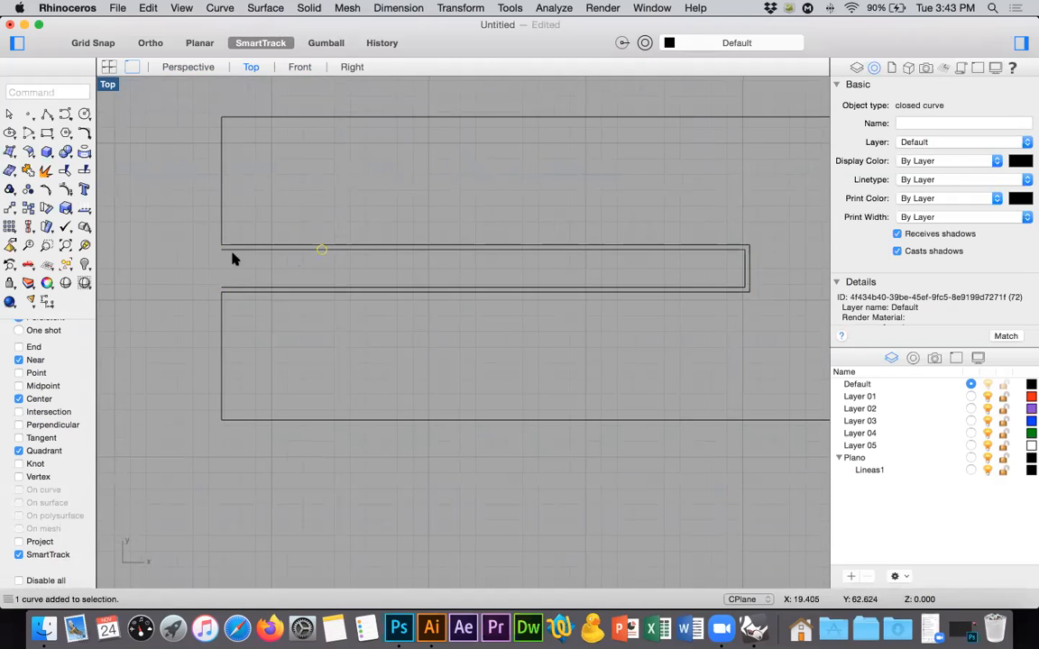
pyautogui.click(10, 208)
pyautogui.scroll(10, 318, 252)
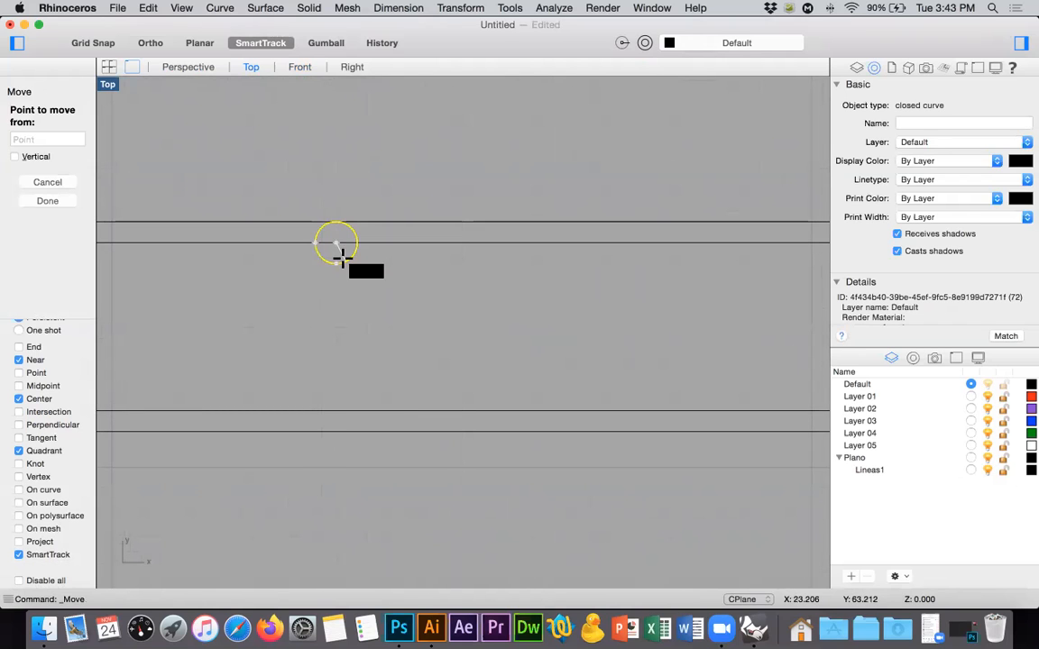
pyautogui.click(336, 244)
pyautogui.scroll(-1, 509, 243)
pyautogui.scroll(-12, 508, 244)
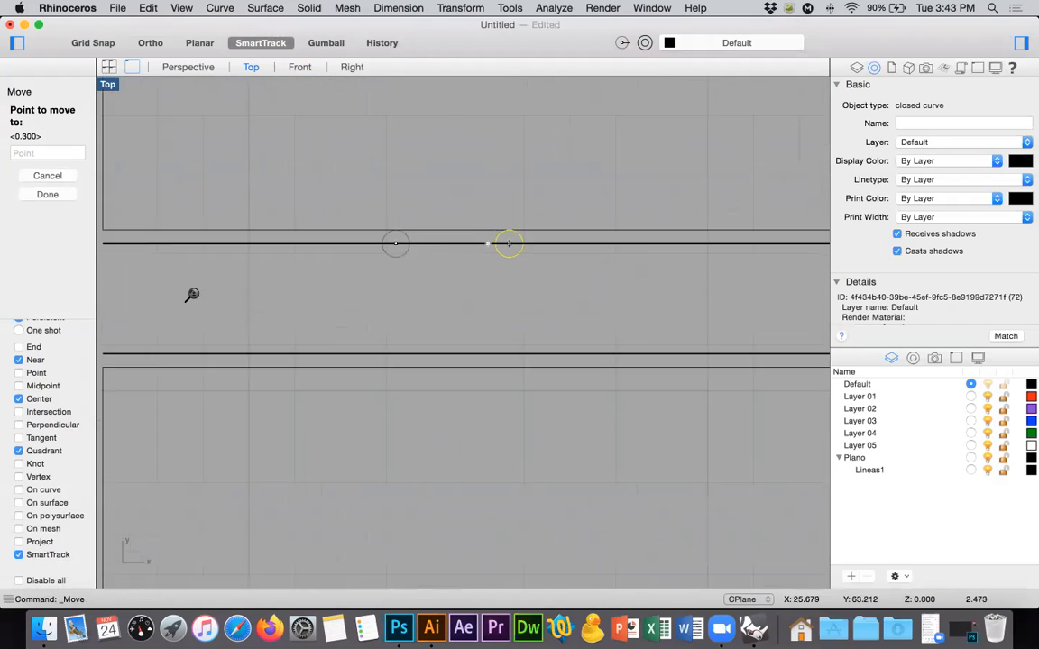
pyautogui.moveTo(639, 273); pyautogui.dragTo(582, 303, button='right')
pyautogui.scroll(5, 571, 295)
pyautogui.scroll(5, 571, 294)
pyautogui.press('shift')
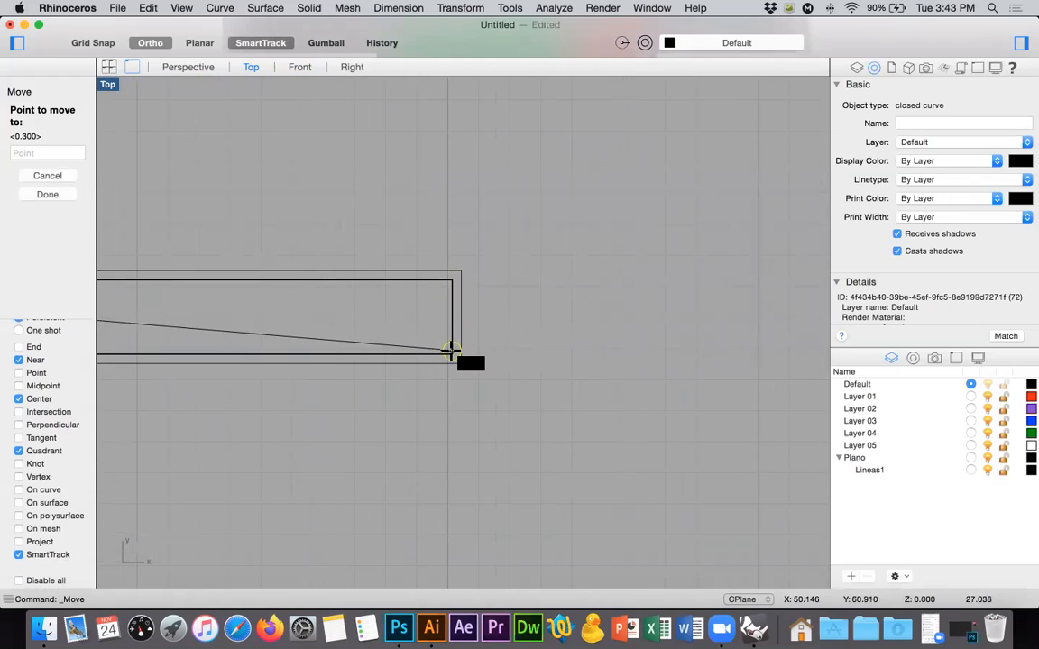
pyautogui.click(22, 347)
pyautogui.click(453, 280)
pyautogui.scroll(5, 465, 275)
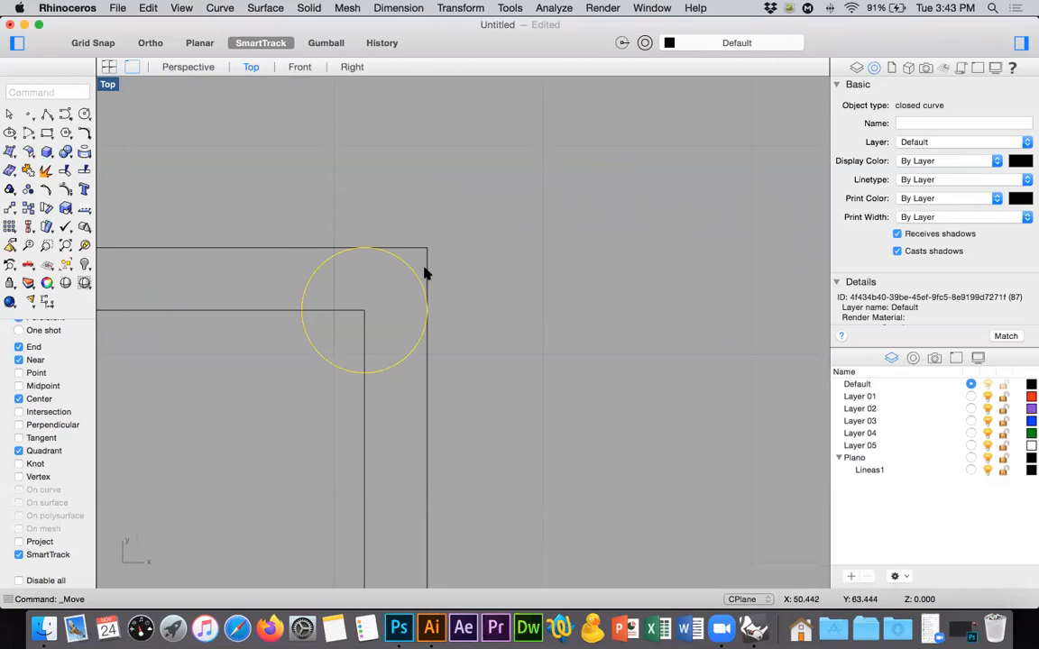
# Delete the original outer slot curve, keeping the offset slot curve inside it.
pyautogui.scroll(-10, 457, 297)
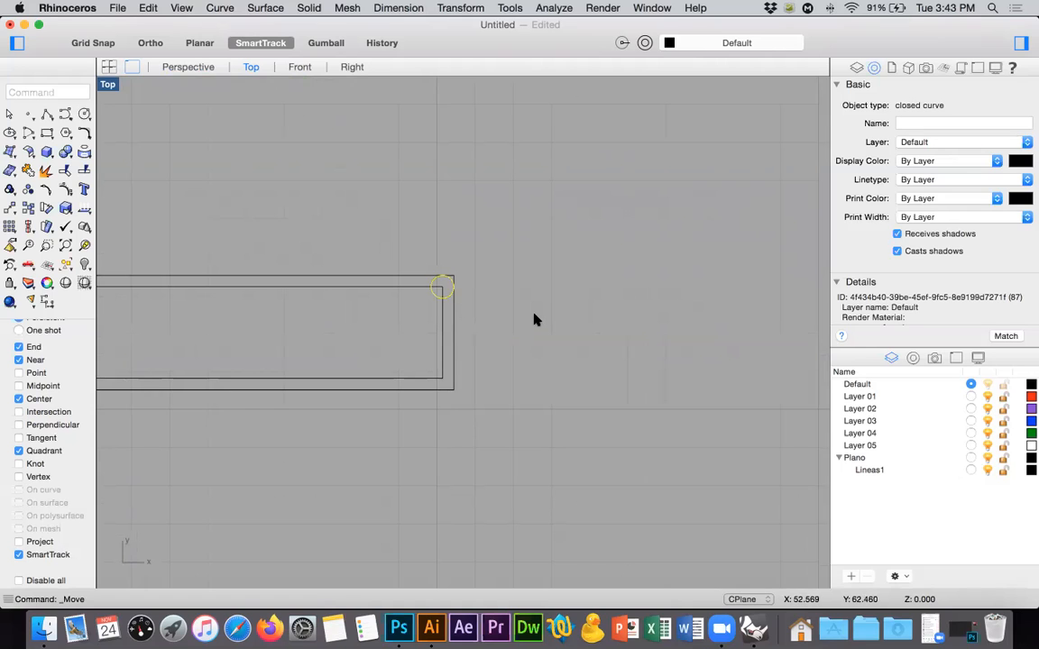
pyautogui.scroll(-5, 533, 336)
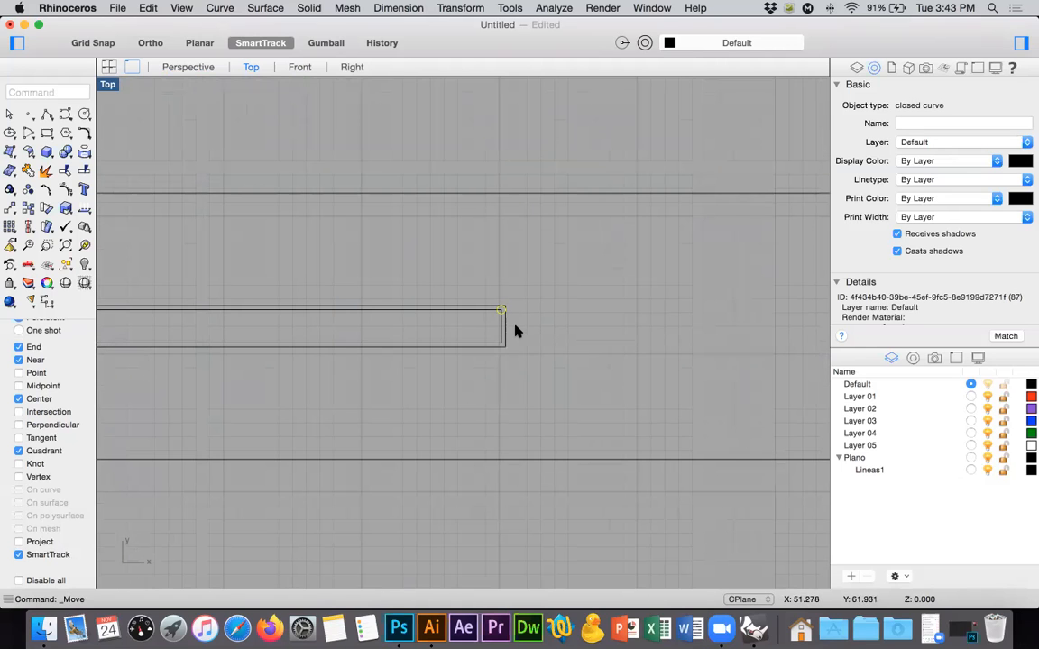
pyautogui.scroll(10, 498, 312)
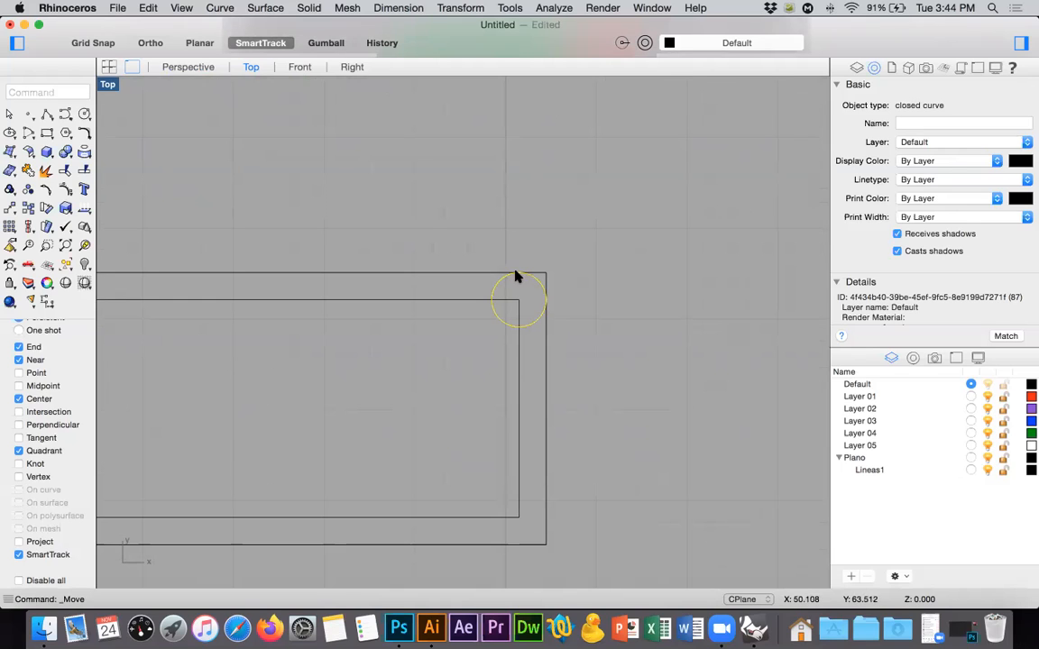
pyautogui.keyDown('ctrl'); pyautogui.moveTo(530, 283); pyautogui.dragTo(529, 339, button='right'); pyautogui.keyUp('ctrl')
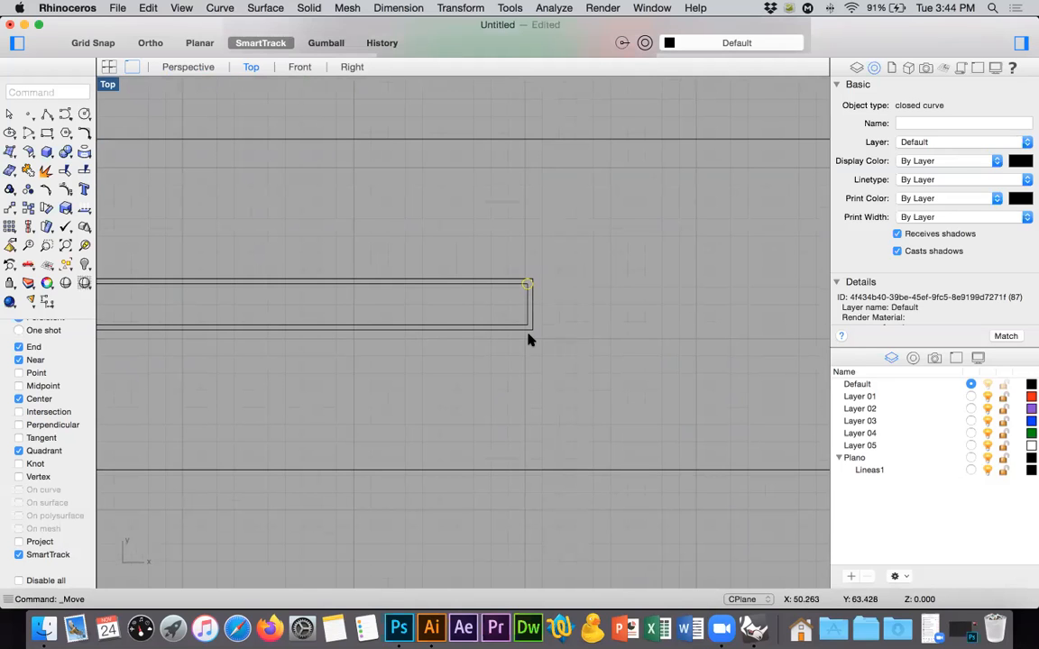
pyautogui.keyDown('ctrl'); pyautogui.moveTo(528, 335); pyautogui.dragTo(633, 329, button='right'); pyautogui.keyUp('ctrl')
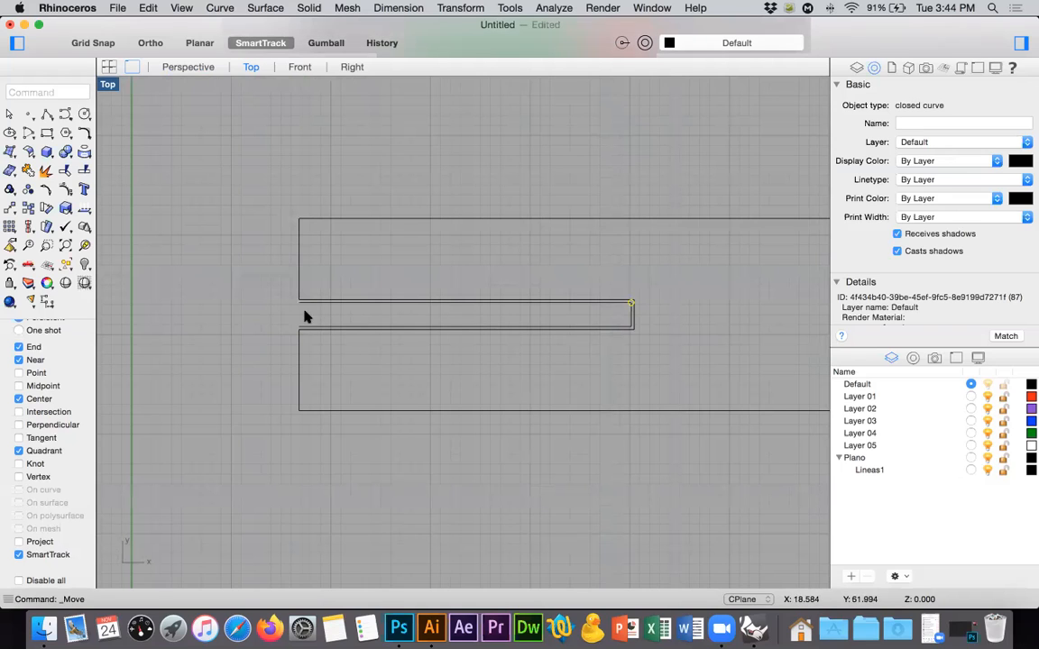
pyautogui.scroll(4, 411, 297)
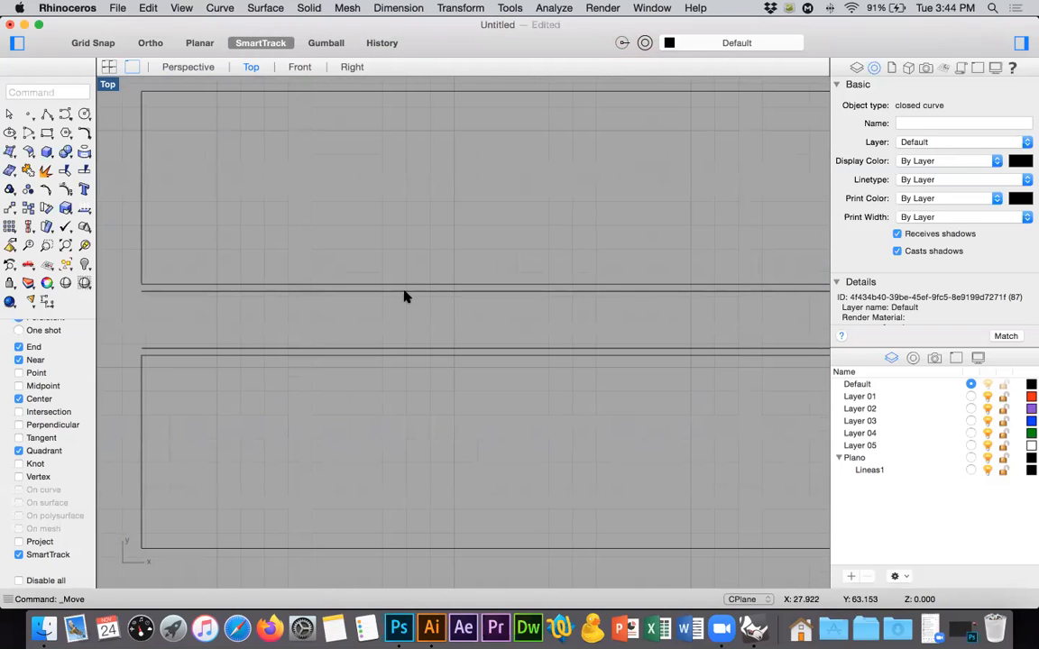
pyautogui.click(406, 294)
pyautogui.click(402, 287)
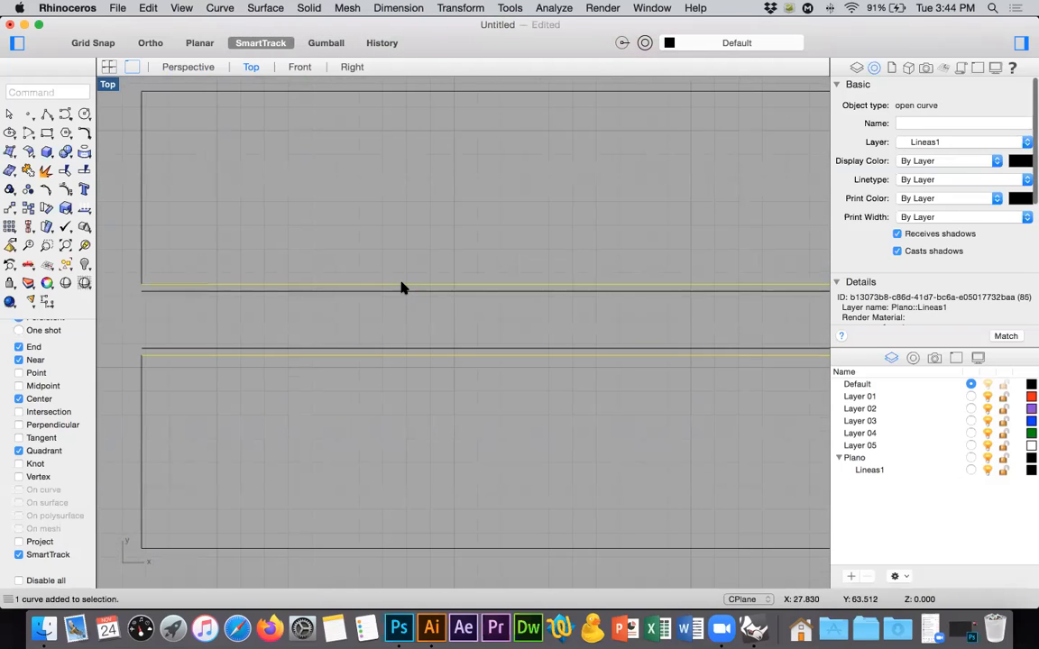
pyautogui.press('Delete')
# Draw two short polyline segments joining the open ends of the offset slot curve to the outline's edges.
pyautogui.click(47, 114)
pyautogui.keyDown('ctrl'); pyautogui.moveTo(124, 273); pyautogui.dragTo(131, 222, button='right'); pyautogui.keyUp('ctrl')
pyautogui.click(196, 318)
pyautogui.click(198, 347)
pyautogui.rightClick(199, 346)
pyautogui.keyDown('ctrl'); pyautogui.moveTo(290, 317); pyautogui.dragTo(284, 360, button='right'); pyautogui.keyUp('ctrl')
pyautogui.keyDown('ctrl'); pyautogui.moveTo(273, 399); pyautogui.dragTo(266, 348, button='right'); pyautogui.keyUp('ctrl')
pyautogui.rightClick(245, 355)
pyautogui.click(245, 360)
pyautogui.click(244, 329)
pyautogui.rightClick(246, 330)
# Delete the entire slotted outline together with the small circle in the Top view.
pyautogui.keyDown('ctrl'); pyautogui.moveTo(350, 275); pyautogui.dragTo(324, 382, button='right'); pyautogui.keyUp('ctrl')
pyautogui.moveTo(503, 325); pyautogui.dragTo(452, 327, button='right')
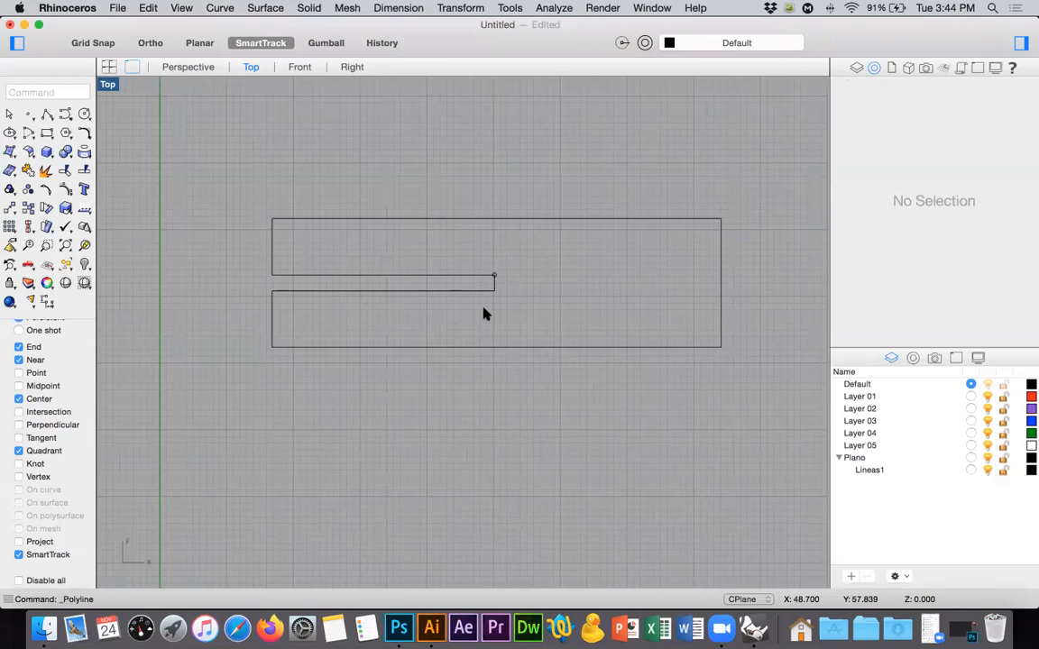
pyautogui.moveTo(251, 186); pyautogui.dragTo(758, 408)
pyautogui.press('Delete')
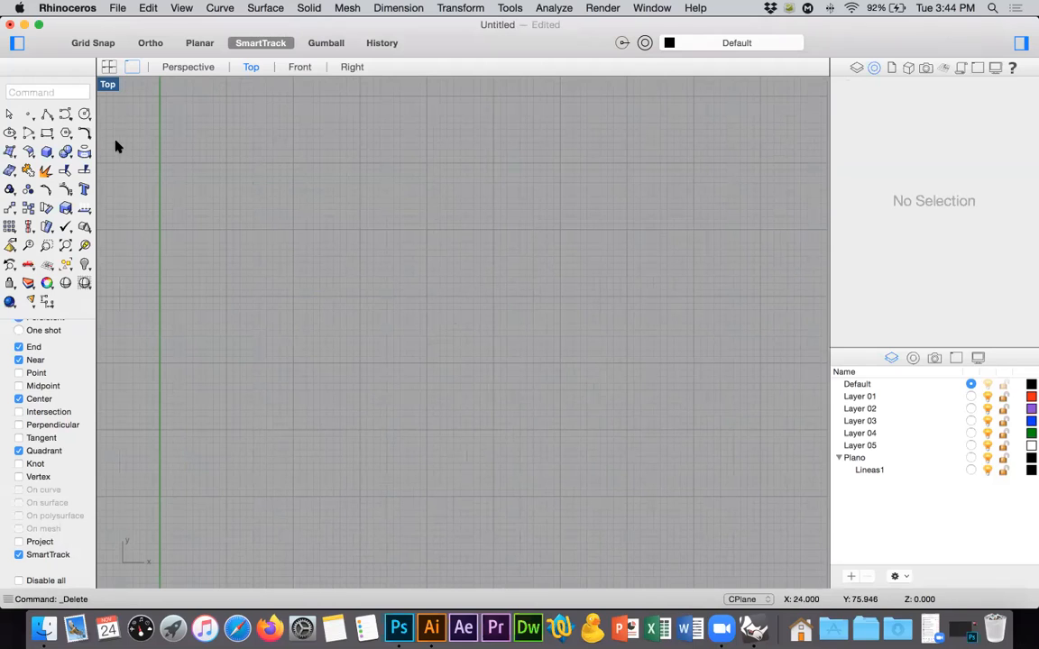
# Draw a horizontal line with Polyline and a small circle centred on its starting endpoint.
pyautogui.click(48, 114)
pyautogui.click(296, 318)
pyautogui.click(579, 318)
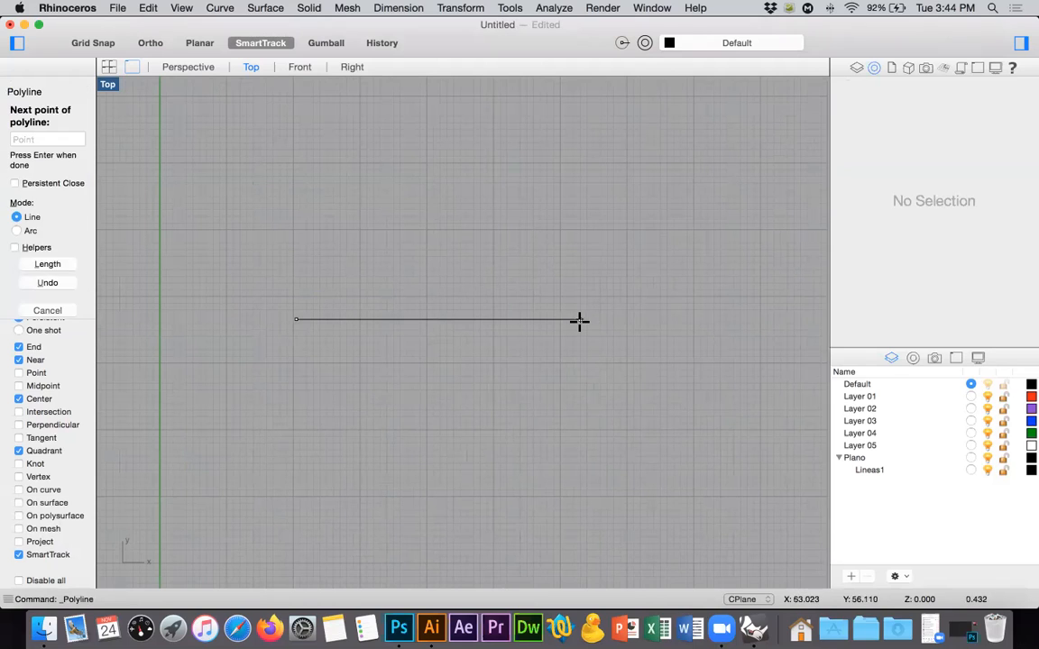
pyautogui.press('Return')
pyautogui.click(84, 114)
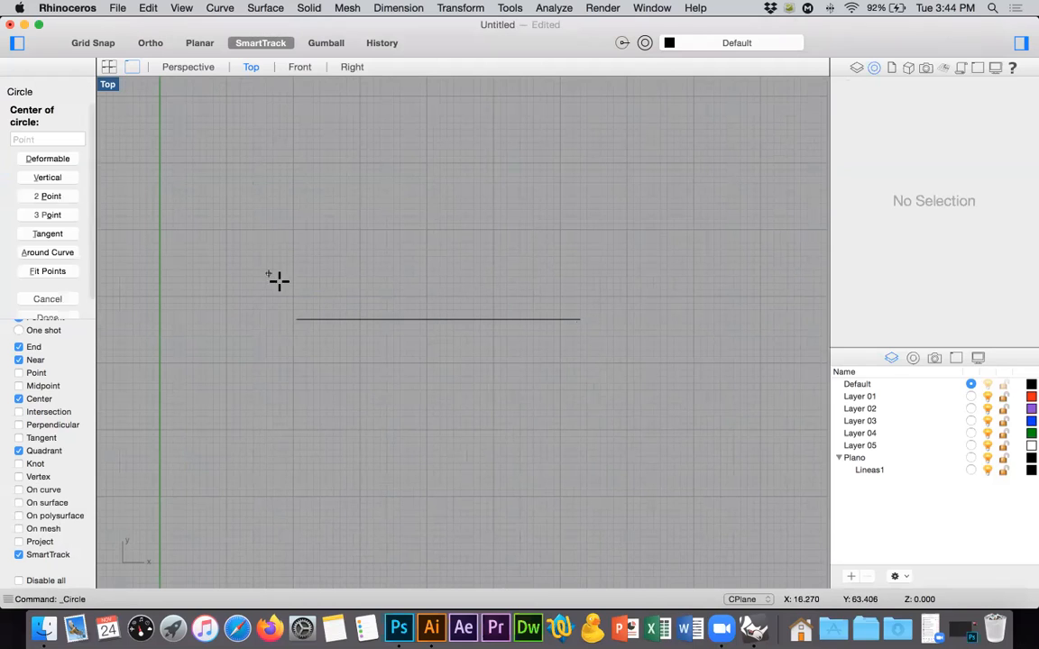
pyautogui.click(294, 317)
pyautogui.click(307, 311)
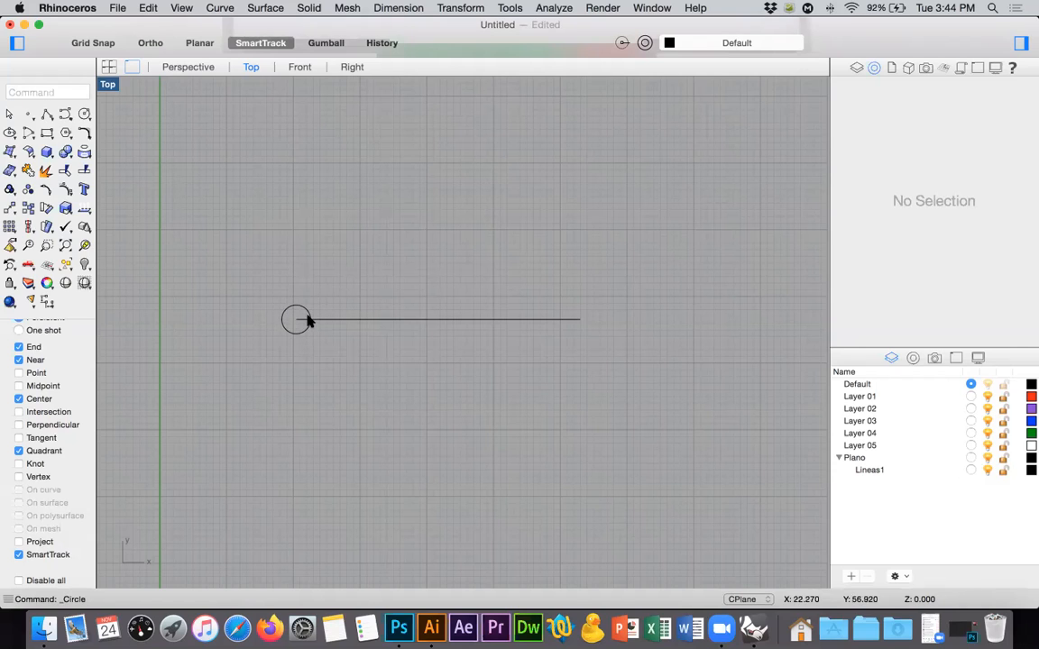
# Try to move the circle by its centre along the horizontal line, using Ortho to constrain the direction.
pyautogui.click(304, 314)
pyautogui.click(8, 208)
pyautogui.scroll(5, 265, 325)
pyautogui.click(322, 314)
pyautogui.press('F8')
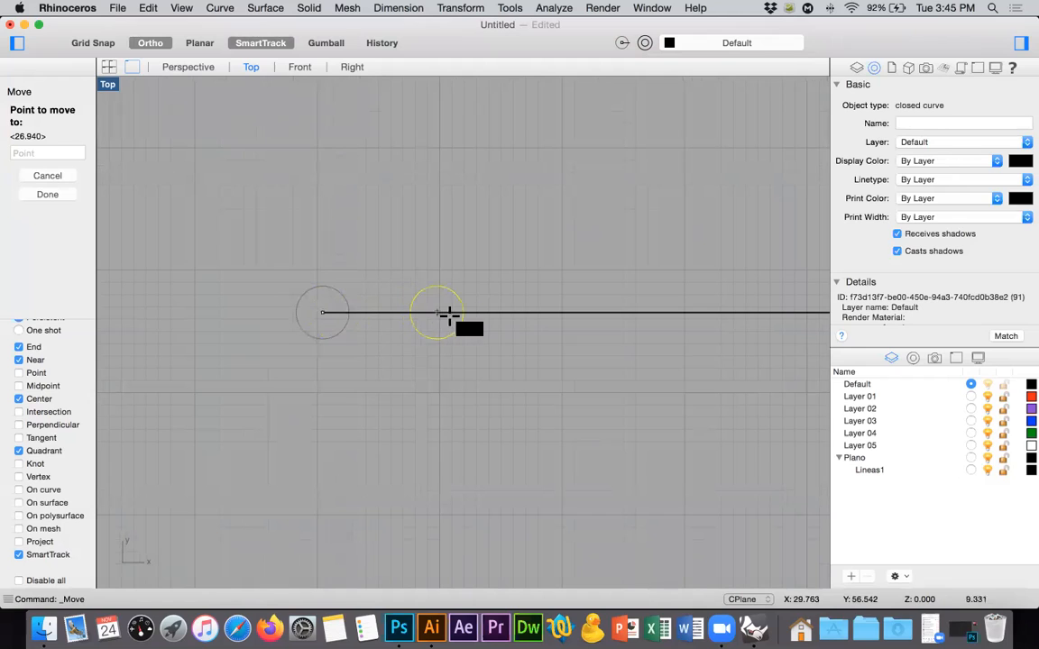
pyautogui.press('F8')
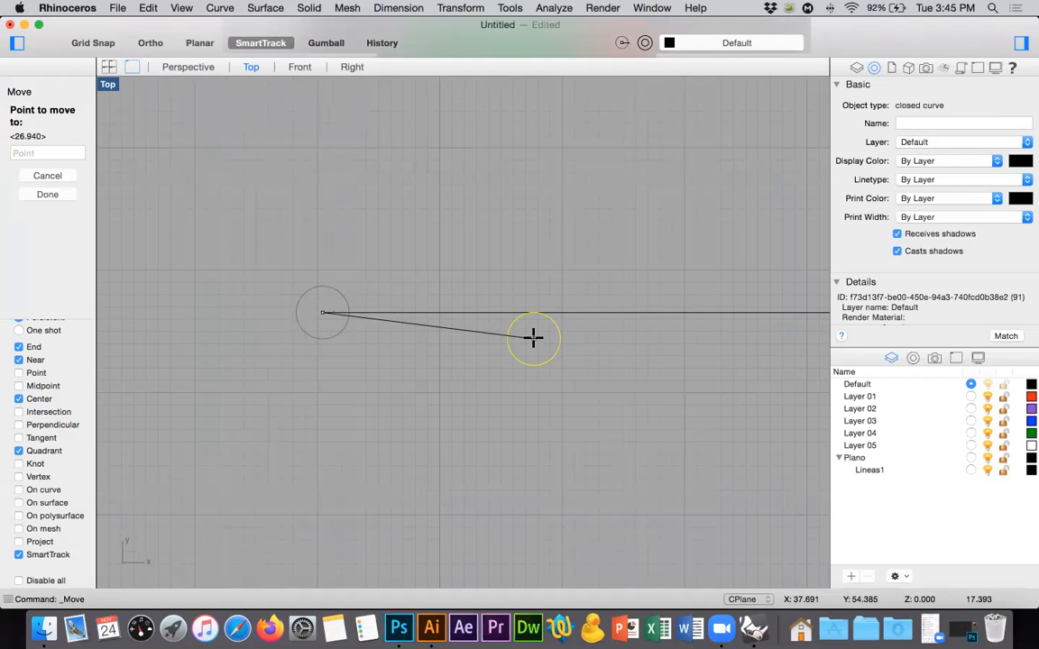
pyautogui.press('Escape')
# Clear the Top view by deleting the line, the circle and the slotted surfaces and line near the origin.
pyautogui.scroll(-9, 532, 338)
pyautogui.moveTo(525, 283); pyautogui.dragTo(412, 366)
pyautogui.press('Delete')
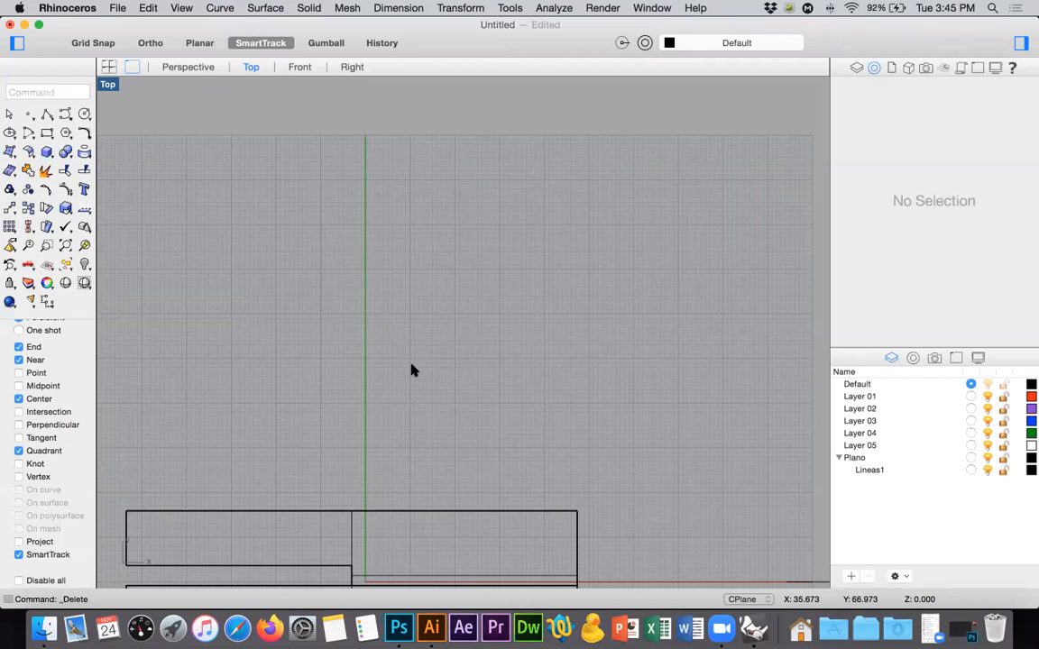
pyautogui.scroll(-6, 419, 357)
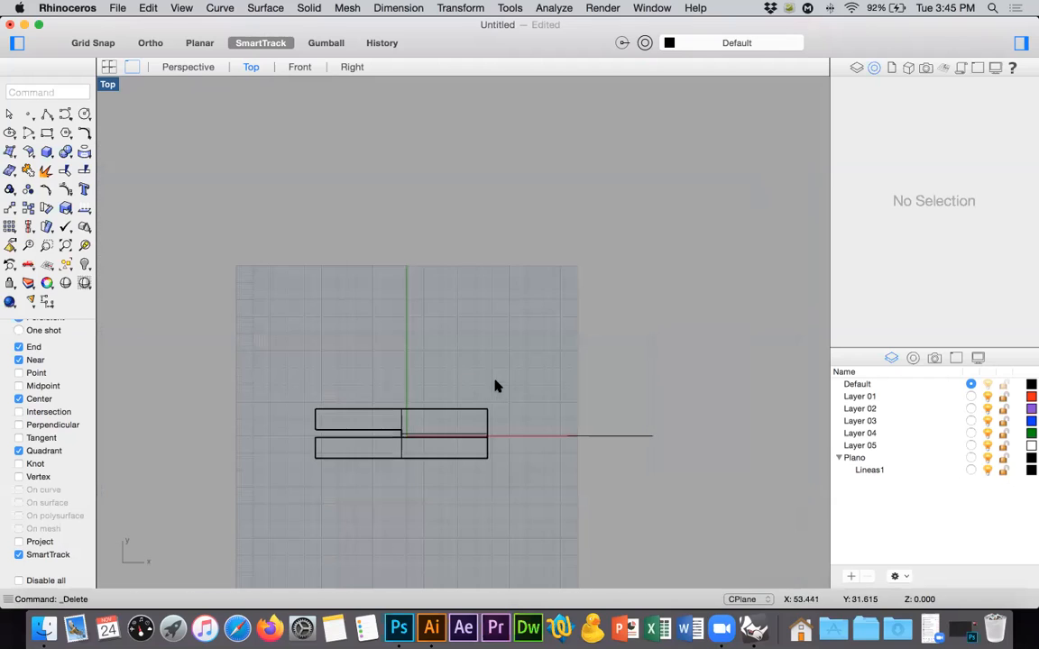
pyautogui.moveTo(438, 418); pyautogui.dragTo(267, 503)
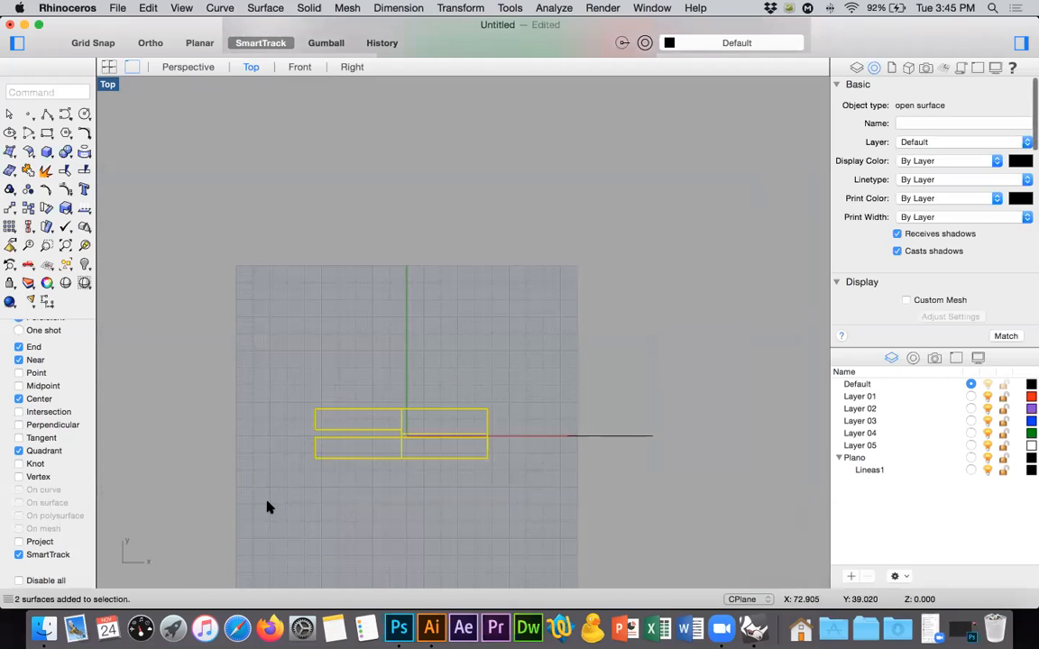
pyautogui.press('Delete')
pyautogui.moveTo(394, 316); pyautogui.dragTo(756, 505)
pyautogui.press('Delete')
pyautogui.click(65, 245)
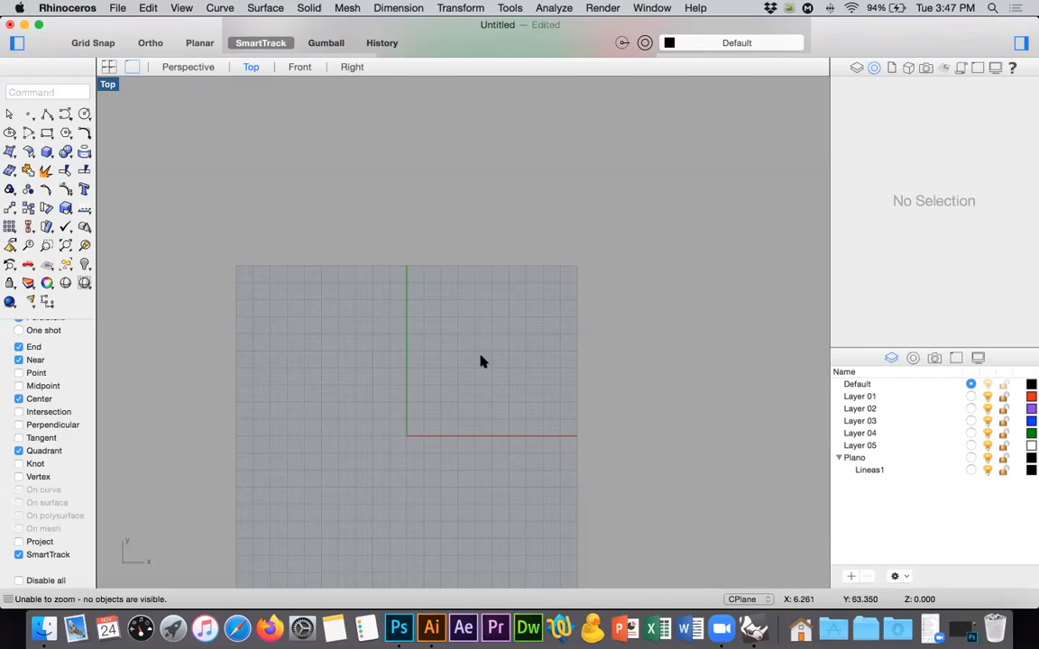
# Bring up the minimized Photoshop window, dismiss it and quit Photoshop CC.
pyautogui.click(963, 633)
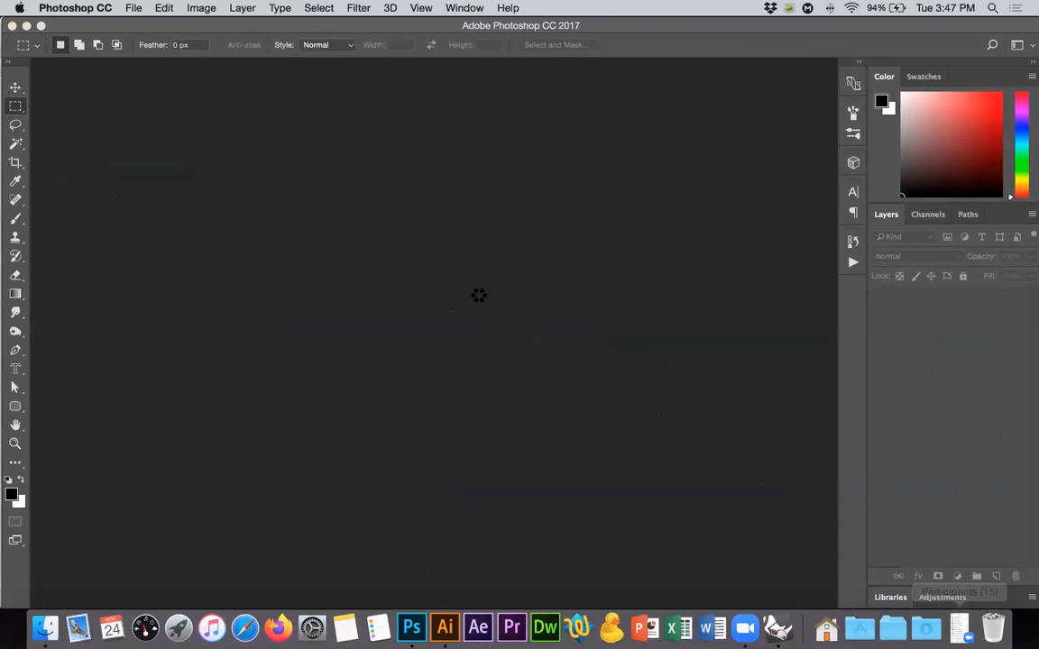
pyautogui.click(11, 28)
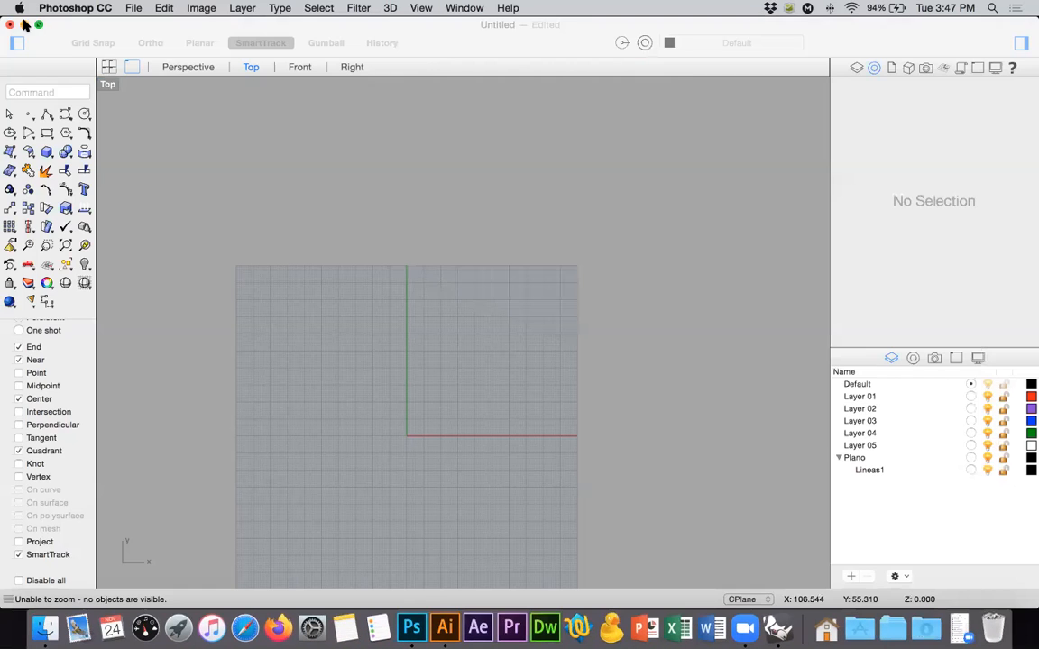
pyautogui.click(57, 8)
pyautogui.click(81, 148)
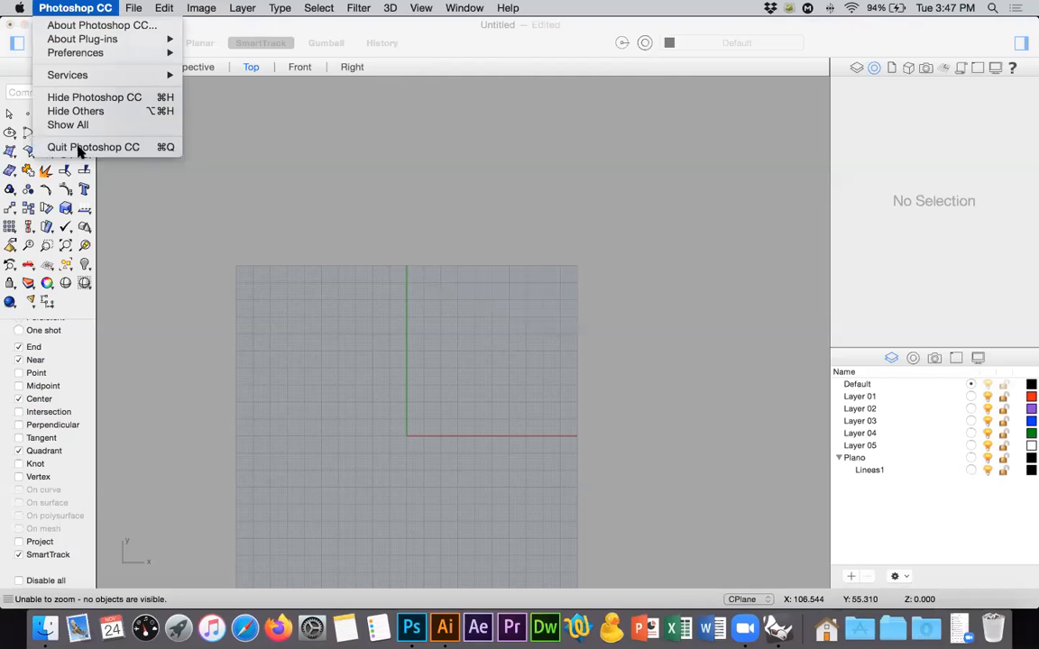